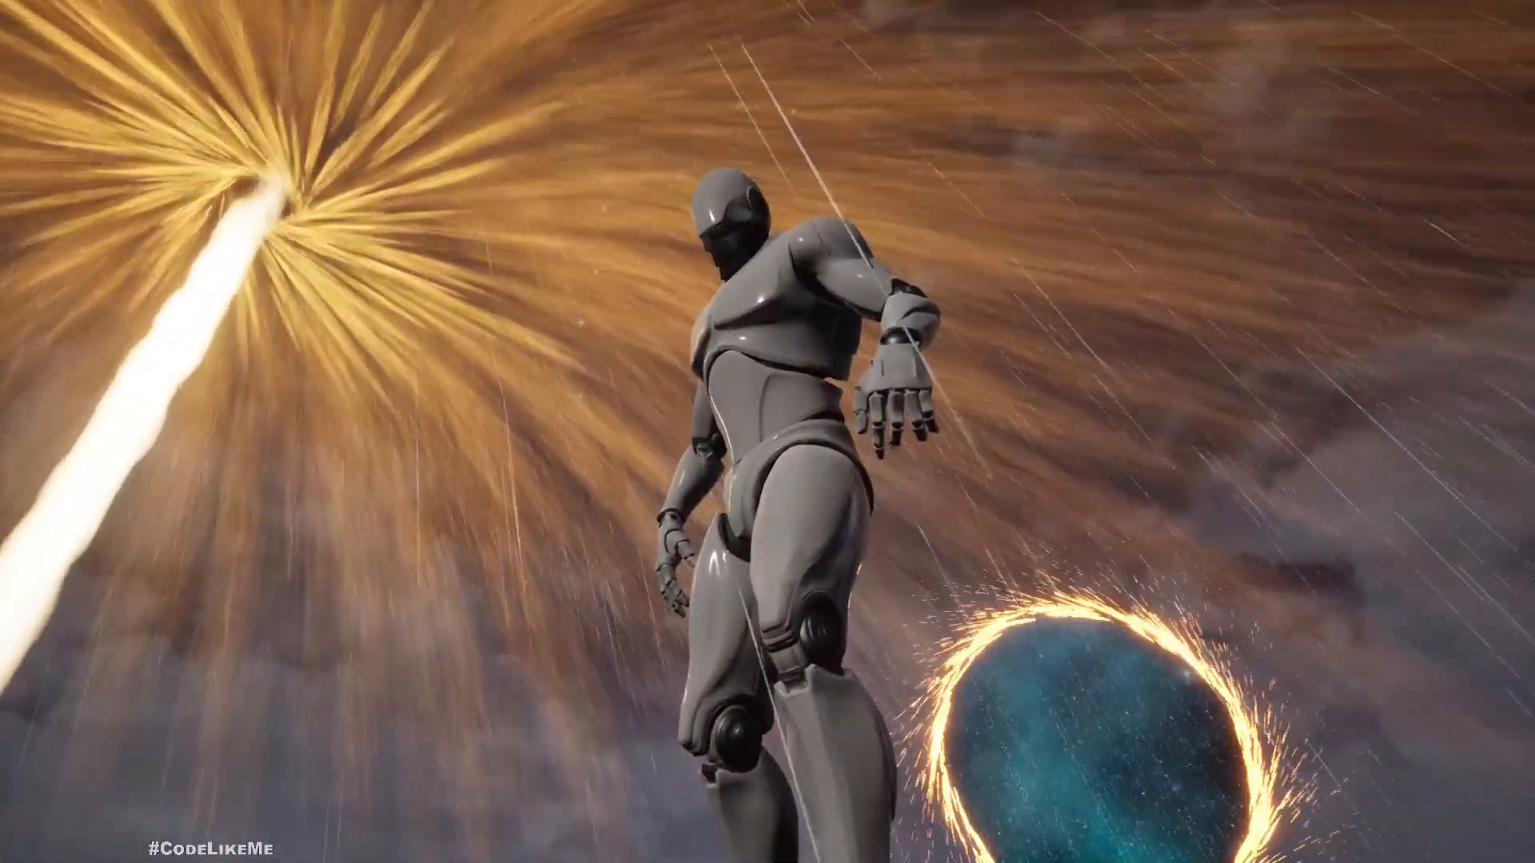
- Start creating a new Niagara System in the FX content folder
key(F8)
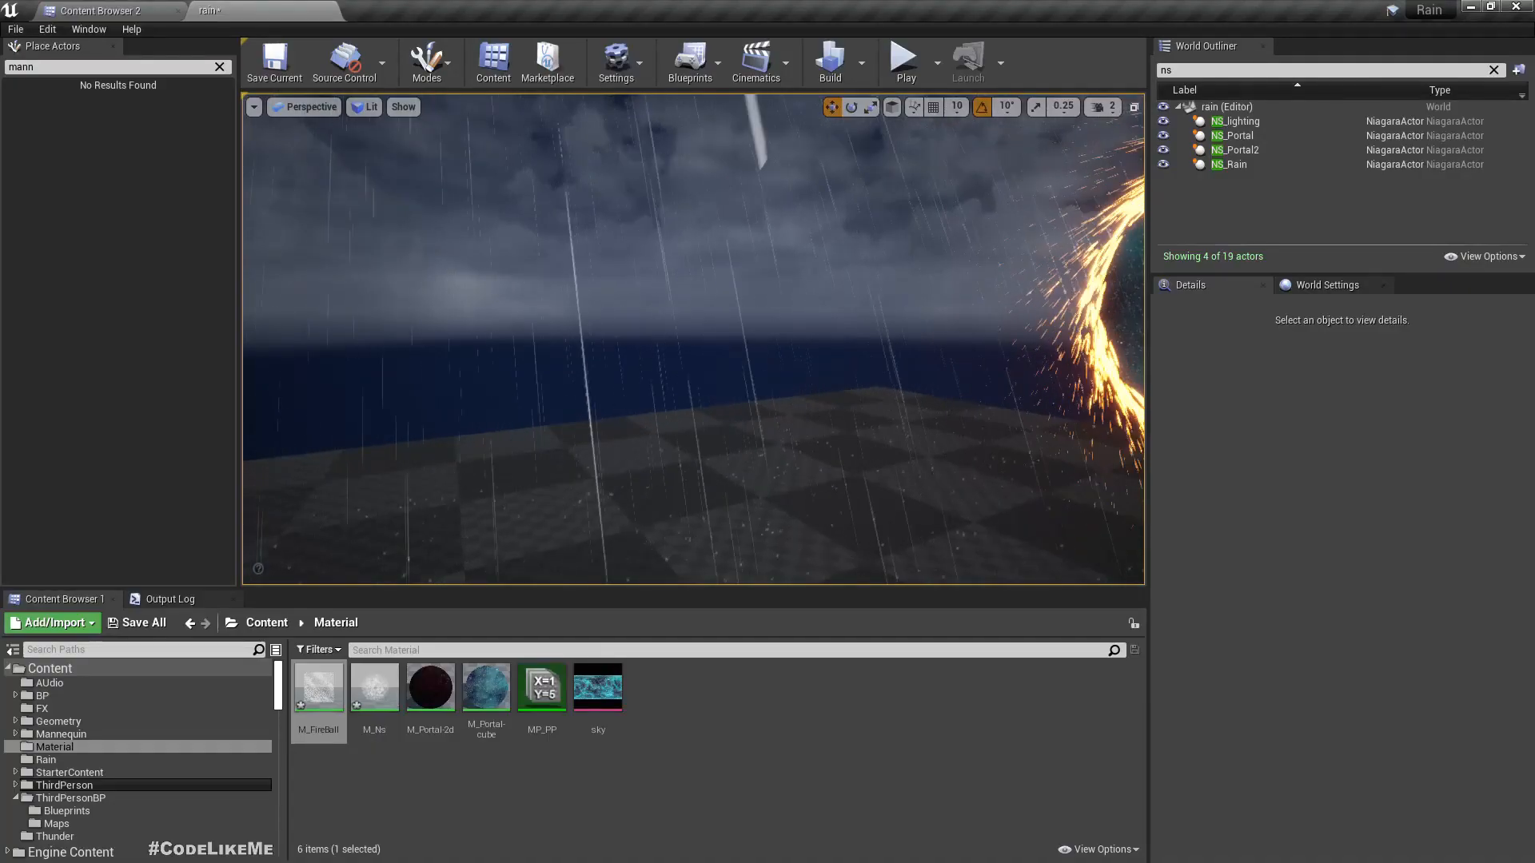
click(32, 798)
click(44, 709)
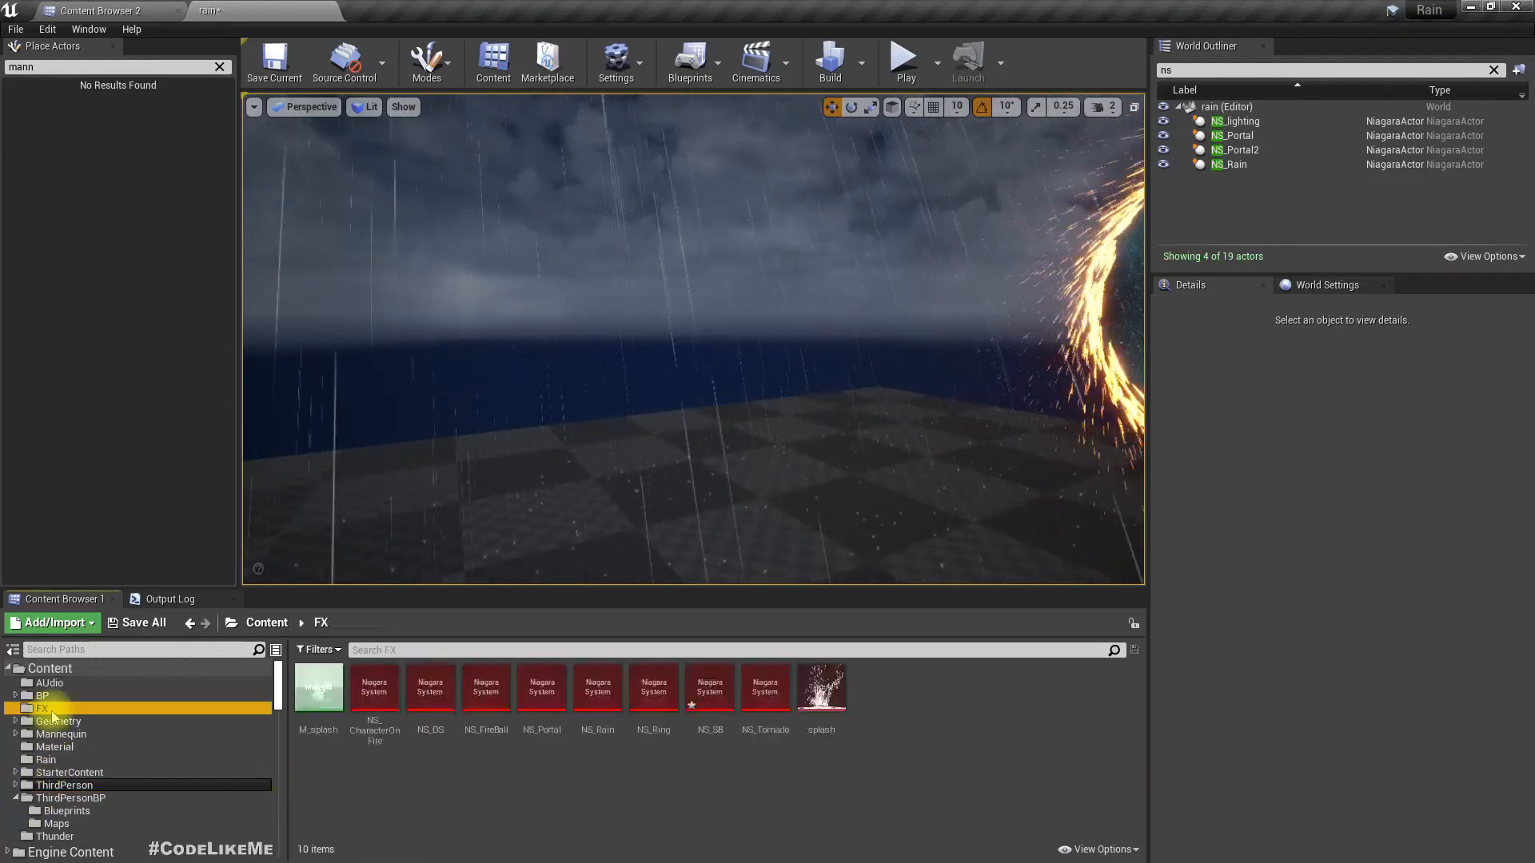
right_click(766, 798)
mouse_move(840, 663)
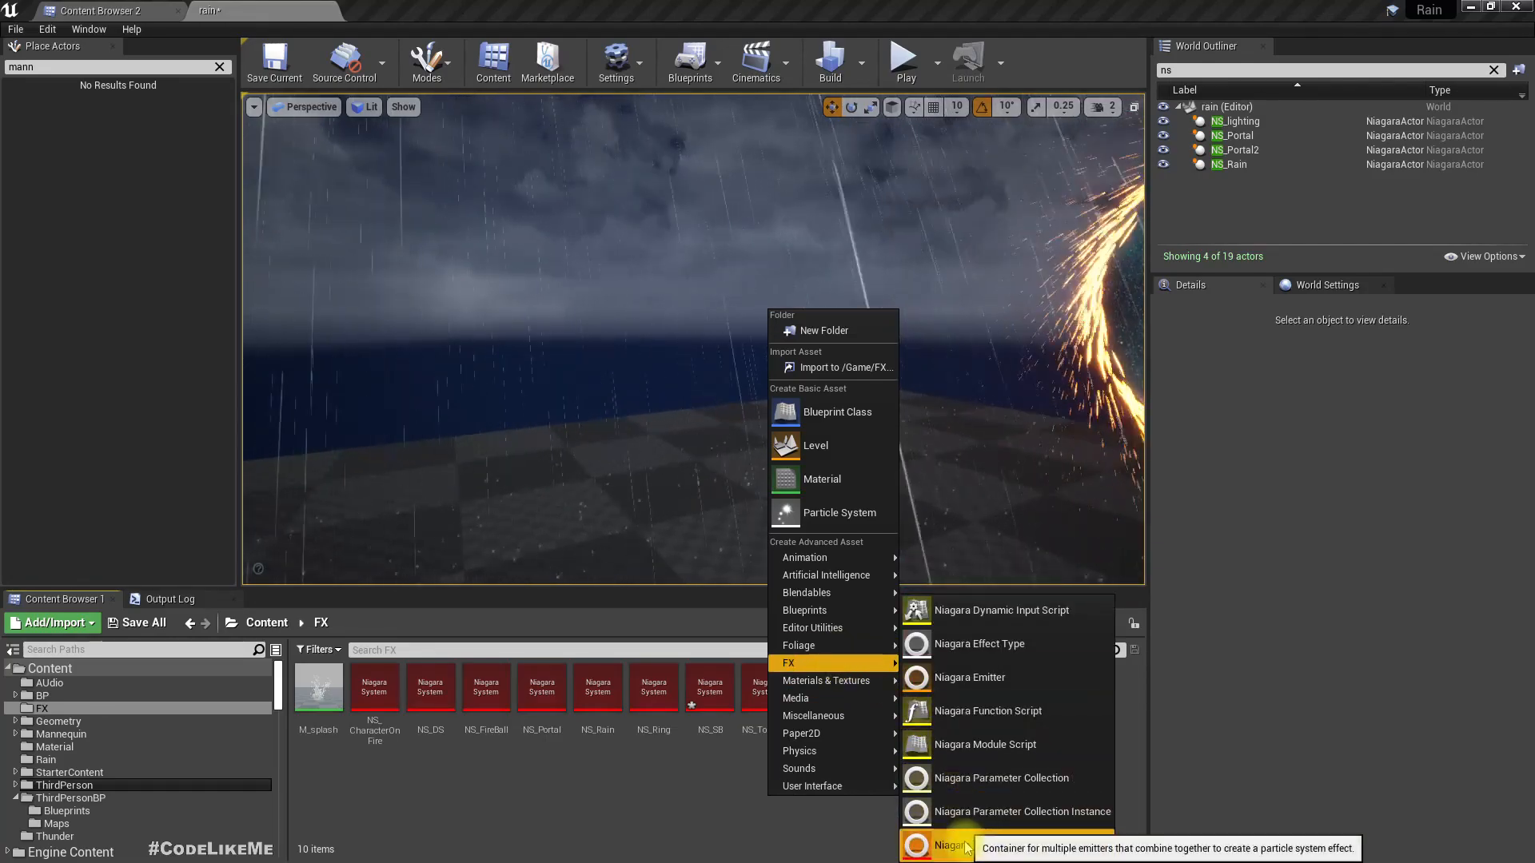
click(952, 846)
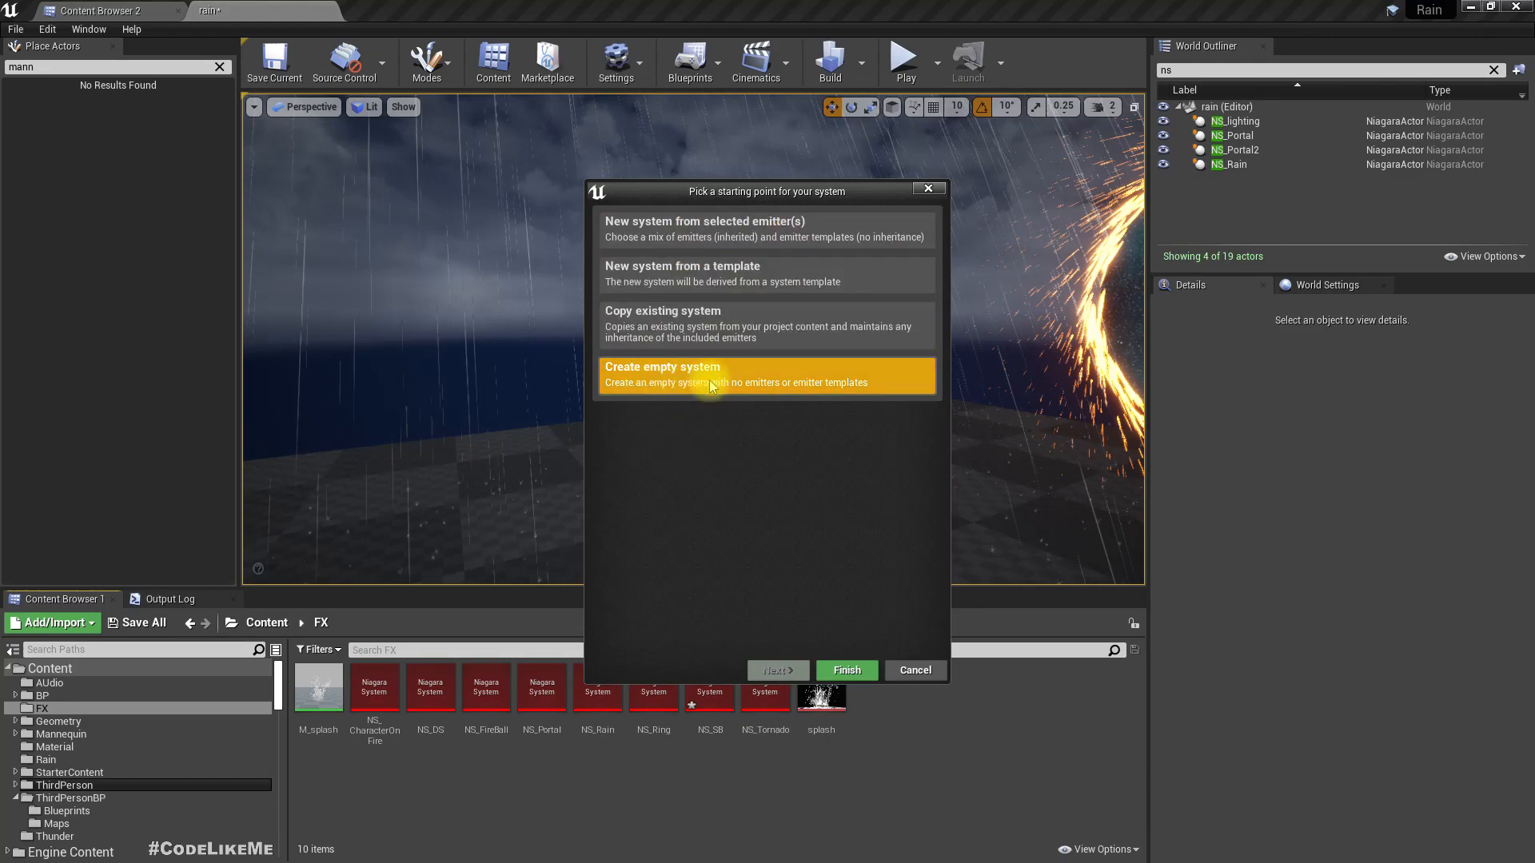
click(698, 276)
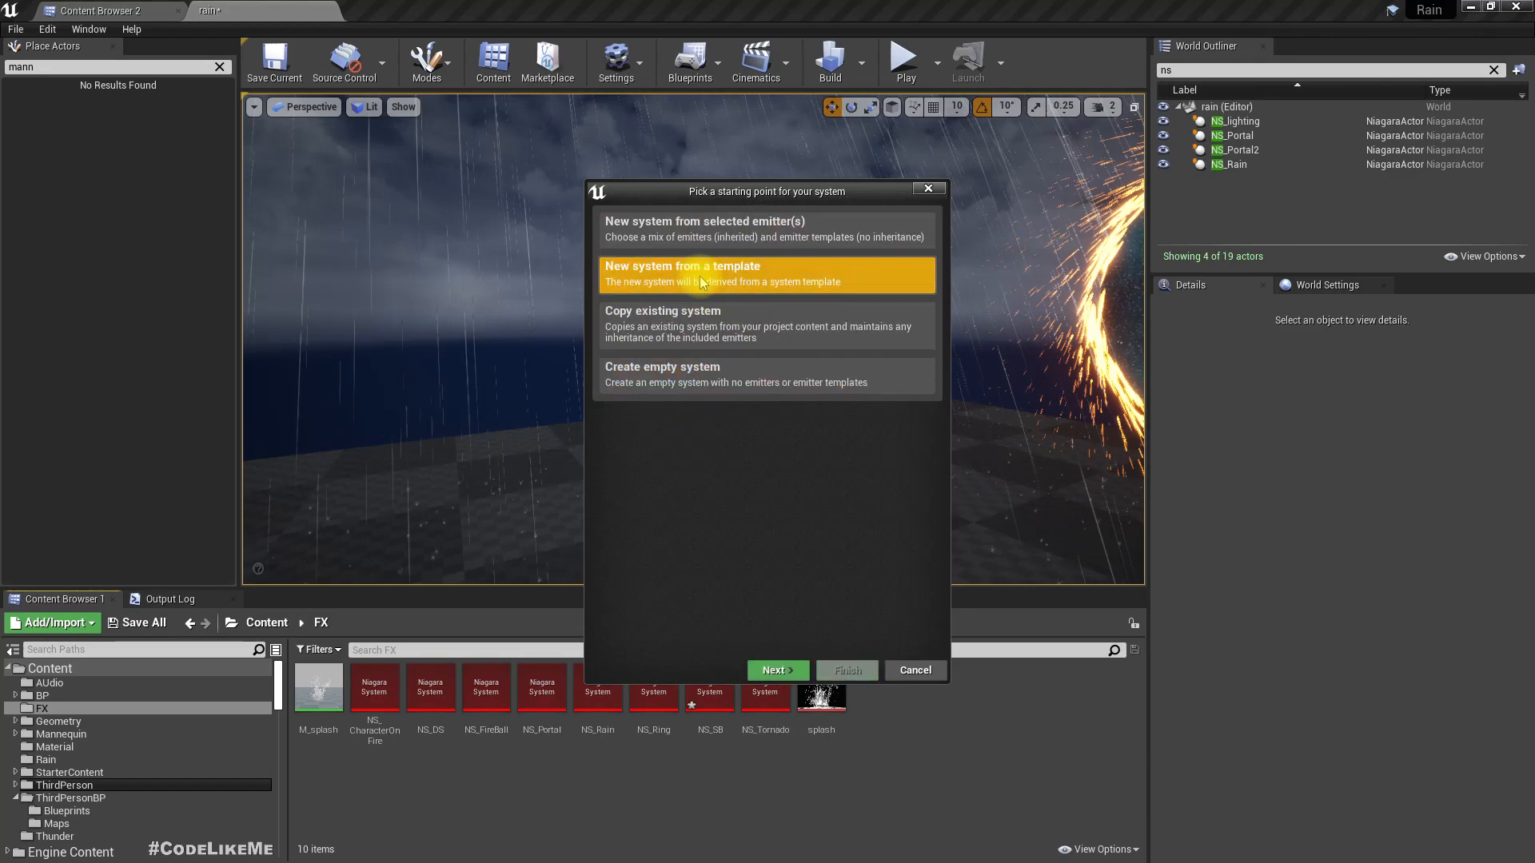
click(774, 670)
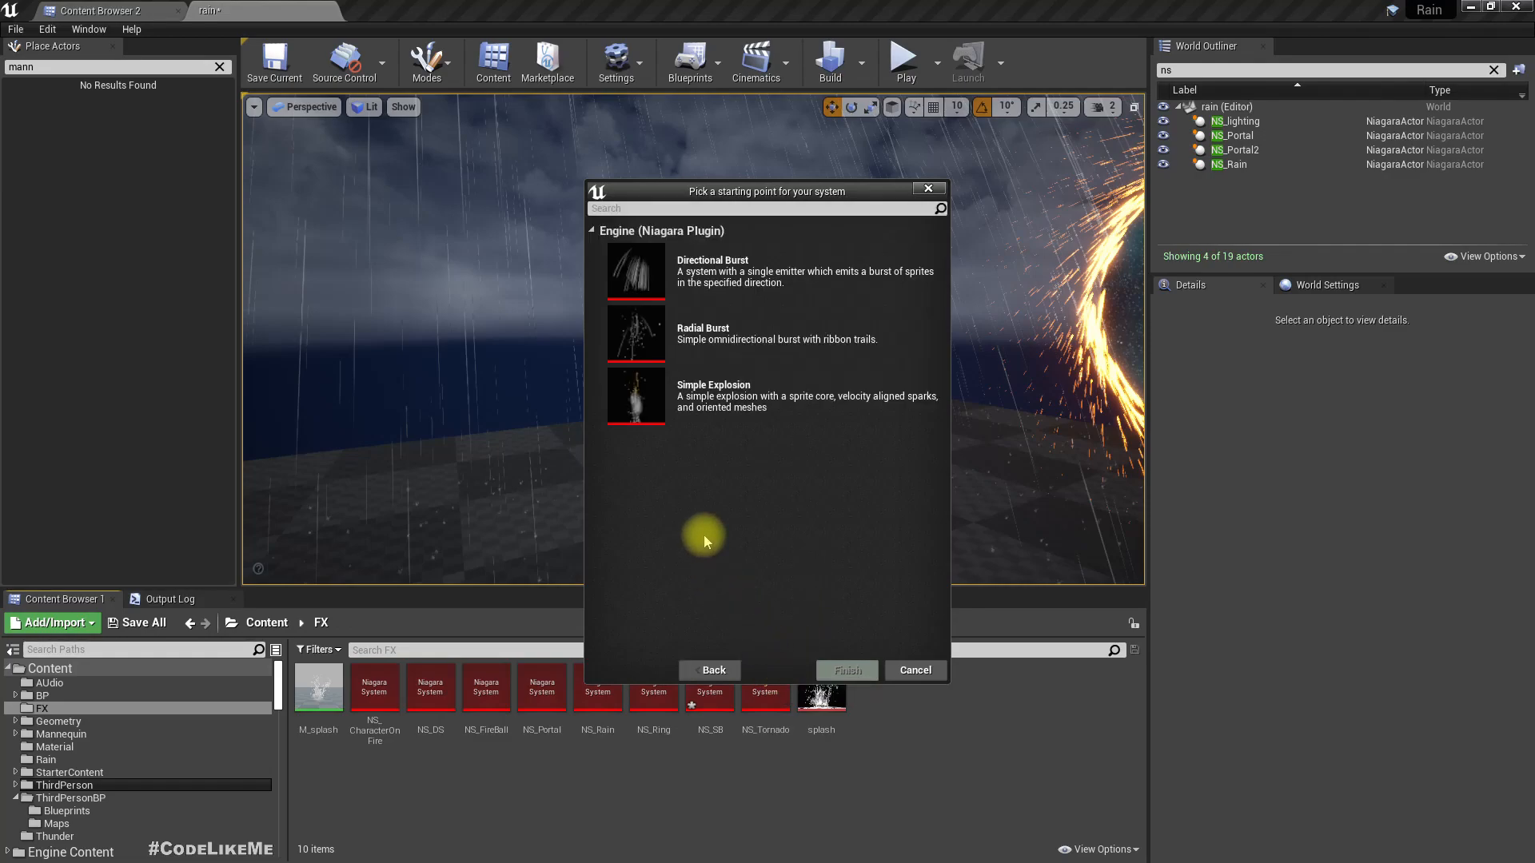
click(714, 673)
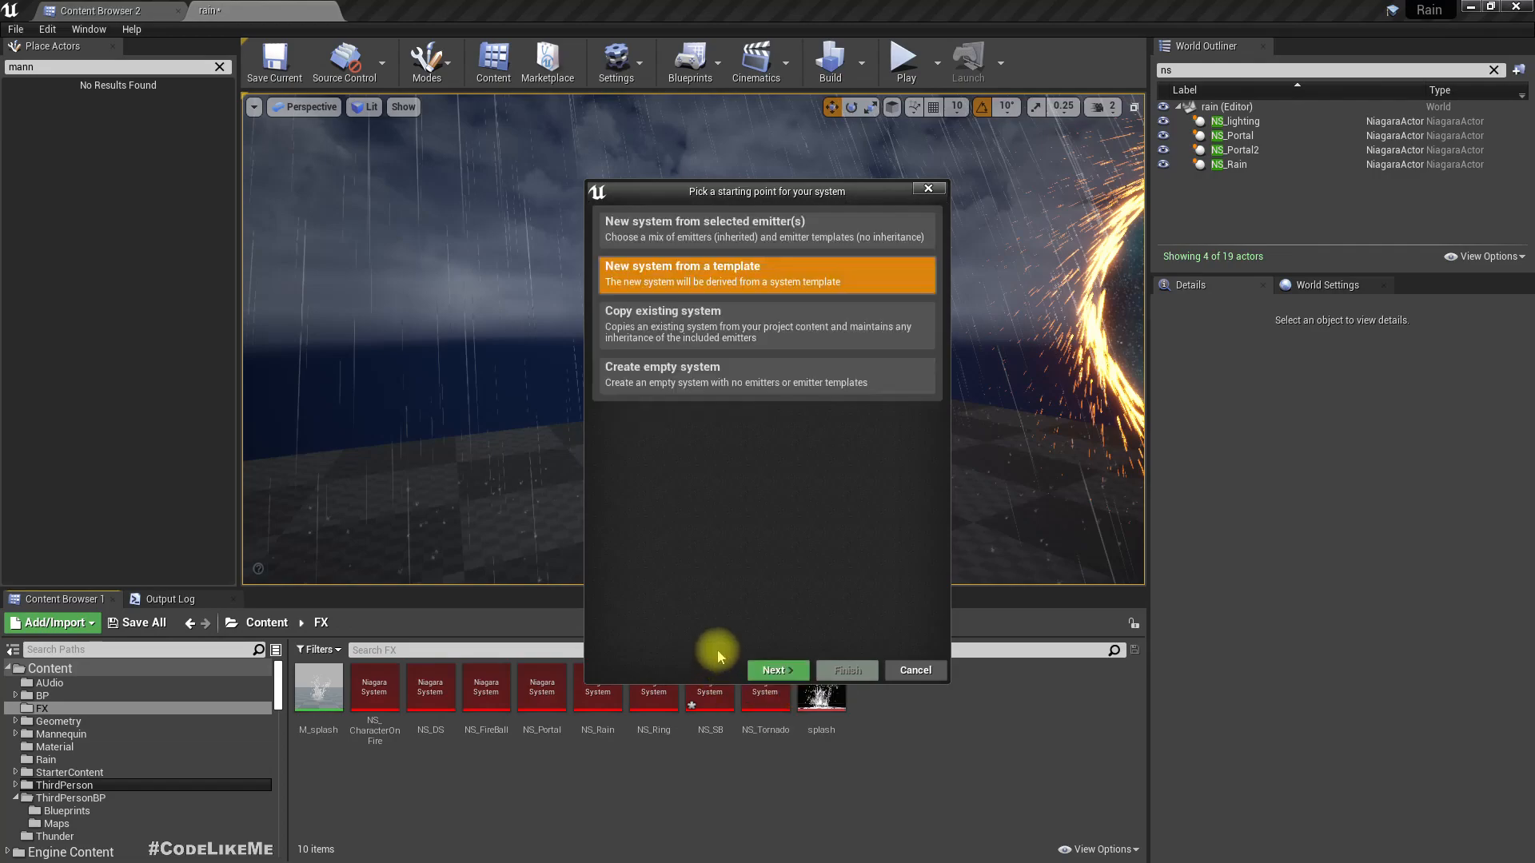
- Build the new system from selected emitters, adding the Fountain emitter template, and finish the setup
click(724, 240)
click(777, 670)
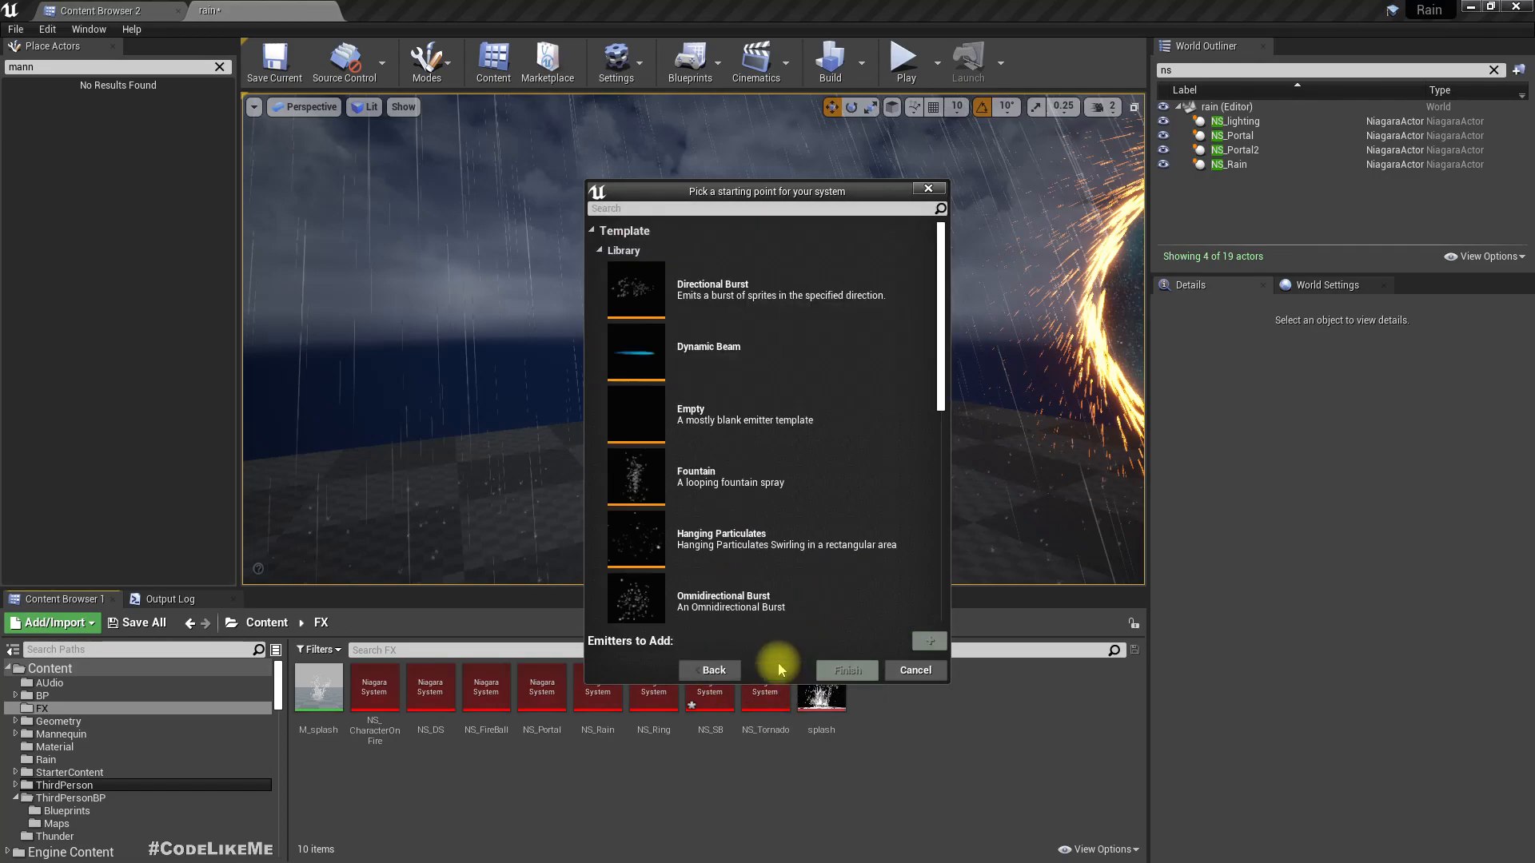
click(744, 483)
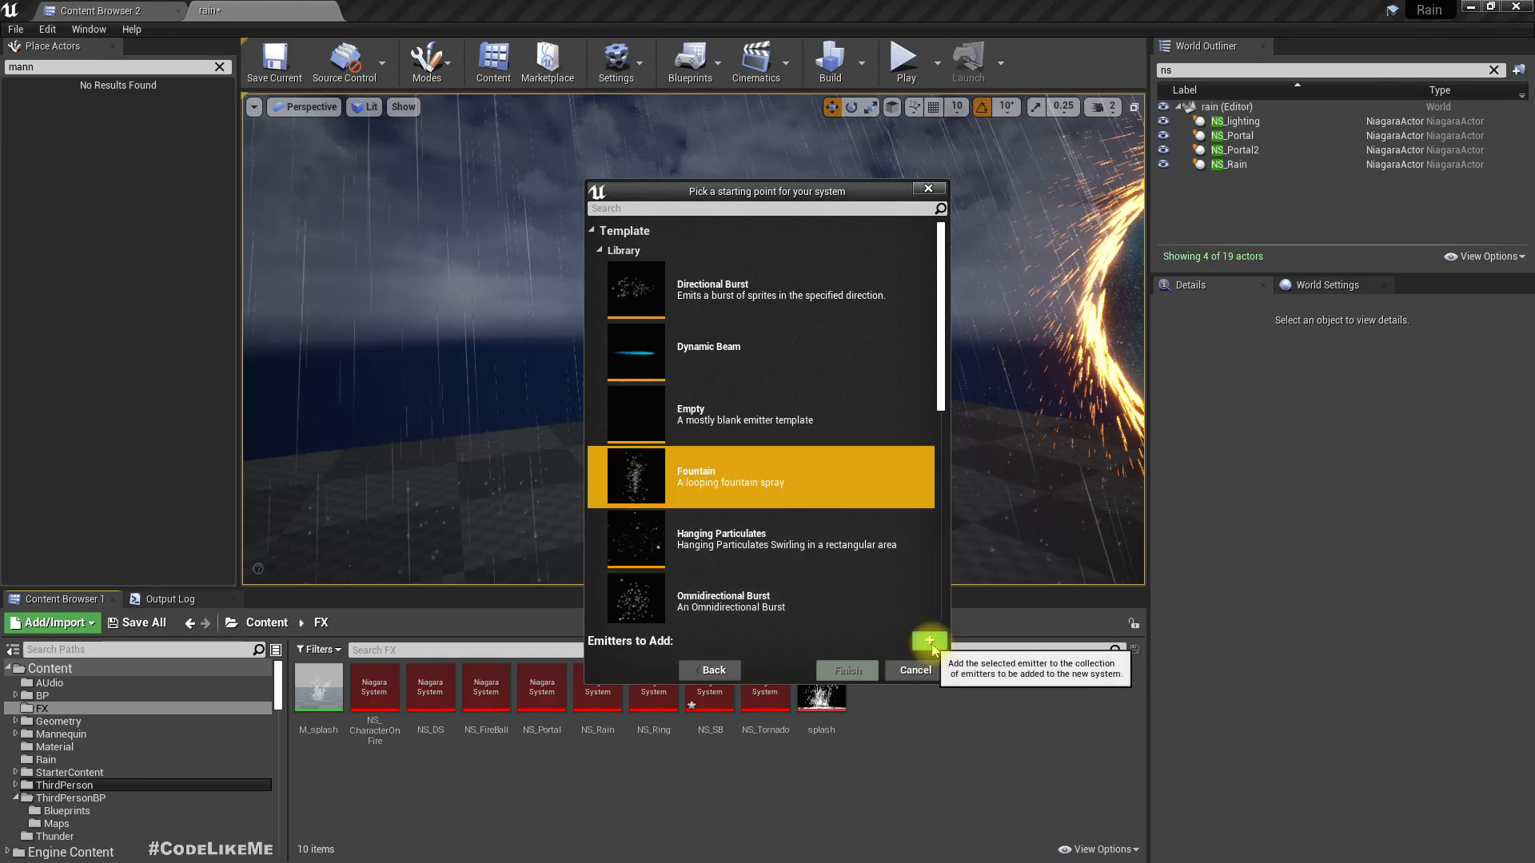
click(921, 642)
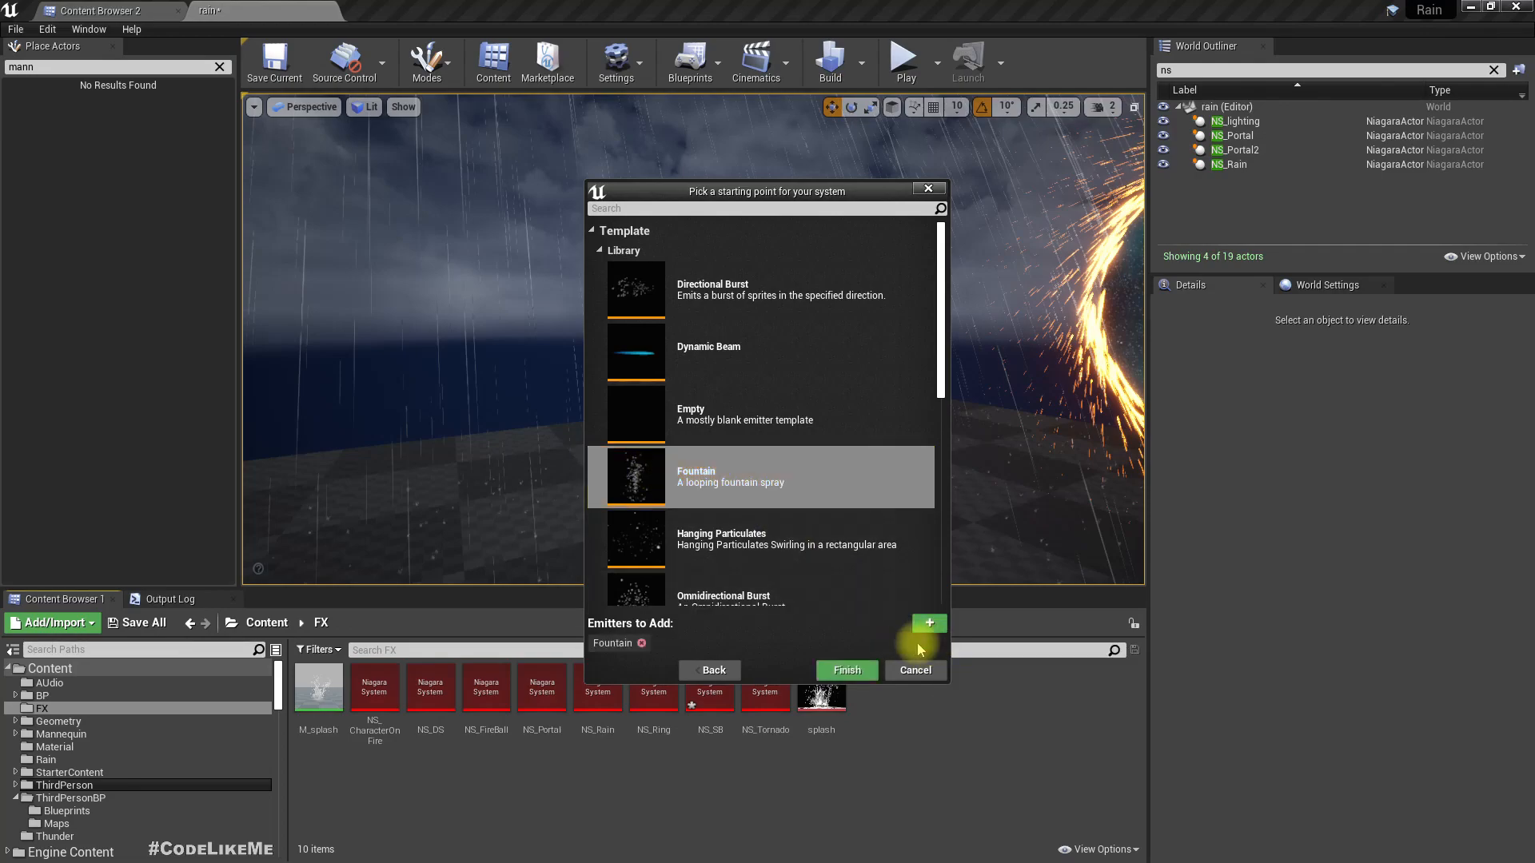
click(845, 671)
- Name the new Niagara system NS_SkyBeam and open it in a docked editor
text(NS_Sk)
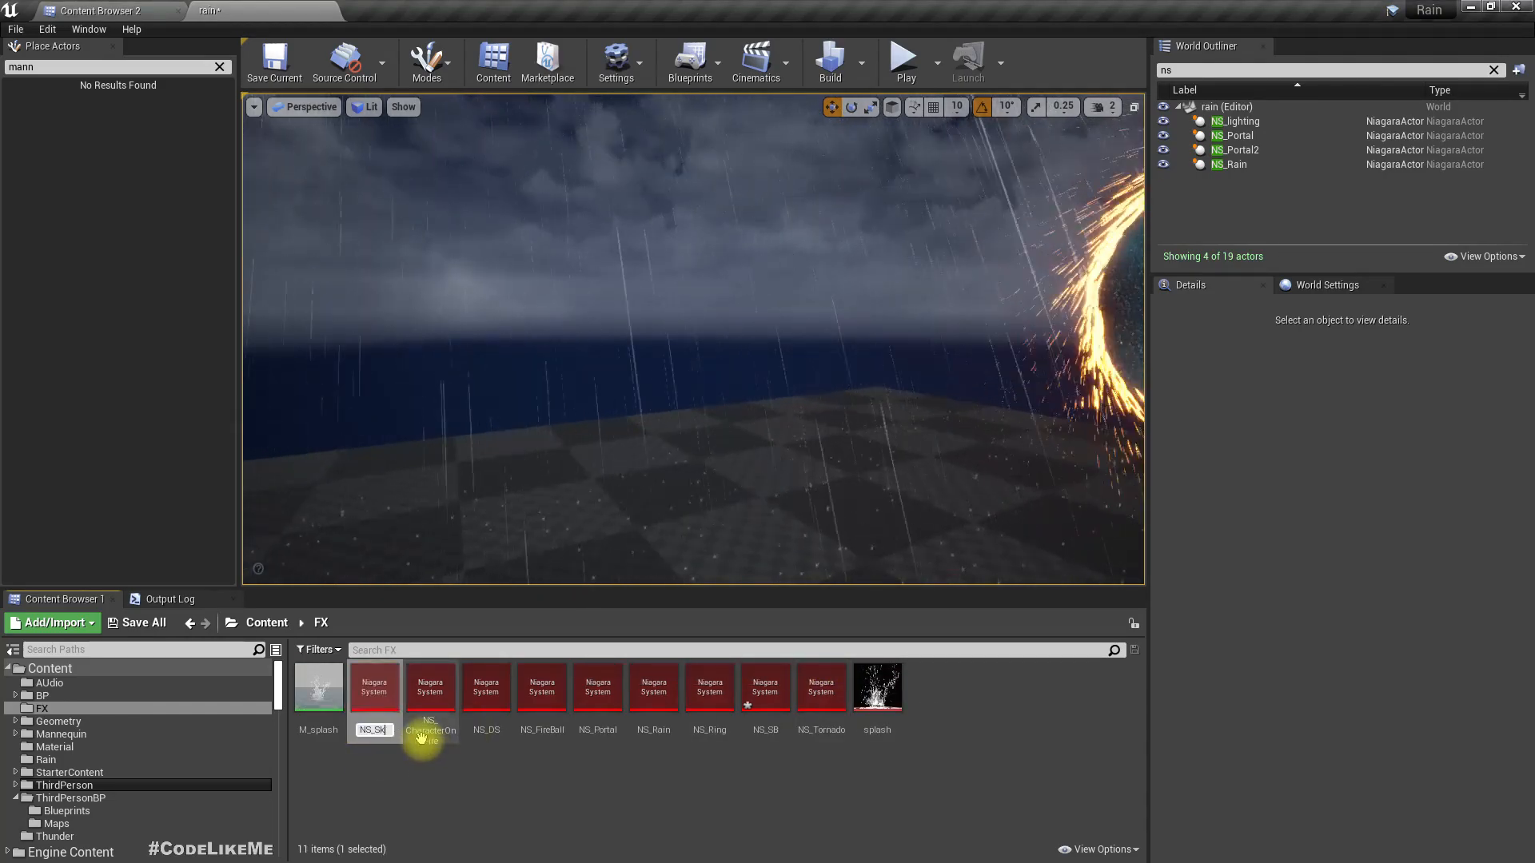
text(yBeam)
key(Return)
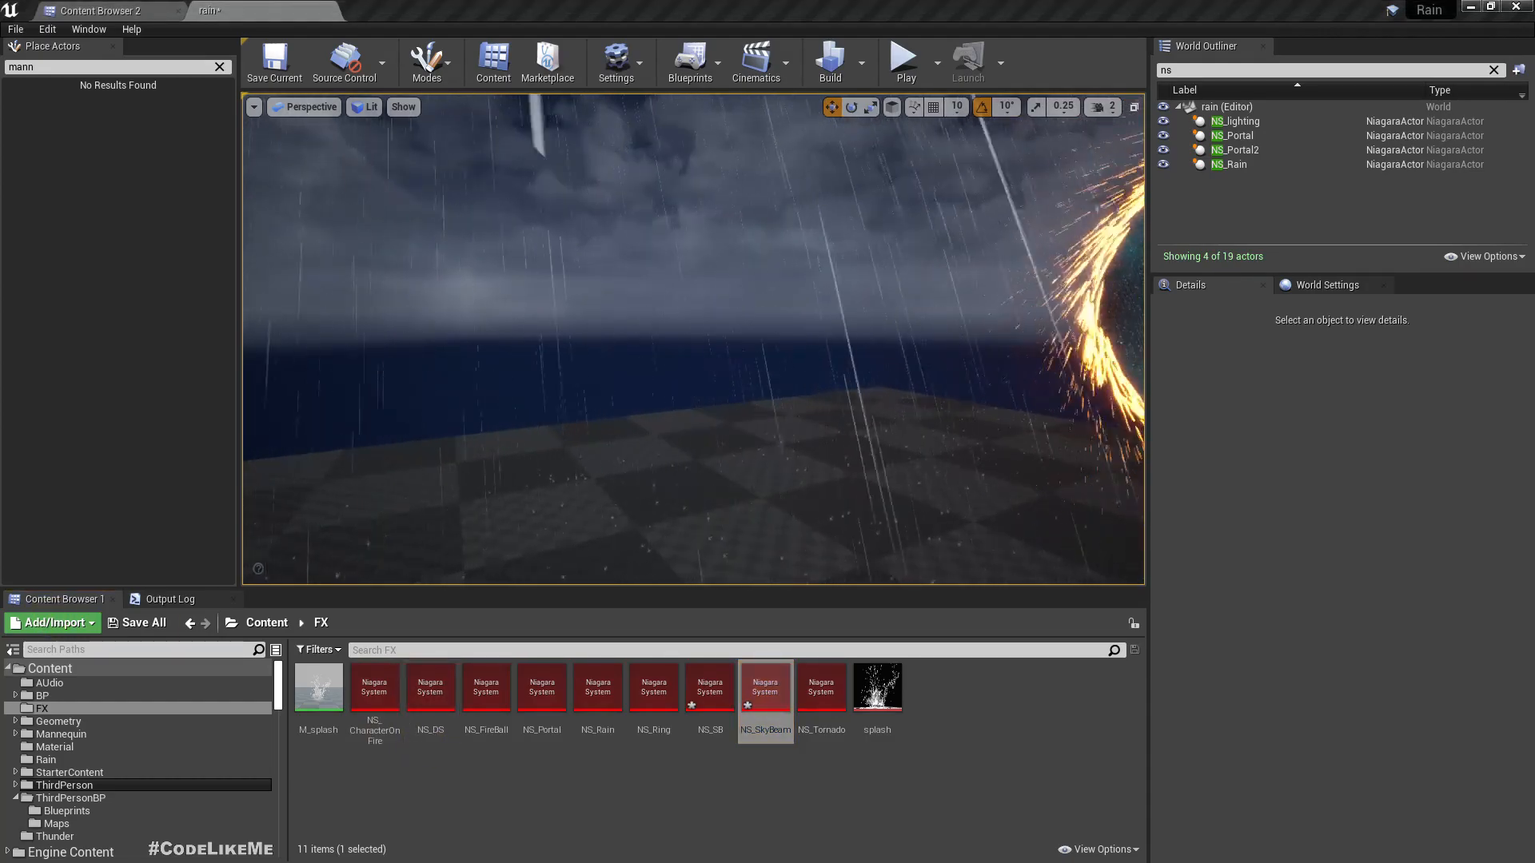
drag(2, 119, 784, 10)
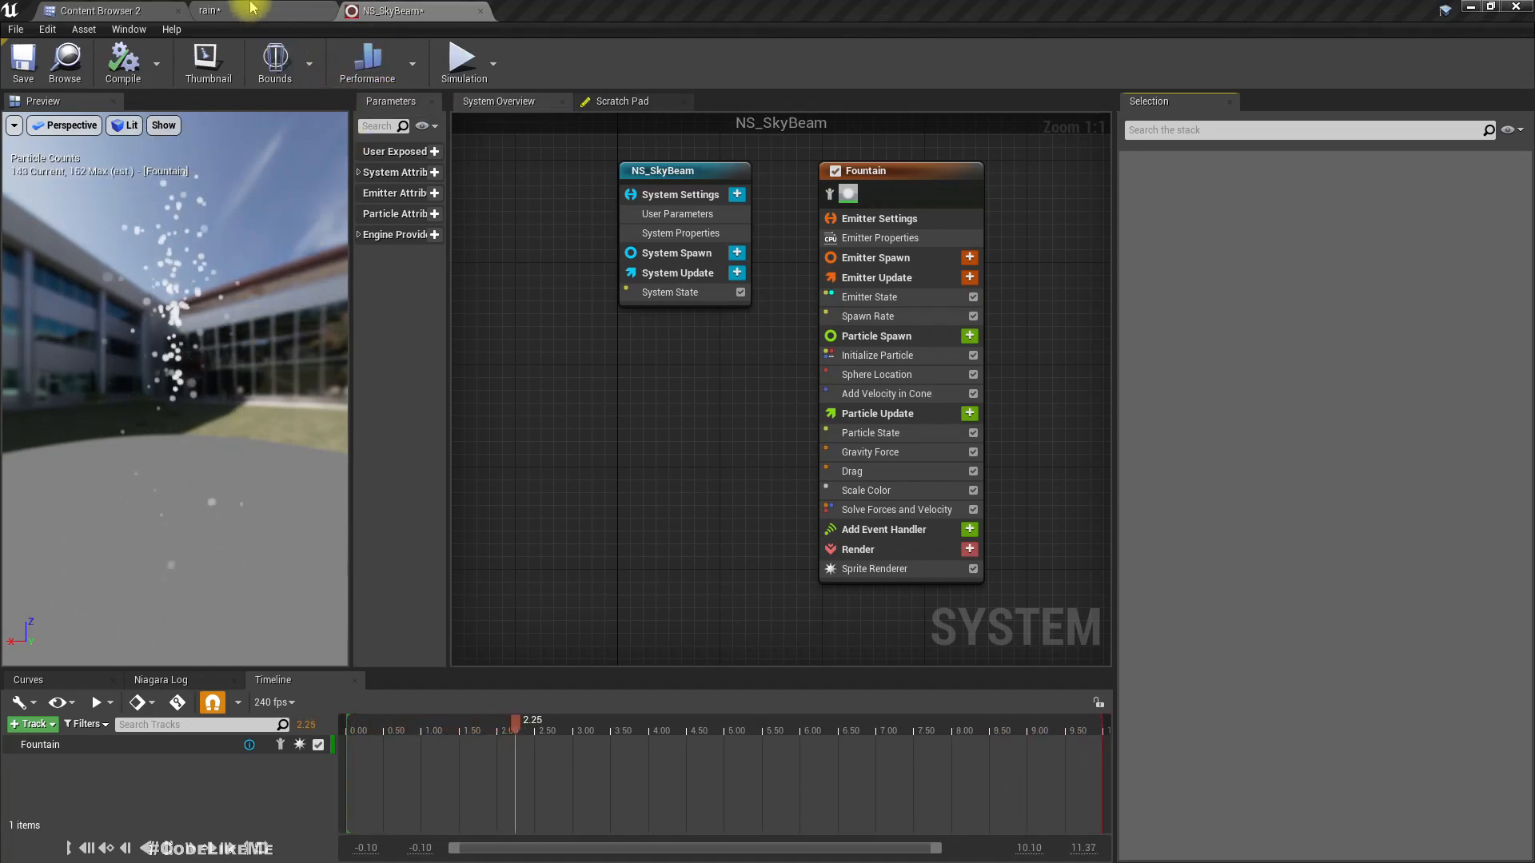
- Disable the Gravity Force module in the Fountain emitter's particle update
drag(196, 410, 197, 403)
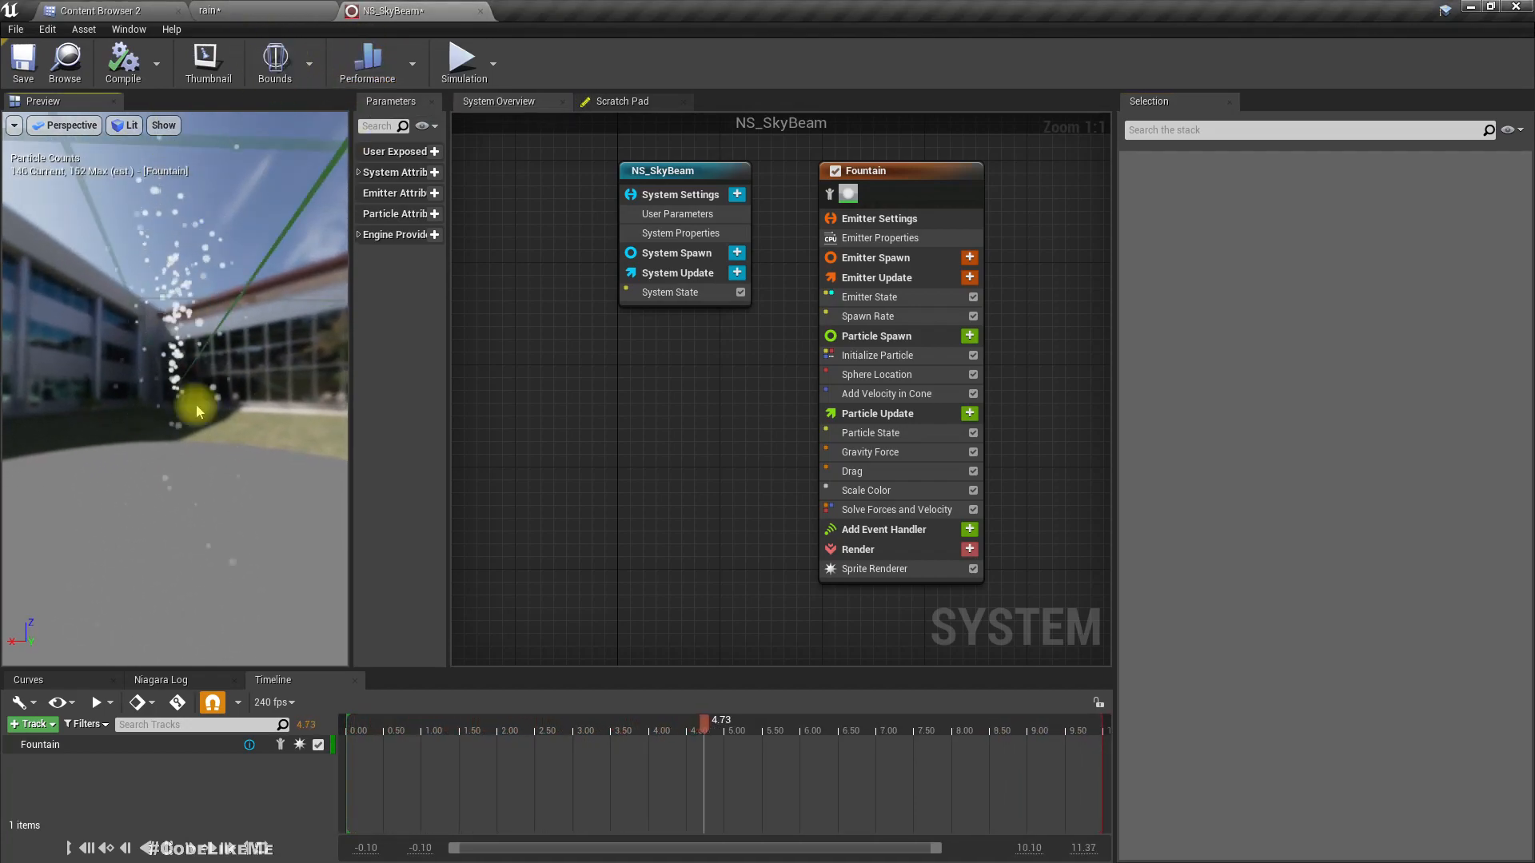
click(973, 451)
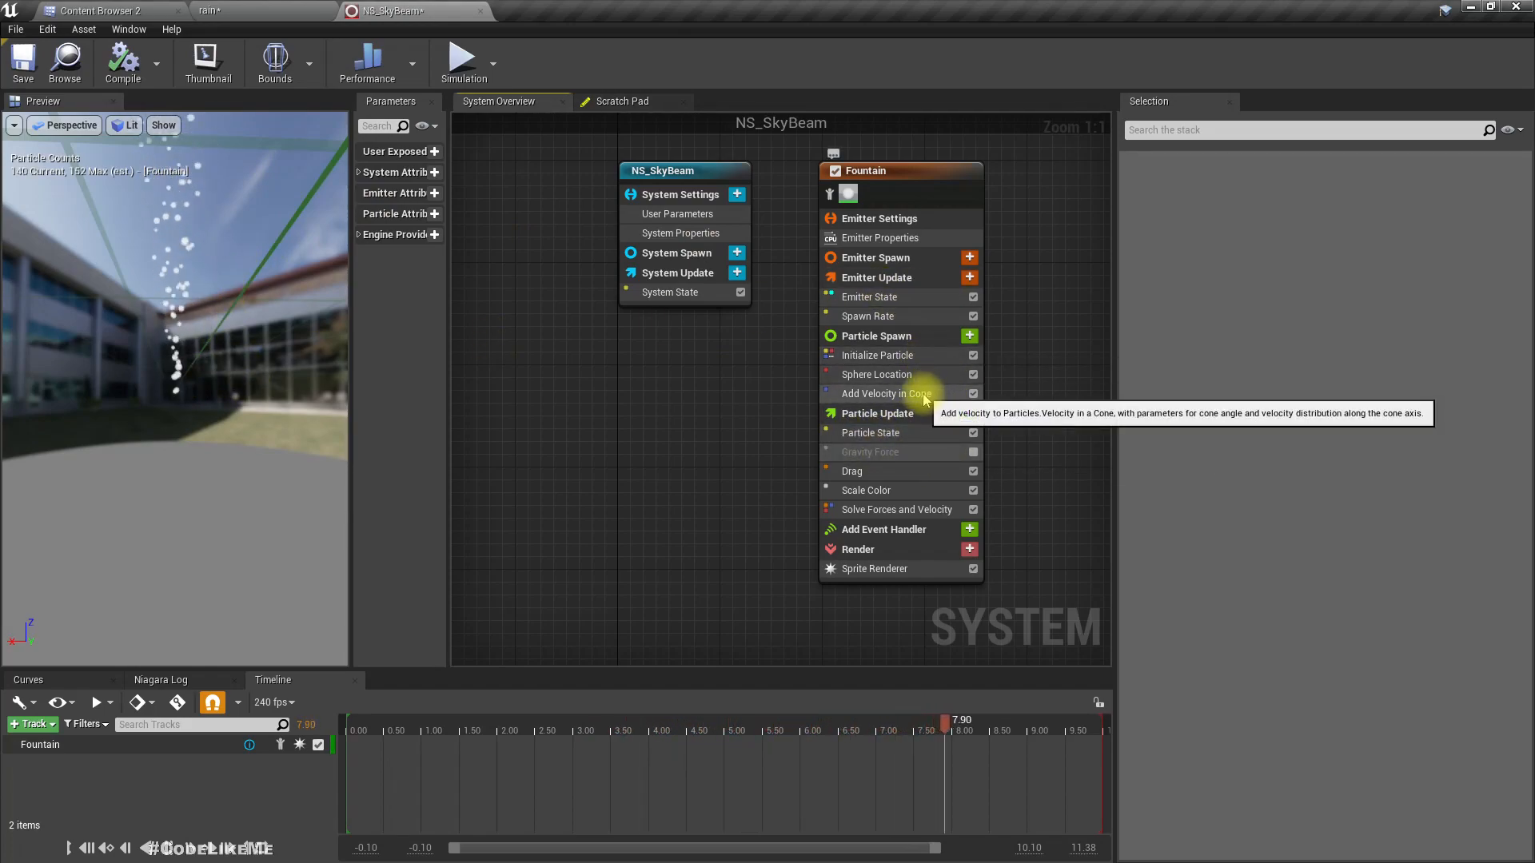
drag(247, 439, 256, 480)
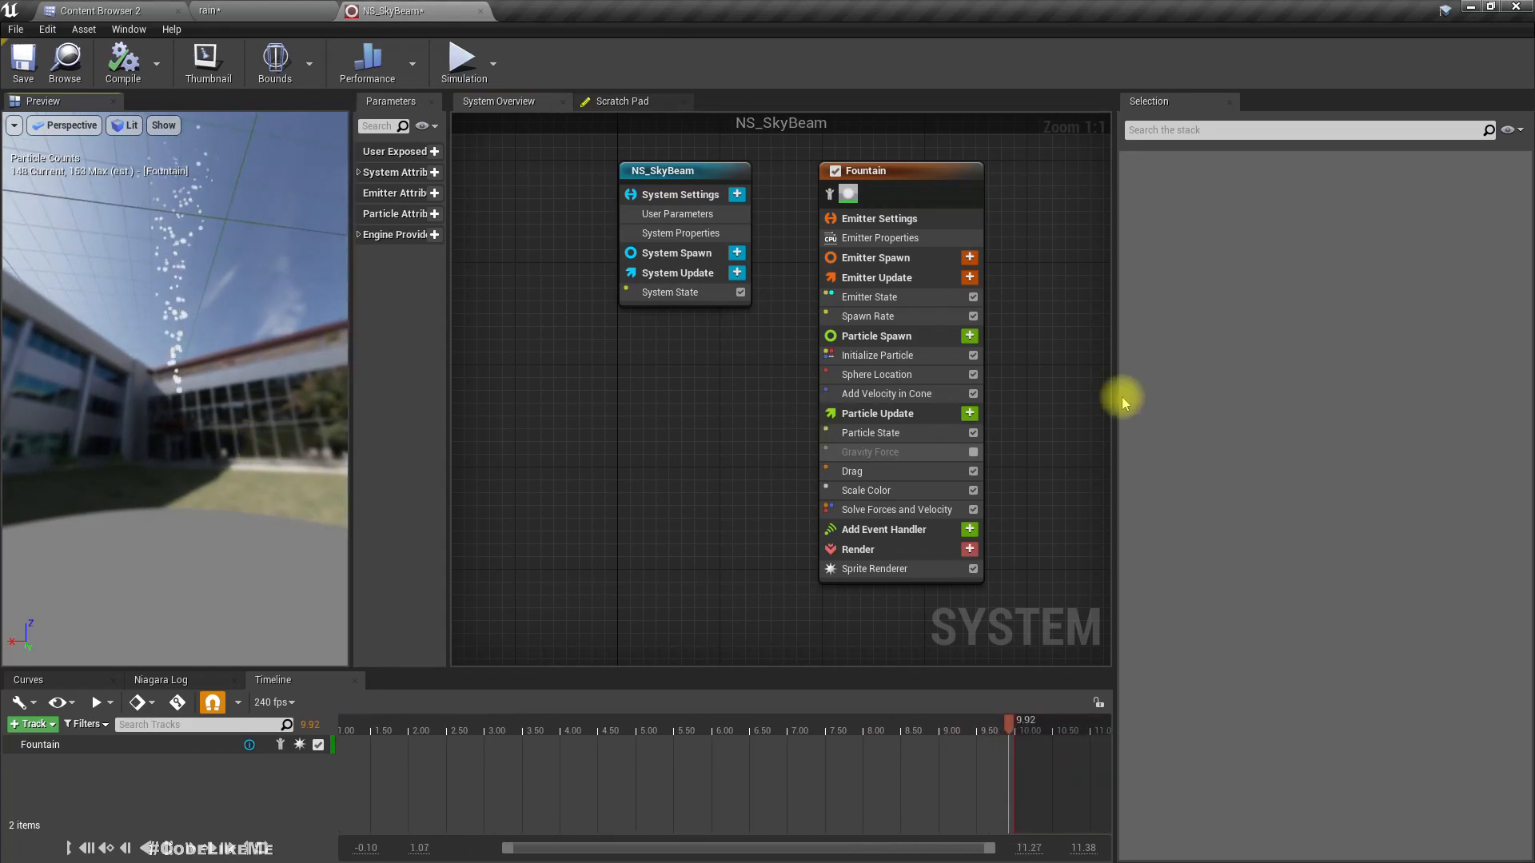
- In Add Velocity in Cone, set the cone angle to 2 and the velocity strength to minimum 1000, maximum 1200
click(884, 394)
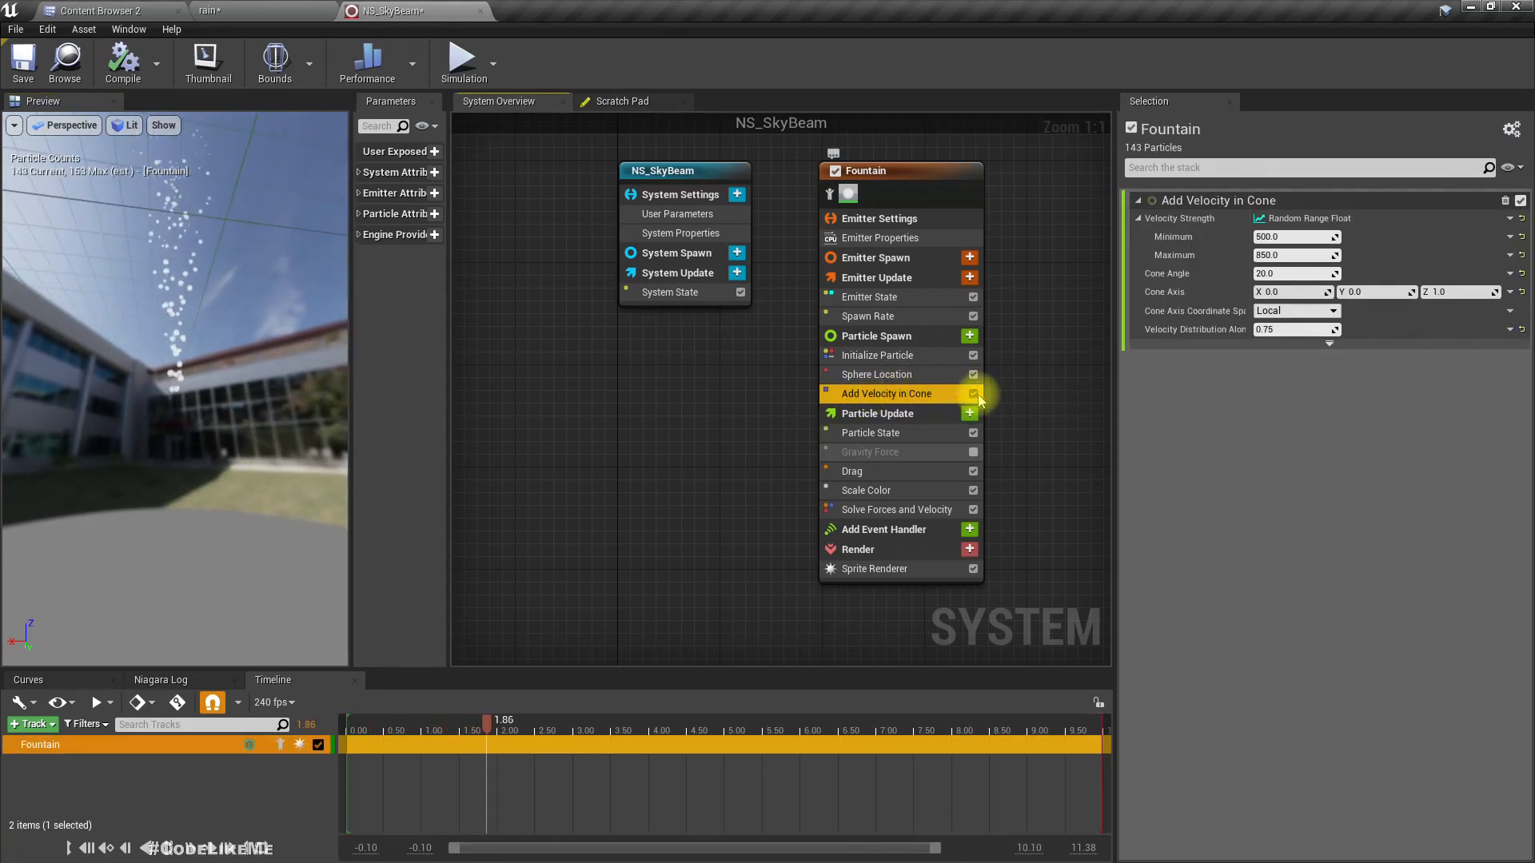
click(1300, 275)
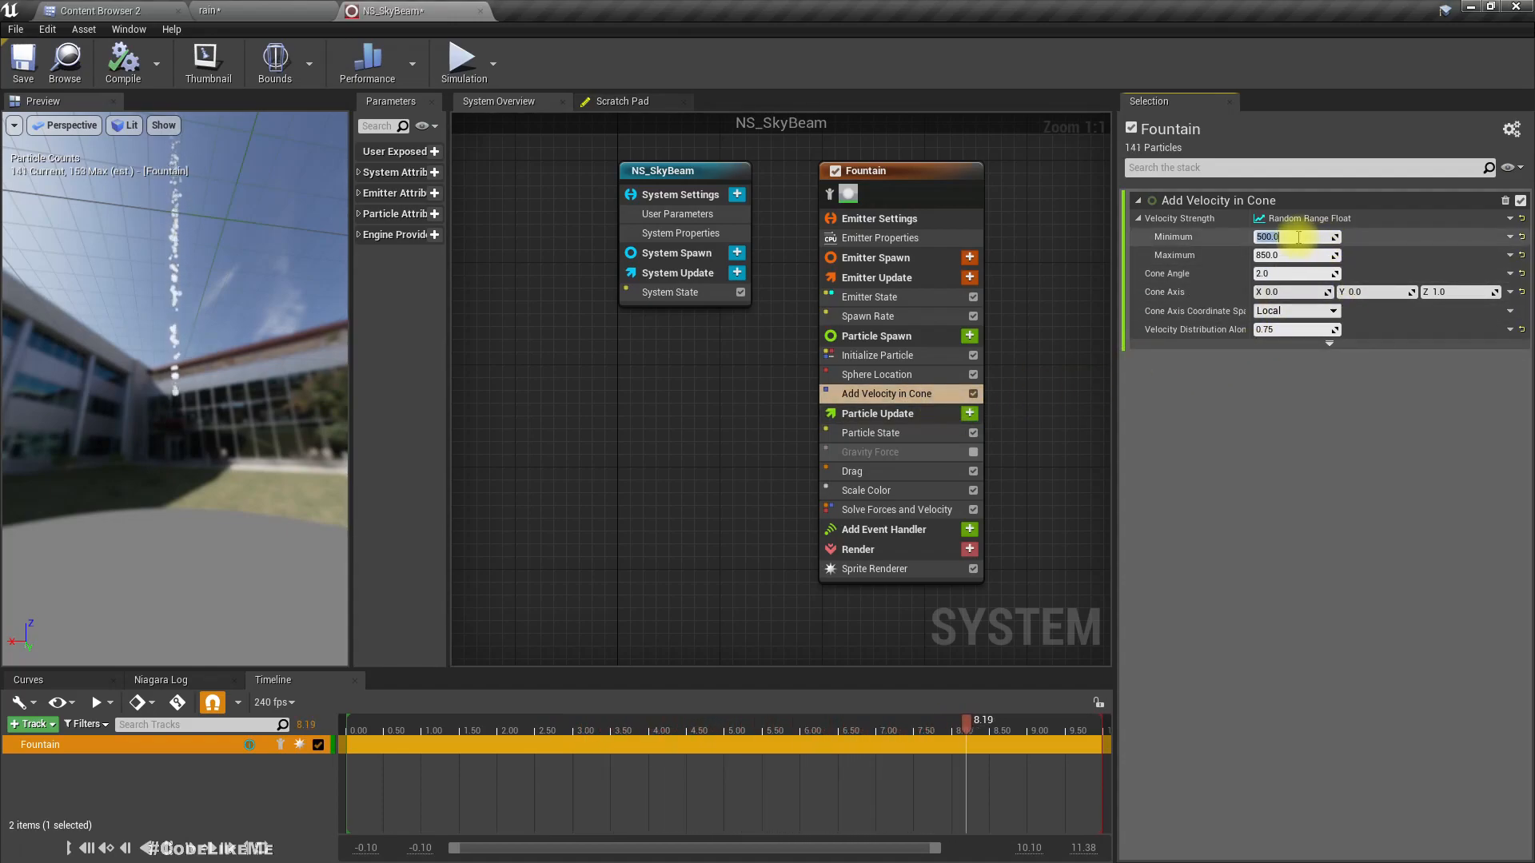
text(00)
key(Return)
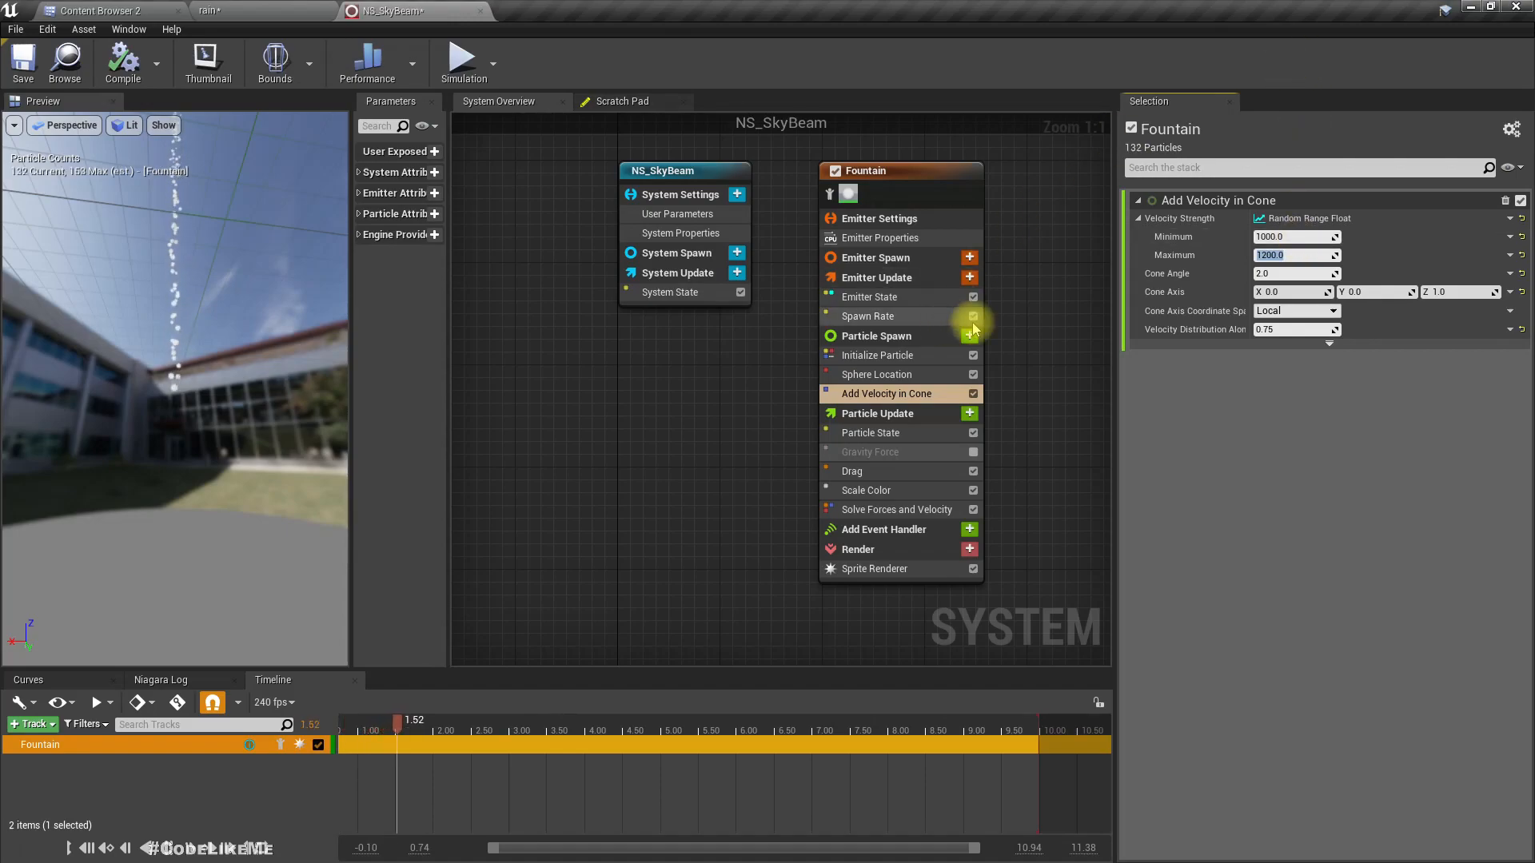
- In Initialize Particle, set the sprite size mode to Non-Uniform with a sprite size of X 50 and Y 200
click(877, 354)
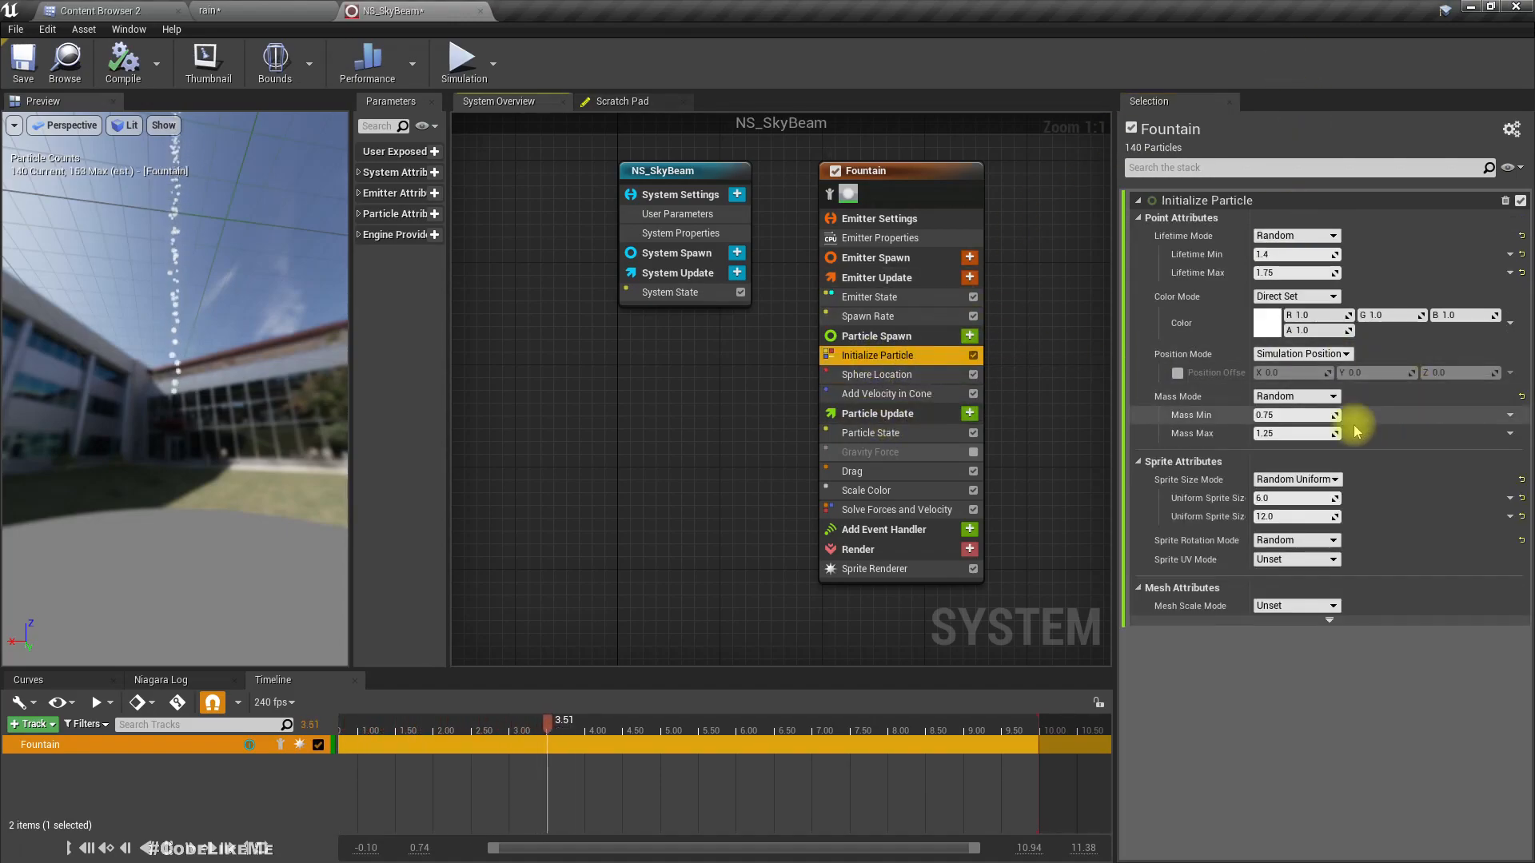
click(1291, 479)
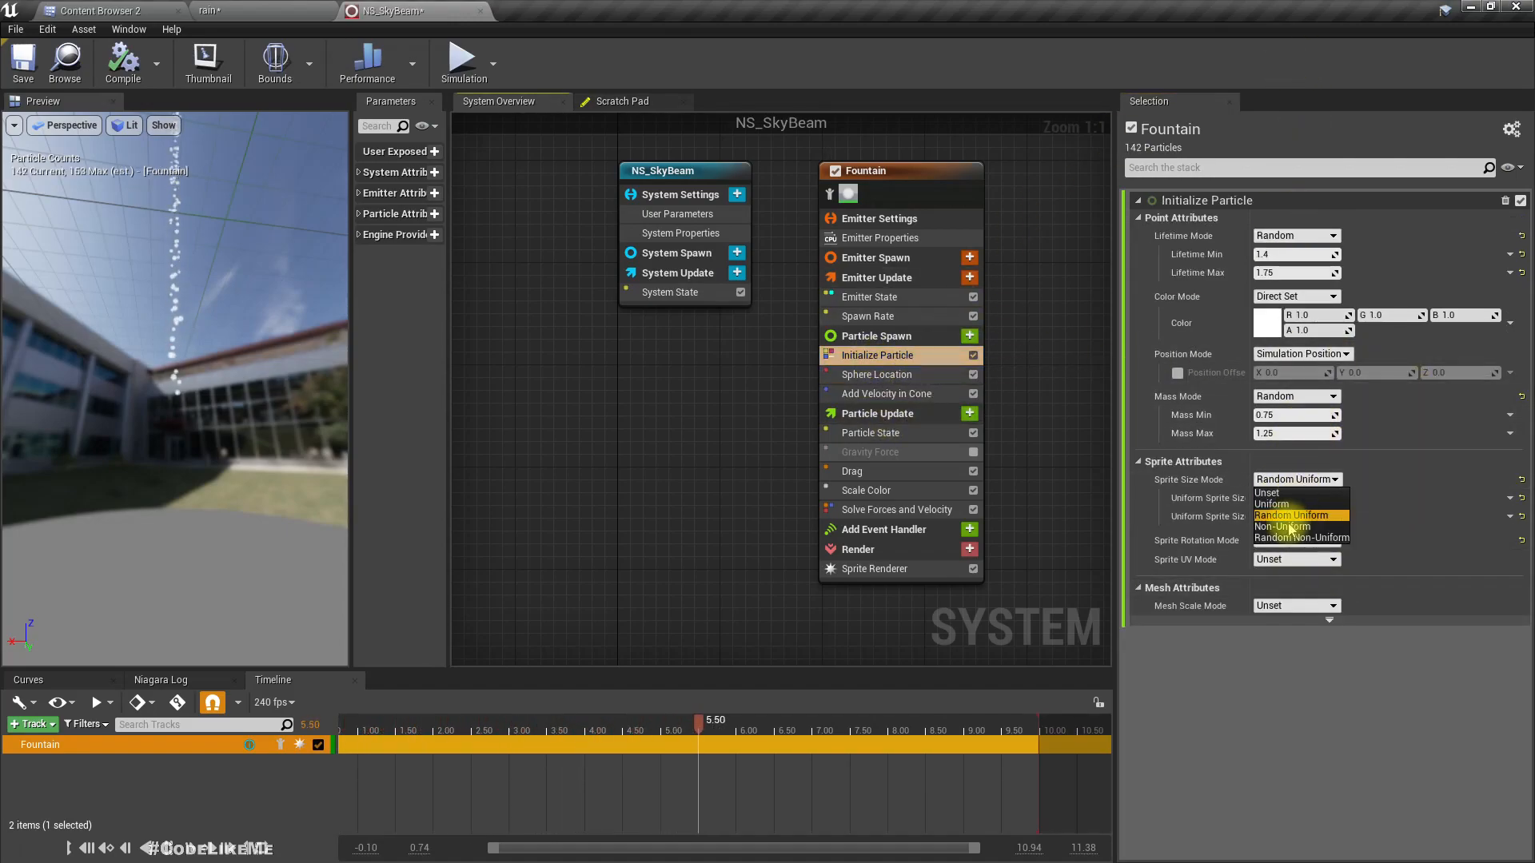
click(1282, 526)
click(1291, 499)
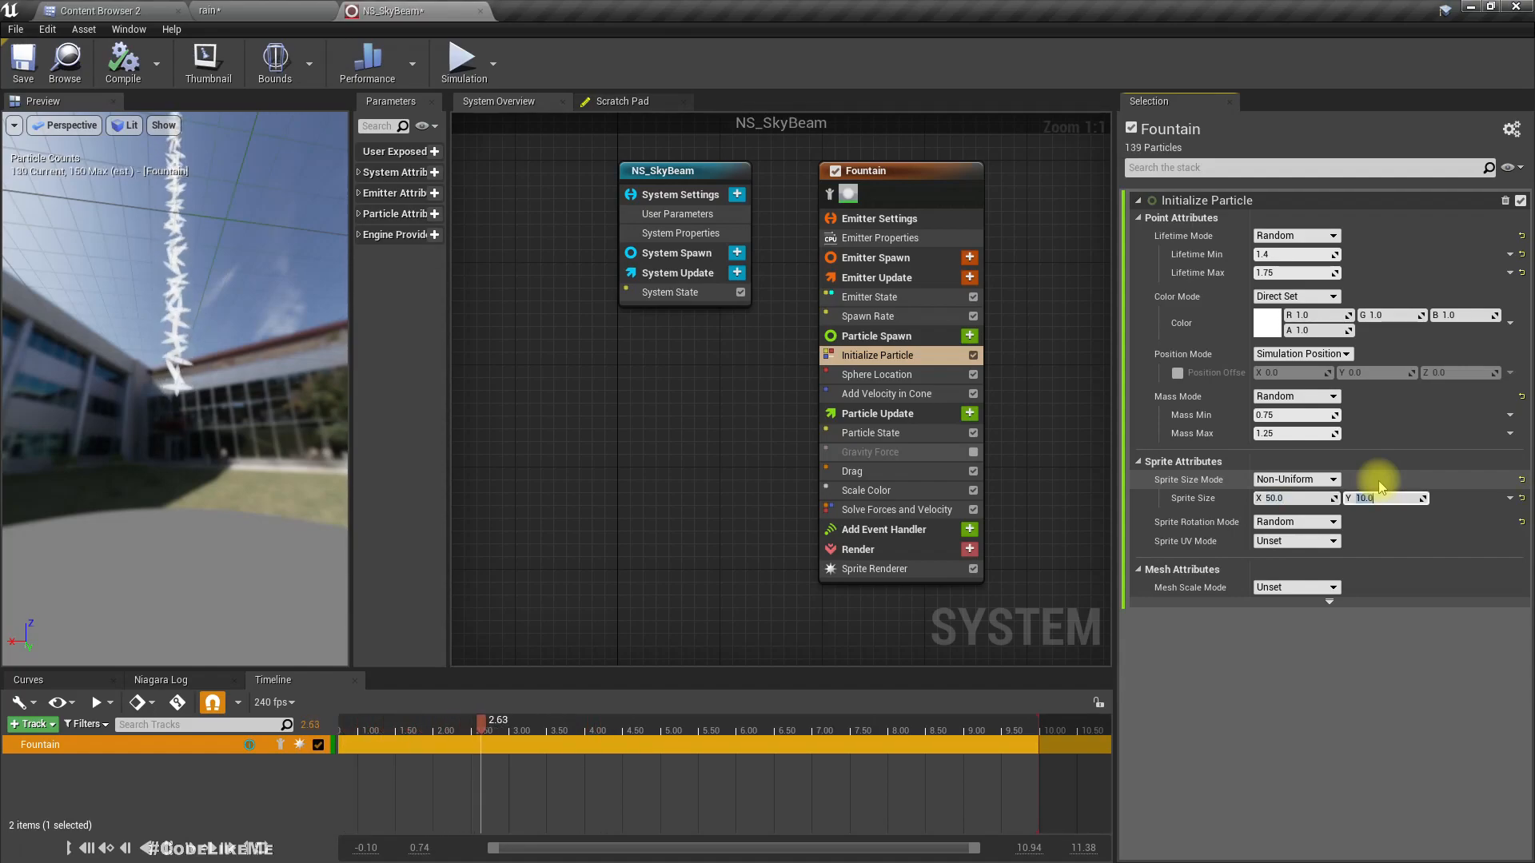
click(0, 552)
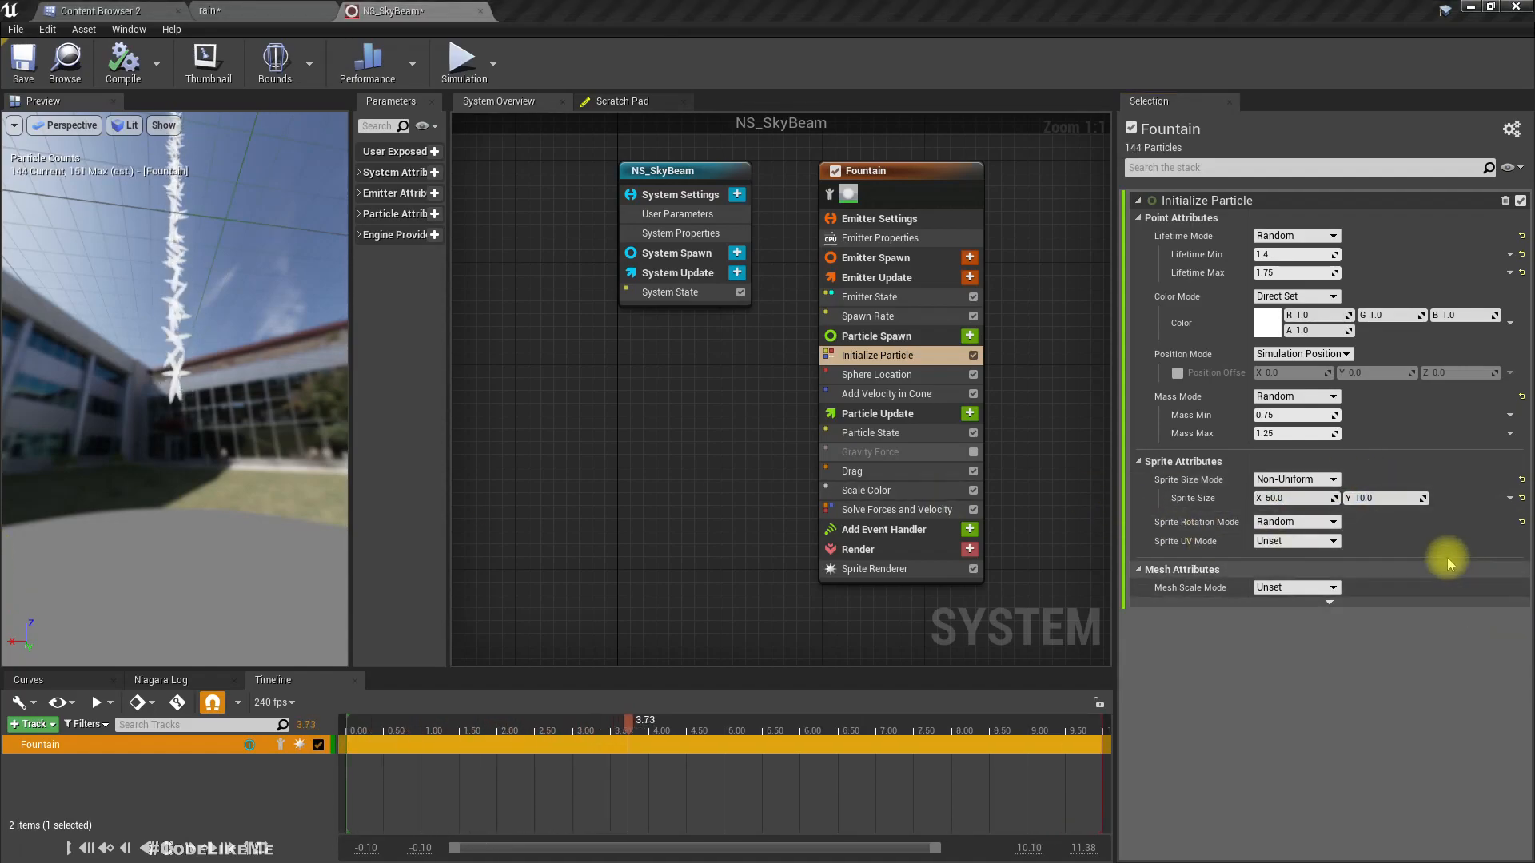
click(1389, 500)
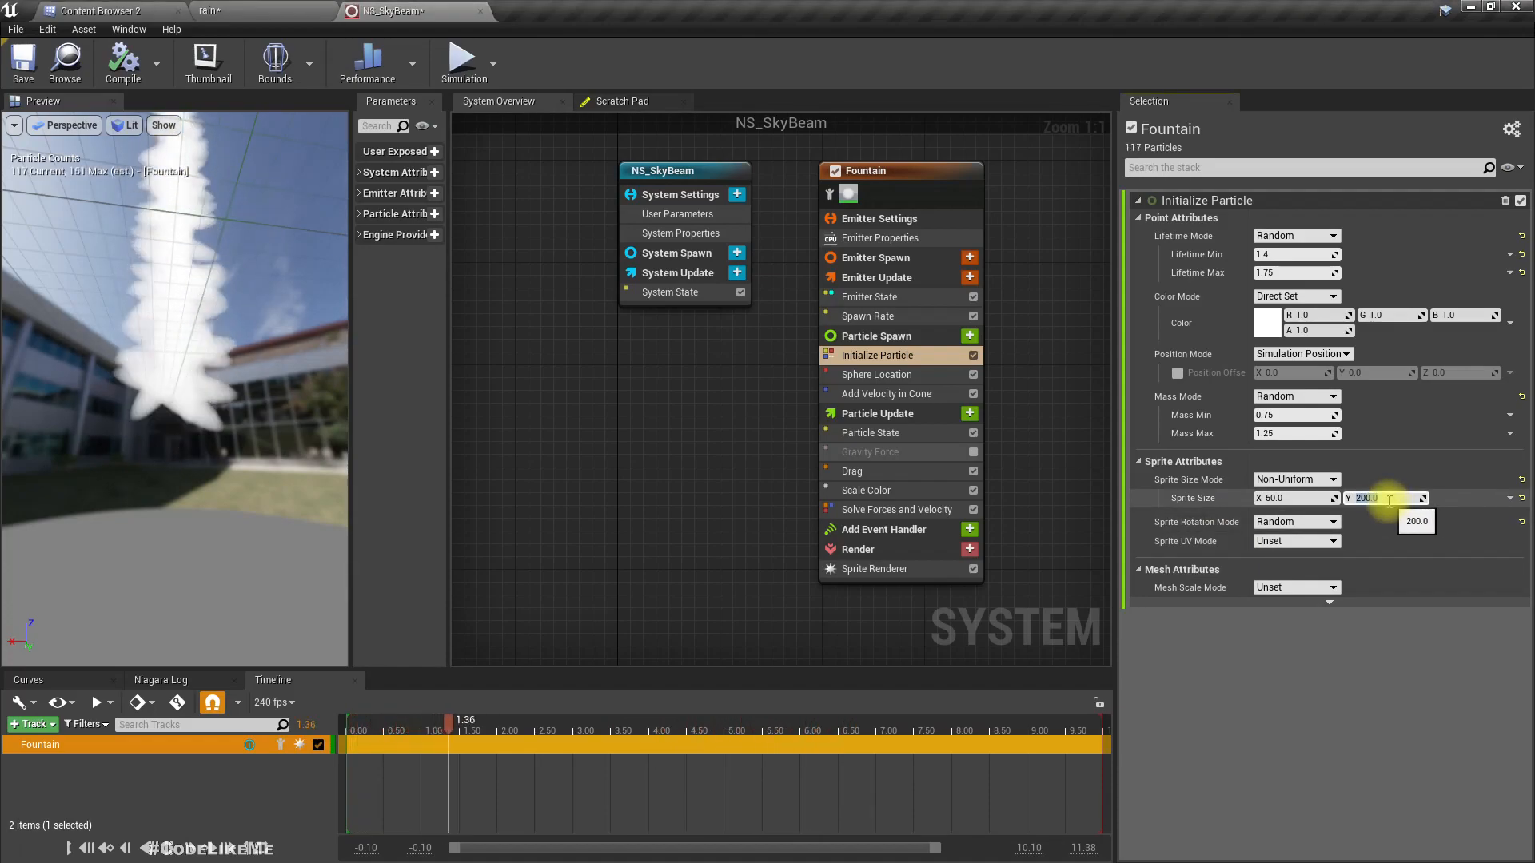
click(160, 450)
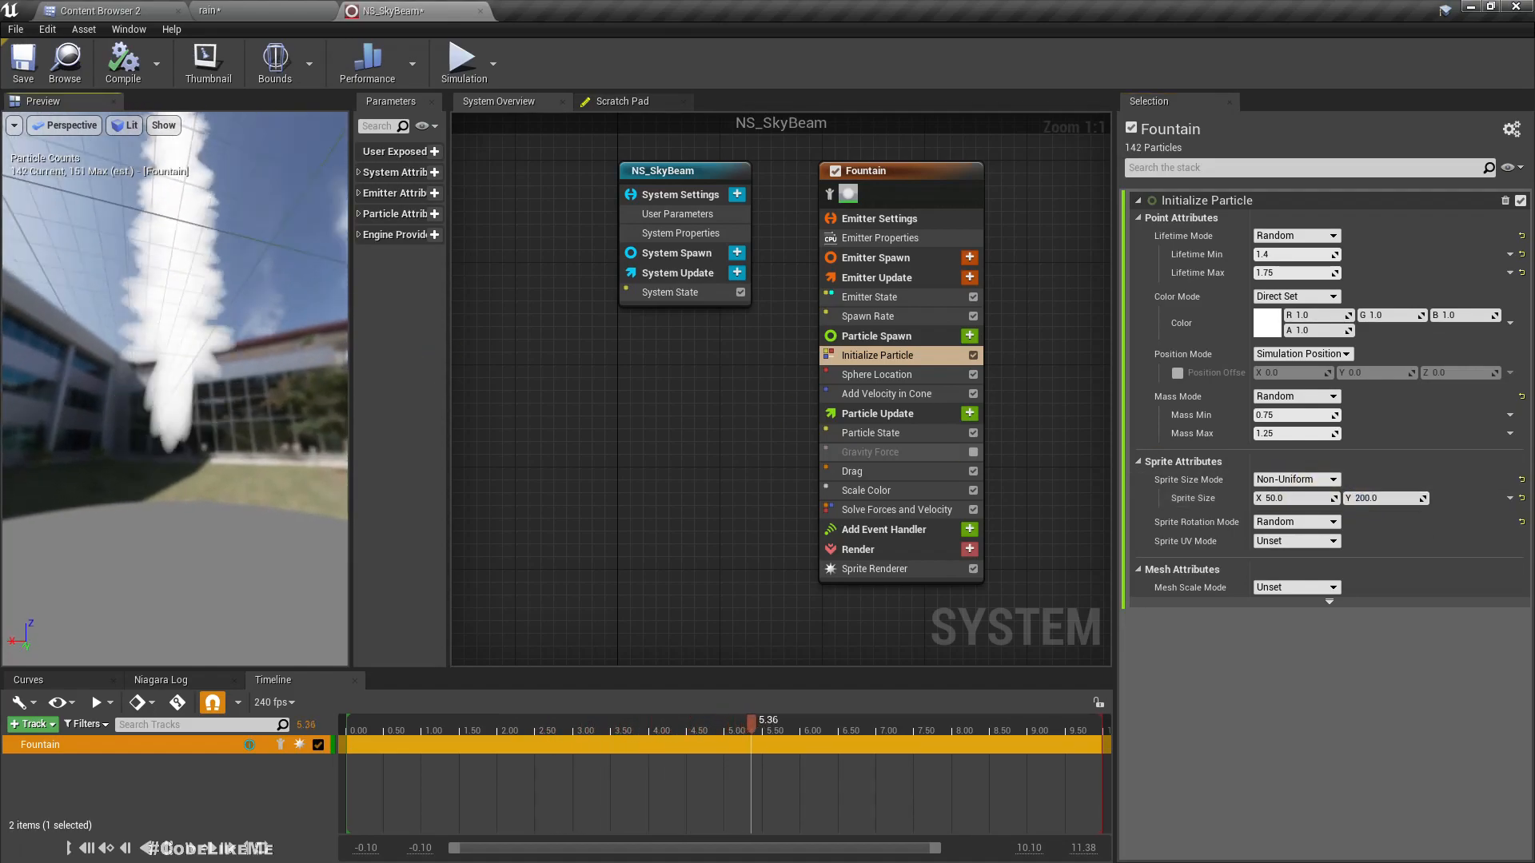
- Set the Sprite Renderer's alignment to Velocity Aligned and compile the system
click(879, 568)
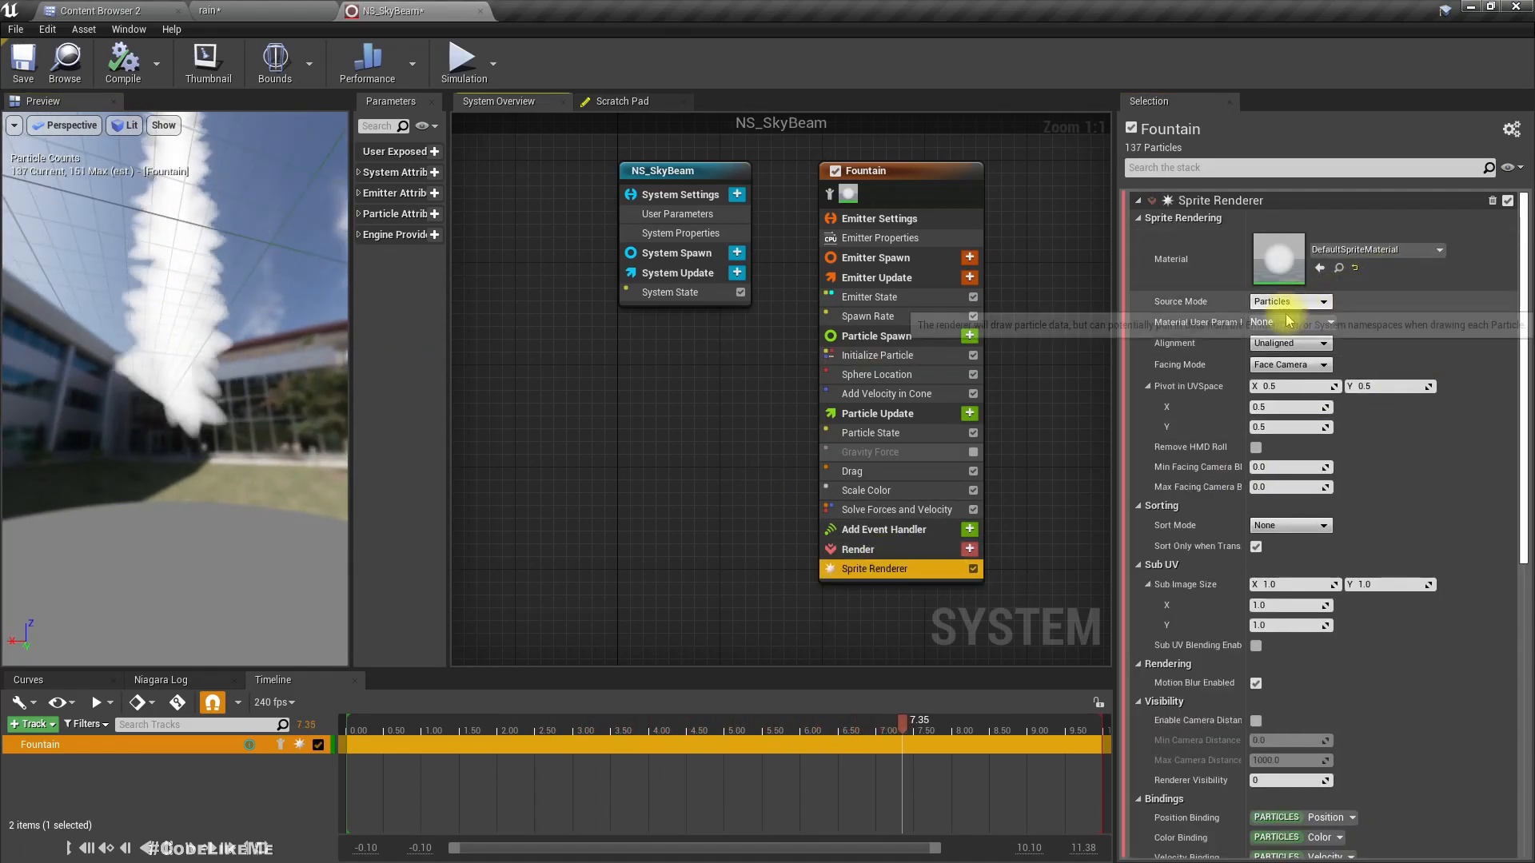
click(1277, 346)
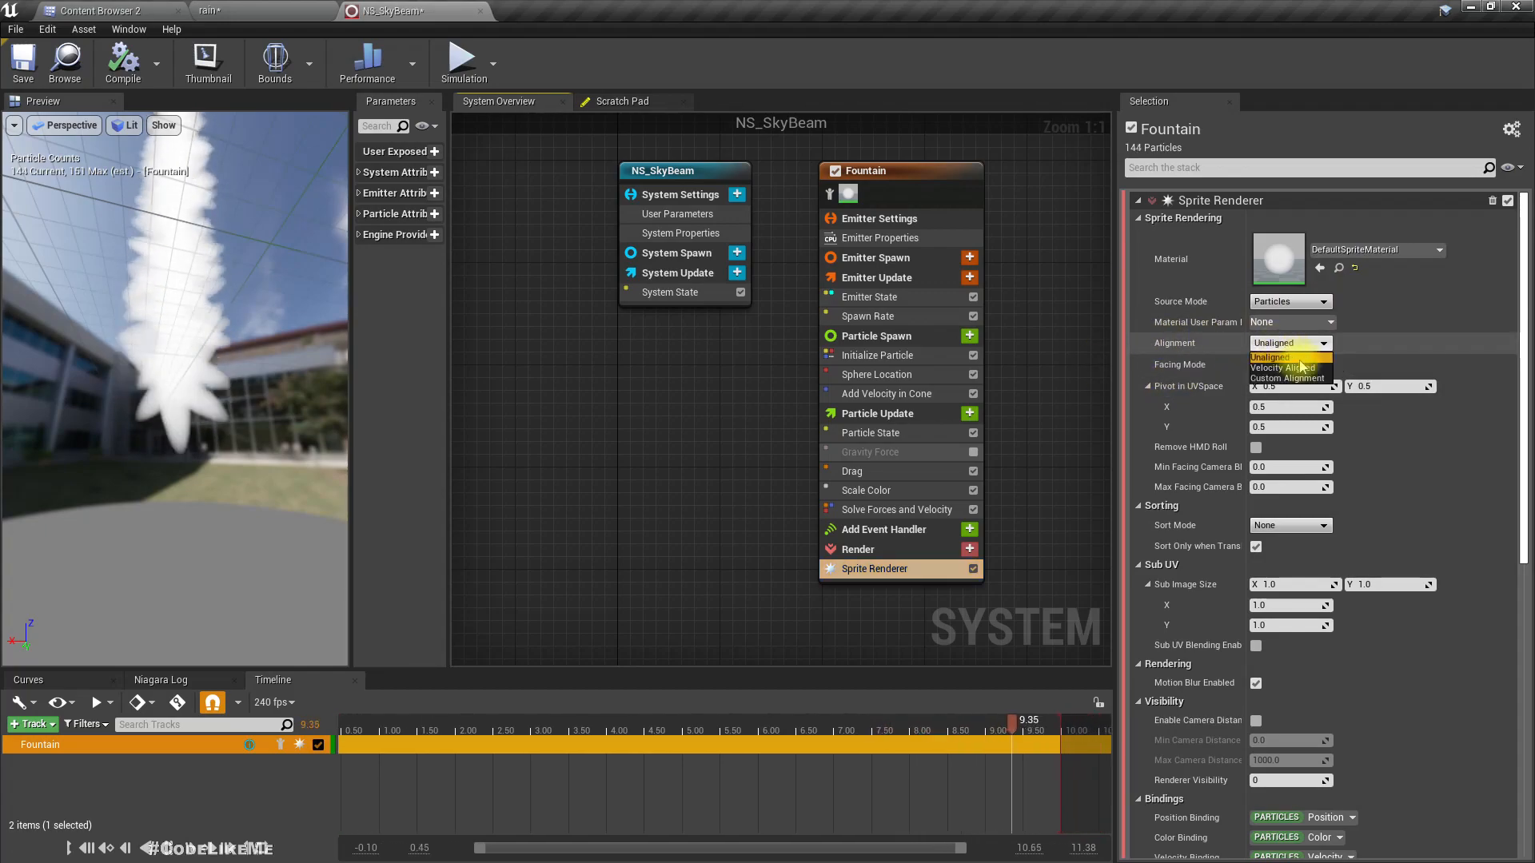
click(1264, 368)
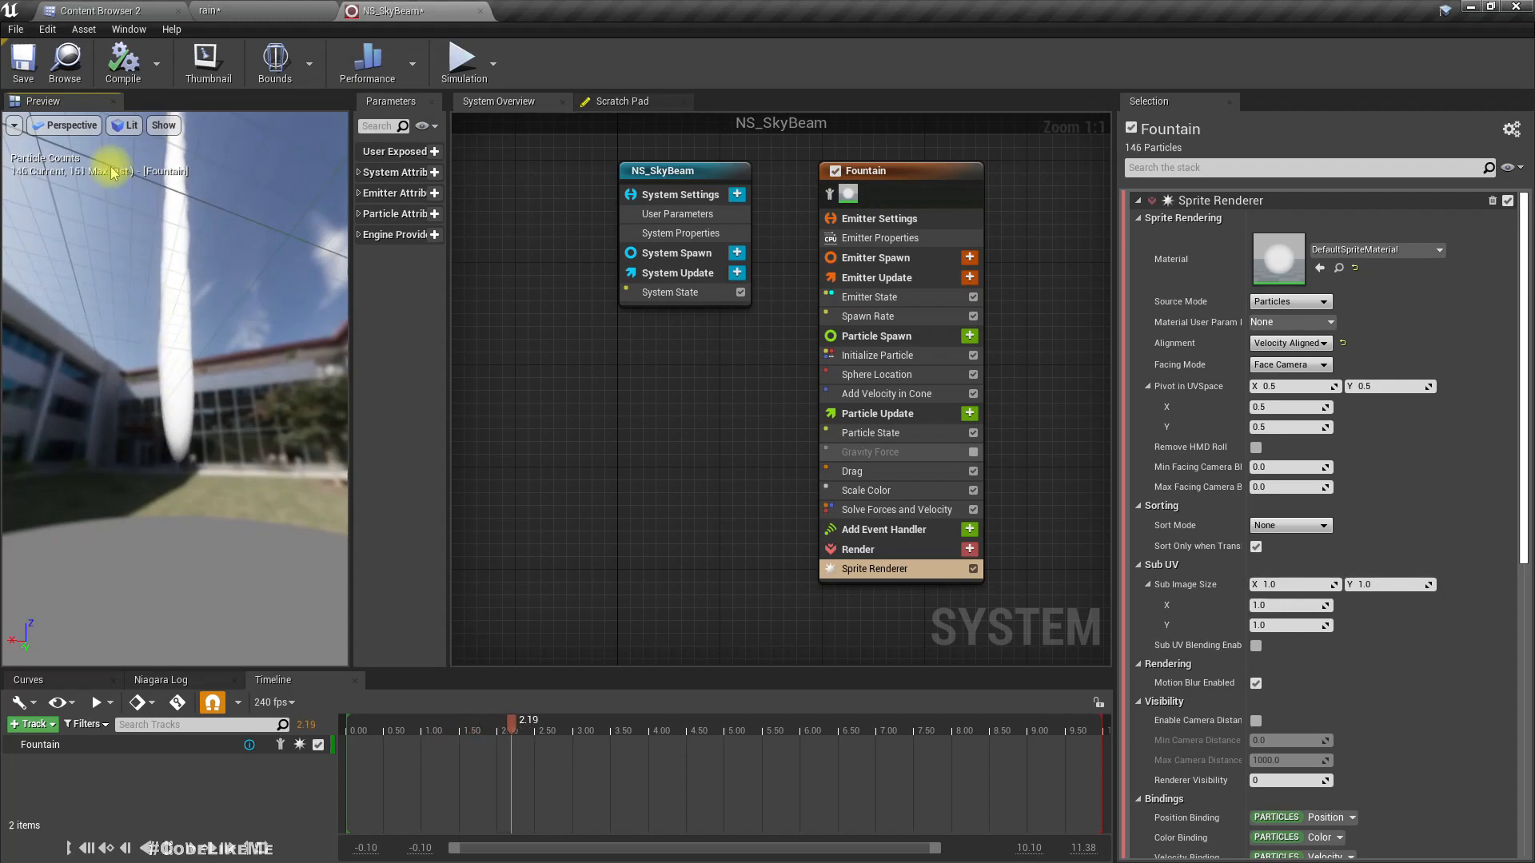
click(122, 59)
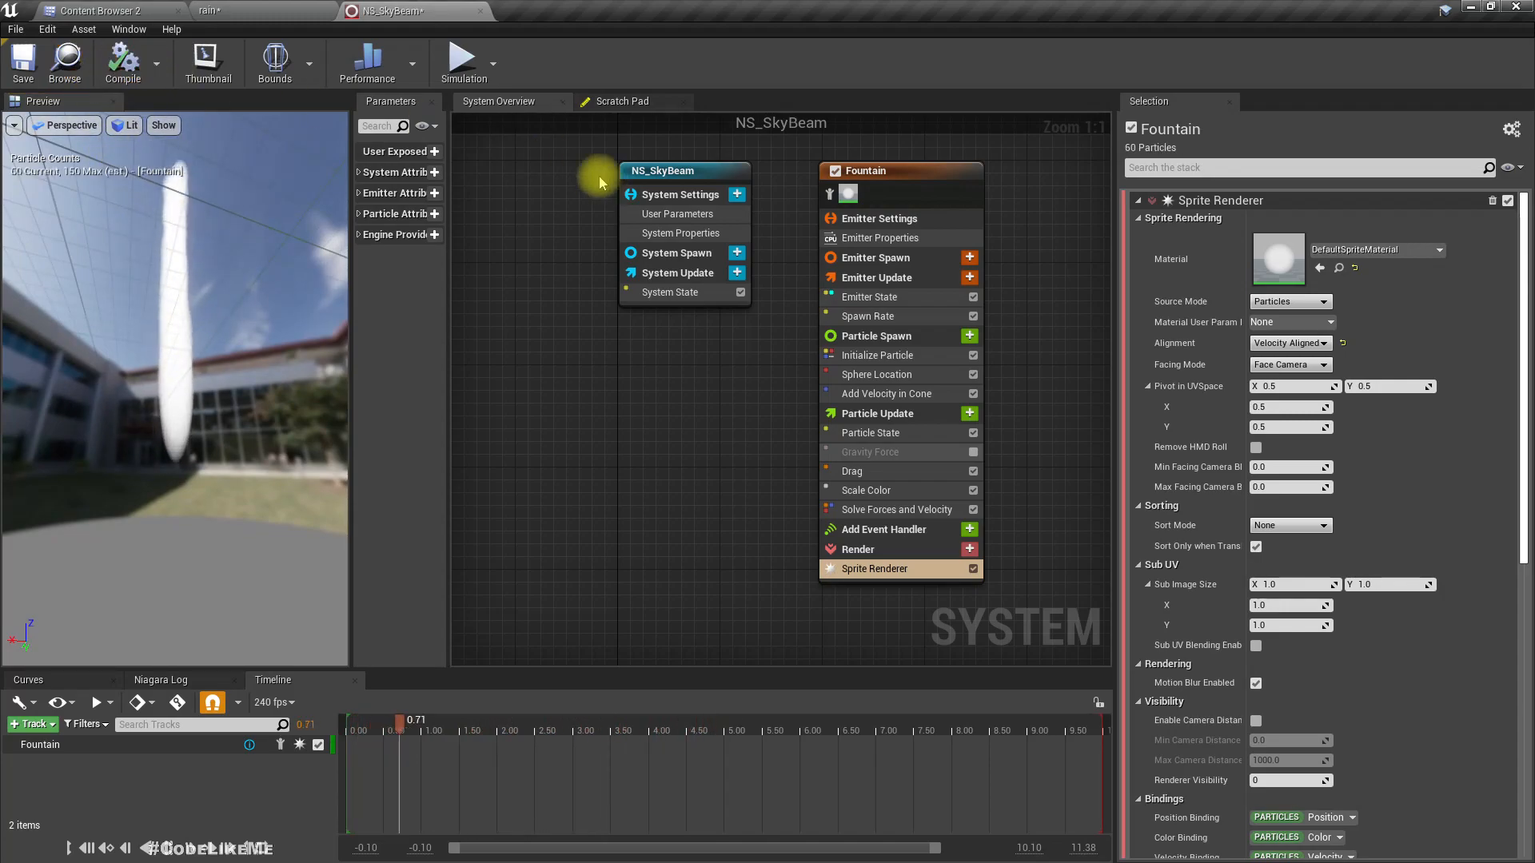
- Place NS_SkyBeam in the rain level on the floor between the mannequin and the portal
click(244, 10)
drag(769, 712, 670, 481)
right_drag(670, 481, 664, 523)
key(s)
key(w)
drag(725, 530, 515, 403)
key(w)
right_drag(516, 404, 513, 357)
key(s)
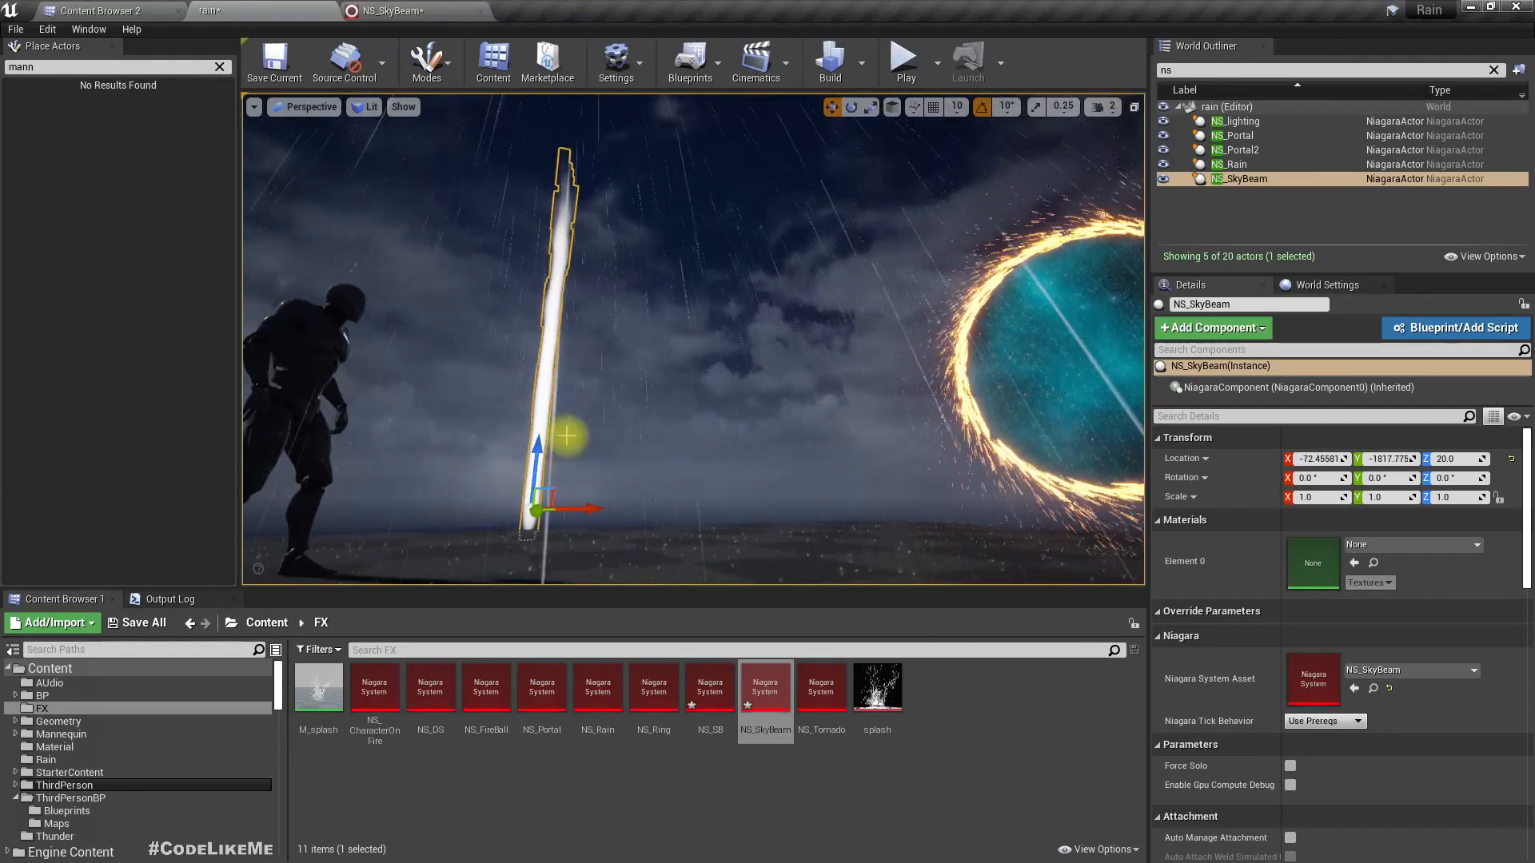
key(a)
right_drag(568, 436, 627, 387)
key(d)
key(w)
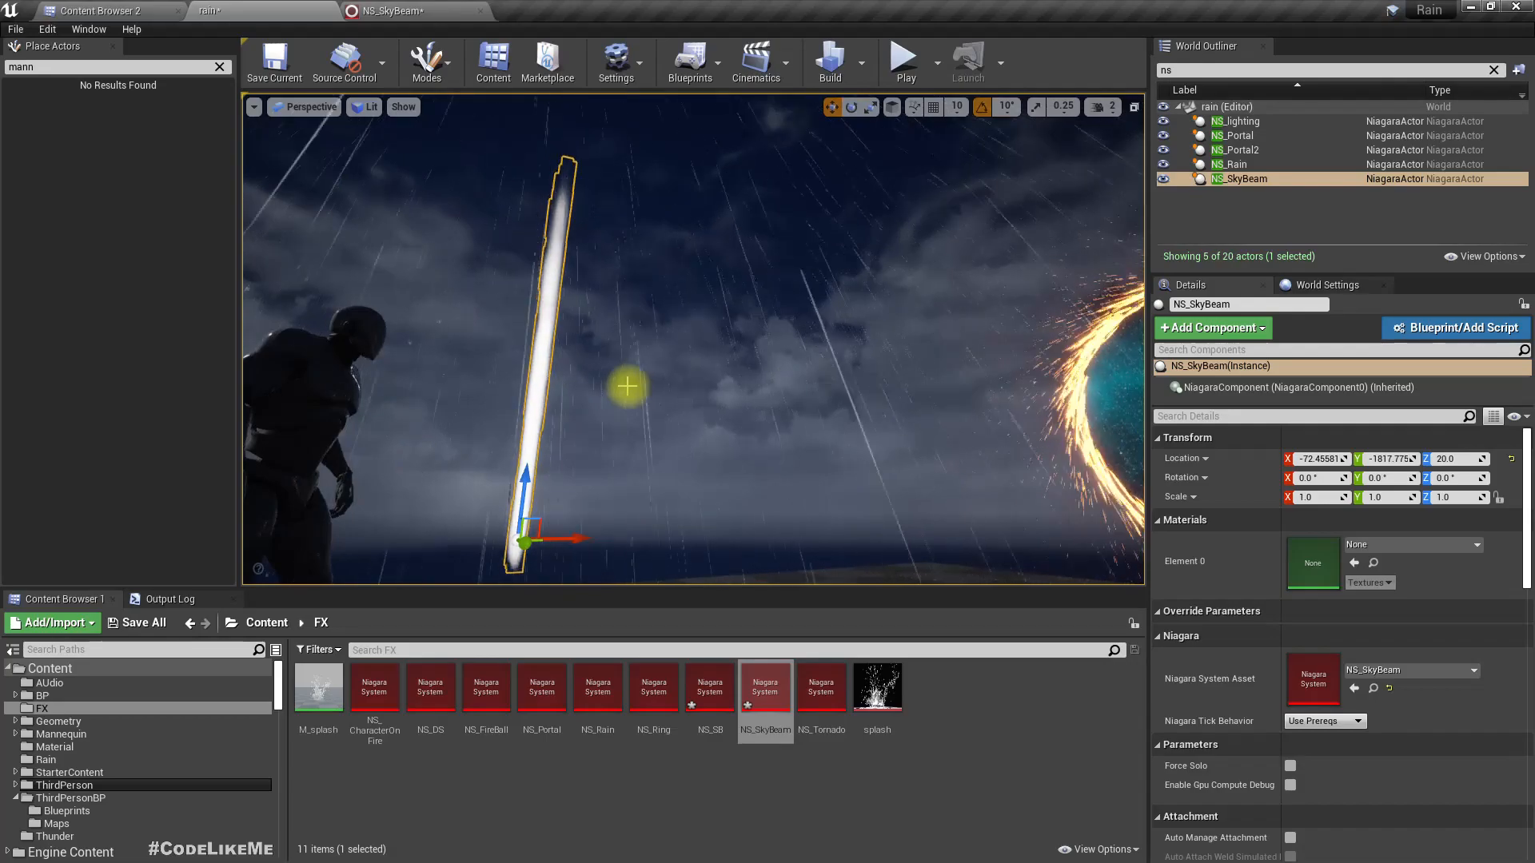
- Raise the Add Velocity in Cone strength to minimum 1900 and maximum 2100, and check the beam in the rain level
click(399, 10)
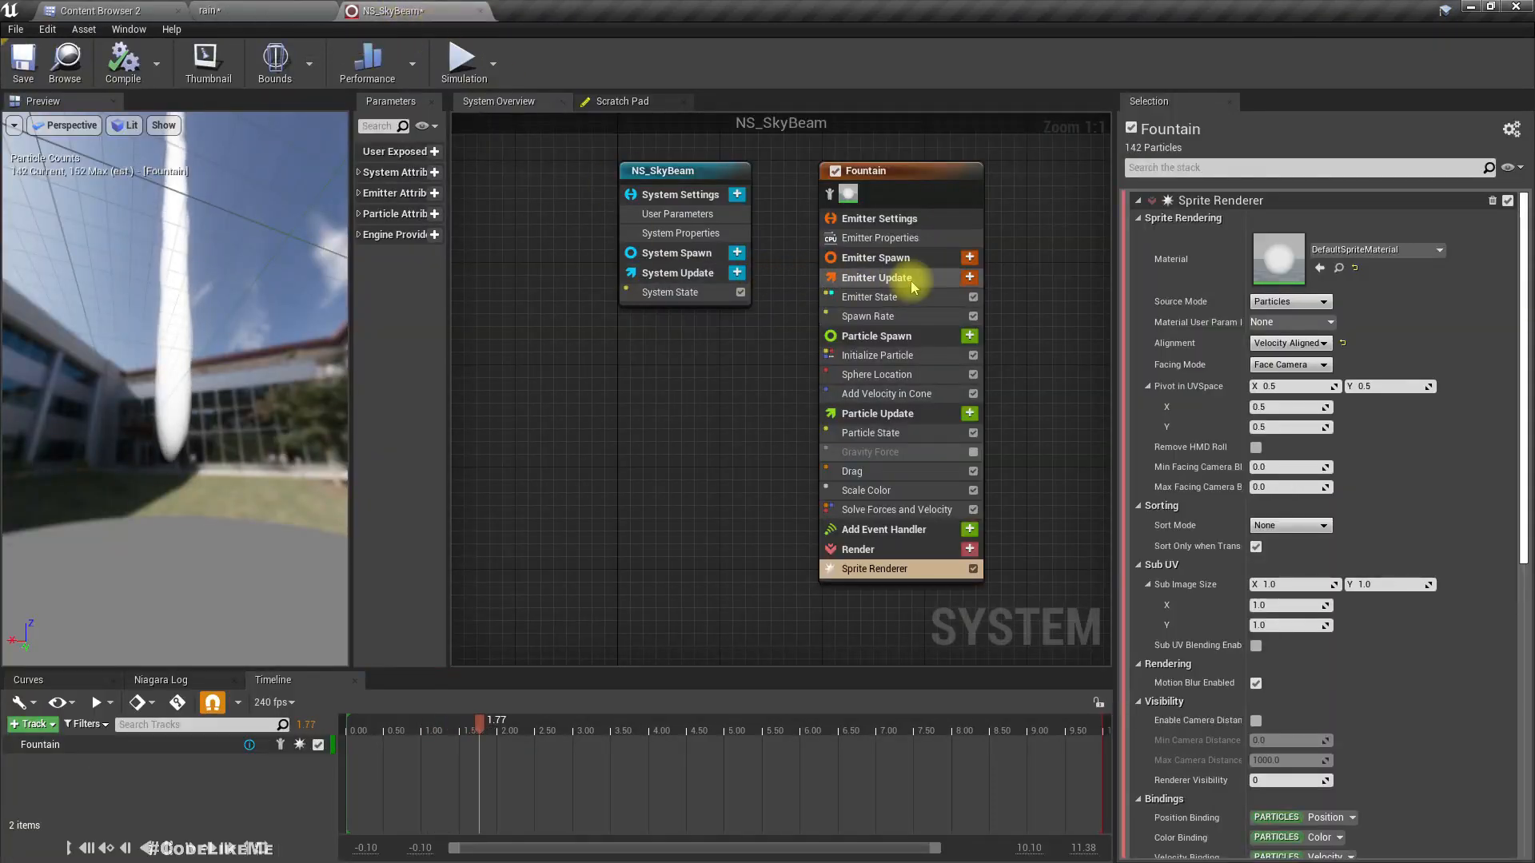
click(895, 395)
click(1283, 236)
text(1900)
key(Tab)
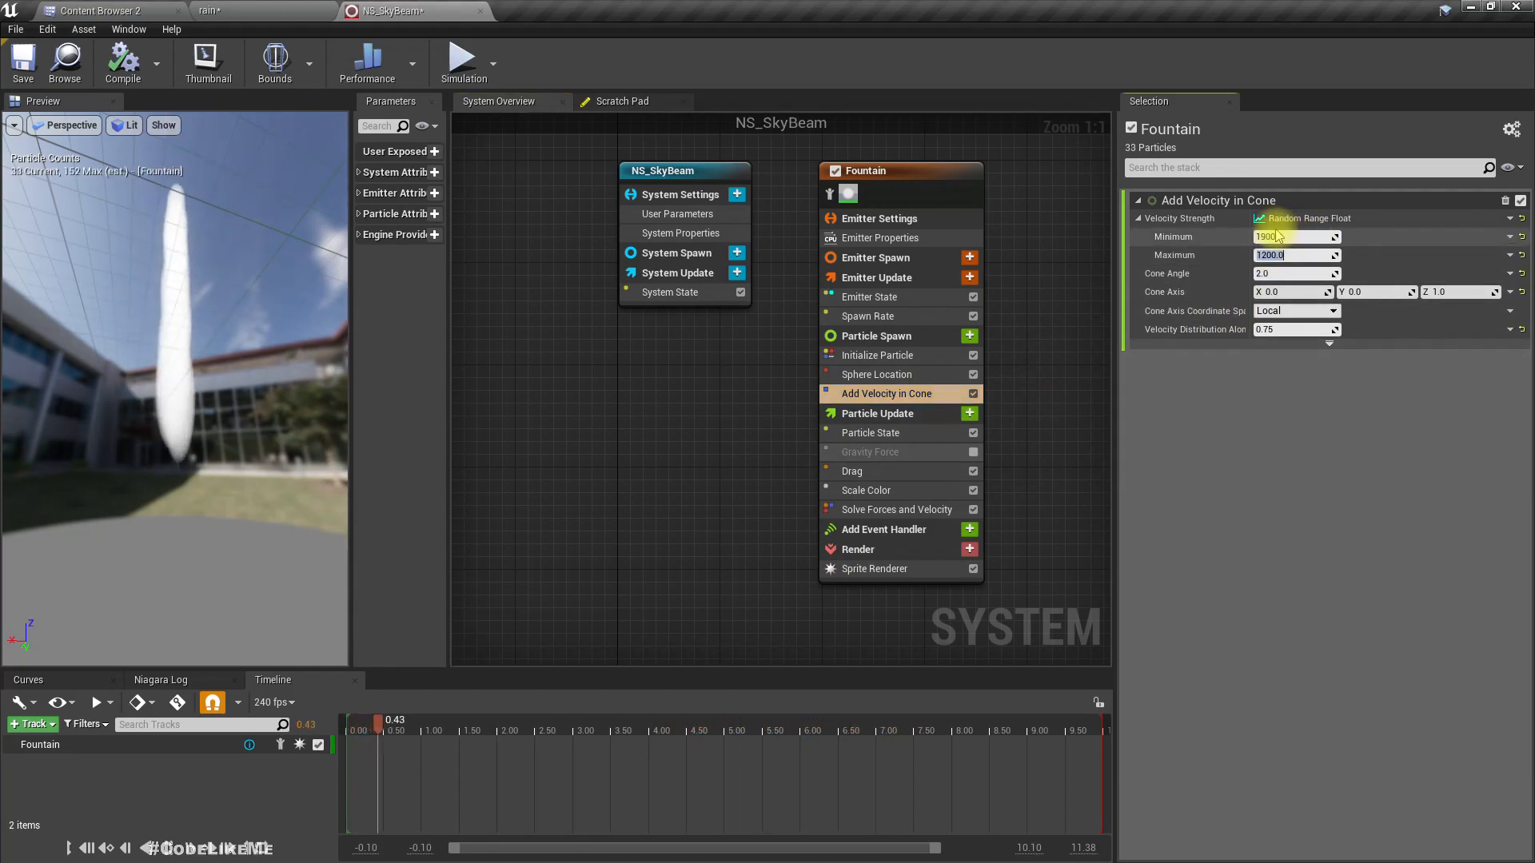
text(2)
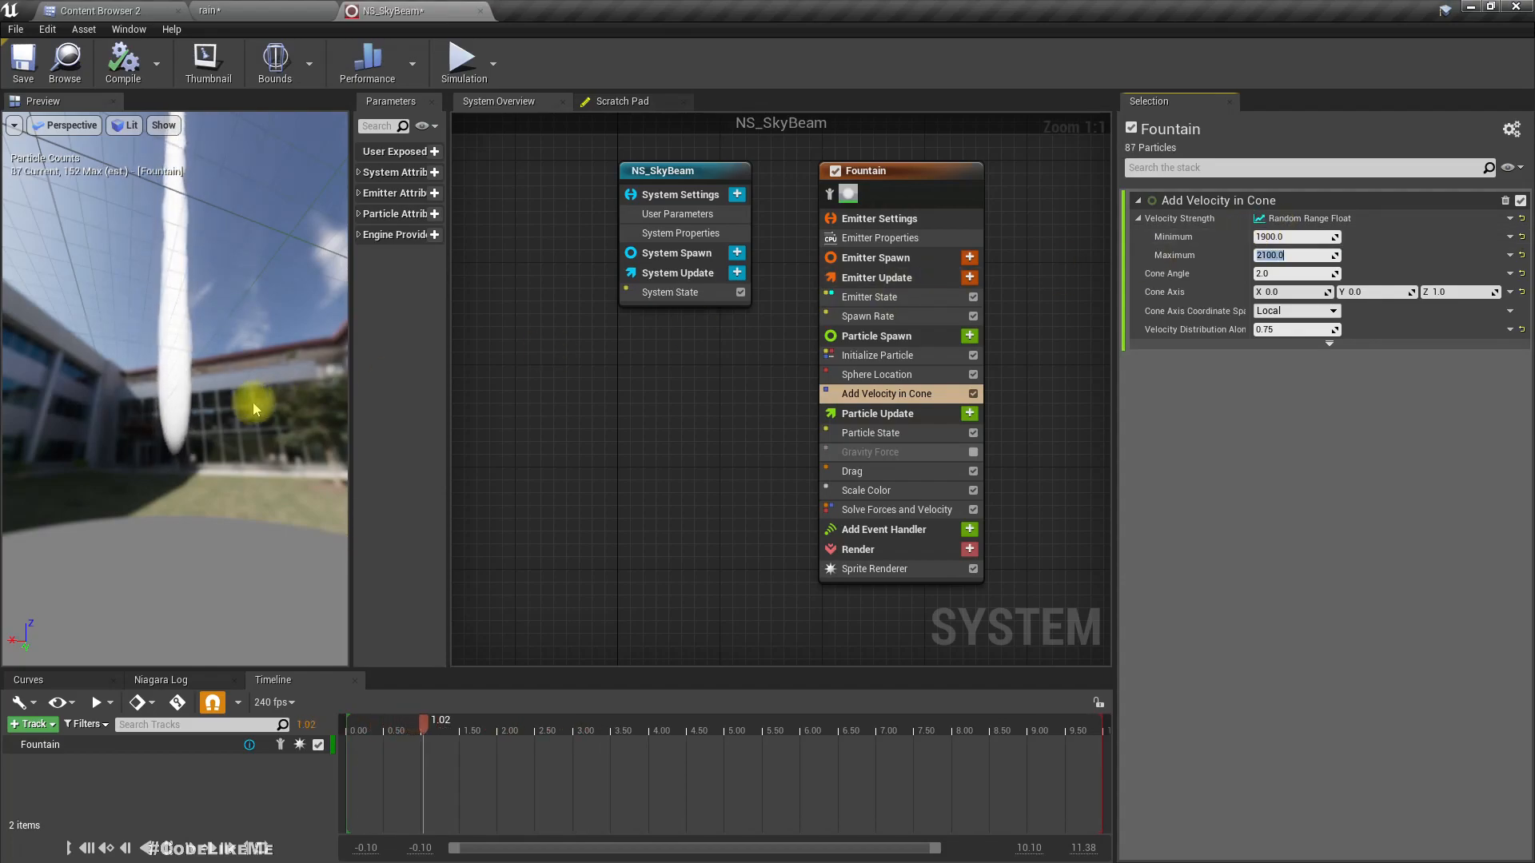
click(240, 10)
right_drag(604, 347, 612, 312)
key(s)
key(d)
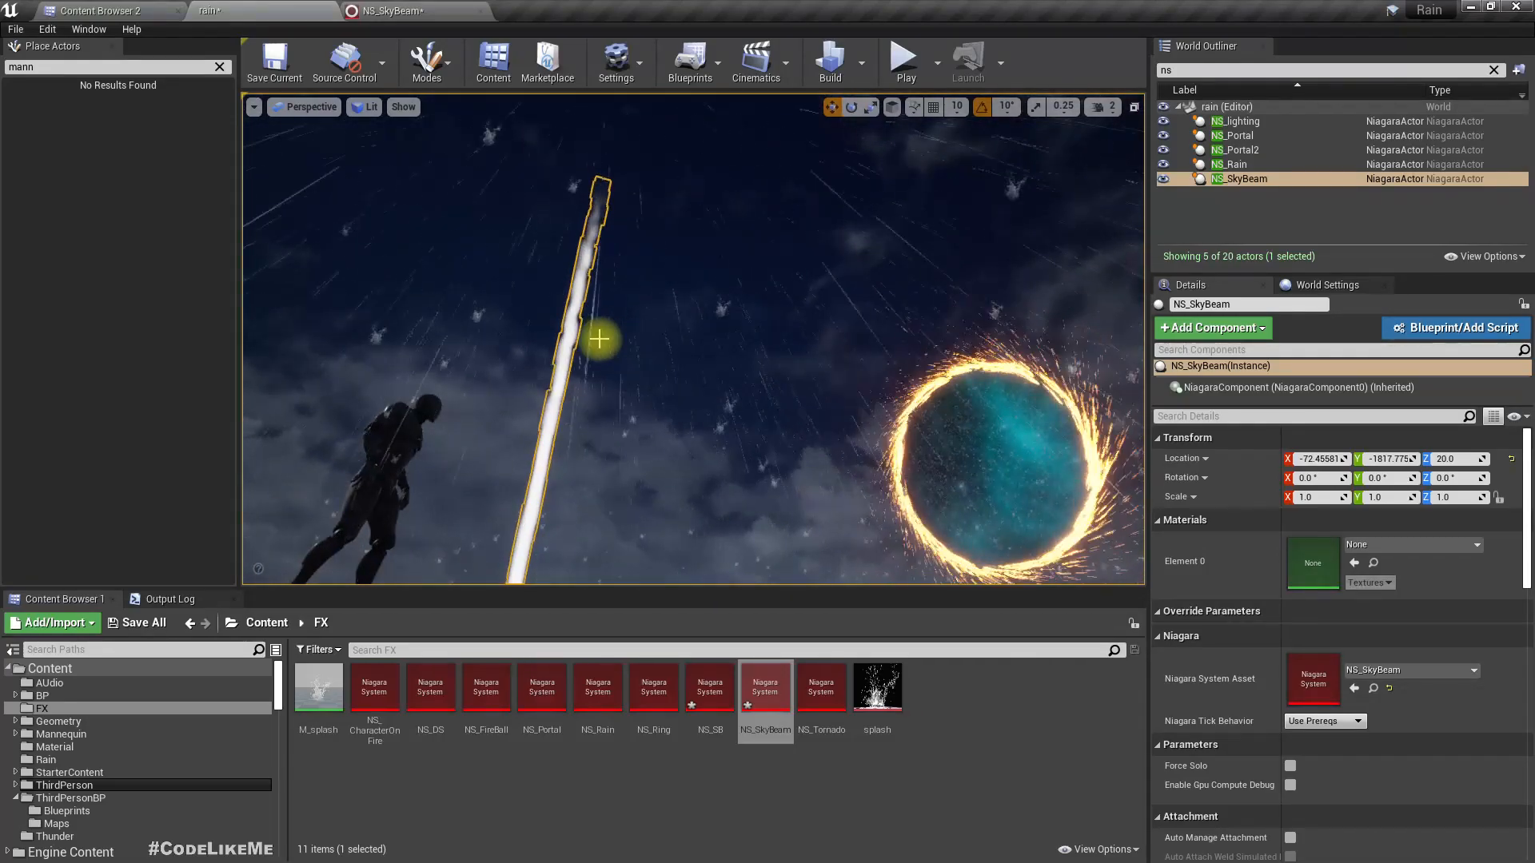
- Review the particle lifetime range in the Fountain's Initialize Particle, inspect the beam's height in the rain level, and return to NS_SkyBeam
click(436, 10)
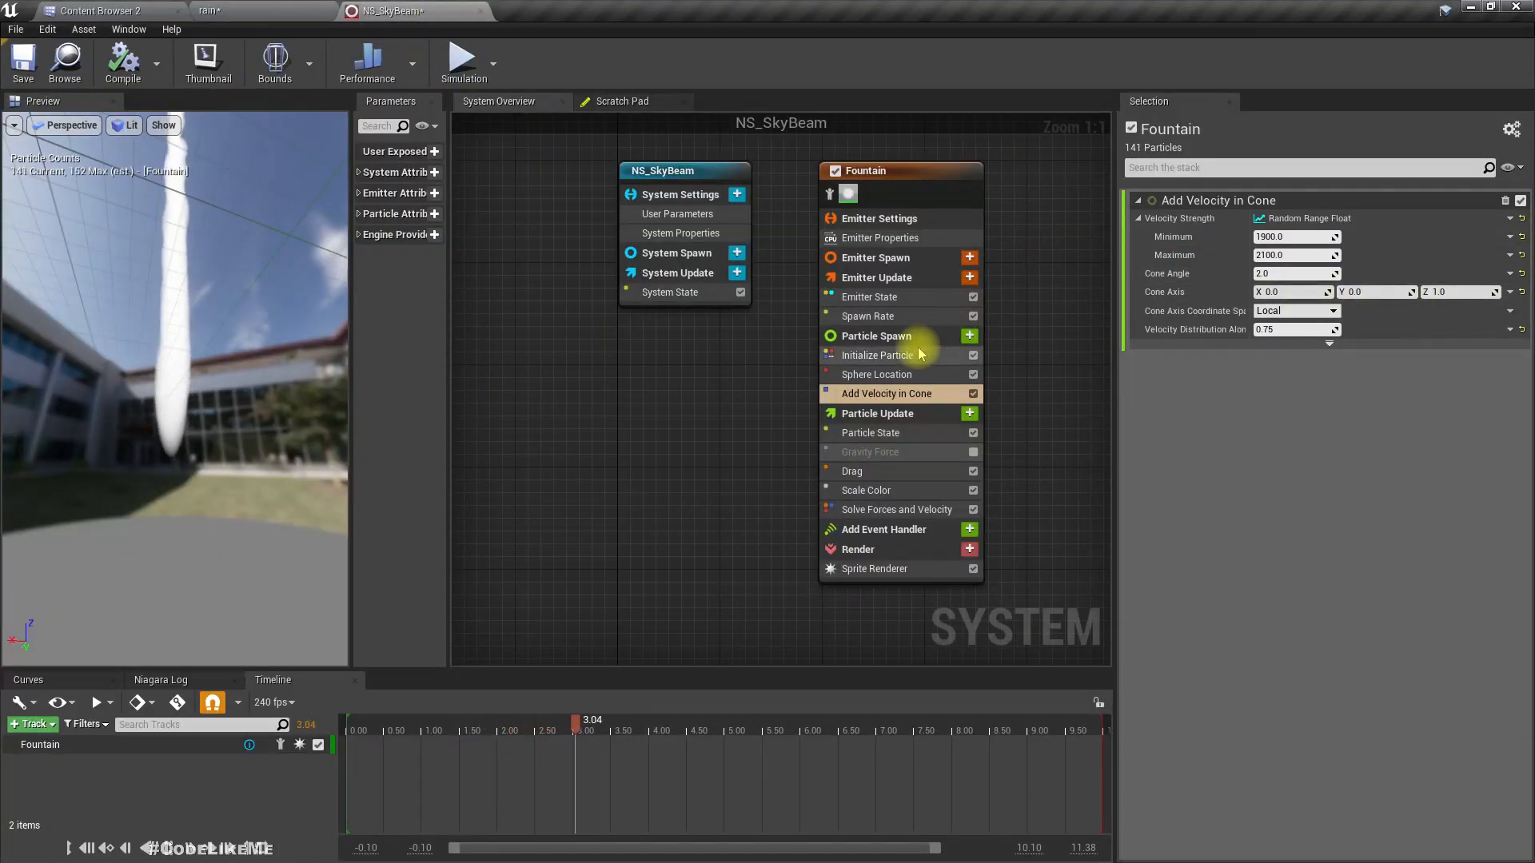
click(877, 355)
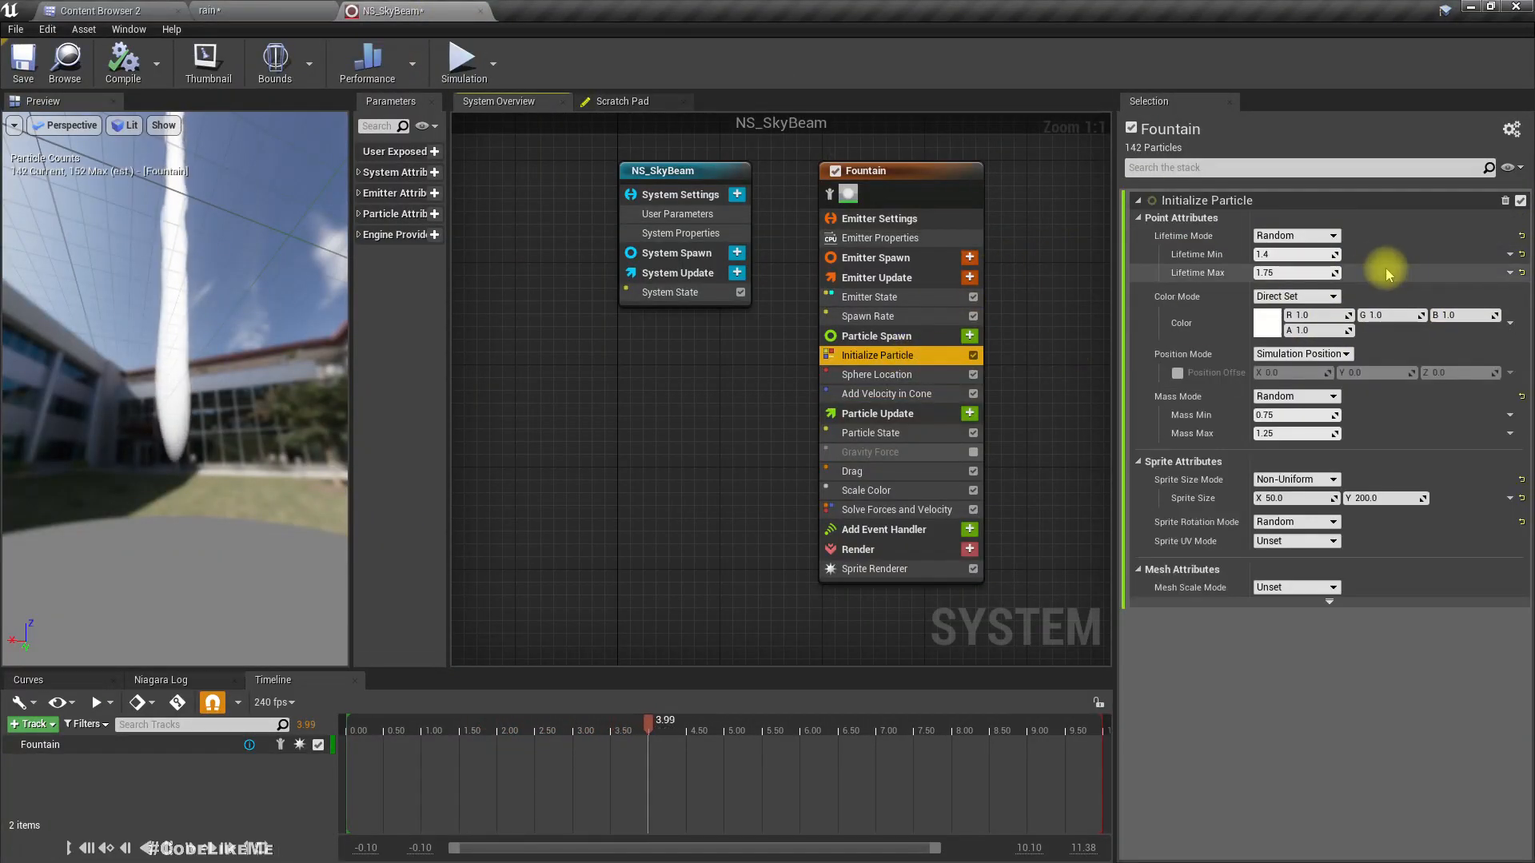
click(1288, 253)
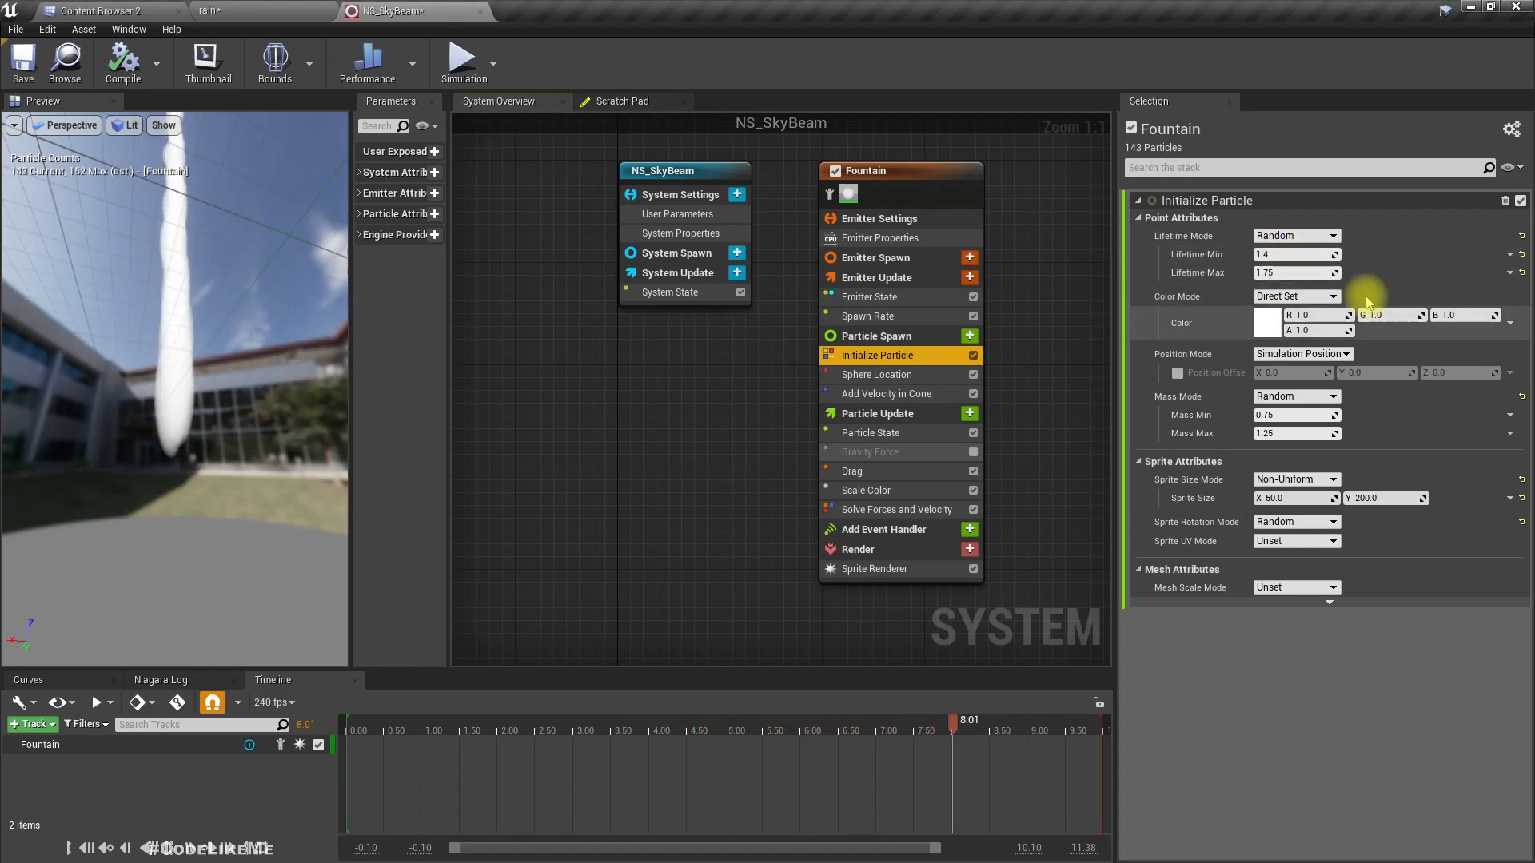
click(1271, 273)
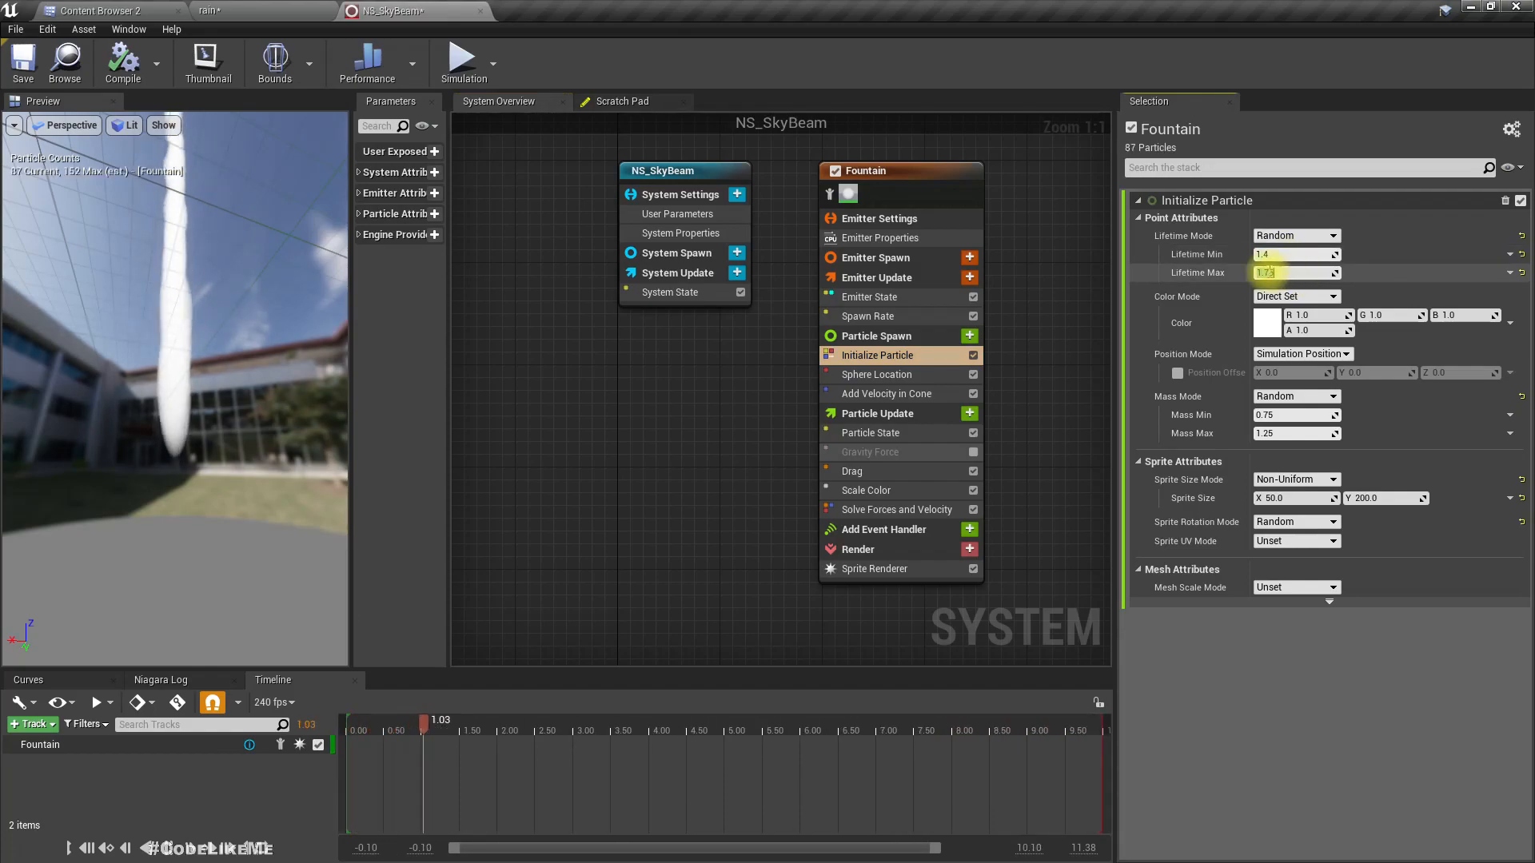
click(276, 12)
right_drag(611, 349, 632, 367)
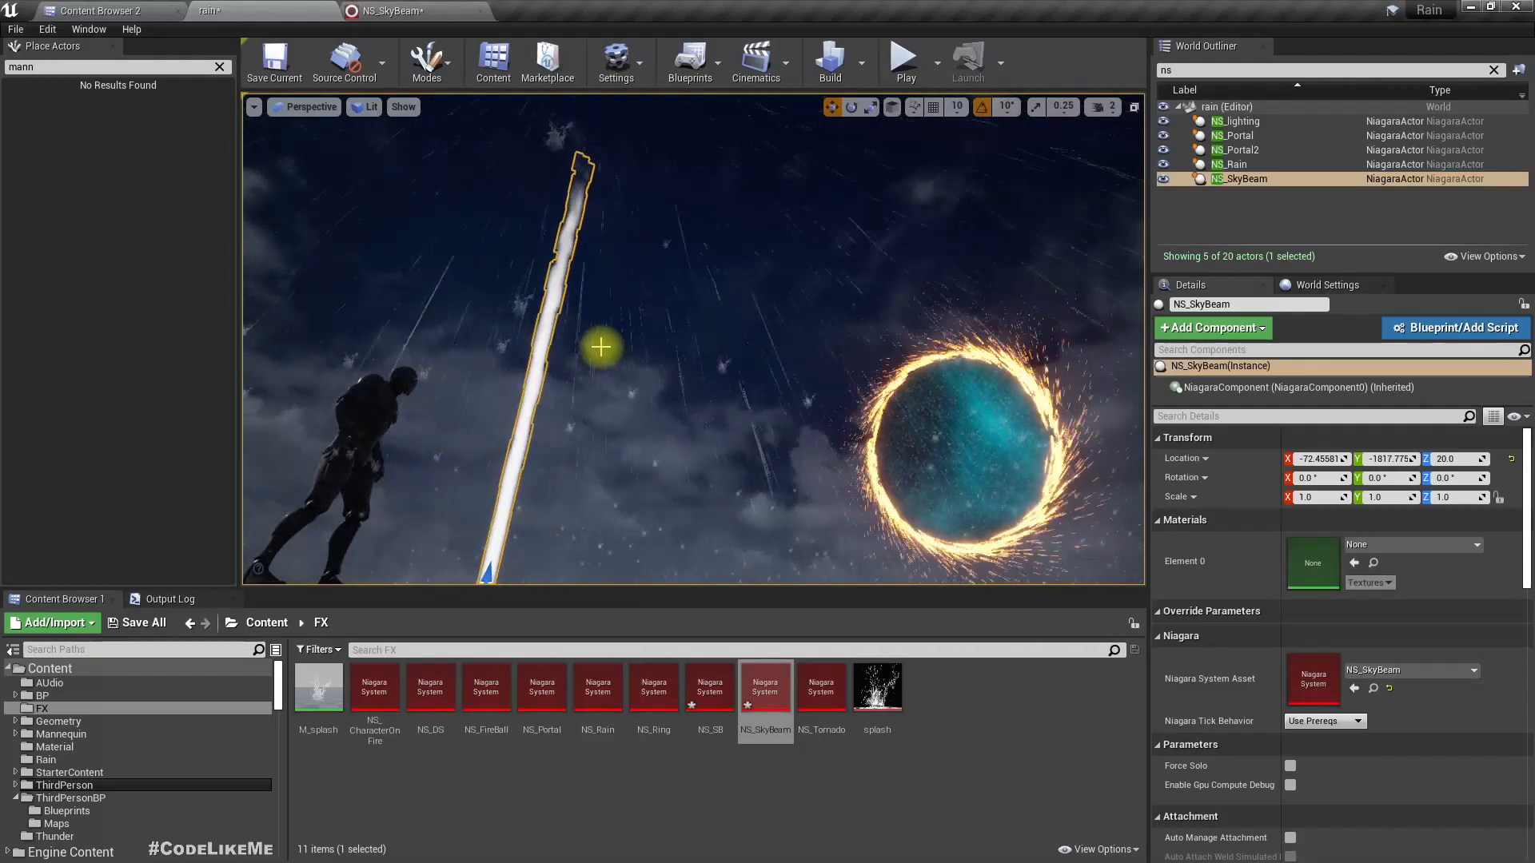
right_drag(600, 346, 600, 346)
key(s)
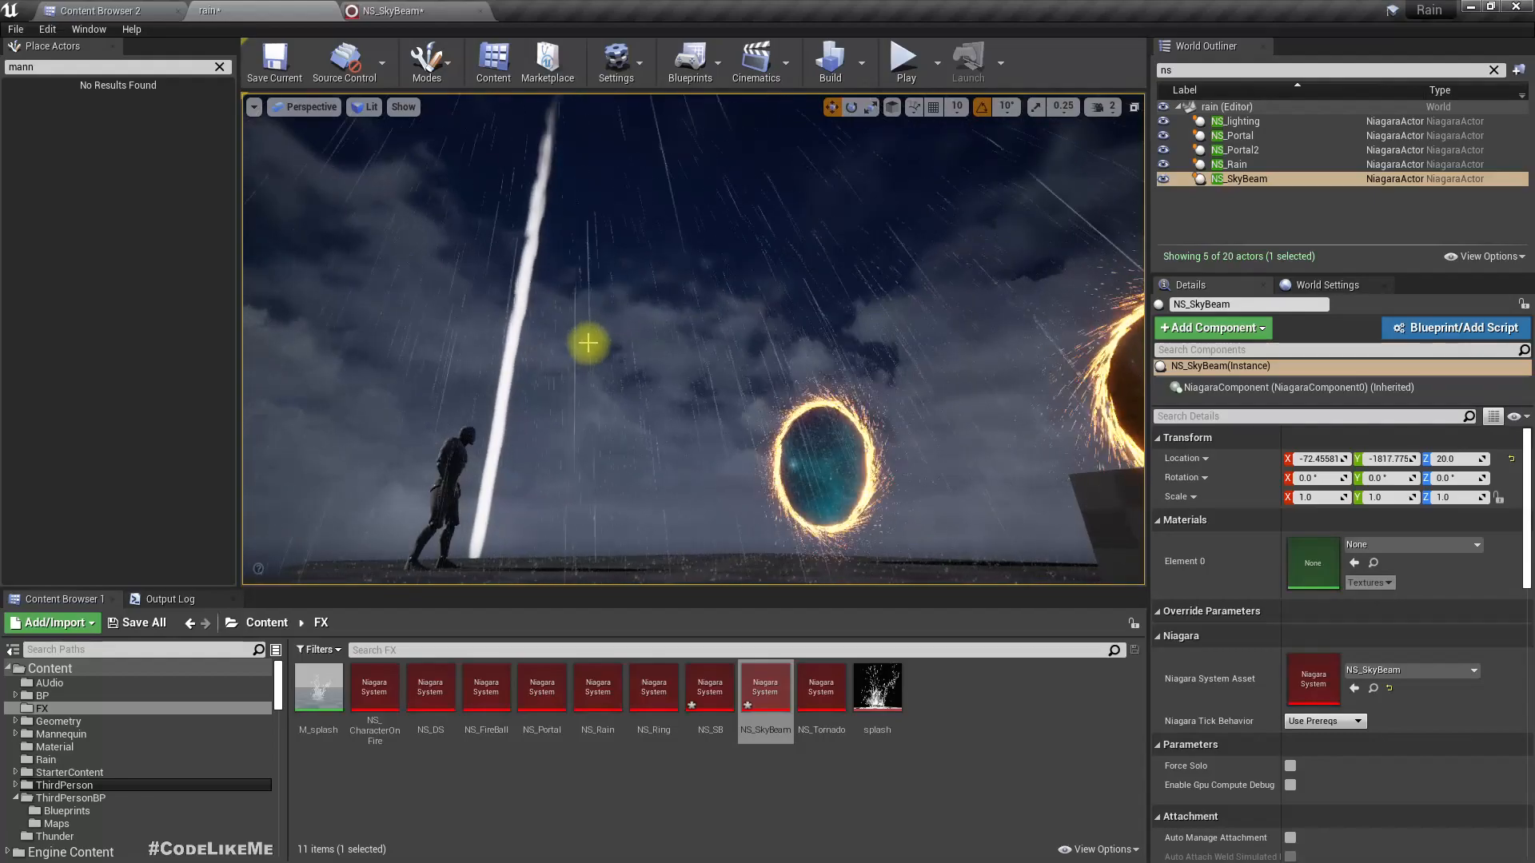
click(411, 11)
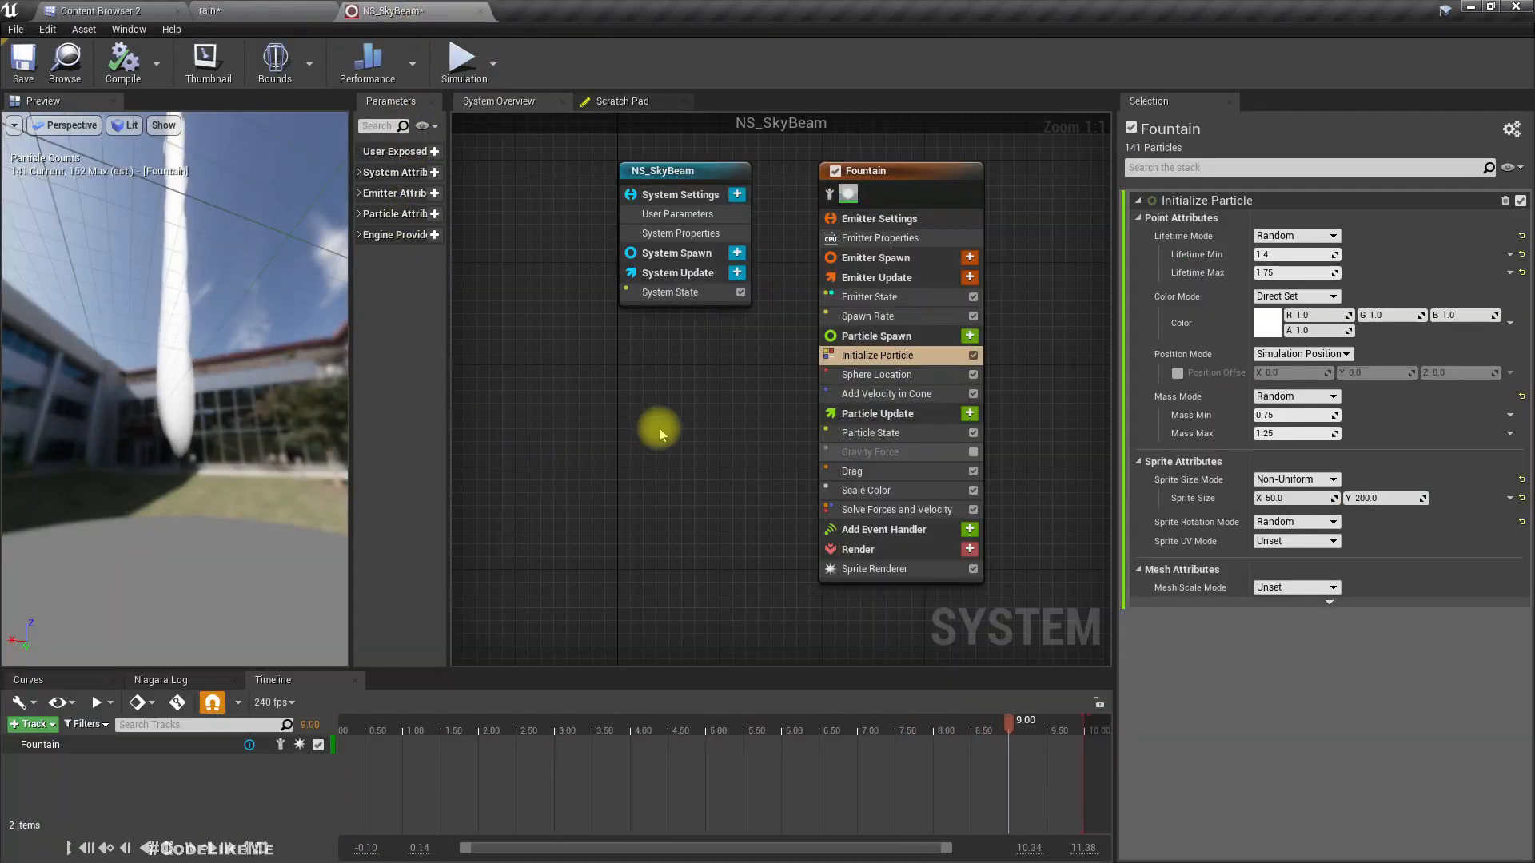
right_click(890, 208)
mouse_move(918, 228)
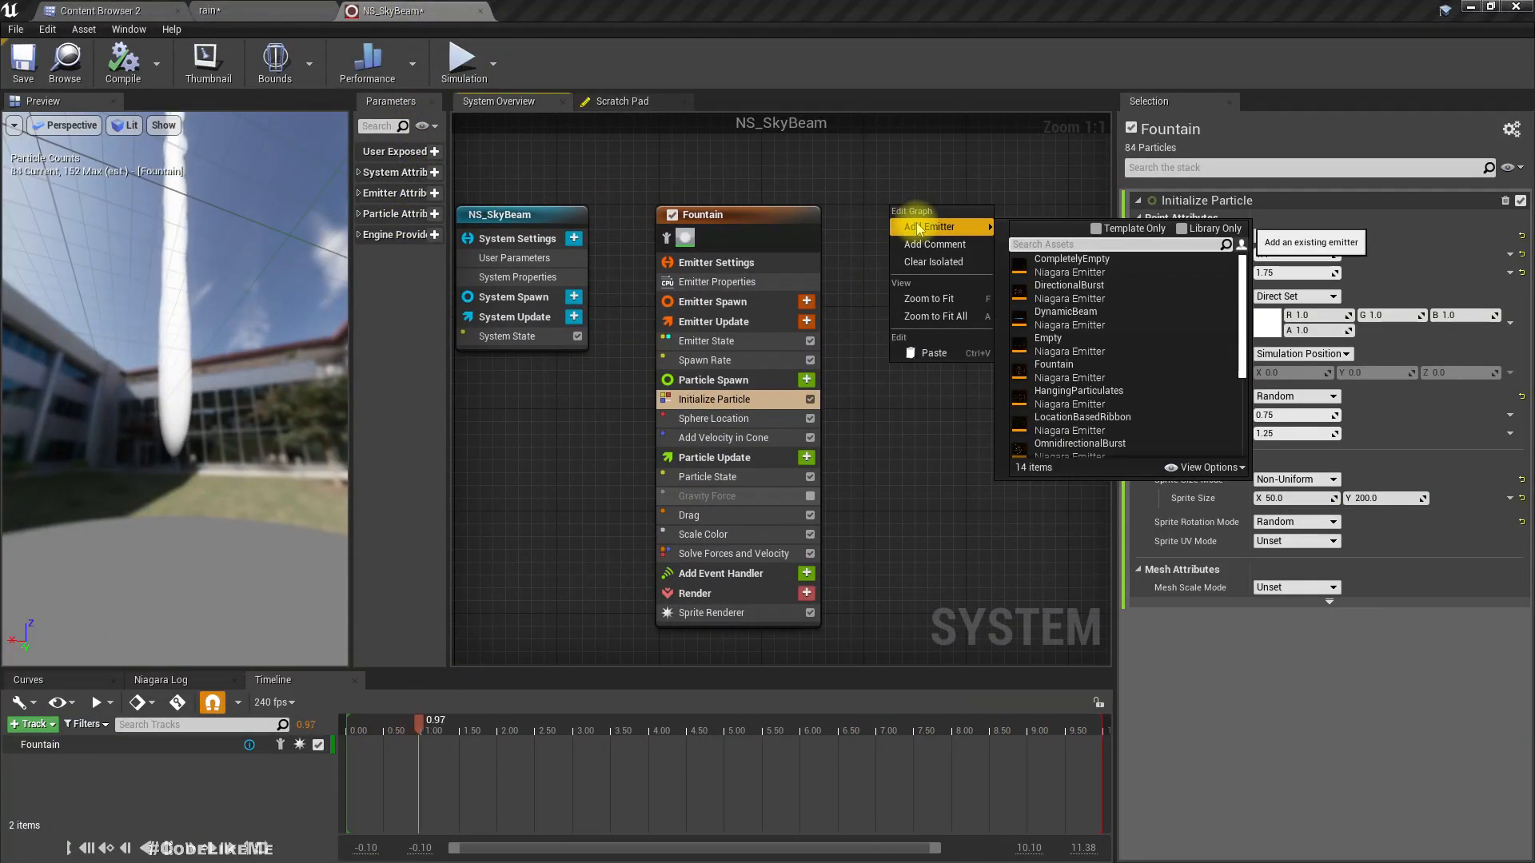
scroll(1111, 335, down, 3)
scroll(1112, 335, down, 2)
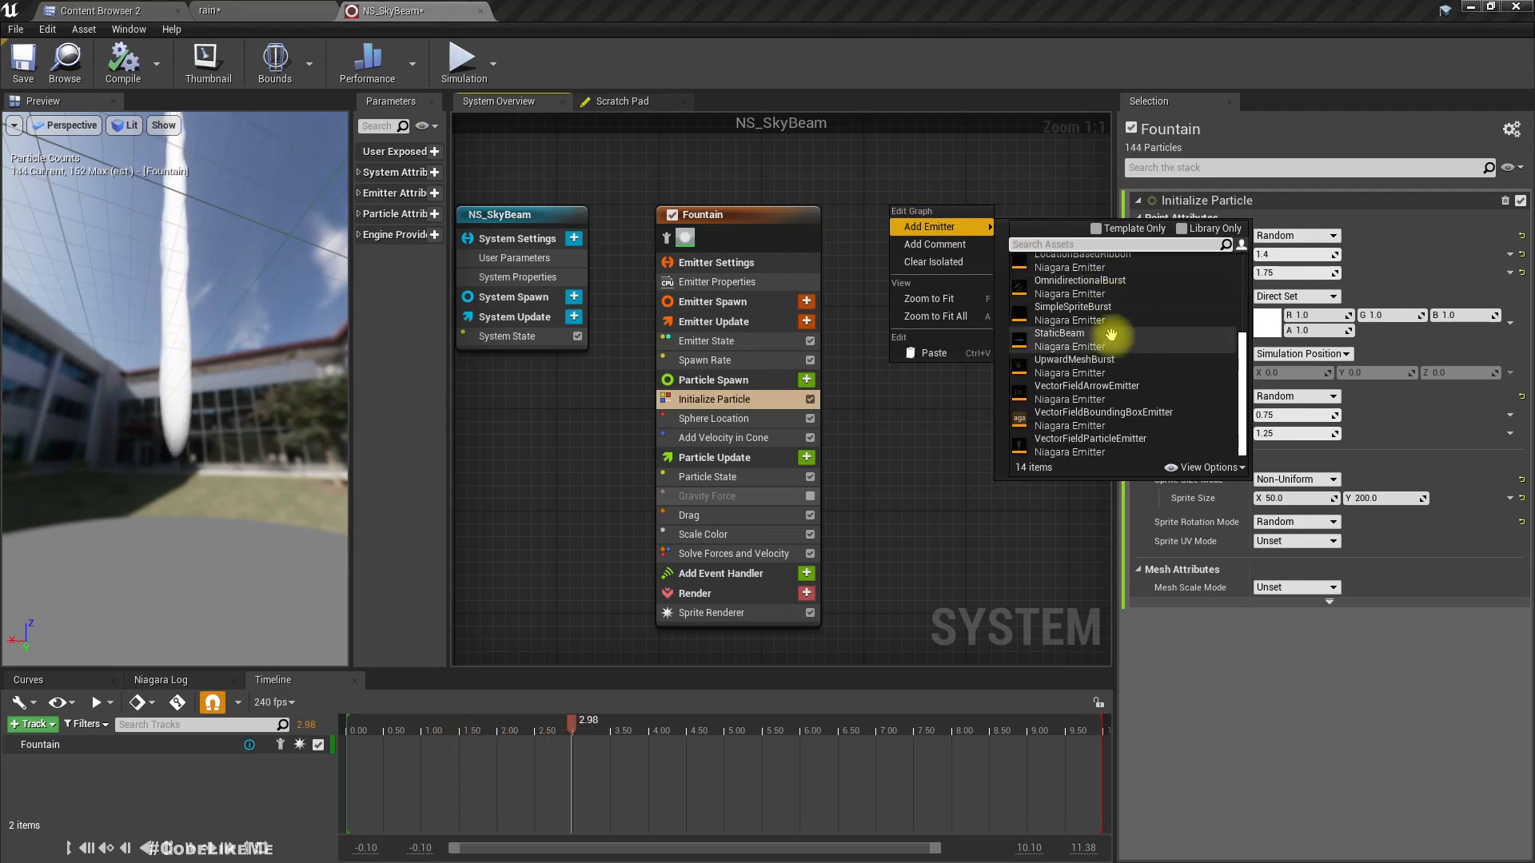
scroll(1111, 335, up, 5)
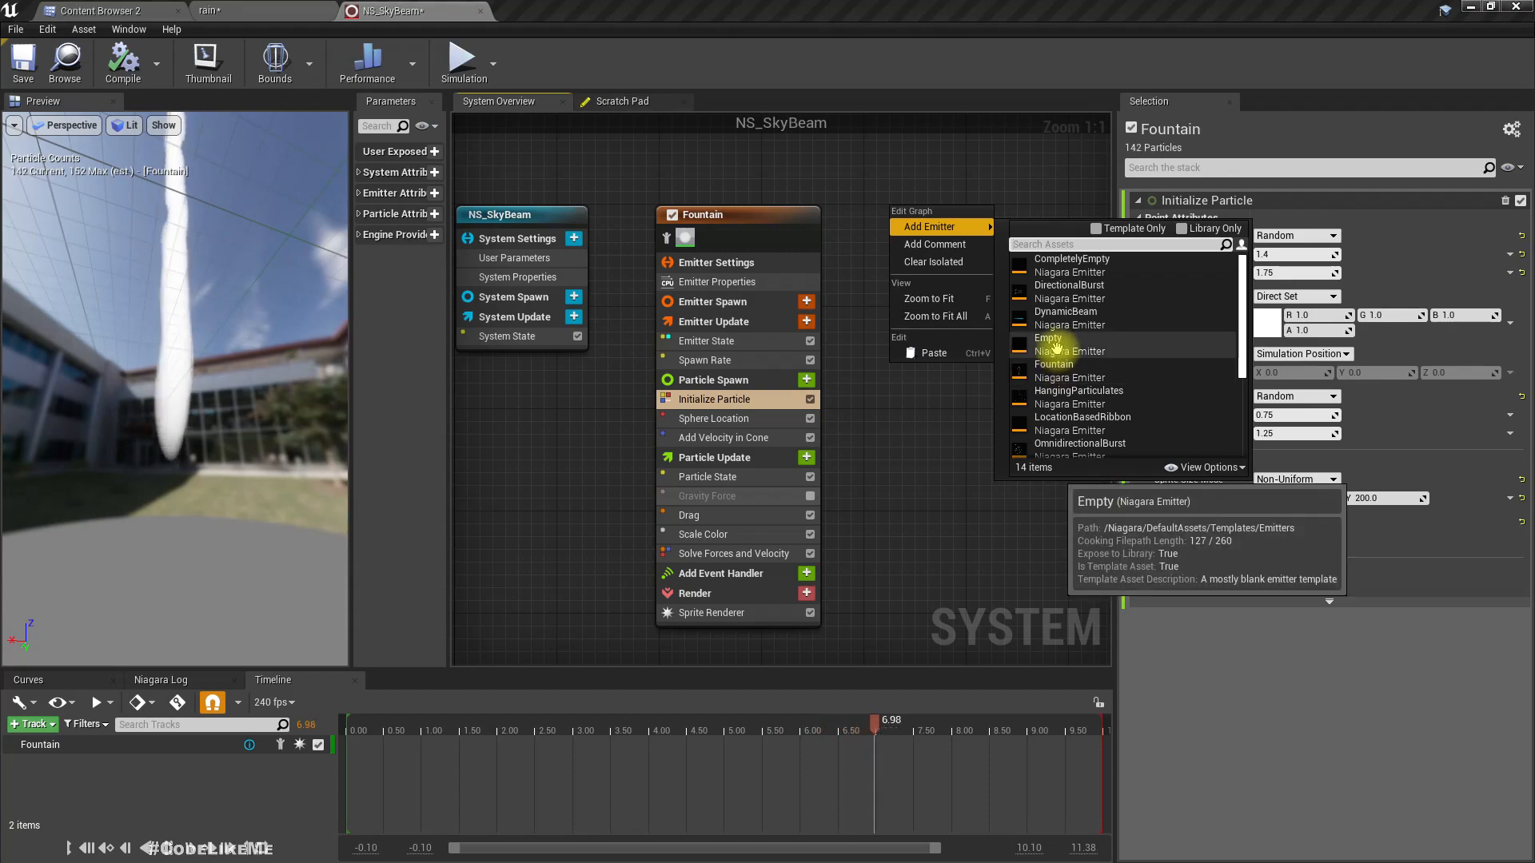
click(1055, 342)
right_drag(905, 547, 833, 516)
click(859, 465)
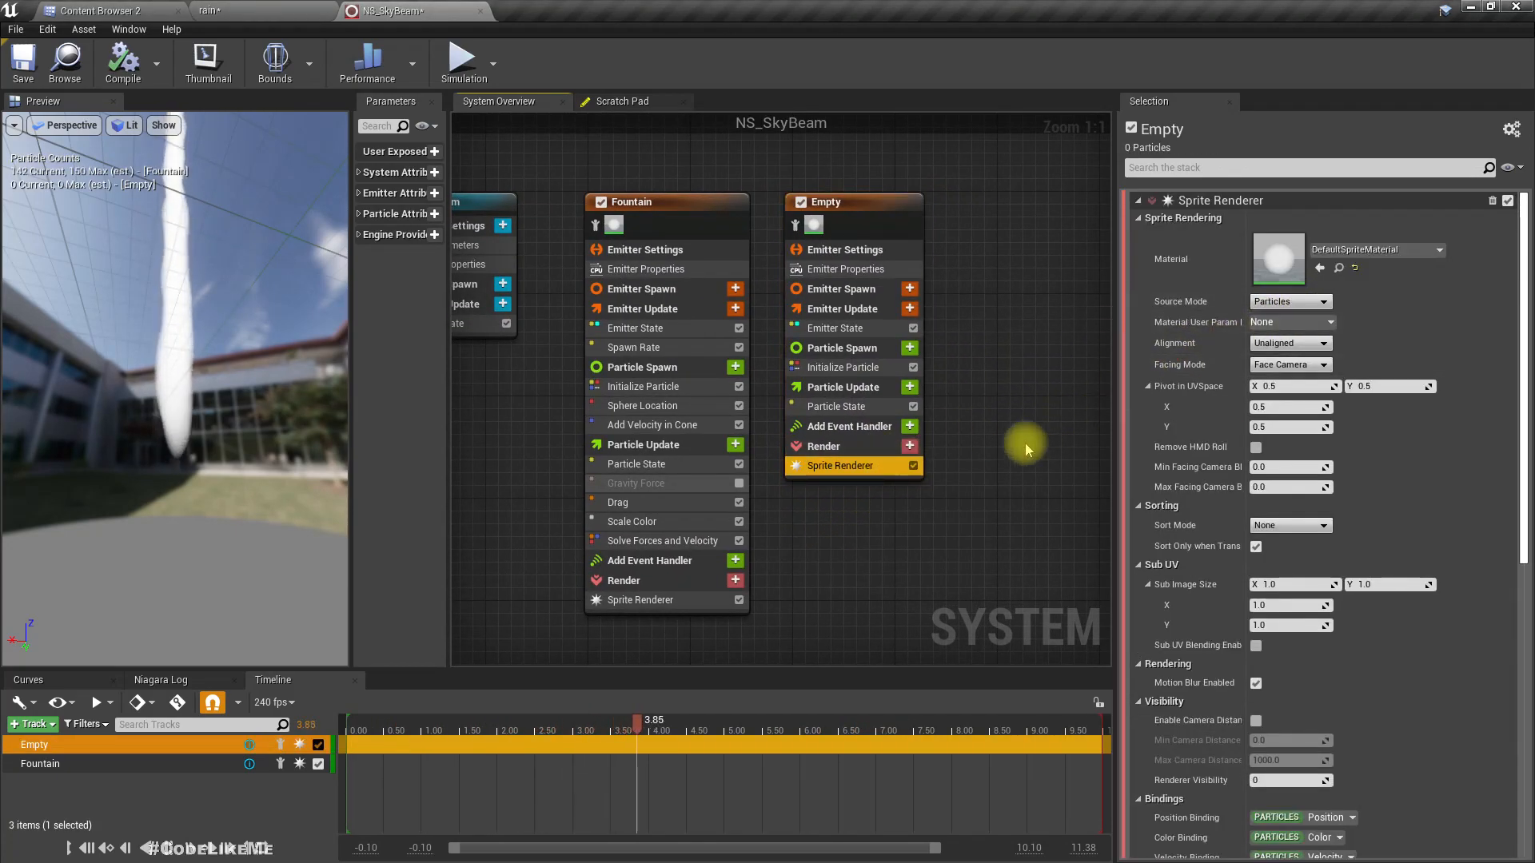
right_drag(884, 521, 885, 532)
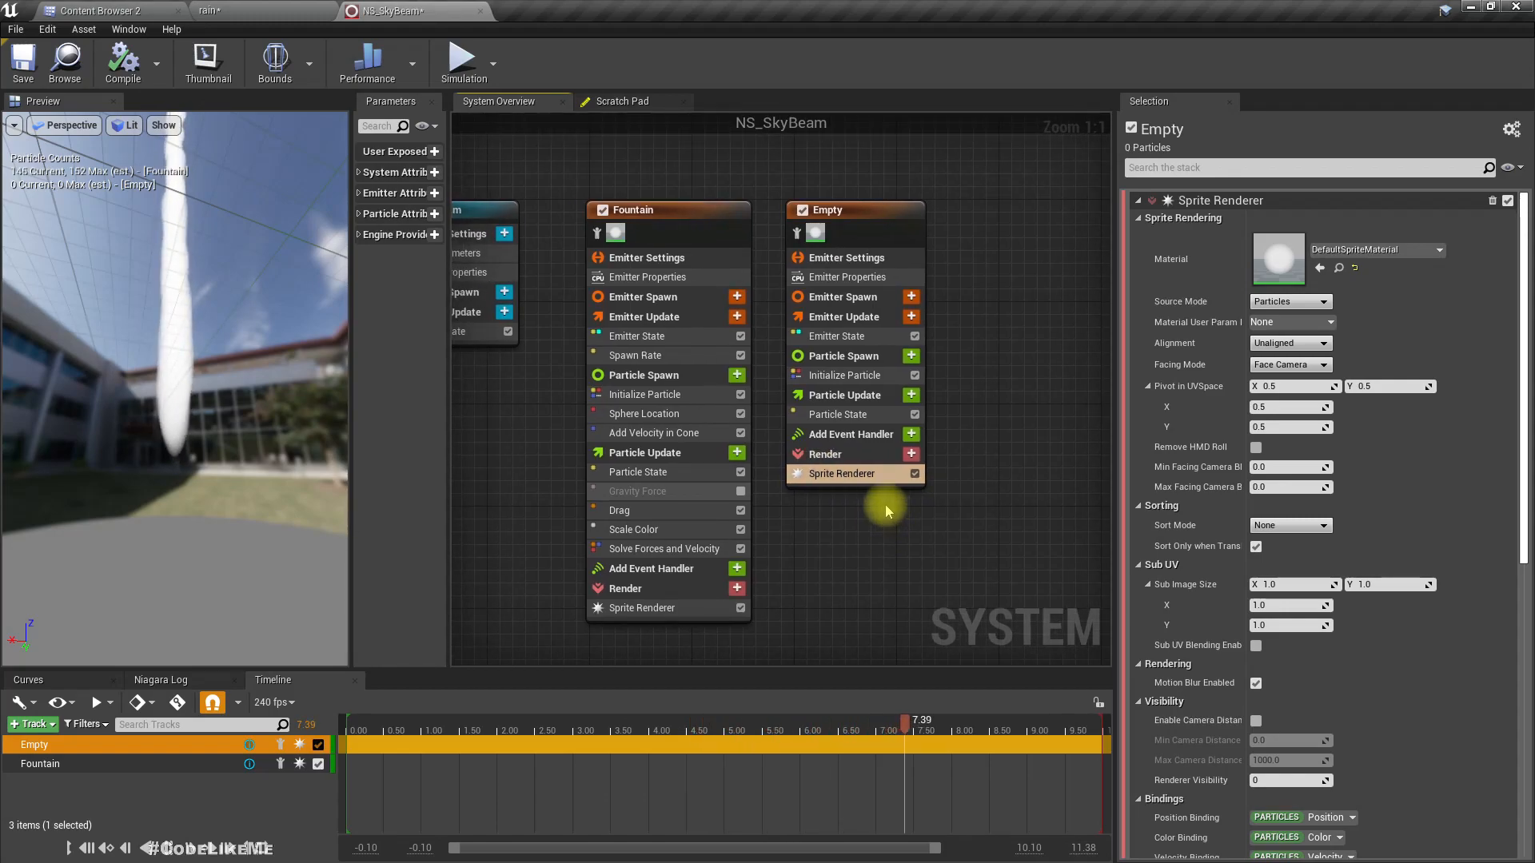
key(ctrl+z)
- Add a second Fountain emitter to NS_SkyBeam beside the existing one and check it in the preview
right_click(873, 242)
mouse_move(916, 257)
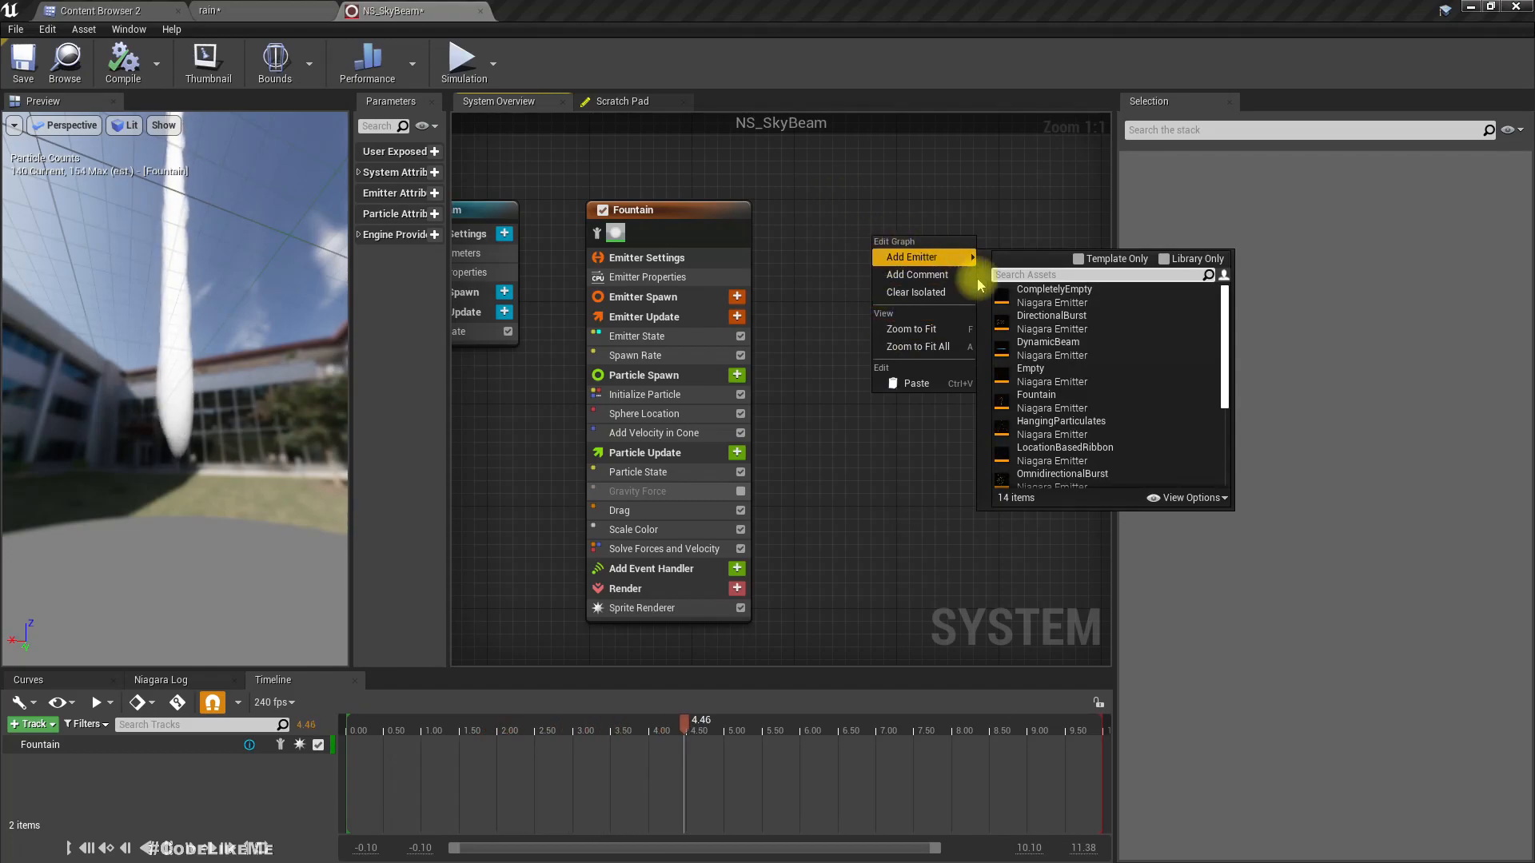
click(1051, 404)
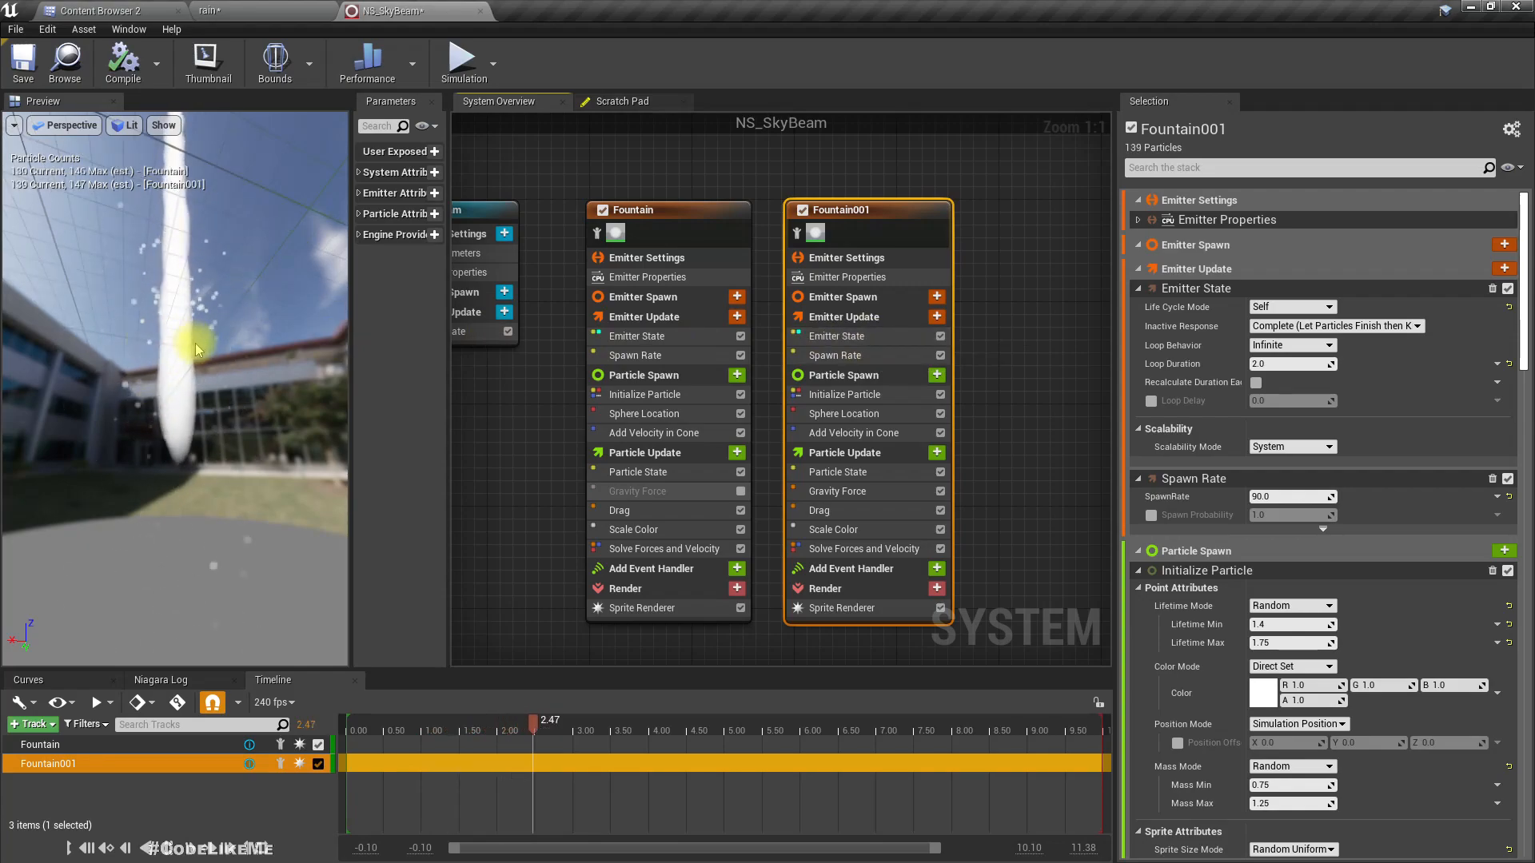
drag(183, 365, 304, 414)
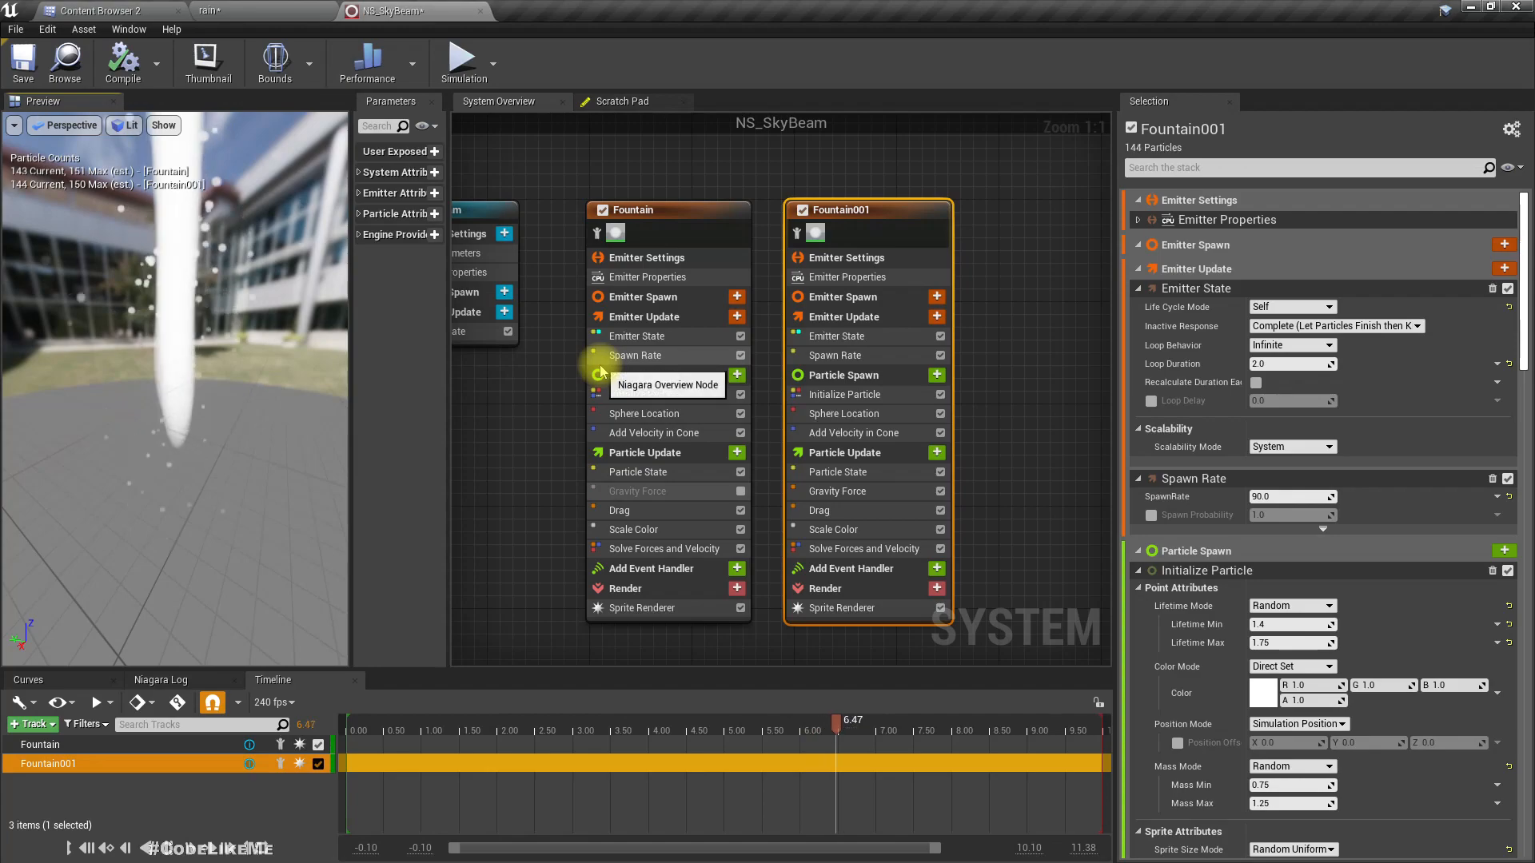
- Disable the Gravity Force, Add Velocity in Cone and Sphere Location modules in the Fountain001 emitter
click(940, 491)
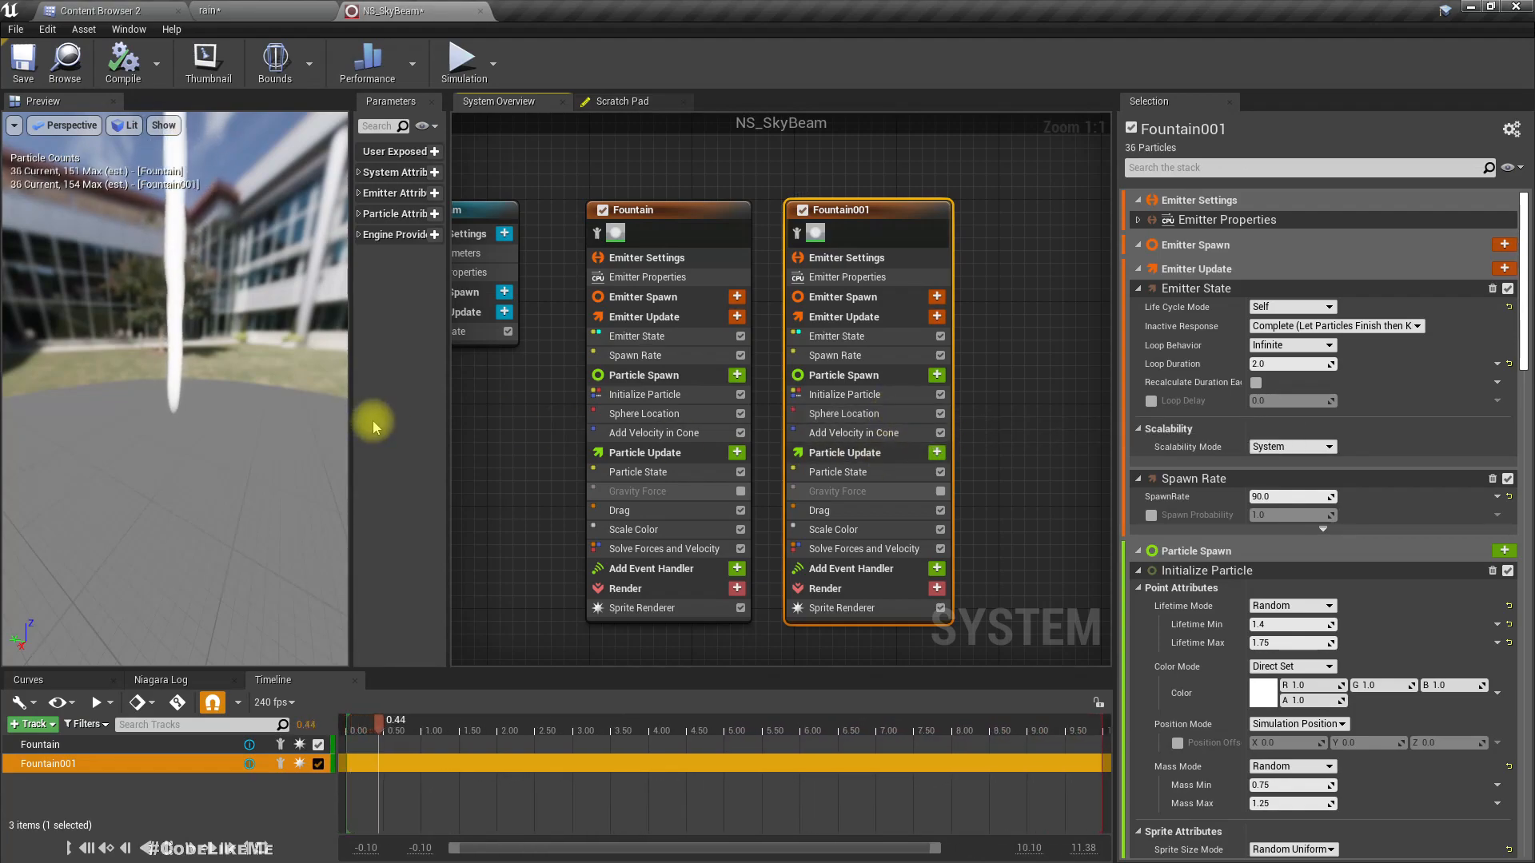
click(940, 434)
click(866, 435)
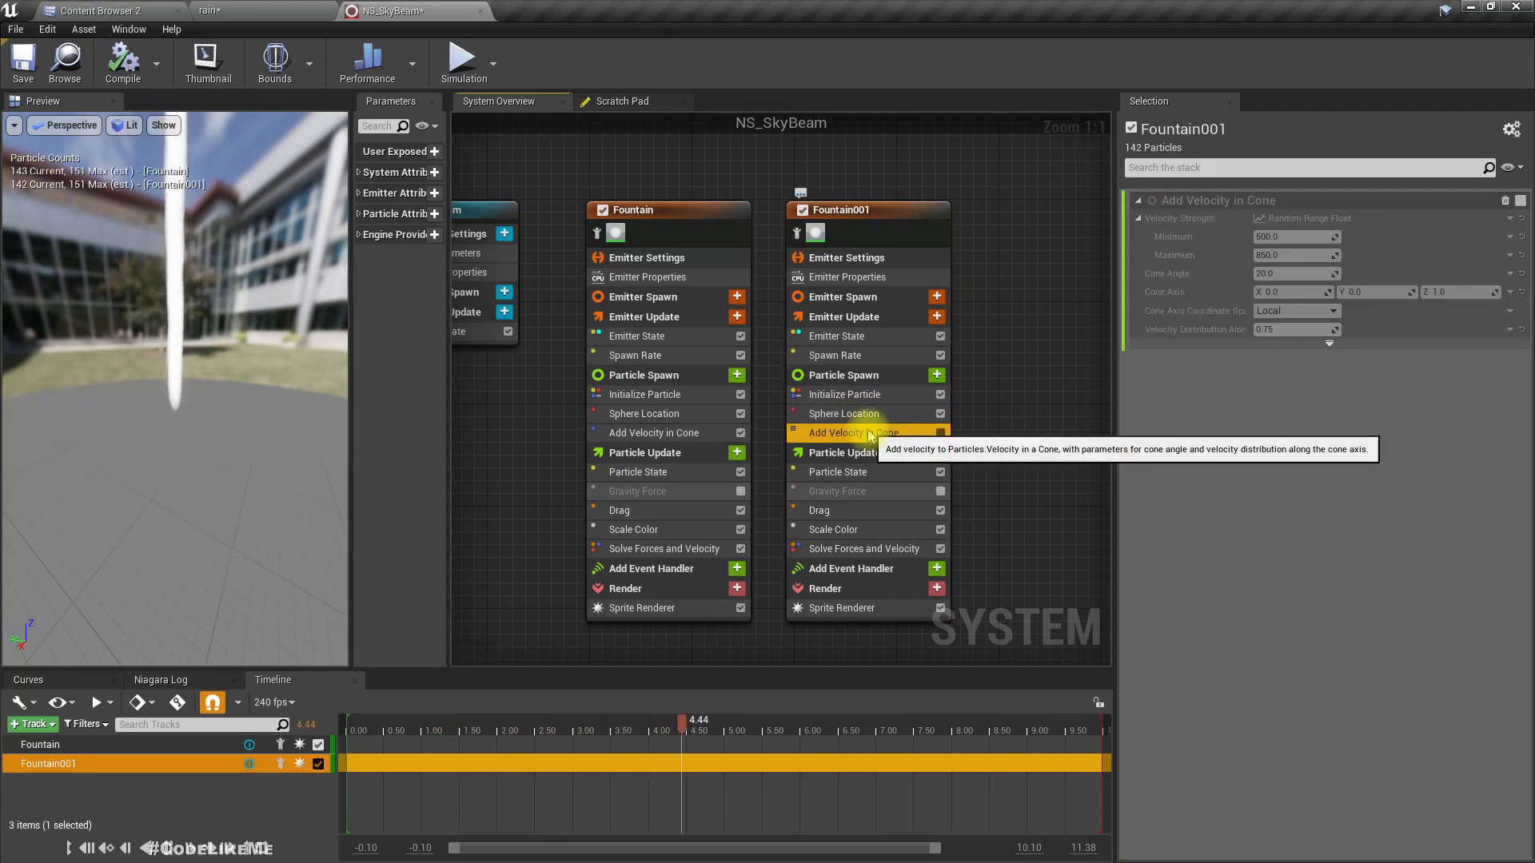
click(862, 414)
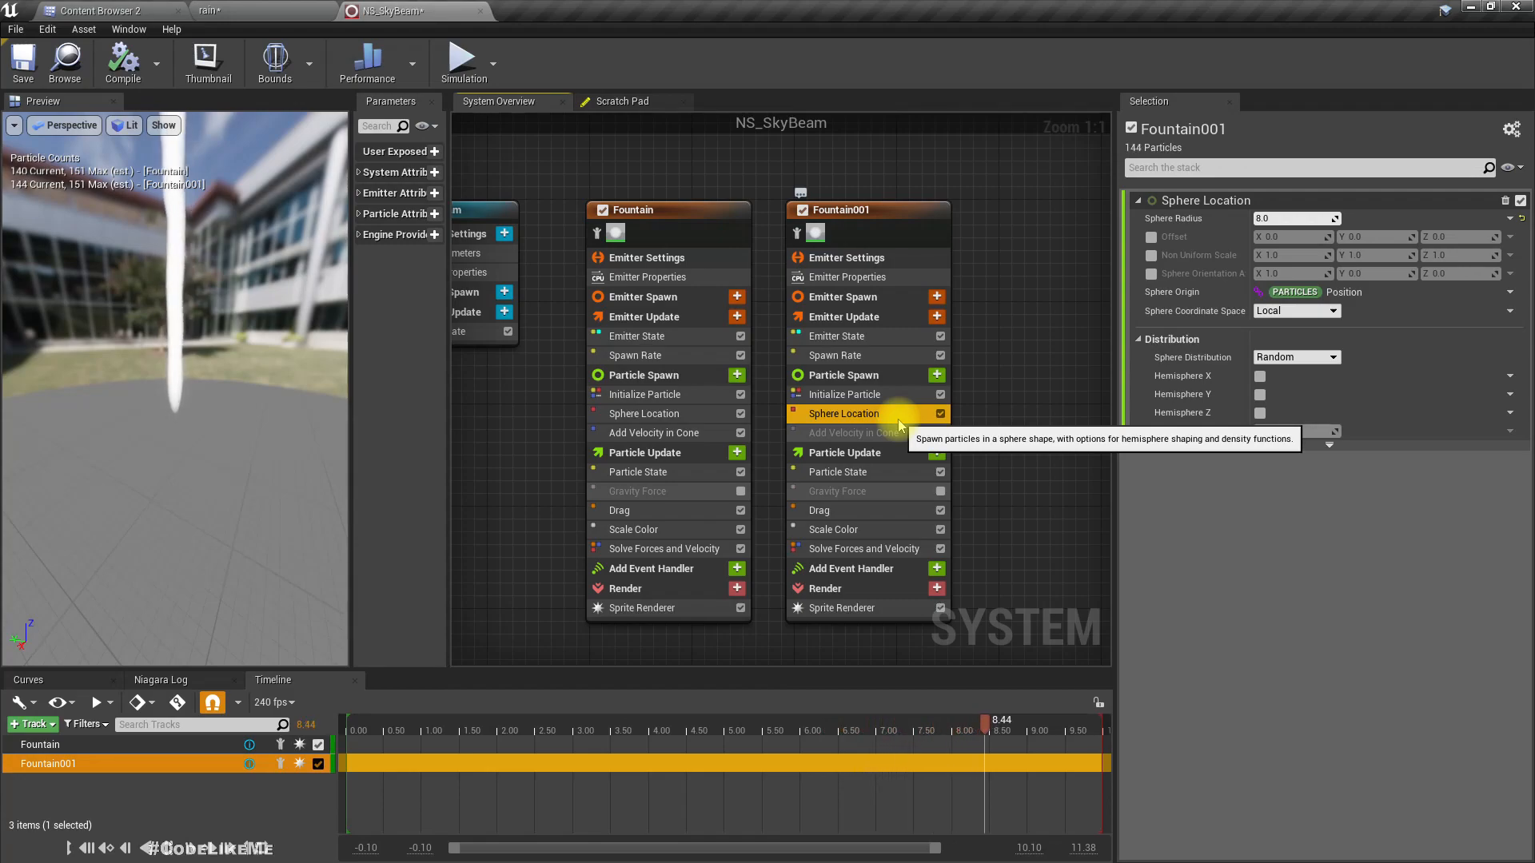
click(940, 414)
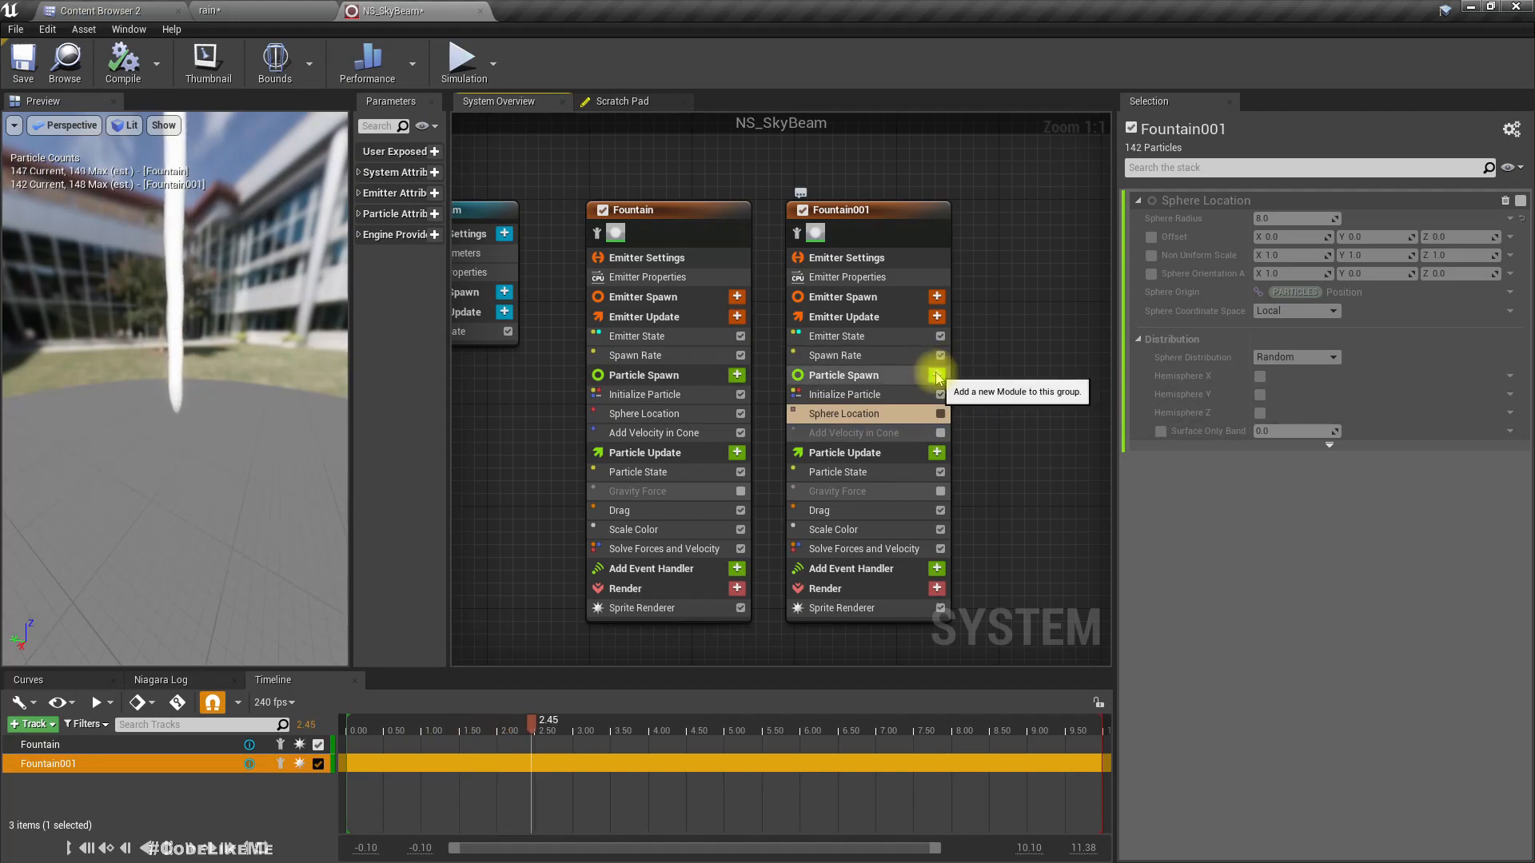
- Add a Torus Location module to Particle Spawn of the Fountain001 emitter and inspect the particle ring in the preview
click(937, 375)
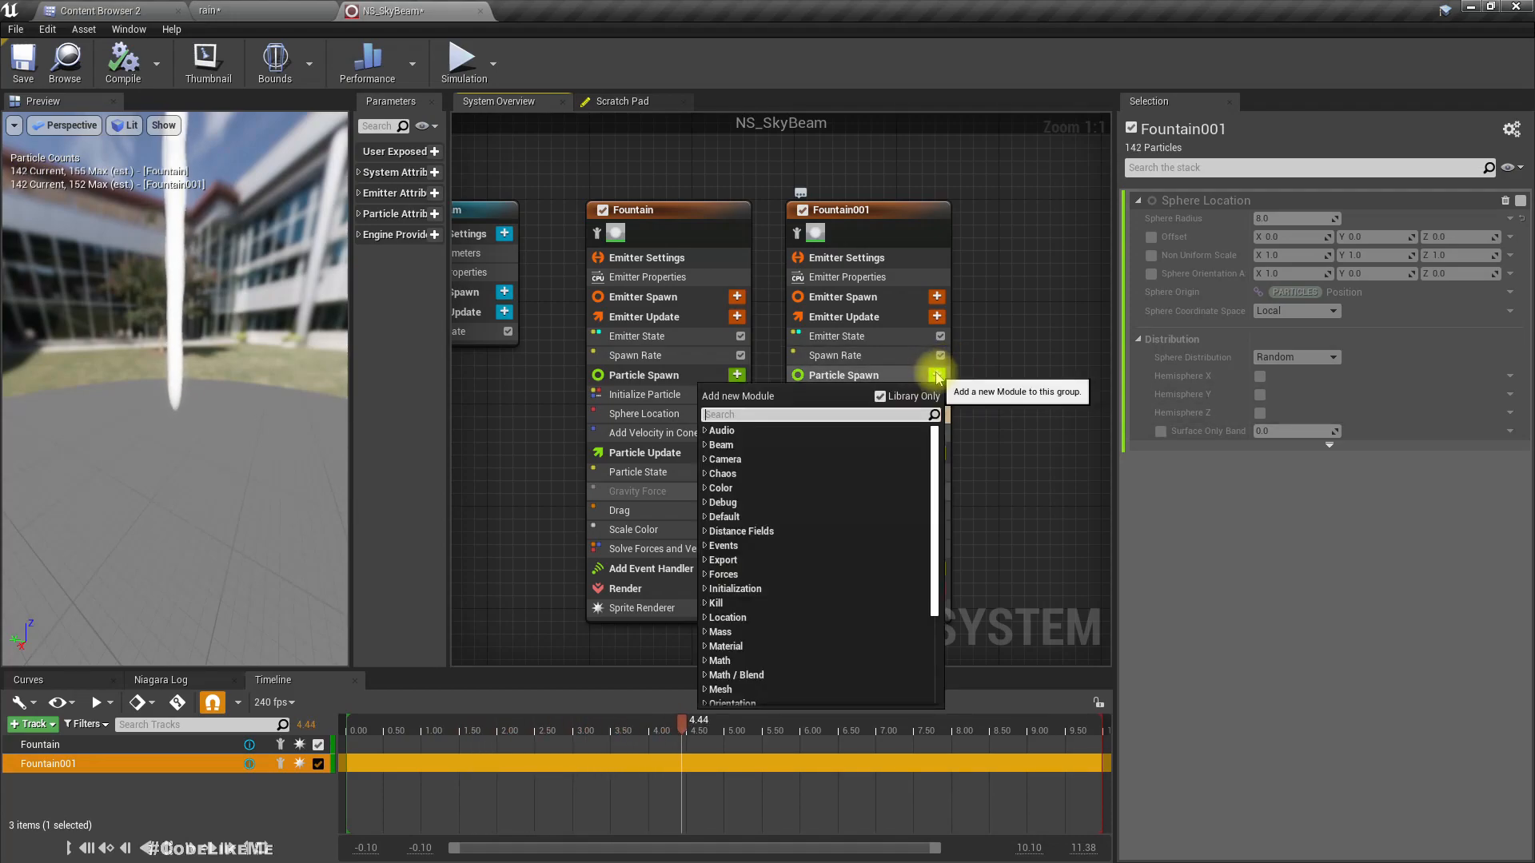
text(torus)
key(Return)
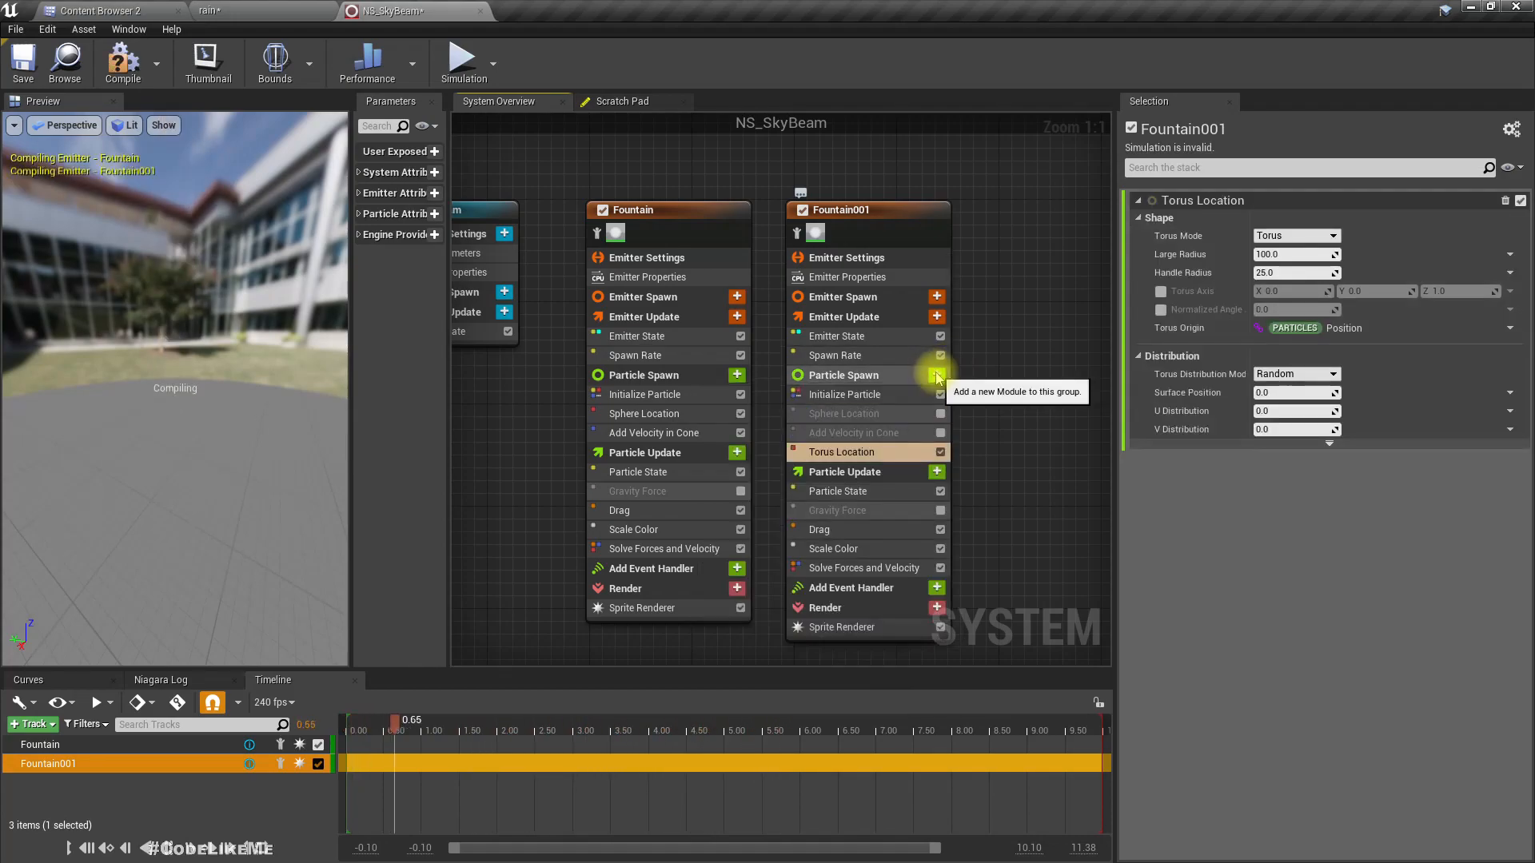
mouse_move(174, 411)
mouse_down()
mouse_move(231, 488)
mouse_move(248, 476)
mouse_move(132, 443)
mouse_move(150, 427)
mouse_up()
scroll(174, 415, up, 8)
scroll(178, 418, down, 3)
scroll(181, 438, down, 5)
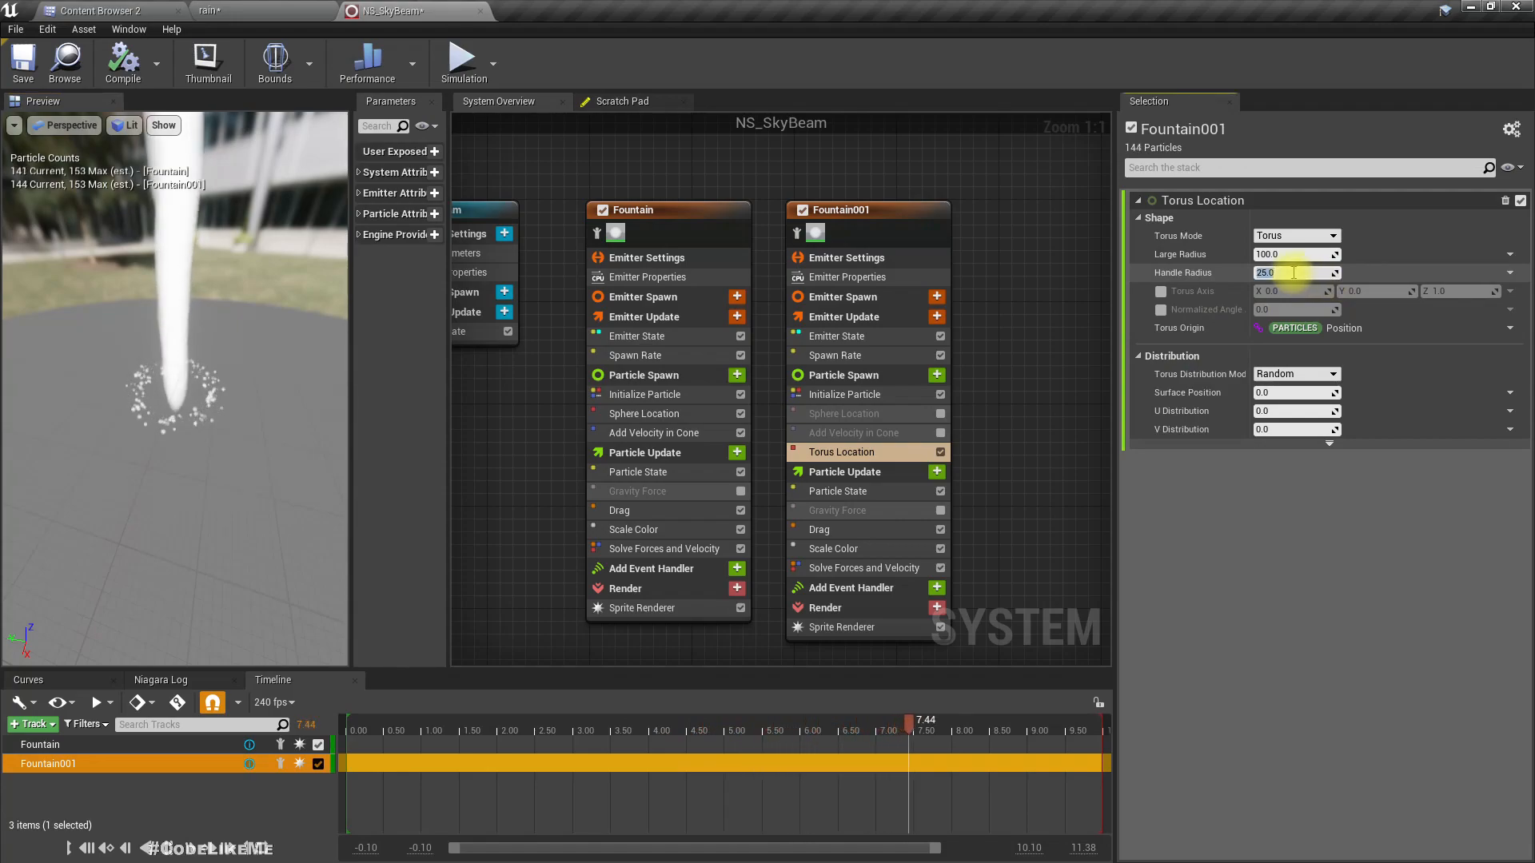
- Set the Torus Location handle radius to 5 and check the ring around the beam's base in the rain level
key(Return)
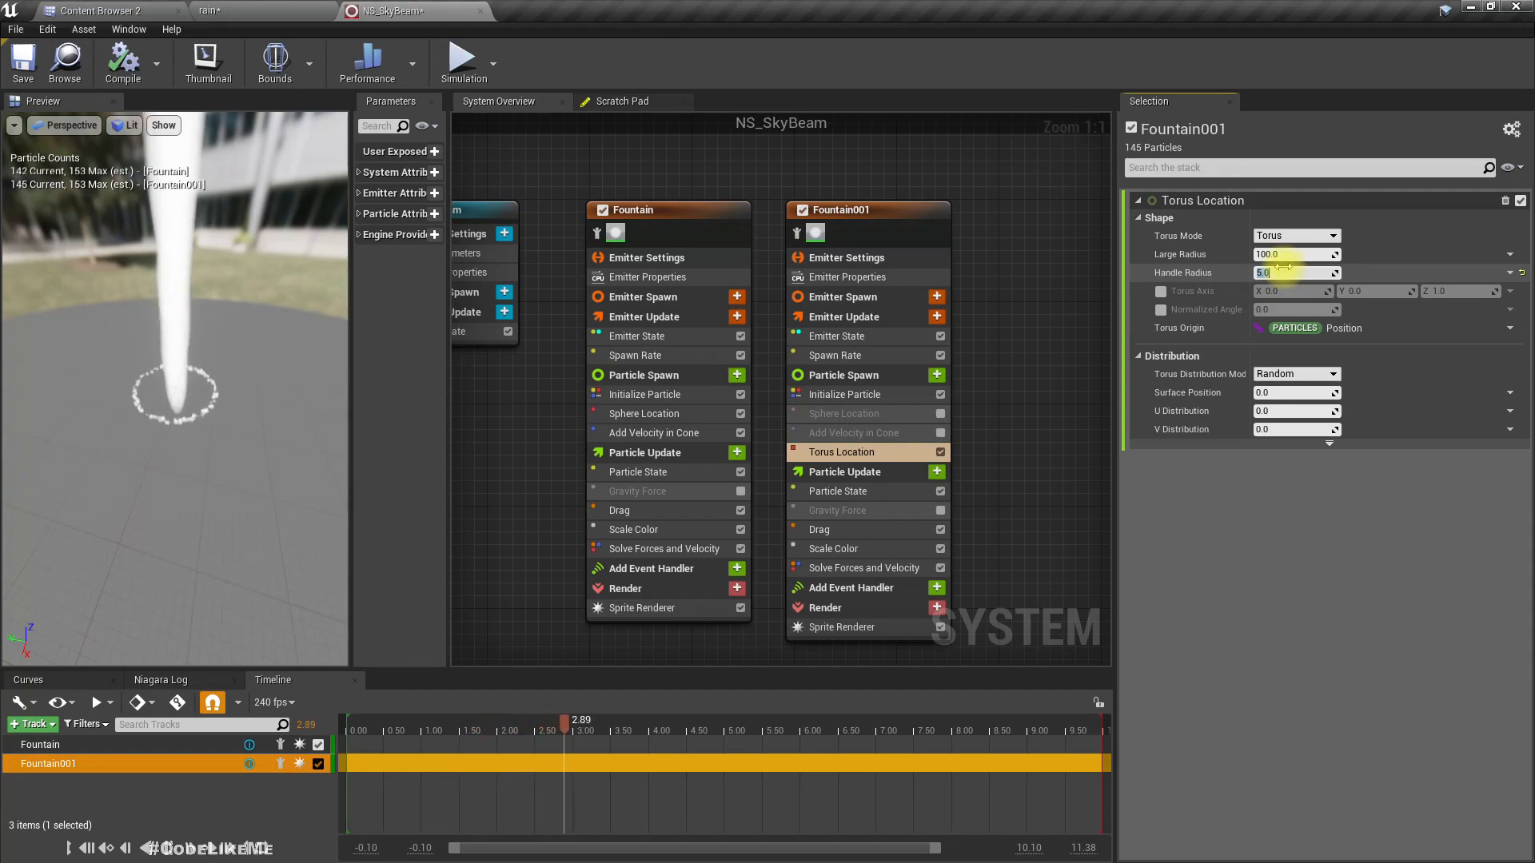
drag(216, 399, 171, 423)
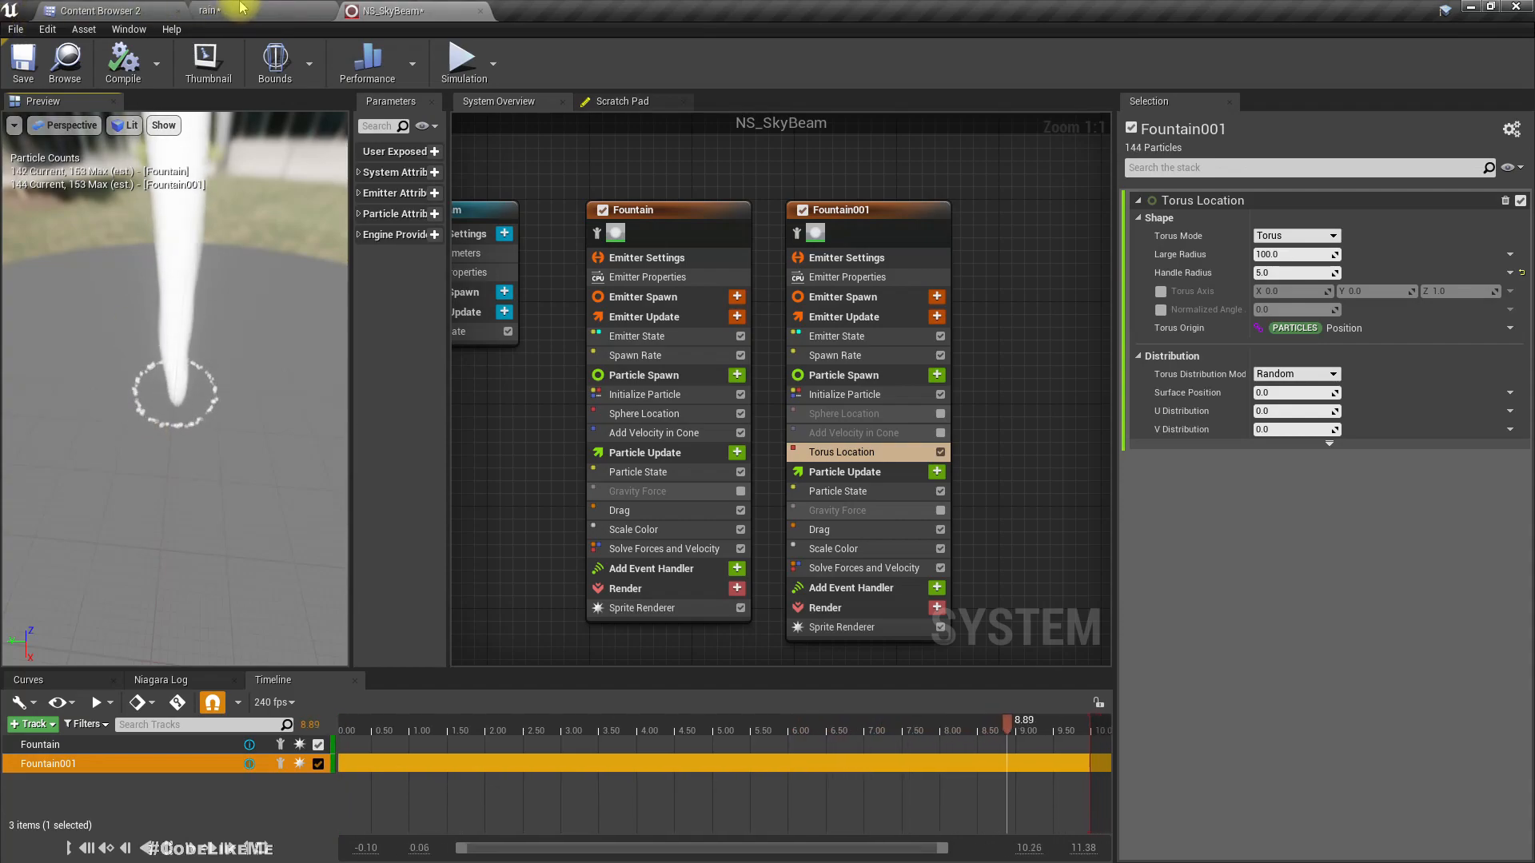
click(240, 9)
right_drag(665, 366, 559, 350)
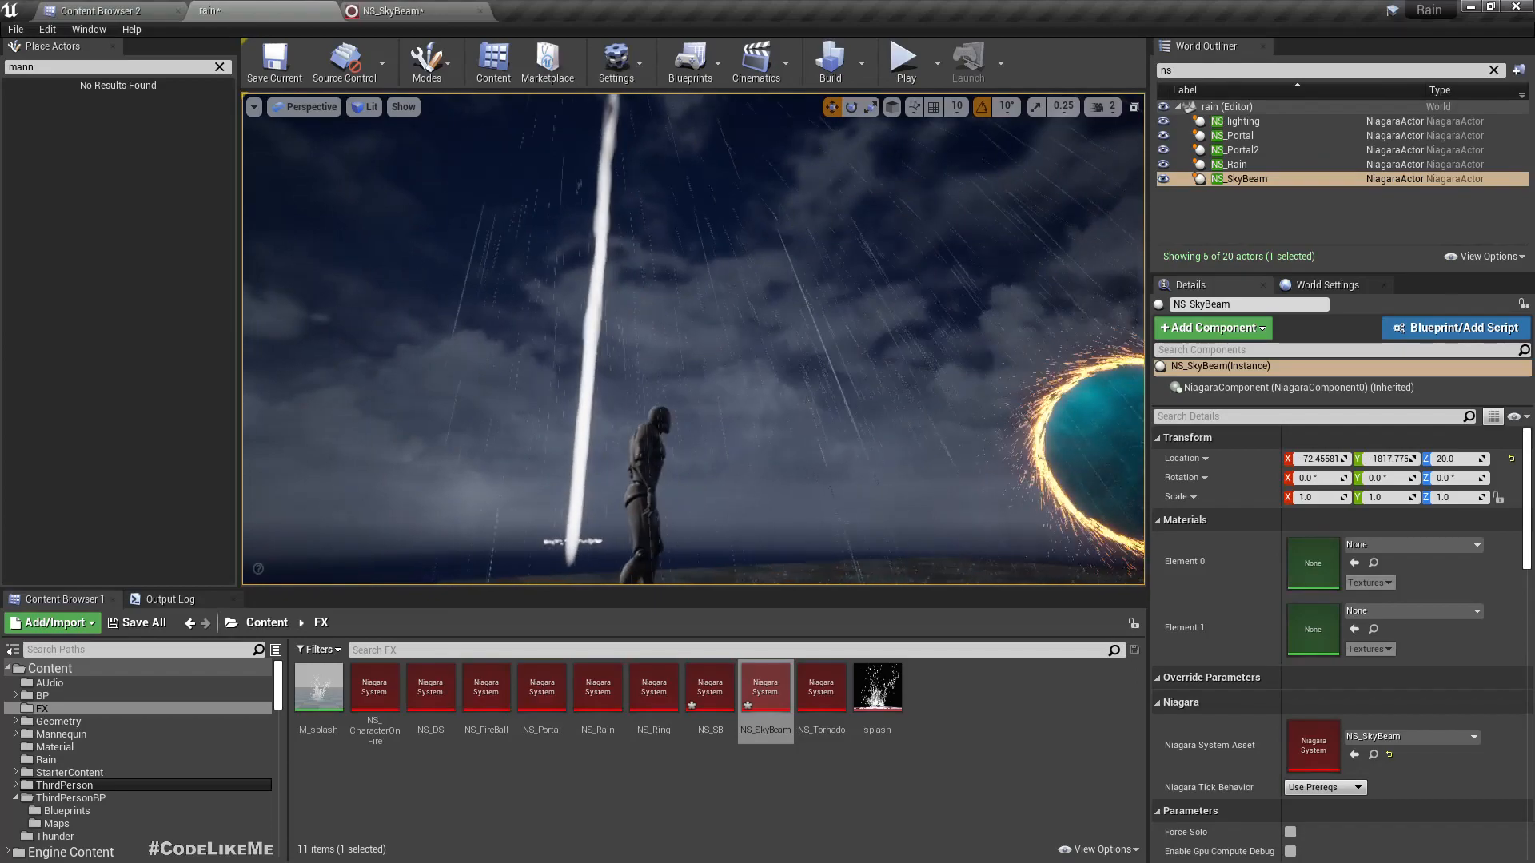
click(404, 11)
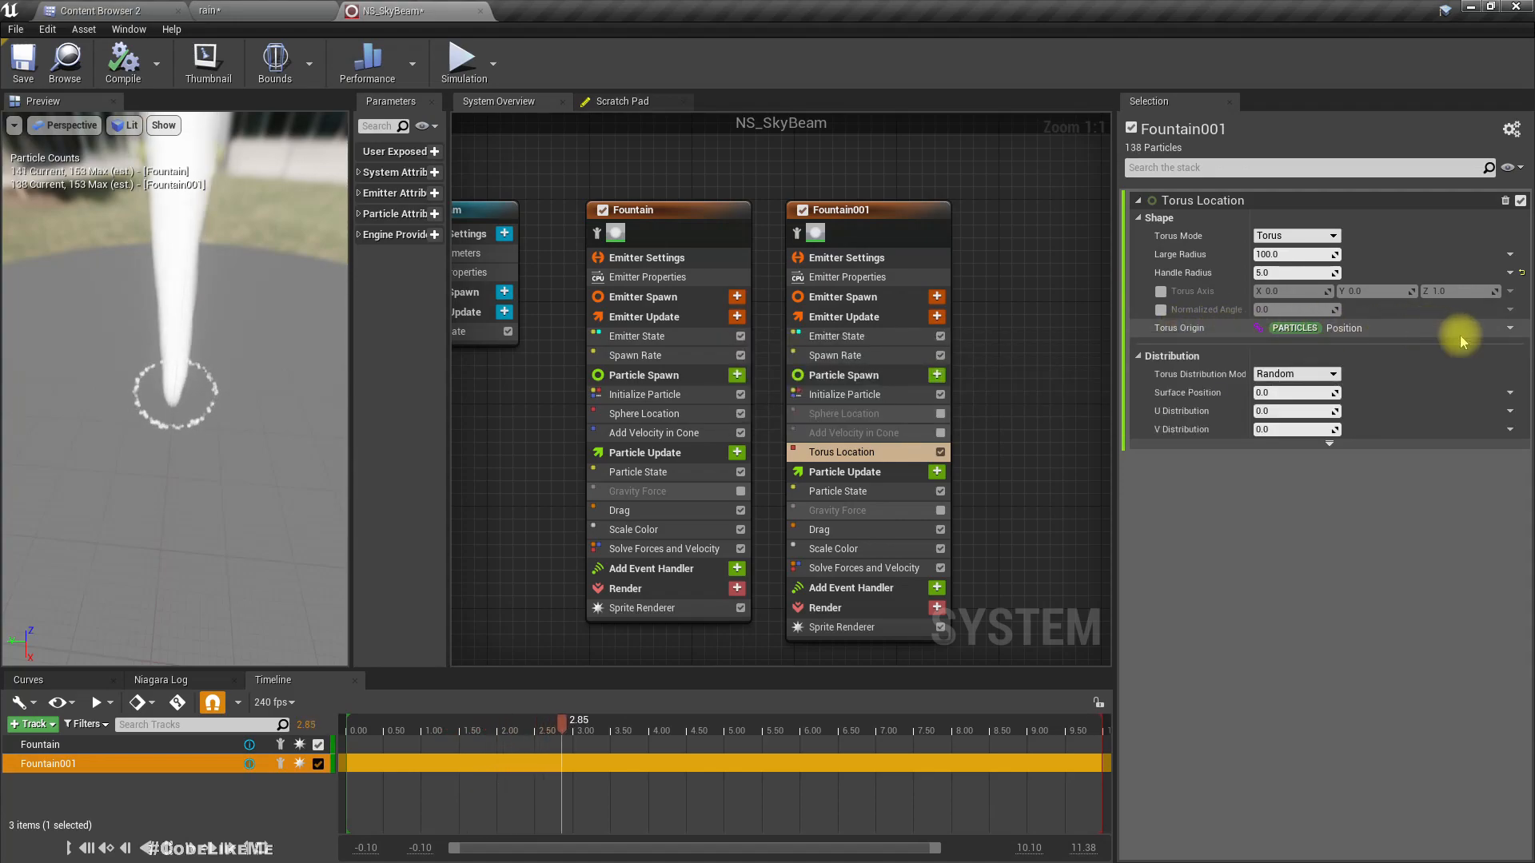
right_drag(545, 478, 569, 431)
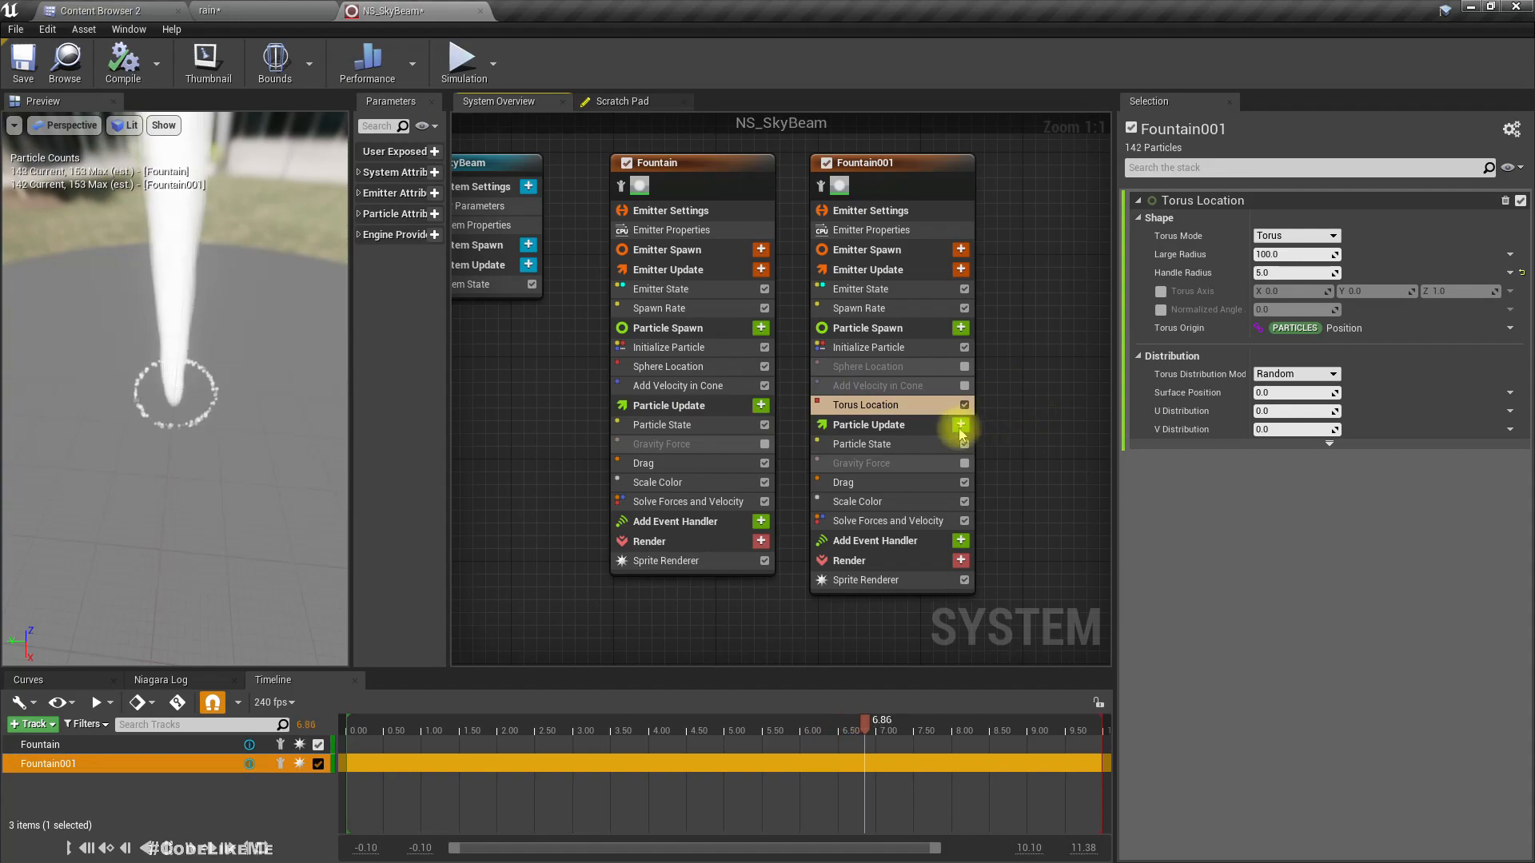
click(961, 328)
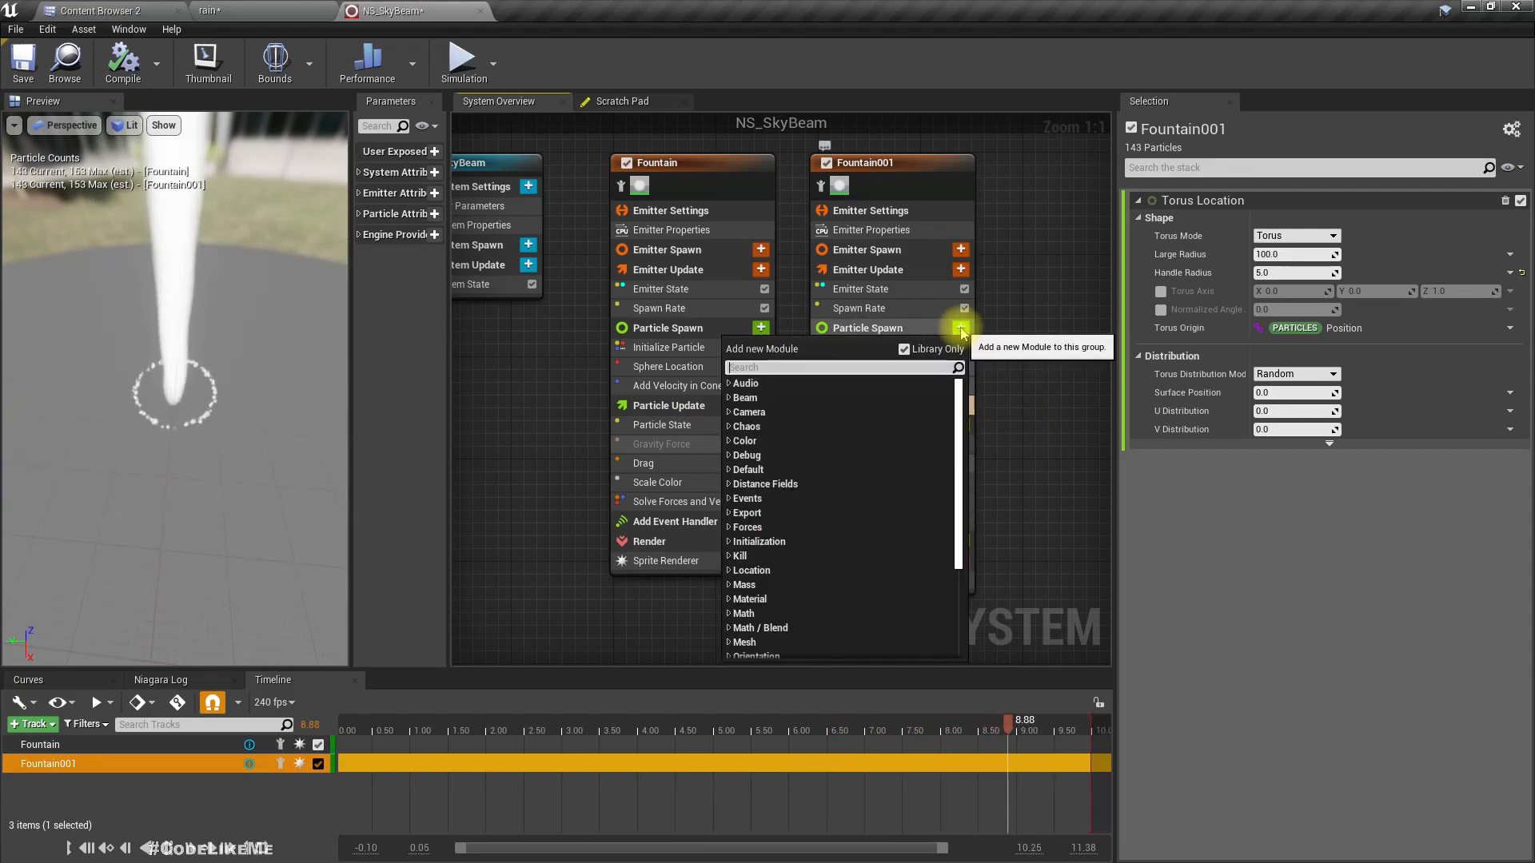
text(vec)
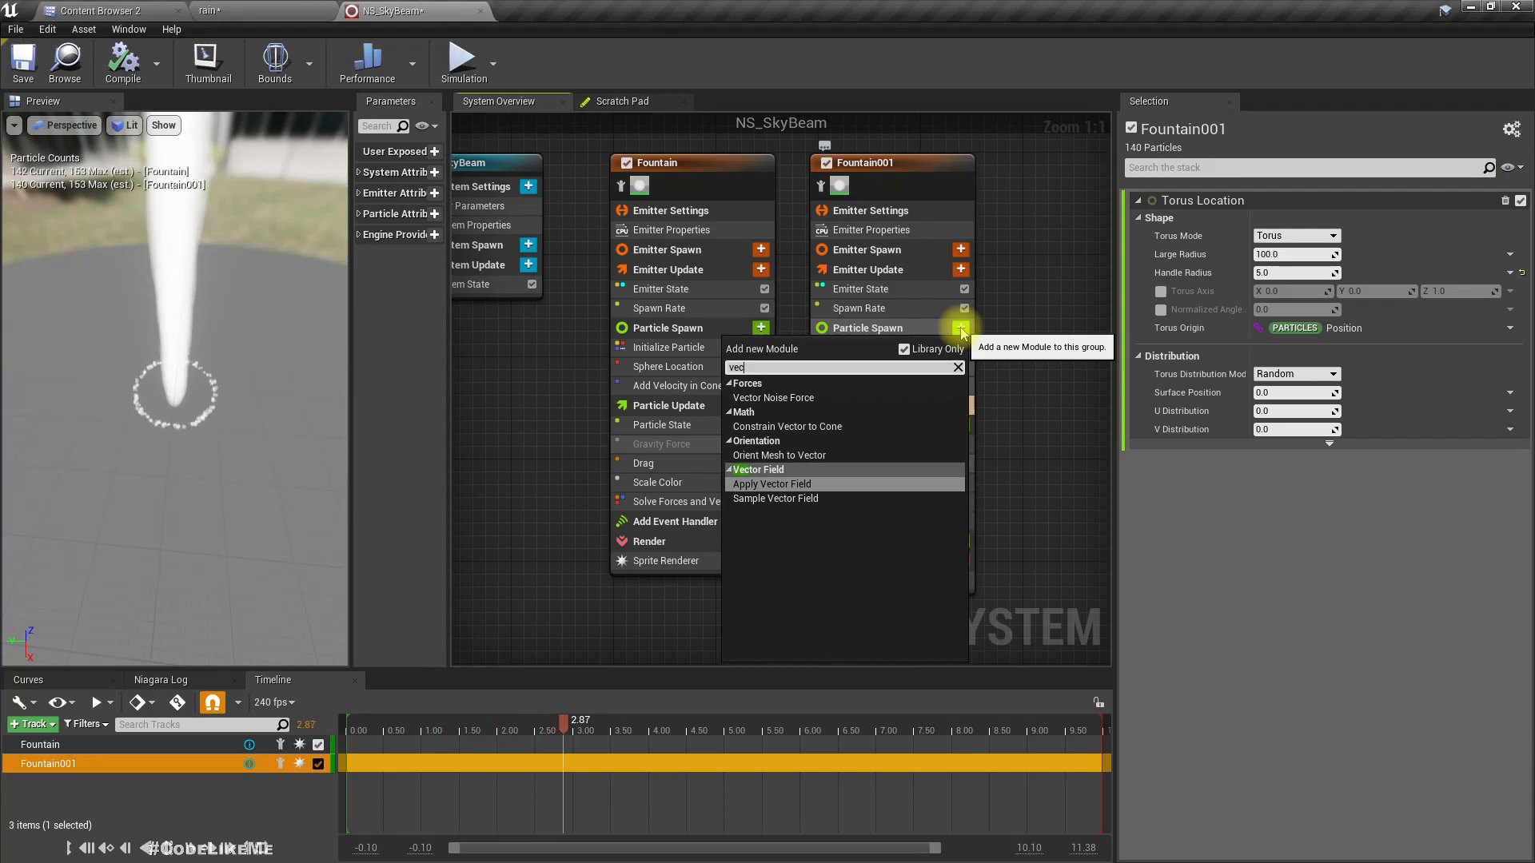
click(1000, 299)
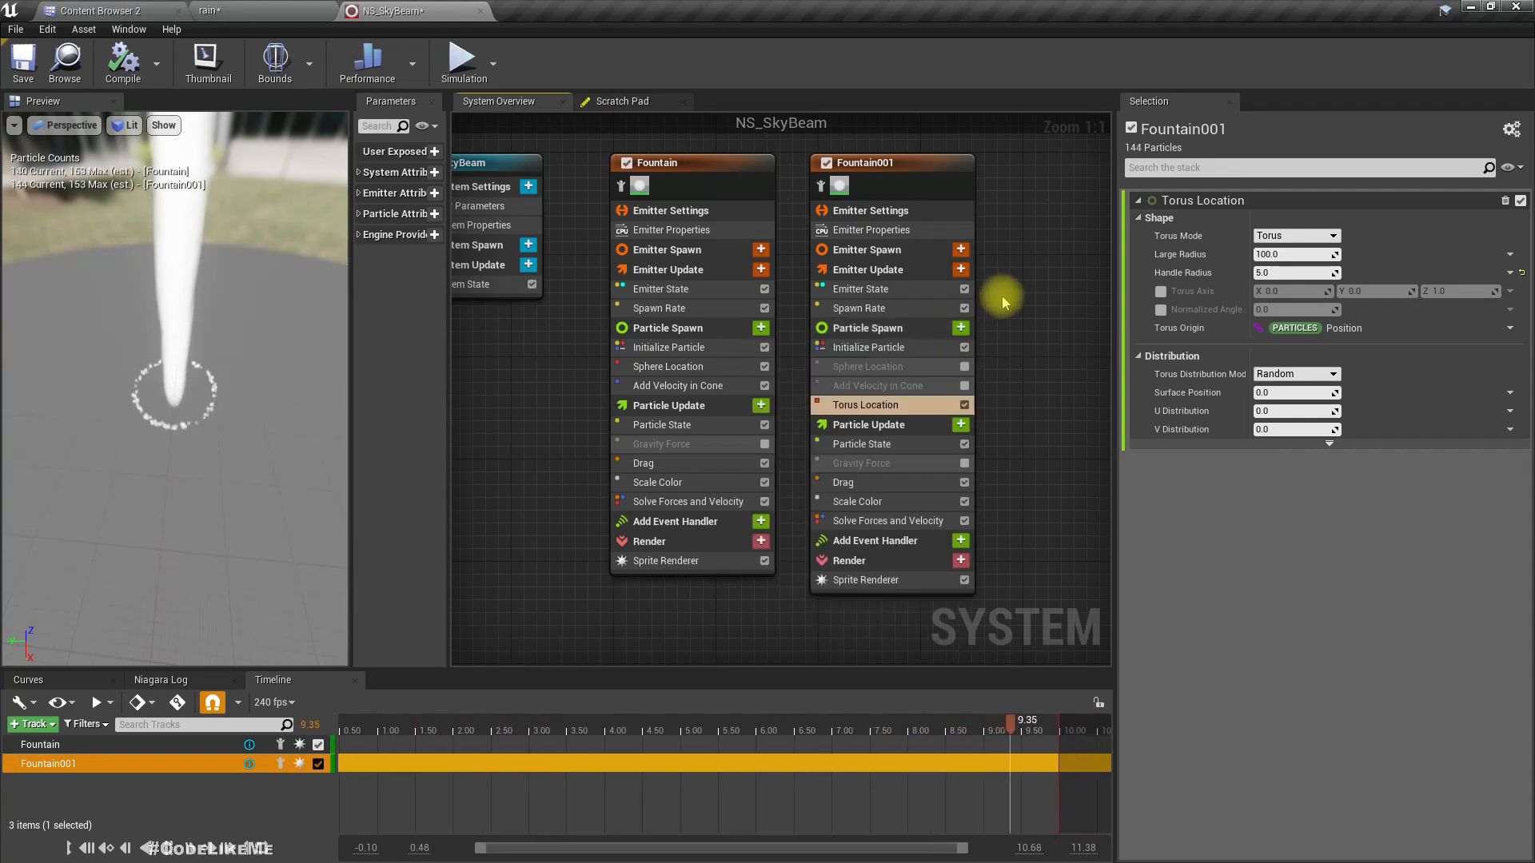
- Add an Add Velocity module to Particle Spawn of the Fountain001 emitter and drive its velocity with a new scratch dynamic input
click(961, 328)
text(add v)
key(Return)
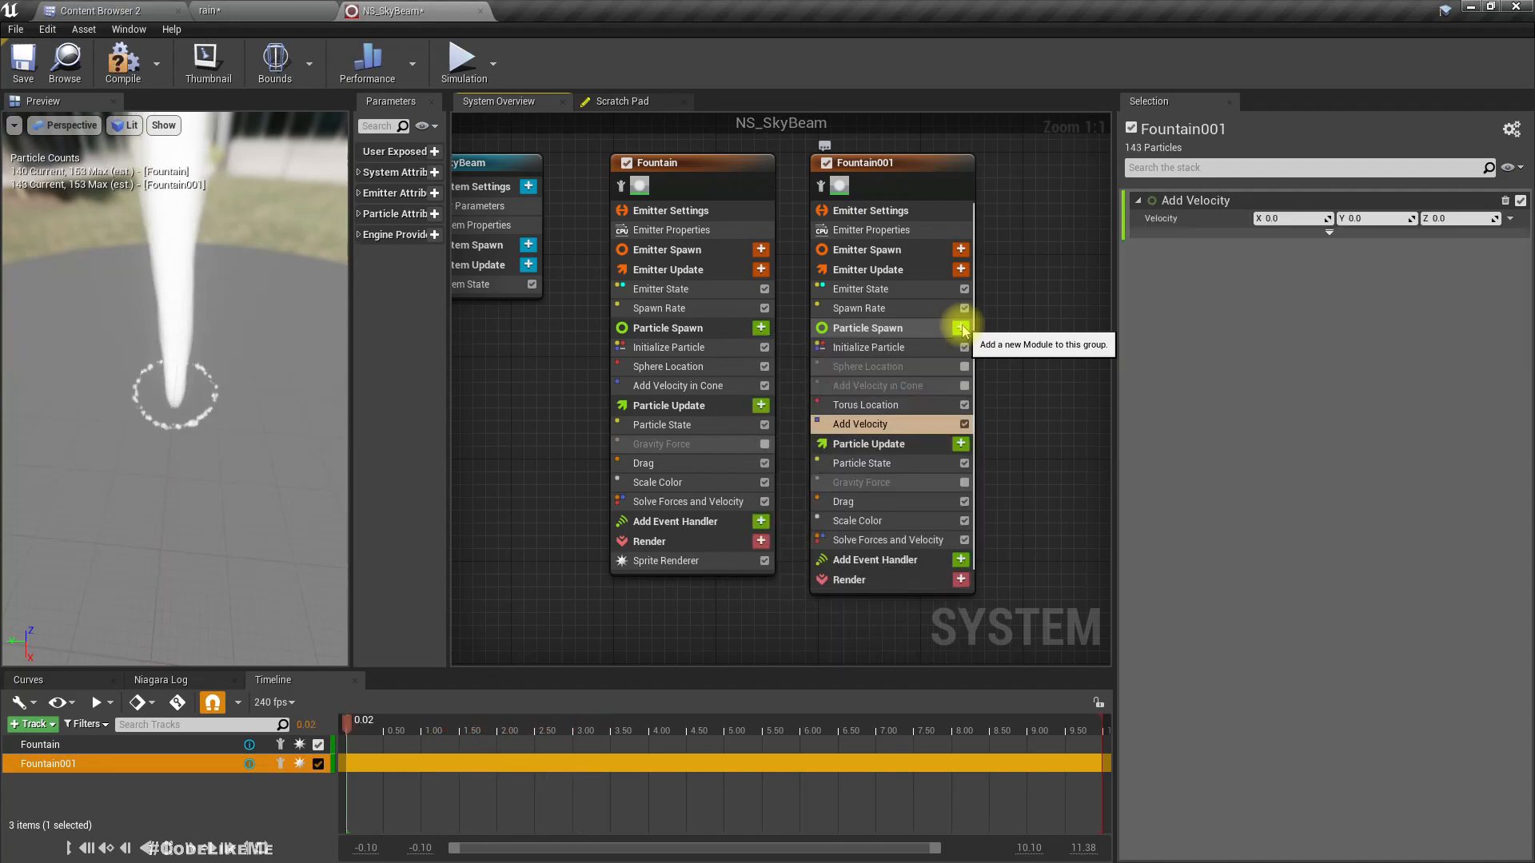
click(1510, 220)
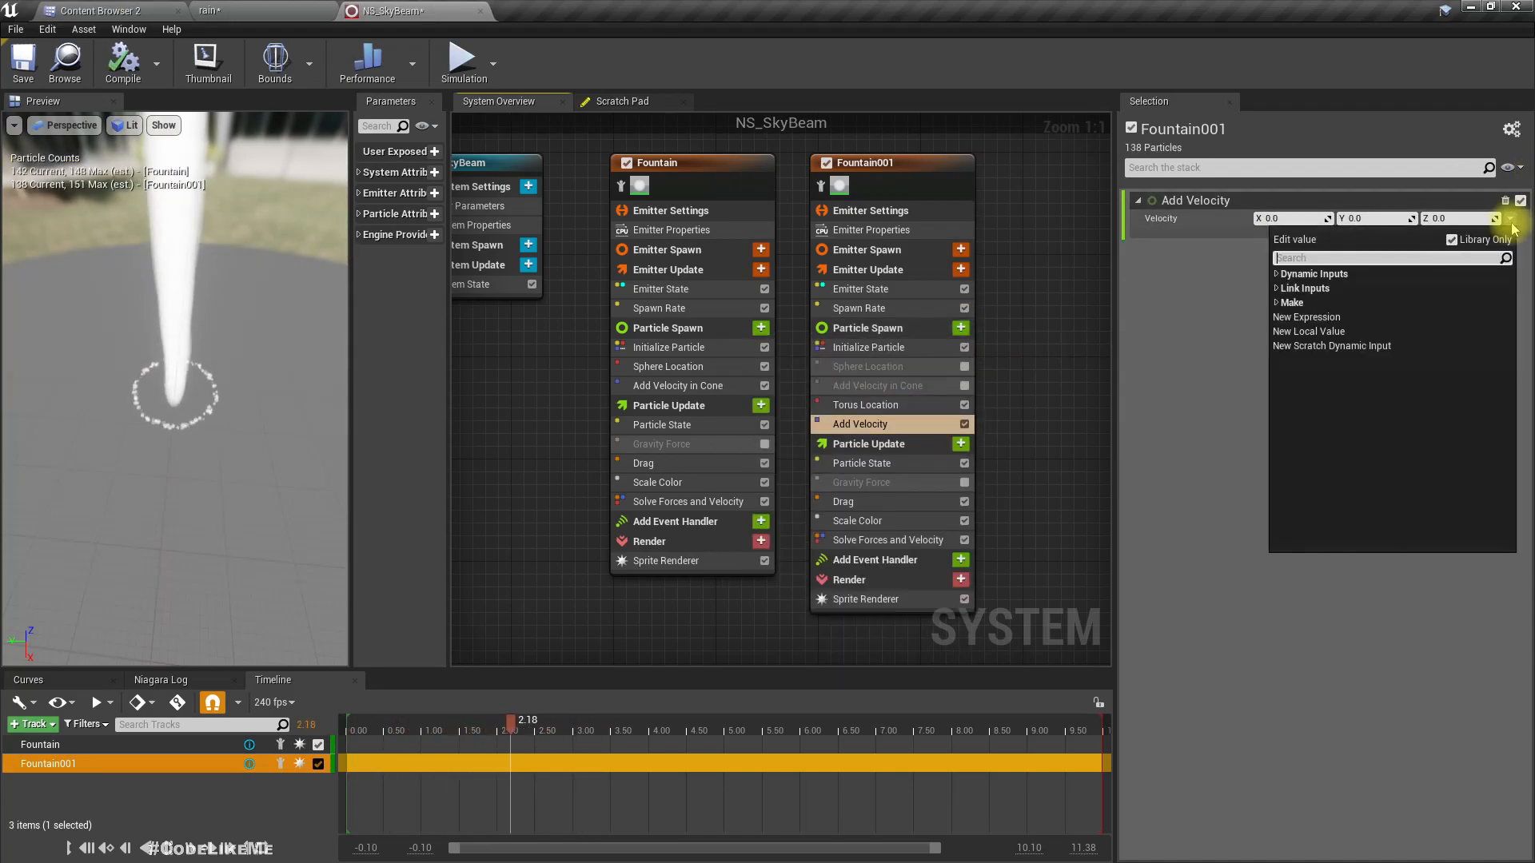
text(scra)
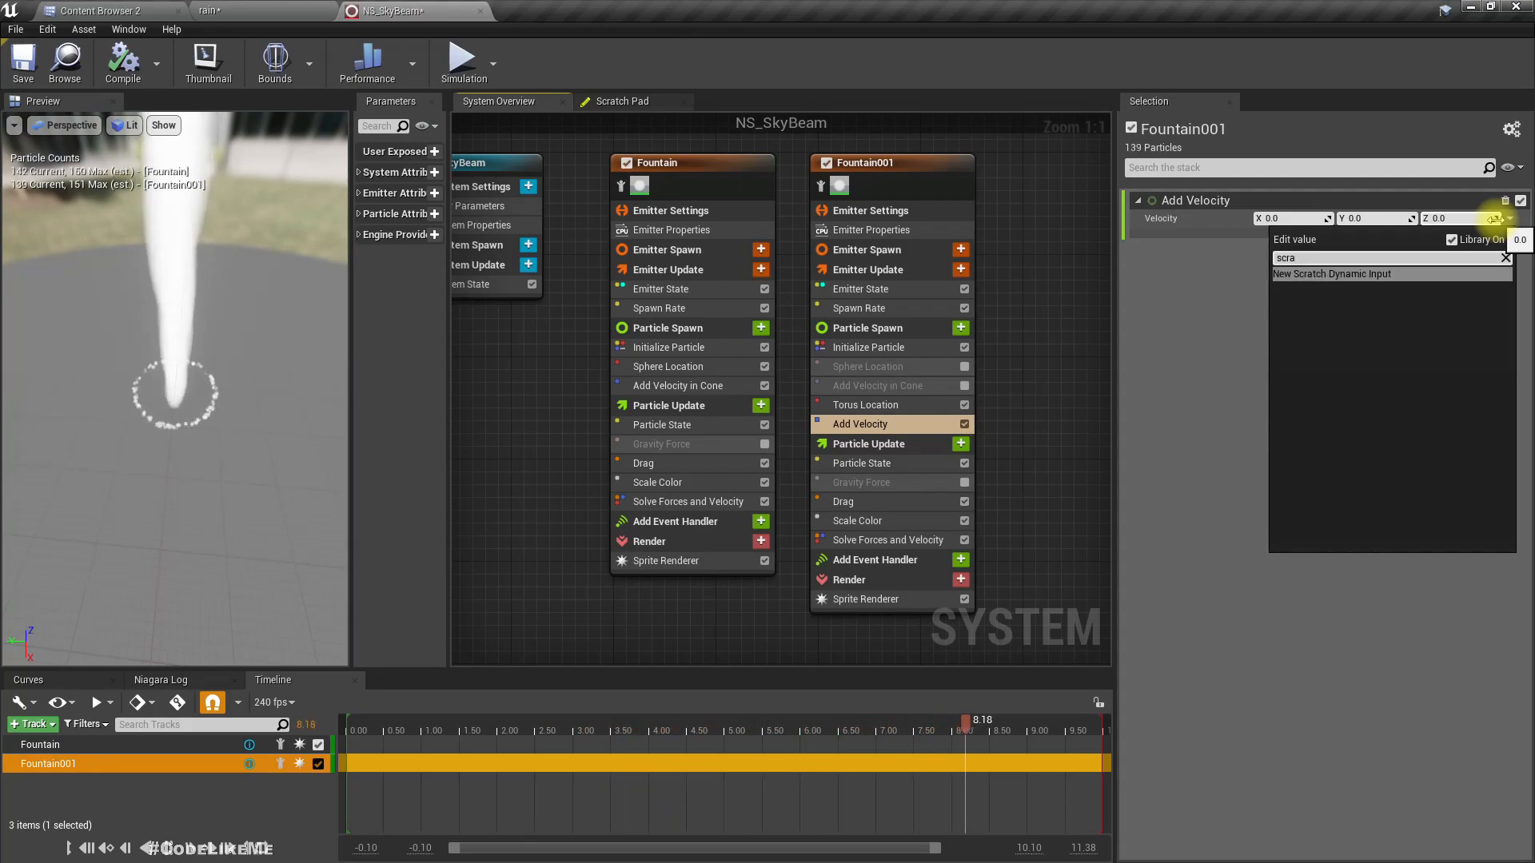
key(Return)
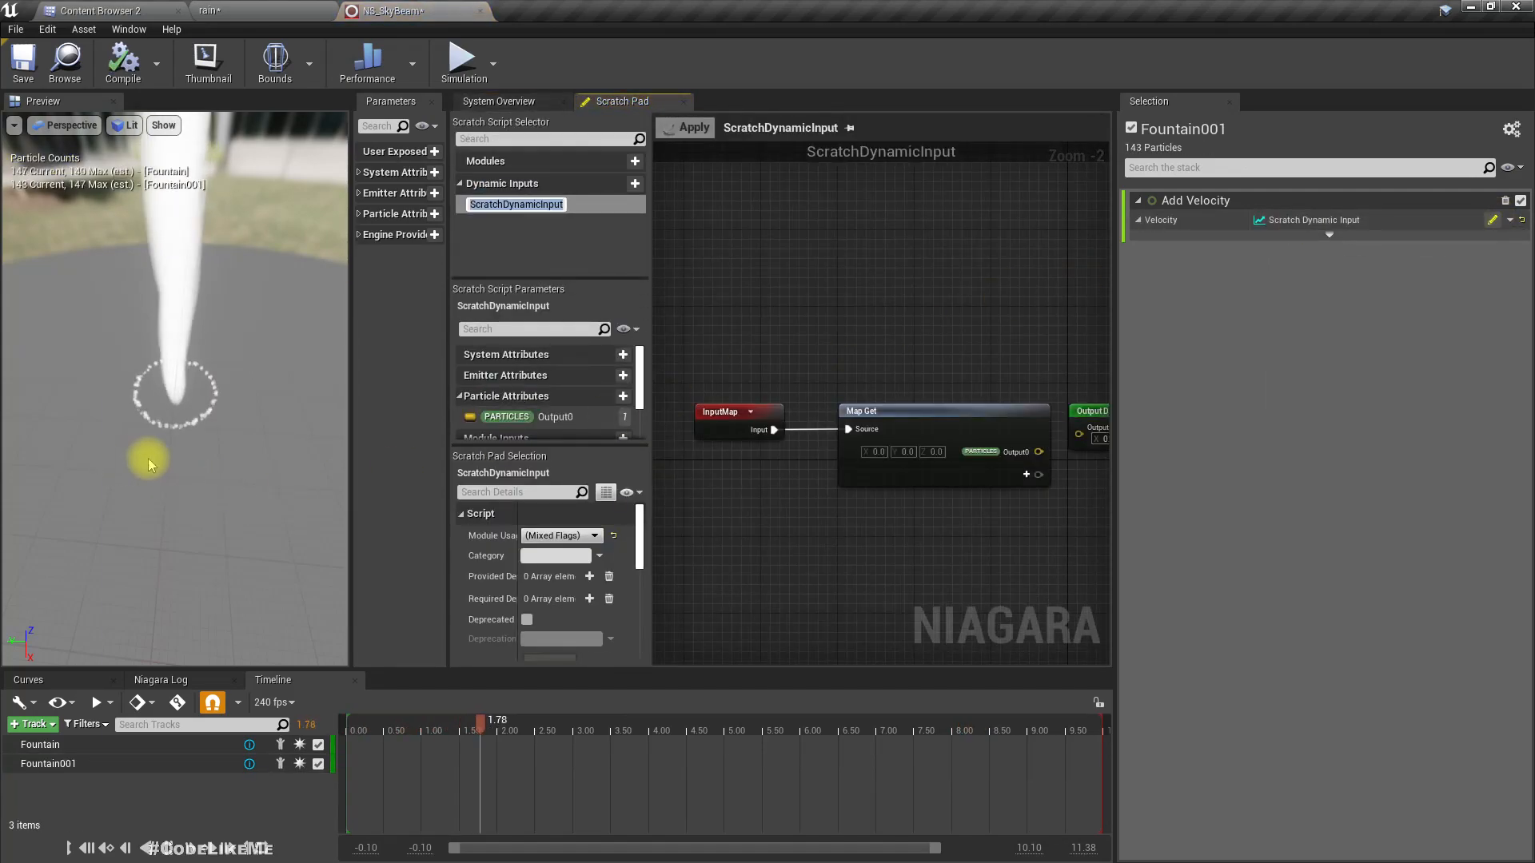
click(153, 413)
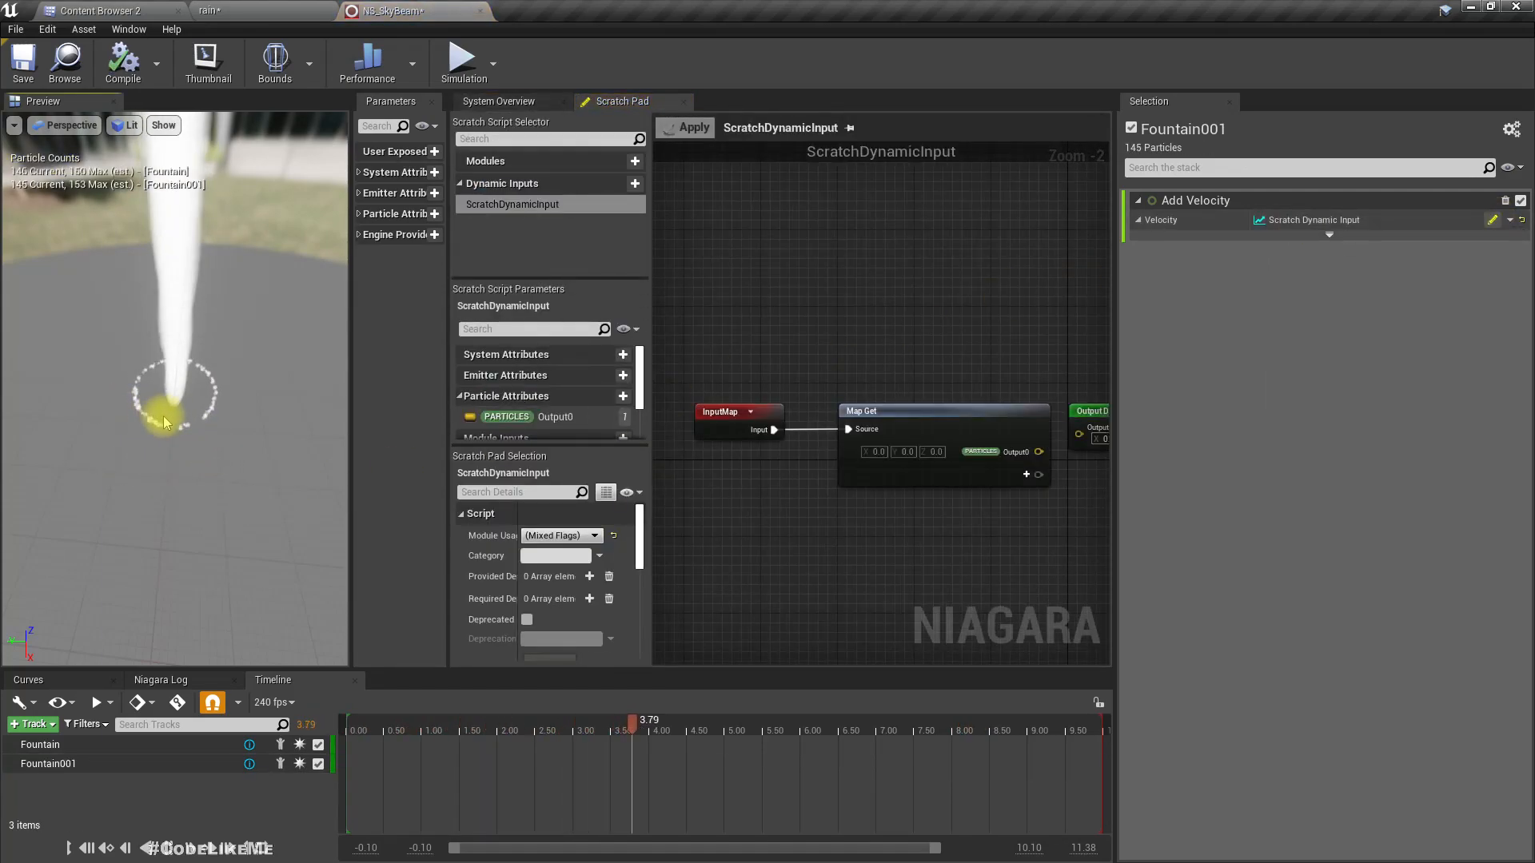
- Examine the particle ring around the beam's base in the preview together with the Torus Location settings of the Fountain001 emitter
scroll(161, 422, up, 5)
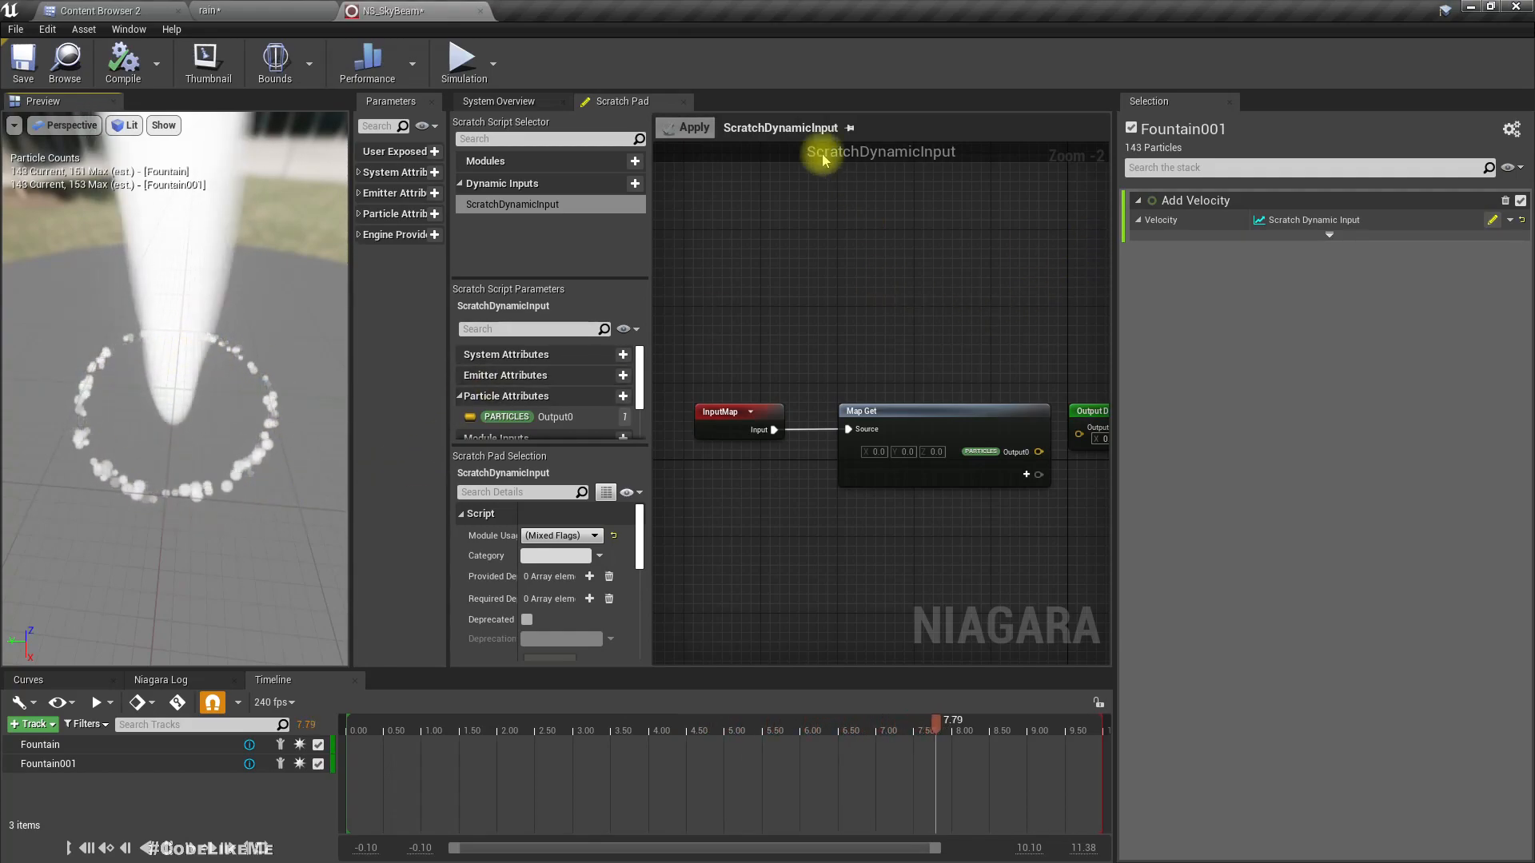
click(524, 102)
click(891, 405)
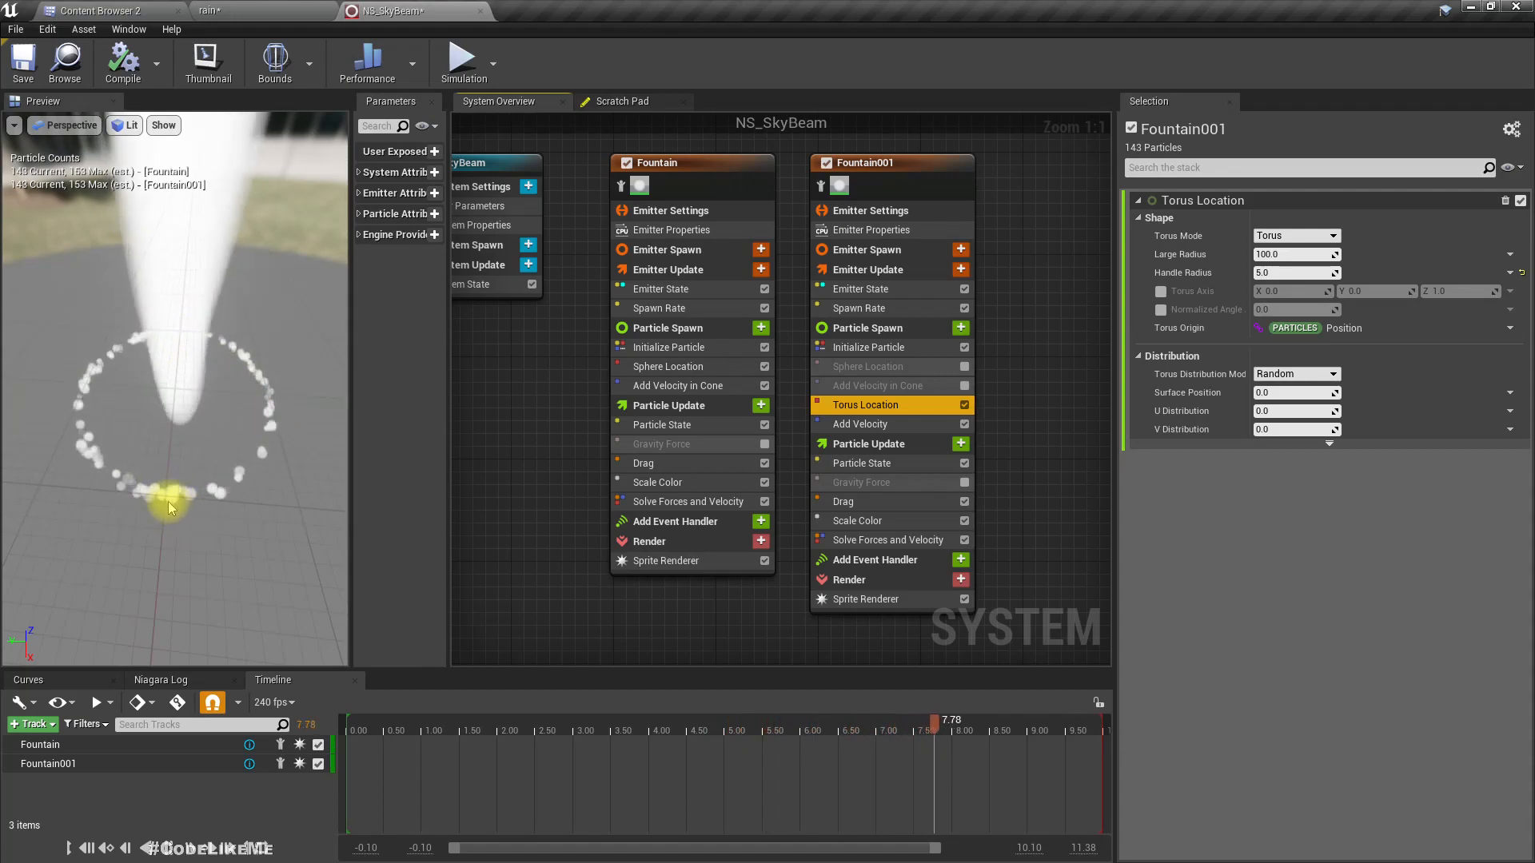
right_drag(277, 486, 277, 524)
drag(277, 486, 168, 486)
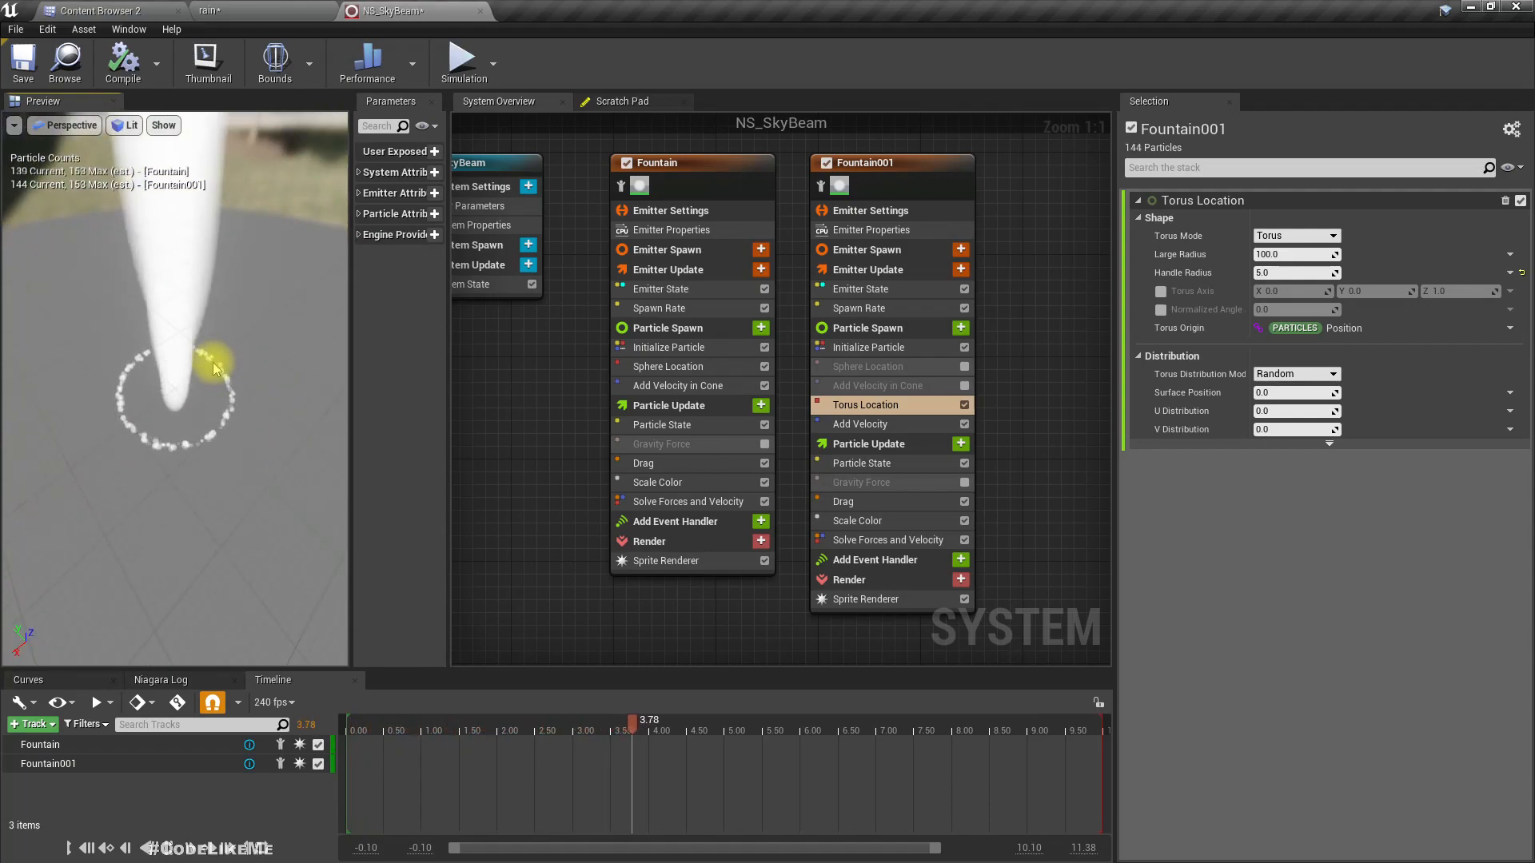
drag(141, 437, 141, 454)
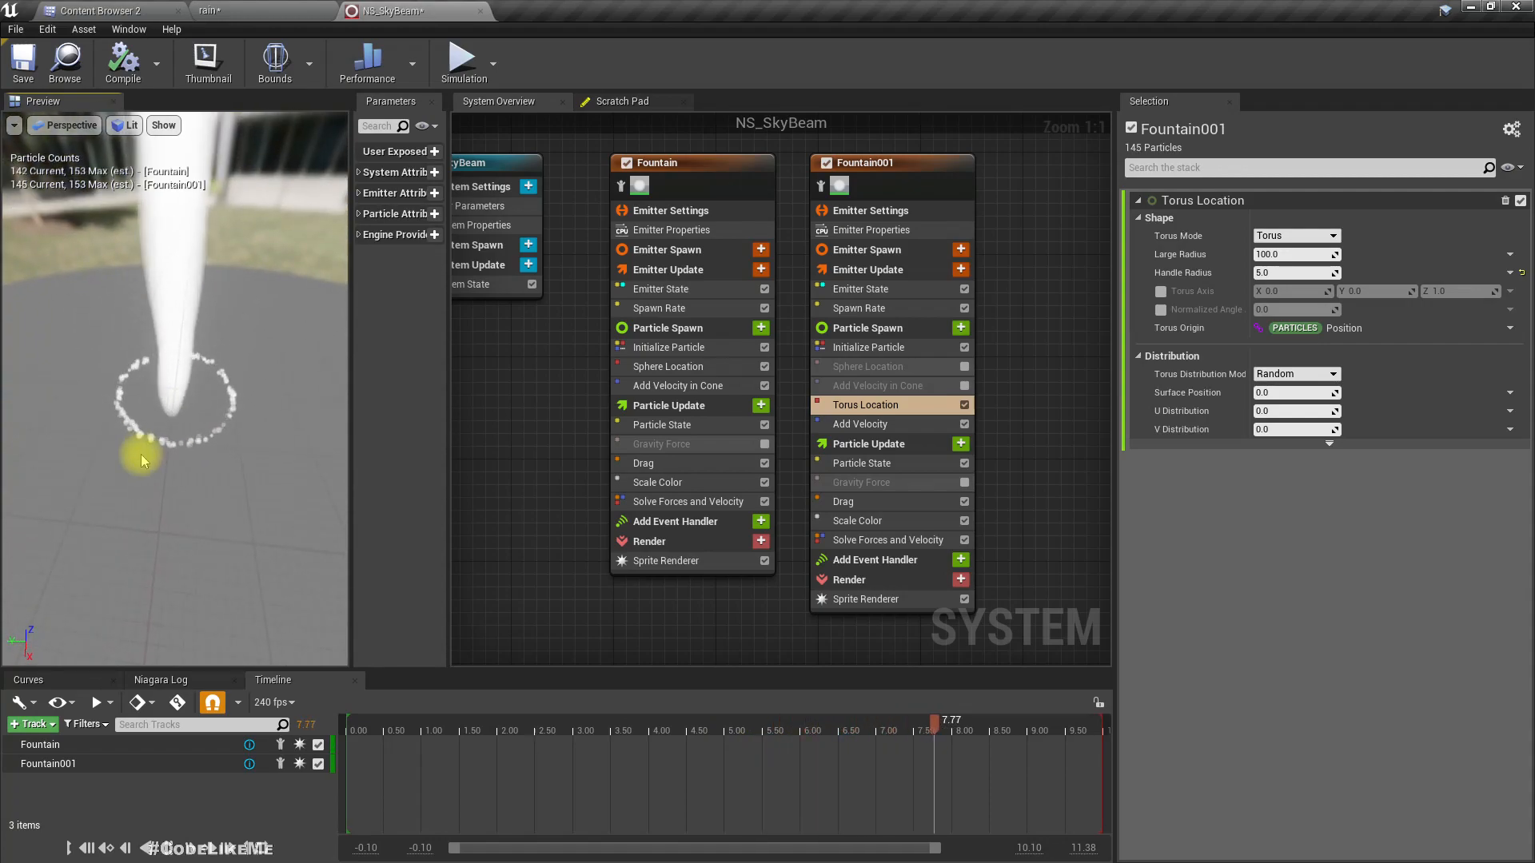
- Move the Output Dynamic Input node farther from Map Get in the ScratchDynamicInput graph to make room for new nodes
click(620, 100)
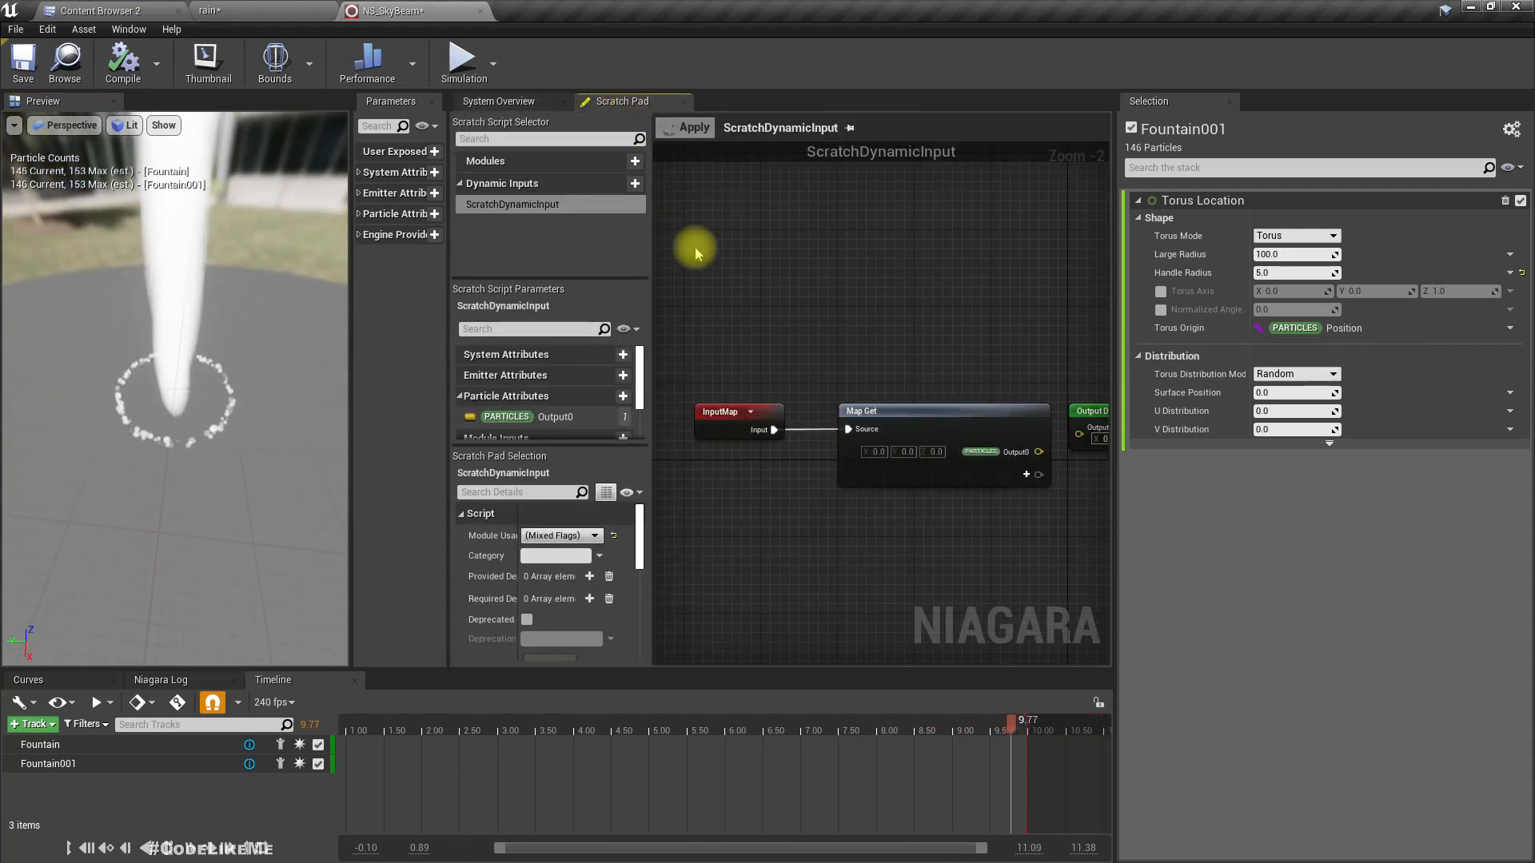
right_drag(840, 531, 630, 483)
right_drag(886, 486, 802, 501)
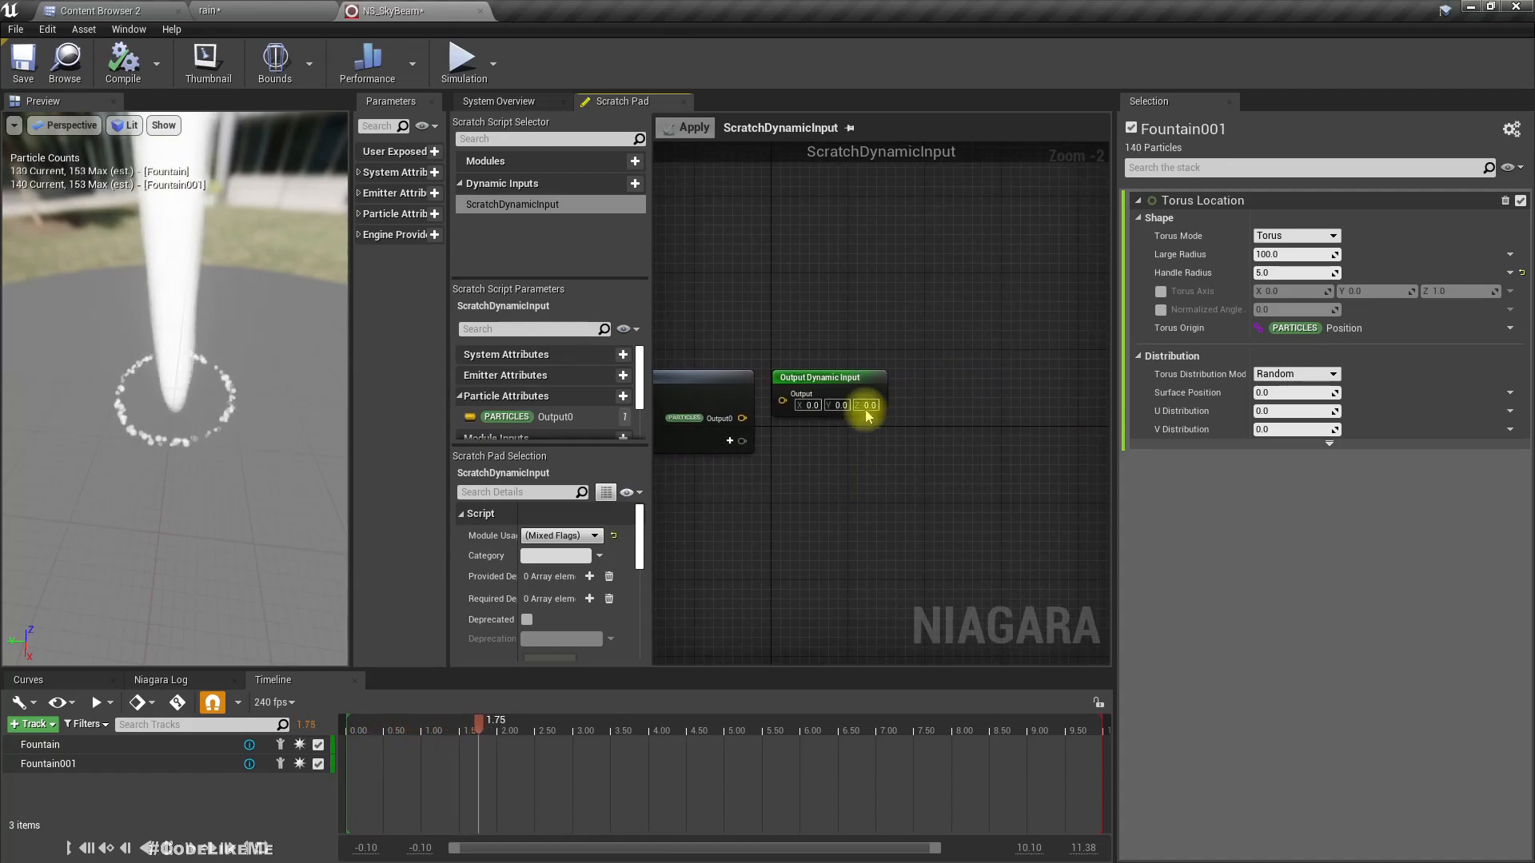
drag(837, 387, 971, 406)
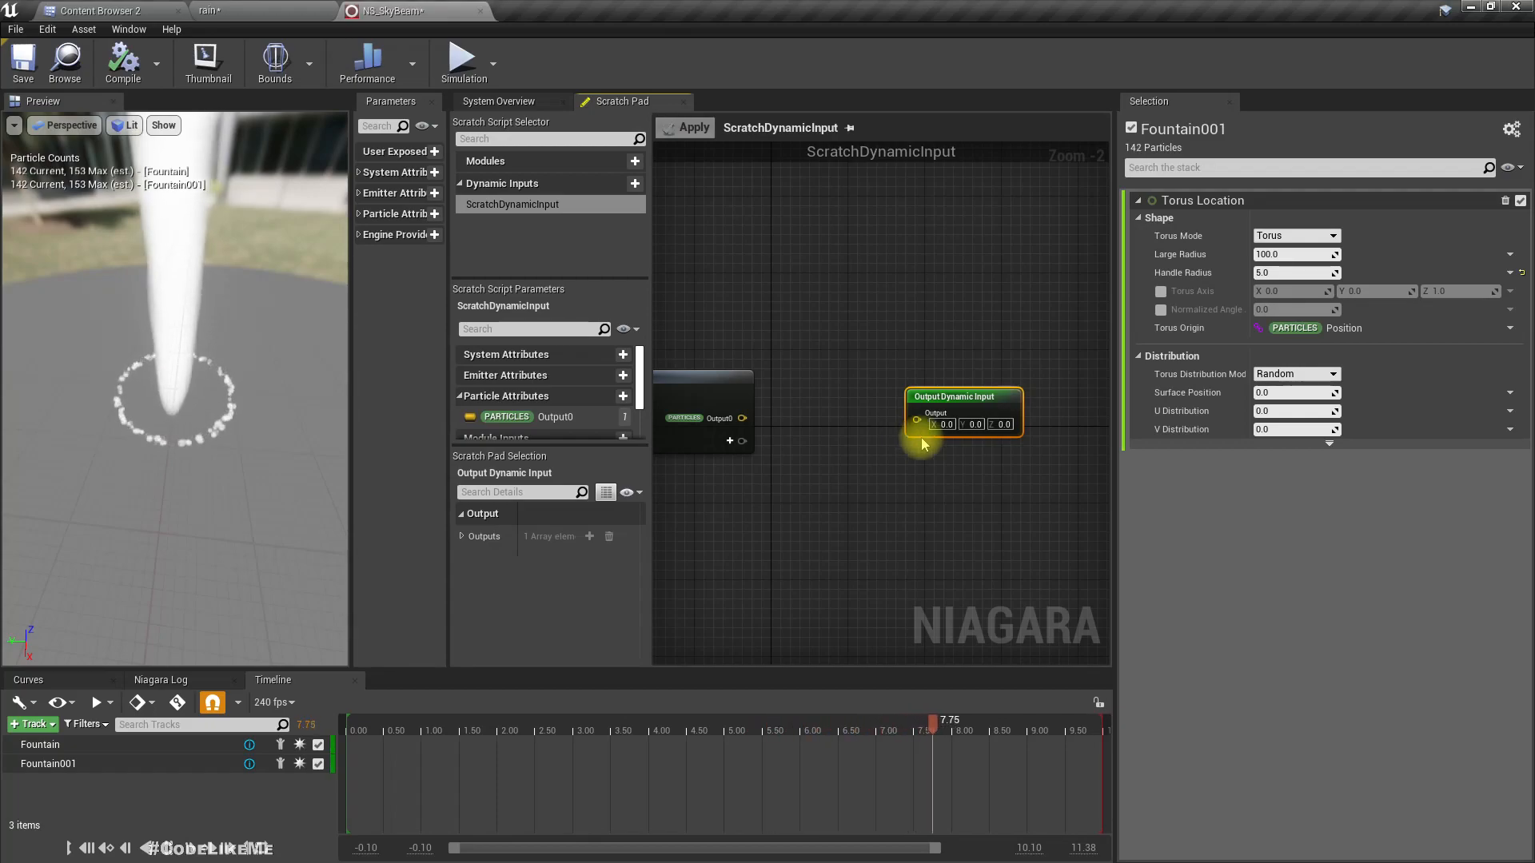
mouse_move(813, 484)
right_down()
mouse_move(905, 433)
mouse_move(913, 499)
mouse_move(833, 490)
right_up()
scroll(870, 434, up, 1)
scroll(912, 499, down, 1)
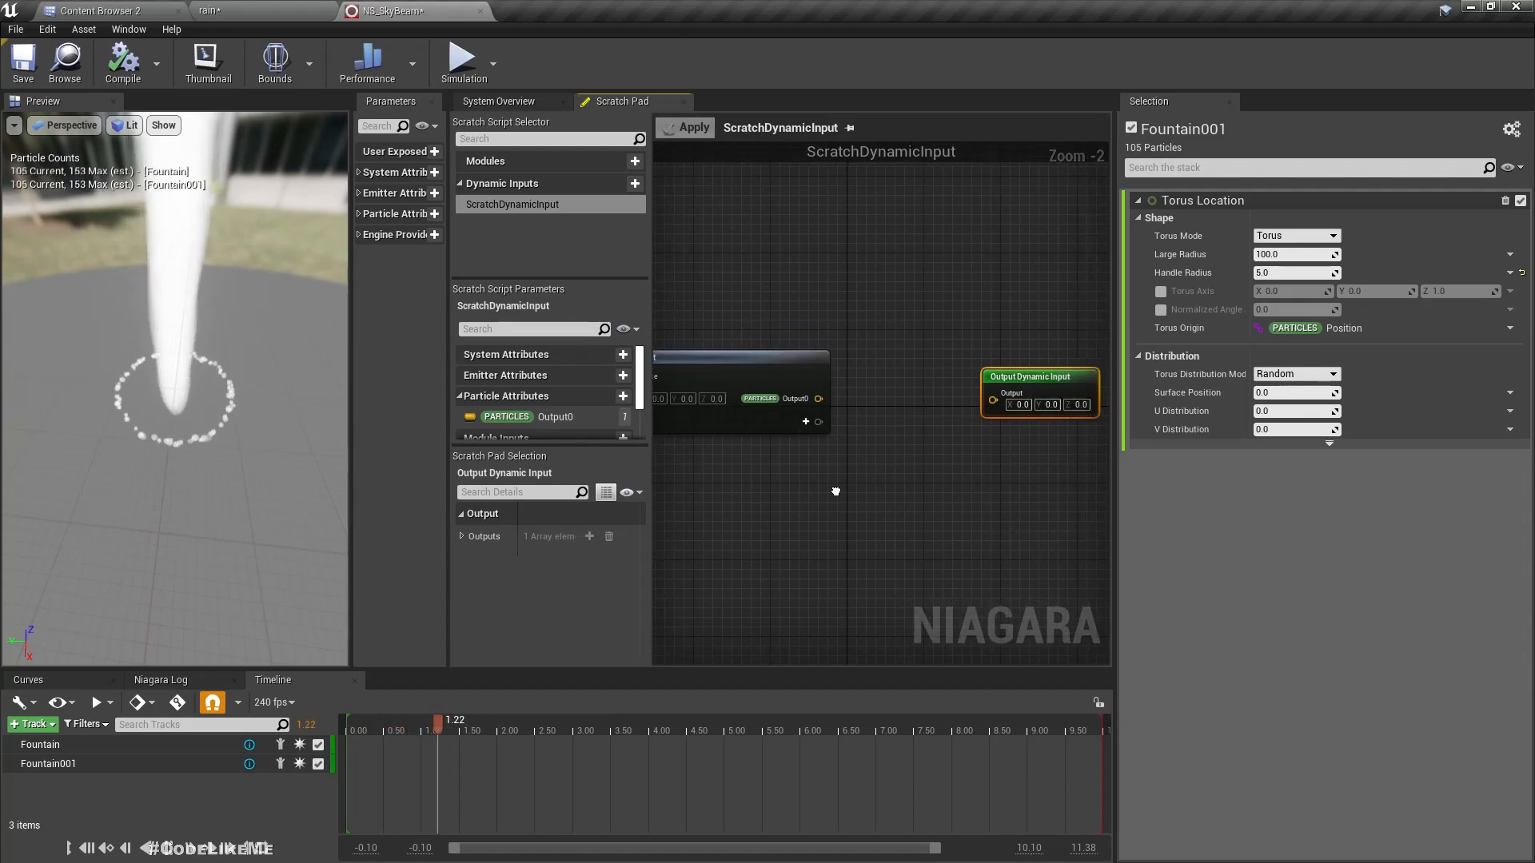
click(762, 427)
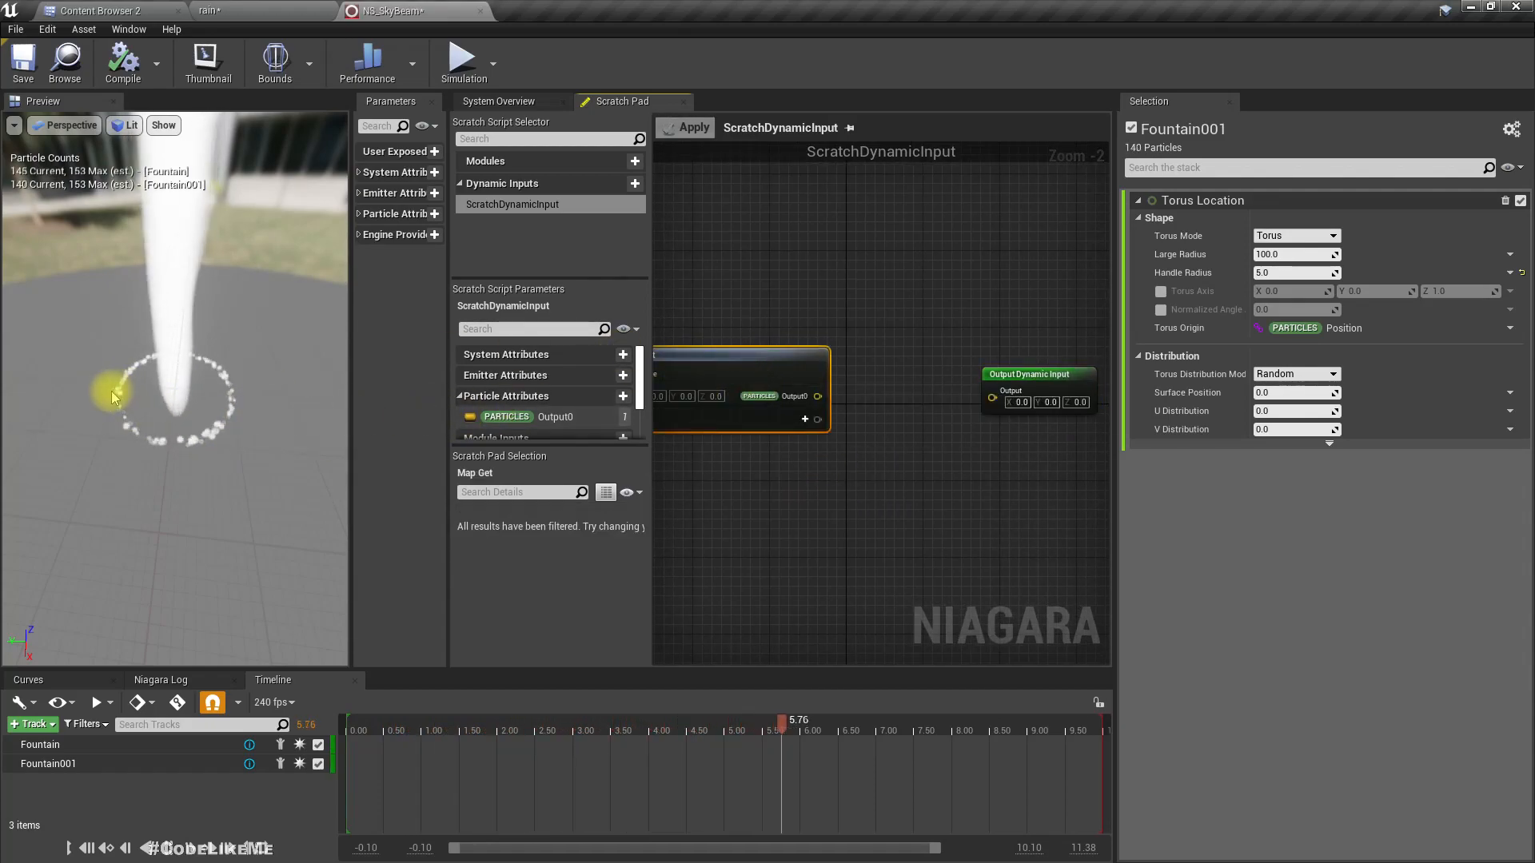
- Add the Particles Position attribute as an output on the Map Get node
right_drag(869, 407, 918, 376)
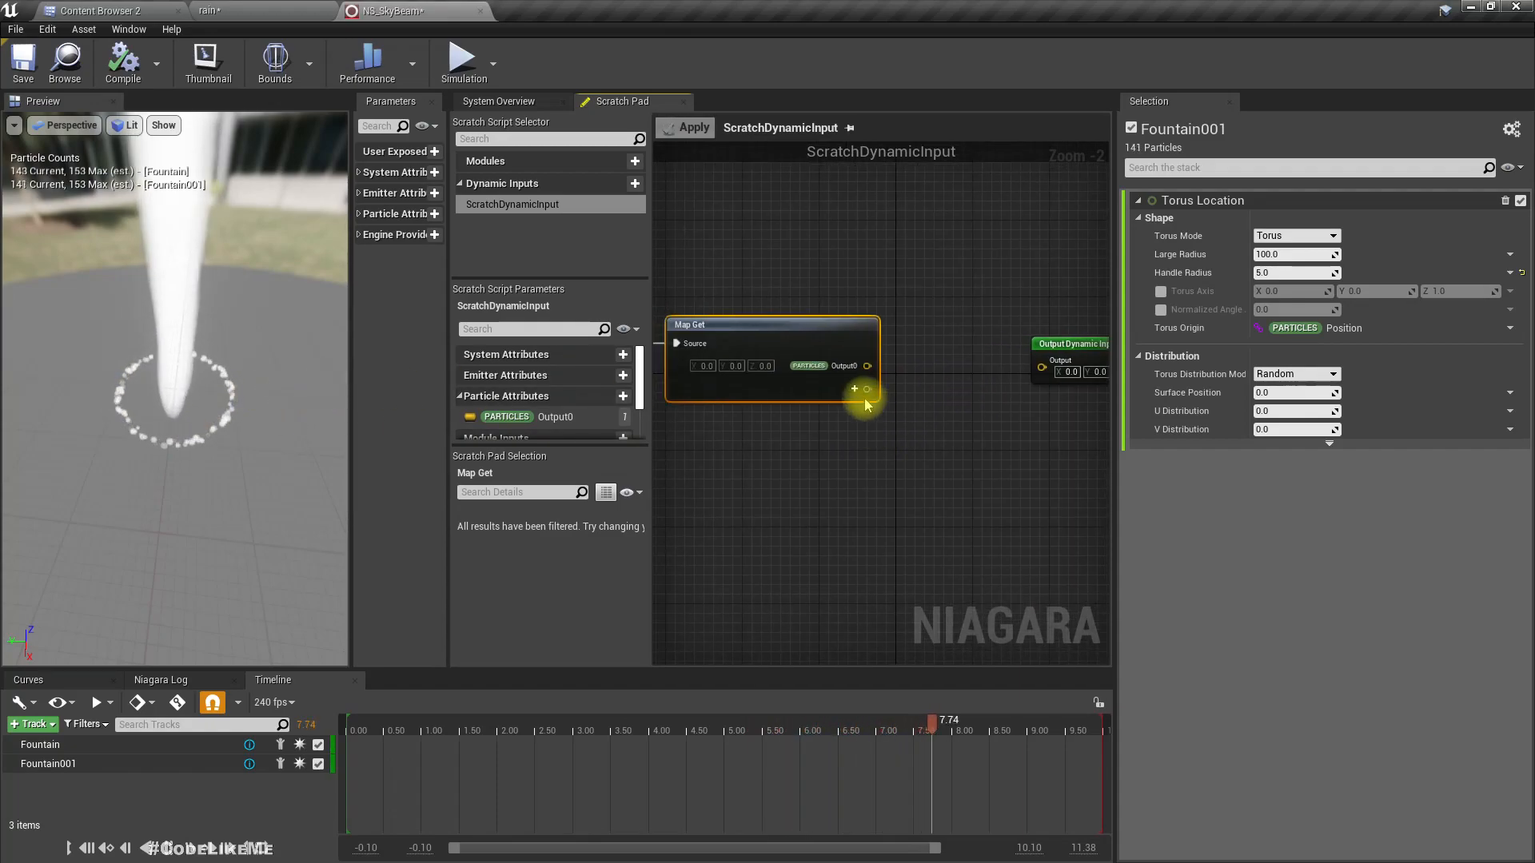
click(867, 390)
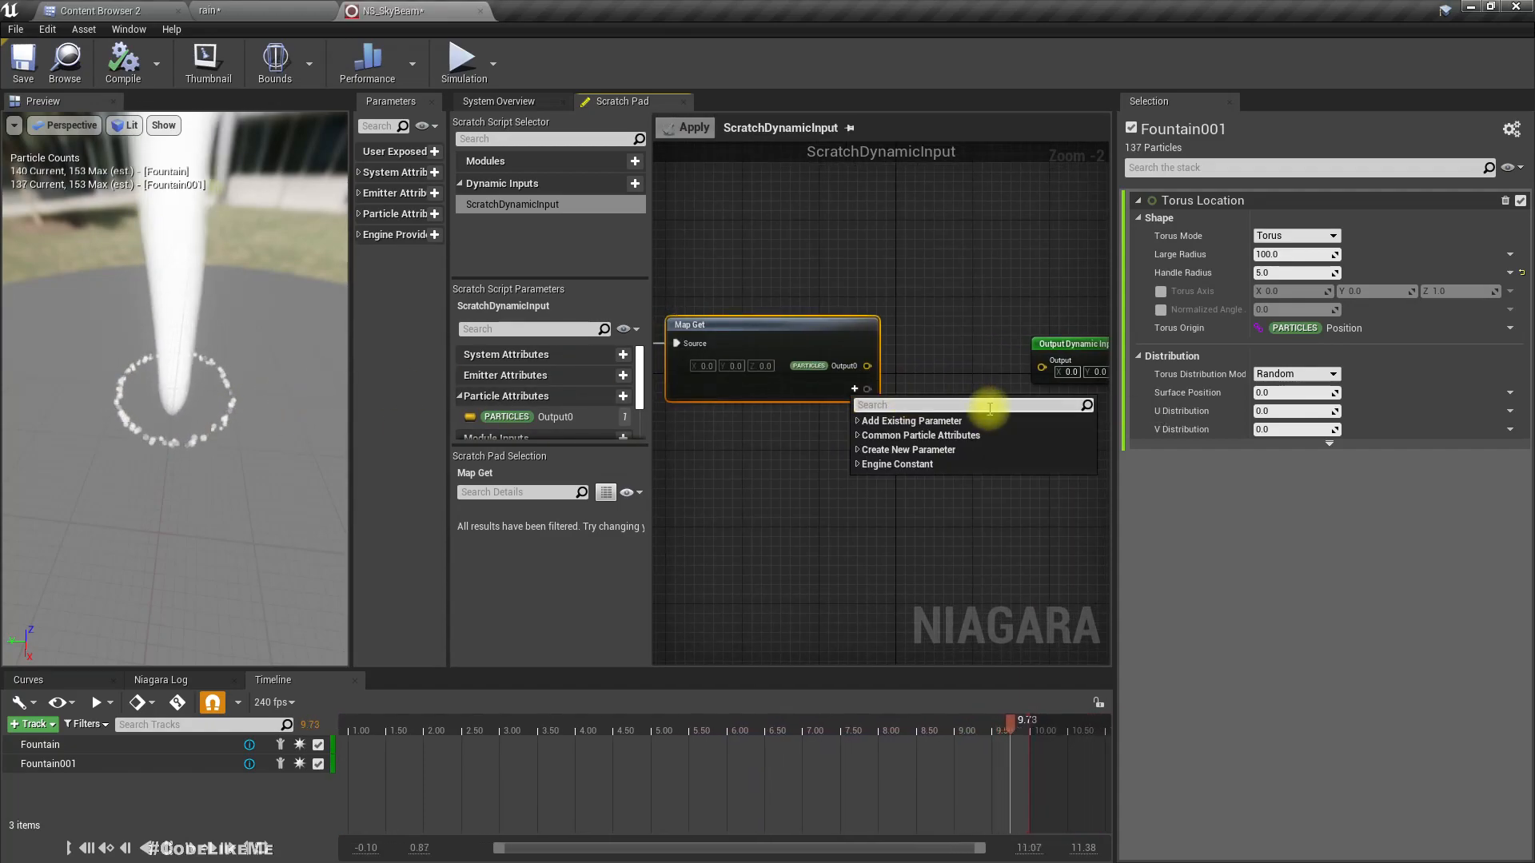
text(par)
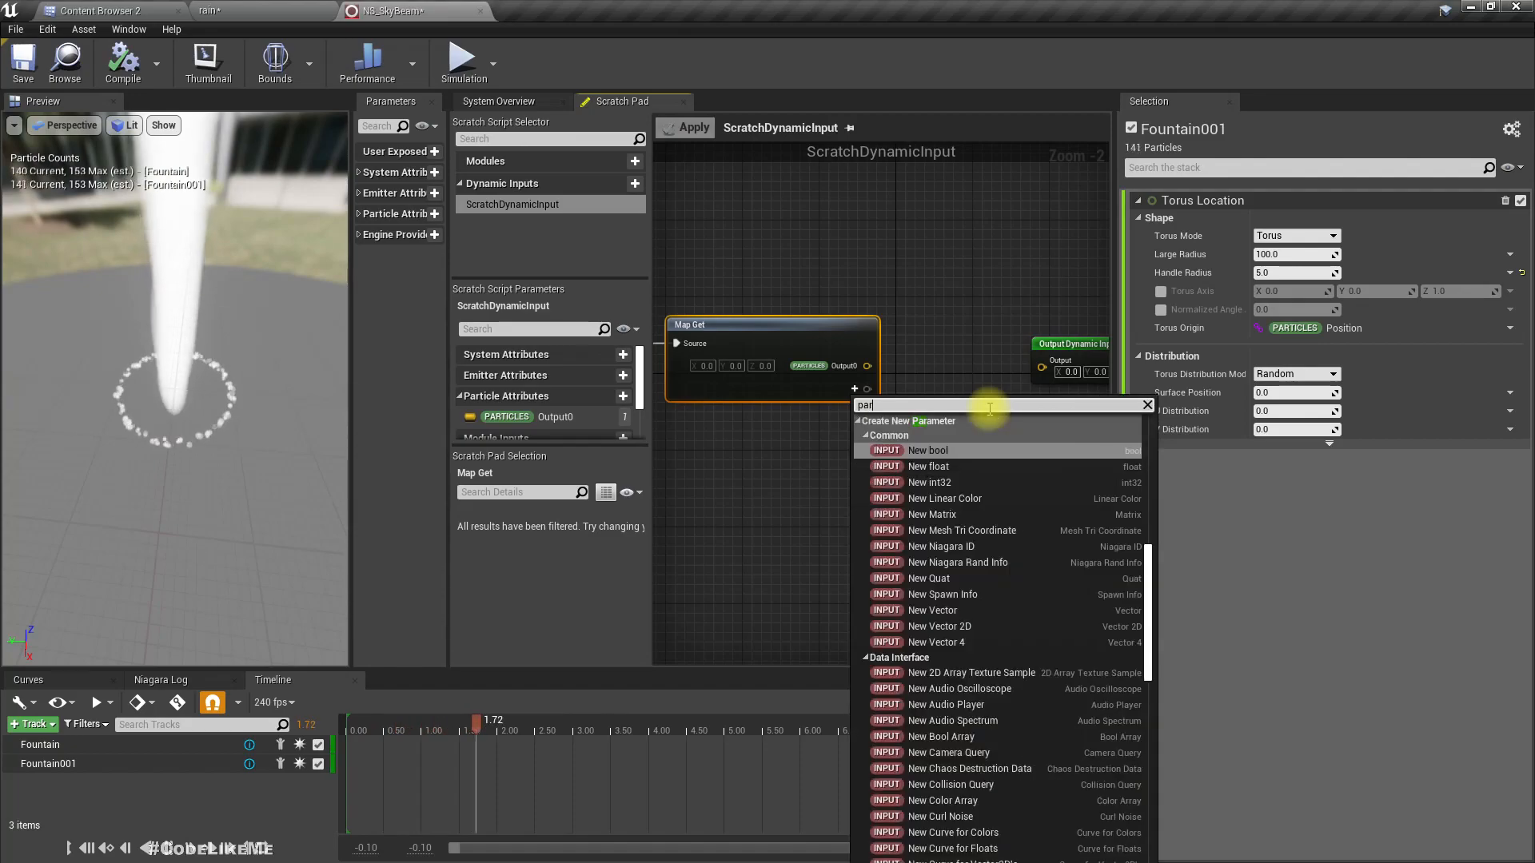
text(ticle pos)
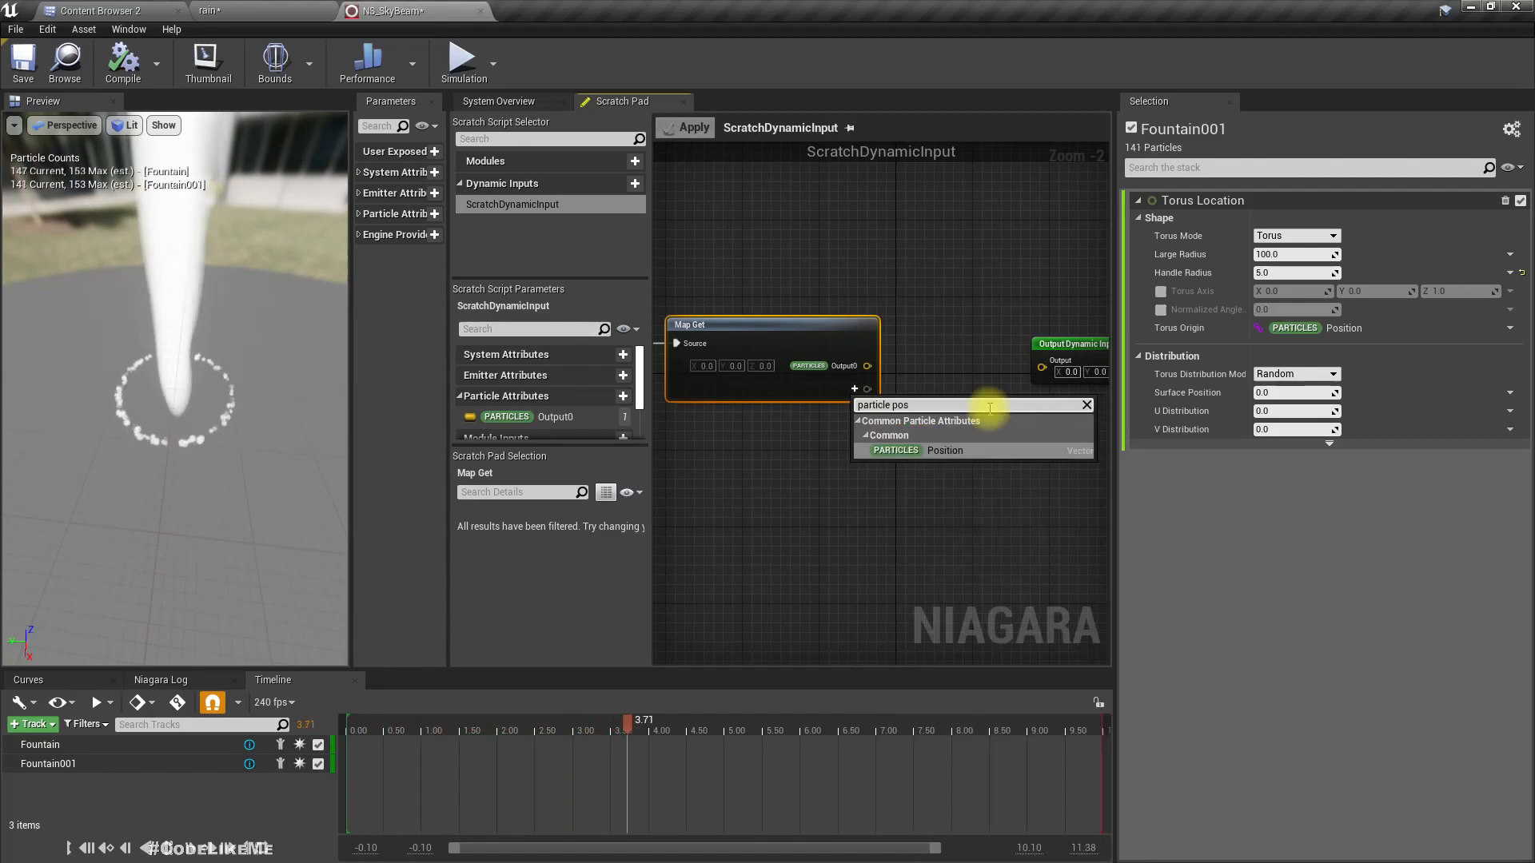
key(Return)
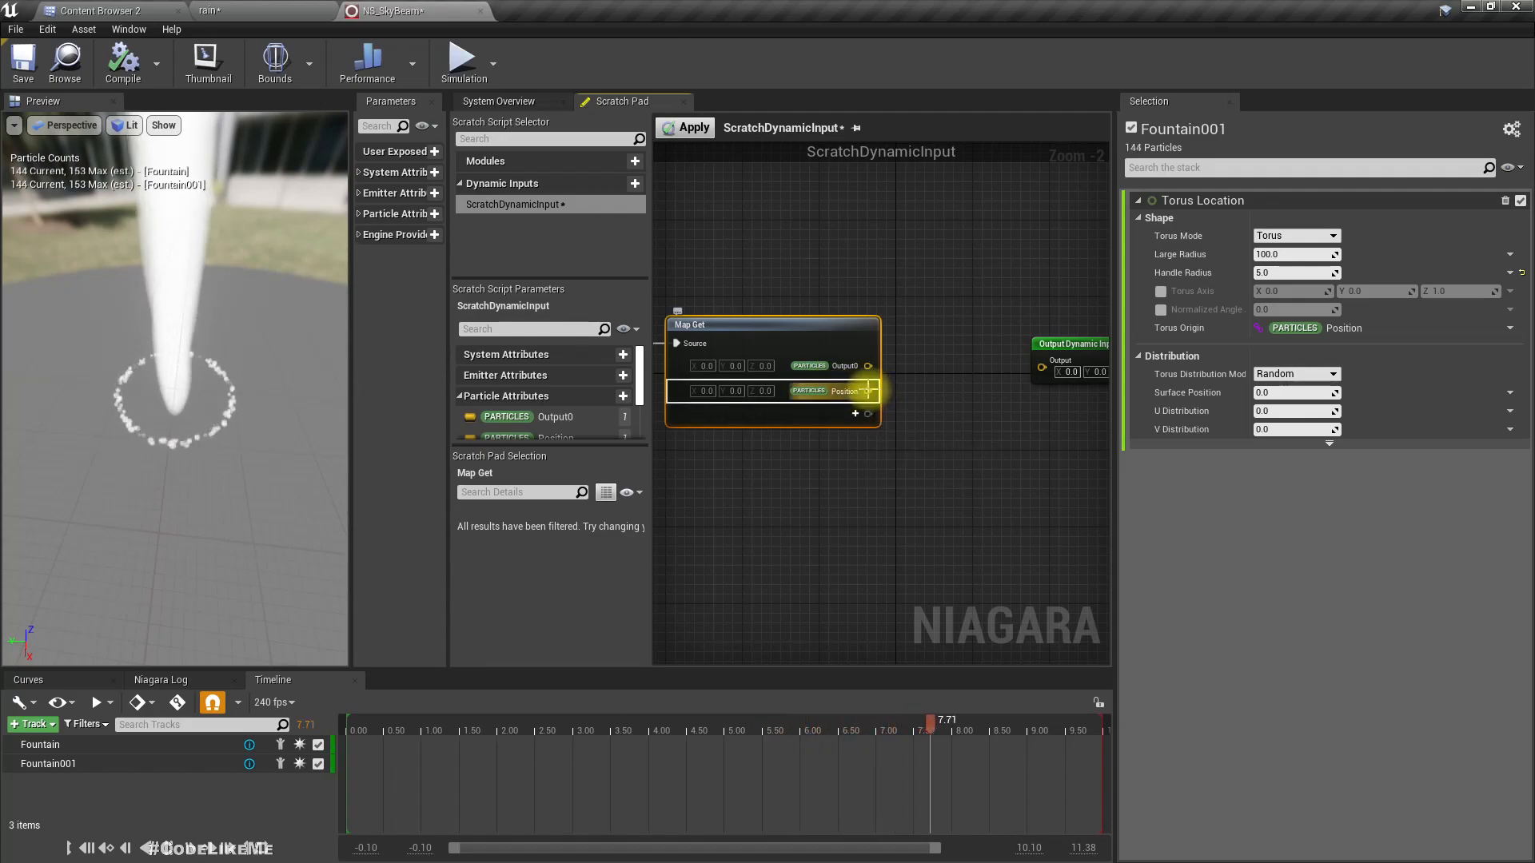
- Add the Engine Owner Position constant as another output on the Map Get node
mouse_move(908, 526)
right_down()
mouse_move(853, 565)
mouse_move(814, 564)
mouse_move(884, 541)
right_up()
click(840, 430)
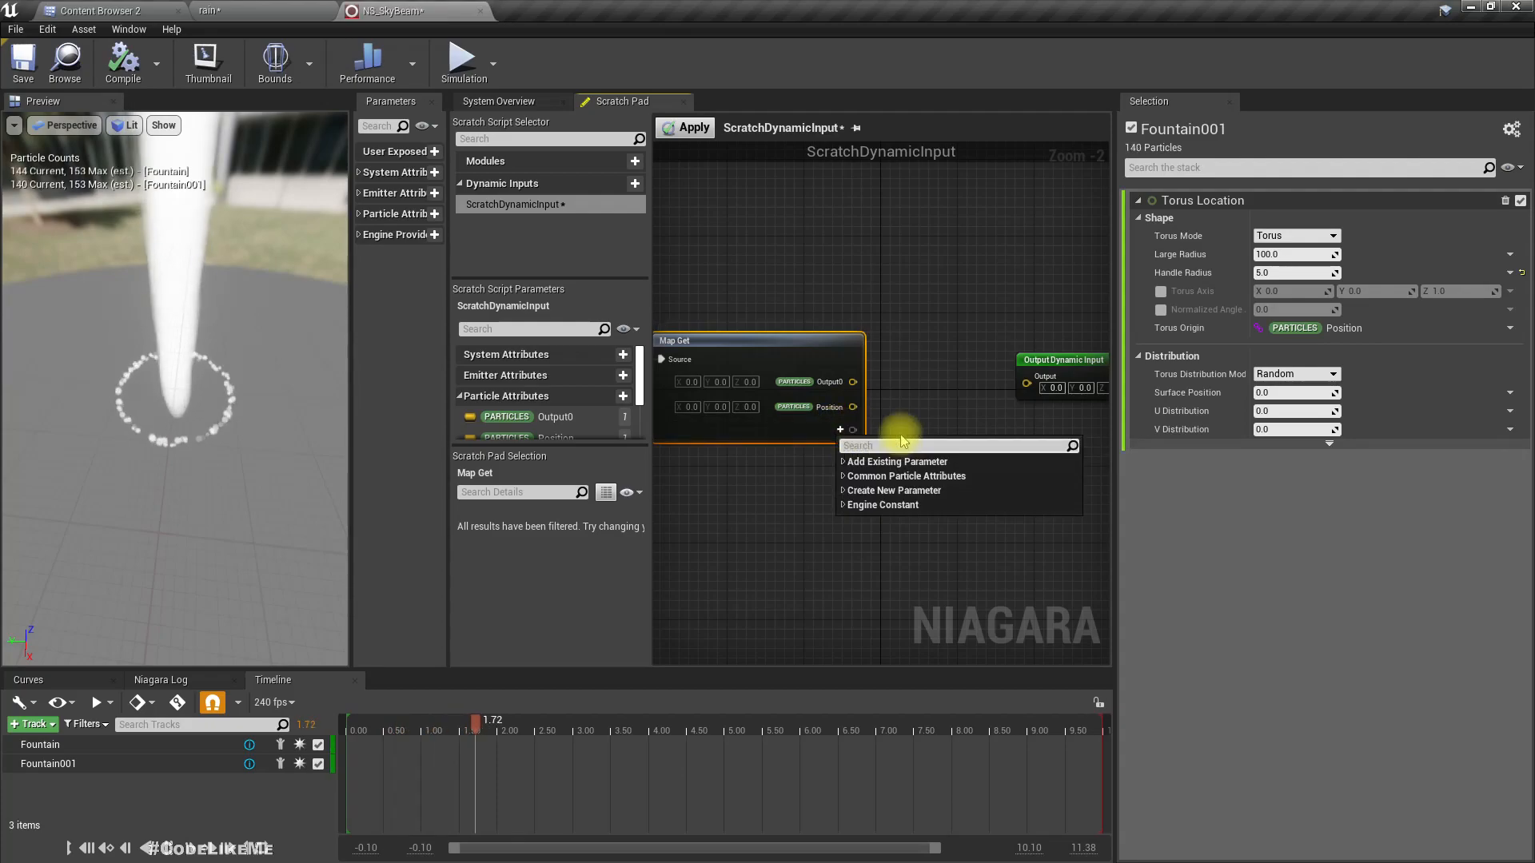
text(ownerpo)
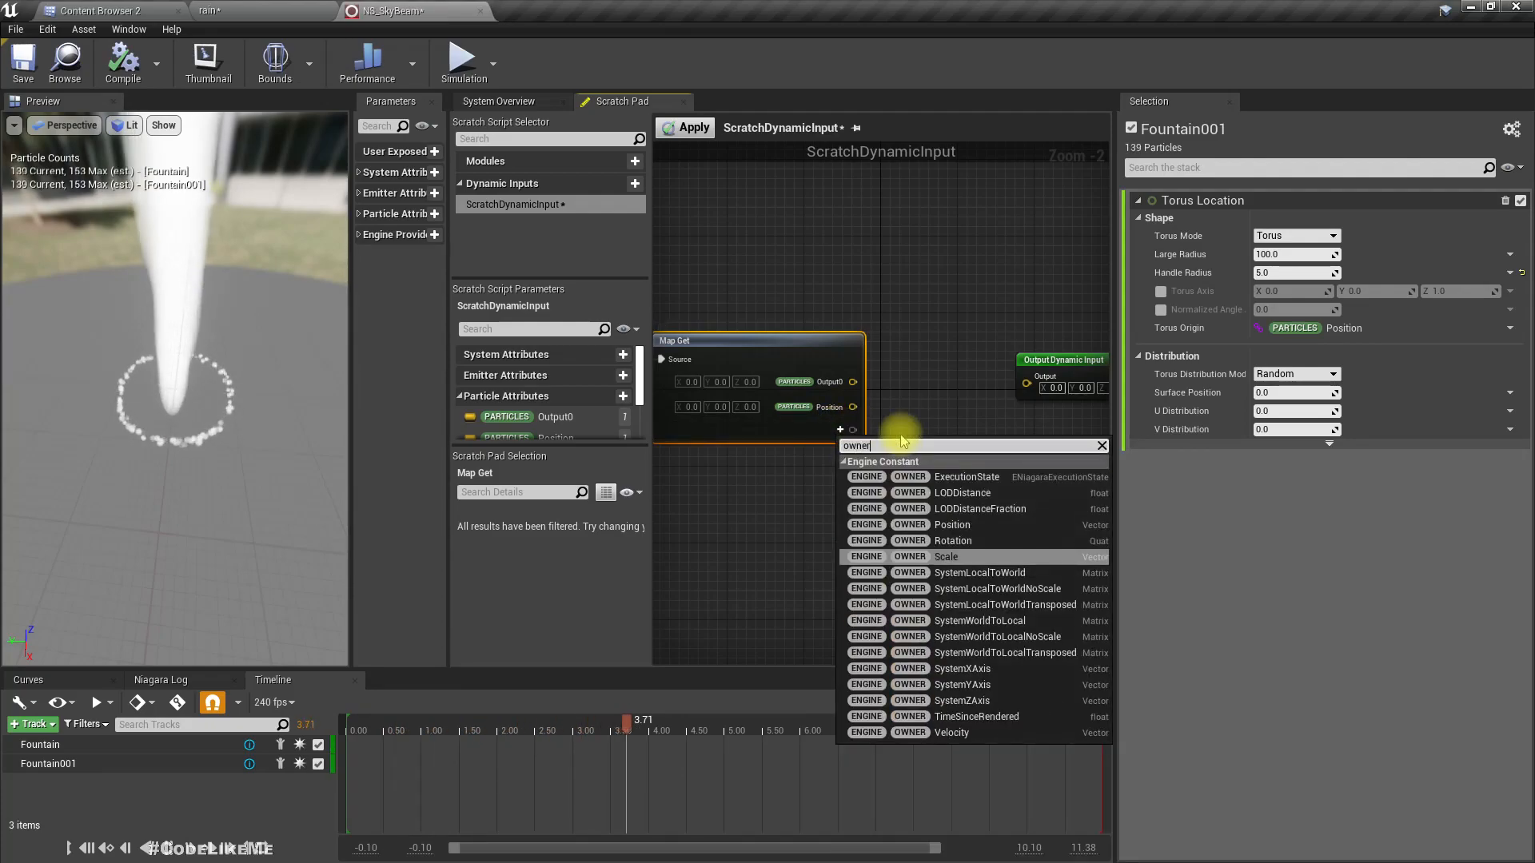
key(BackSpace)
key(BackSpace)
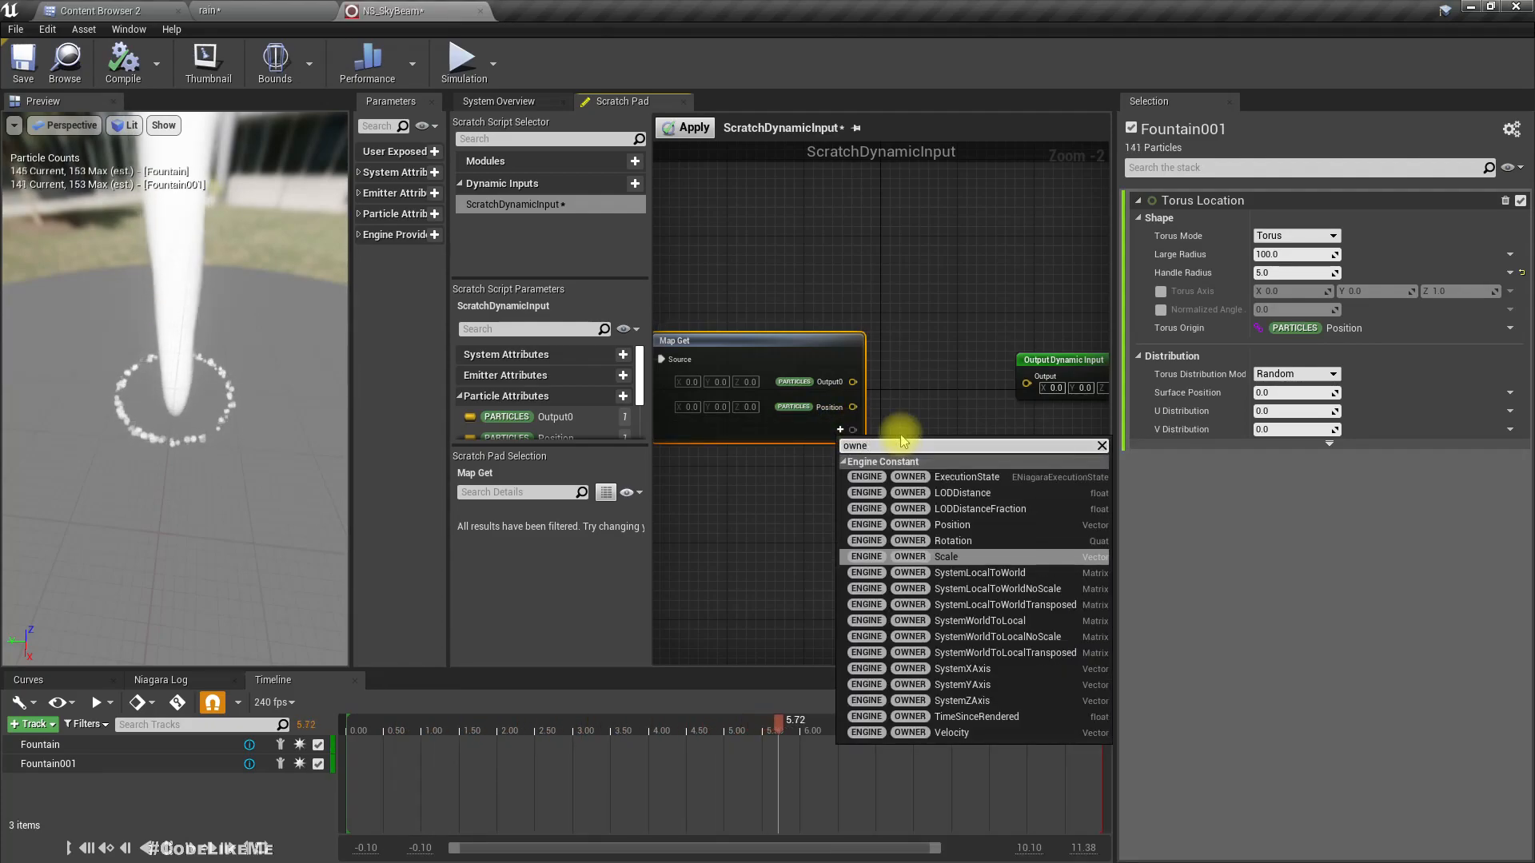
key(Up)
key(Up)
key(Return)
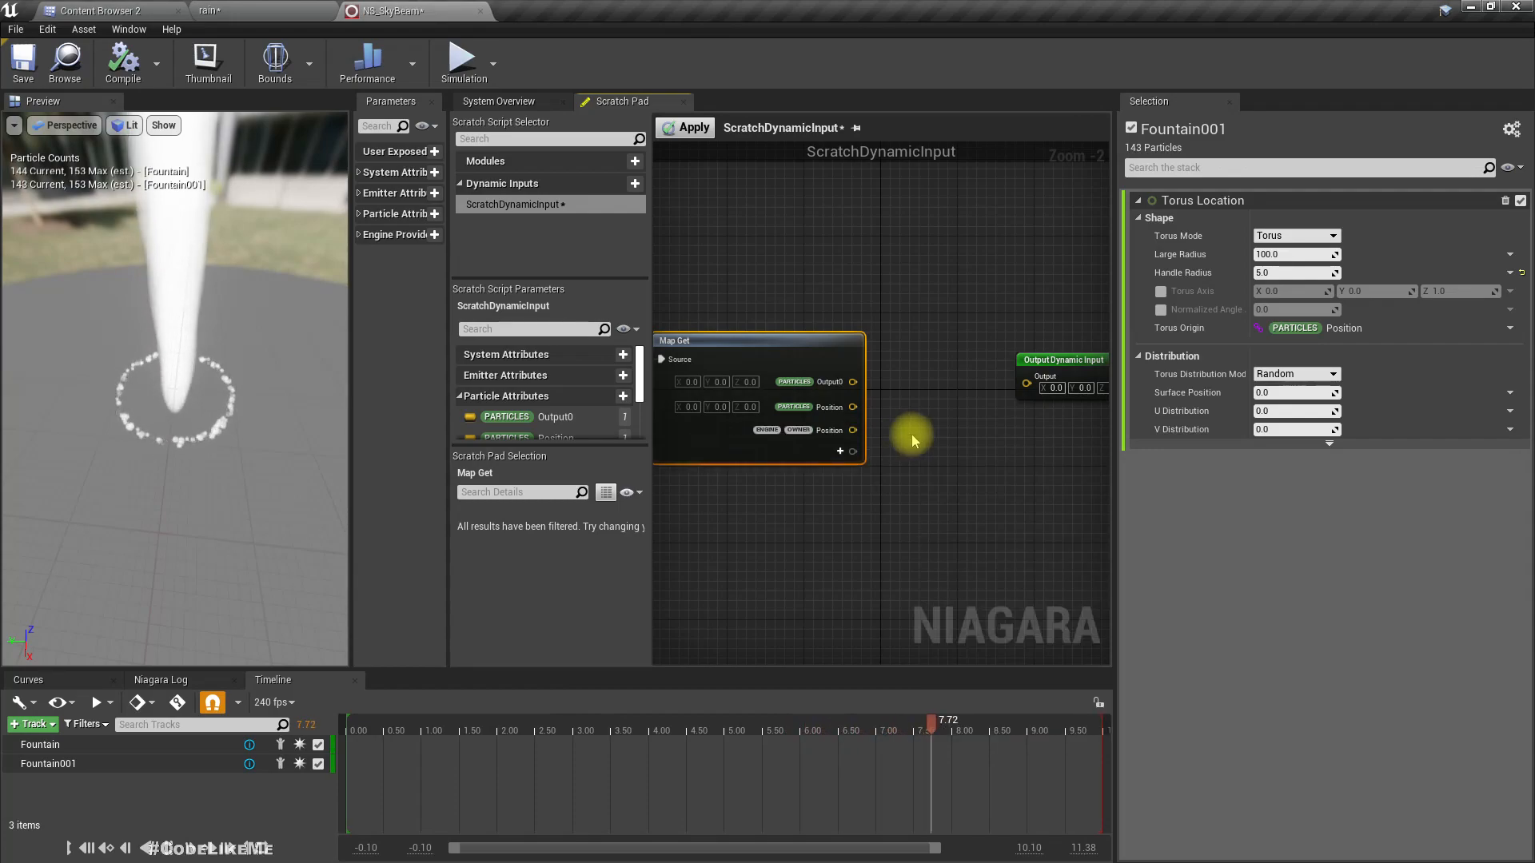
- Subtract Owner Position from Particles Position with a Subtract node, and shift the Output Dynamic Input node farther away from it
drag(855, 408, 929, 474)
text(subtract)
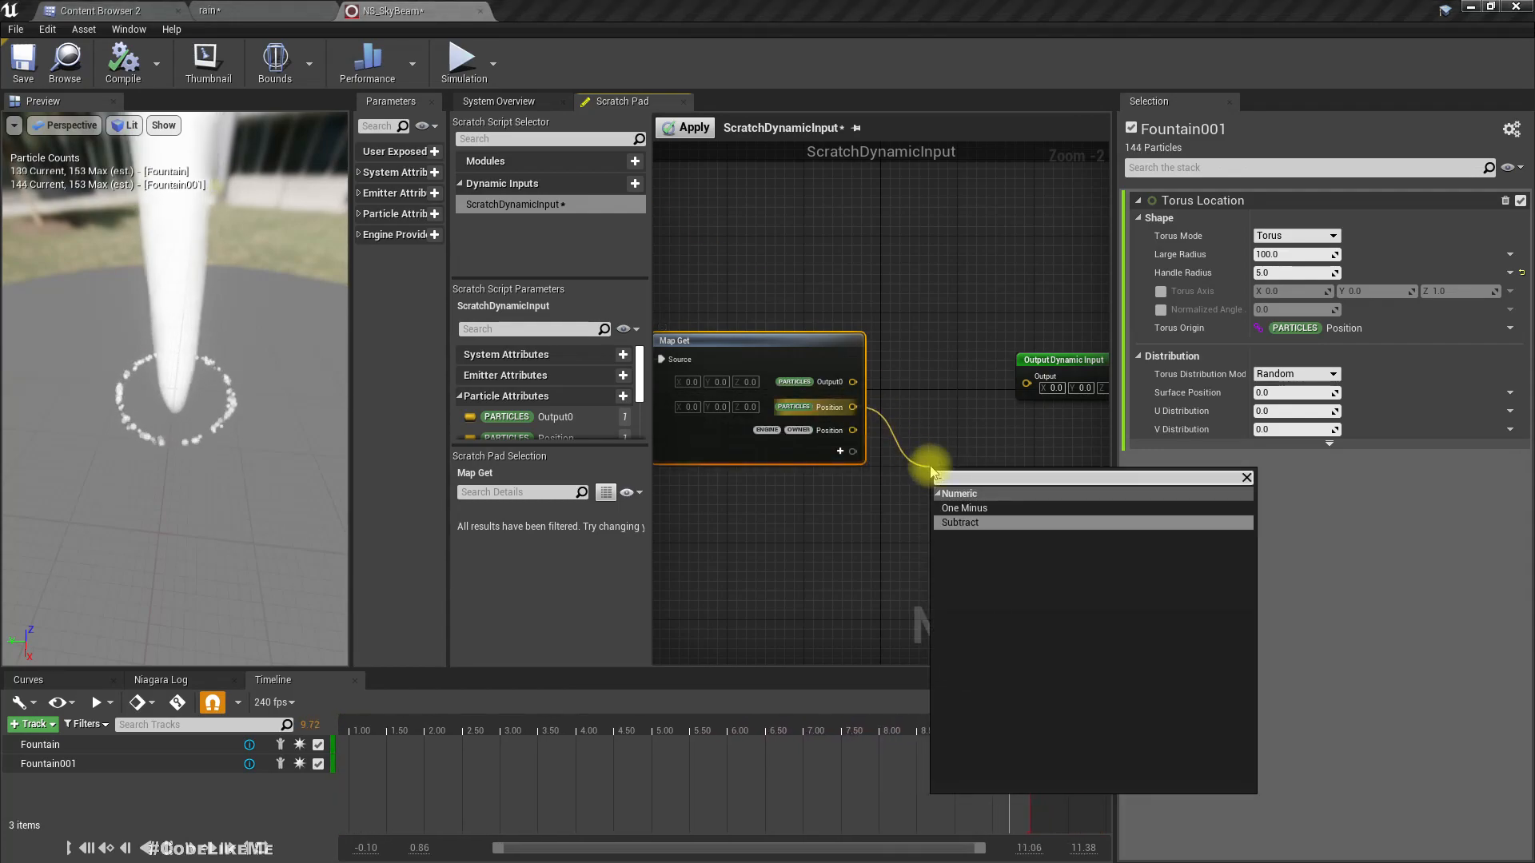
key(Return)
drag(853, 430, 923, 506)
right_drag(909, 573, 789, 572)
drag(955, 369, 1079, 372)
right_drag(1078, 377, 1019, 282)
drag(819, 394, 877, 444)
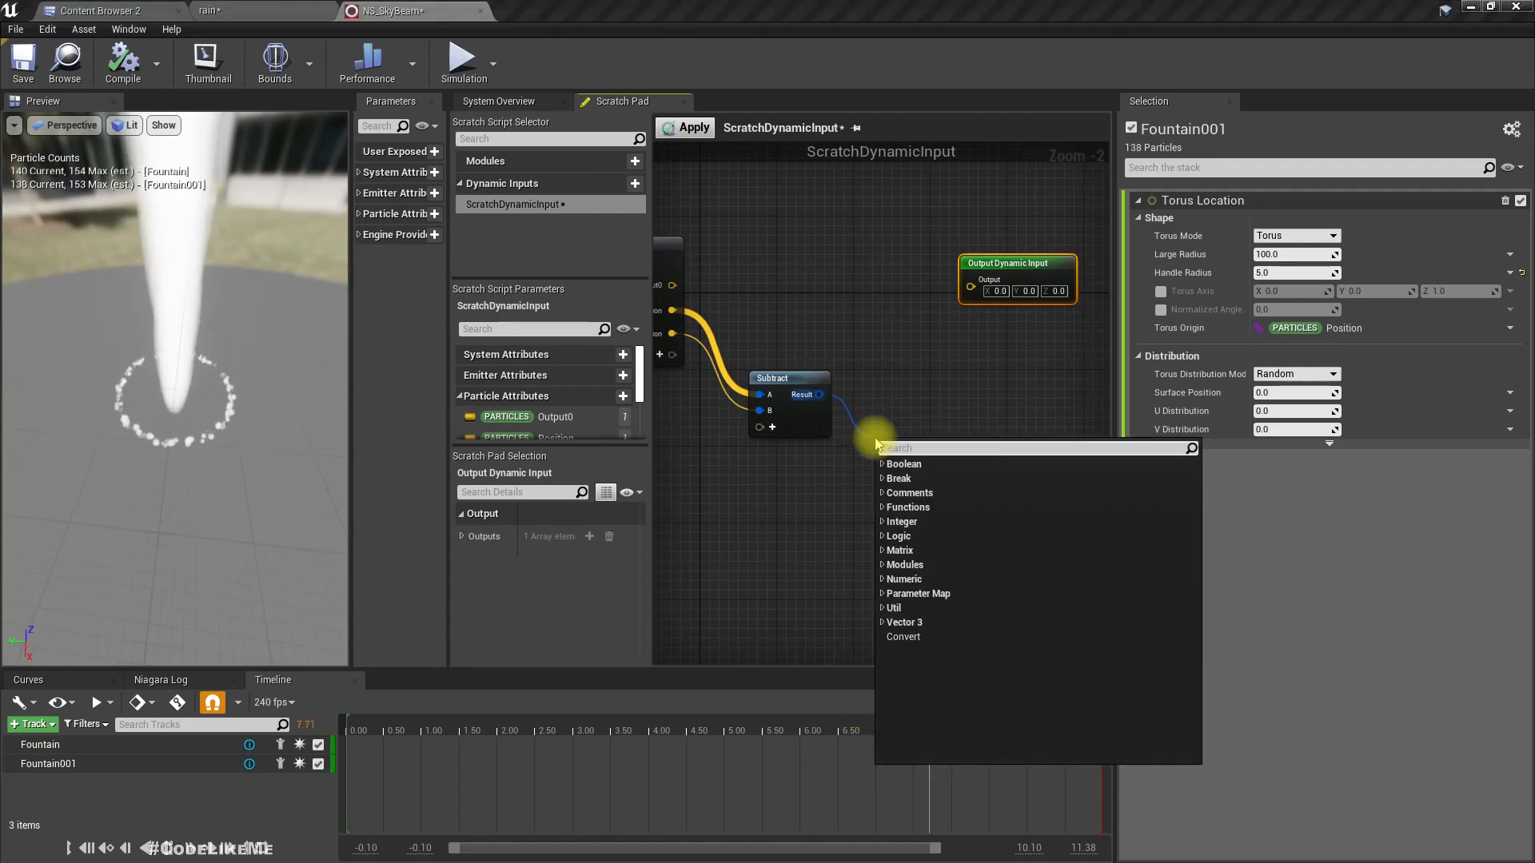
text(brea)
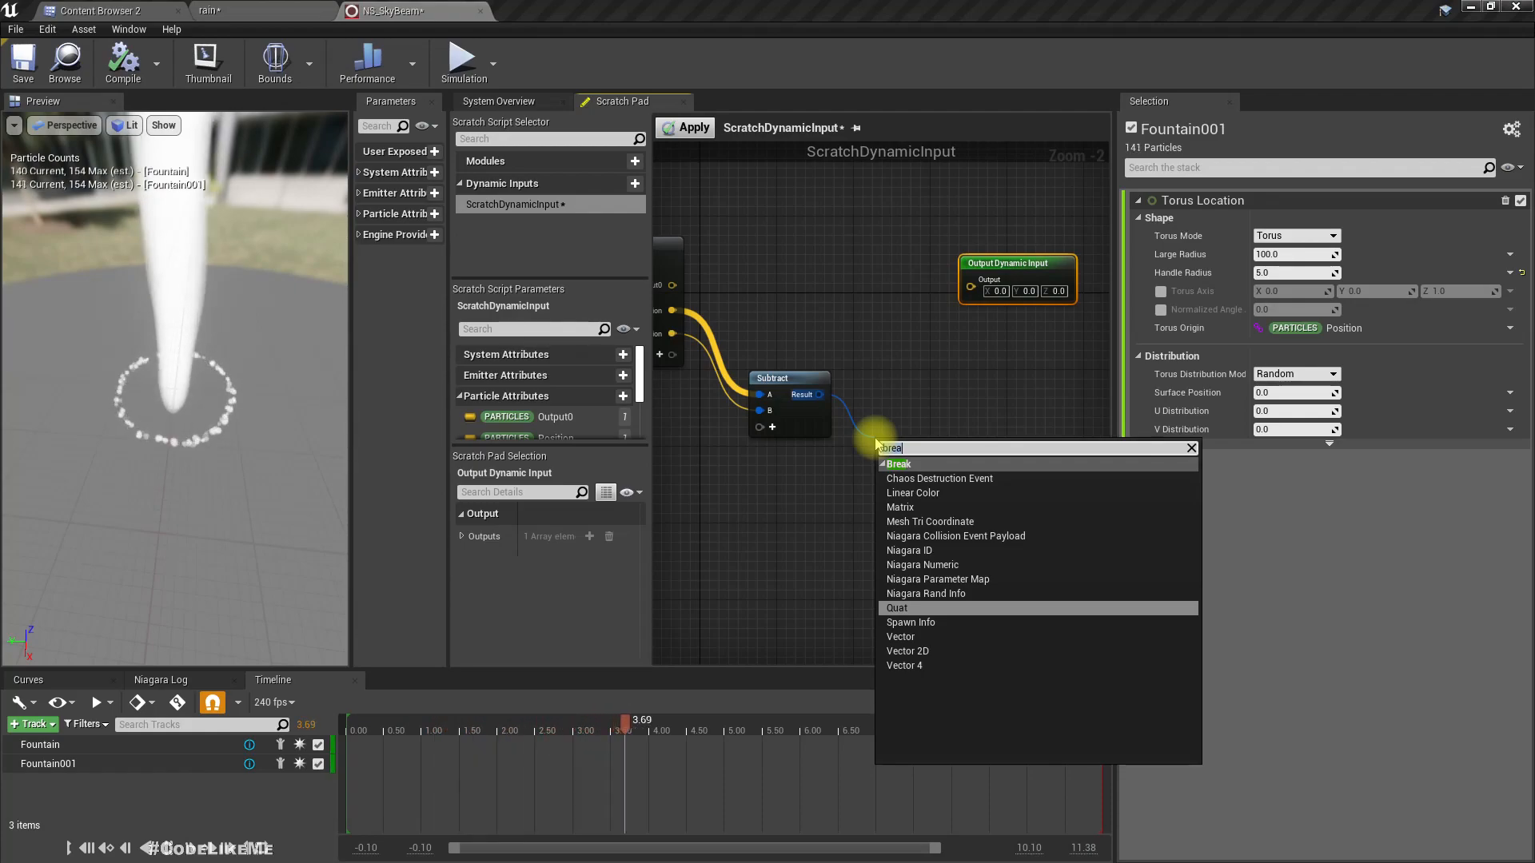
click(874, 363)
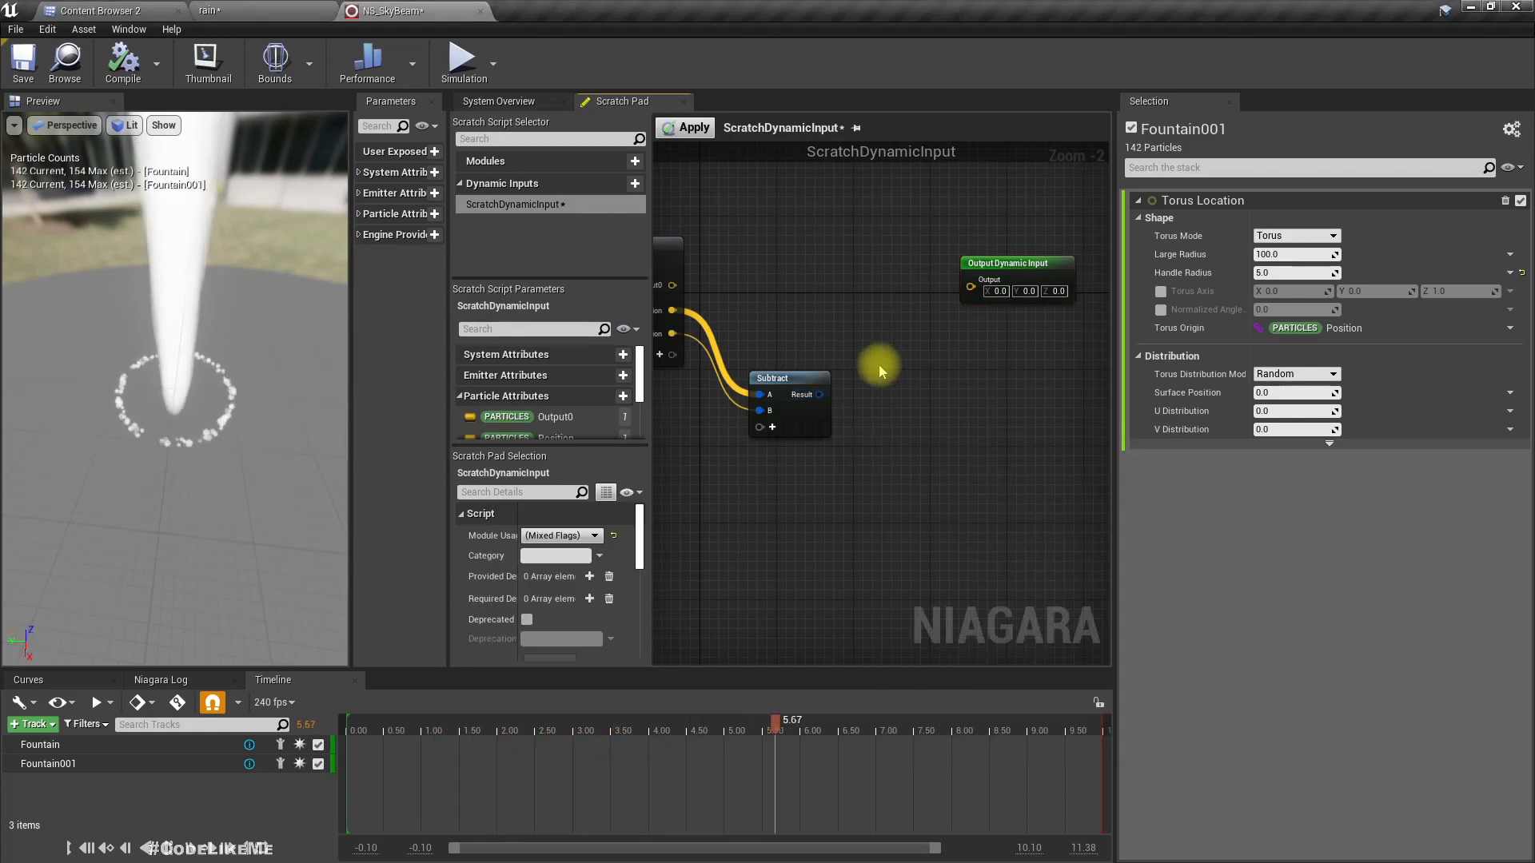
- Split the Subtract result into its components with a Break Vector node
right_drag(877, 365, 915, 380)
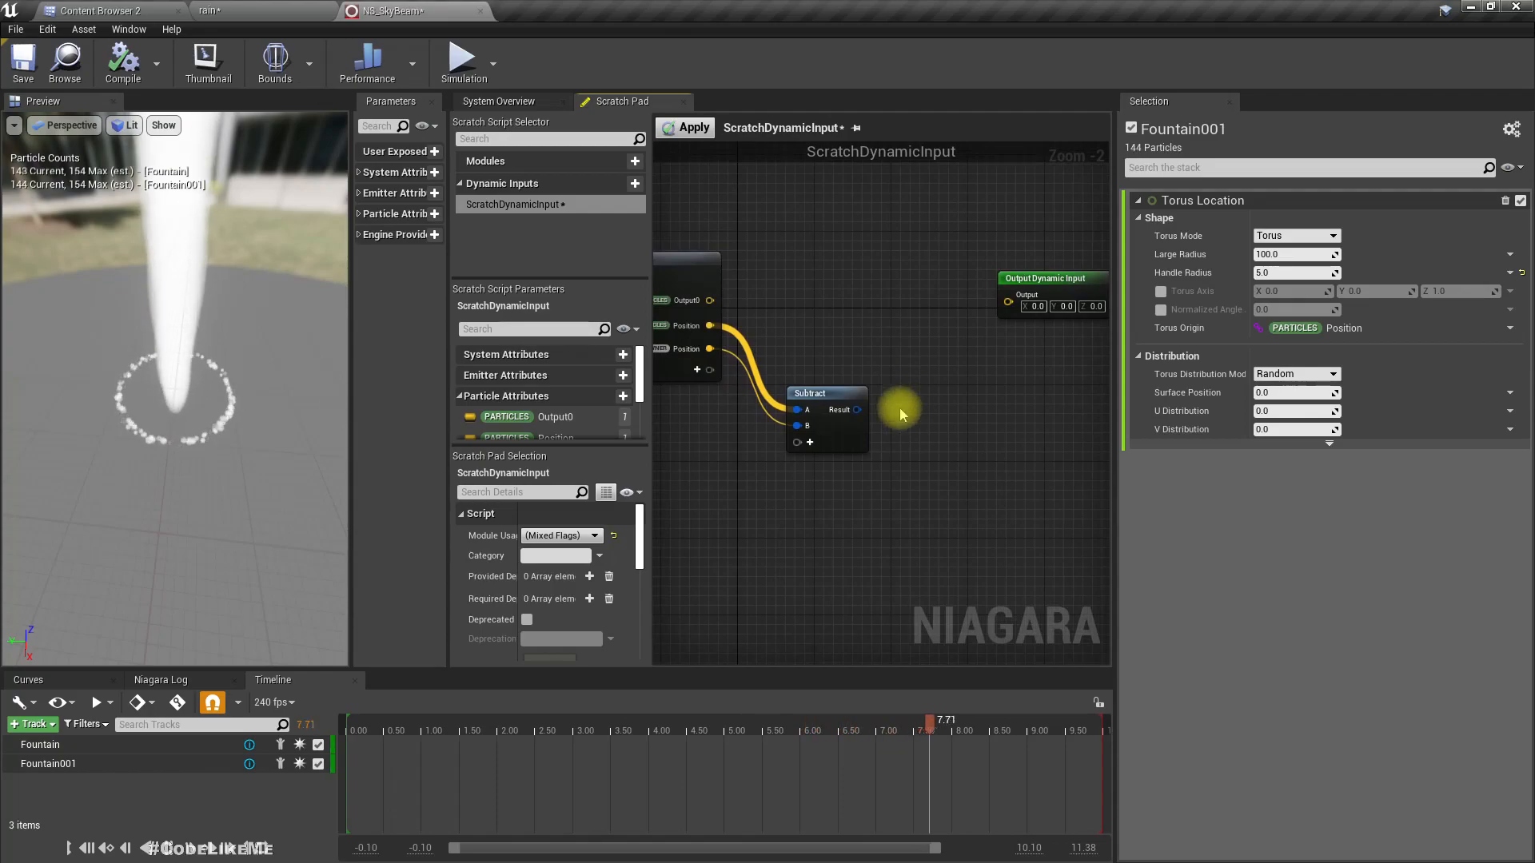
drag(857, 410, 913, 433)
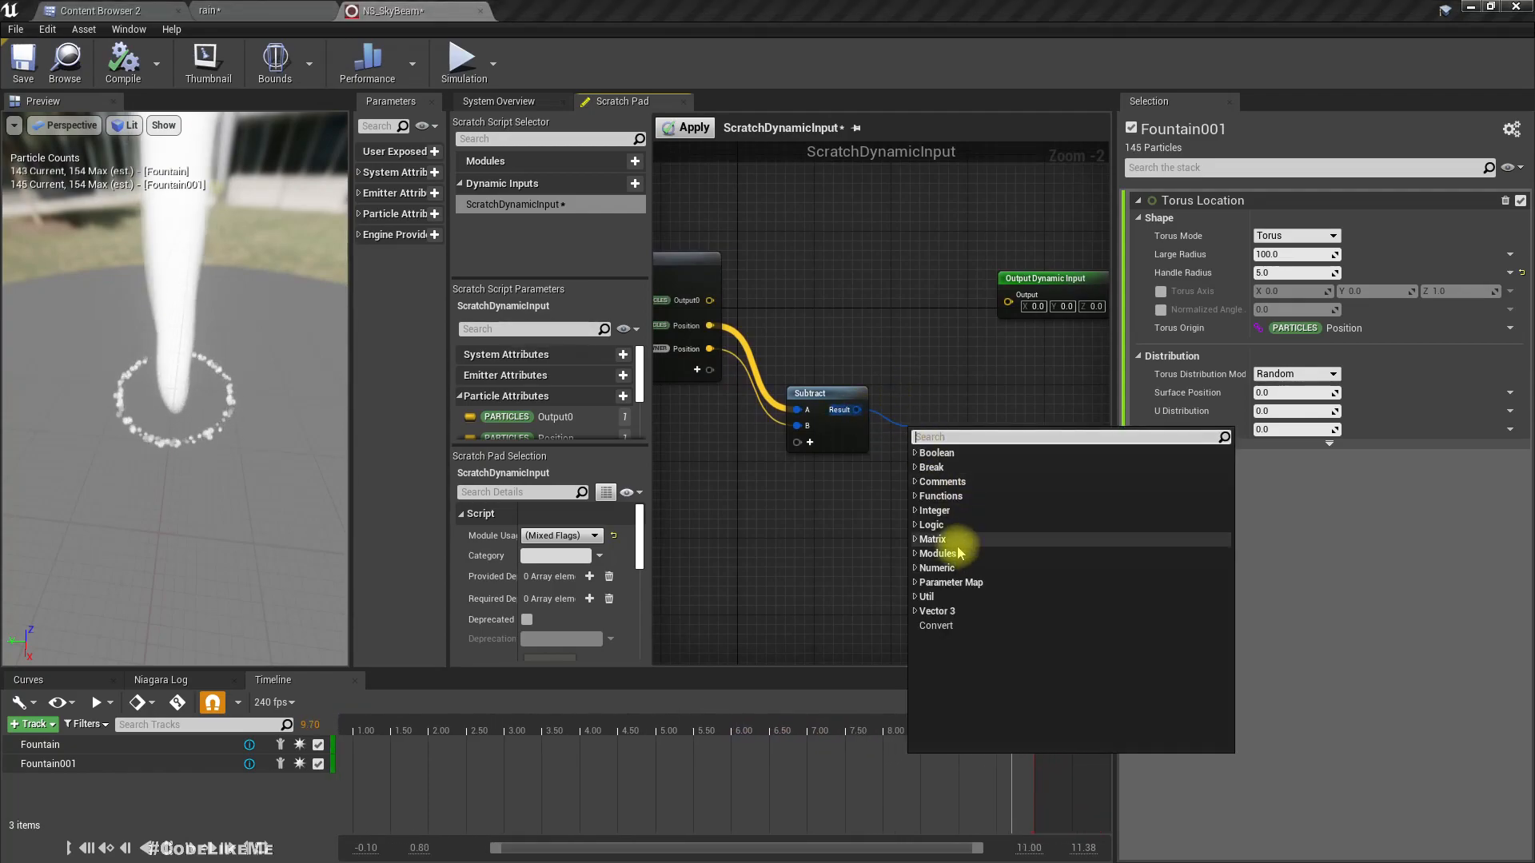
text(vect)
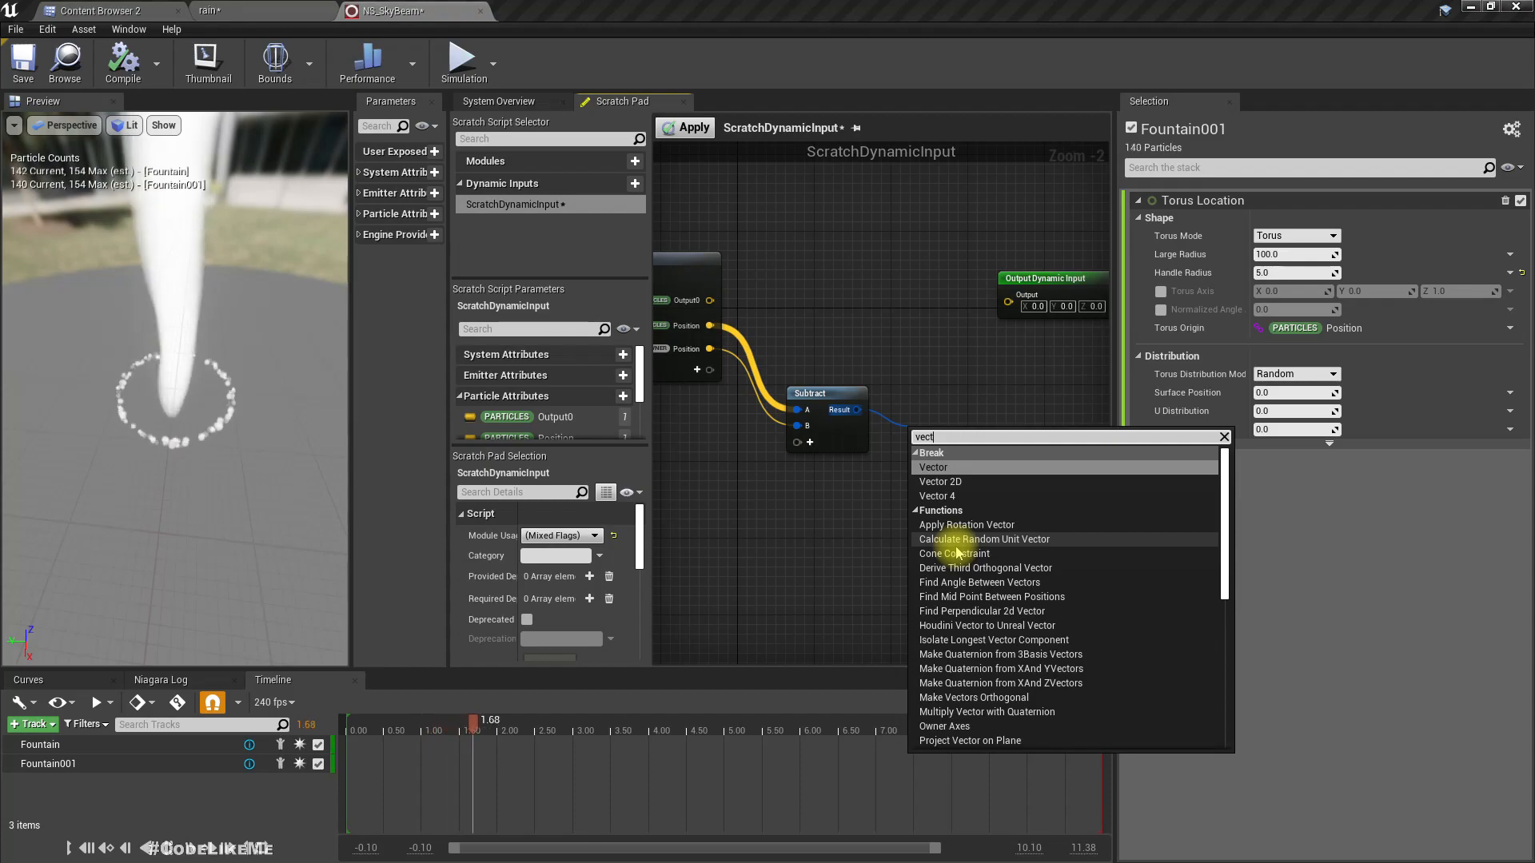
key(Return)
scroll(760, 631, down, 3)
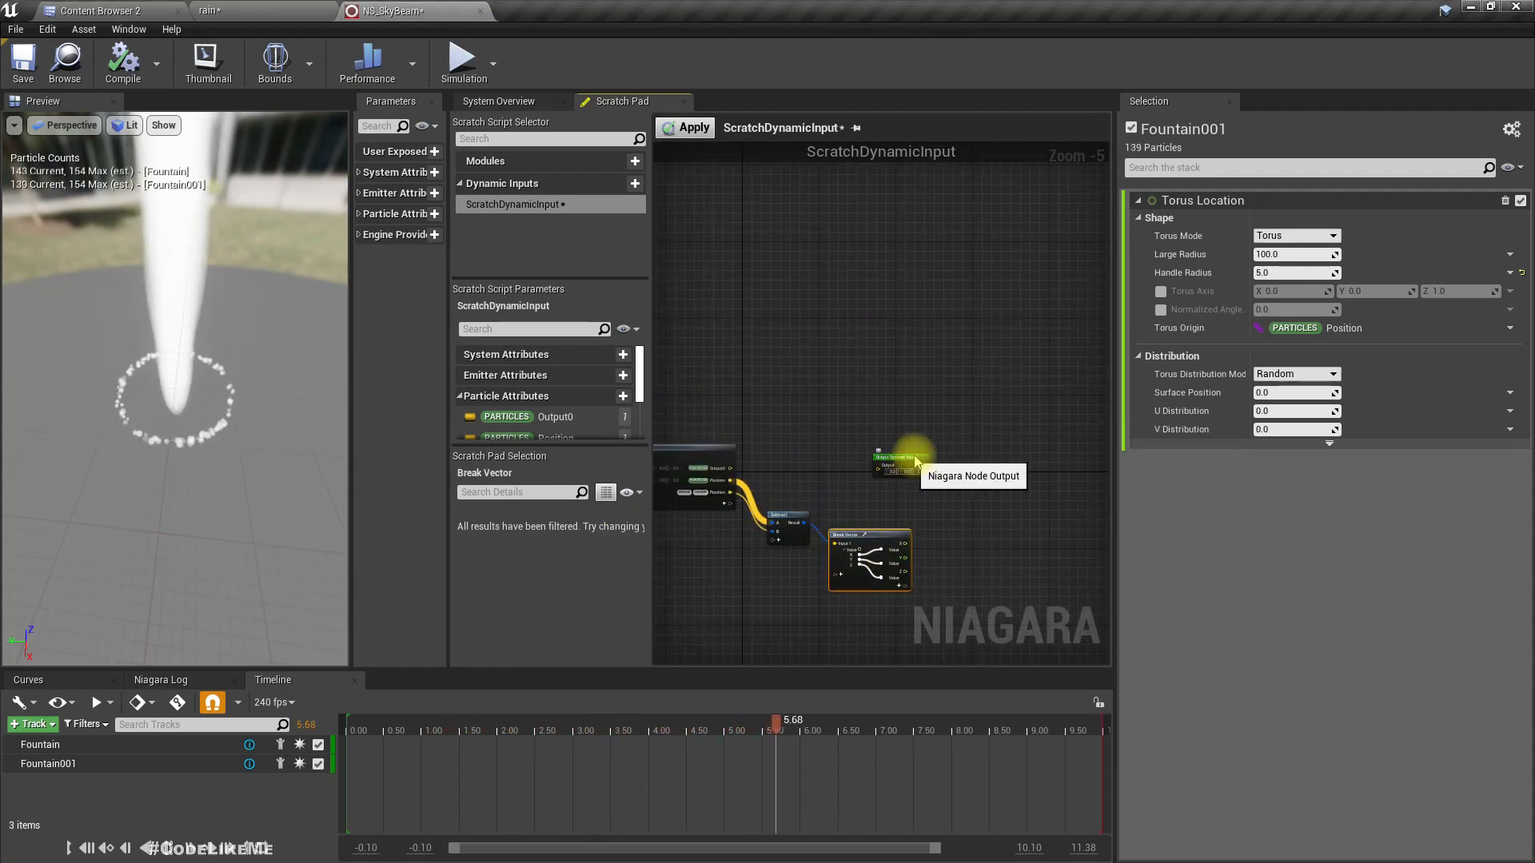
- Move the Output Dynamic Input node beyond Break Vector and feed its Output from a new Make Vector node
drag(904, 462, 1047, 456)
scroll(957, 374, up, 3)
drag(954, 213, 956, 315)
text(make vector)
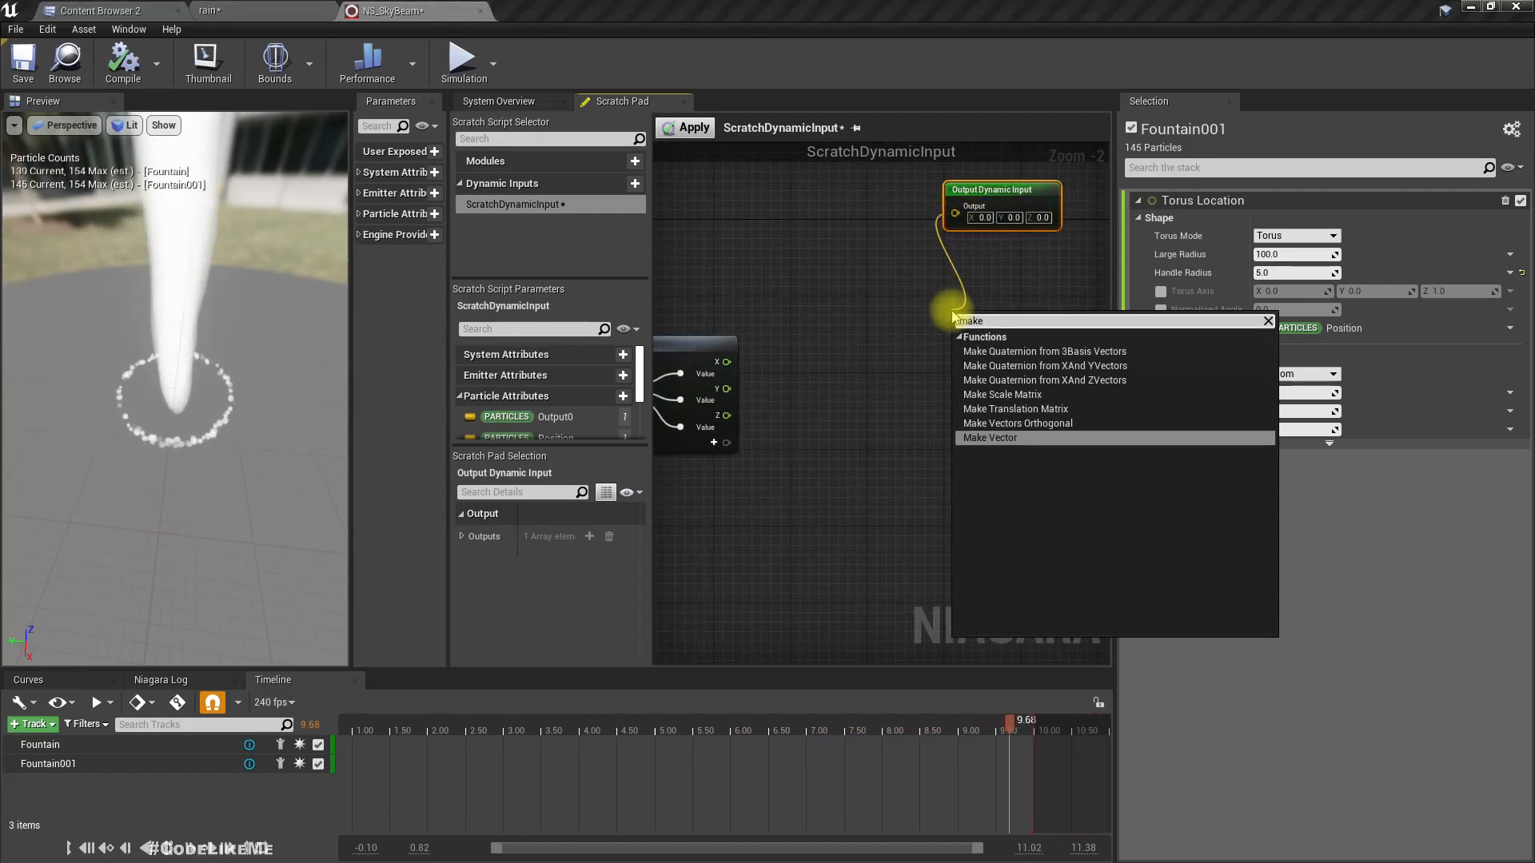
key(Return)
- Connect Break Vector's X to Make Vector's Y and its Y to Make Vector's X, apply the script and check the preview
right_drag(784, 381, 841, 441)
mouse_move(784, 422)
mouse_down()
mouse_move(974, 424)
mouse_move(785, 450)
mouse_up()
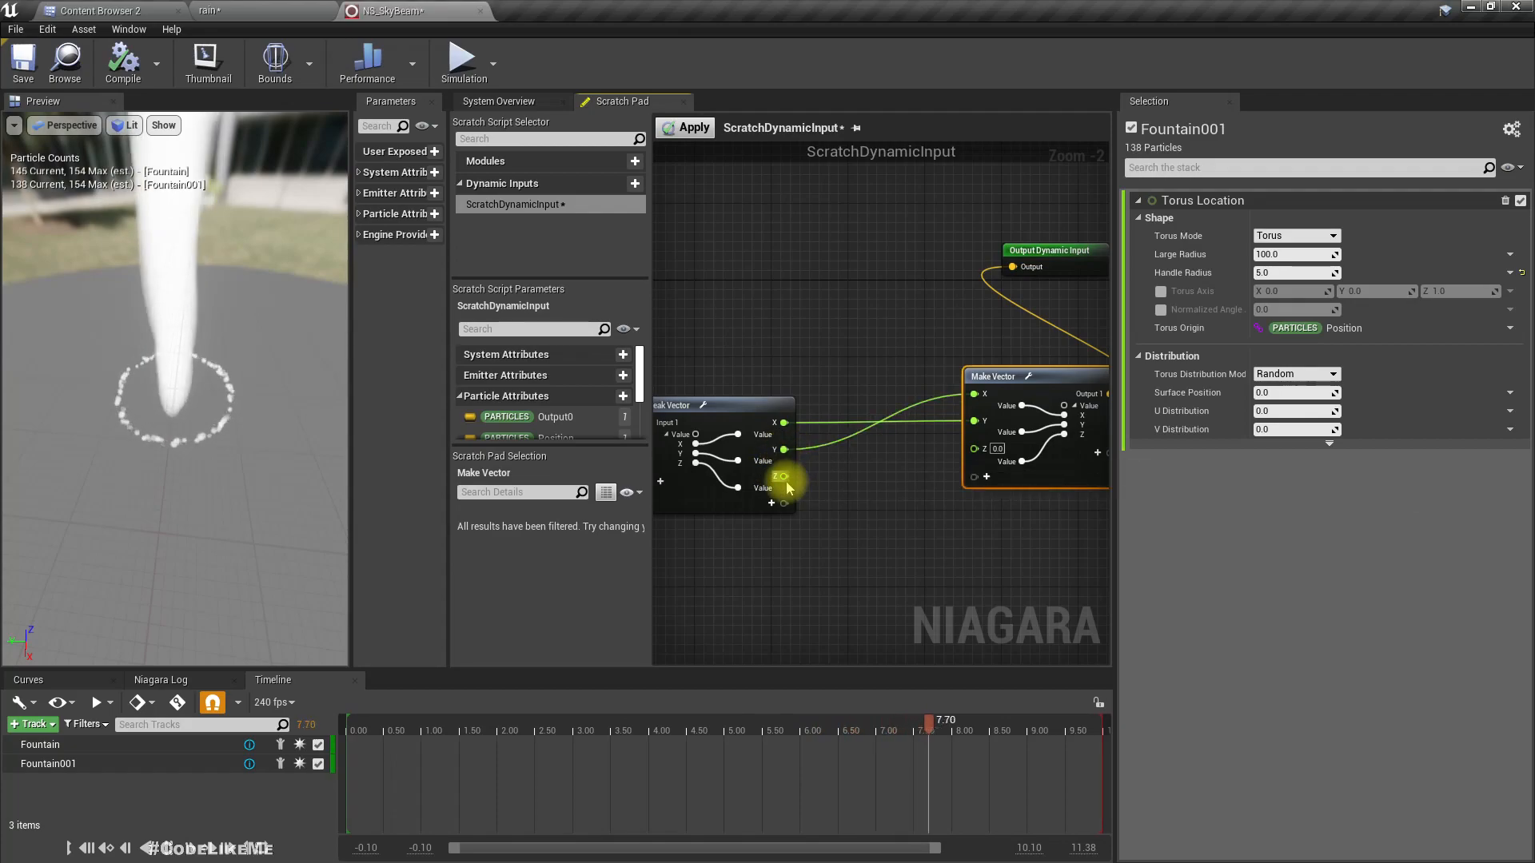
drag(1025, 376, 978, 395)
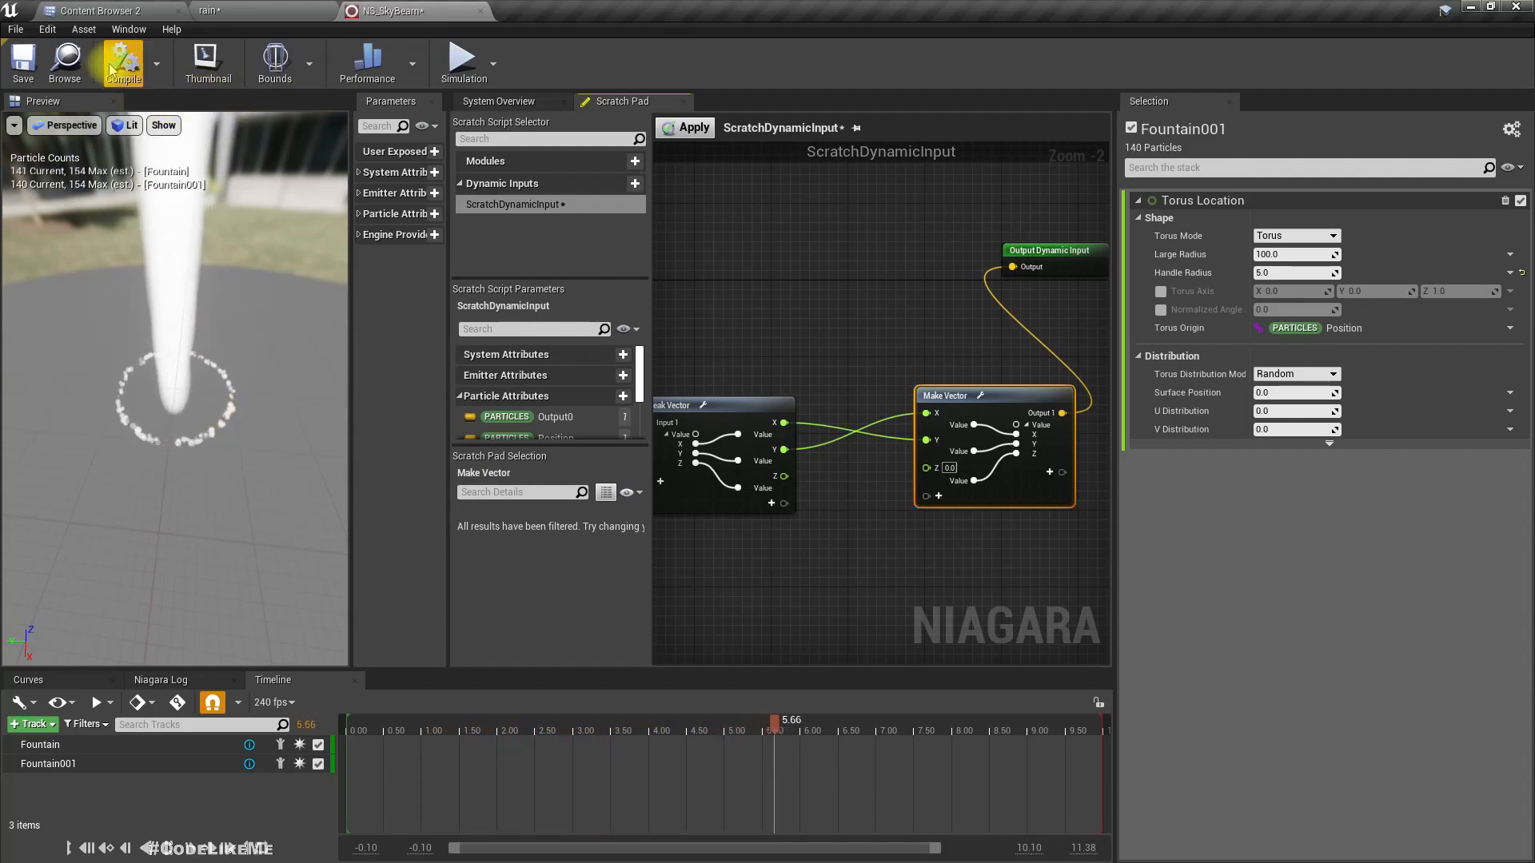
click(686, 128)
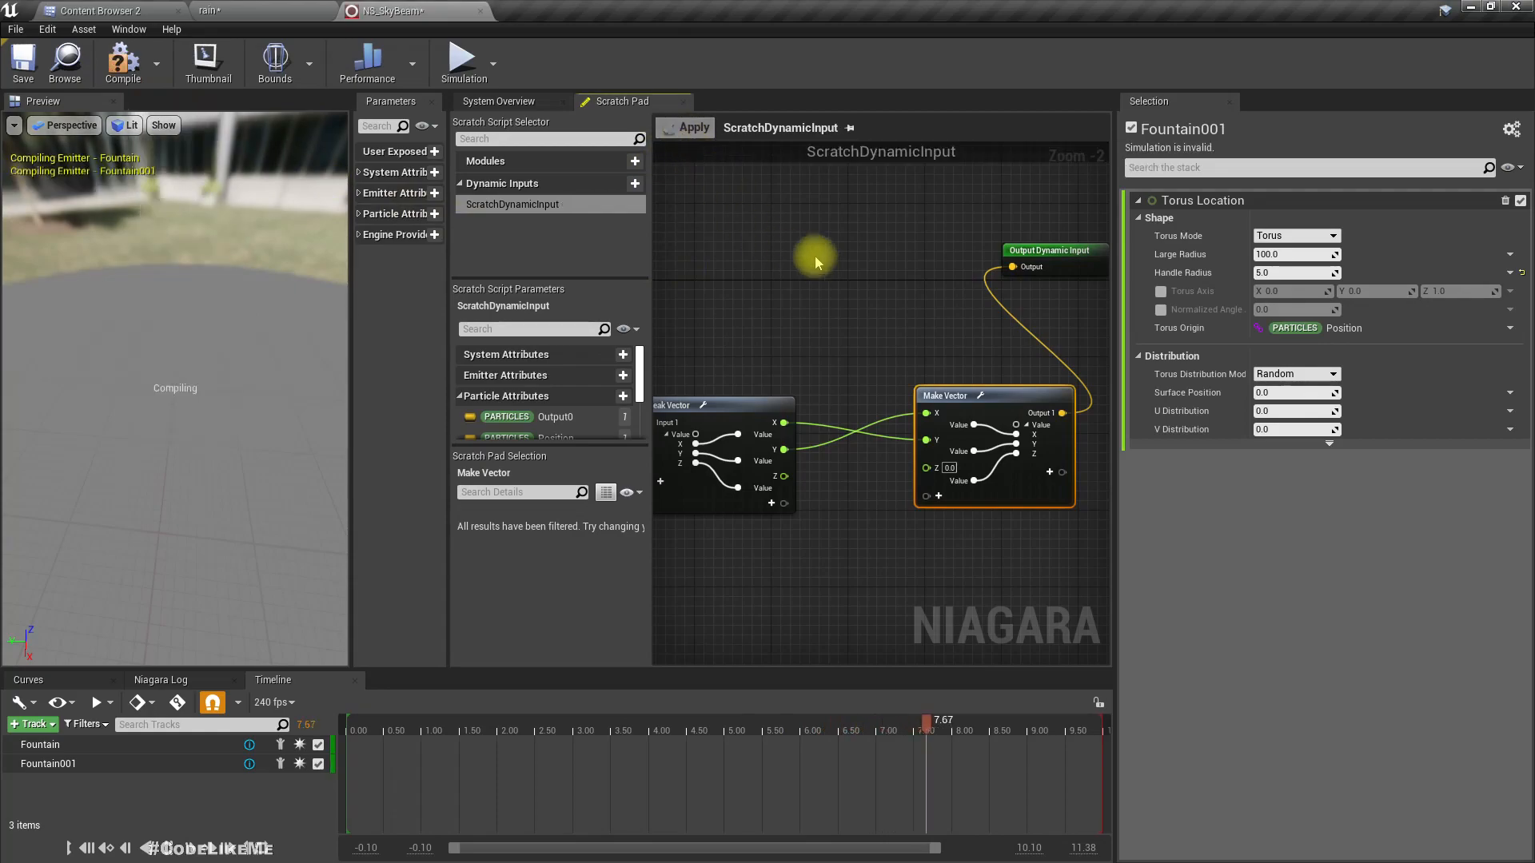
drag(172, 416, 240, 409)
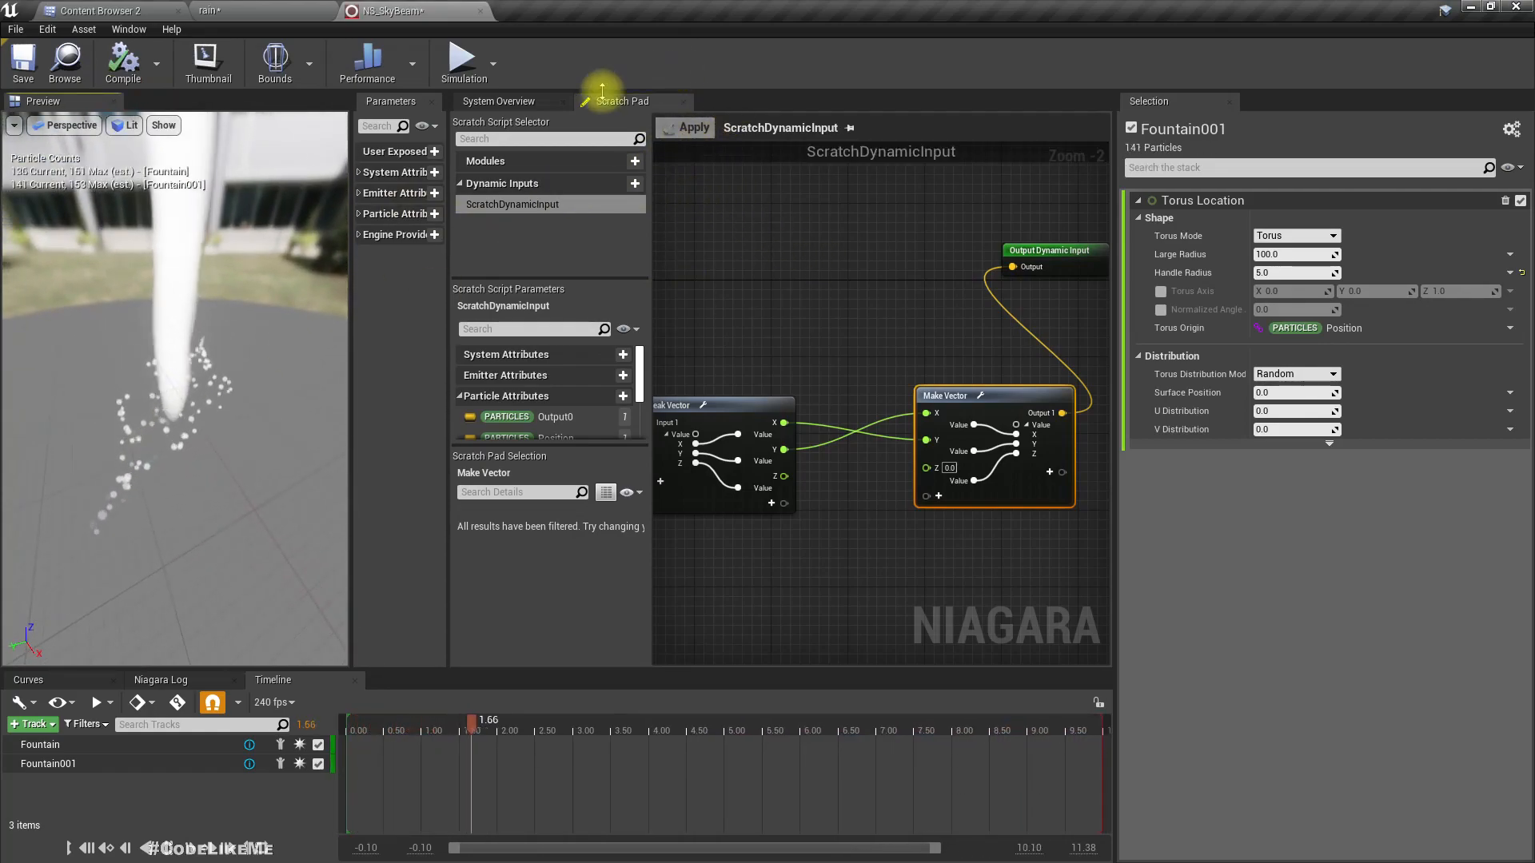
- Return to the system overview and reveal the advanced settings of Fountain001's Add Velocity module
click(503, 102)
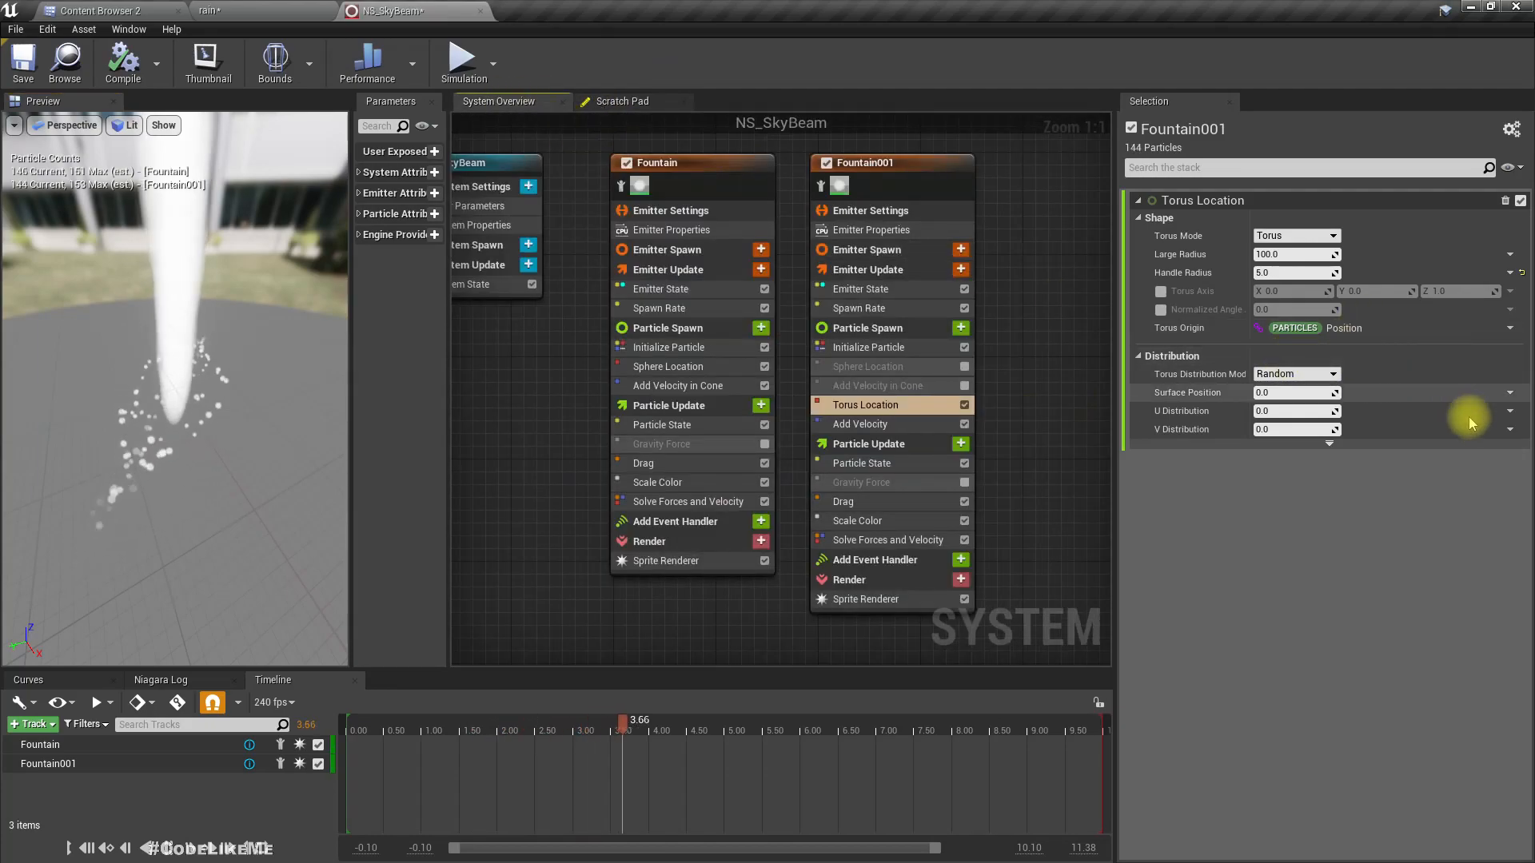
click(895, 424)
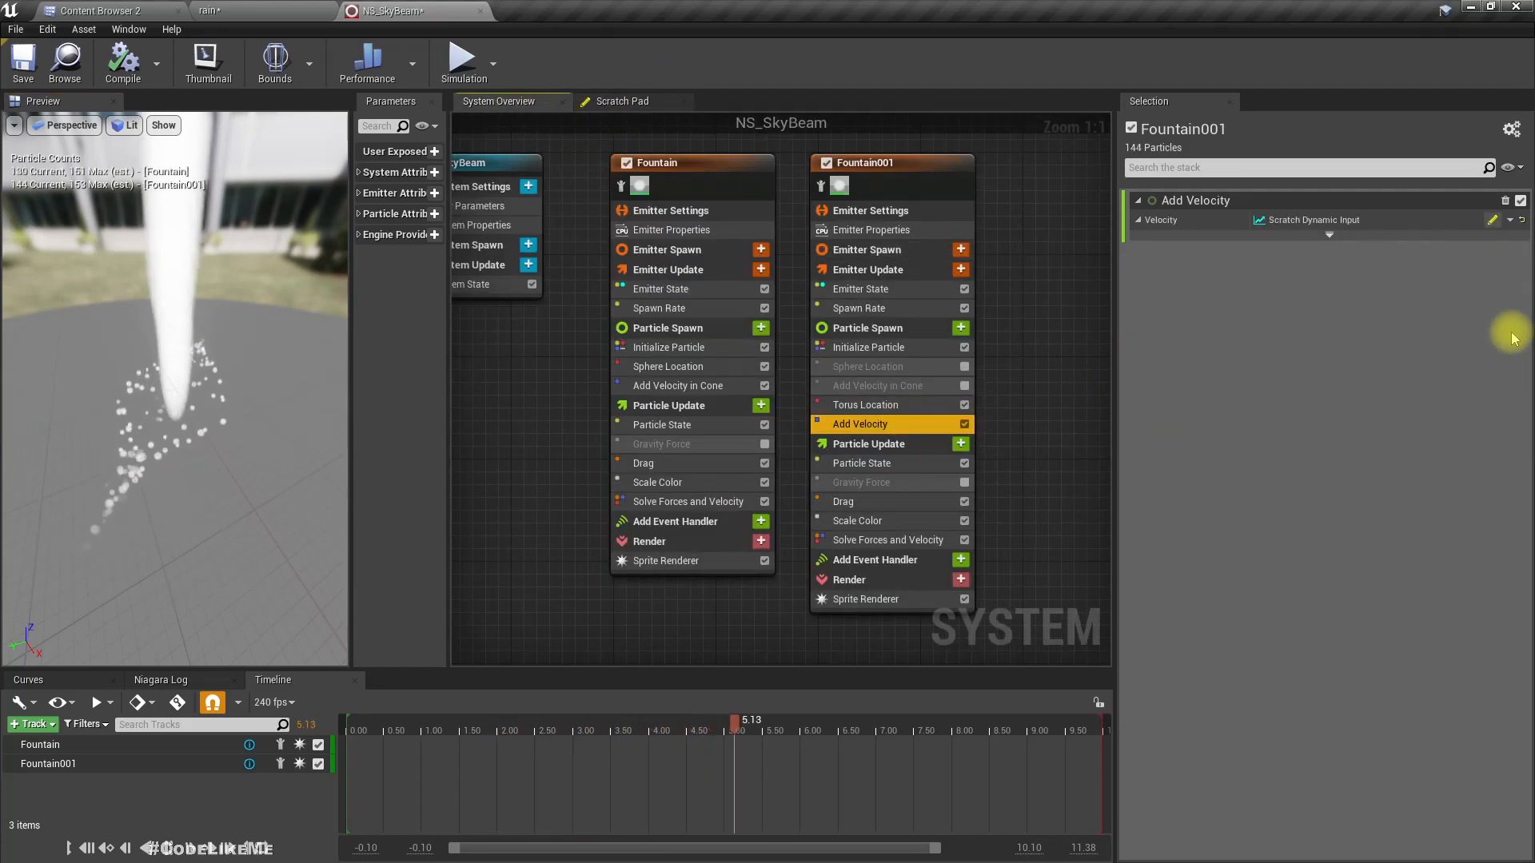
click(1509, 221)
click(1167, 232)
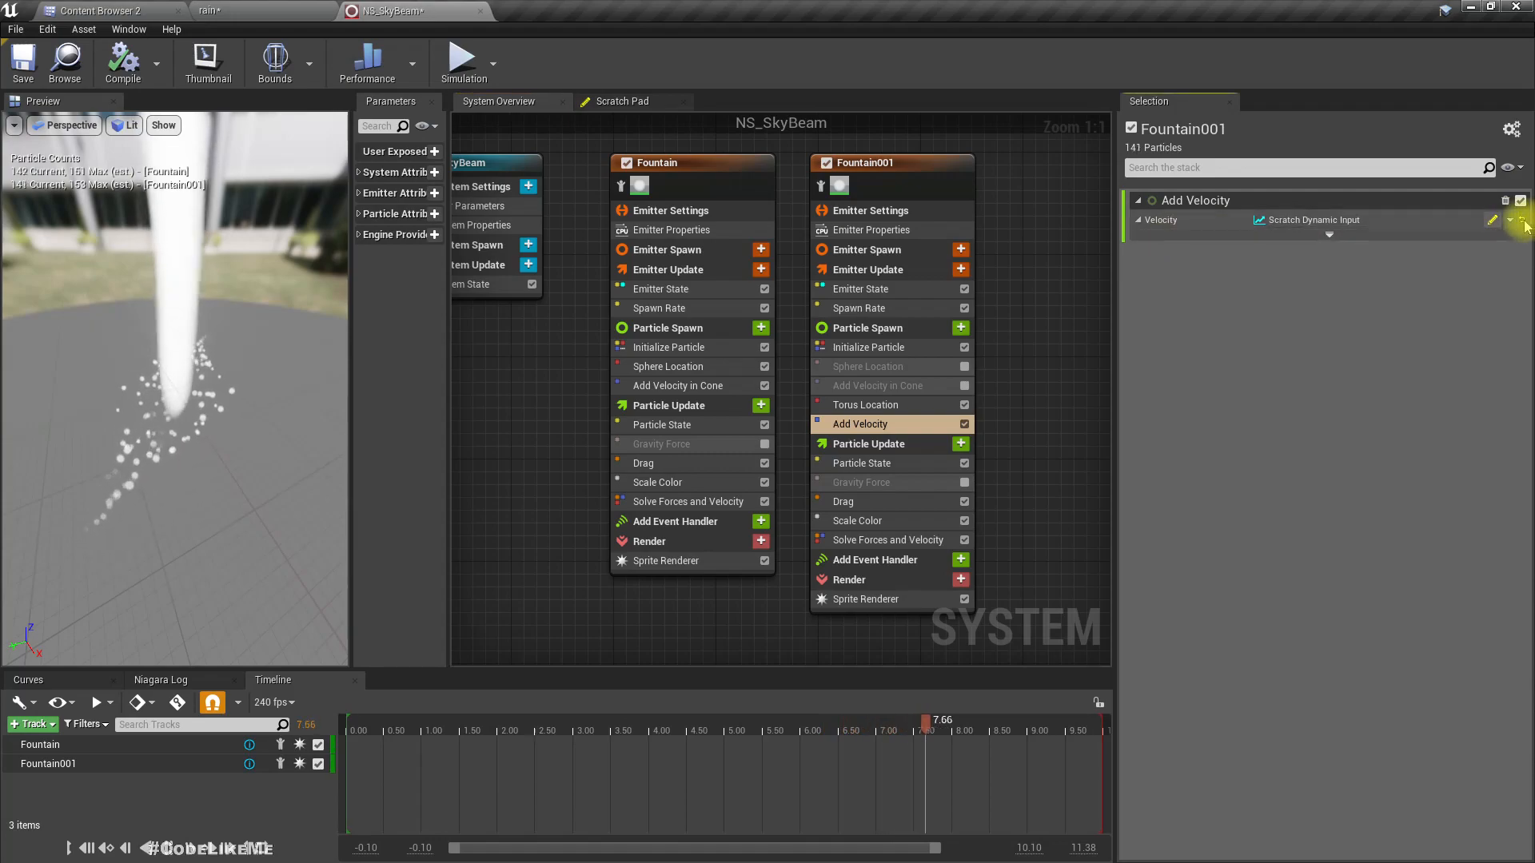
click(1329, 234)
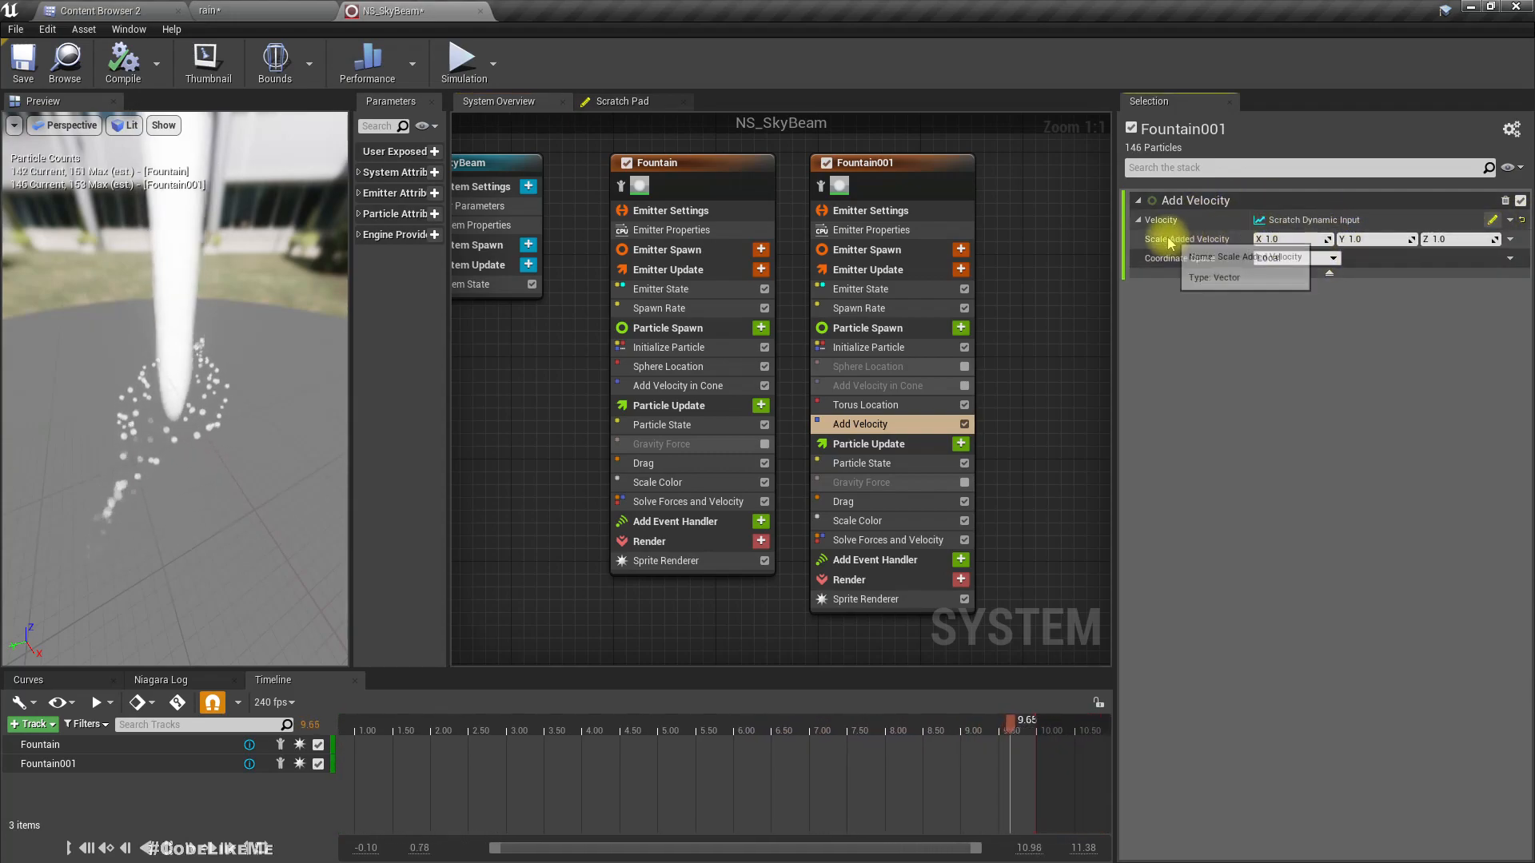
- Set the X component of Scale Added Velocity to -1.0 and check the ring in the preview
click(1290, 239)
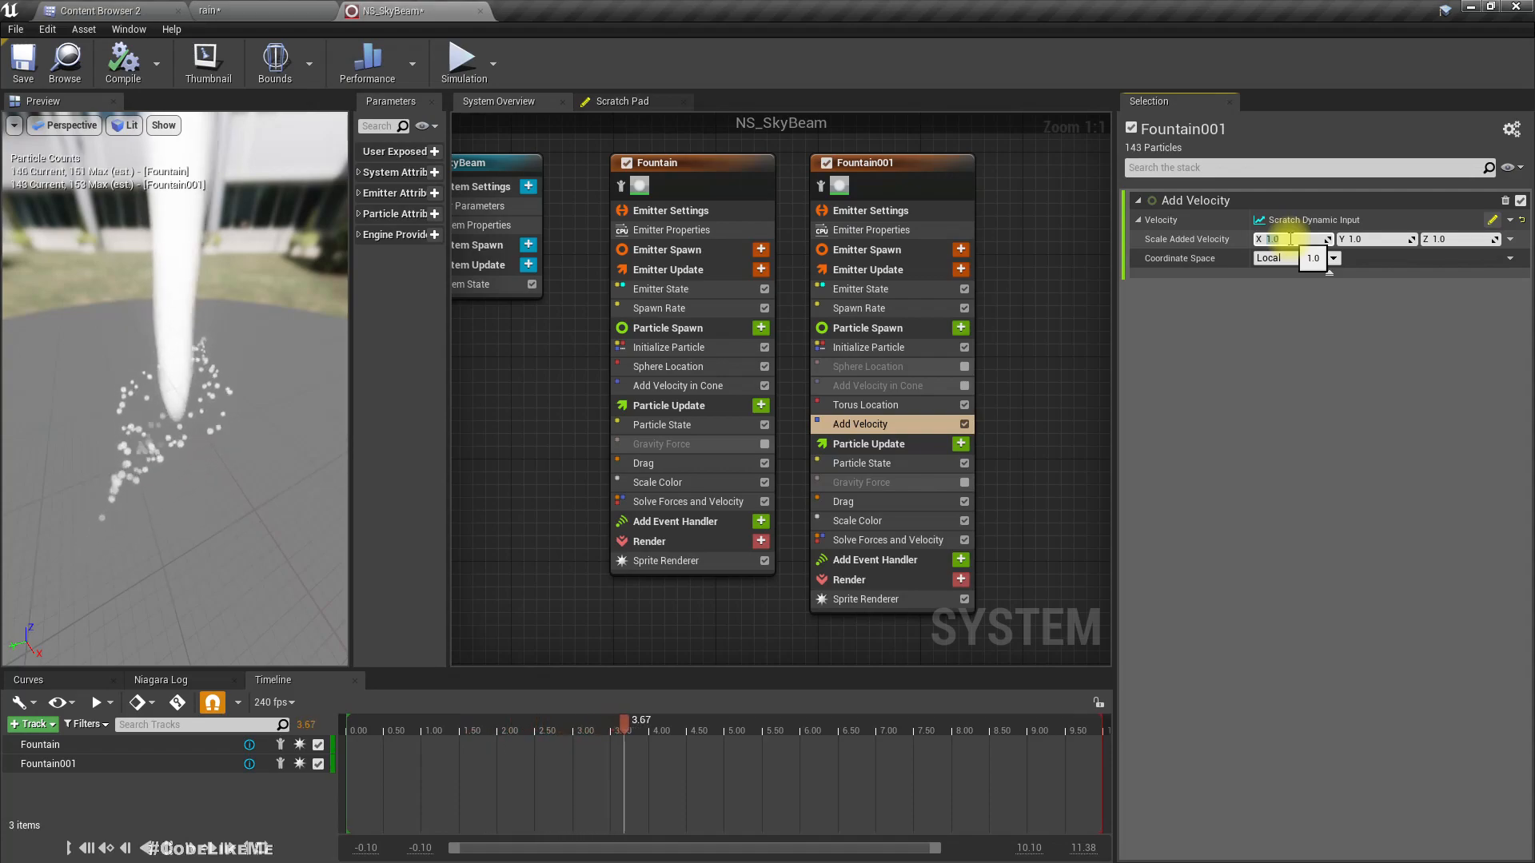
text(-1.0)
key(Return)
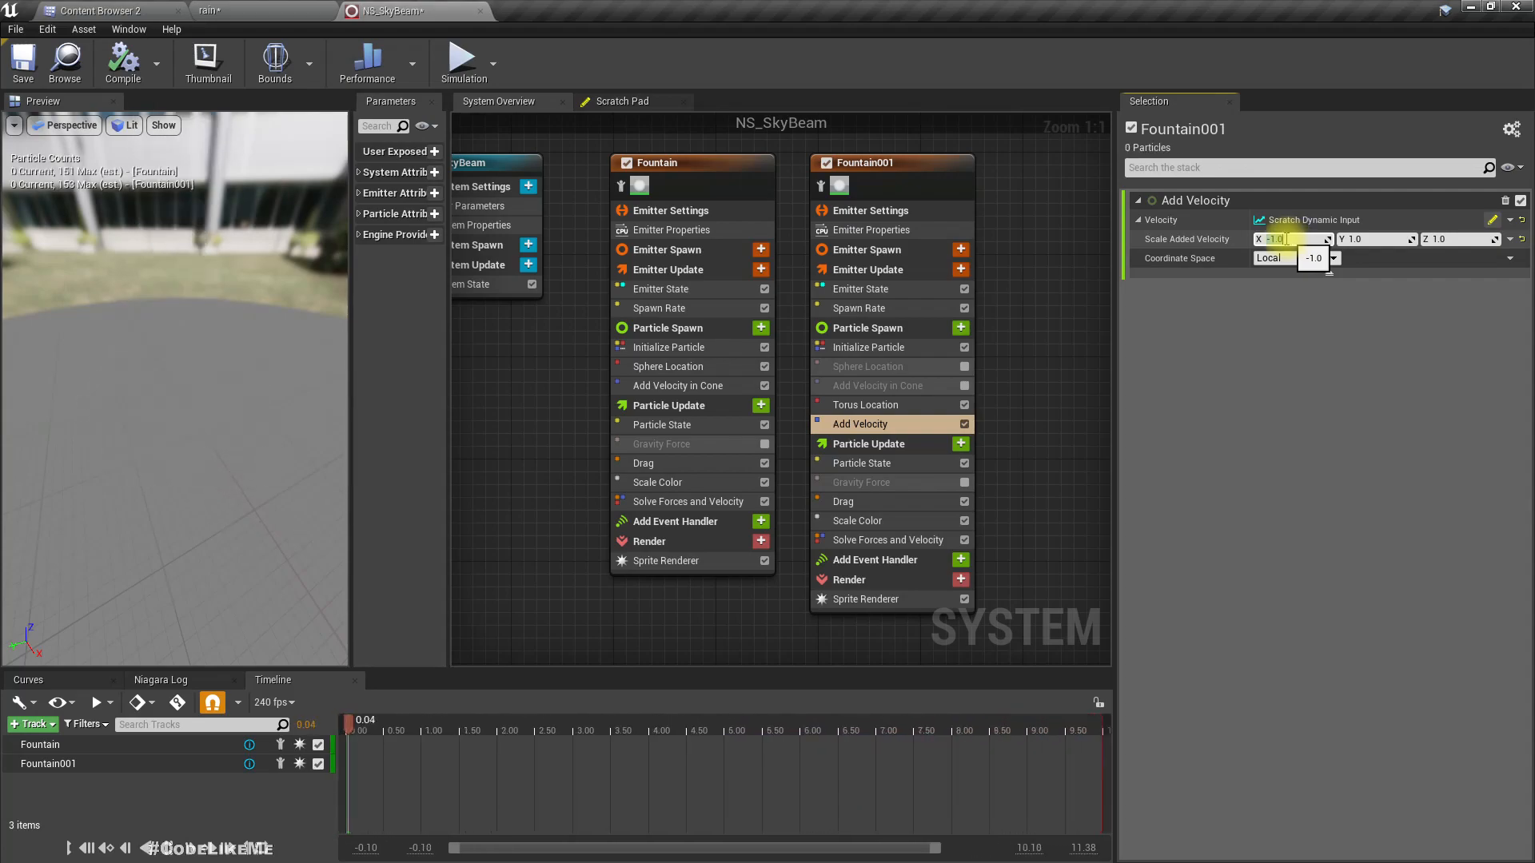
drag(257, 426, 228, 453)
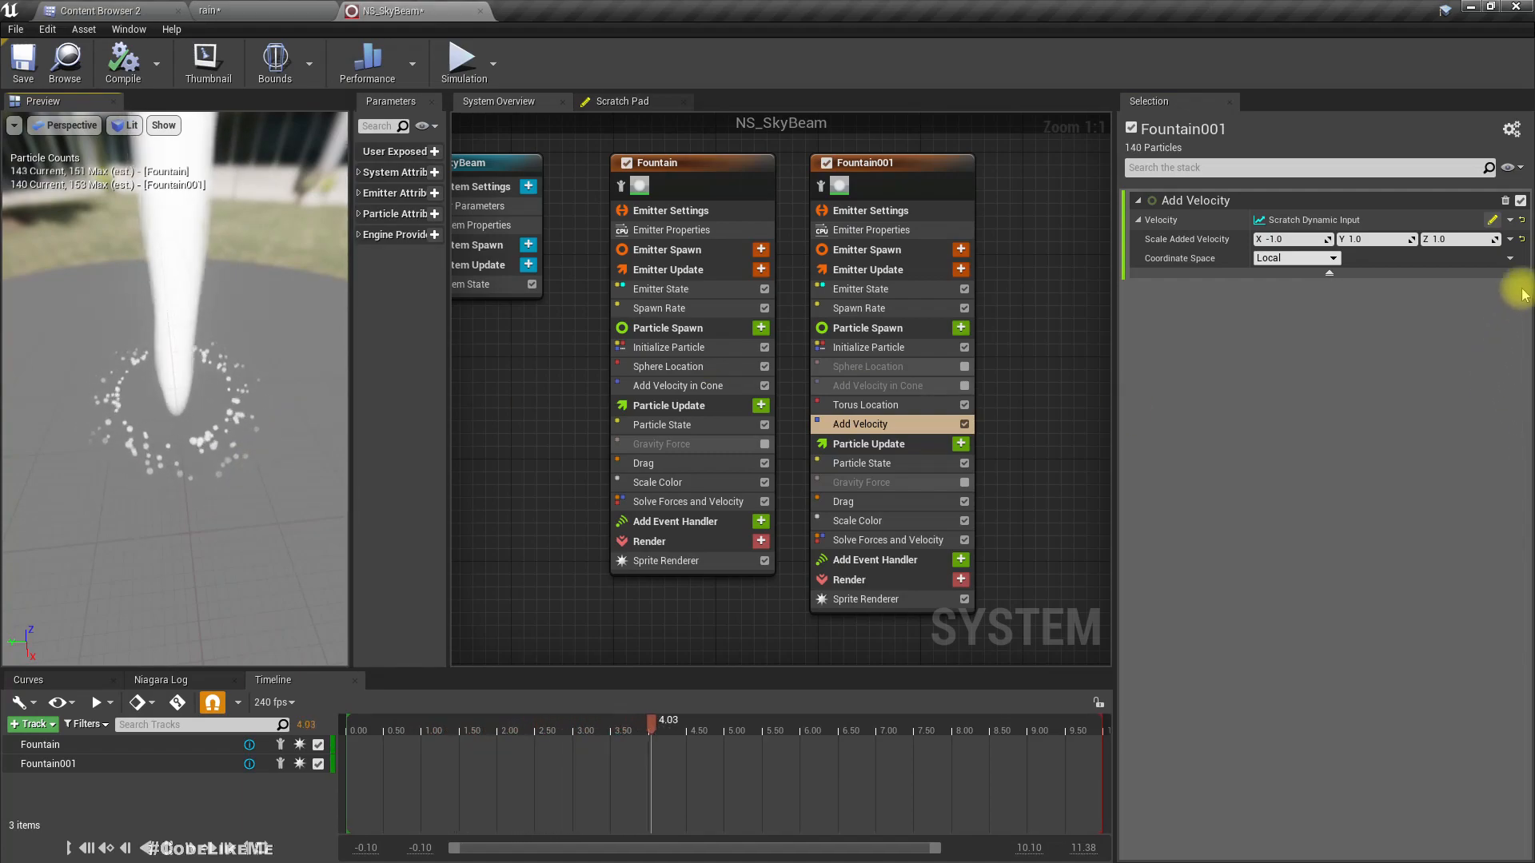
- Drive Scale Added Velocity with a Multiply Vector by Float dynamic input and set its Vector X to -1
click(1511, 239)
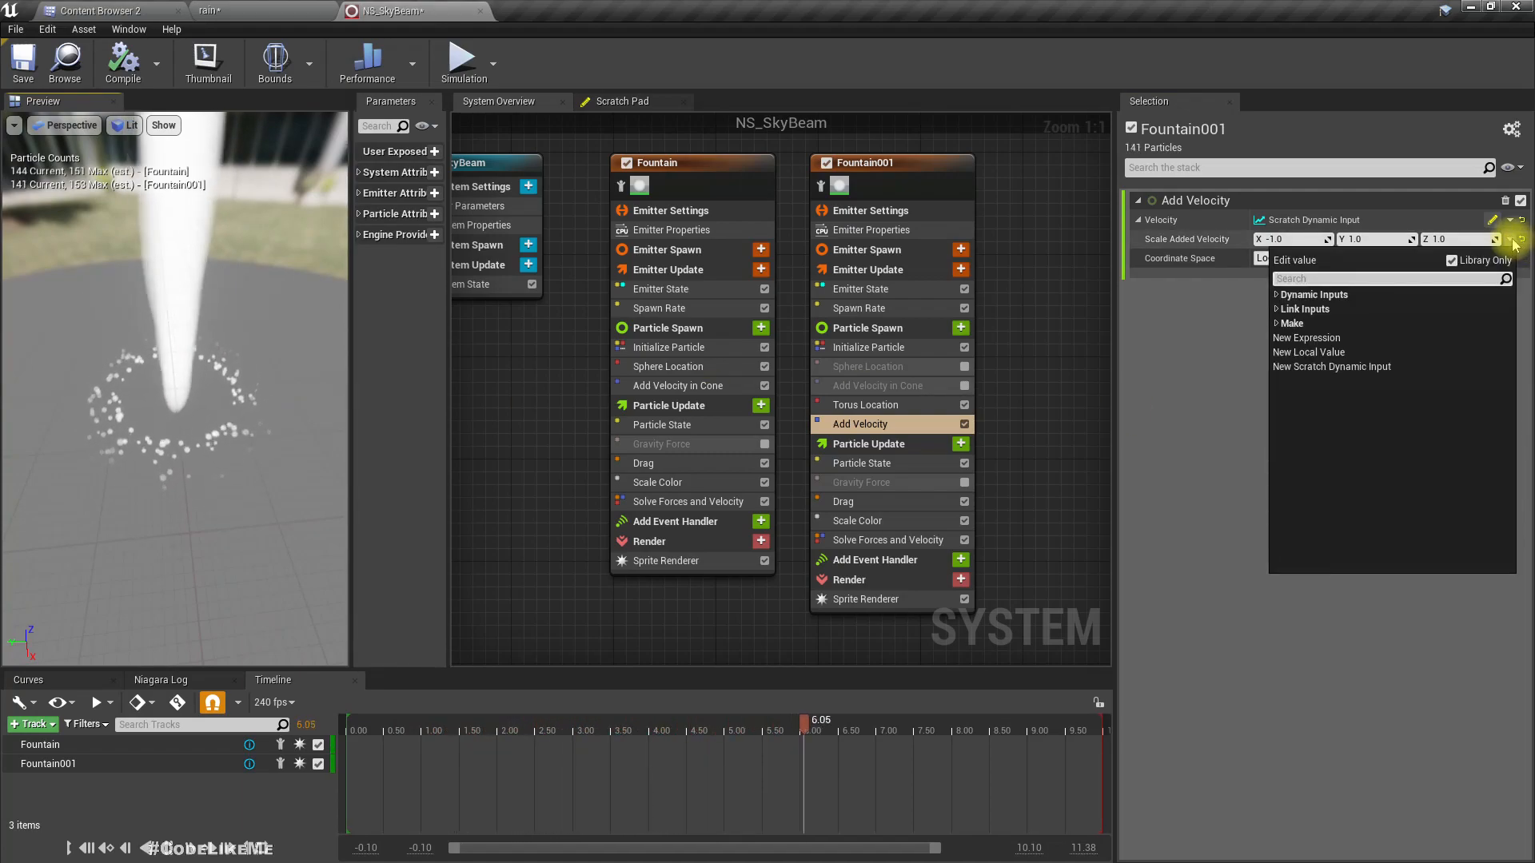
text(mul)
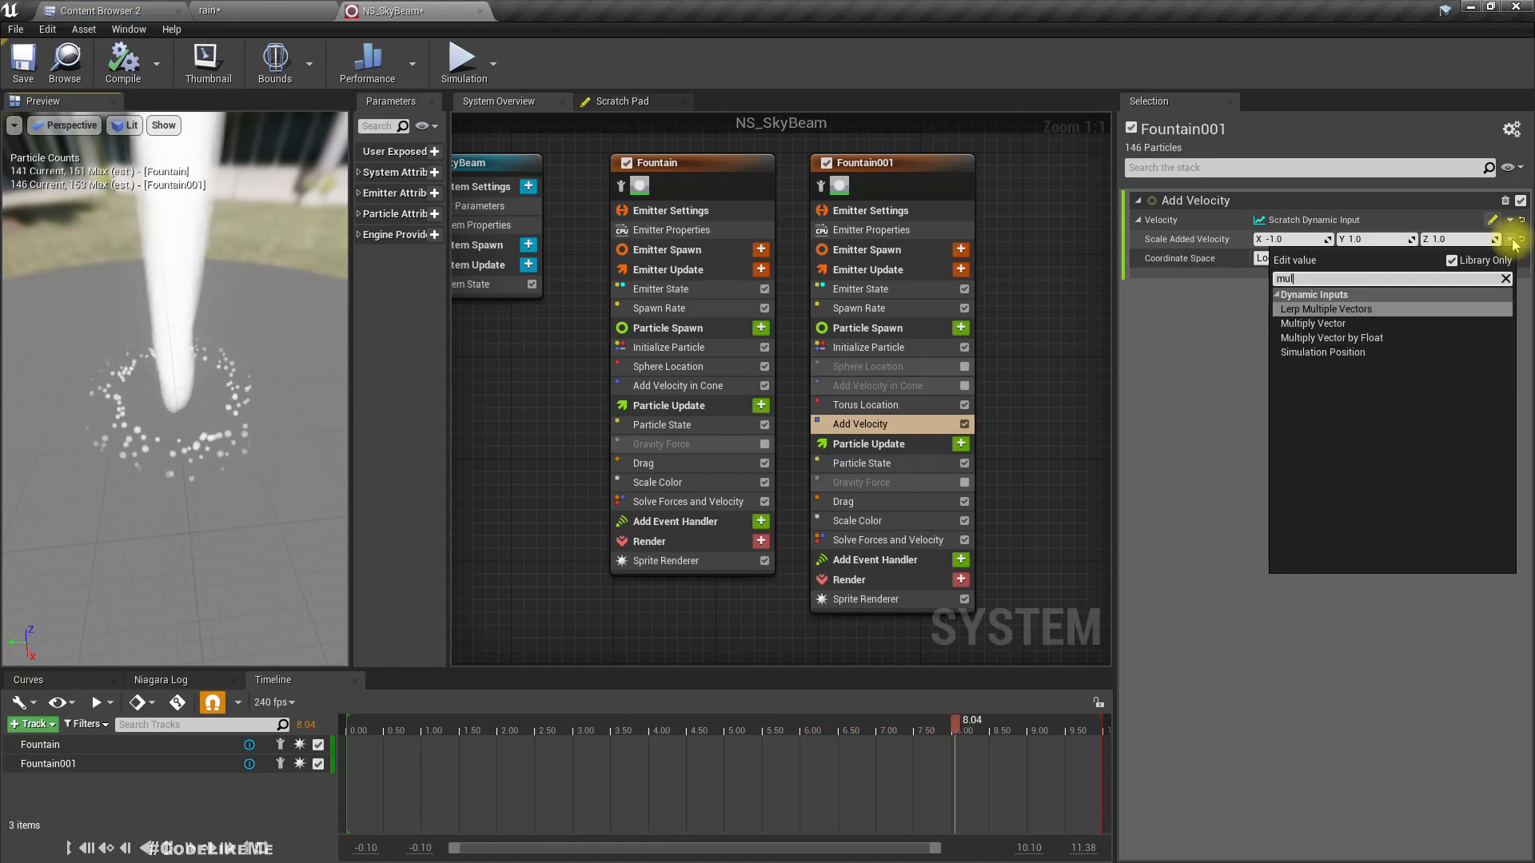
key(Down)
key(Down)
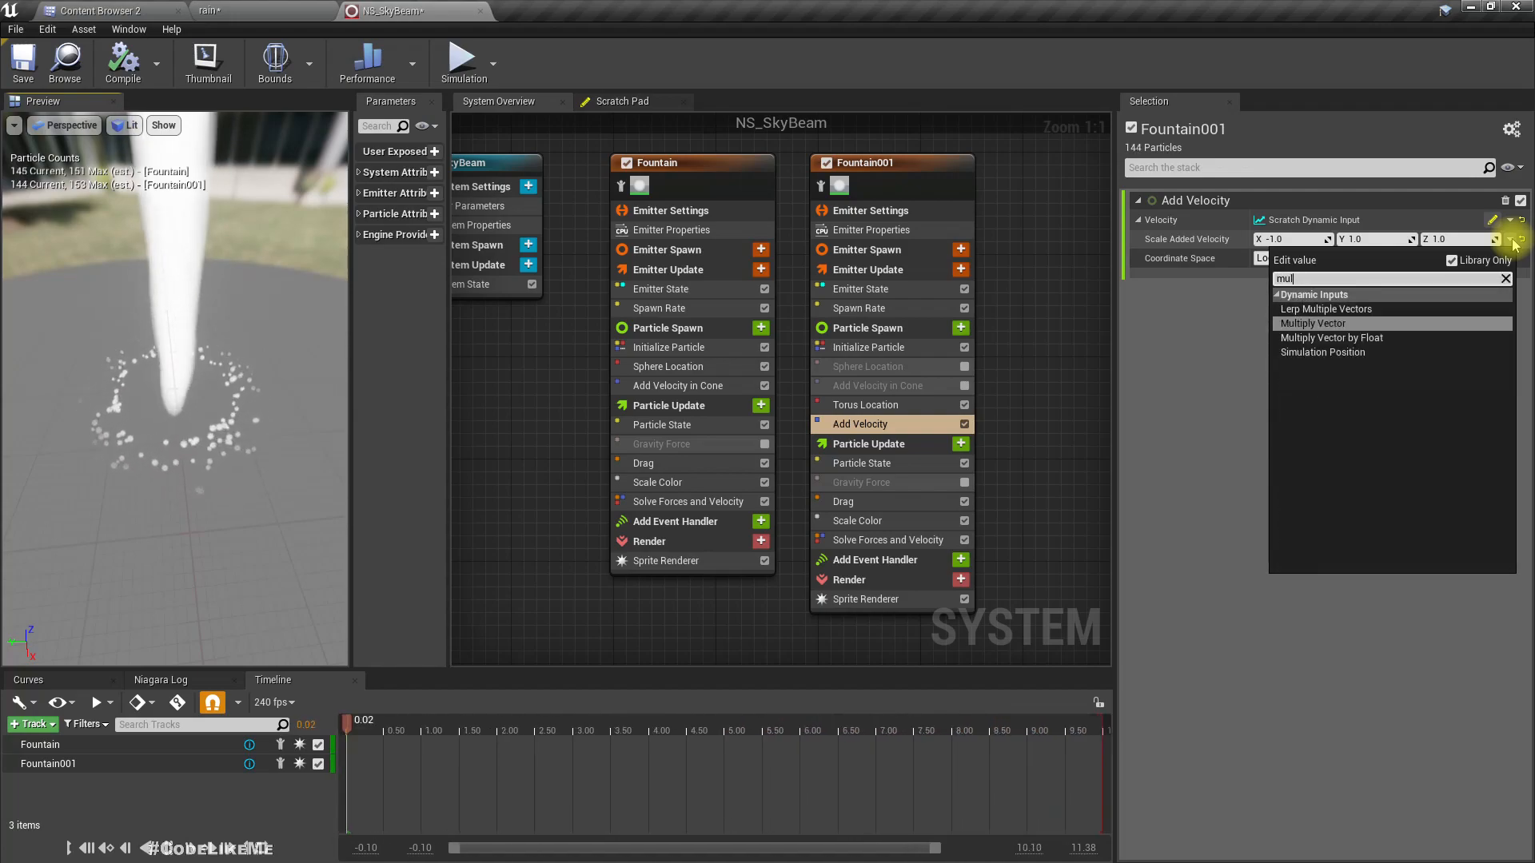
key(Return)
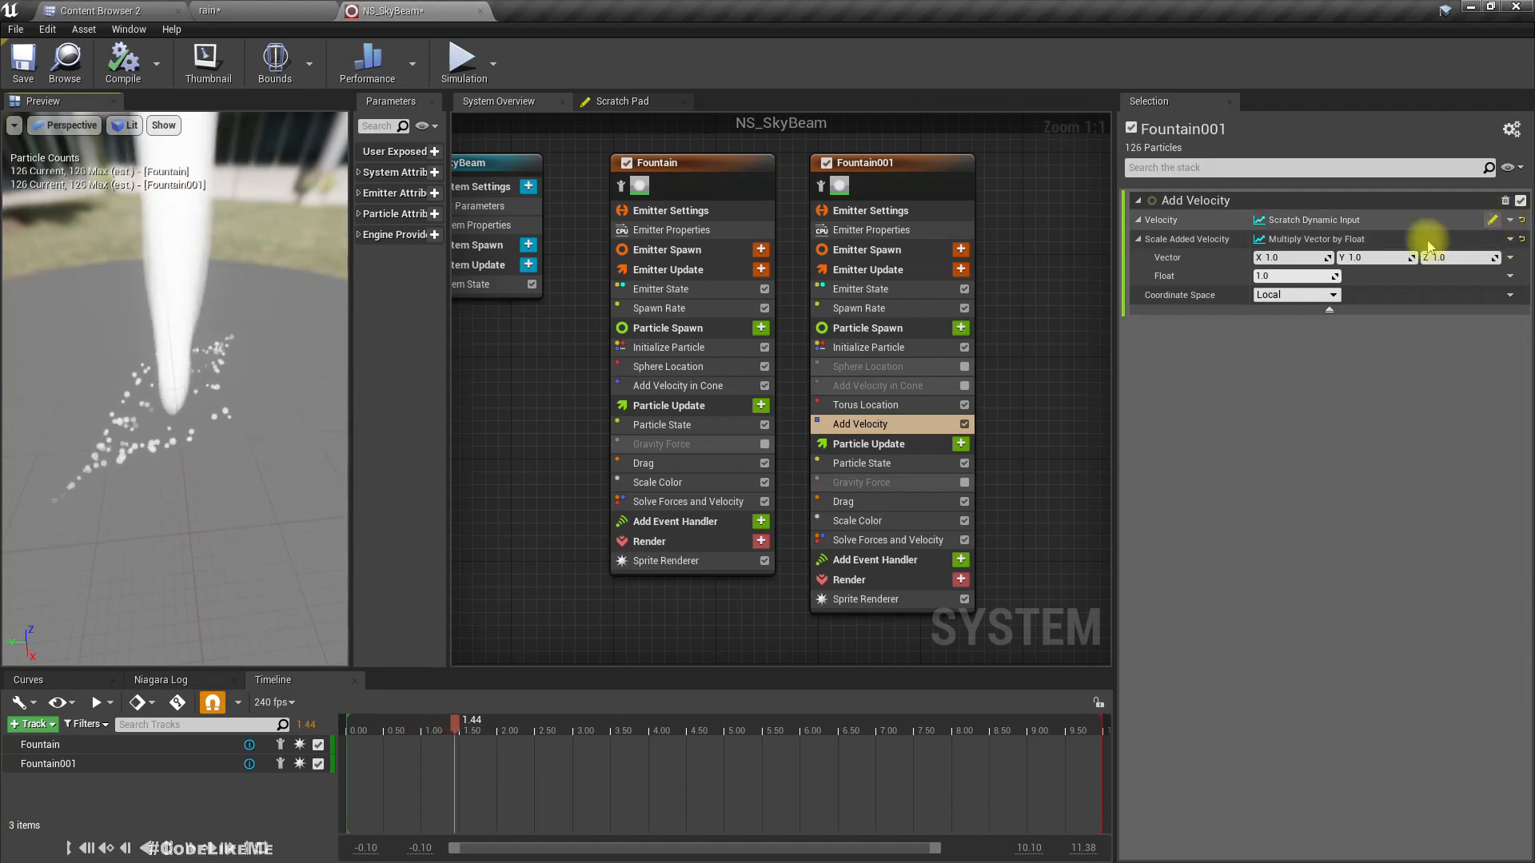
click(1319, 259)
text(-1)
key(Return)
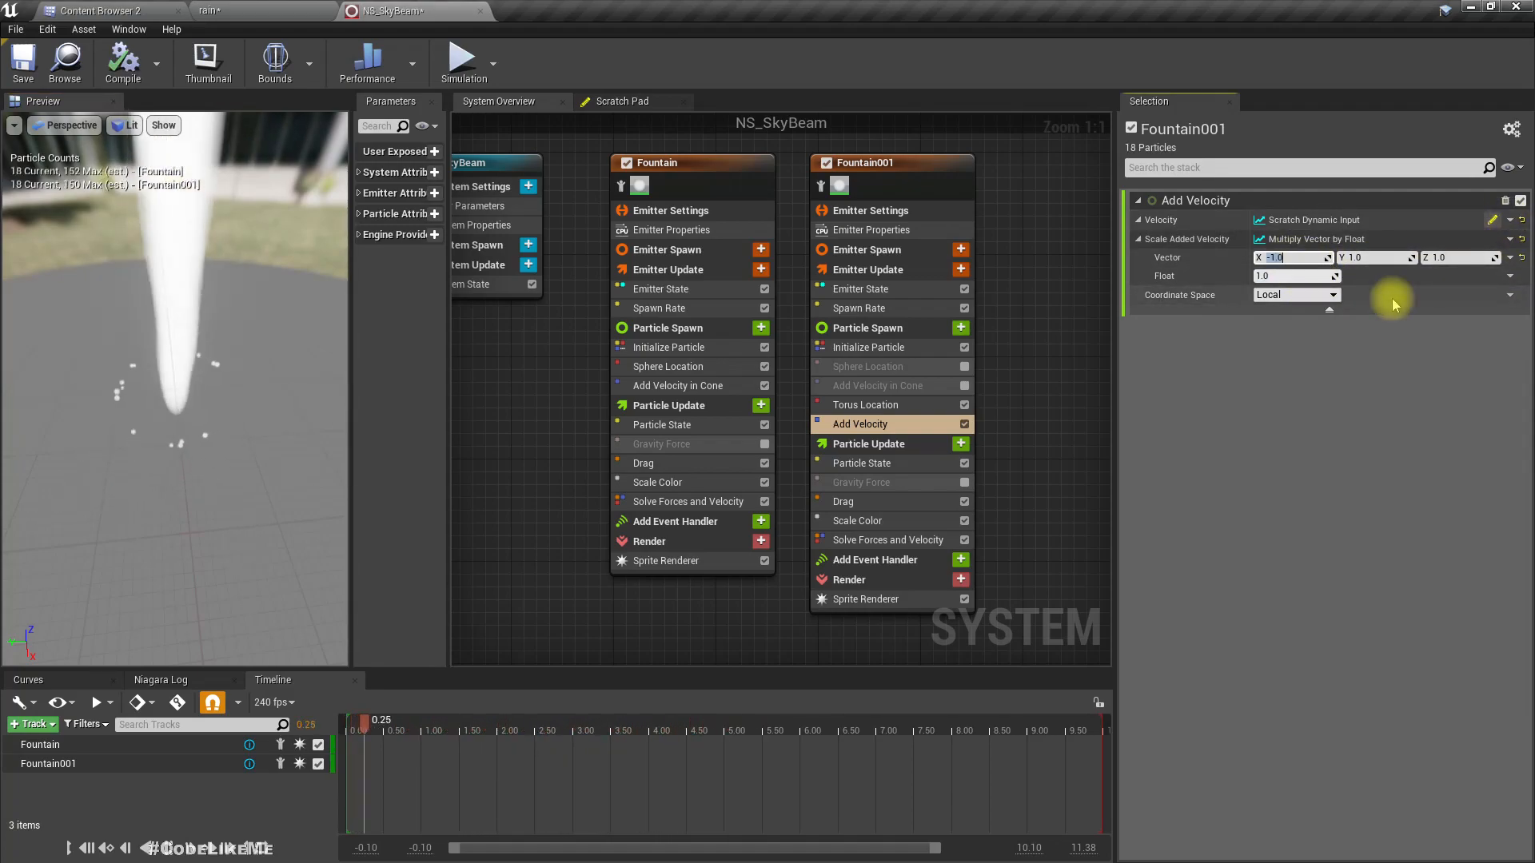
- Try 100 and 50 as the Float multiplier of Scale Added Velocity, and settle on 5
click(1312, 277)
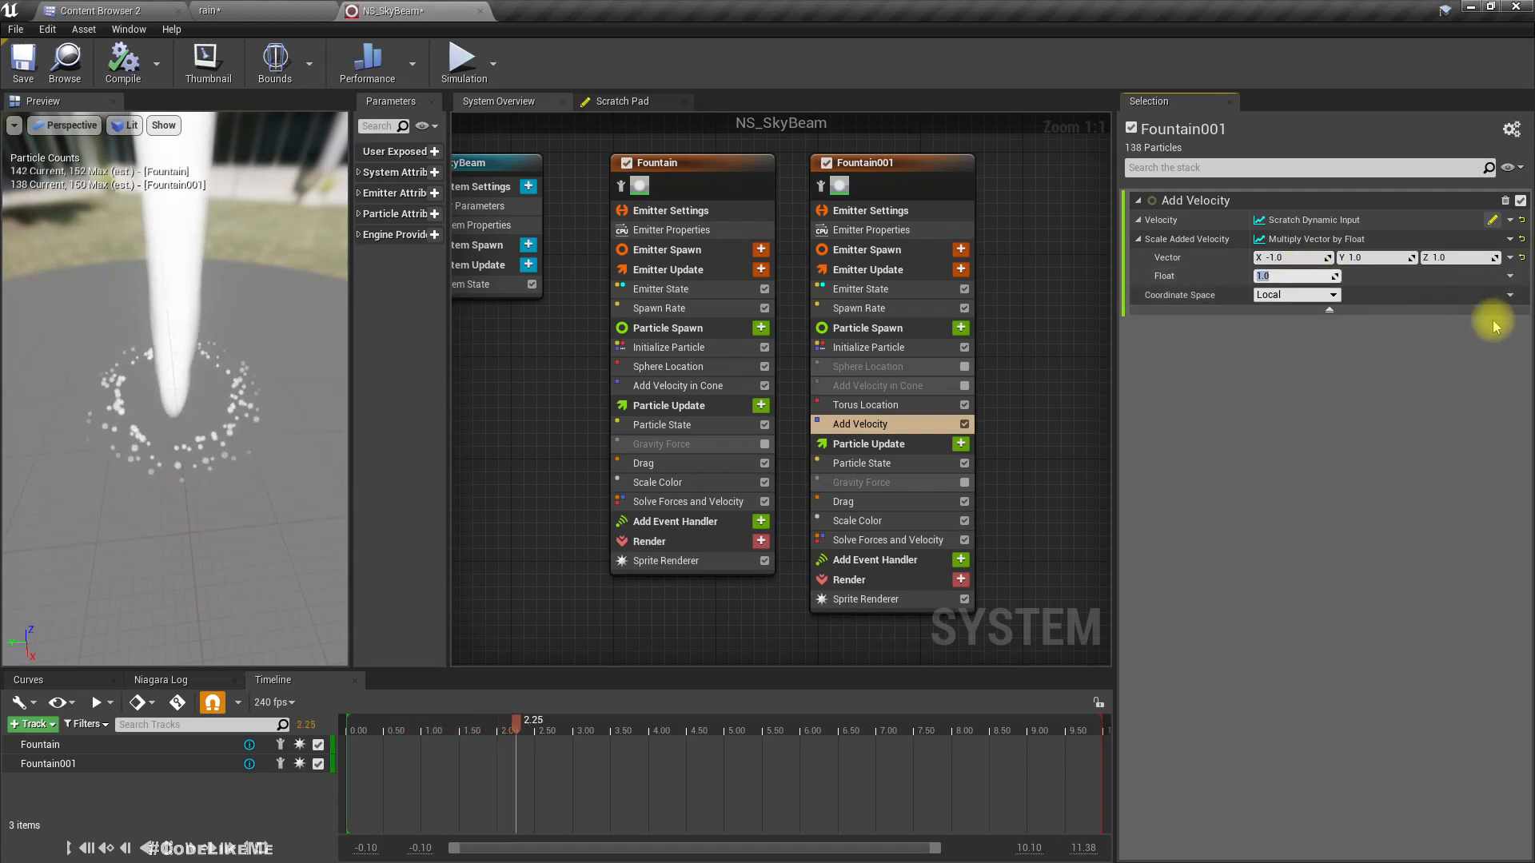
text(100)
key(Return)
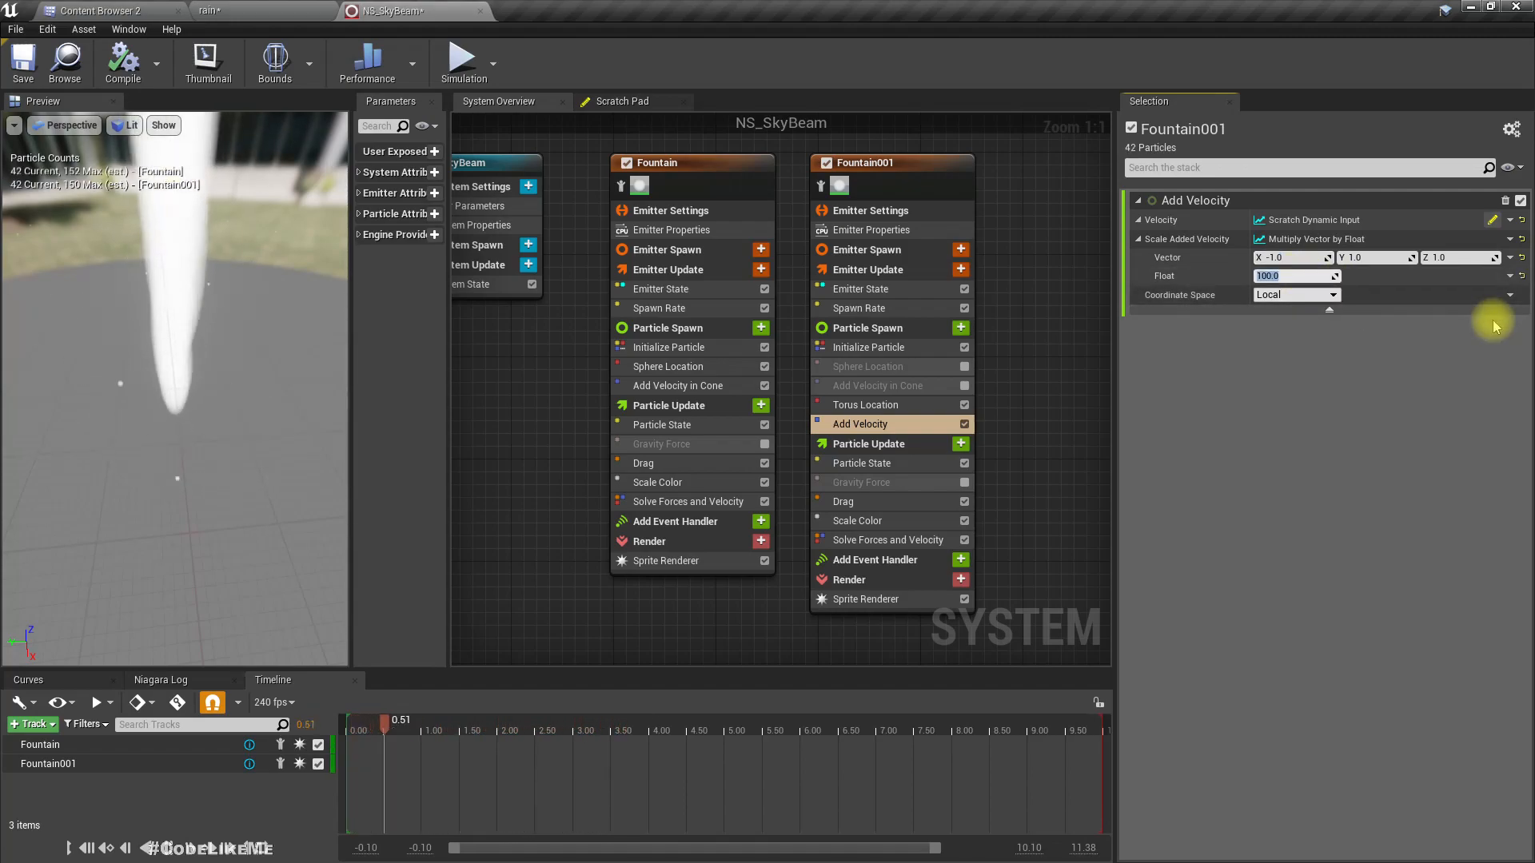
text(50)
key(Return)
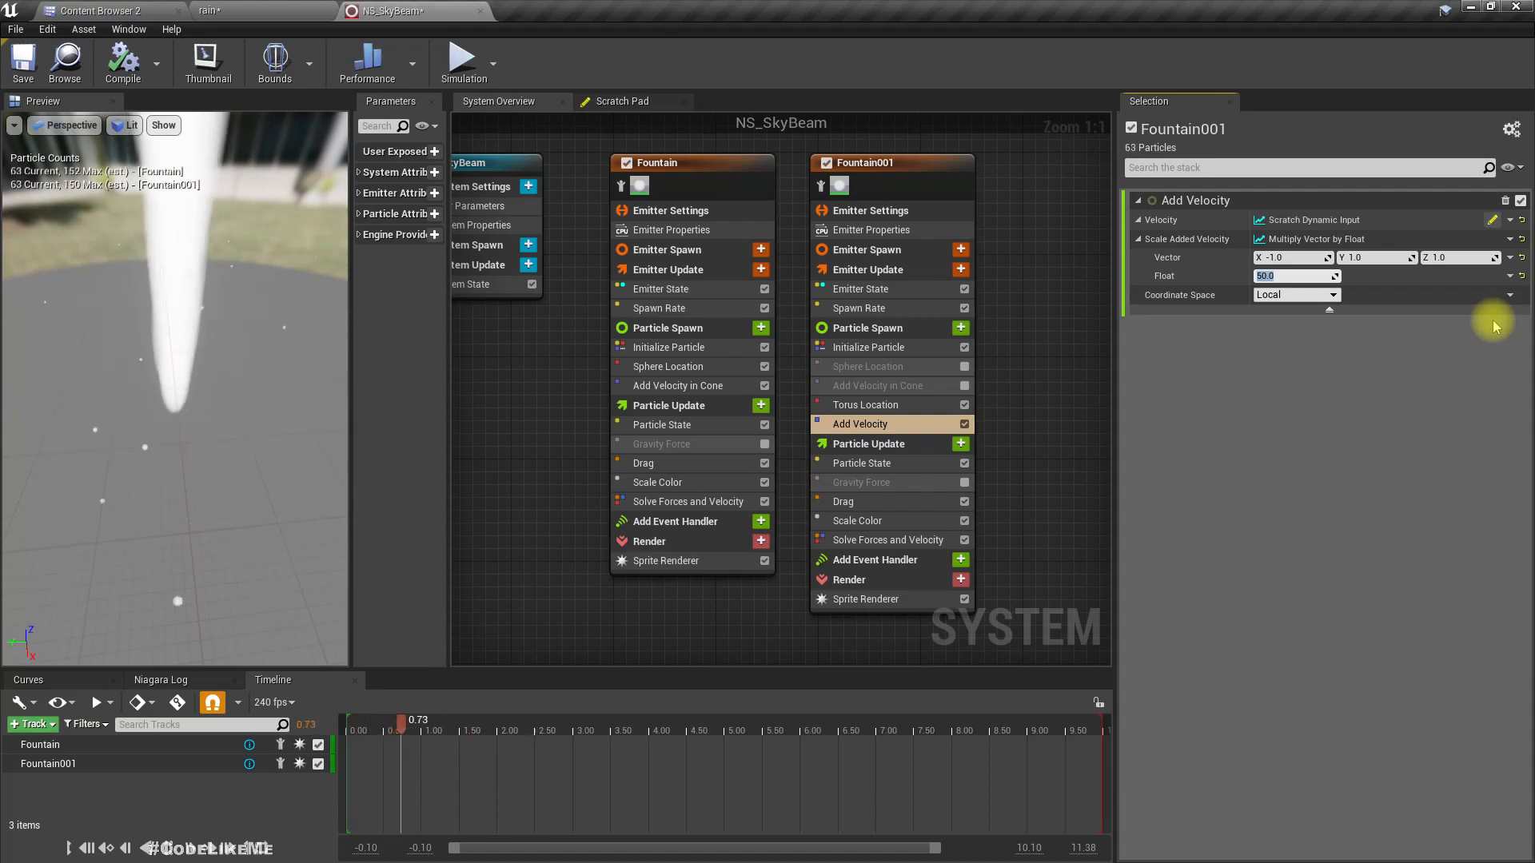
text(5)
key(Return)
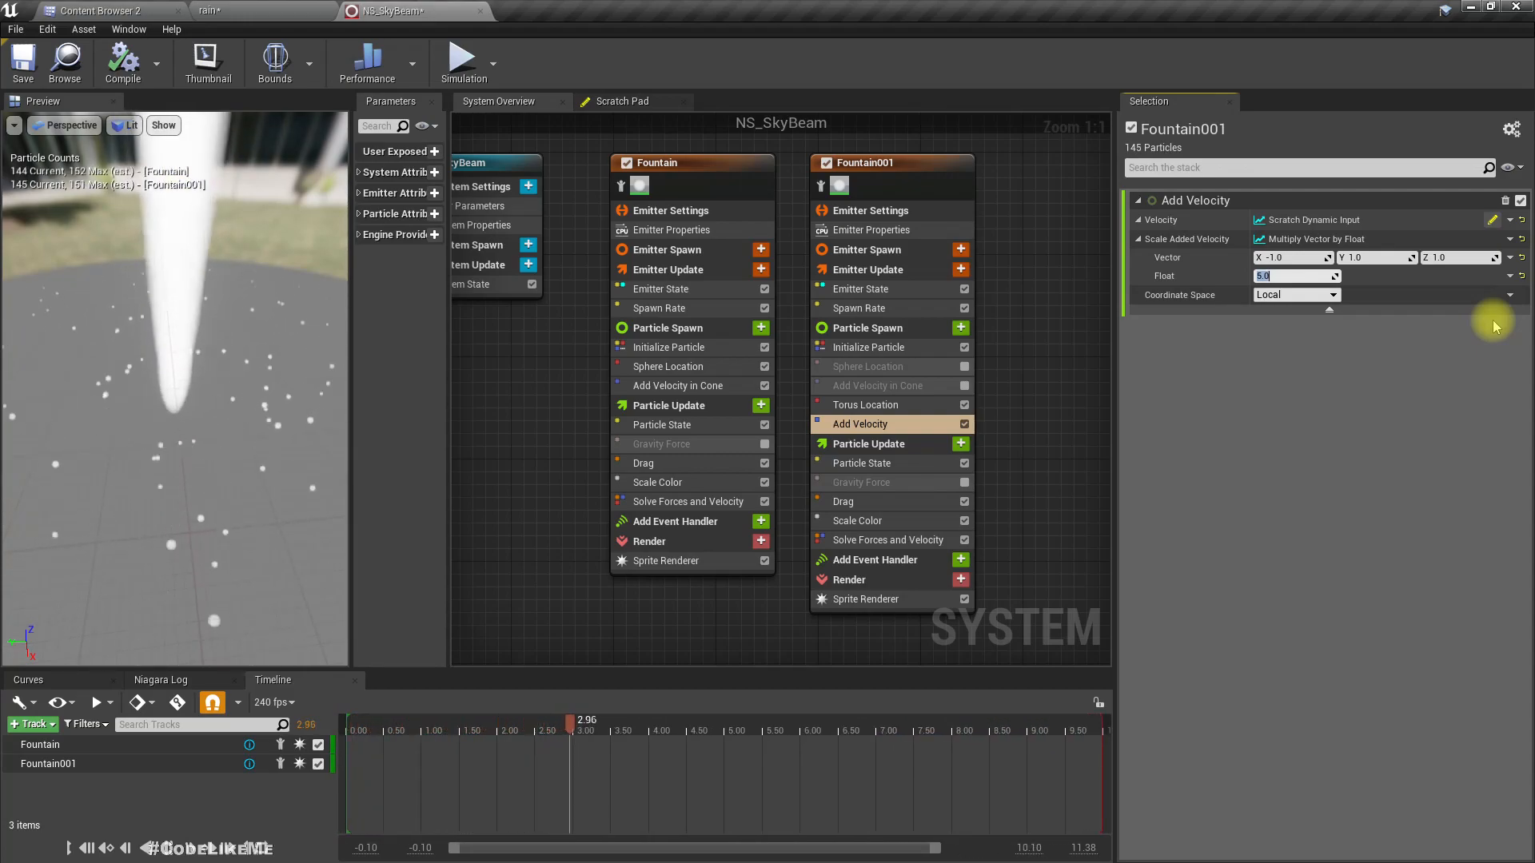
- In Fountain001's Initialize Particle module, set Sprite Size Mode to Non-Uniform with a sprite size of X 20 and Y 400
click(879, 347)
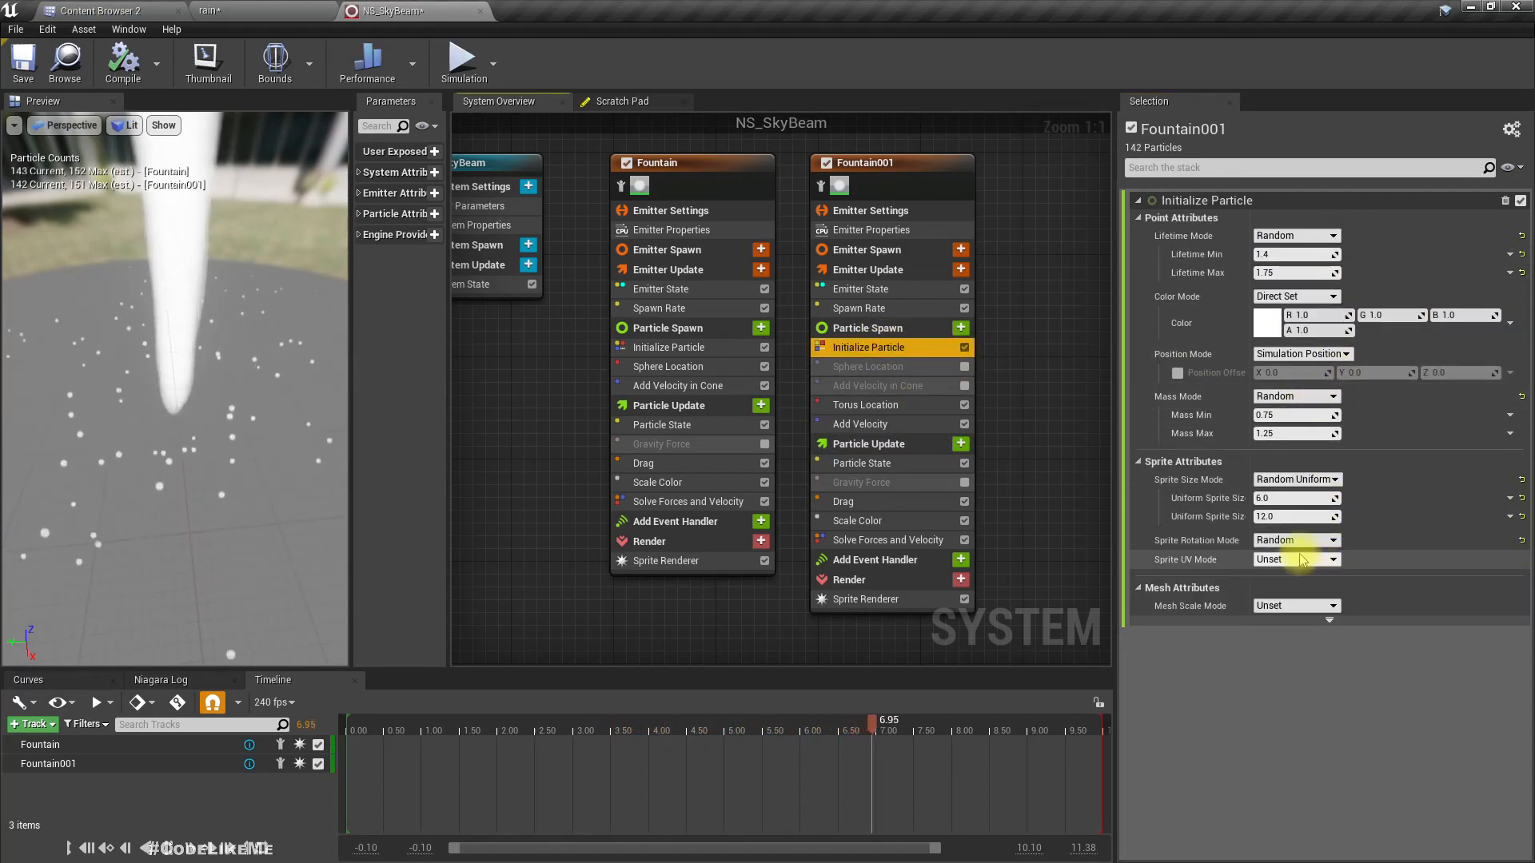
click(1295, 478)
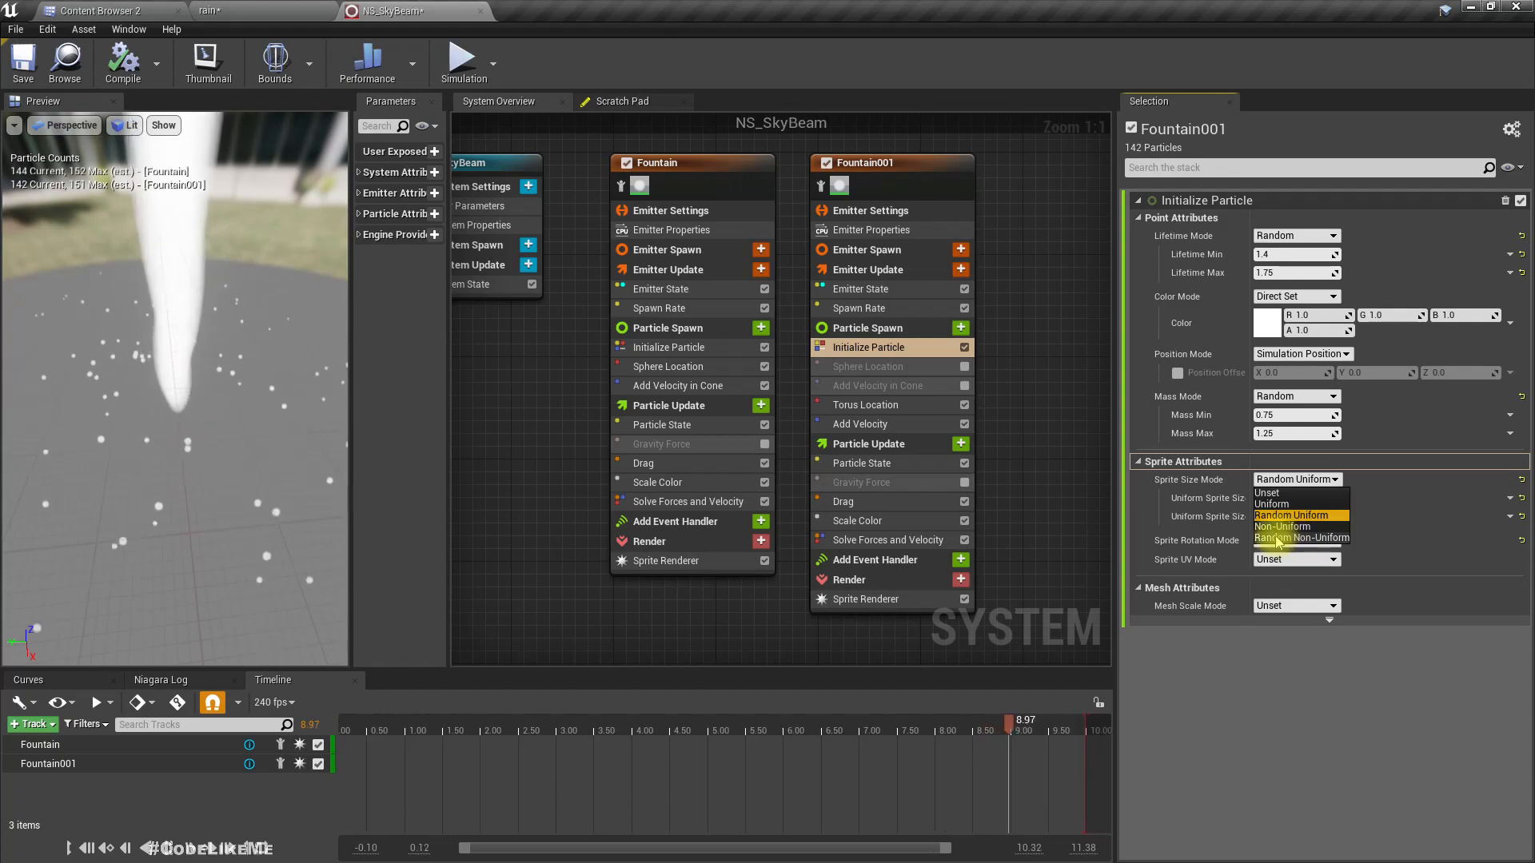
click(1279, 527)
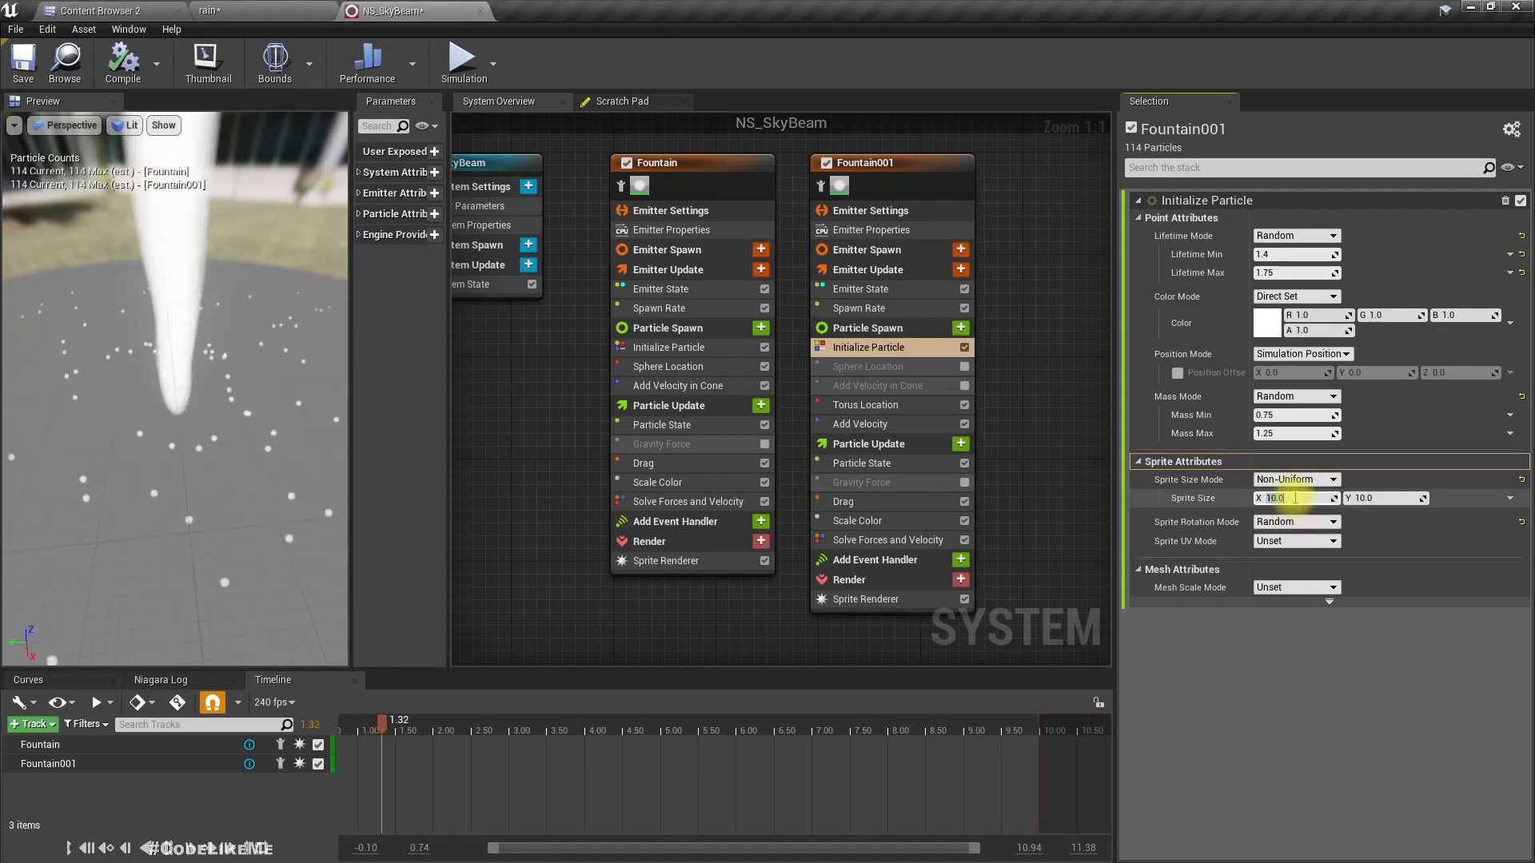
double_click(1295, 498)
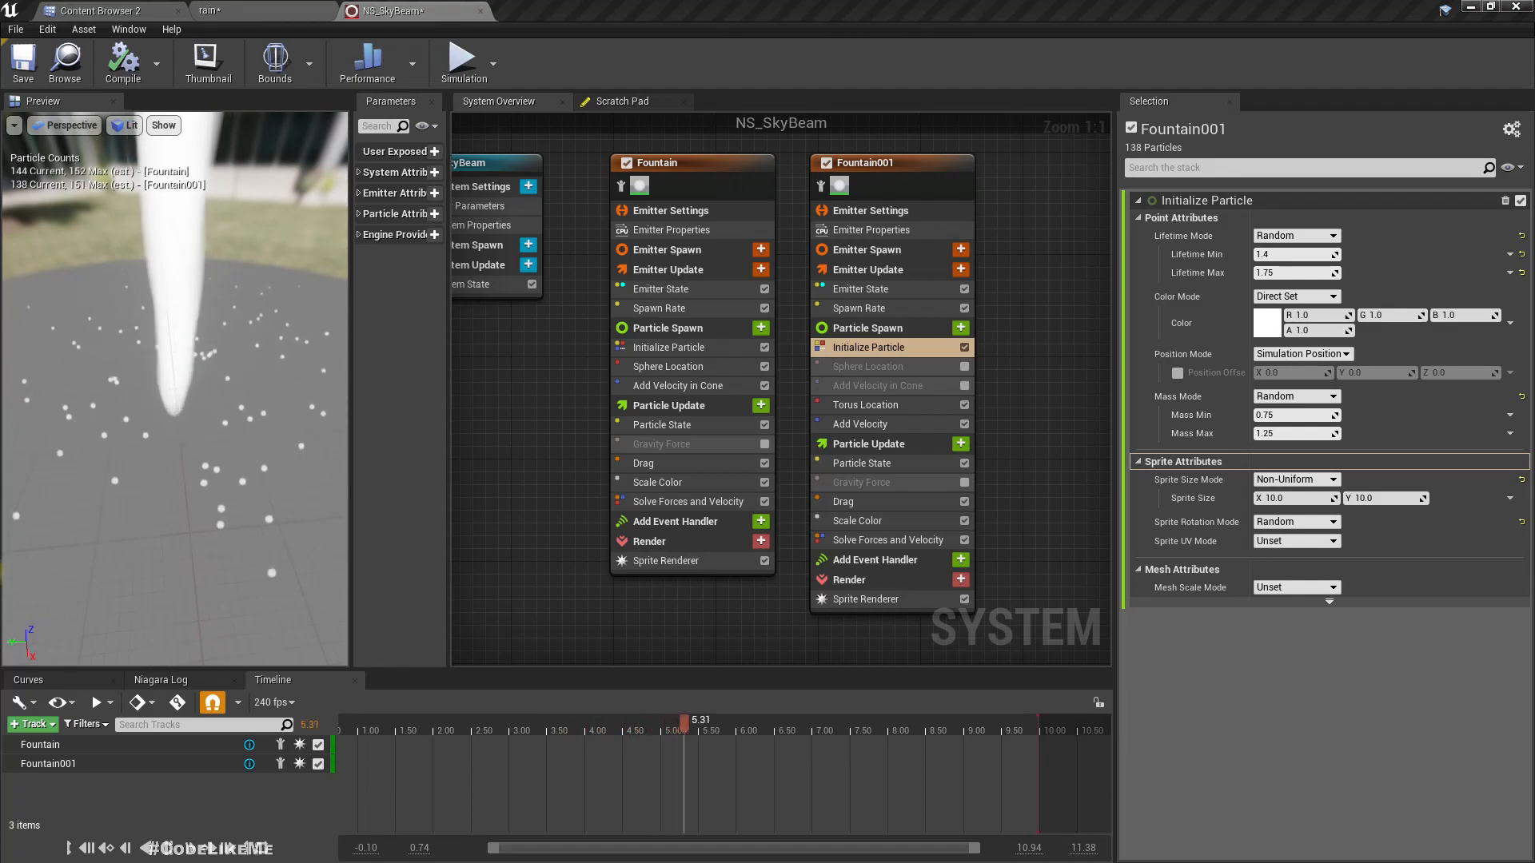
click(1275, 498)
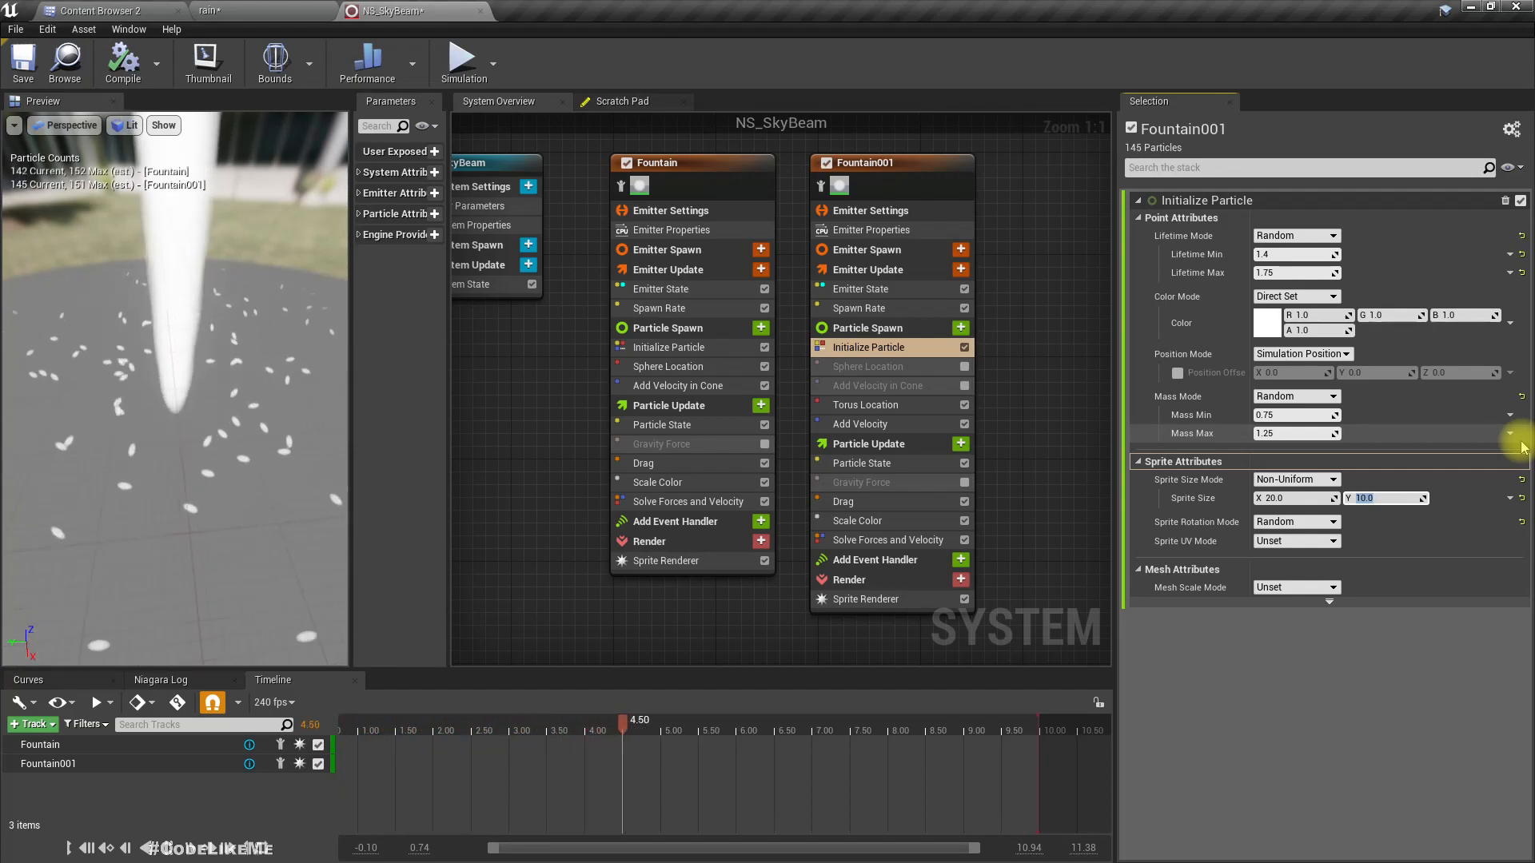
text(400)
key(Return)
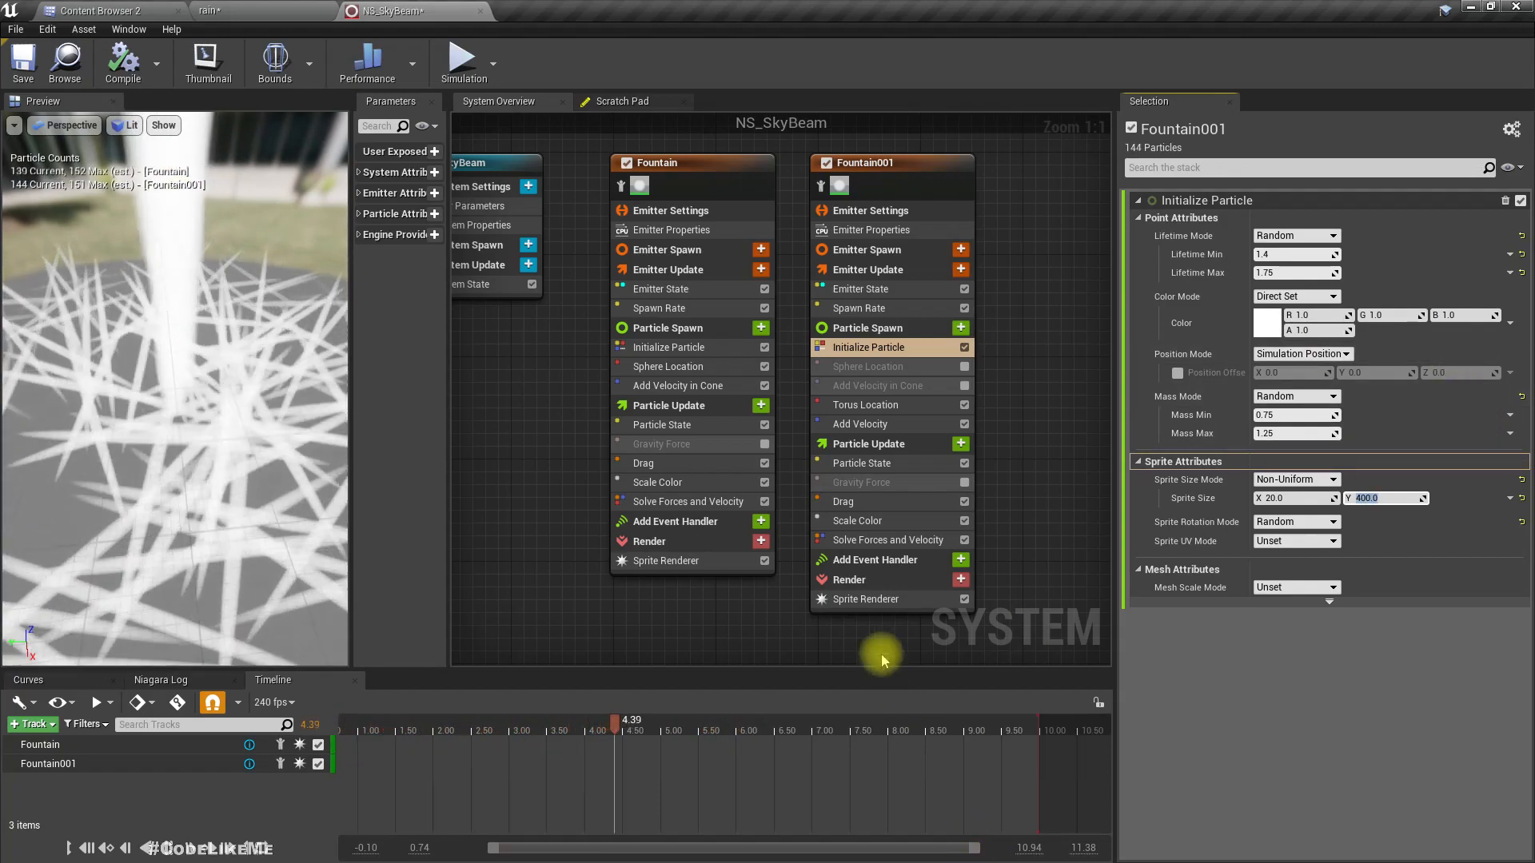
- Set the Alignment of Fountain001's Sprite Renderer to Velocity Aligned and check the effect in the preview and the rain level
click(860, 600)
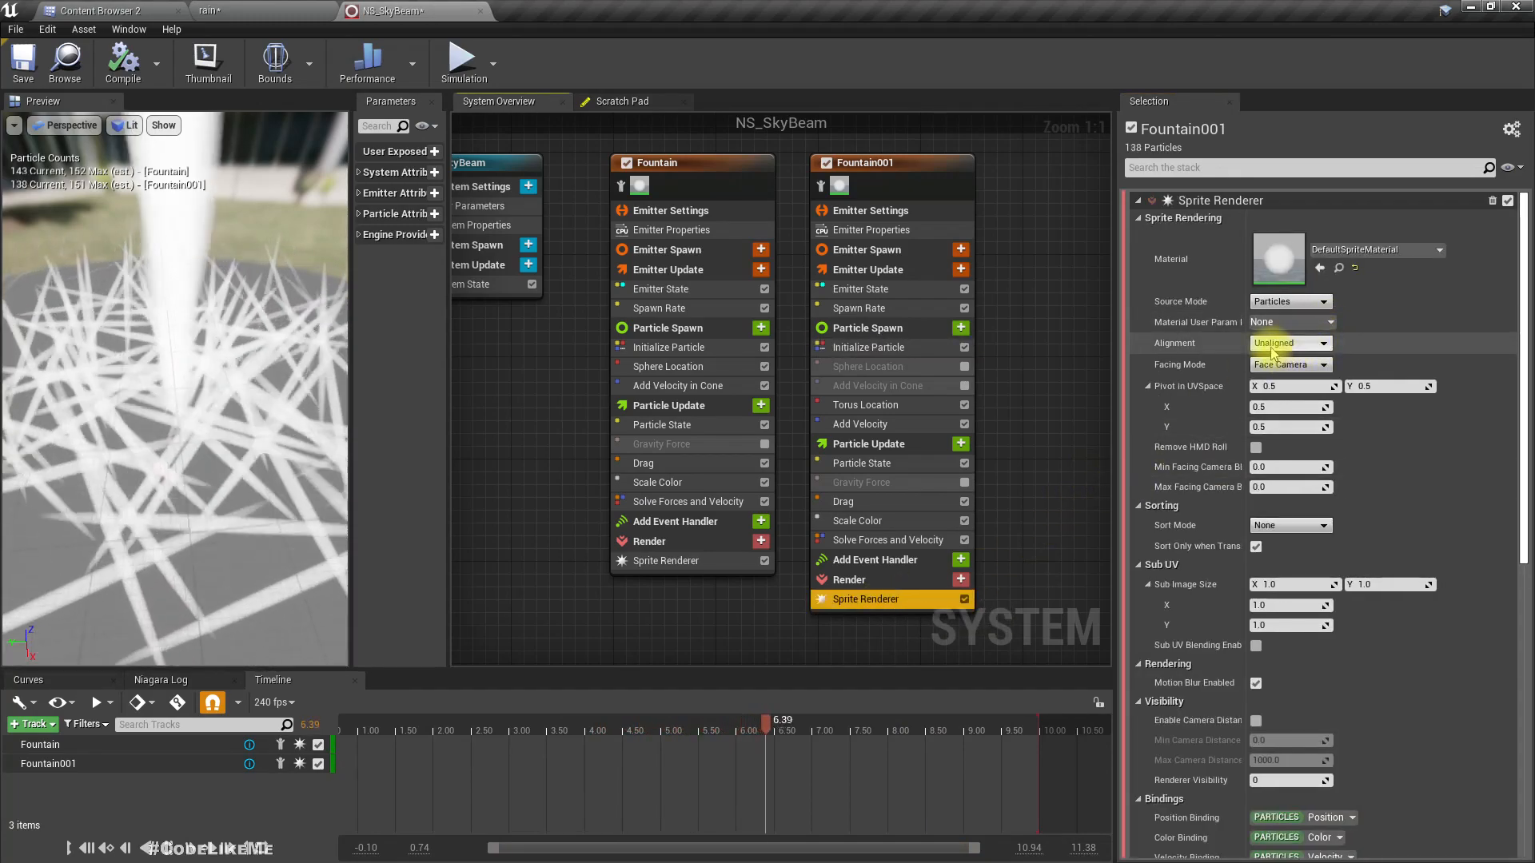
click(1289, 343)
click(1283, 374)
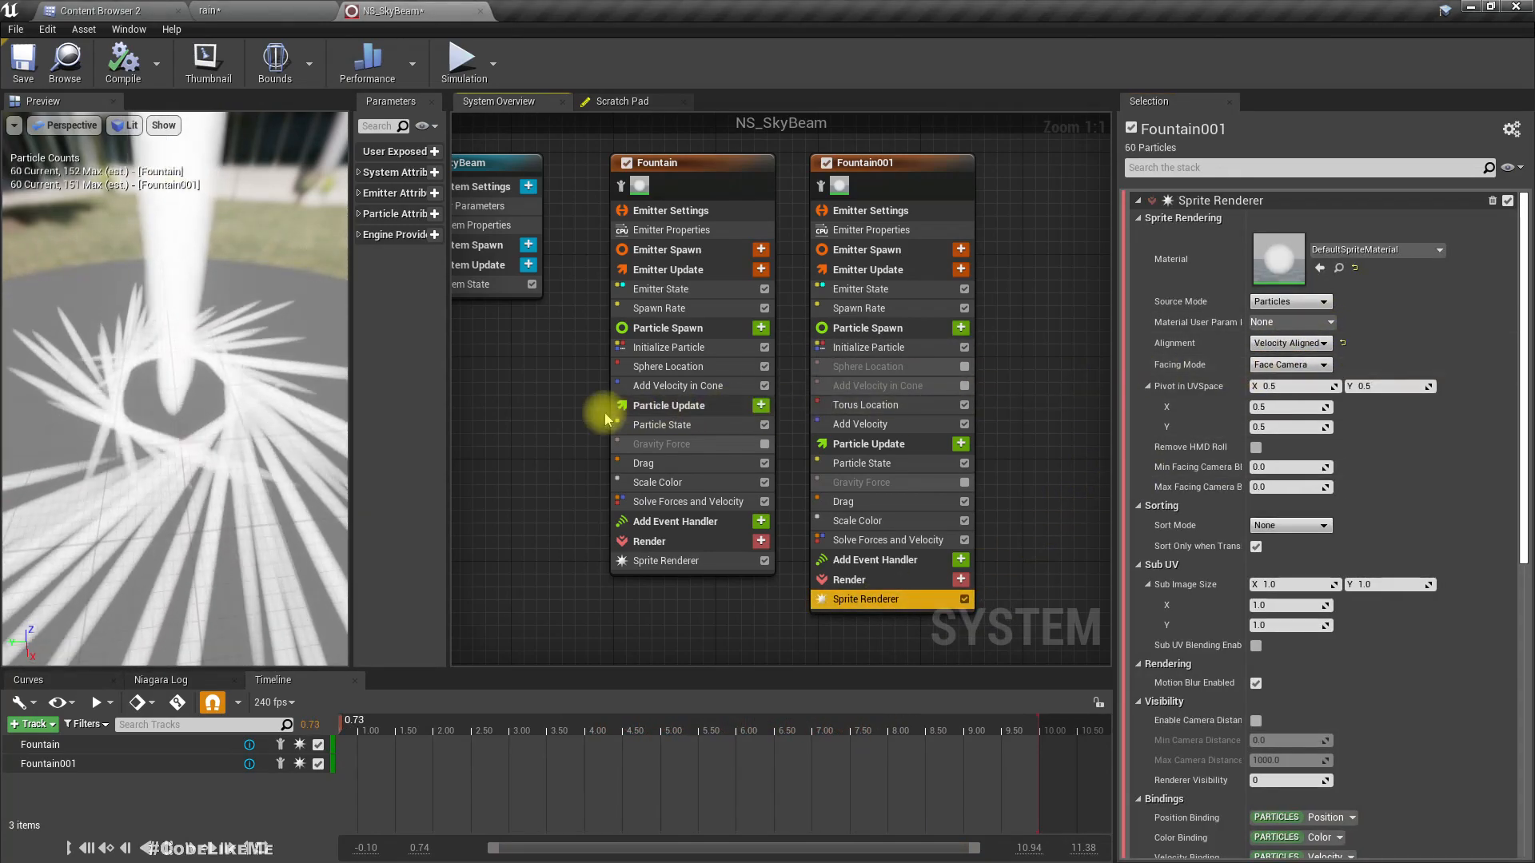
drag(147, 396, 296, 372)
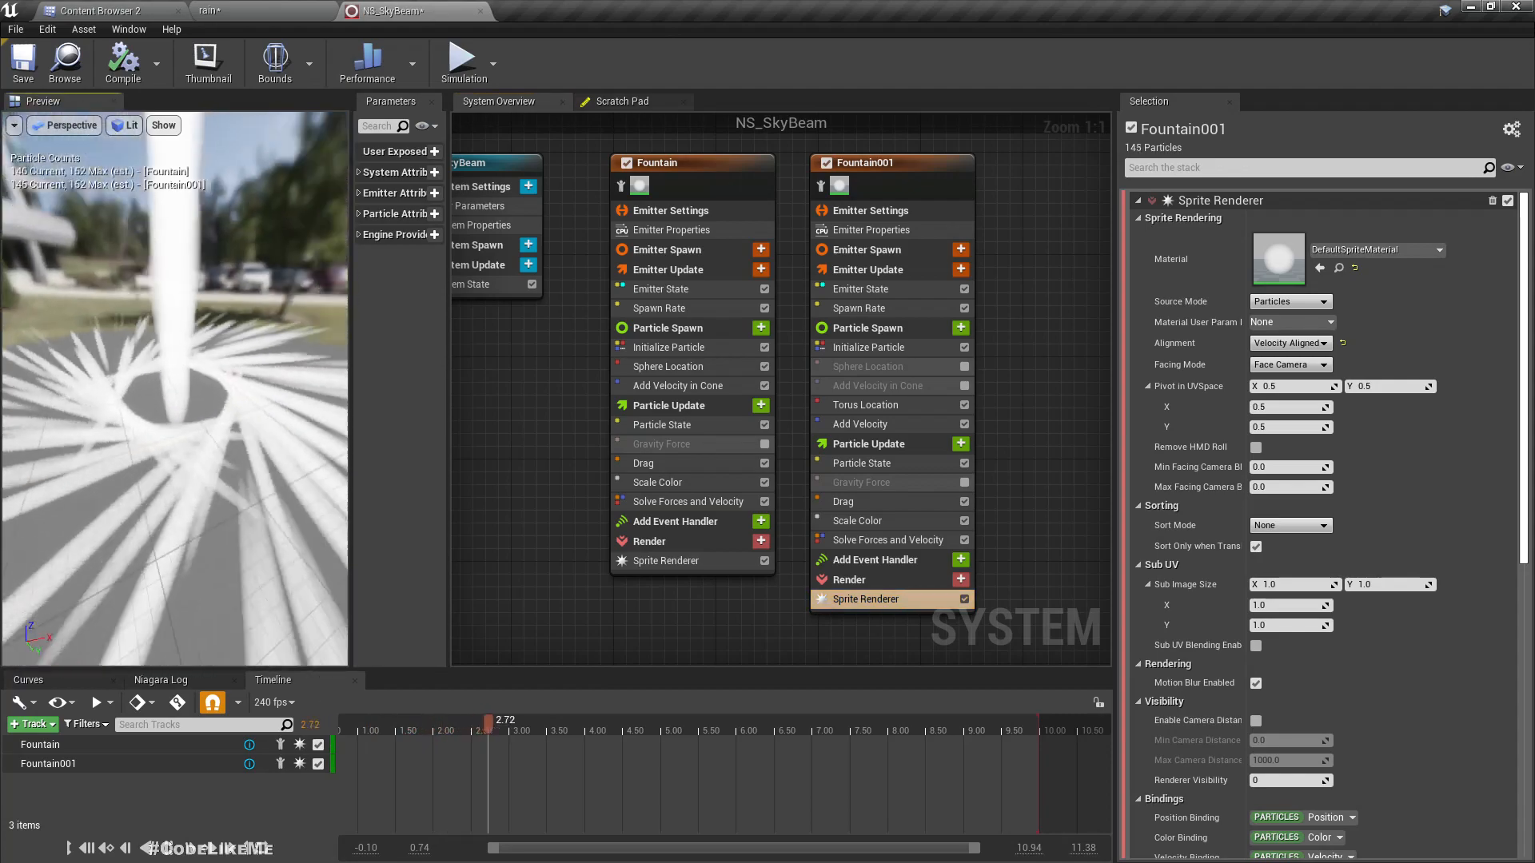
drag(90, 442, 120, 400)
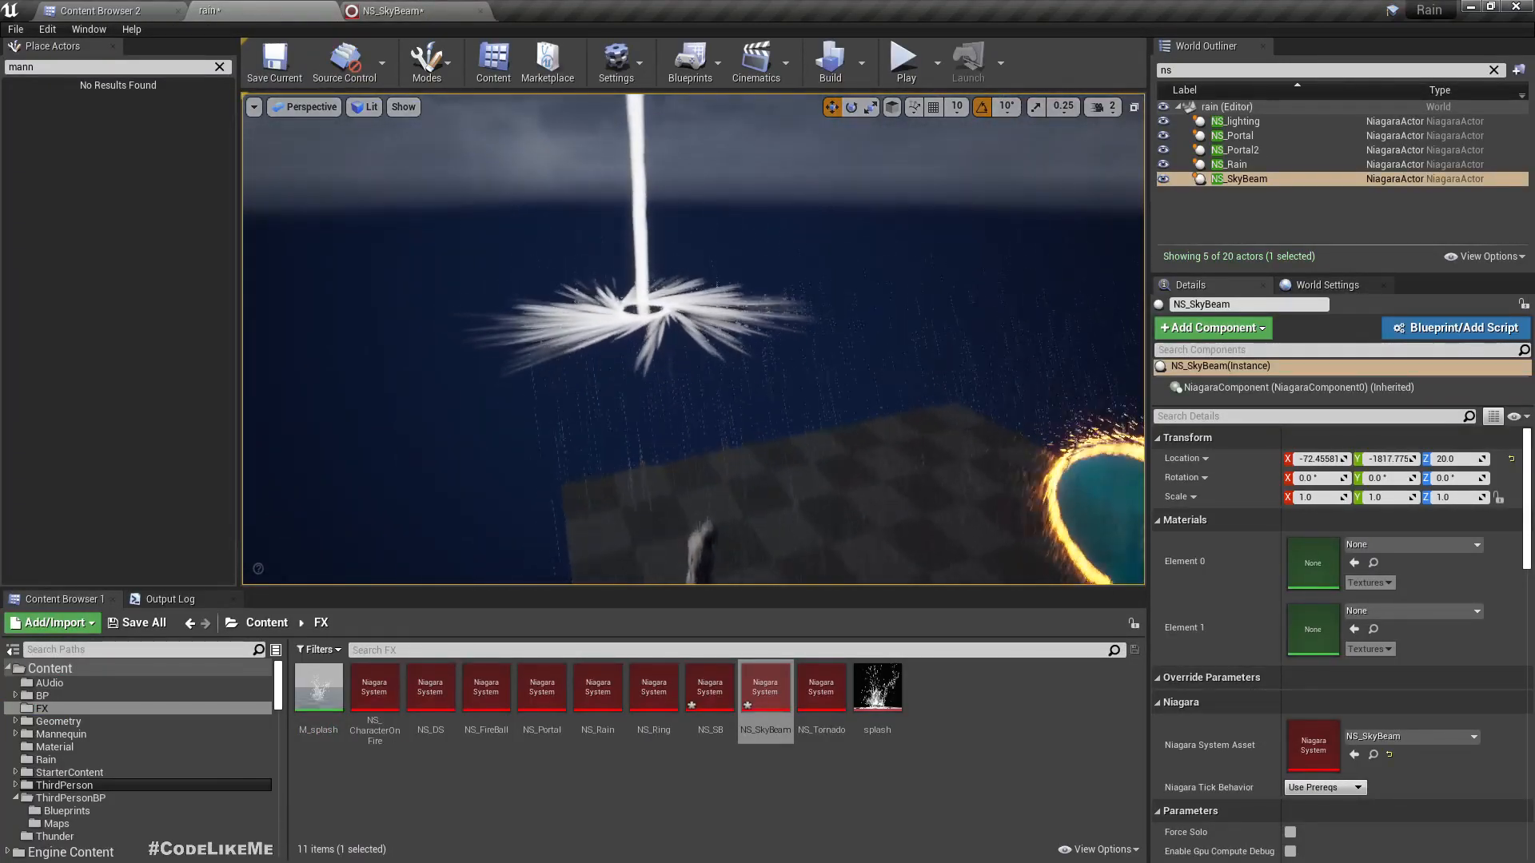
right_drag(694, 351, 692, 251)
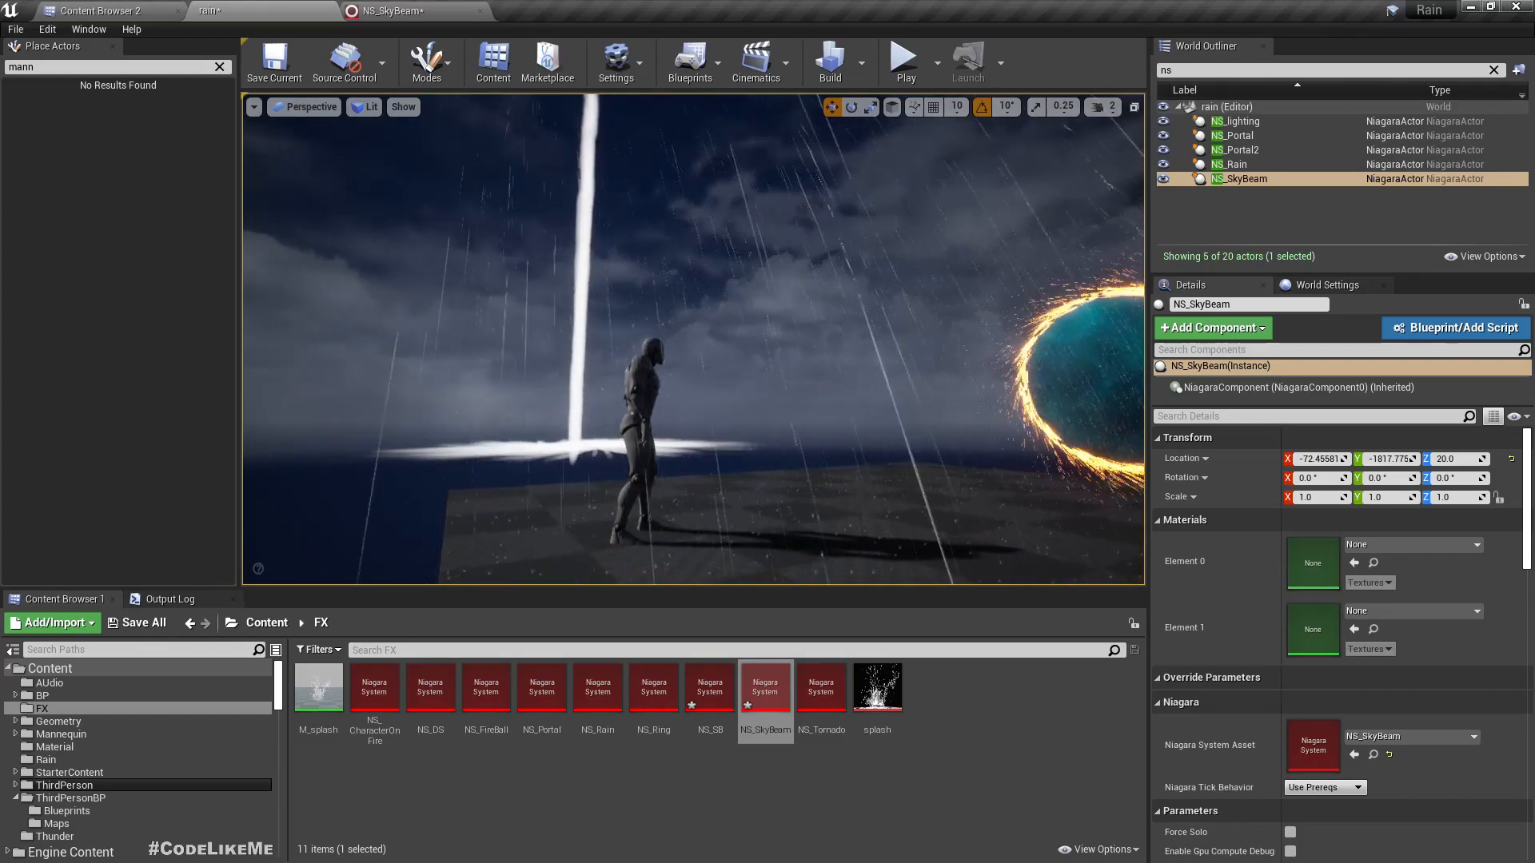
key(q)
key(f)
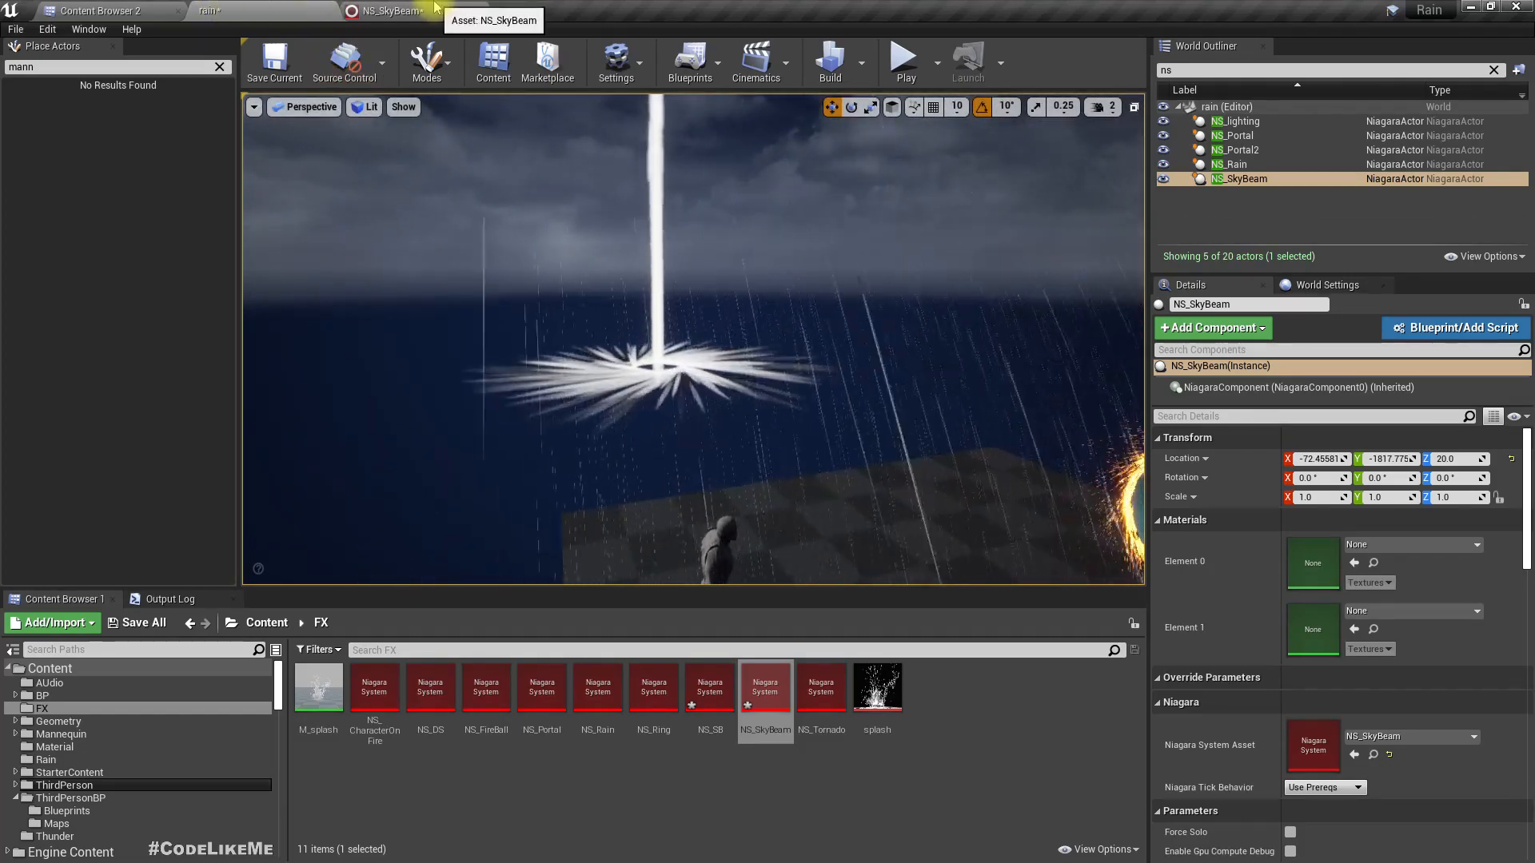
click(372, 9)
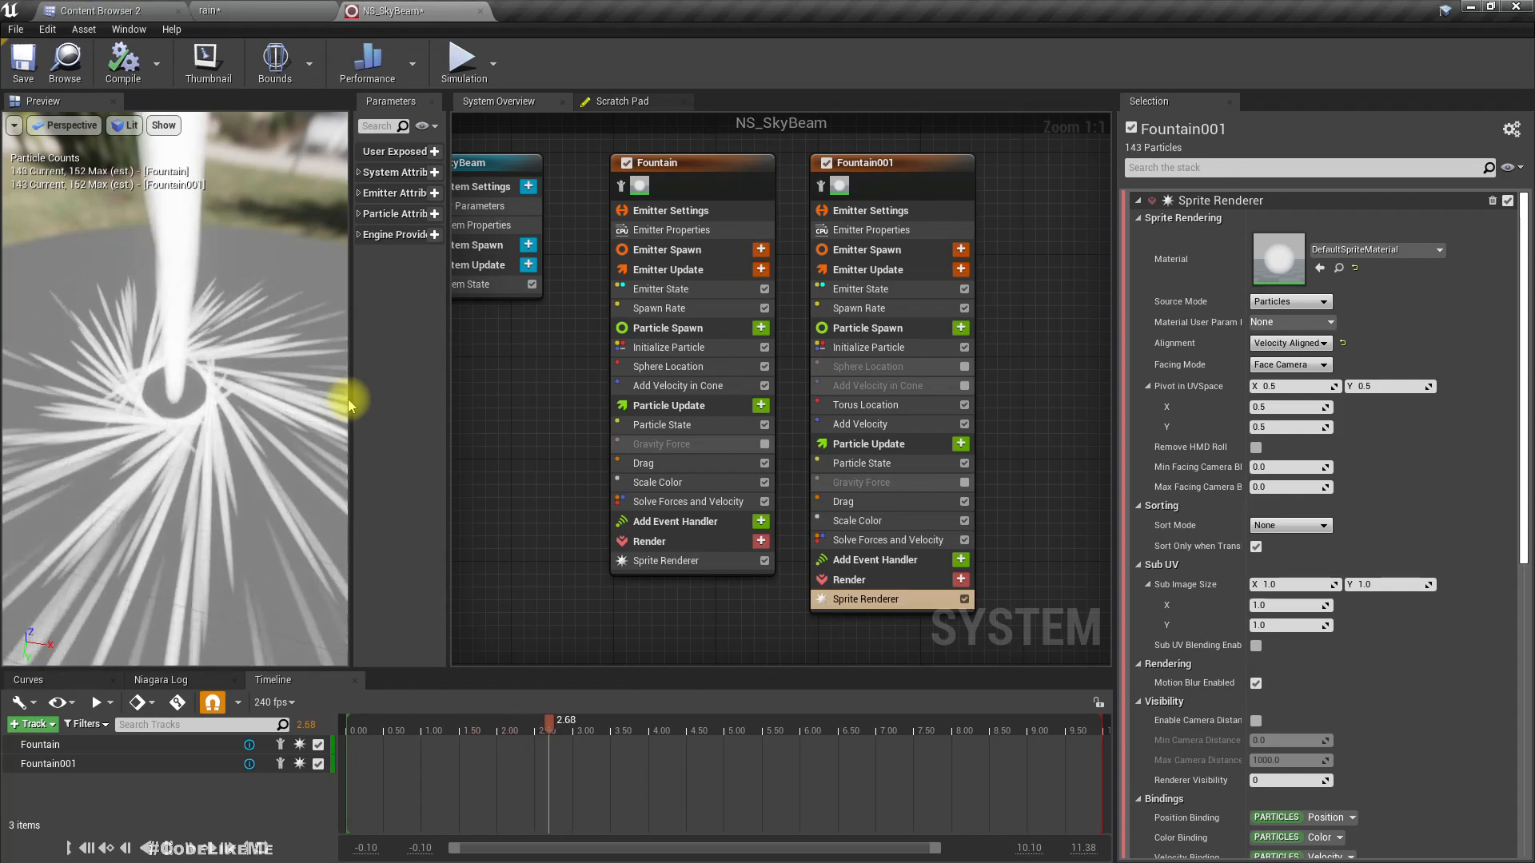
drag(191, 438, 112, 574)
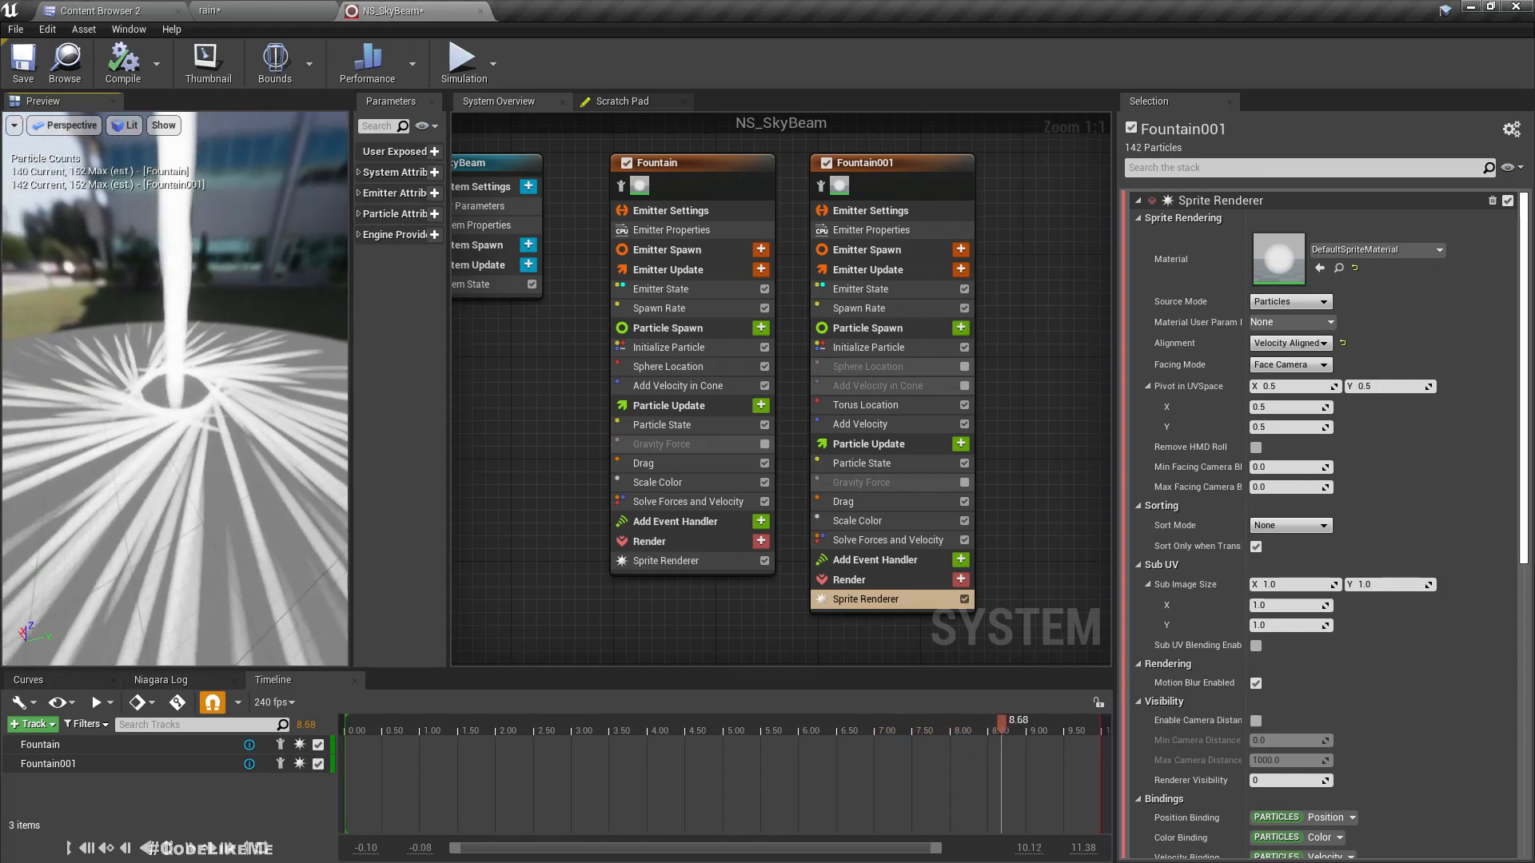
click(962, 445)
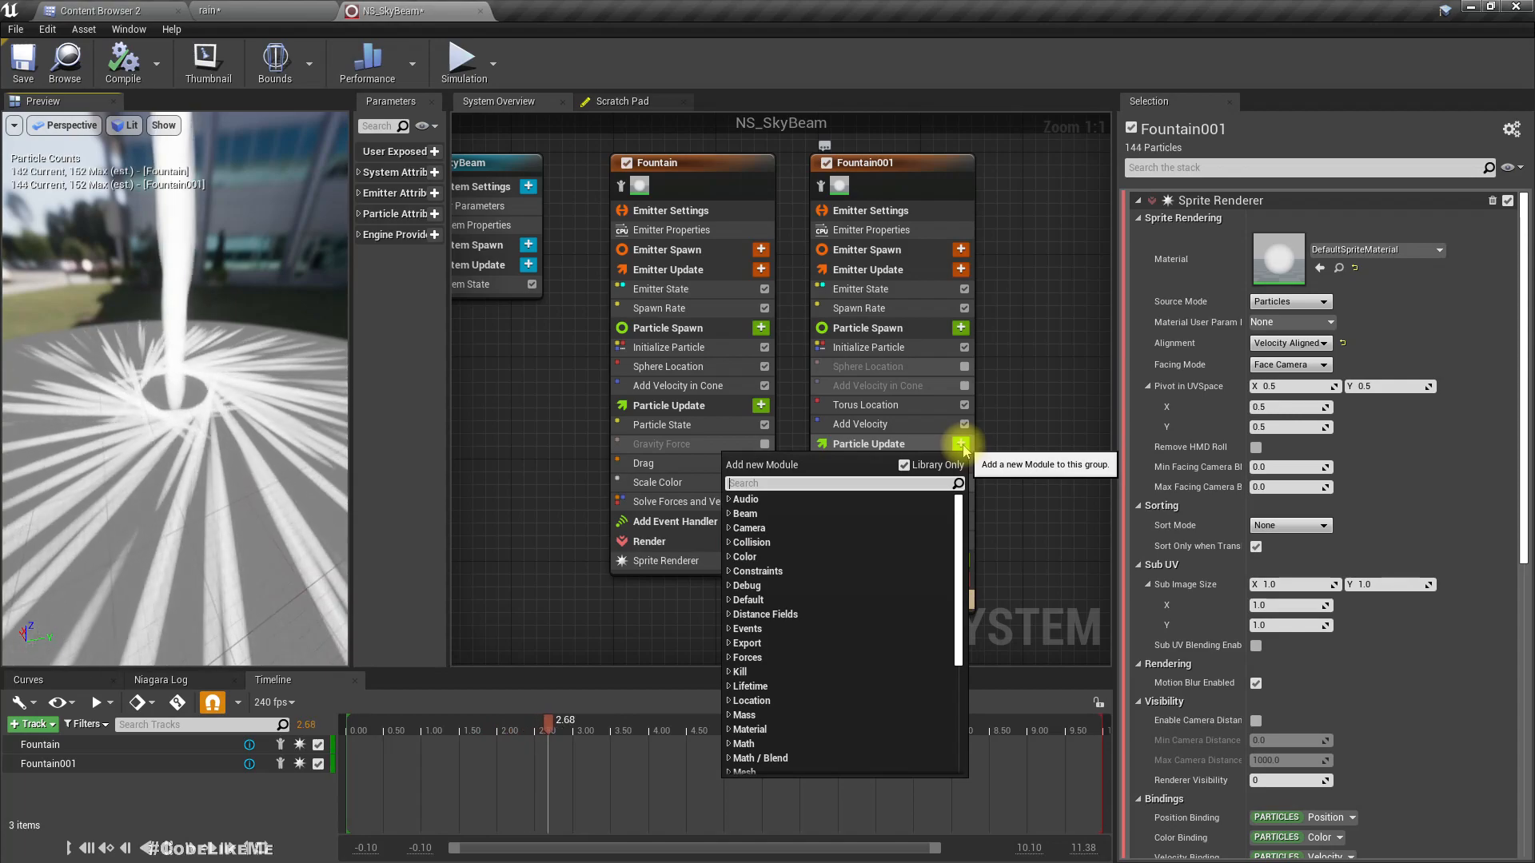
text(scale)
key(Escape)
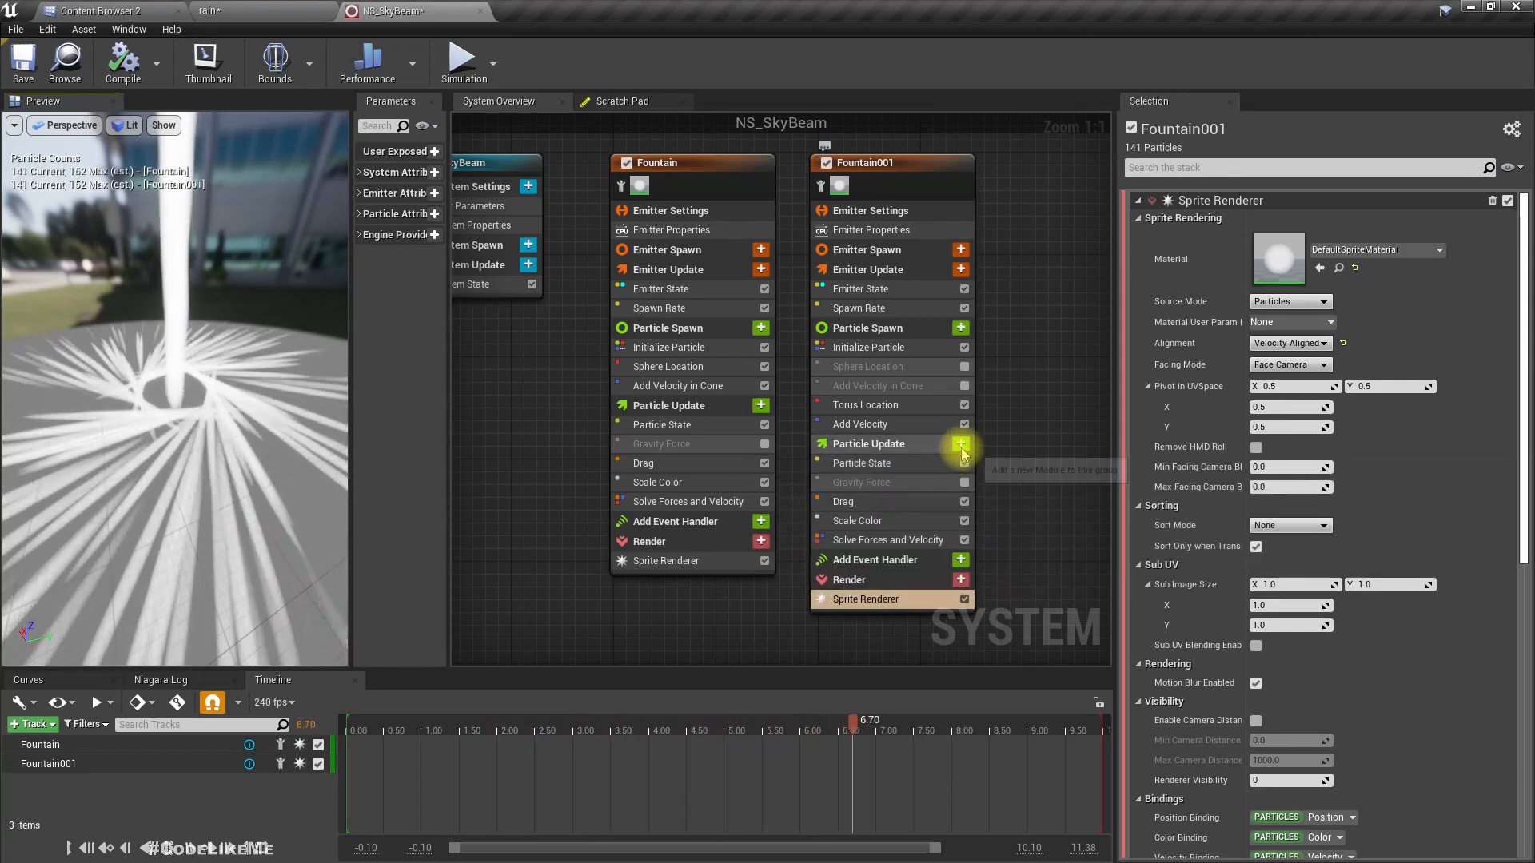
- Add a Scale Sprite Size module to the Particle Update stage of Fountain001
click(962, 445)
text(scale)
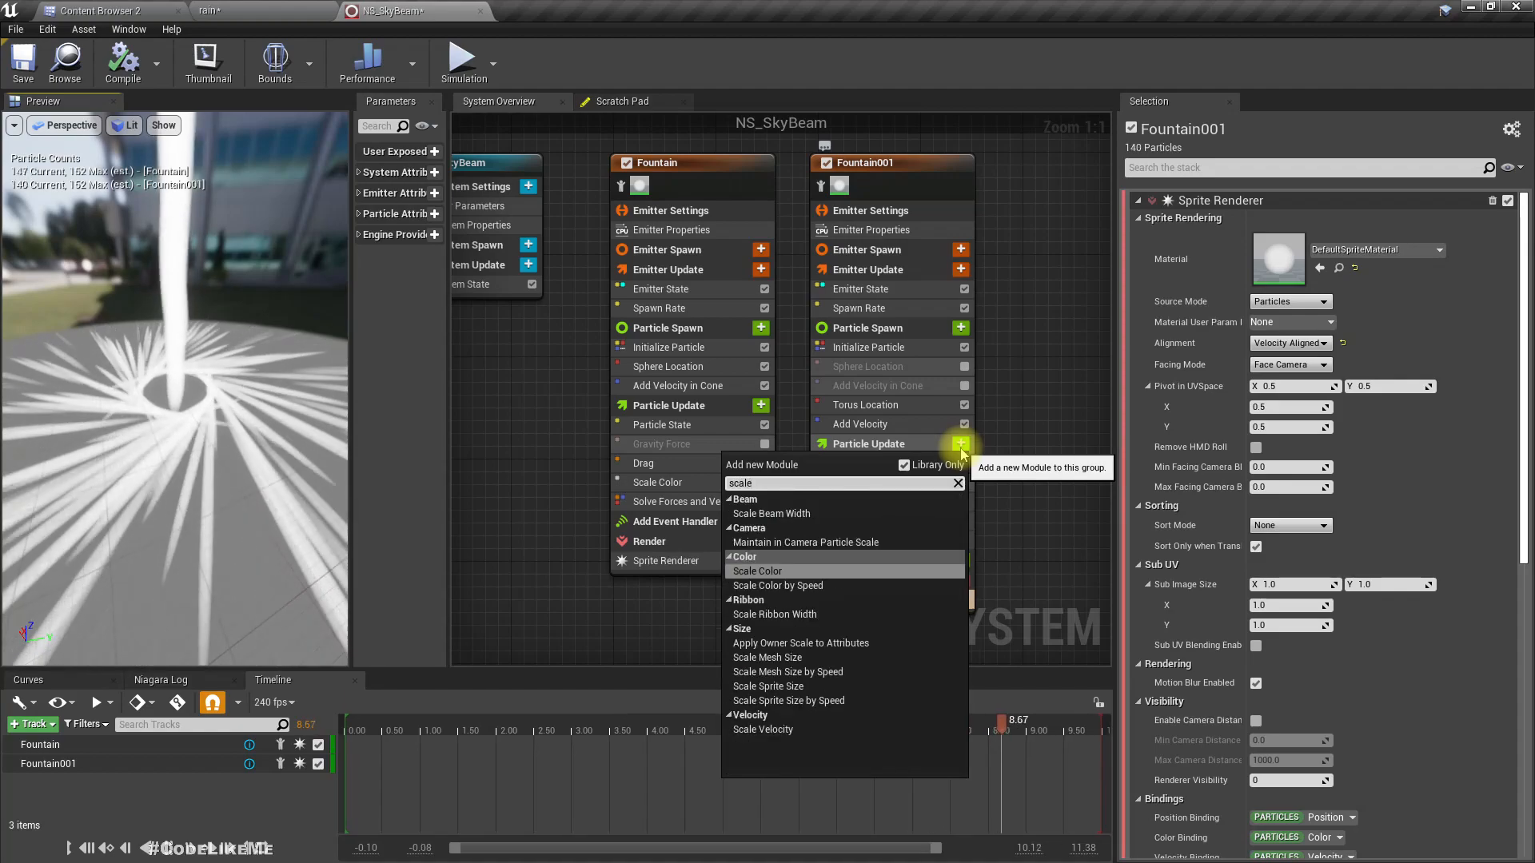
key(Down)
key(Down)
key(Down)
key(Down)
key(Down)
key(Down)
key(Down)
key(Down)
key(Return)
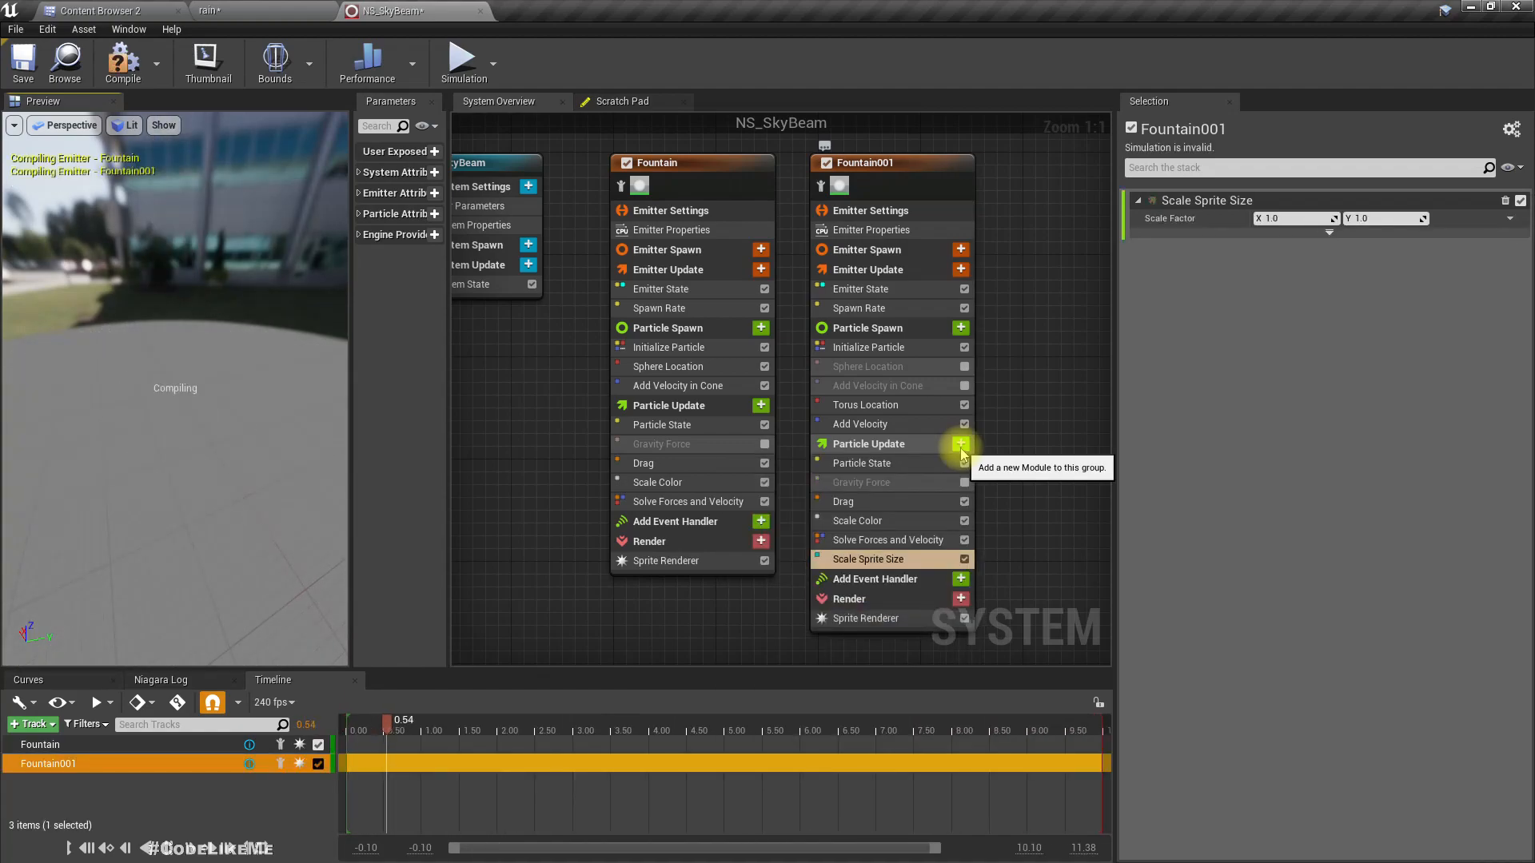
- Drive the Scale Factor of Fountain001's Scale Sprite Size module with the Vector 2D From Curve dynamic input
click(1511, 219)
text(curv)
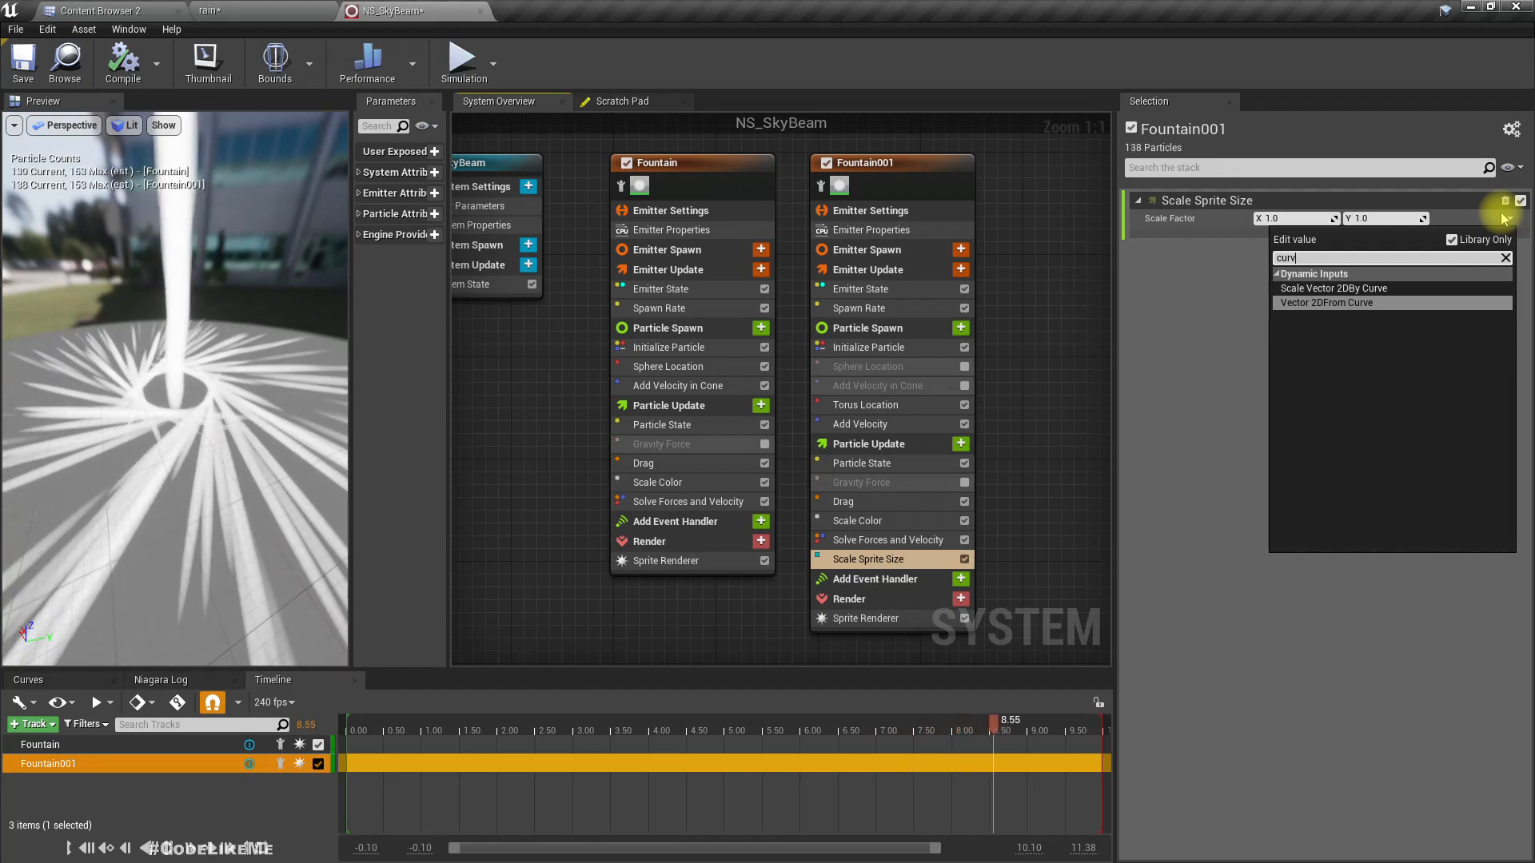
text(e)
key(Return)
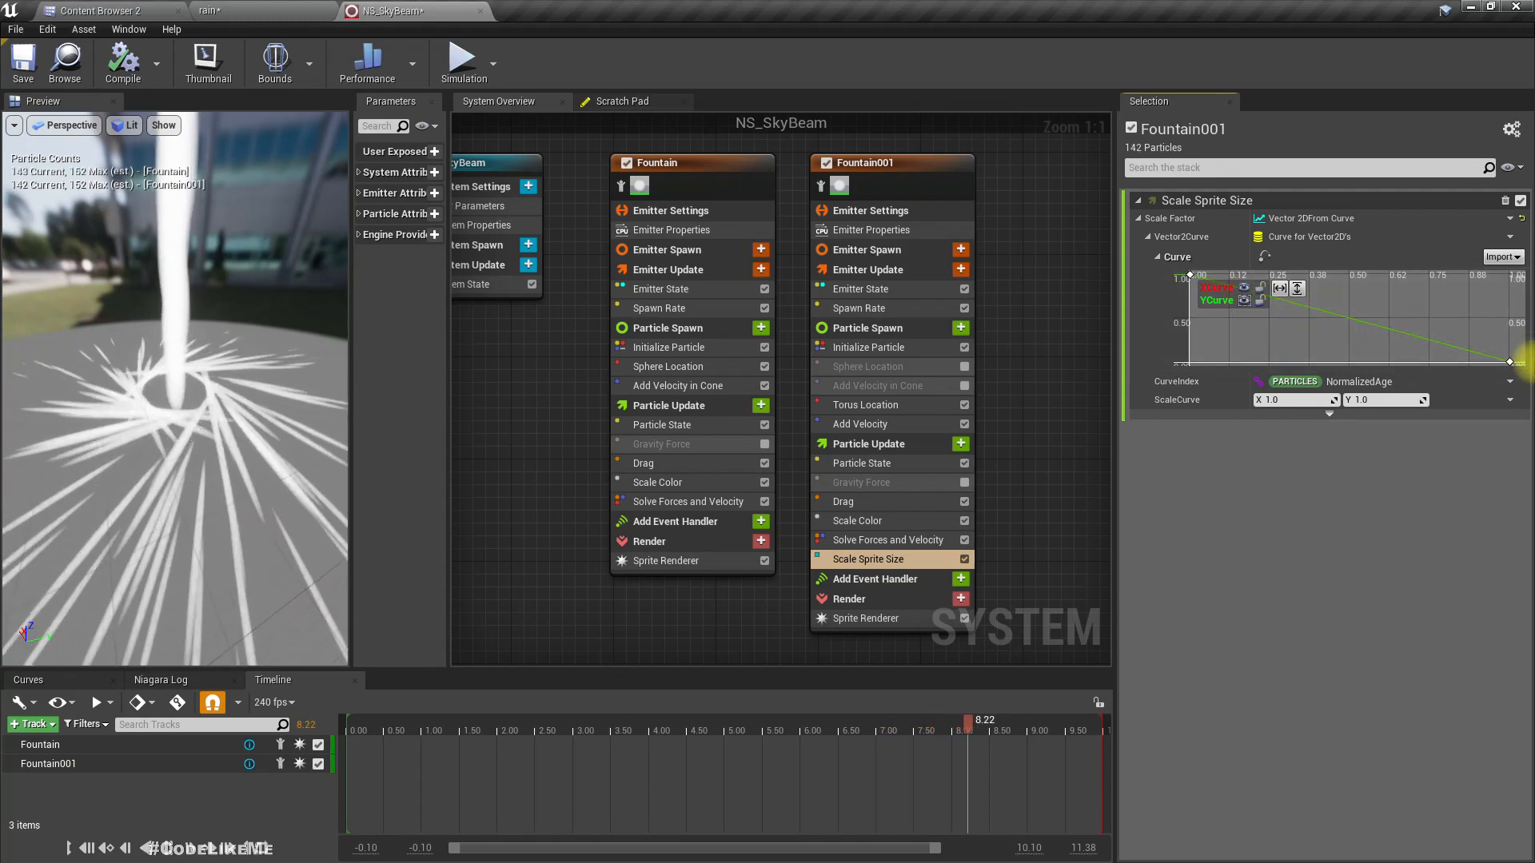
- Set the XCurve's end key at time 1.0 to a value of 20 and enlarge the curve graph
click(1509, 361)
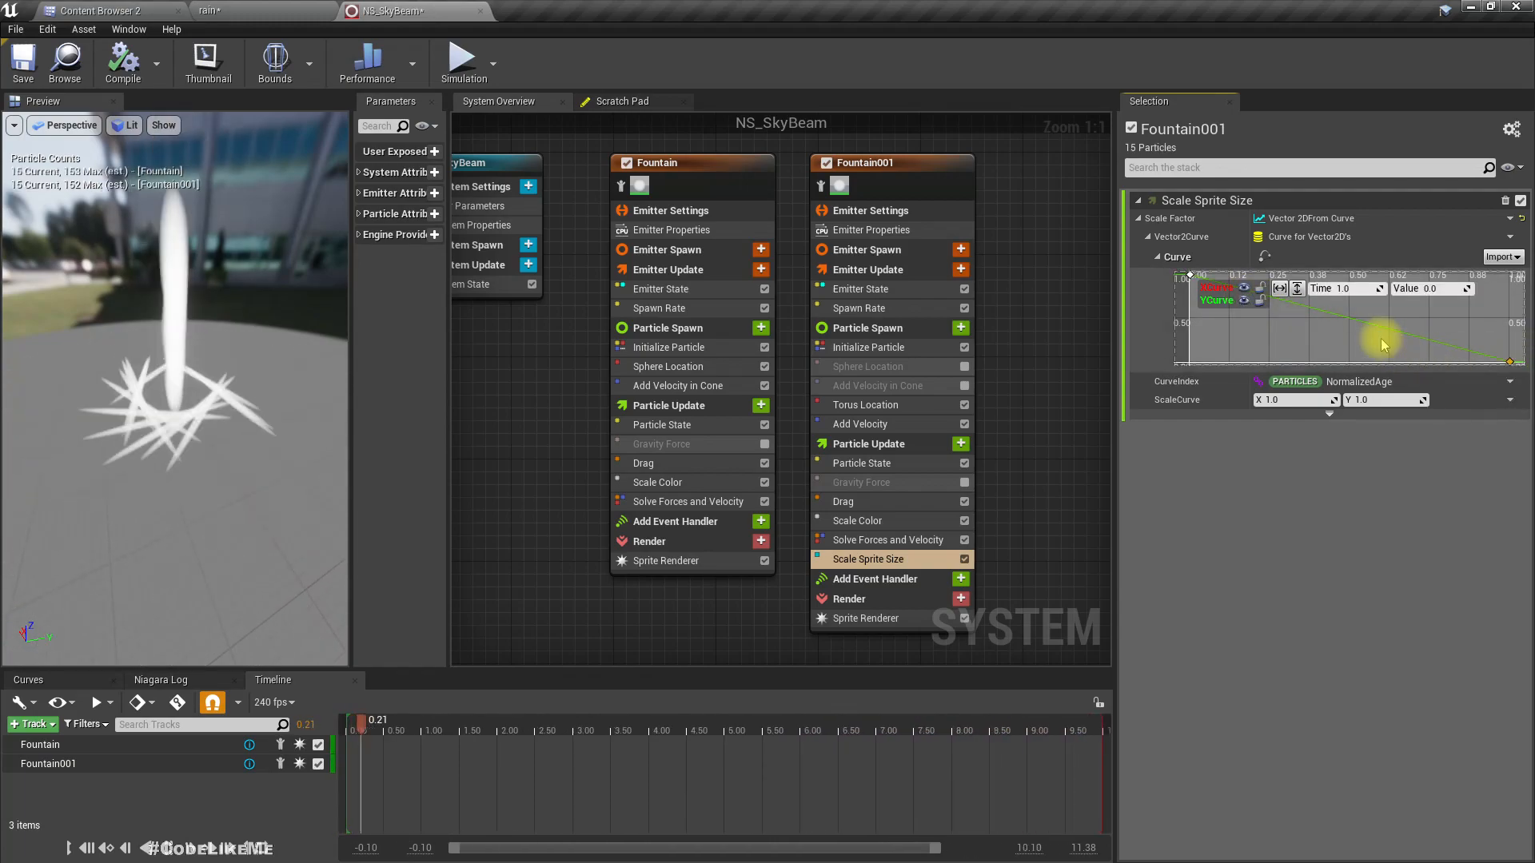
drag(1349, 366, 1348, 520)
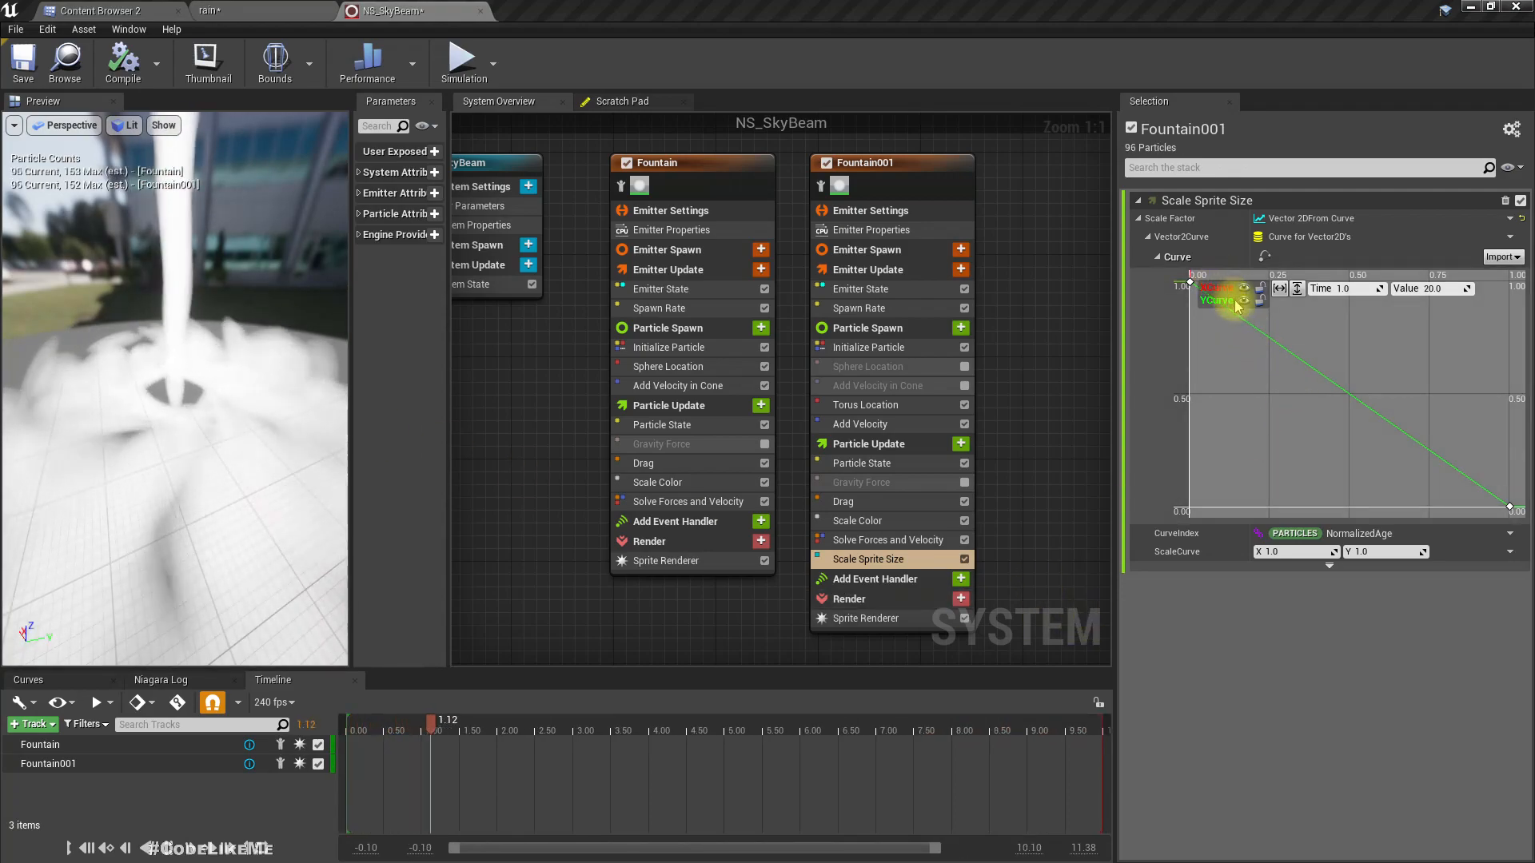
drag(1257, 384, 1261, 405)
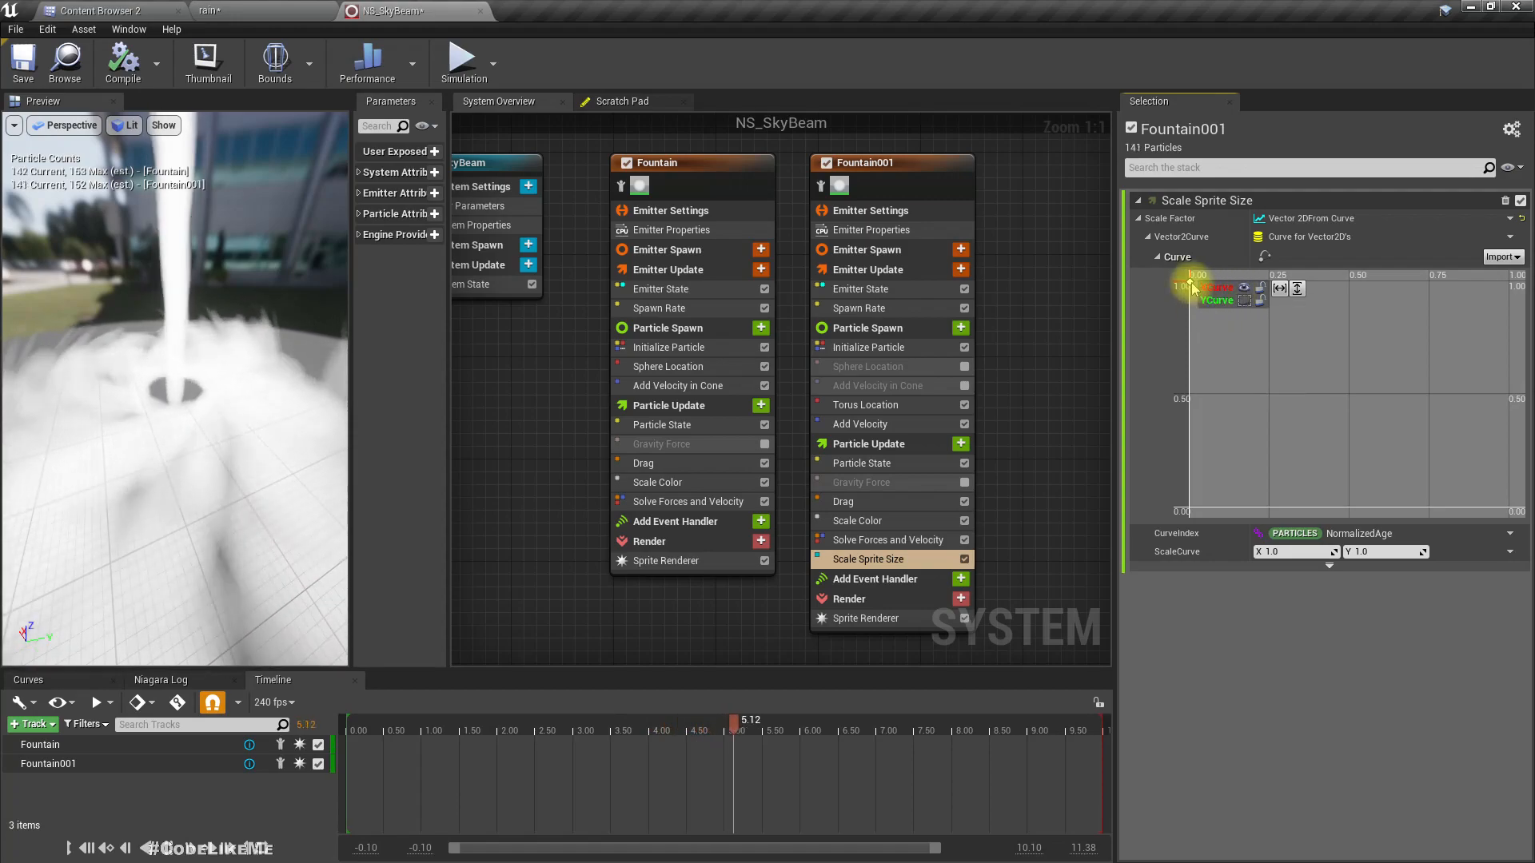
scroll(1320, 377, down, 2)
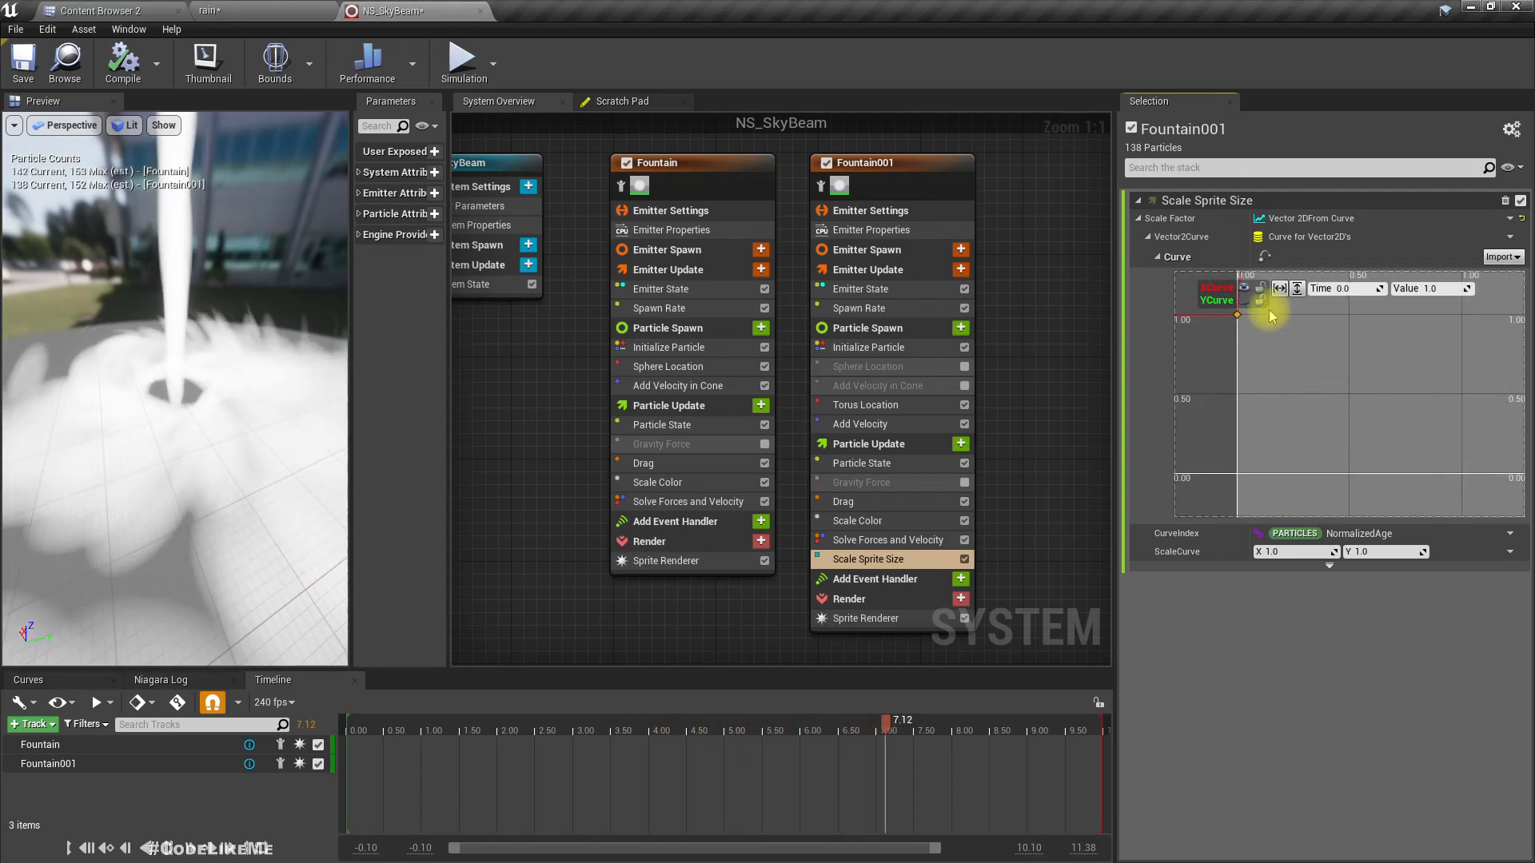
- Set the YCurve's end key at time 1.0 to a value of 20 and check the effect in the rain level
click(1245, 301)
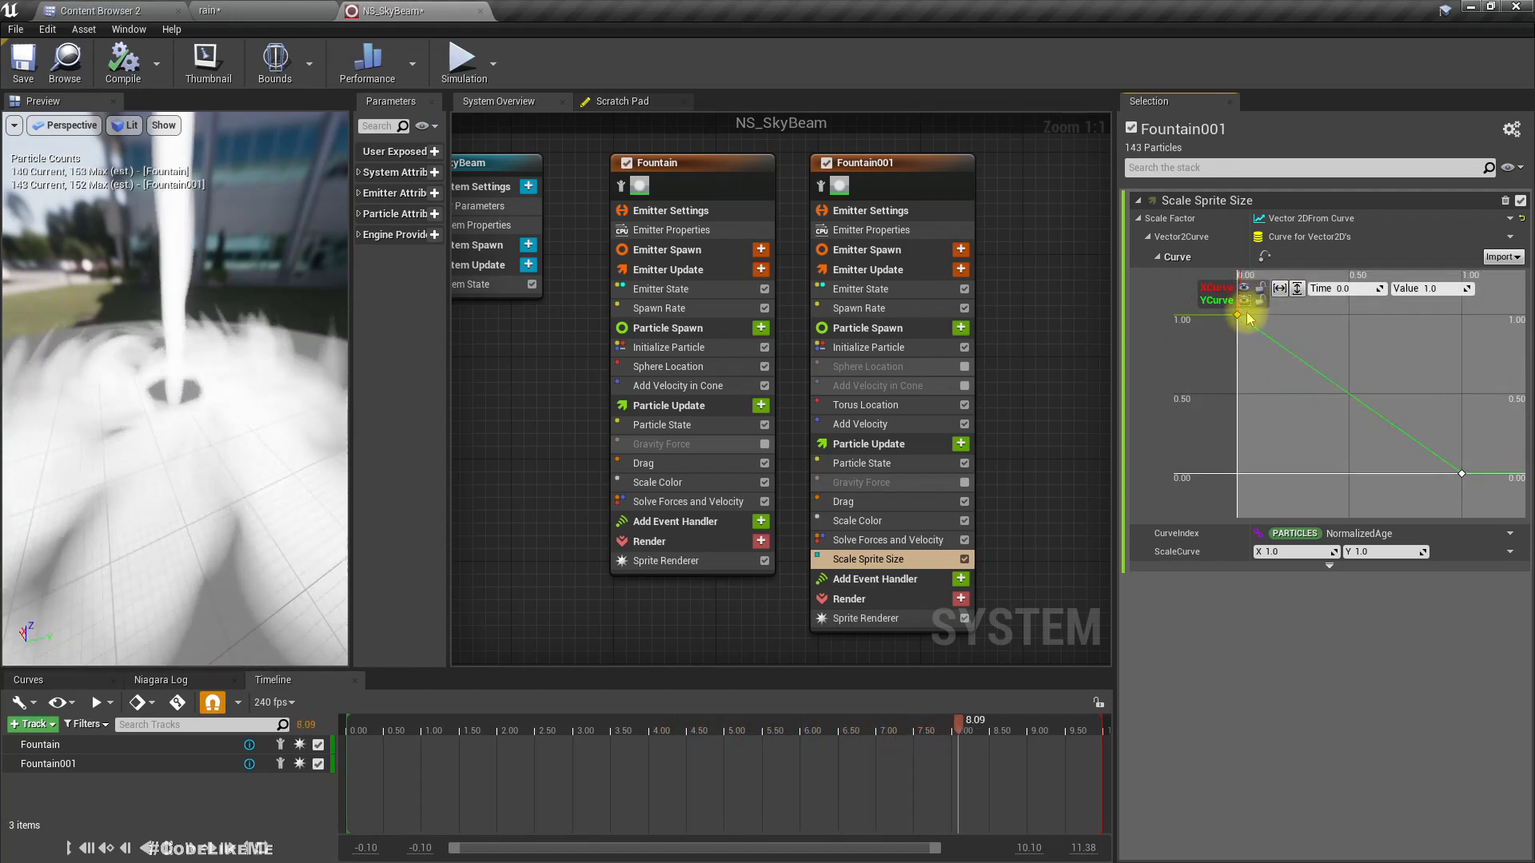
click(1460, 474)
click(1433, 289)
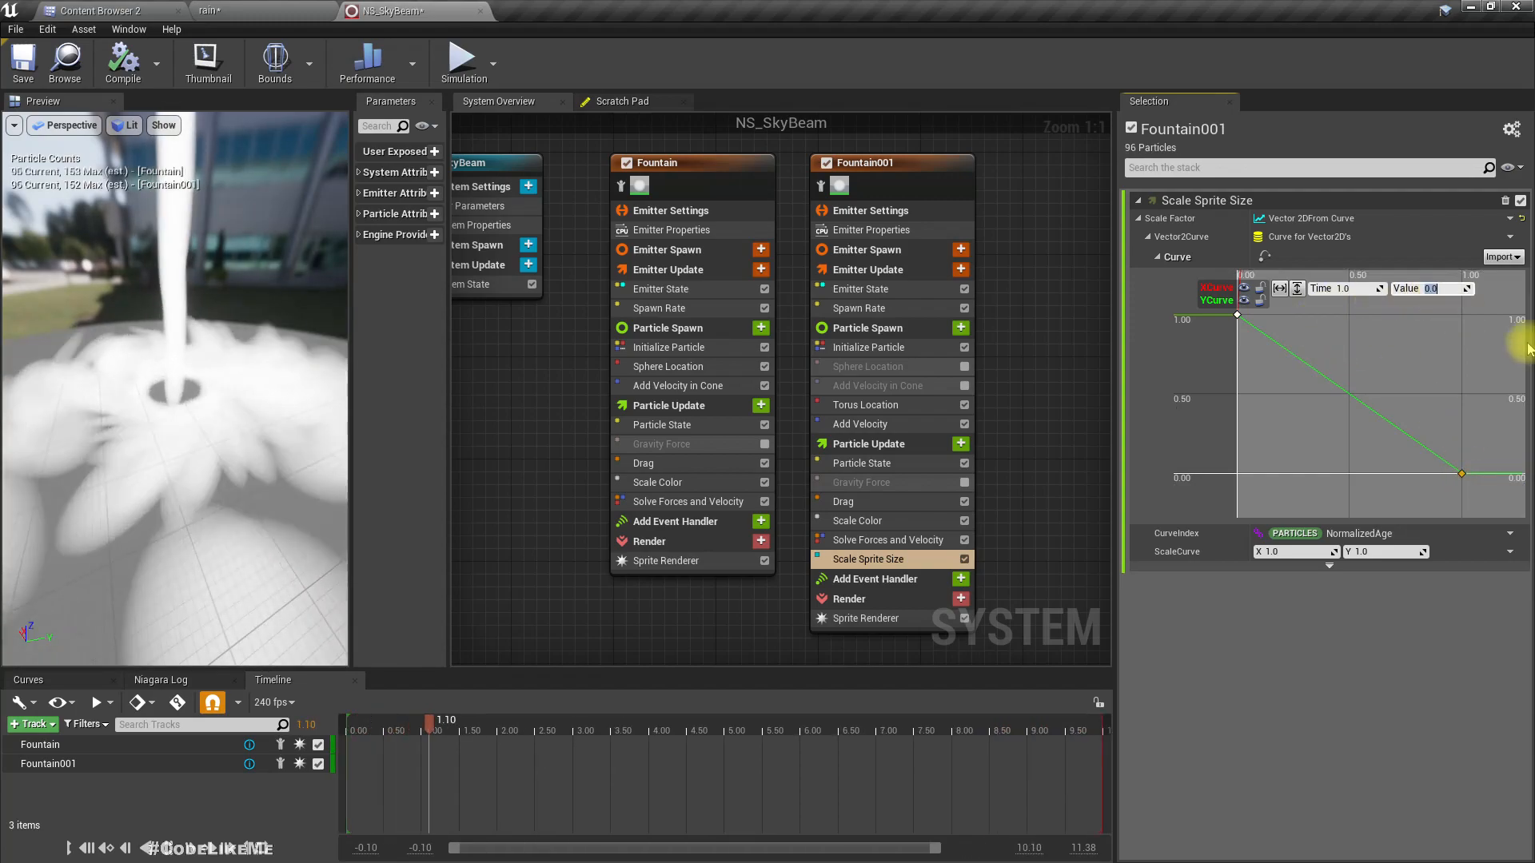
text(20)
key(Return)
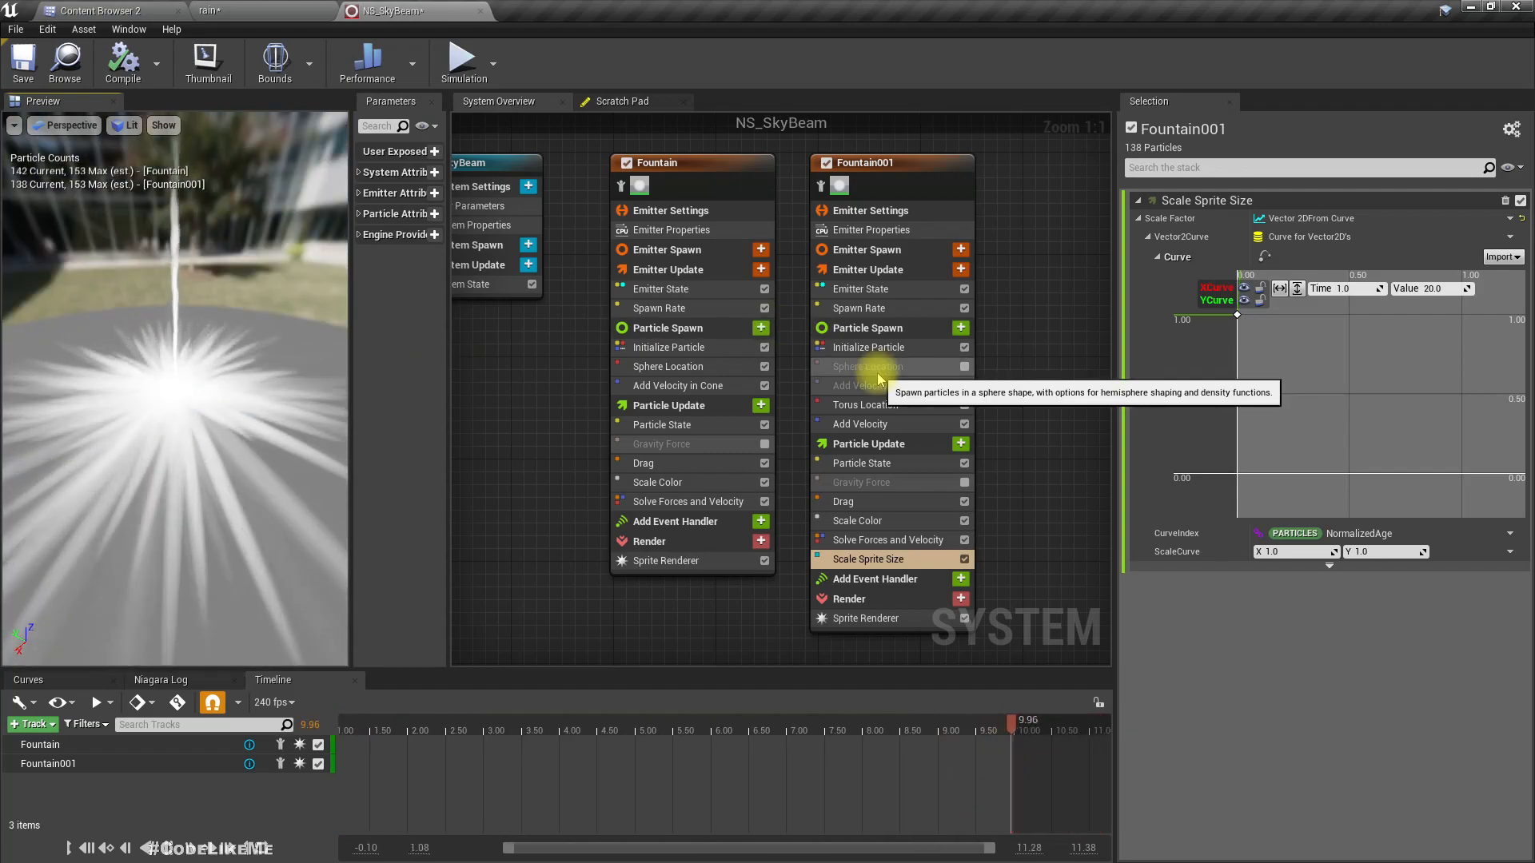
click(213, 9)
right_drag(641, 442, 602, 362)
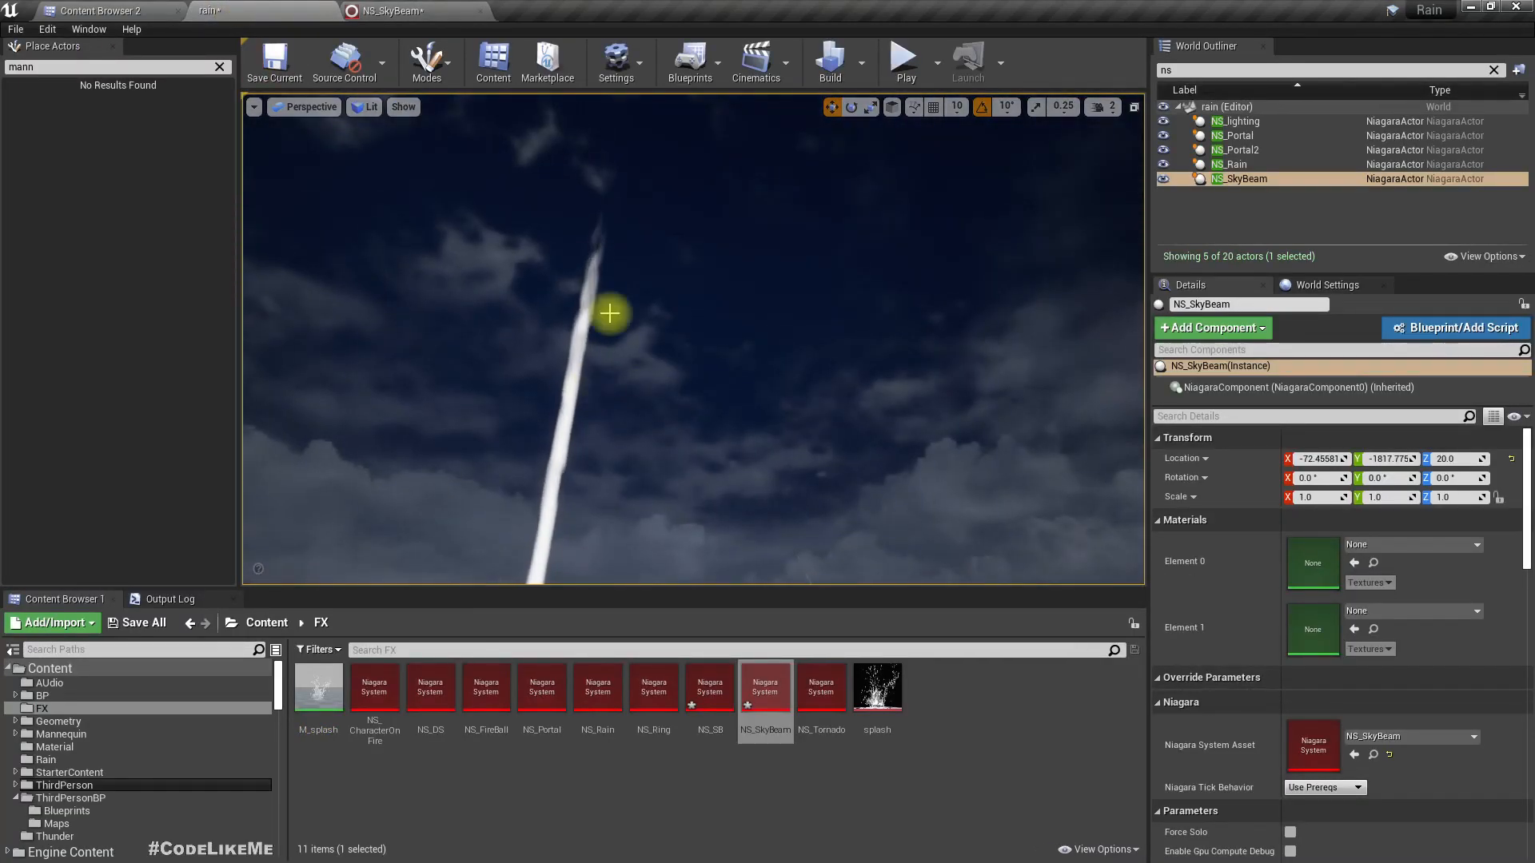
right_drag(483, 145, 486, 161)
click(359, 8)
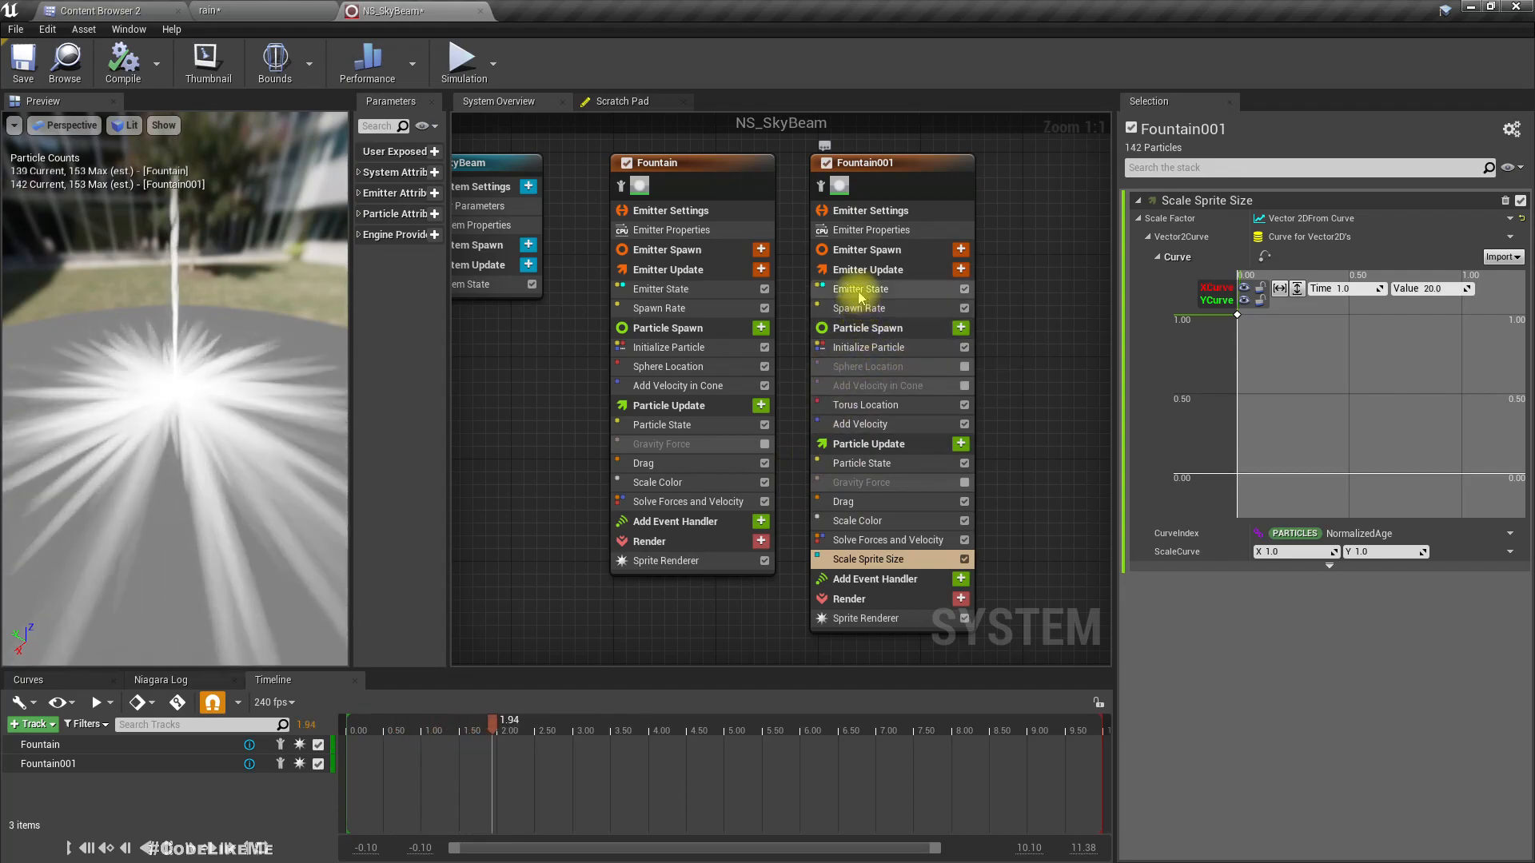
- Open Fountain001's Torus Location module and collapse its Distribution settings
click(860, 406)
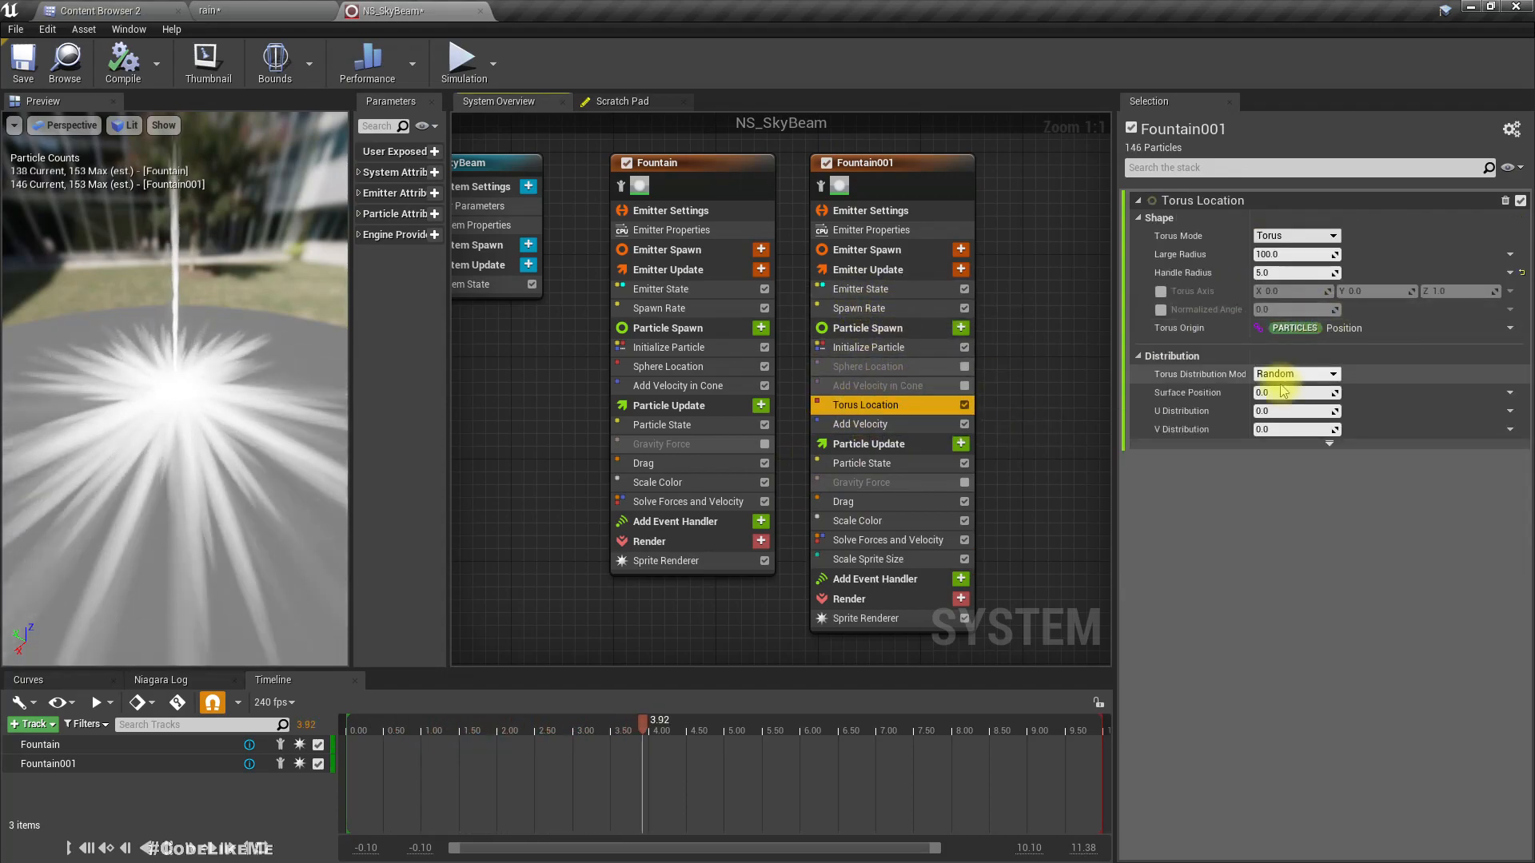
click(1153, 356)
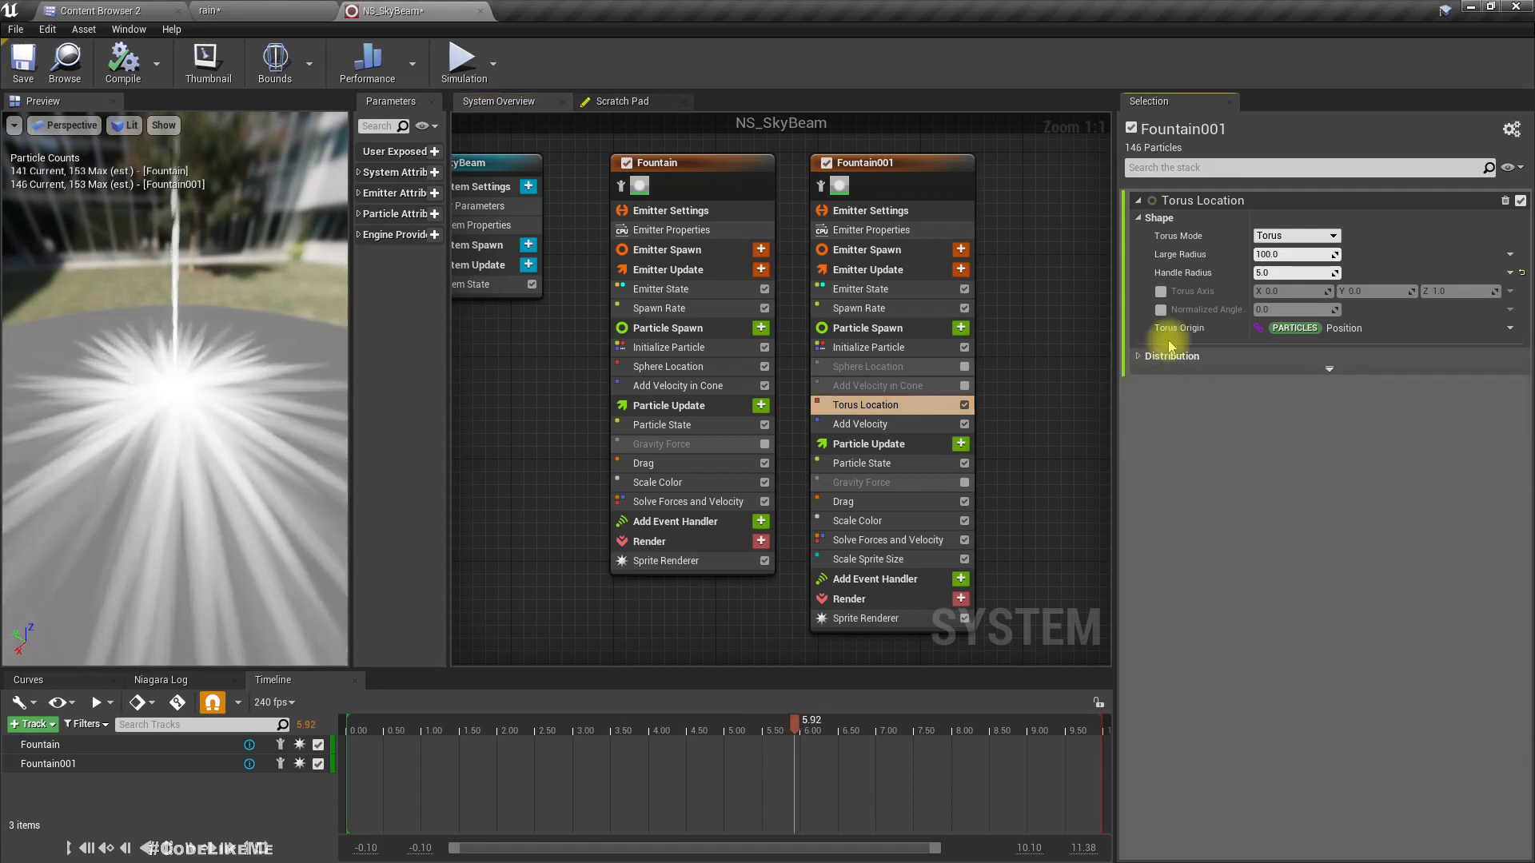
click(1511, 329)
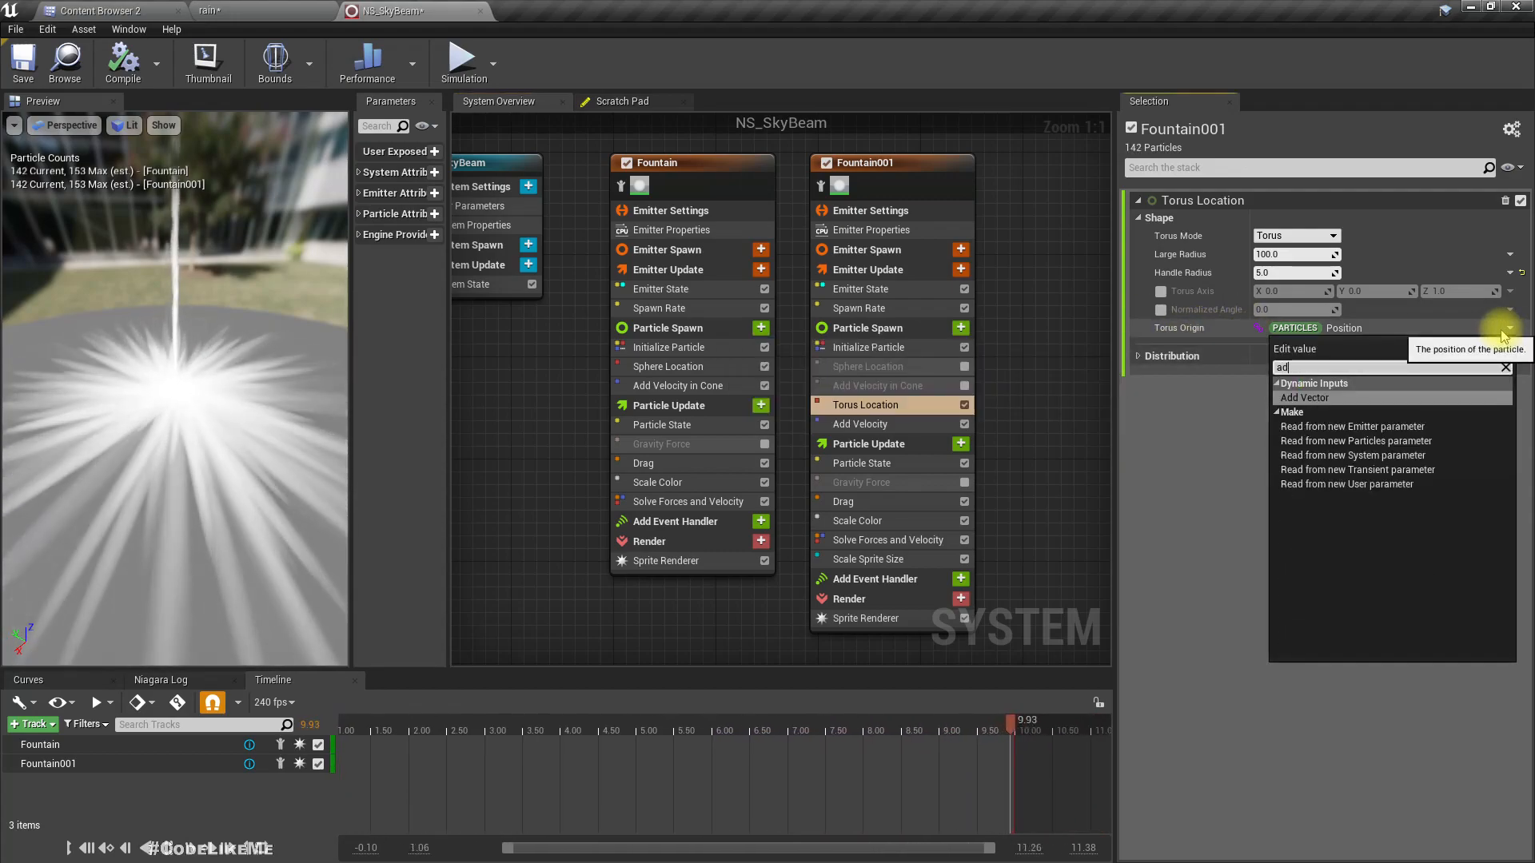
key(Return)
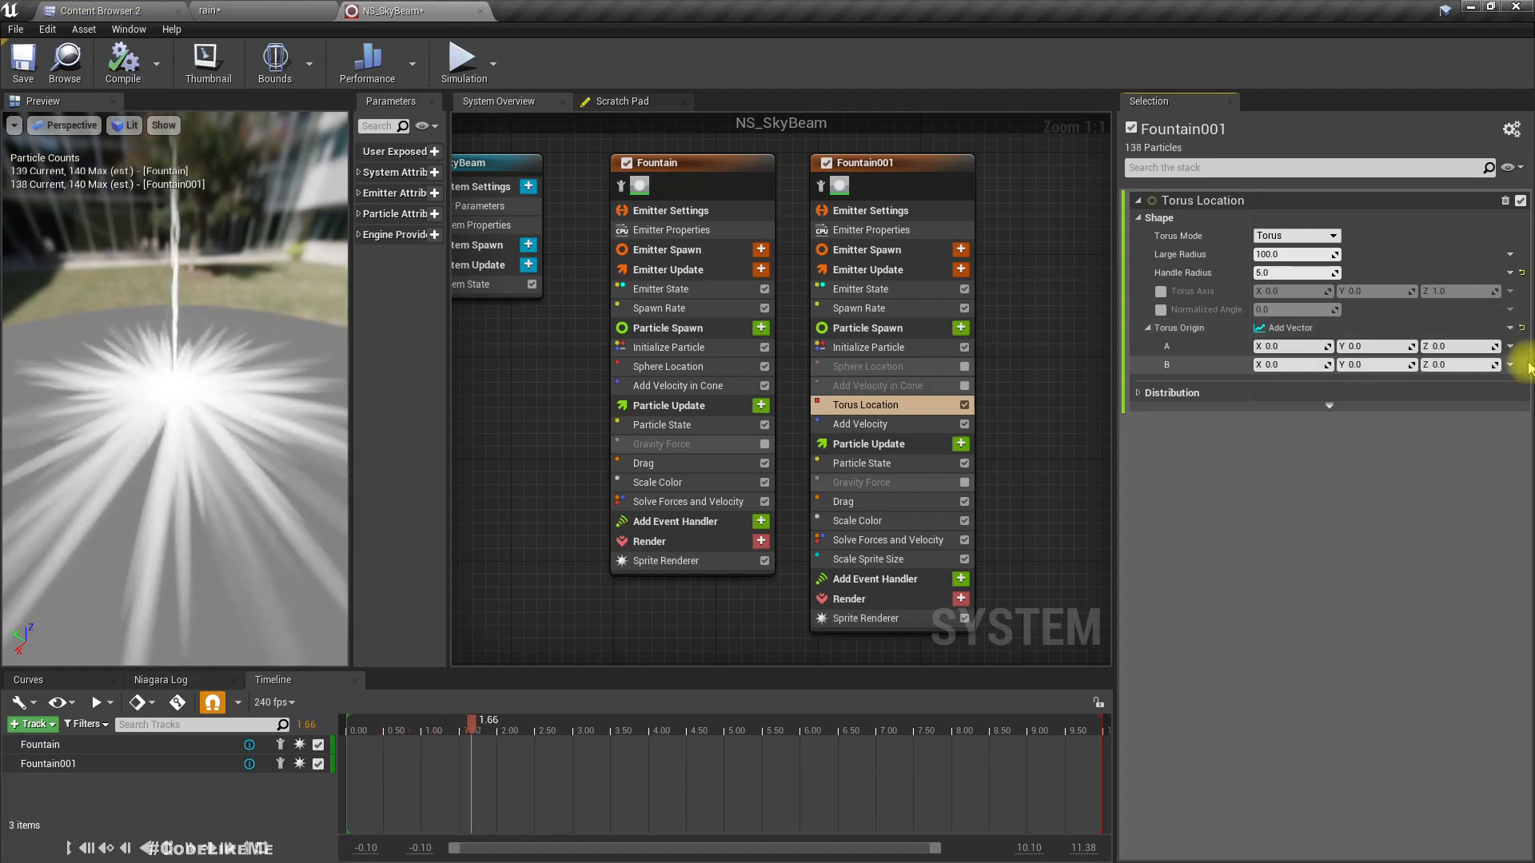
key(ctrl+z)
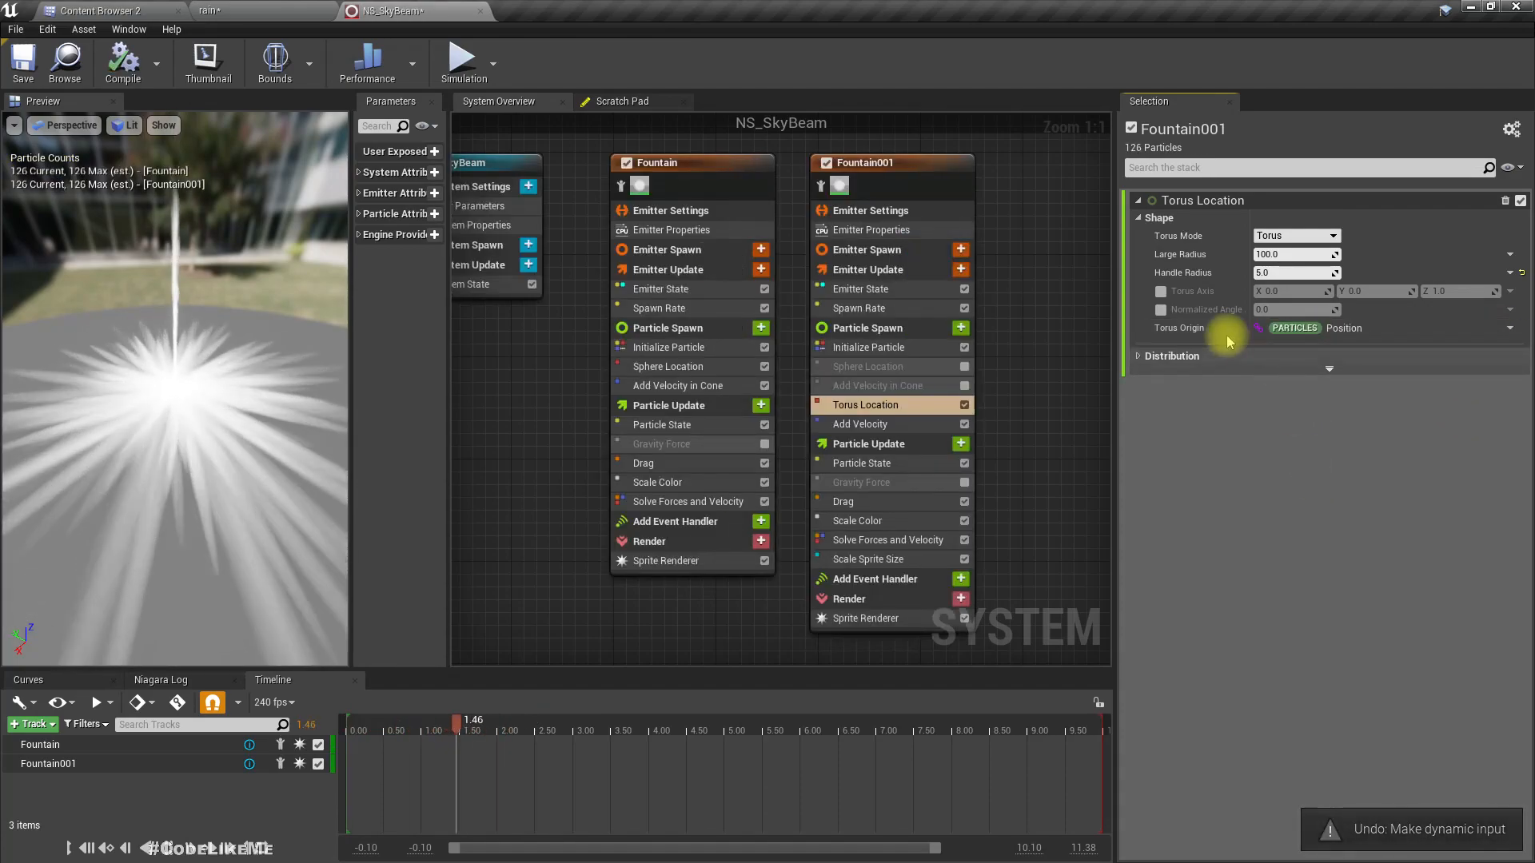
- Copy the Particles Position link of Torus Origin and replace the input with an Add Vector dynamic input
right_click(1225, 333)
right_click(1401, 333)
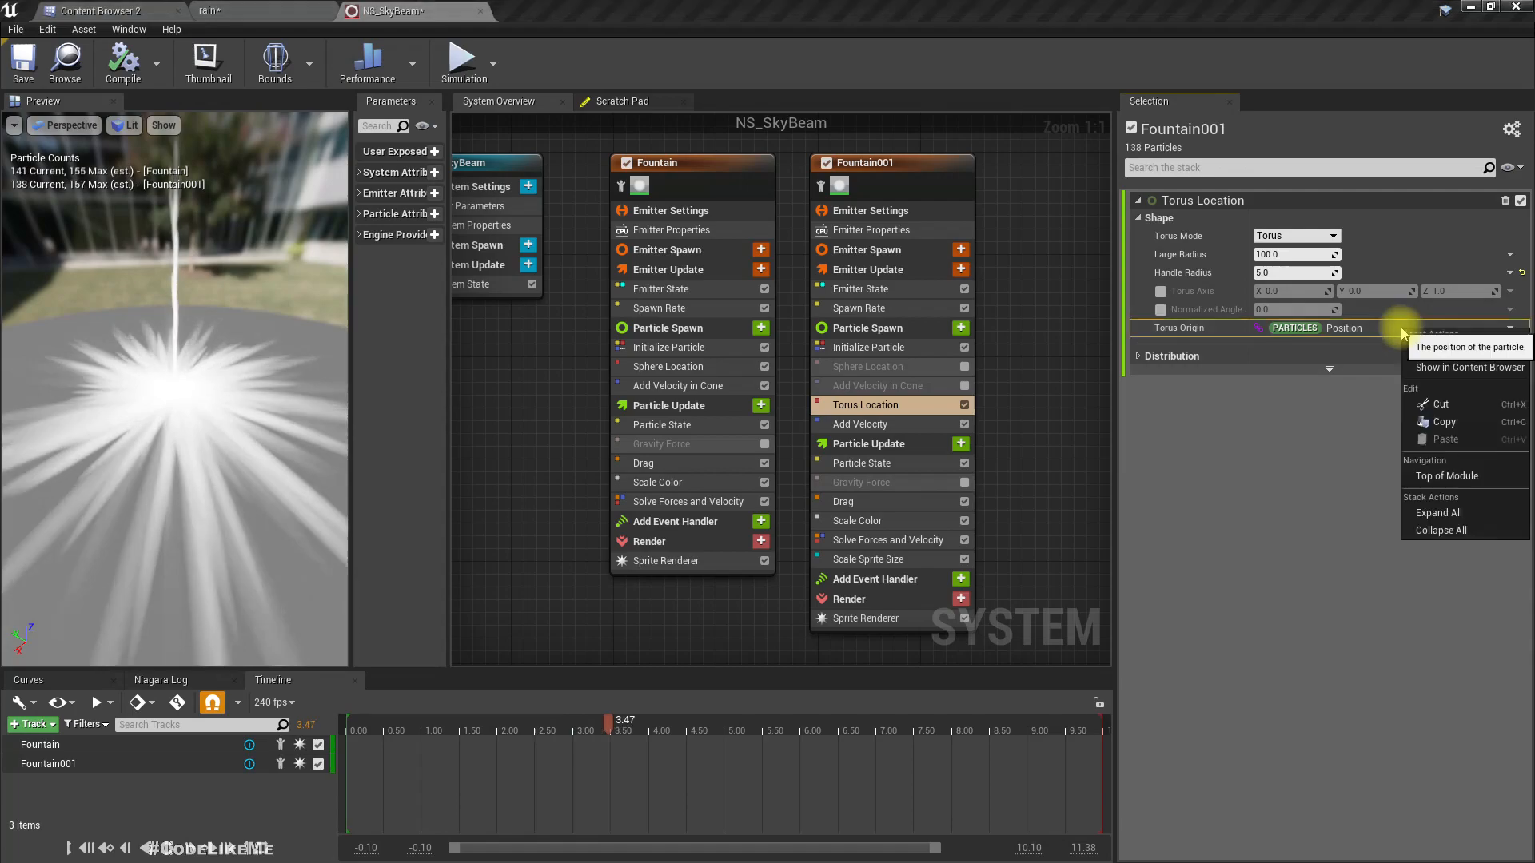
click(1444, 424)
click(1511, 330)
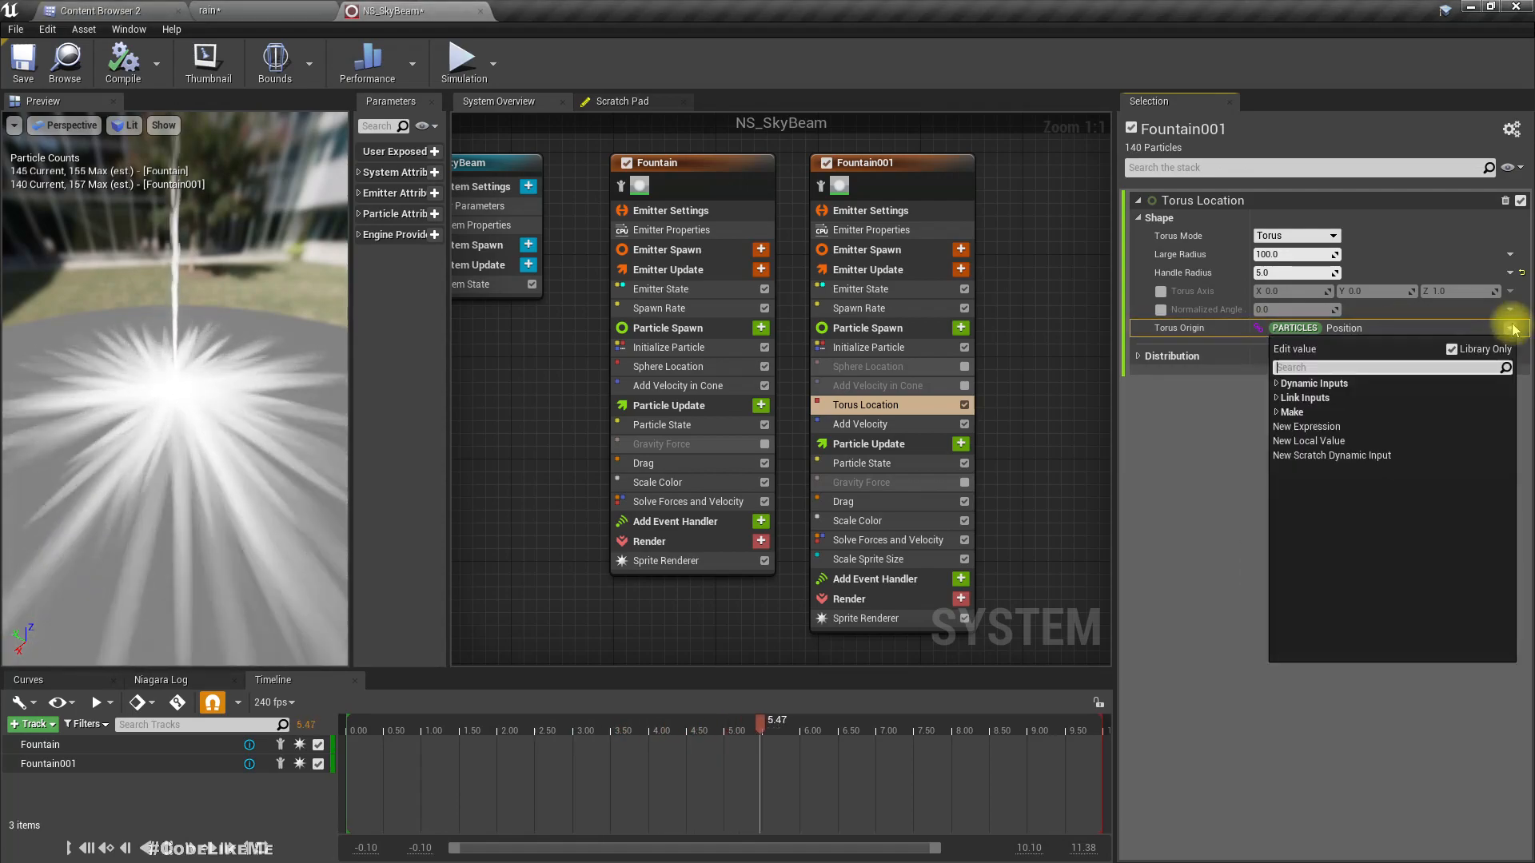
key(Return)
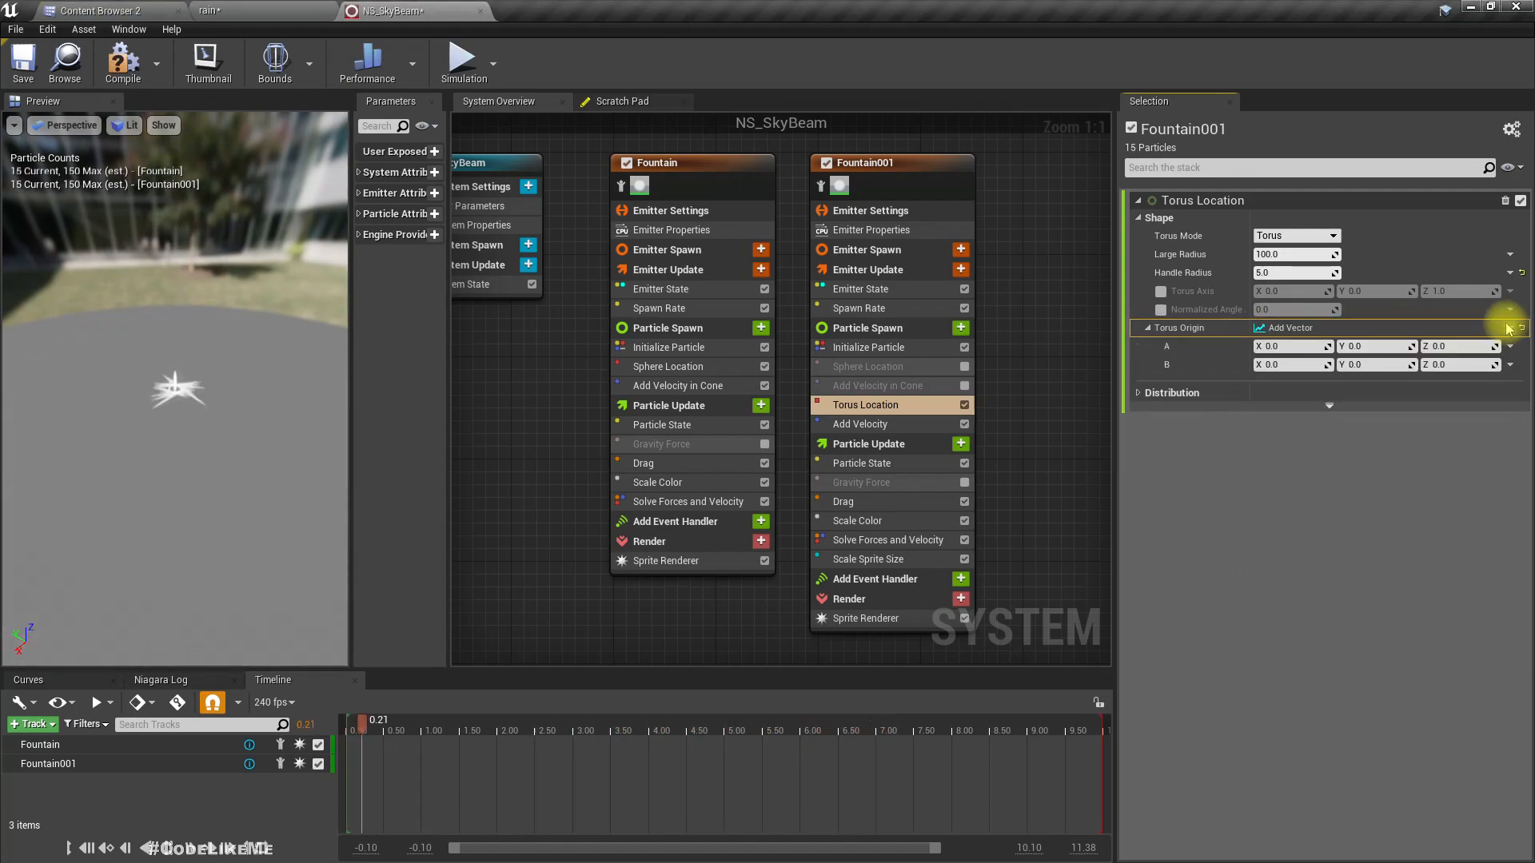
- Paste the copied Particles Position into Add Vector's A, set Z of B to 2000, and check the effect in the preview and the rain level
right_click(1232, 354)
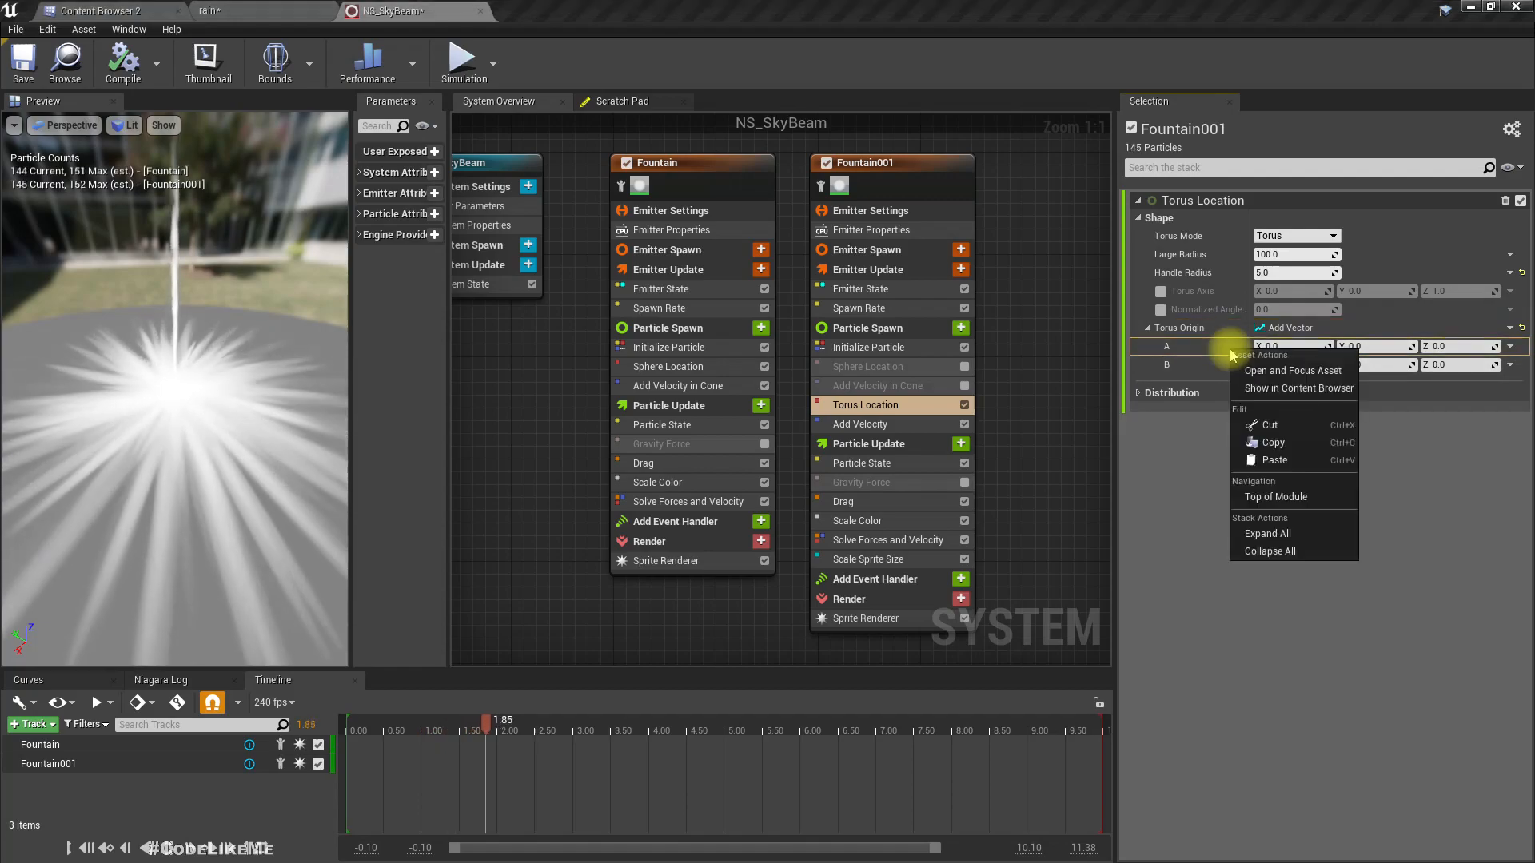
click(1288, 461)
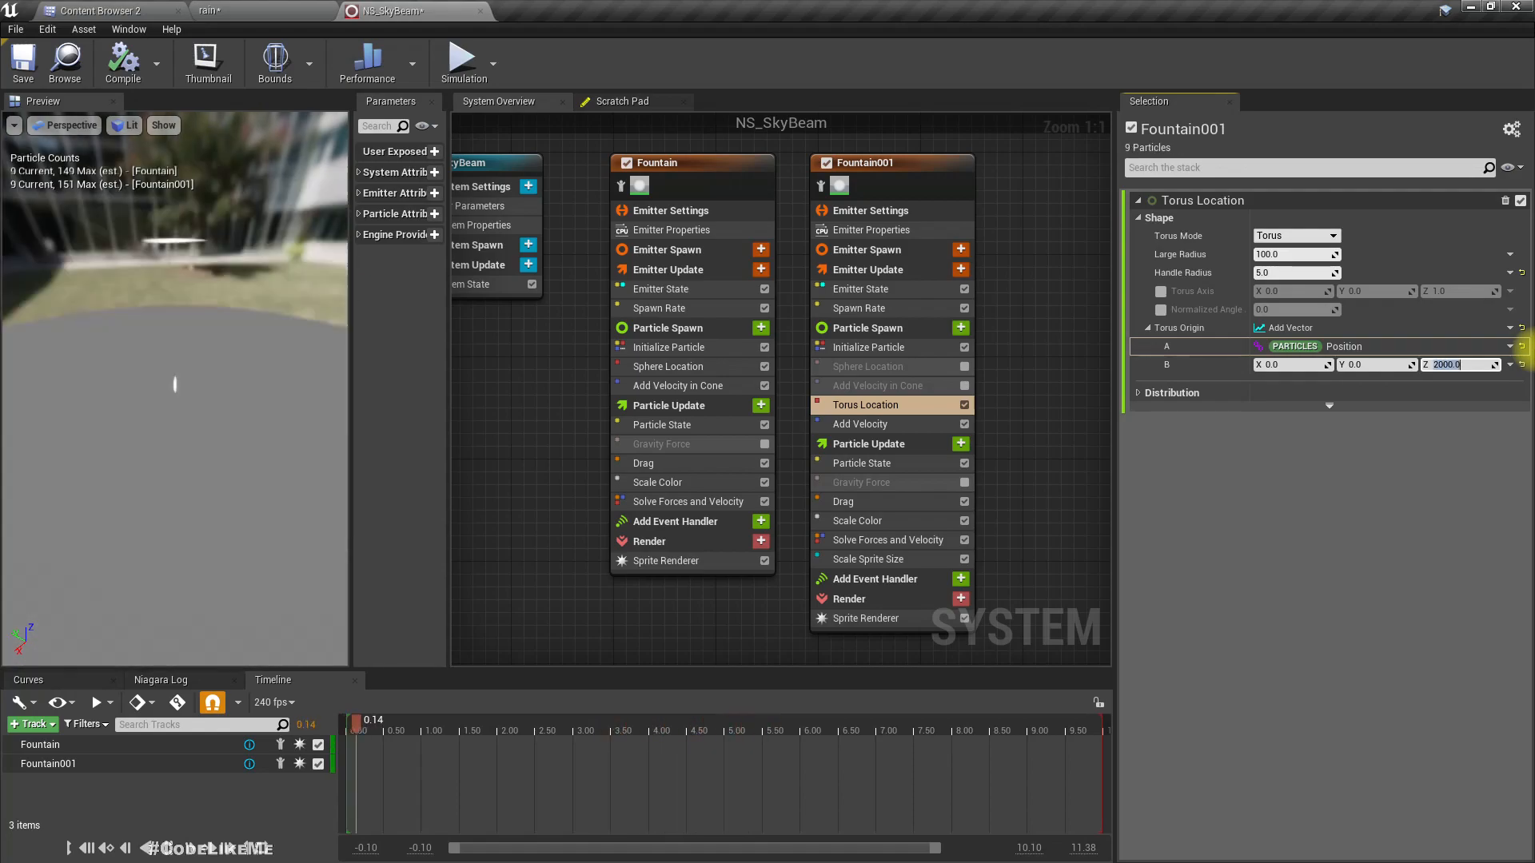
drag(187, 440, 194, 340)
click(247, 10)
right_drag(668, 402, 633, 261)
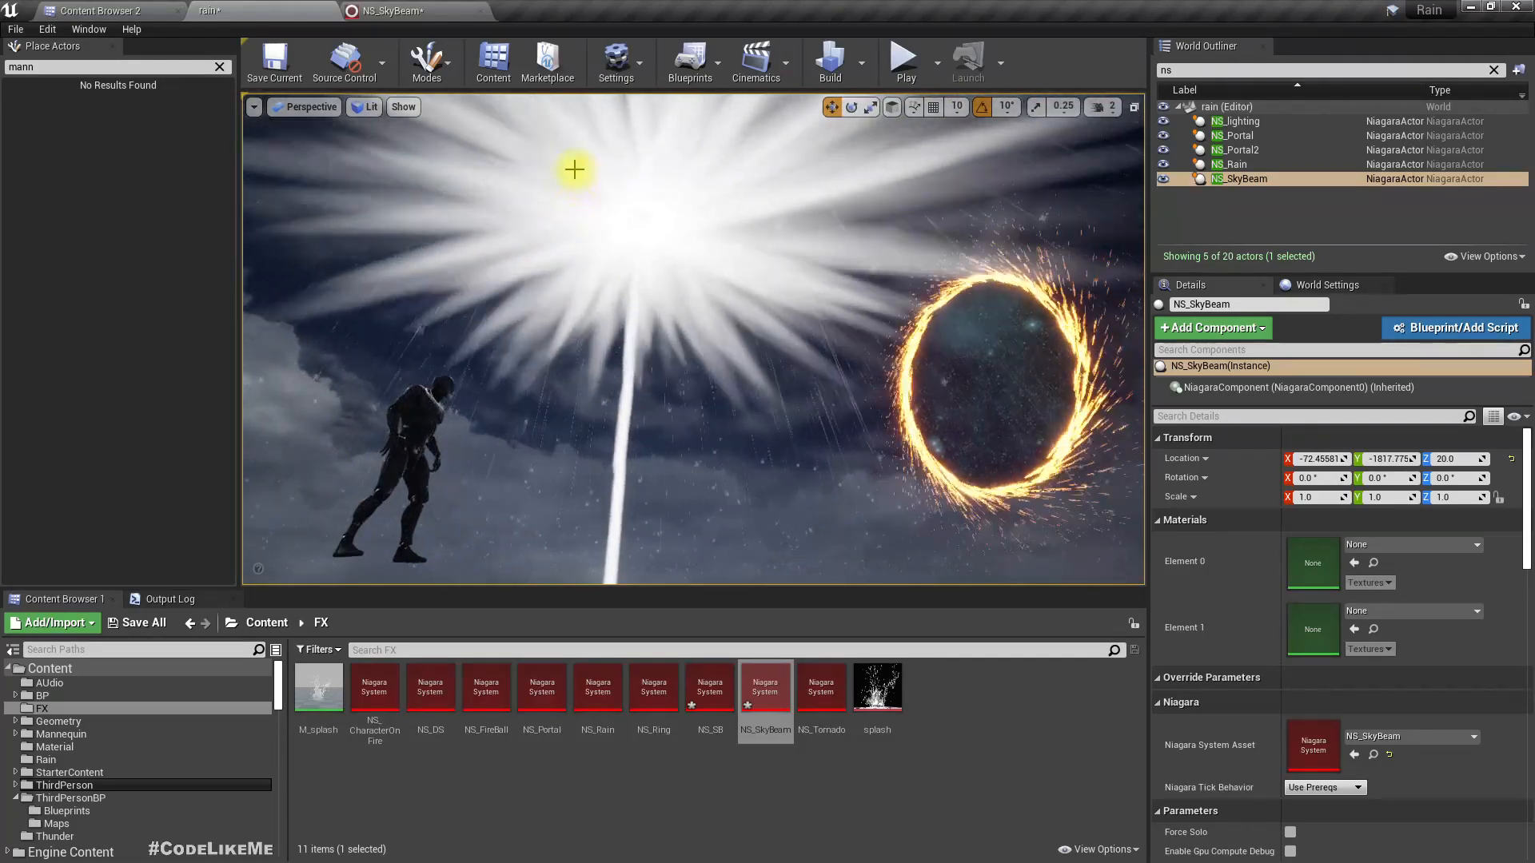
click(414, 8)
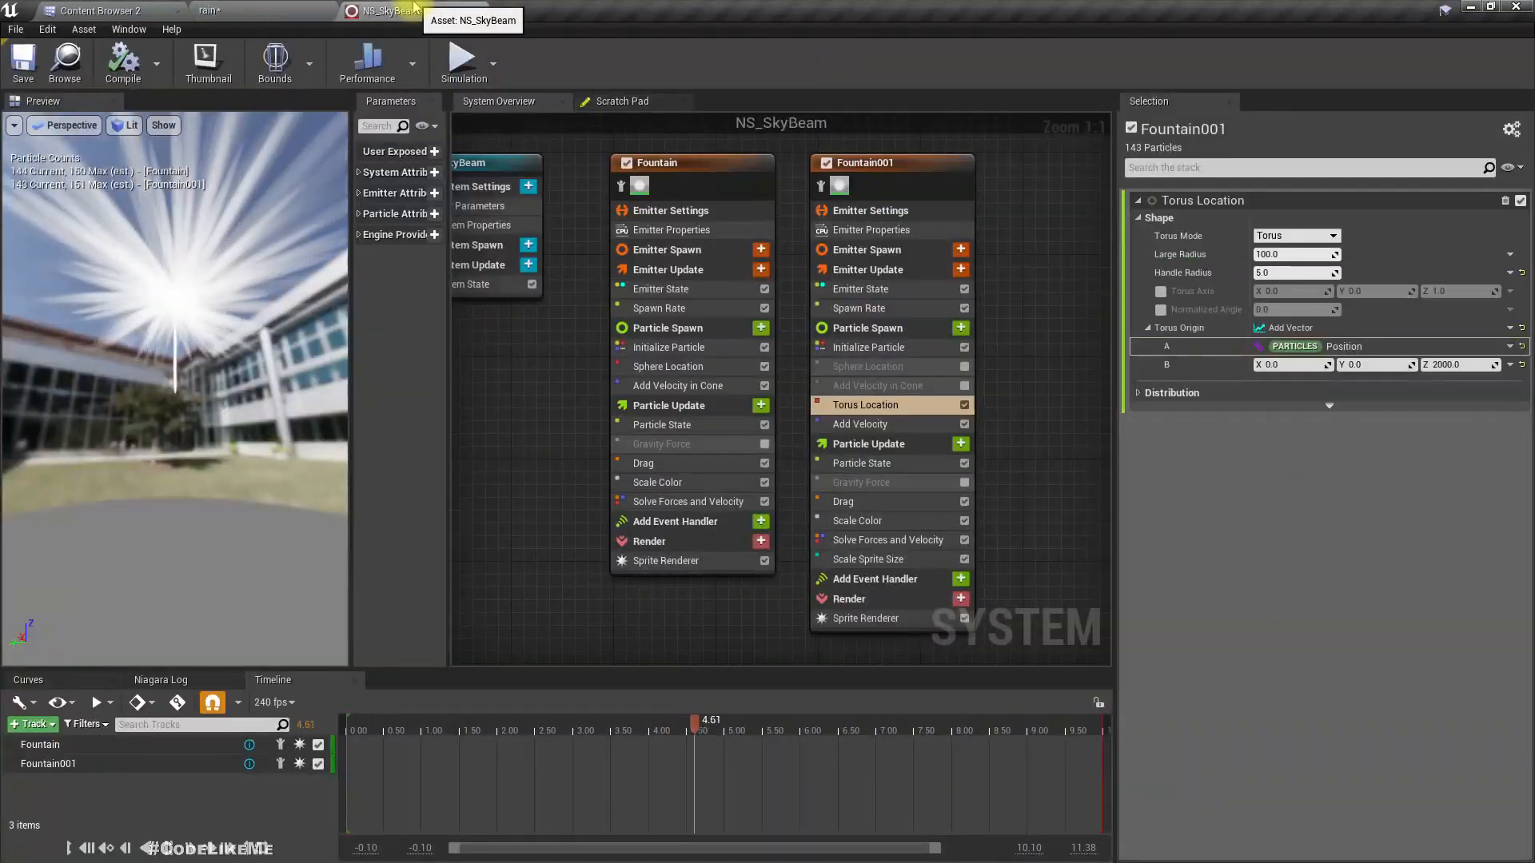
- Enable Fountain001's Gravity Force module with a Z gravity of -98 and check the effect in the rain level
click(907, 487)
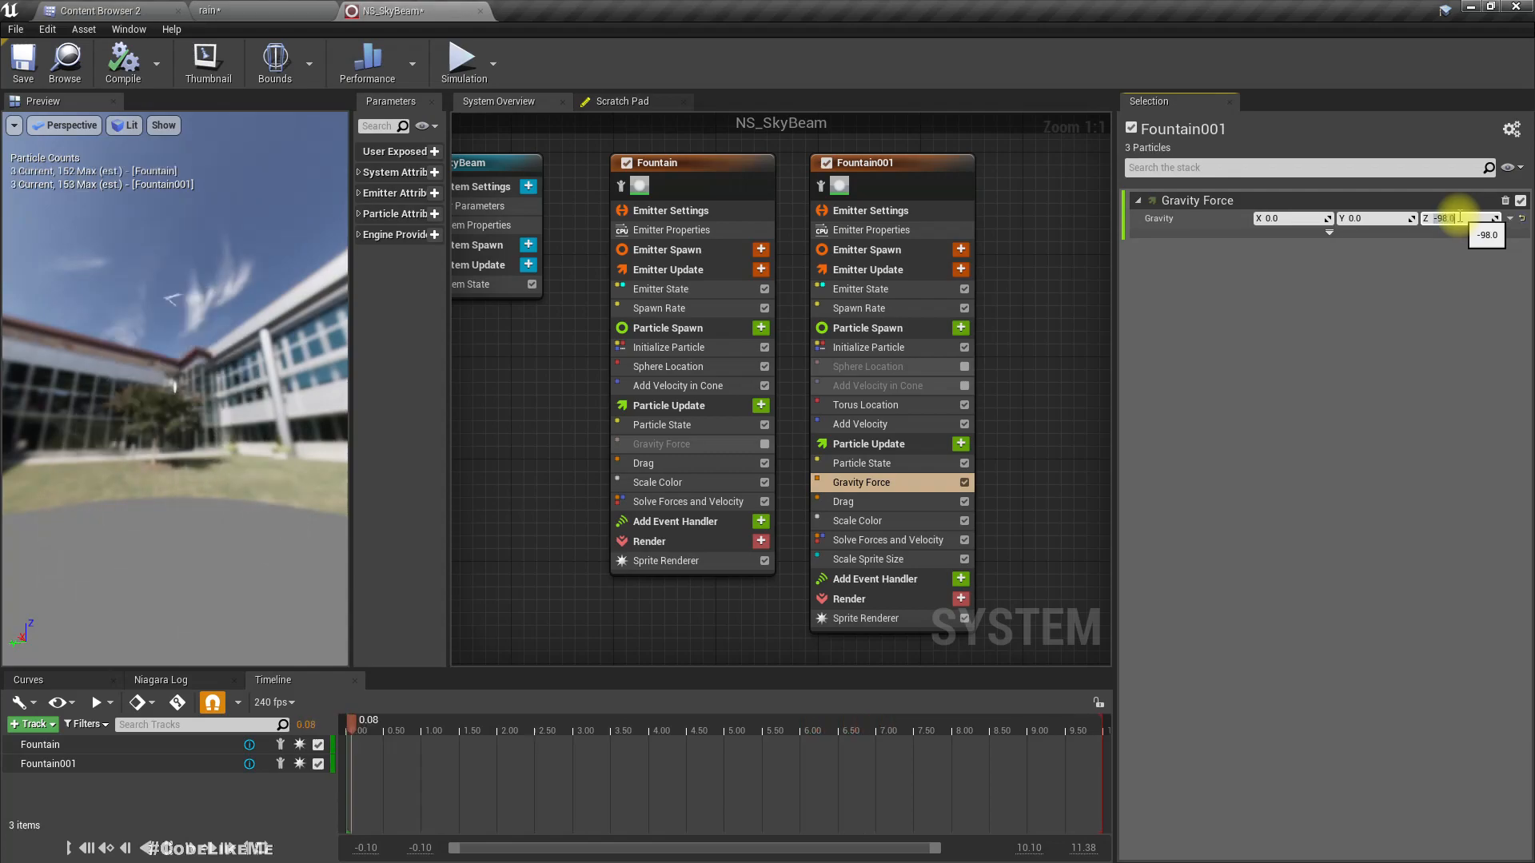
click(274, 11)
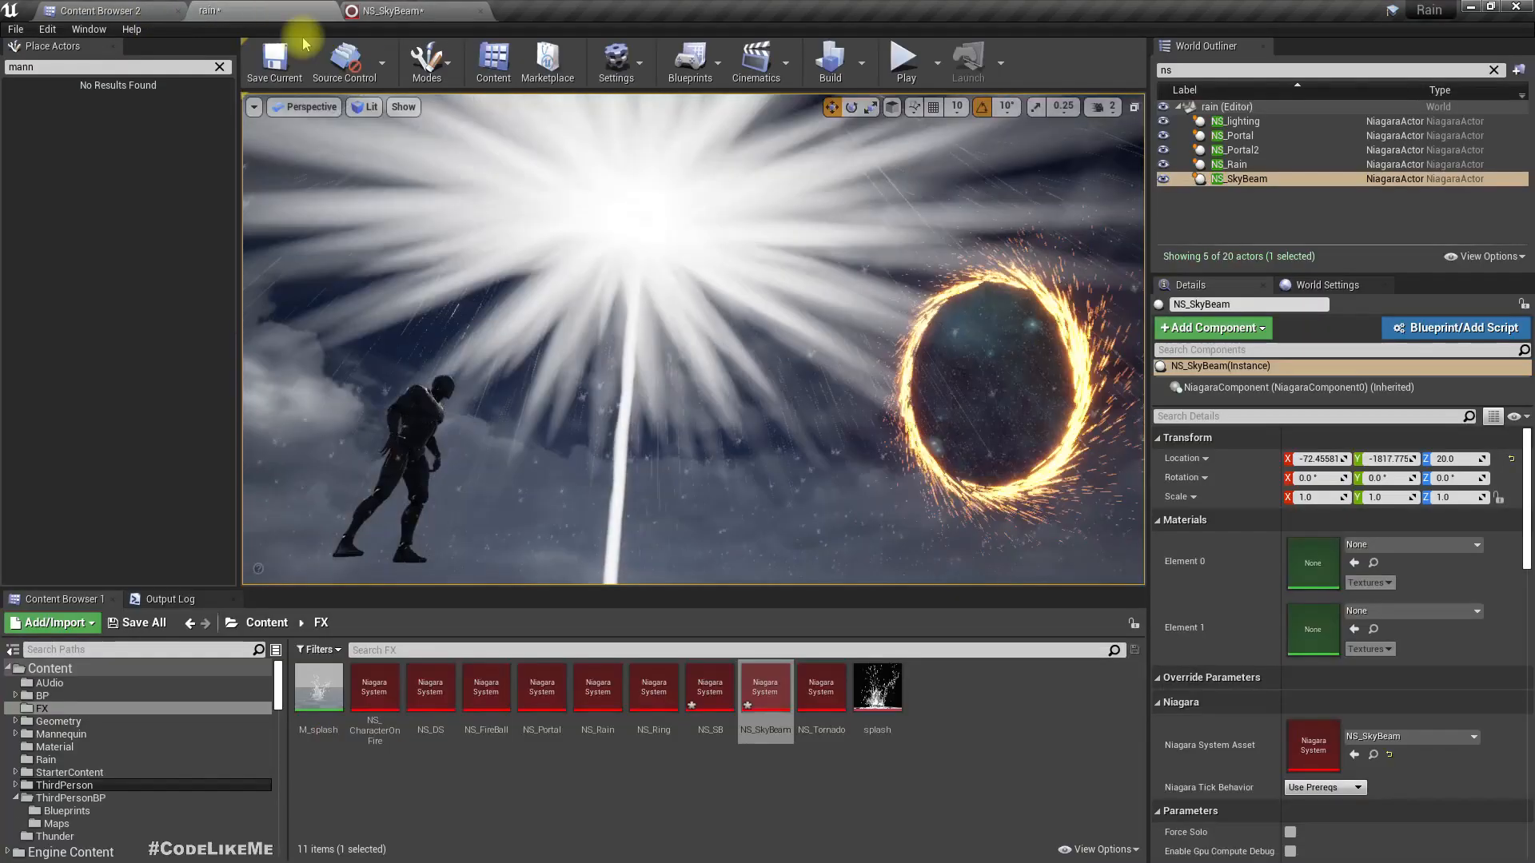
right_drag(709, 400, 670, 427)
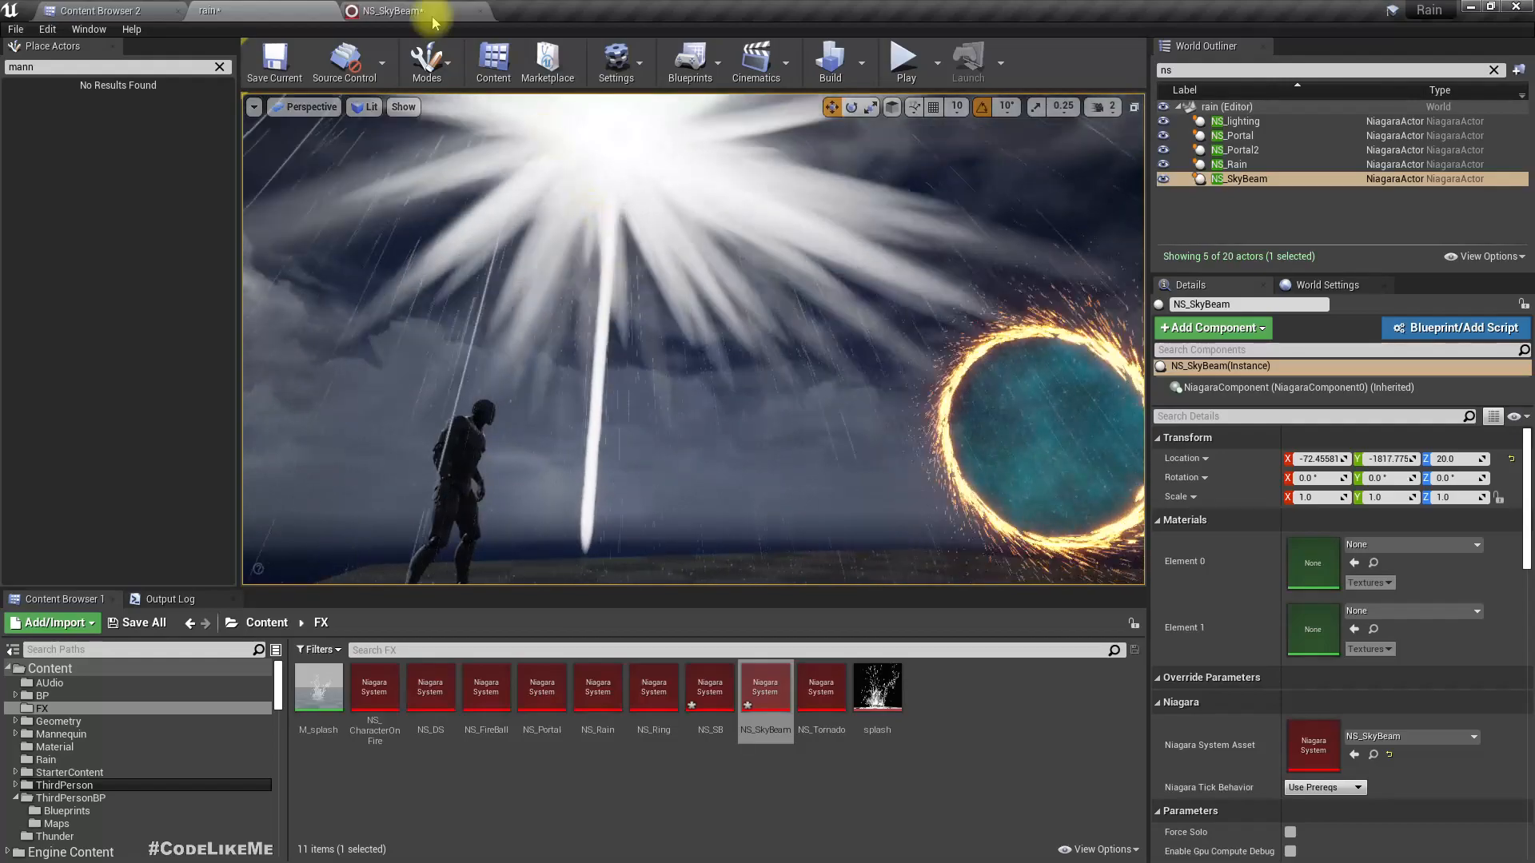
click(438, 13)
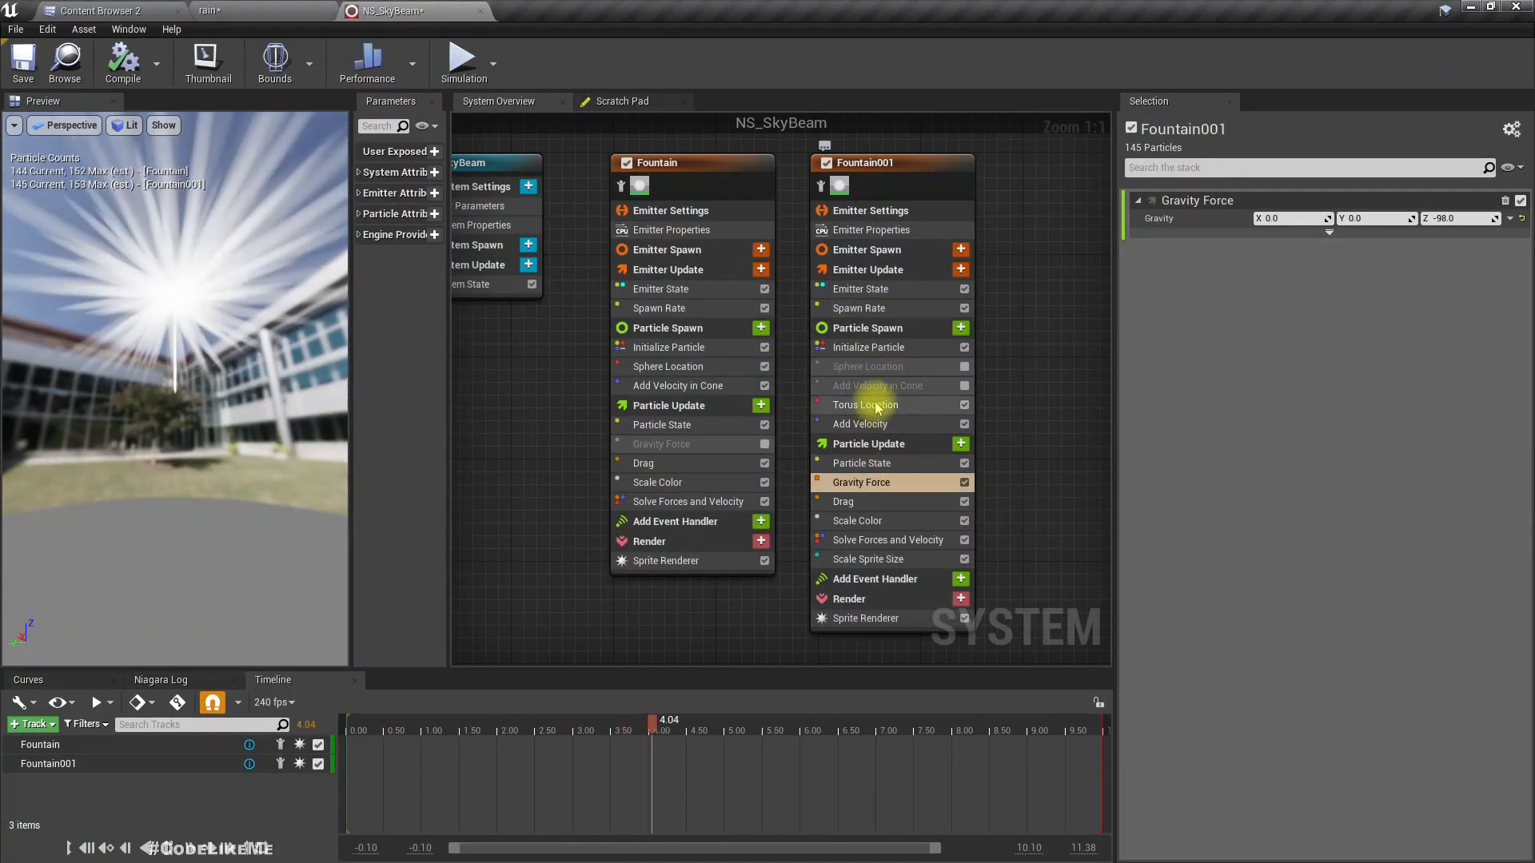
- In Fountain001's Initialize Particle module, set Lifetime Min to 5 and Lifetime Max to 6
click(869, 347)
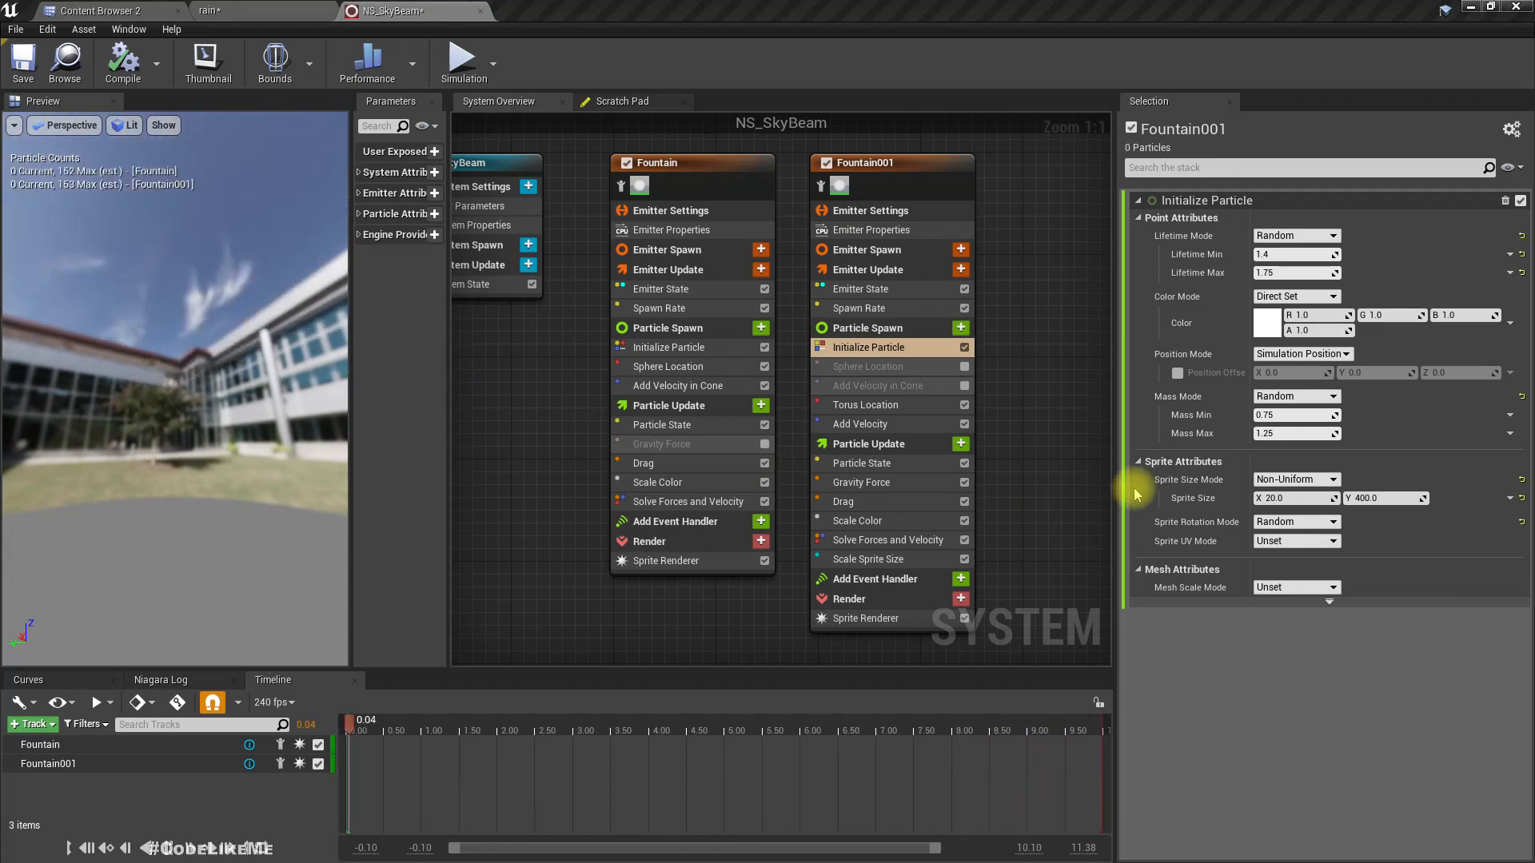
click(1293, 255)
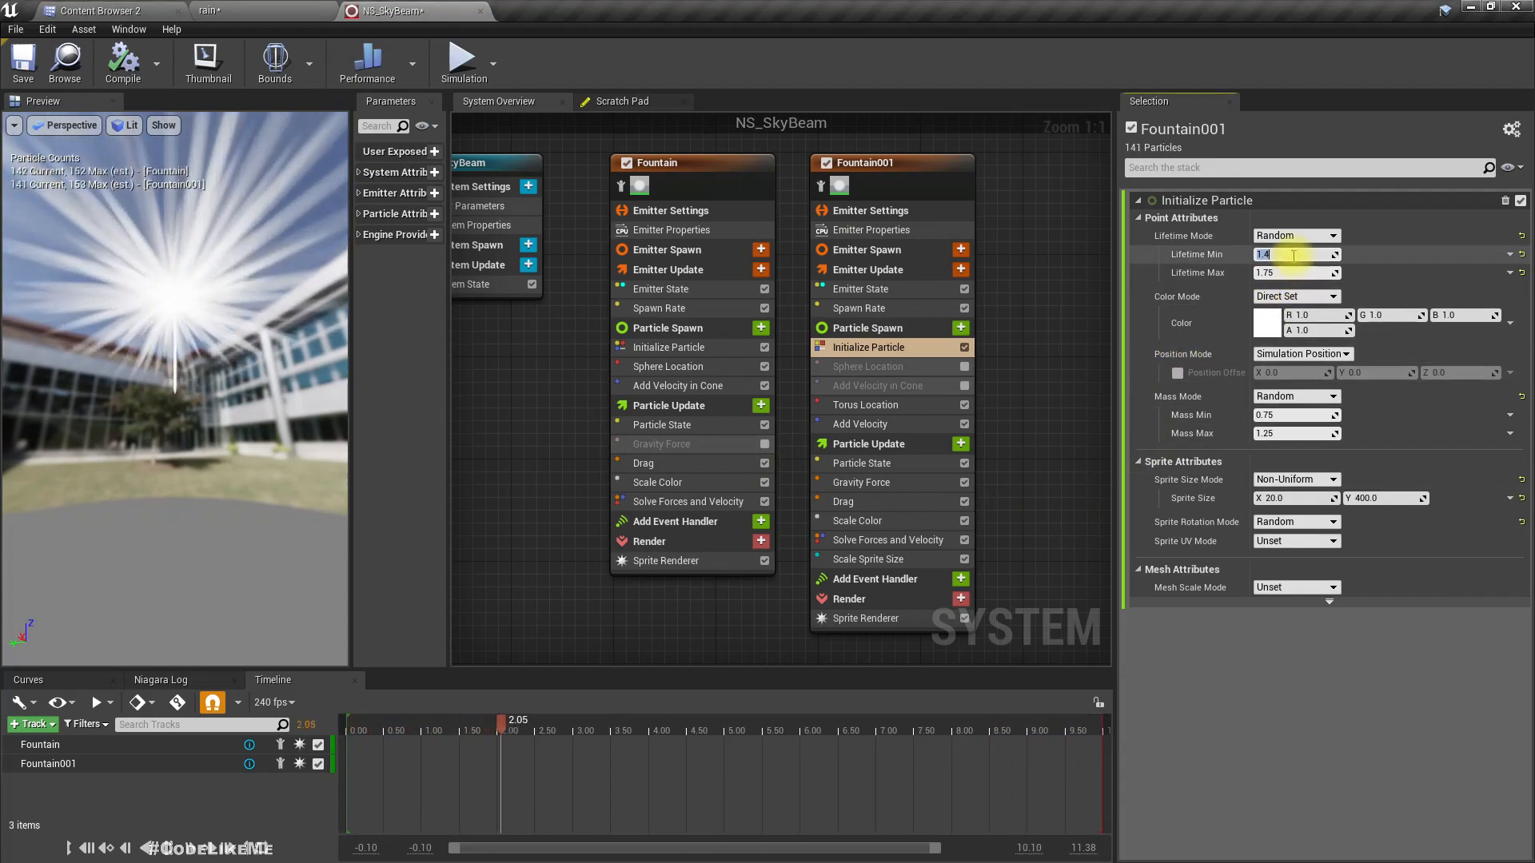
text(5)
key(Tab)
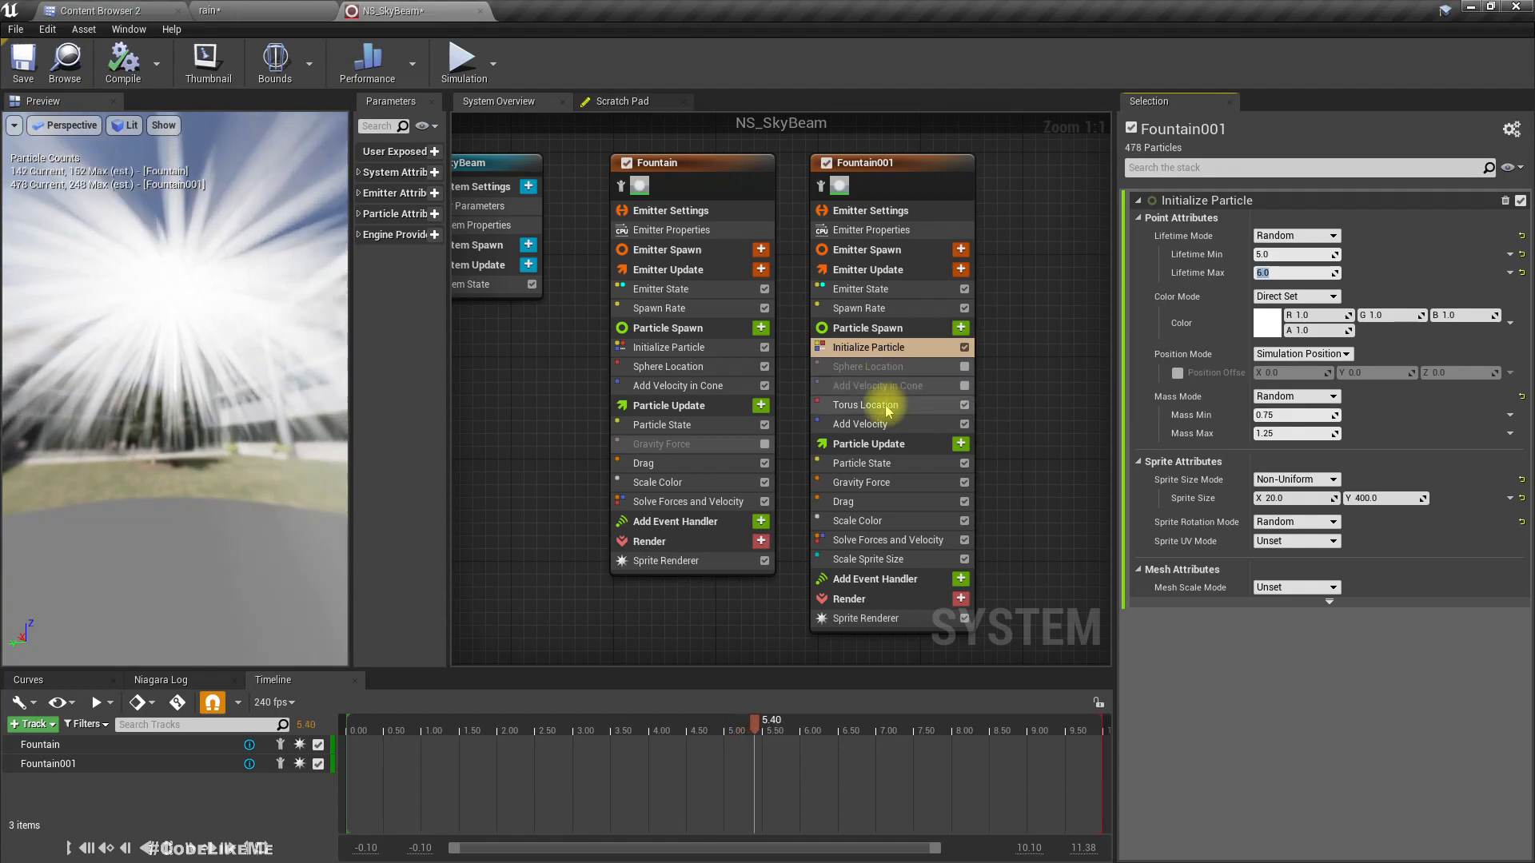
- Set the Float multiplier of Scale Added Velocity in Fountain001's Add Velocity module to 10 and check the effect in the rain level
click(876, 424)
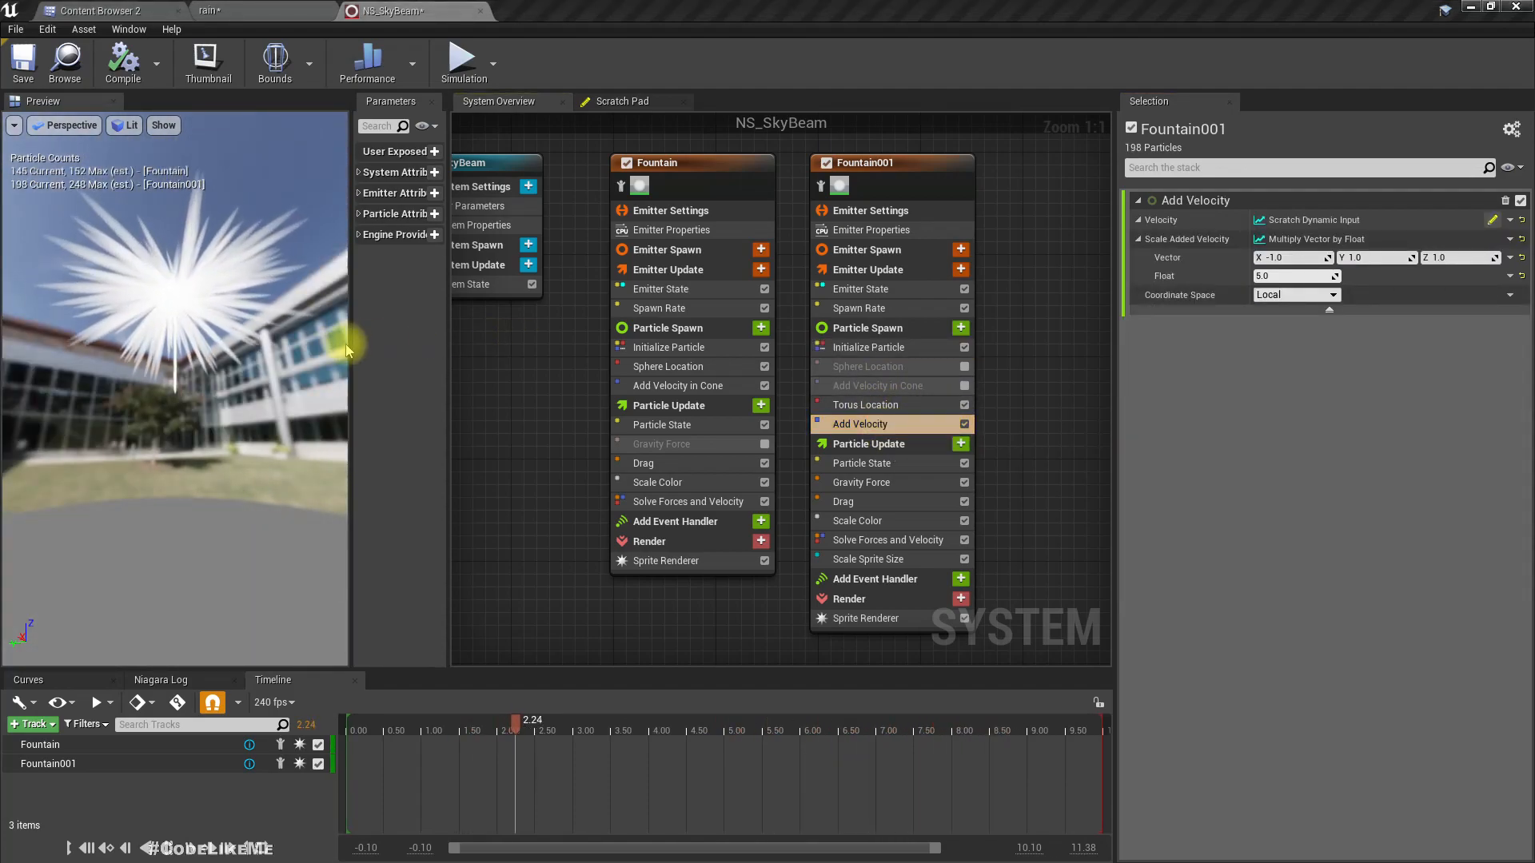
click(867, 426)
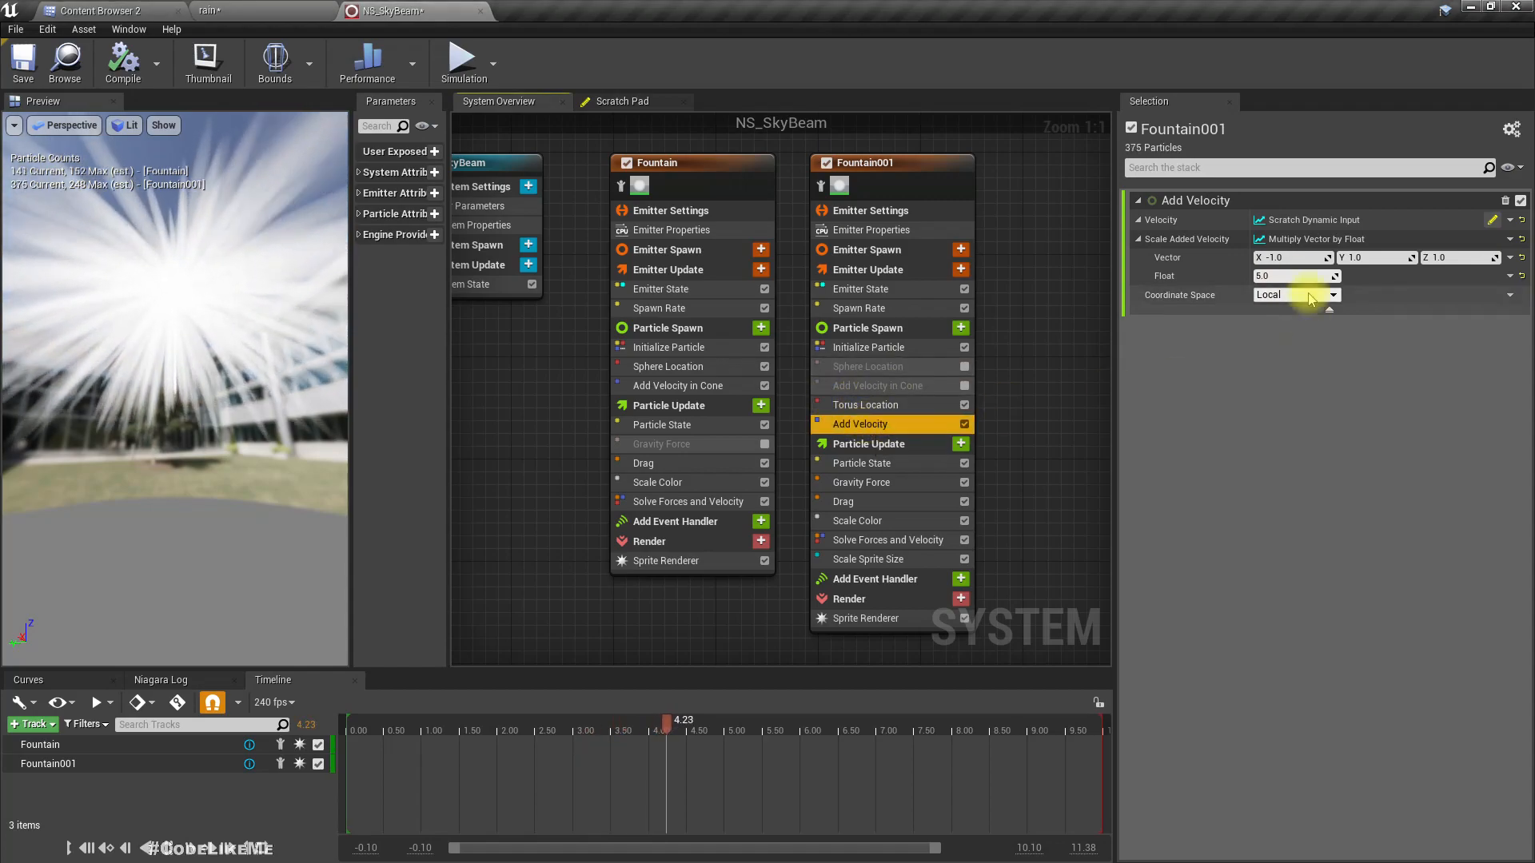
click(1283, 277)
text(10.0)
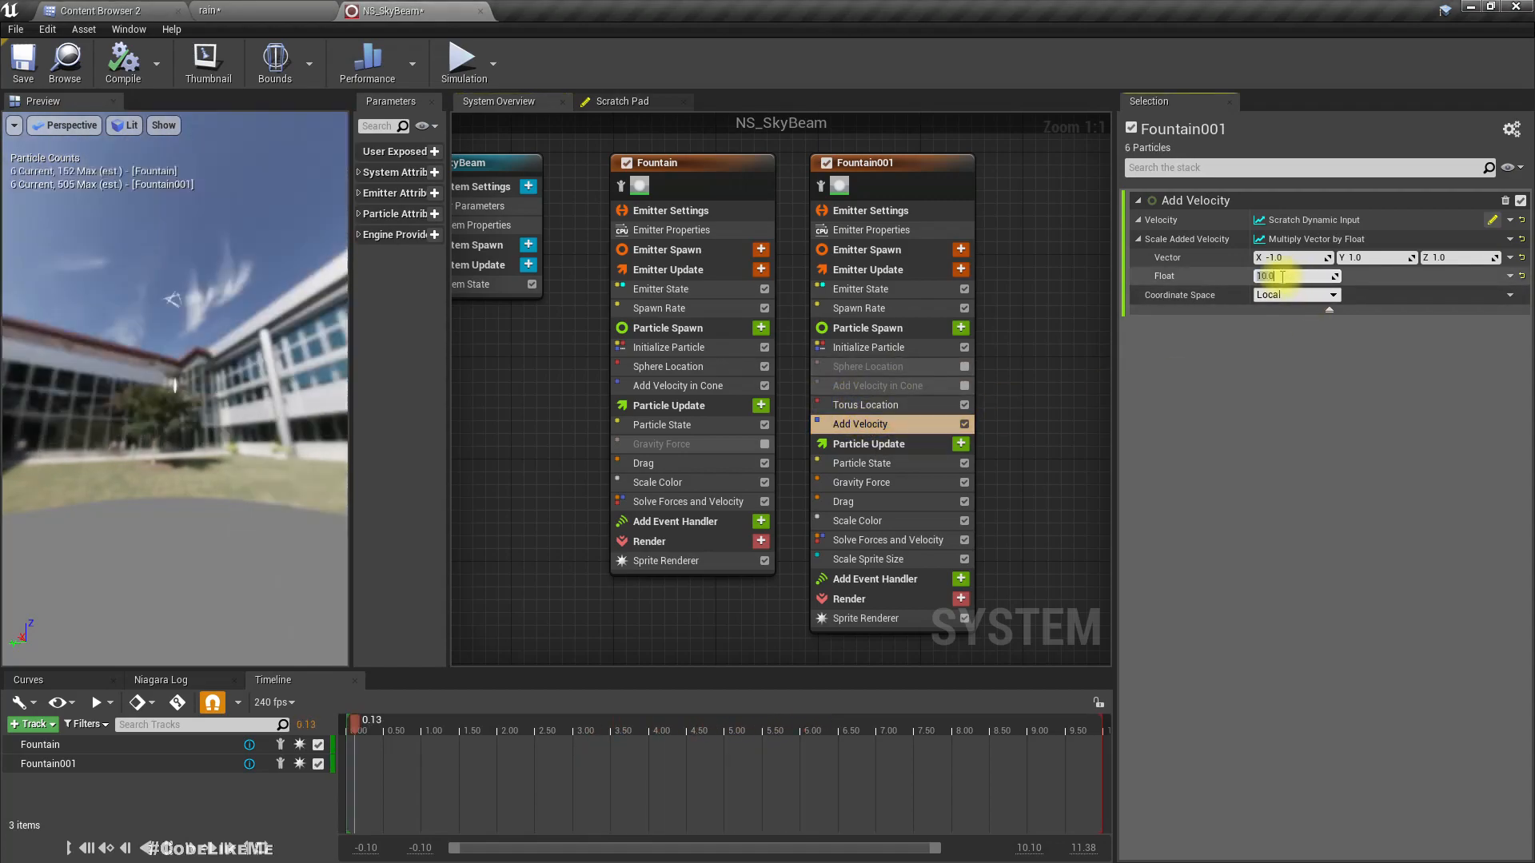
click(879, 405)
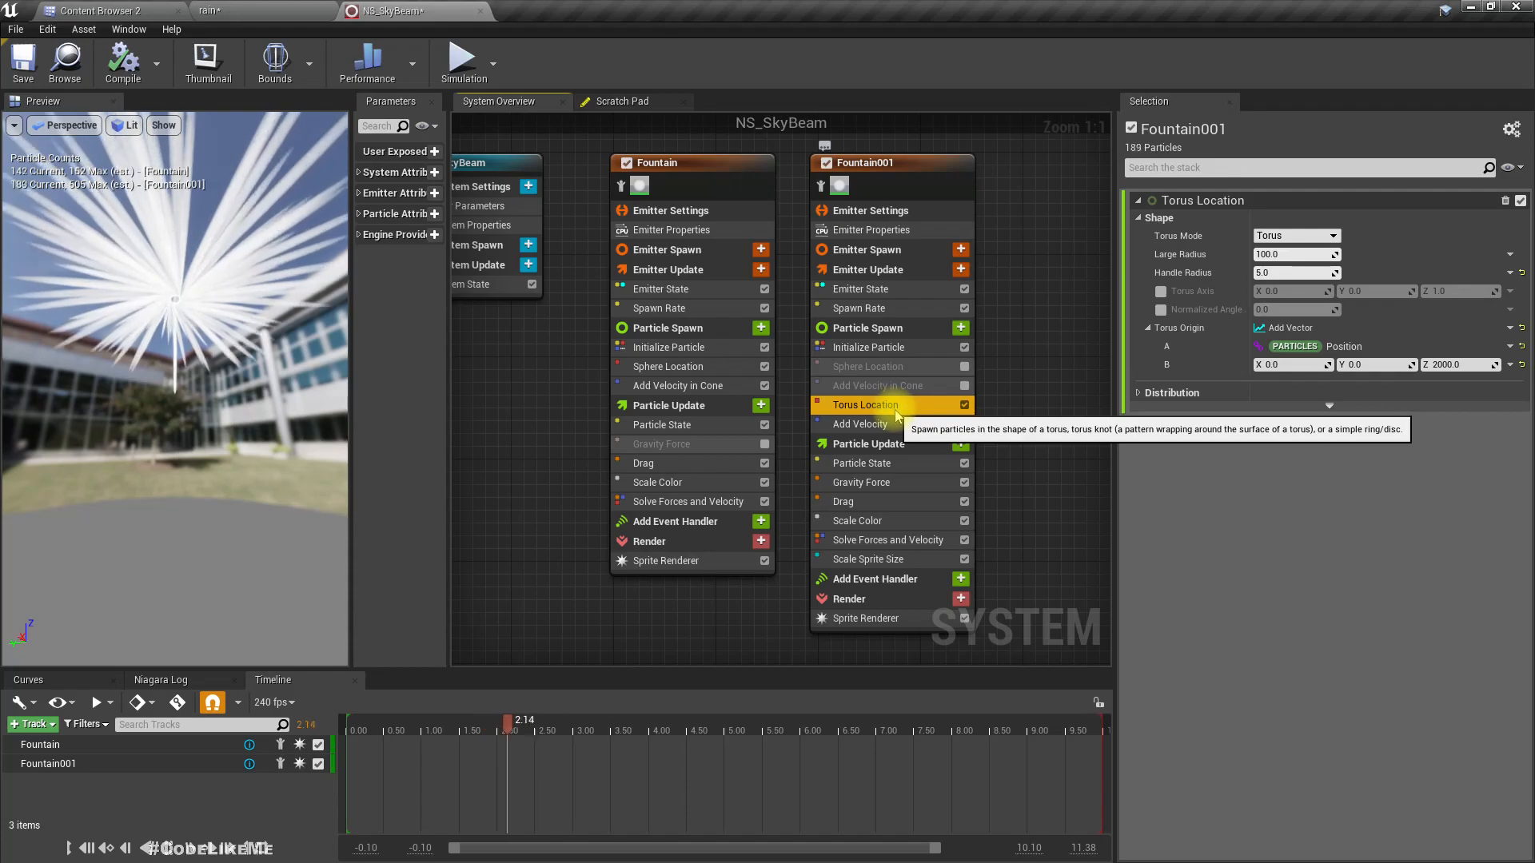
click(220, 10)
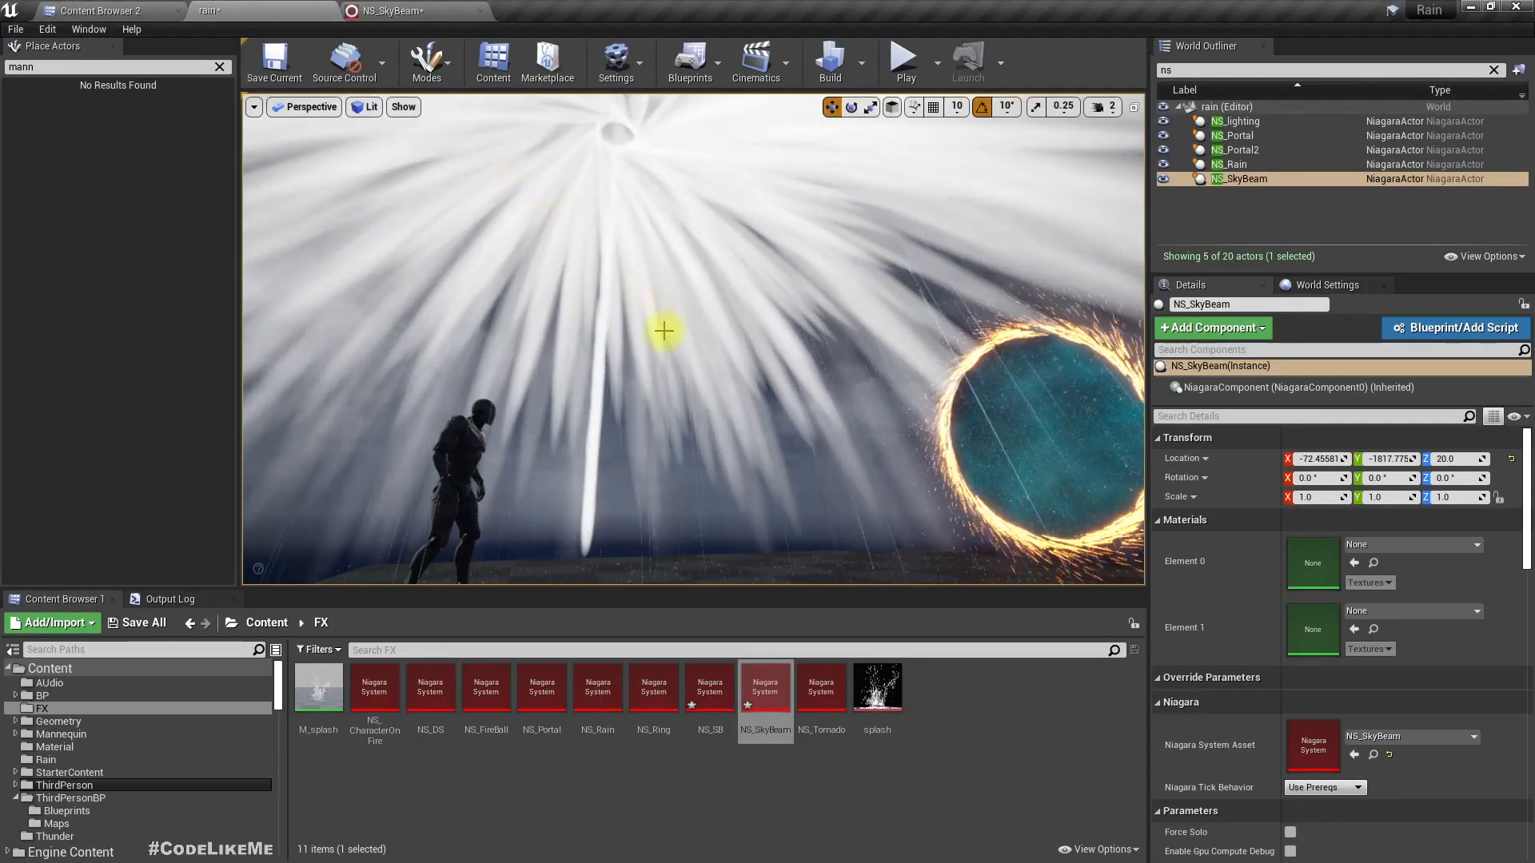
- Locate the DefaultSpriteMaterial used by Fountain001's Sprite Renderer and copy it into the project's Material folder
mouse_move(693, 340)
right_down()
mouse_move(688, 362)
mouse_move(686, 324)
right_up()
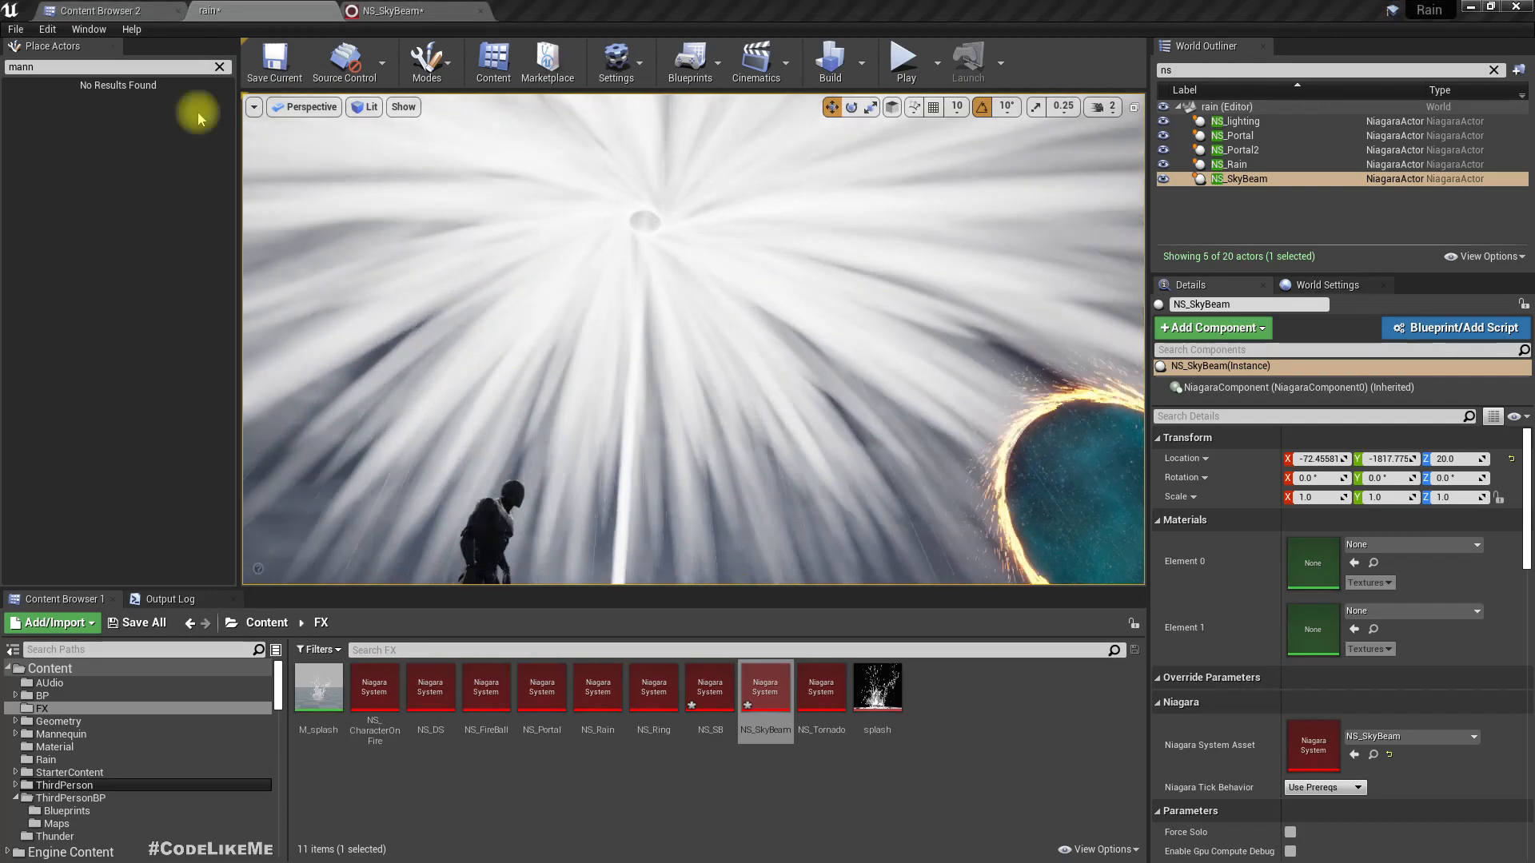
click(424, 11)
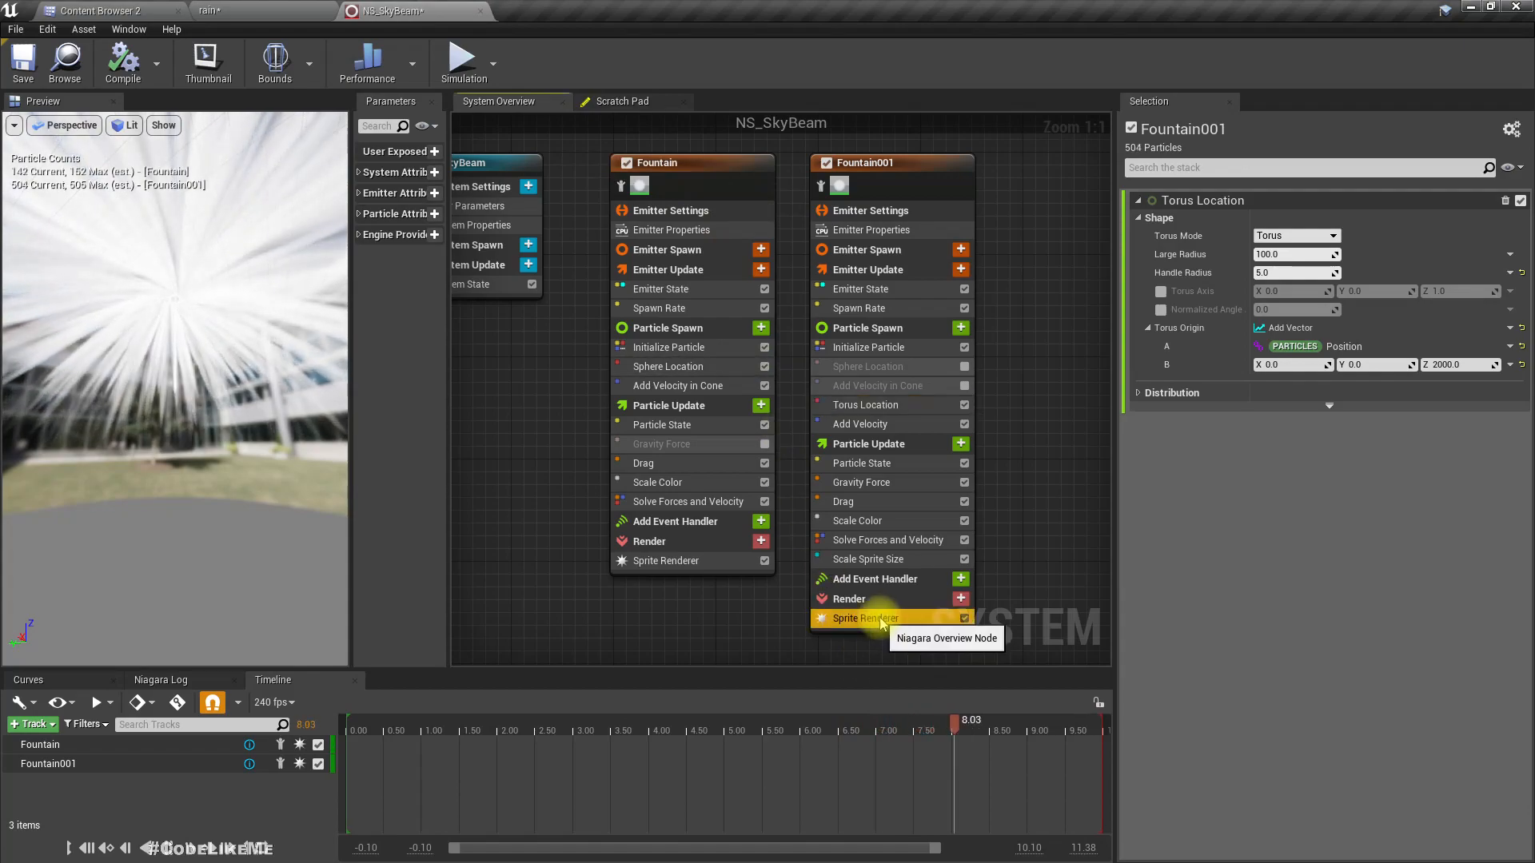
click(880, 619)
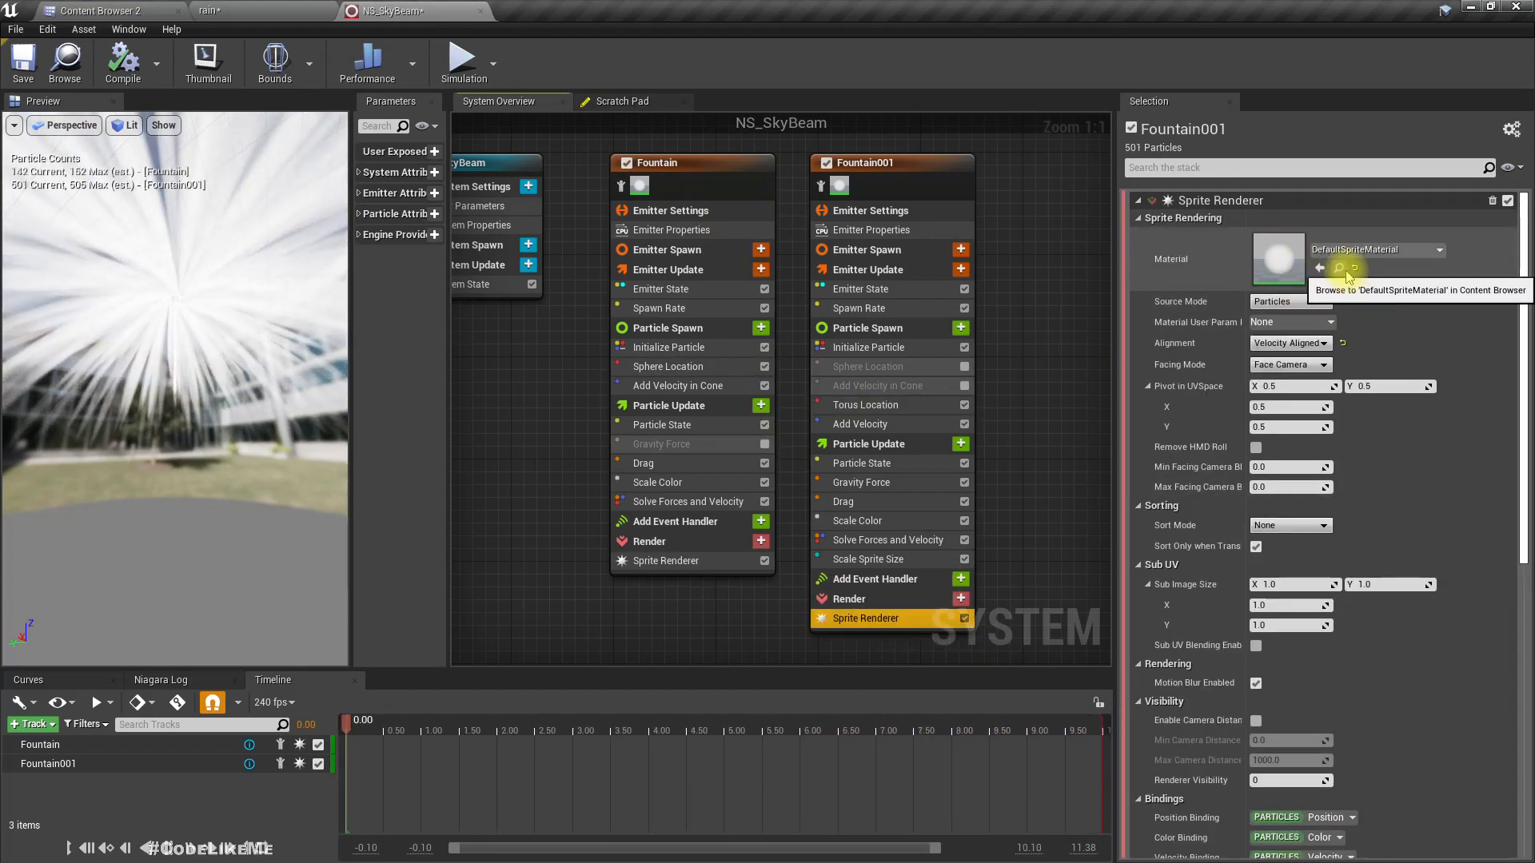
click(1340, 268)
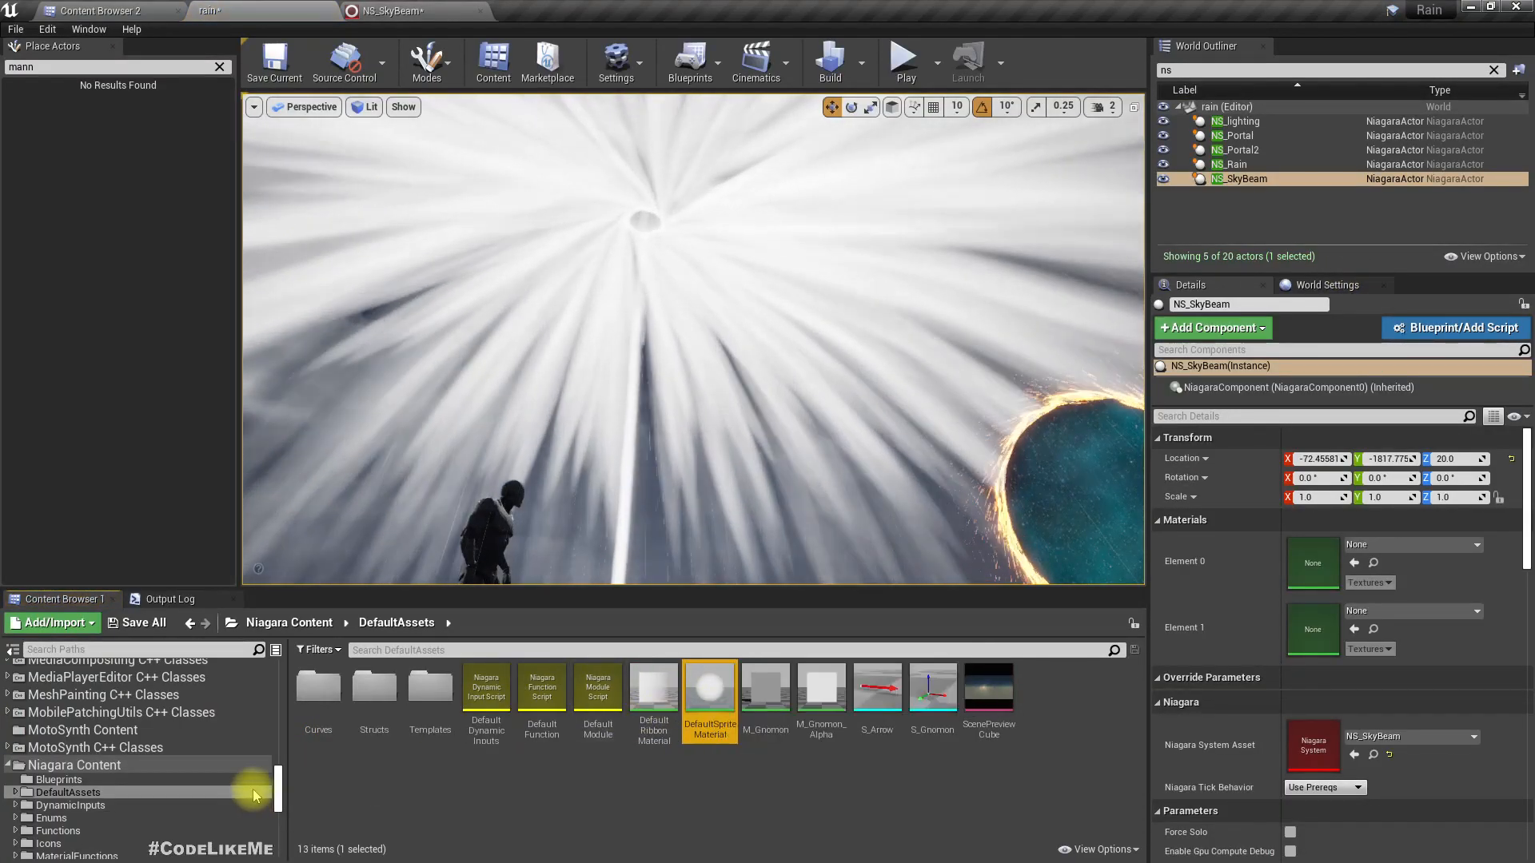
right_drag(769, 335, 745, 354)
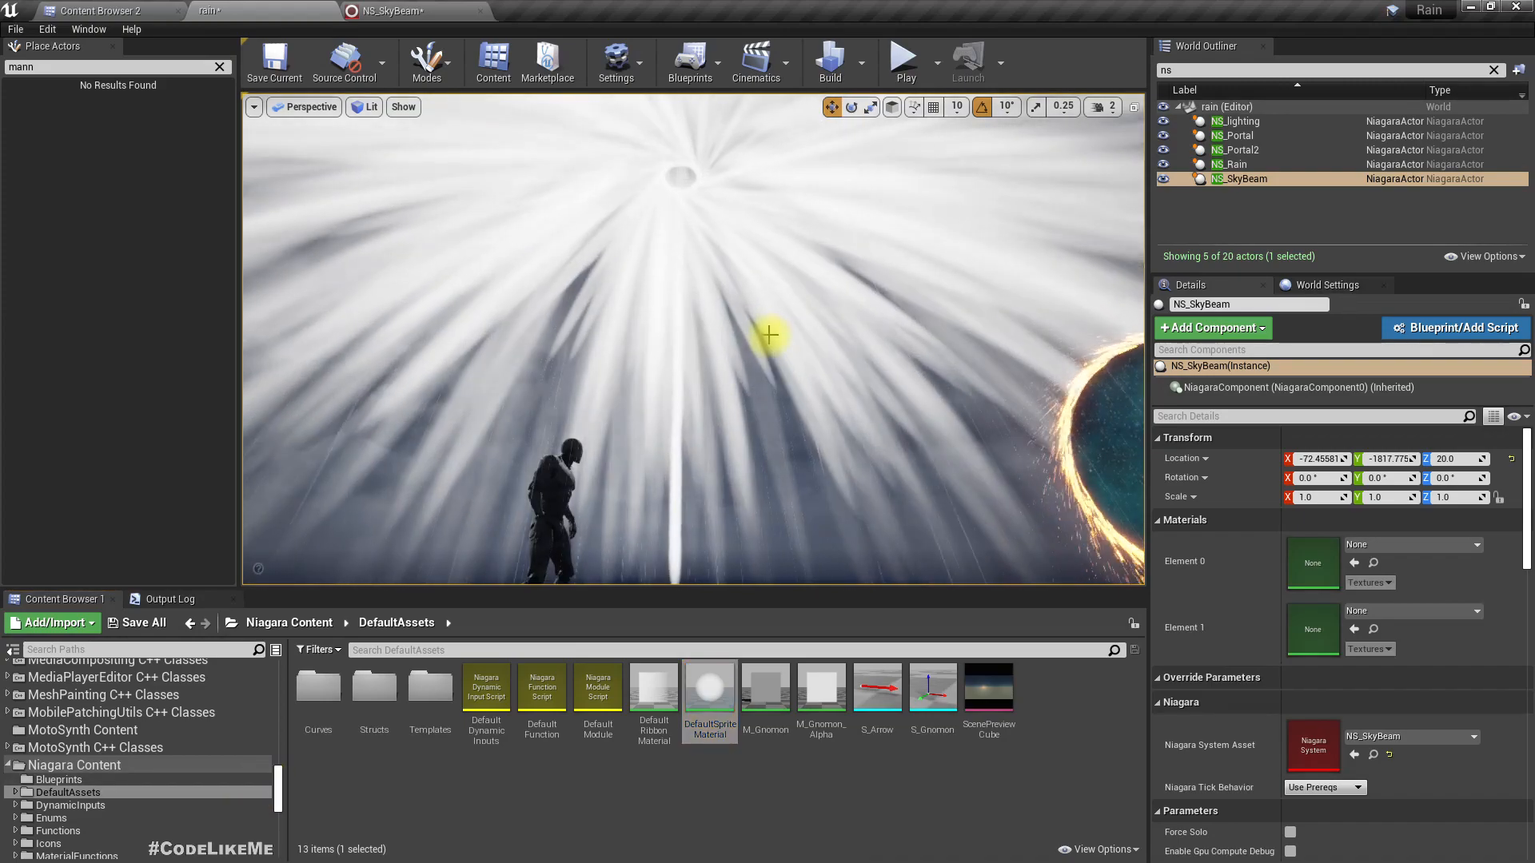
drag(276, 791, 267, 680)
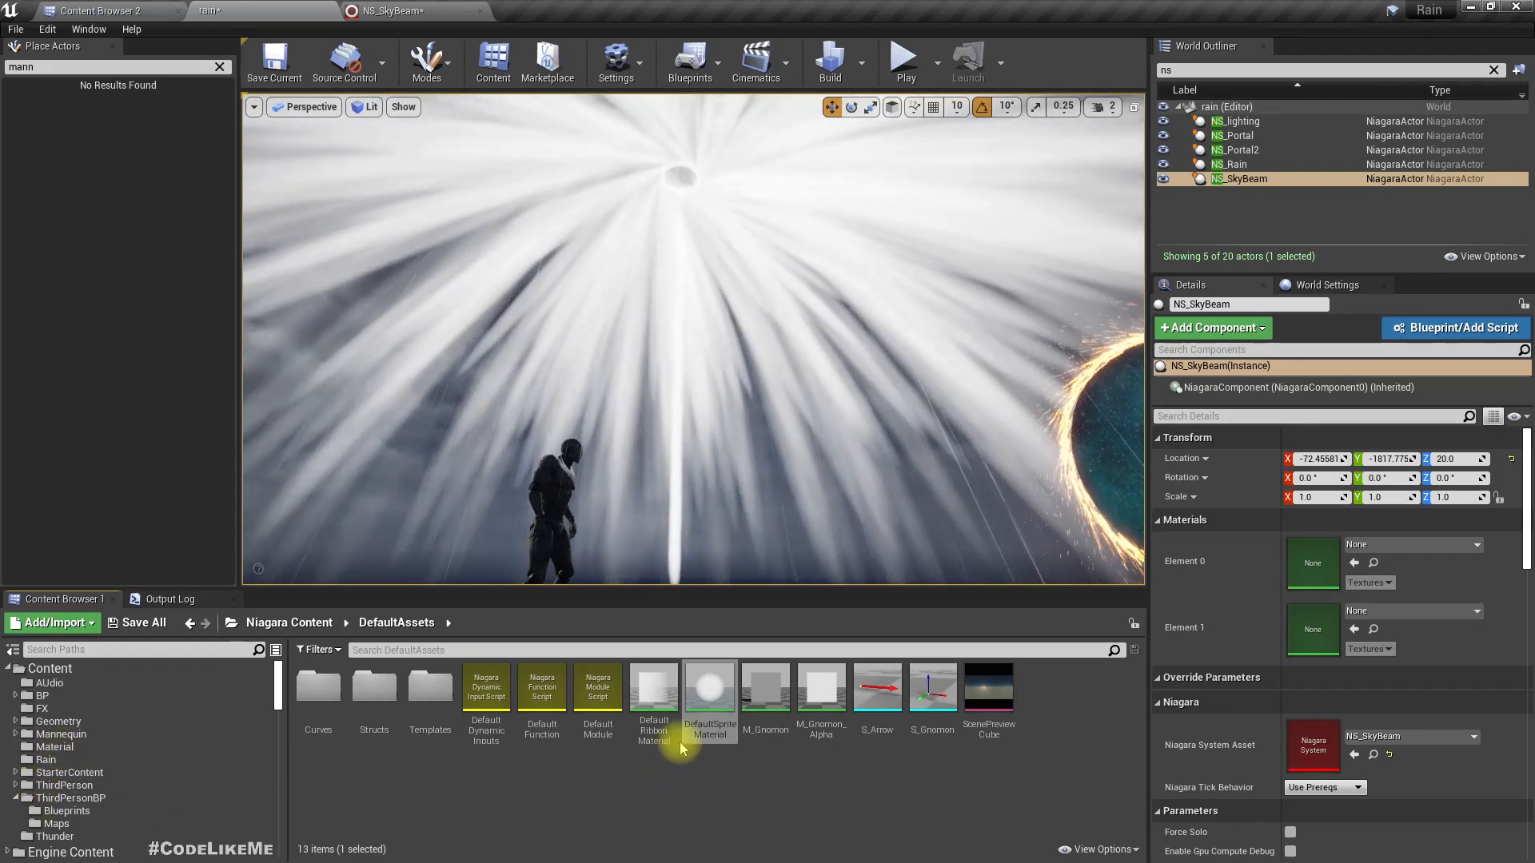
click(712, 697)
drag(712, 700, 49, 747)
click(94, 788)
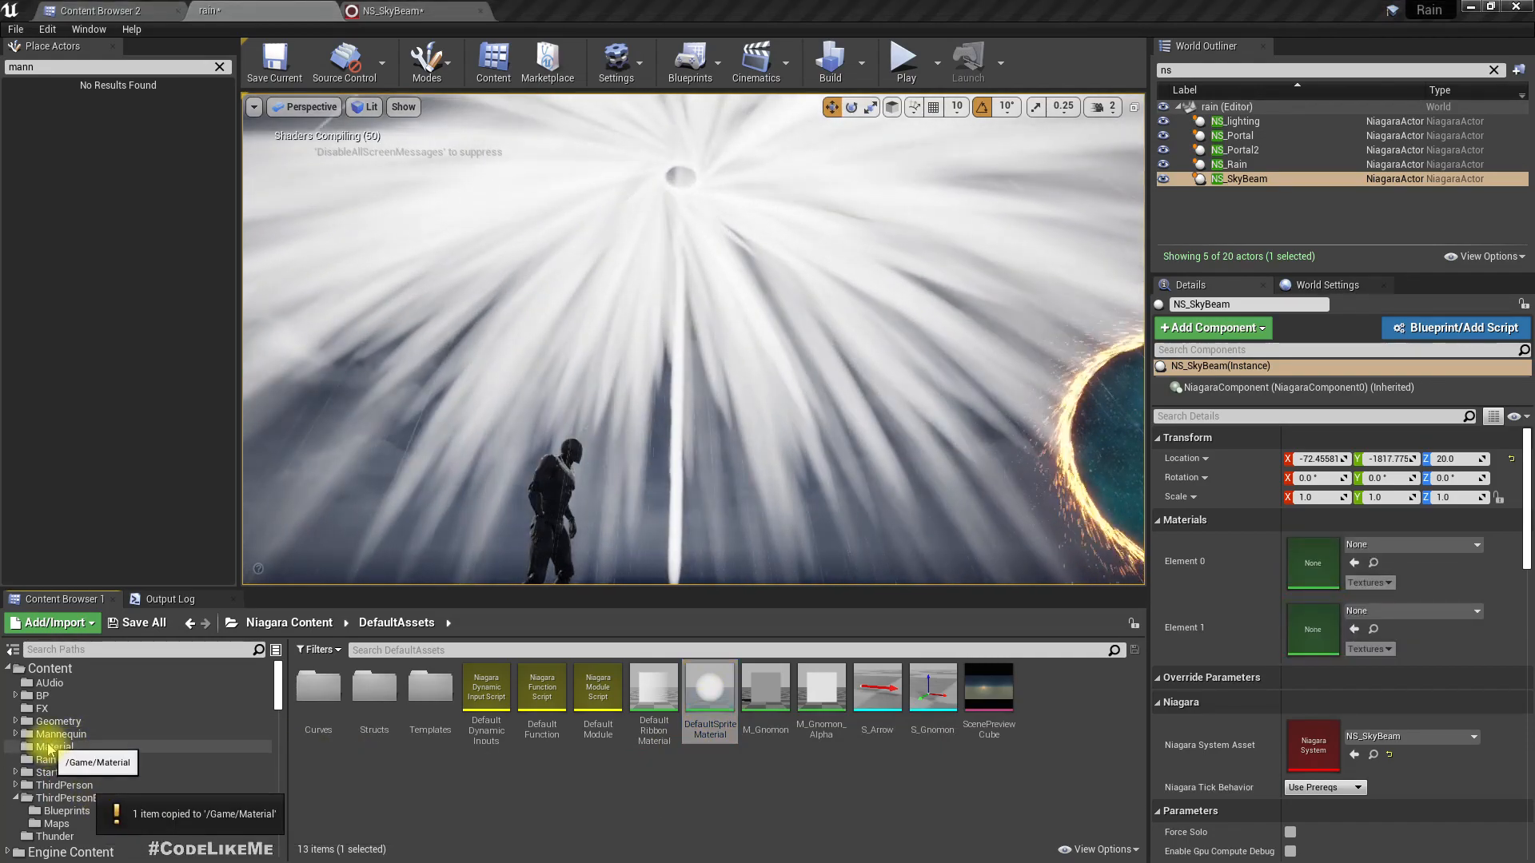
- Rename the DefaultSpriteMaterial copy in the Material folder as M_SpriteNoise
click(48, 747)
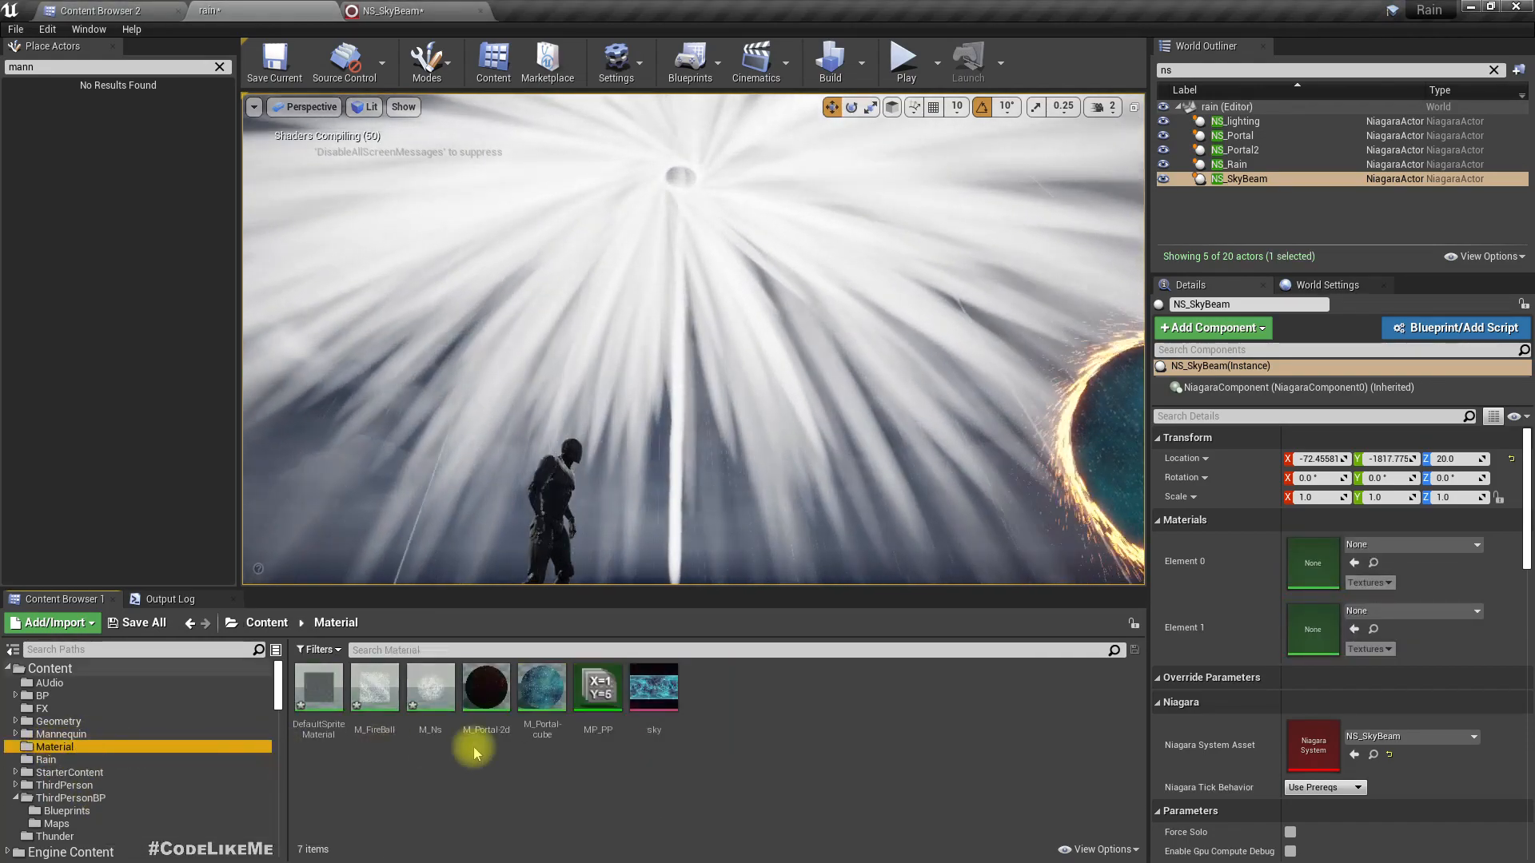
click(324, 710)
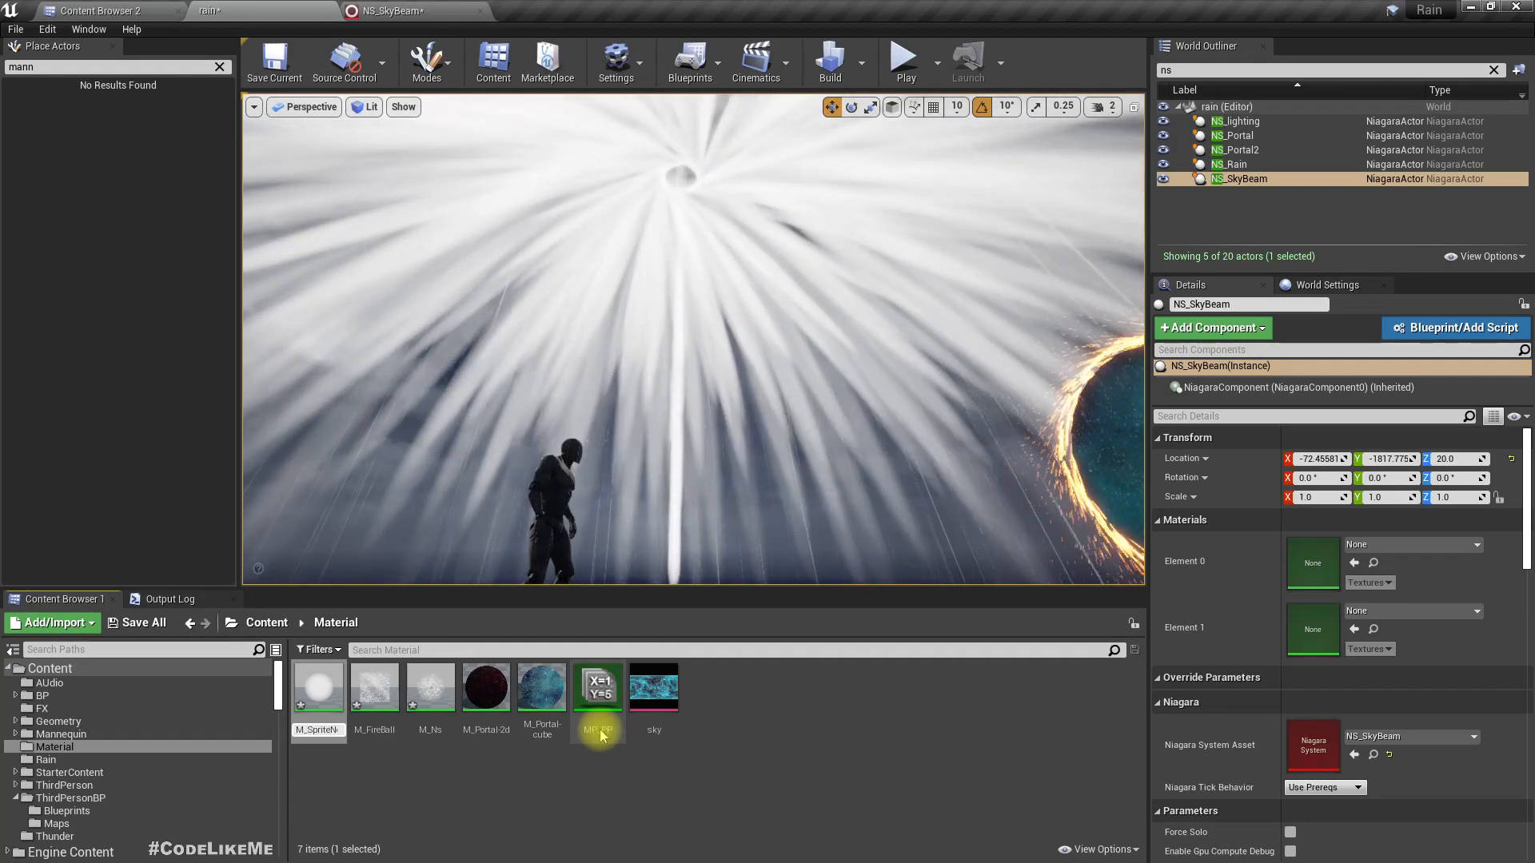
key(Return)
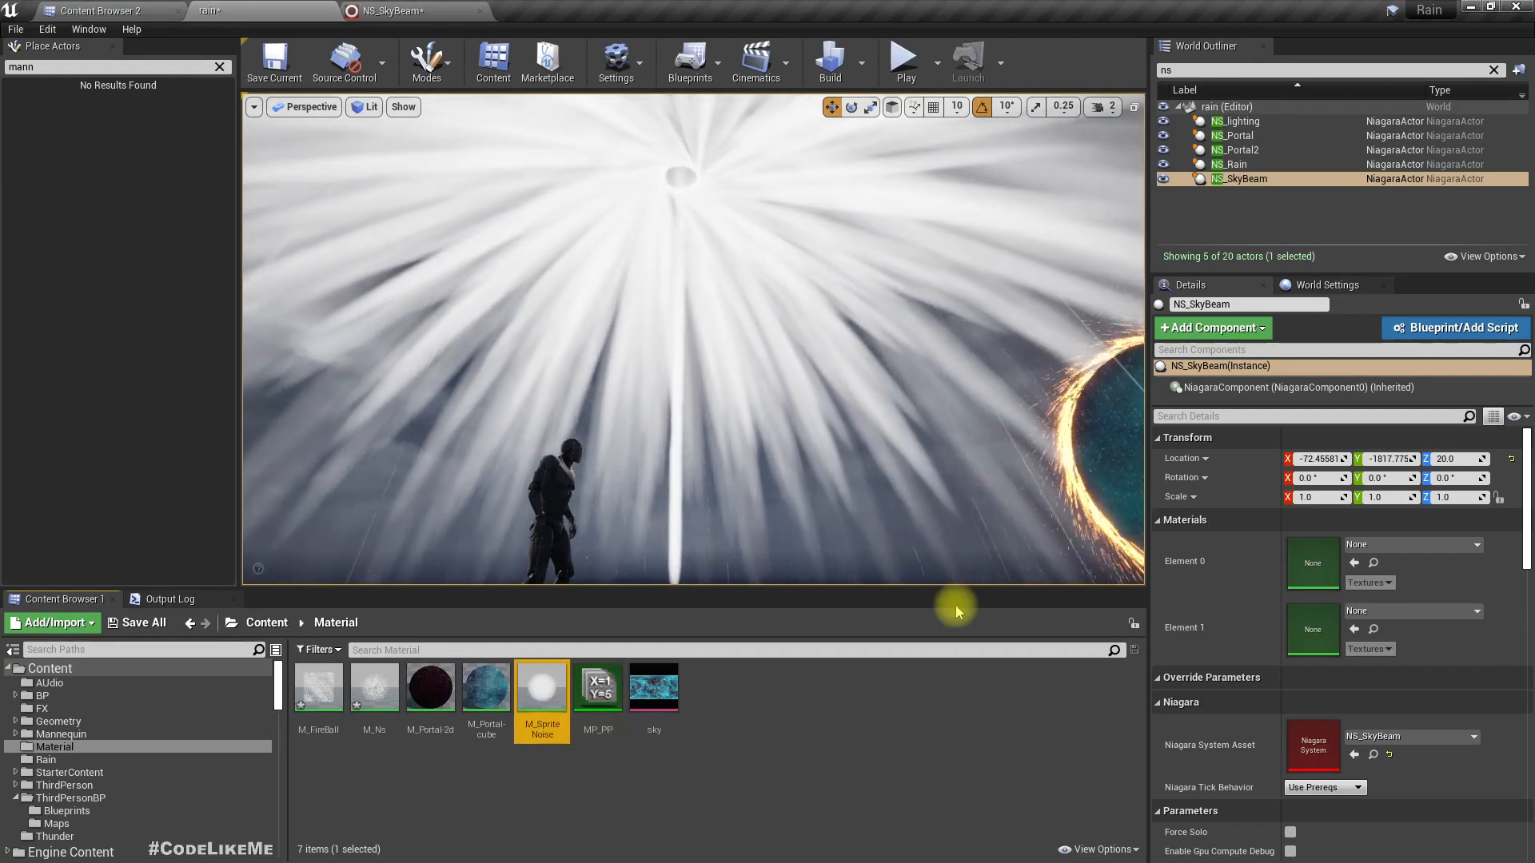
- Assign M_SpriteNoise as the material of Fountain001's Sprite Renderer and open it for editing
click(397, 10)
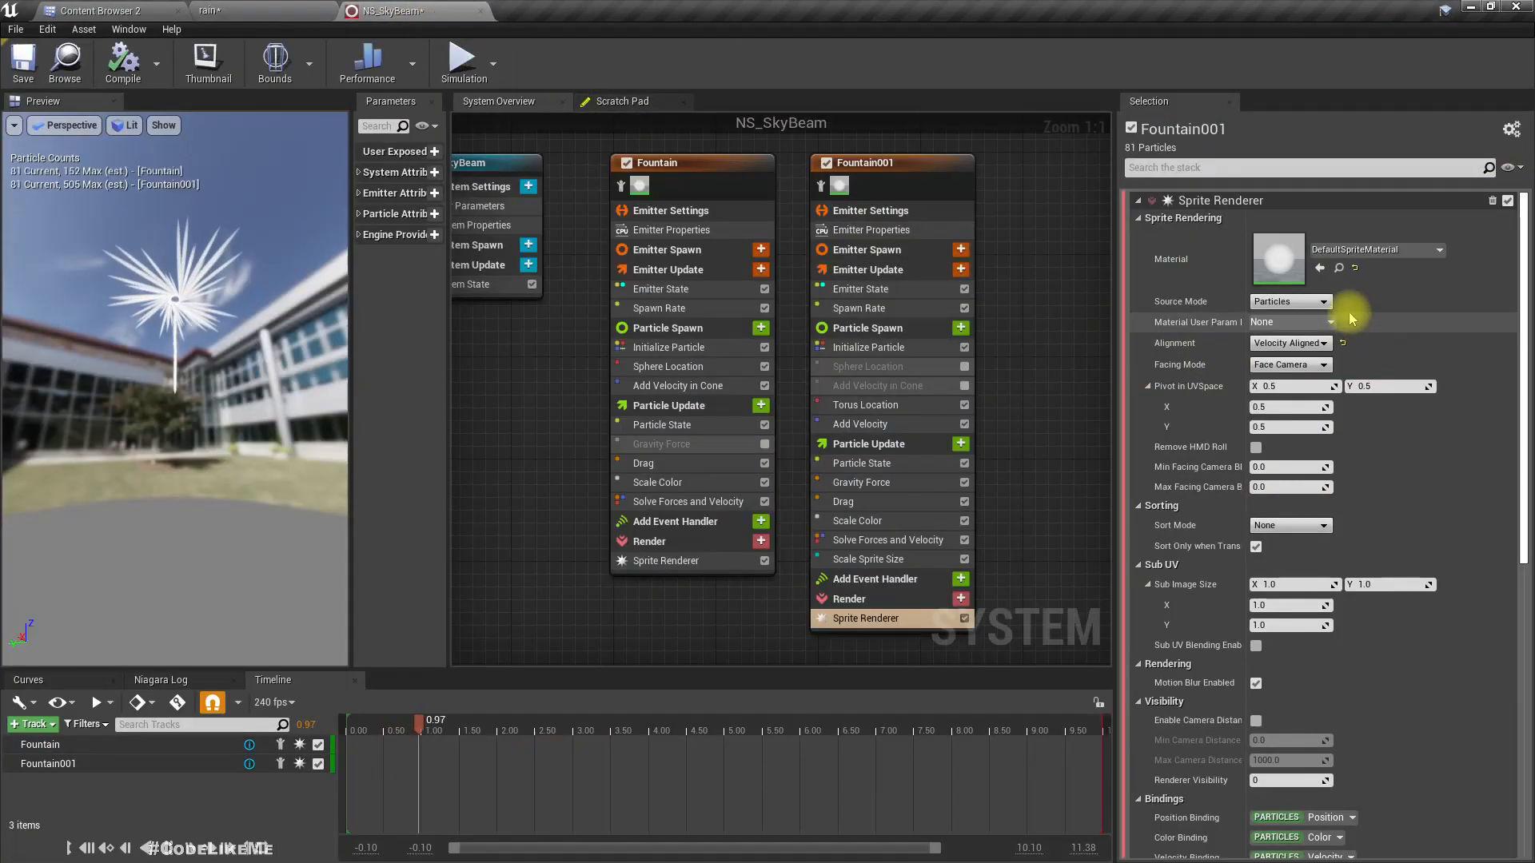
click(1320, 268)
double_click(1277, 259)
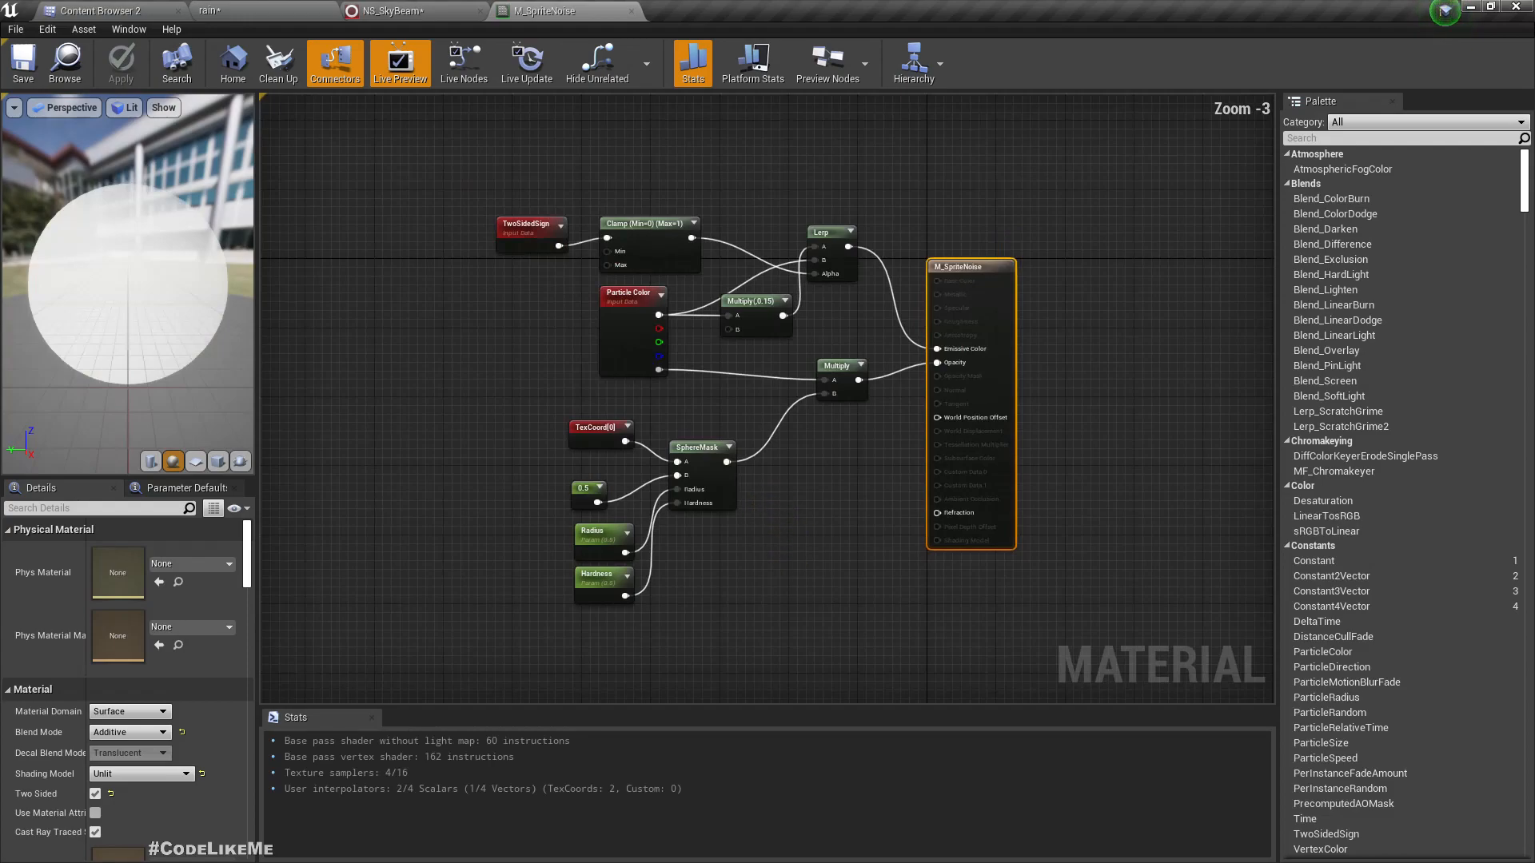
- Make room before the M_SpriteNoise output node, search the project content for "noise", and add T_Perlin_Noise_M to the graph as a Texture Sample
right_drag(1044, 328, 965, 332)
drag(914, 271, 1086, 279)
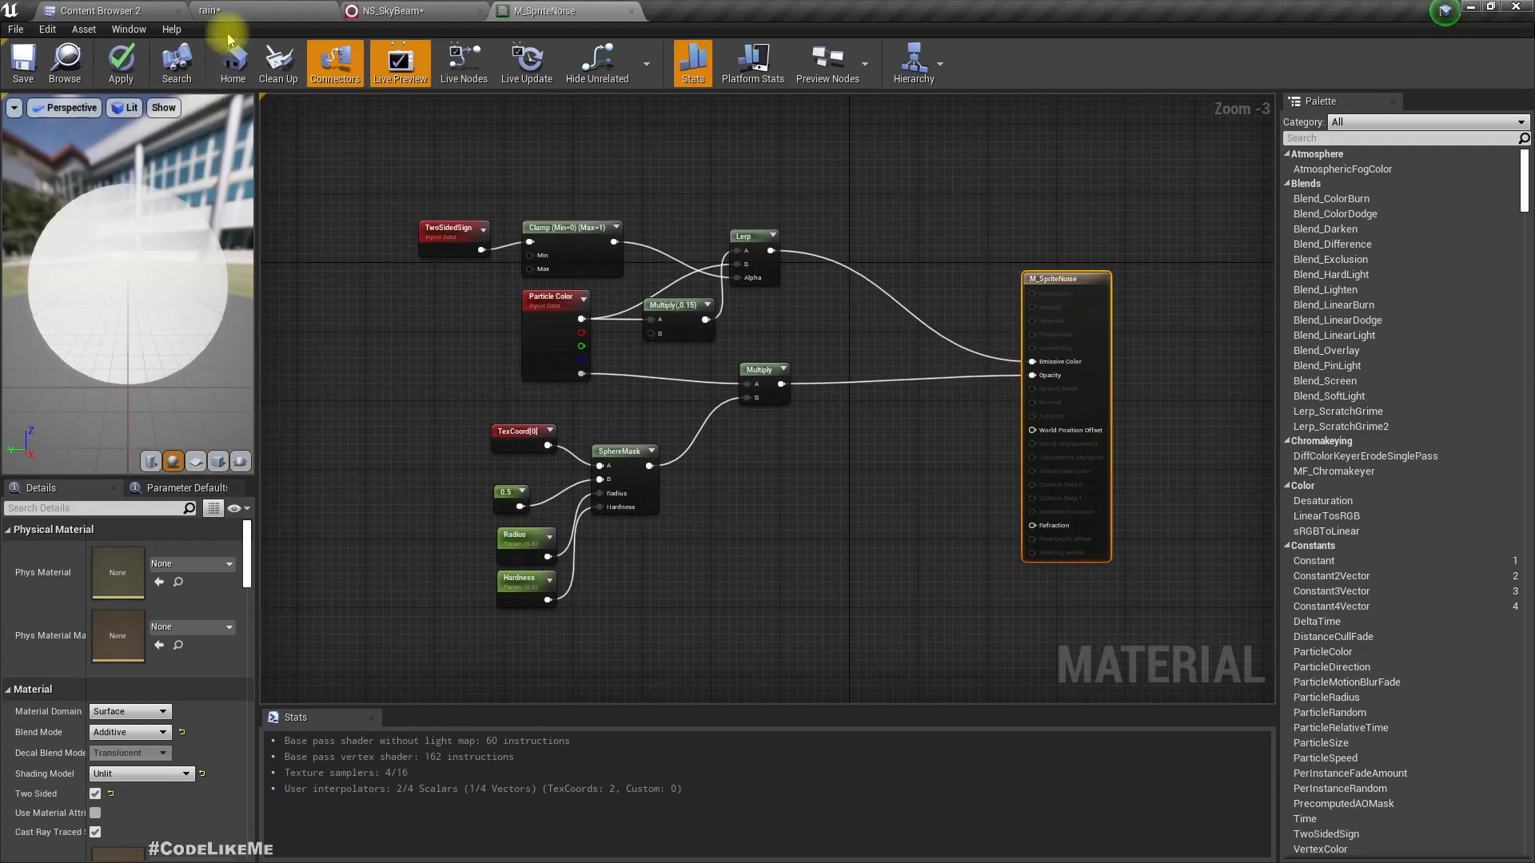
click(101, 9)
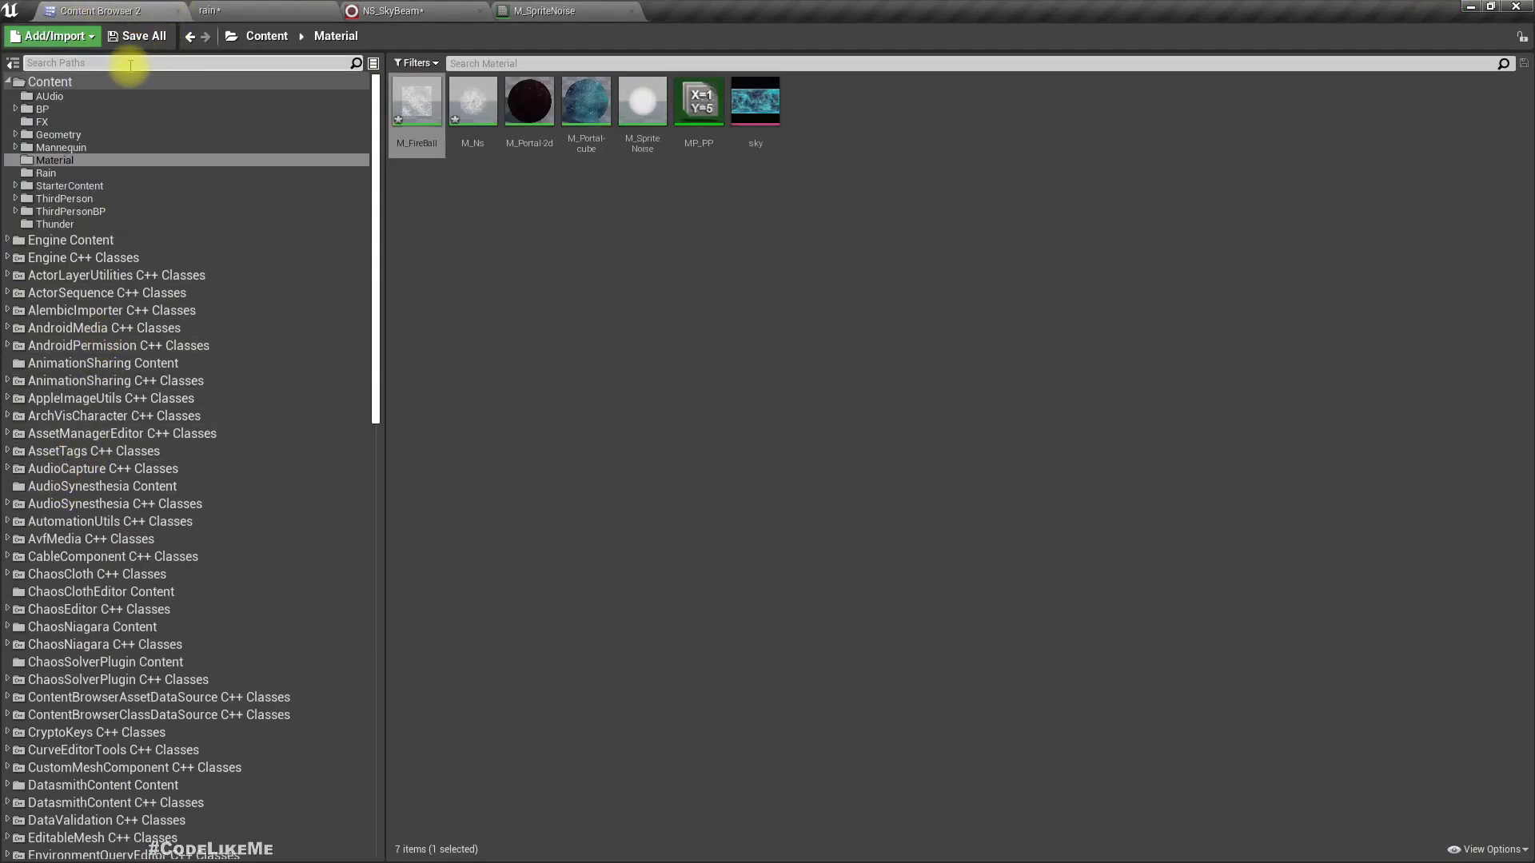
click(73, 82)
click(474, 64)
text(noise)
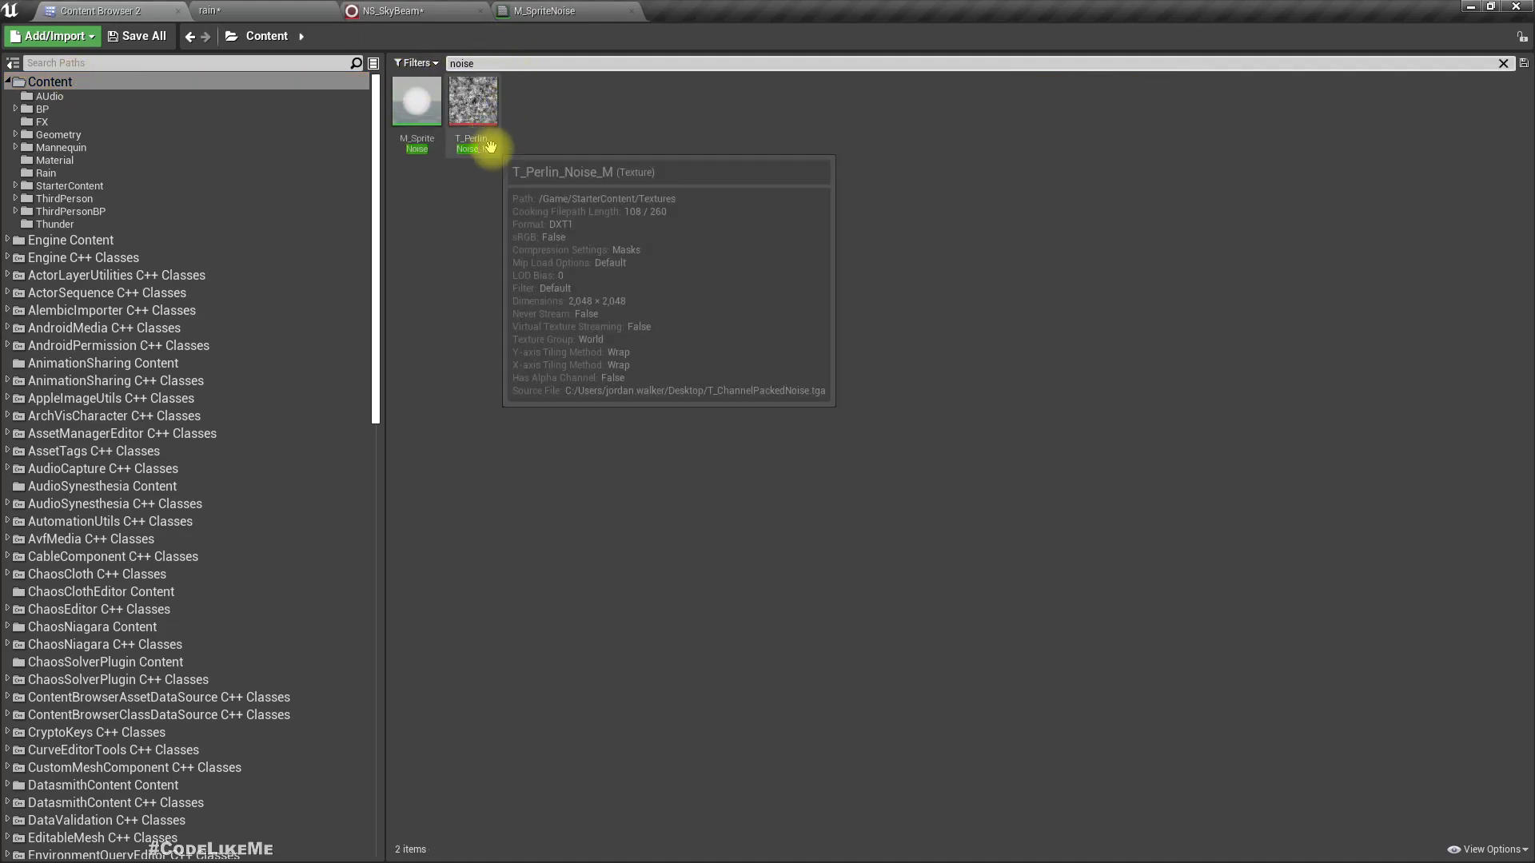
drag(480, 83, 738, 554)
- Multiply the Lerp output by the noise texture's RGB and feed the product into Emissive Color
drag(772, 252, 907, 345)
text(multiply)
key(Return)
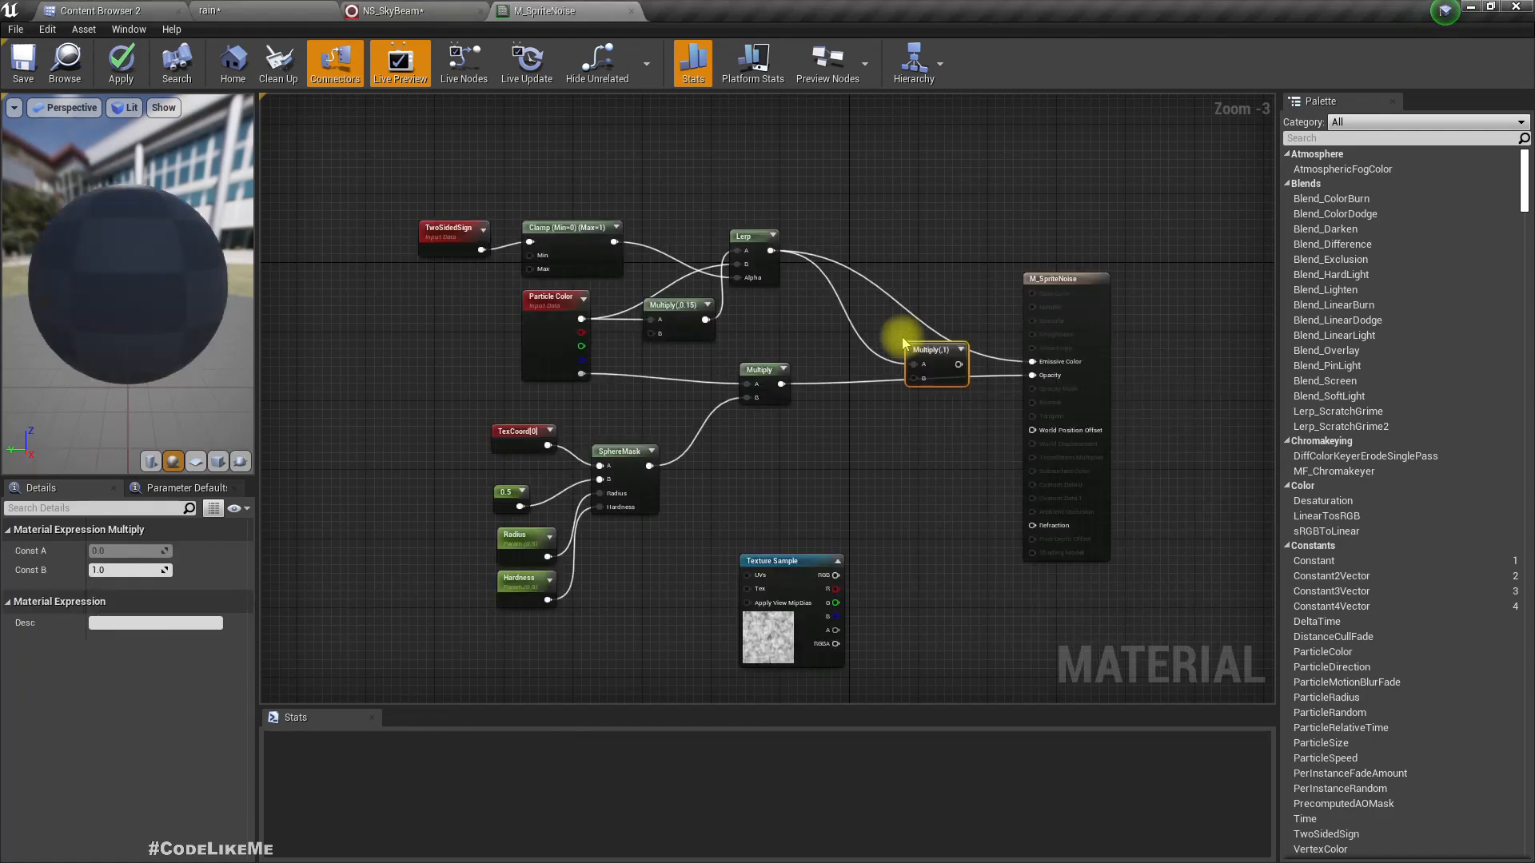
drag(835, 575, 1034, 362)
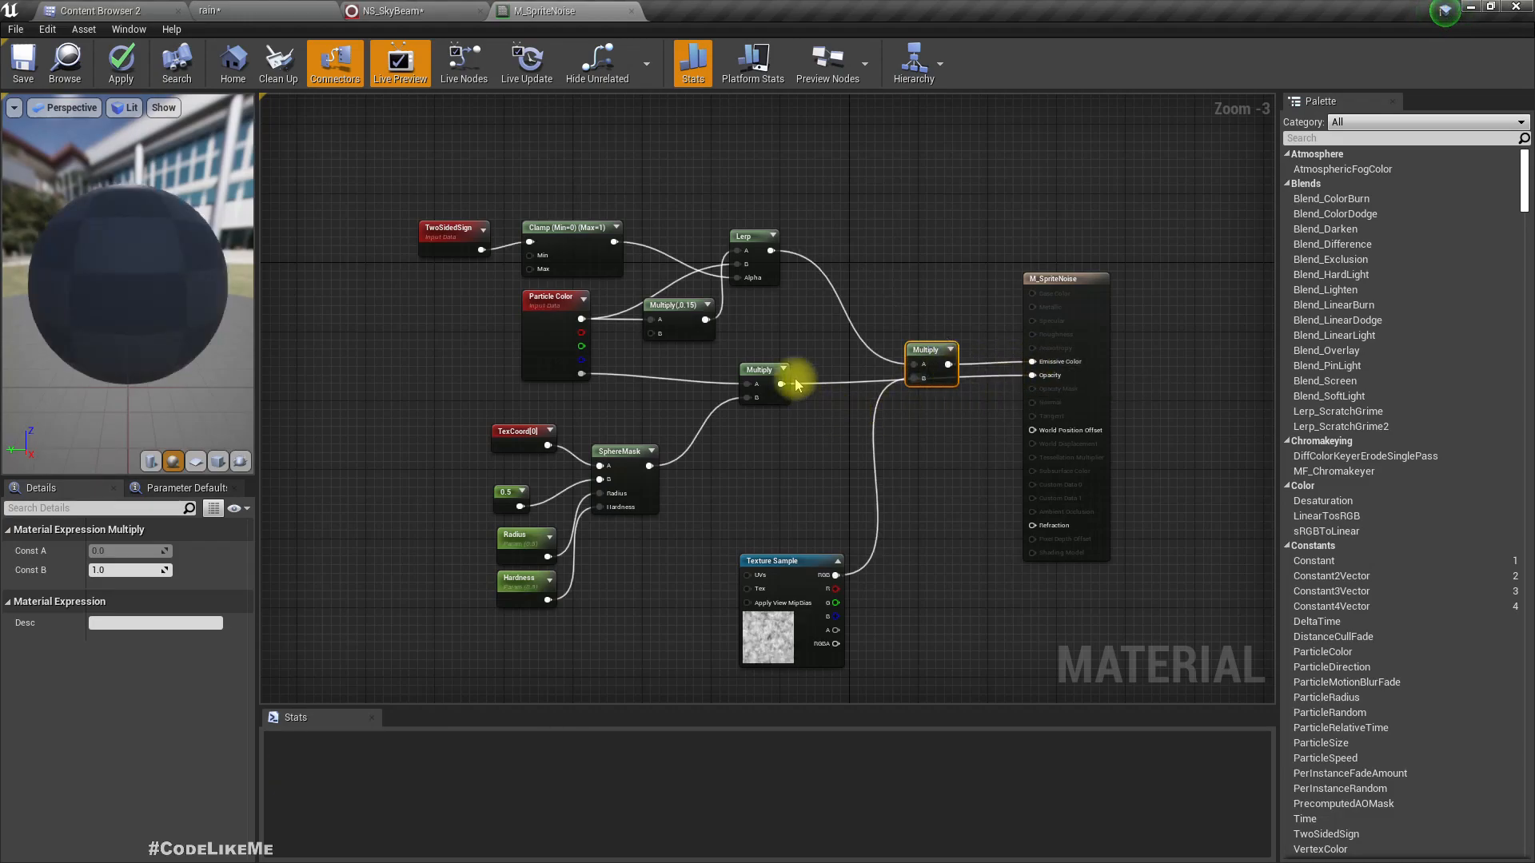
- Multiply the existing opacity Multiply output by the noise texture's RGB and feed the product into Opacity
drag(781, 383, 908, 428)
text(multiply)
key(Return)
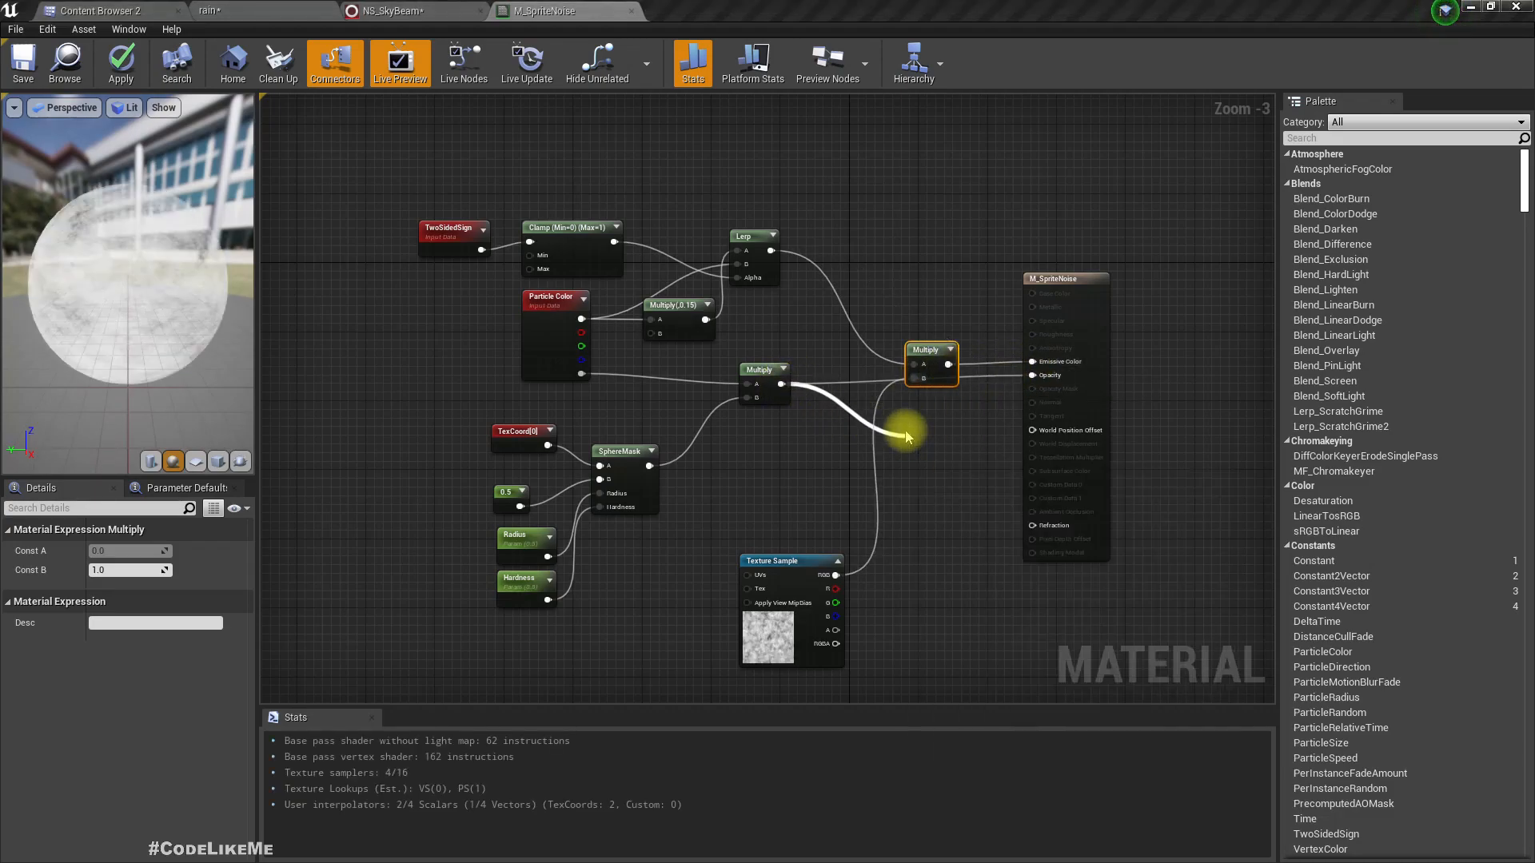
drag(837, 595, 893, 536)
drag(926, 479, 999, 432)
drag(1040, 380, 1033, 376)
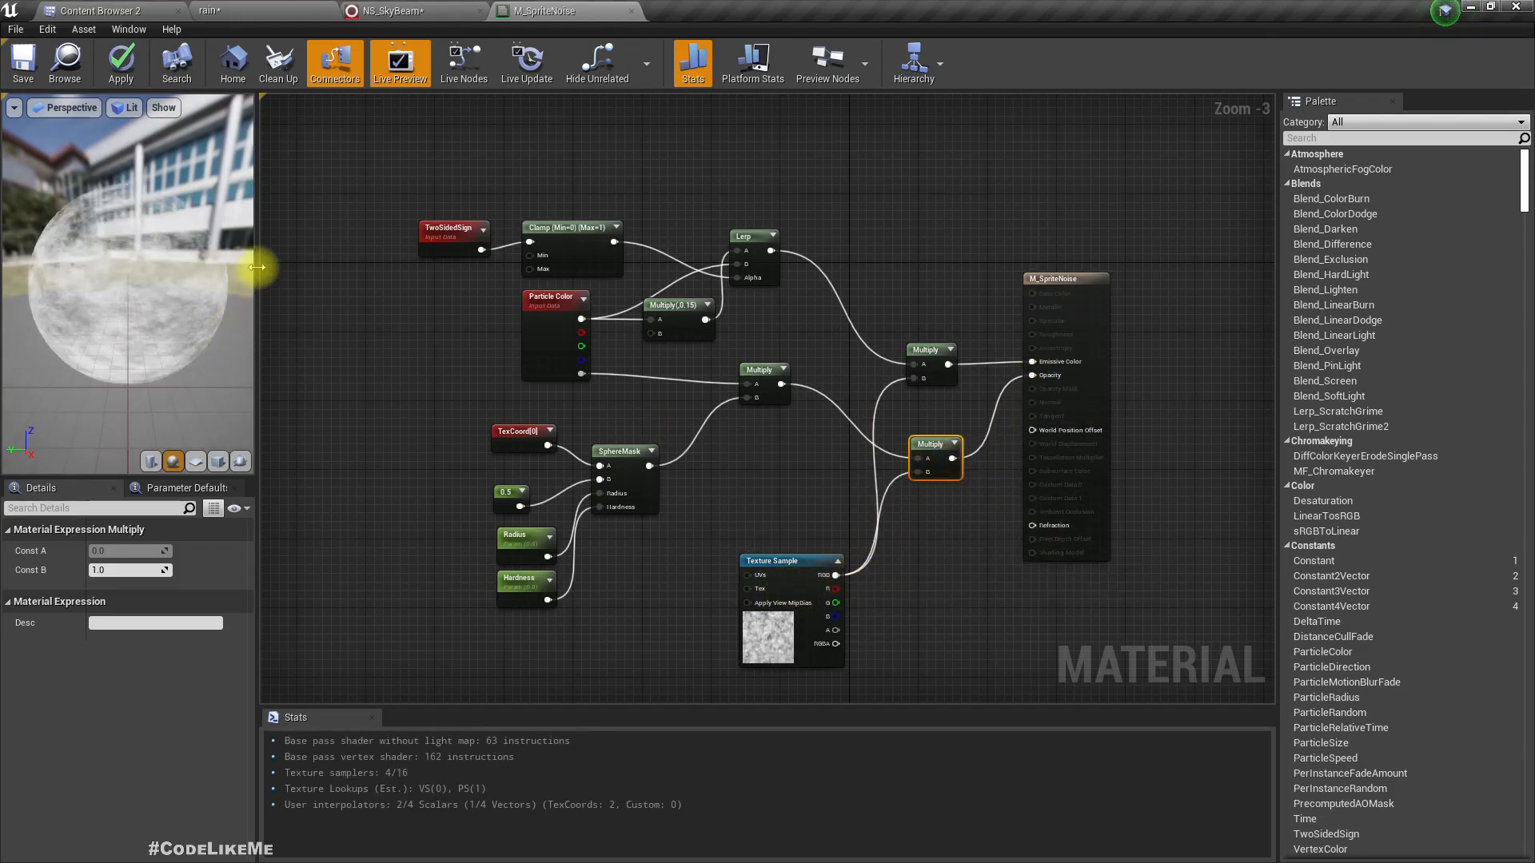
- Apply the M_SpriteNoise changes and check the effect in the NS_SkyBeam preview and the rain level
click(126, 55)
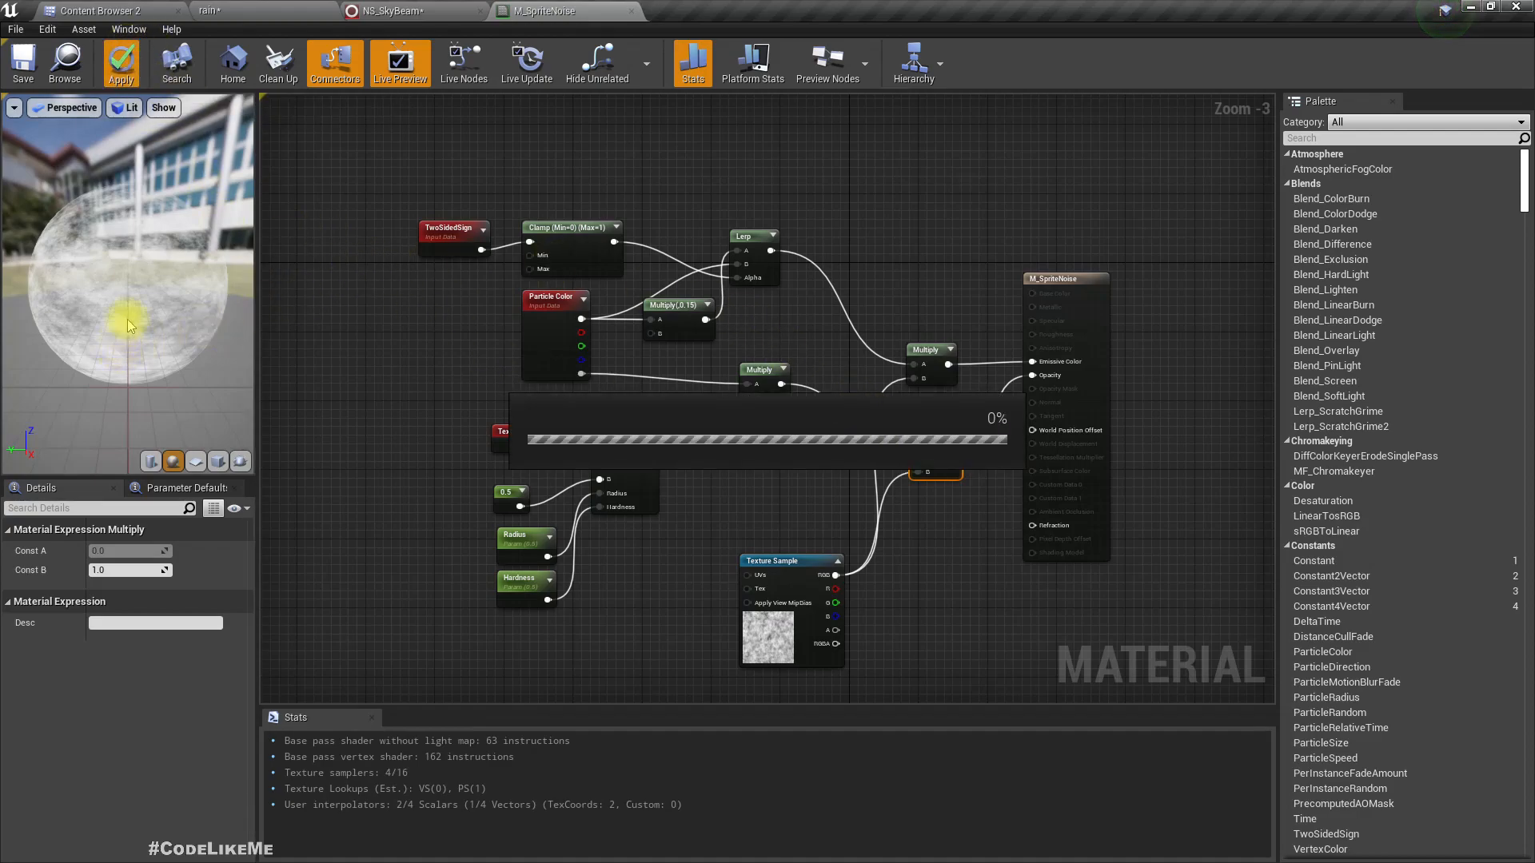
drag(109, 269, 264, 272)
click(439, 10)
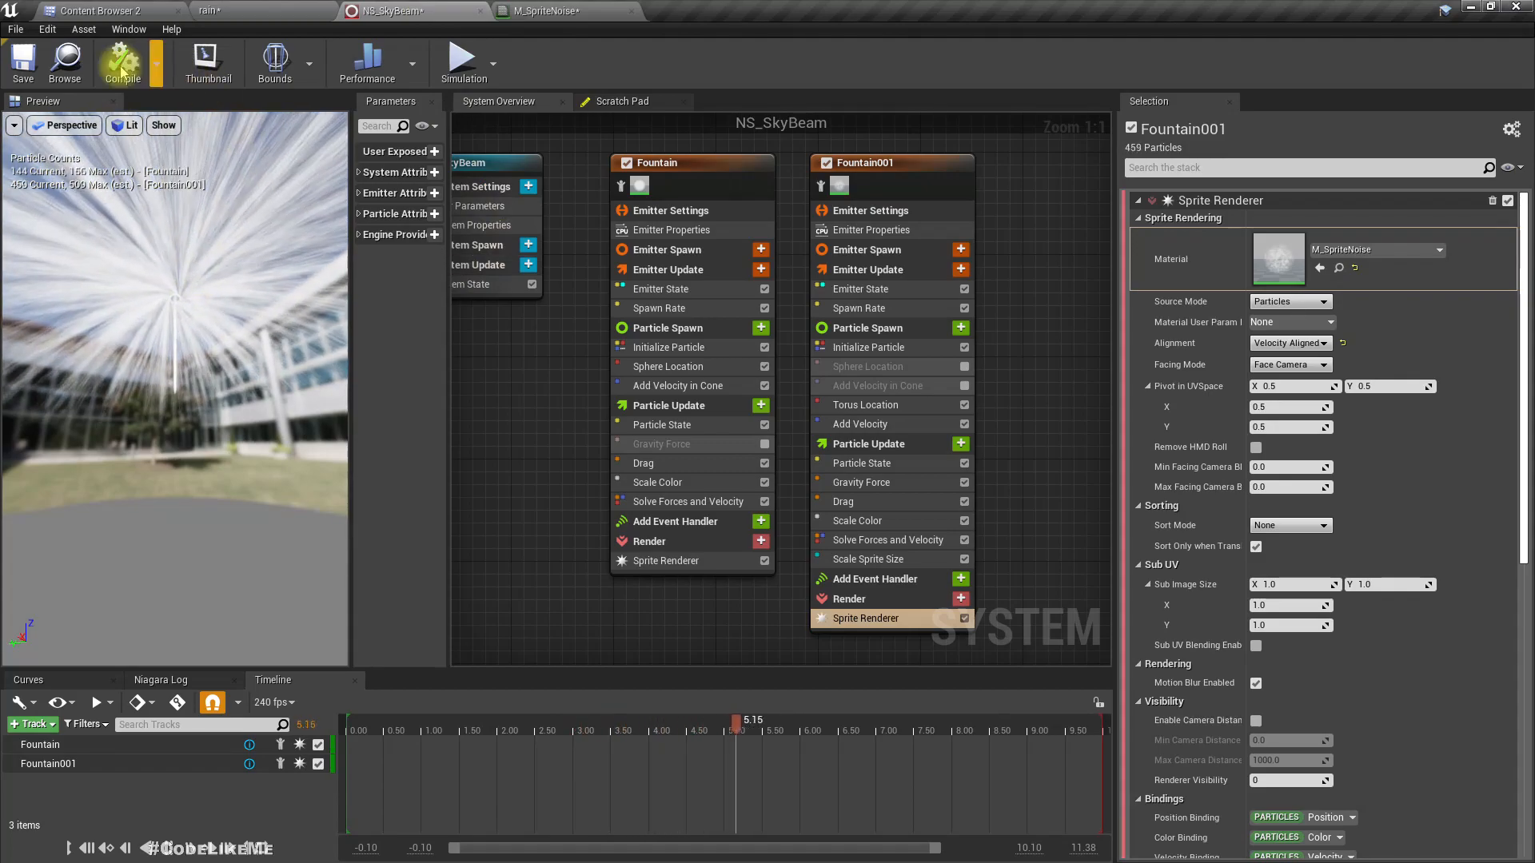
click(210, 10)
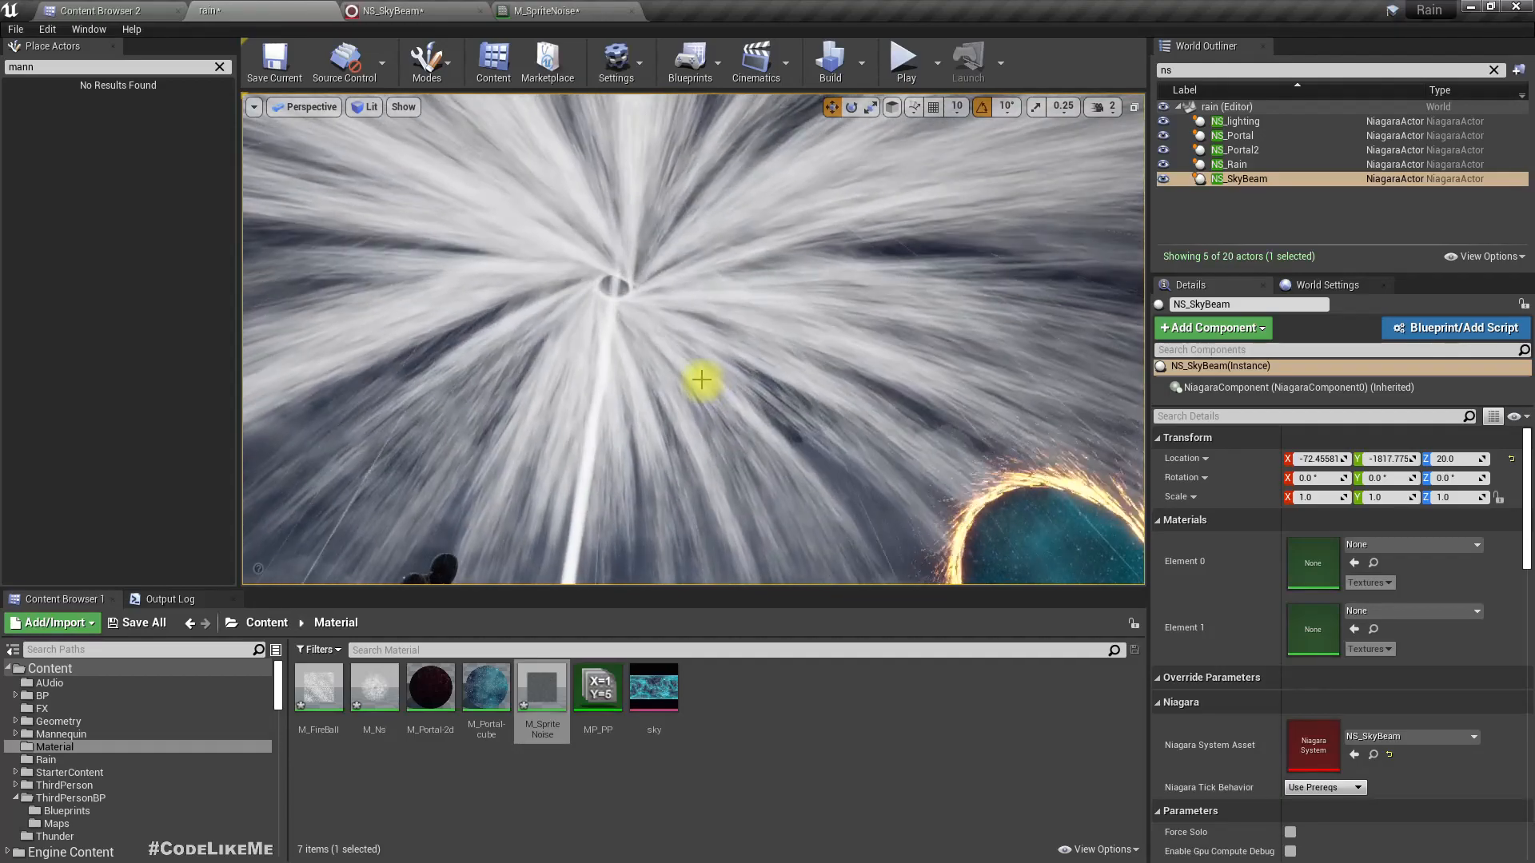
right_drag(698, 376, 738, 336)
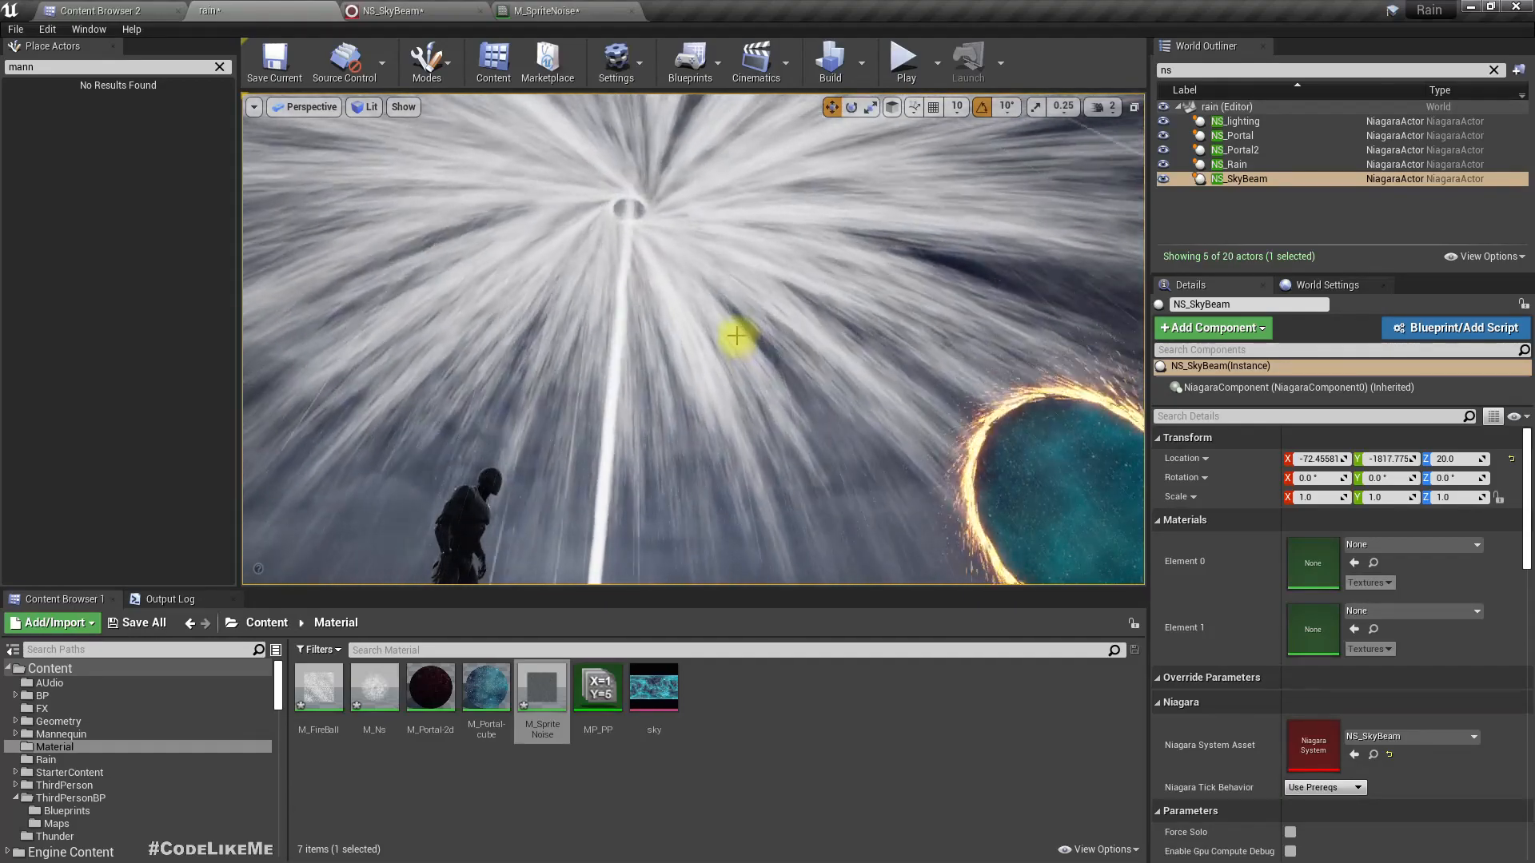
- Set the color in Fountain001's Initialize Particle module to amber (sRGB hex FFBA00FF) and check the effect in the rain level
click(452, 11)
scroll(1321, 527, down, 3)
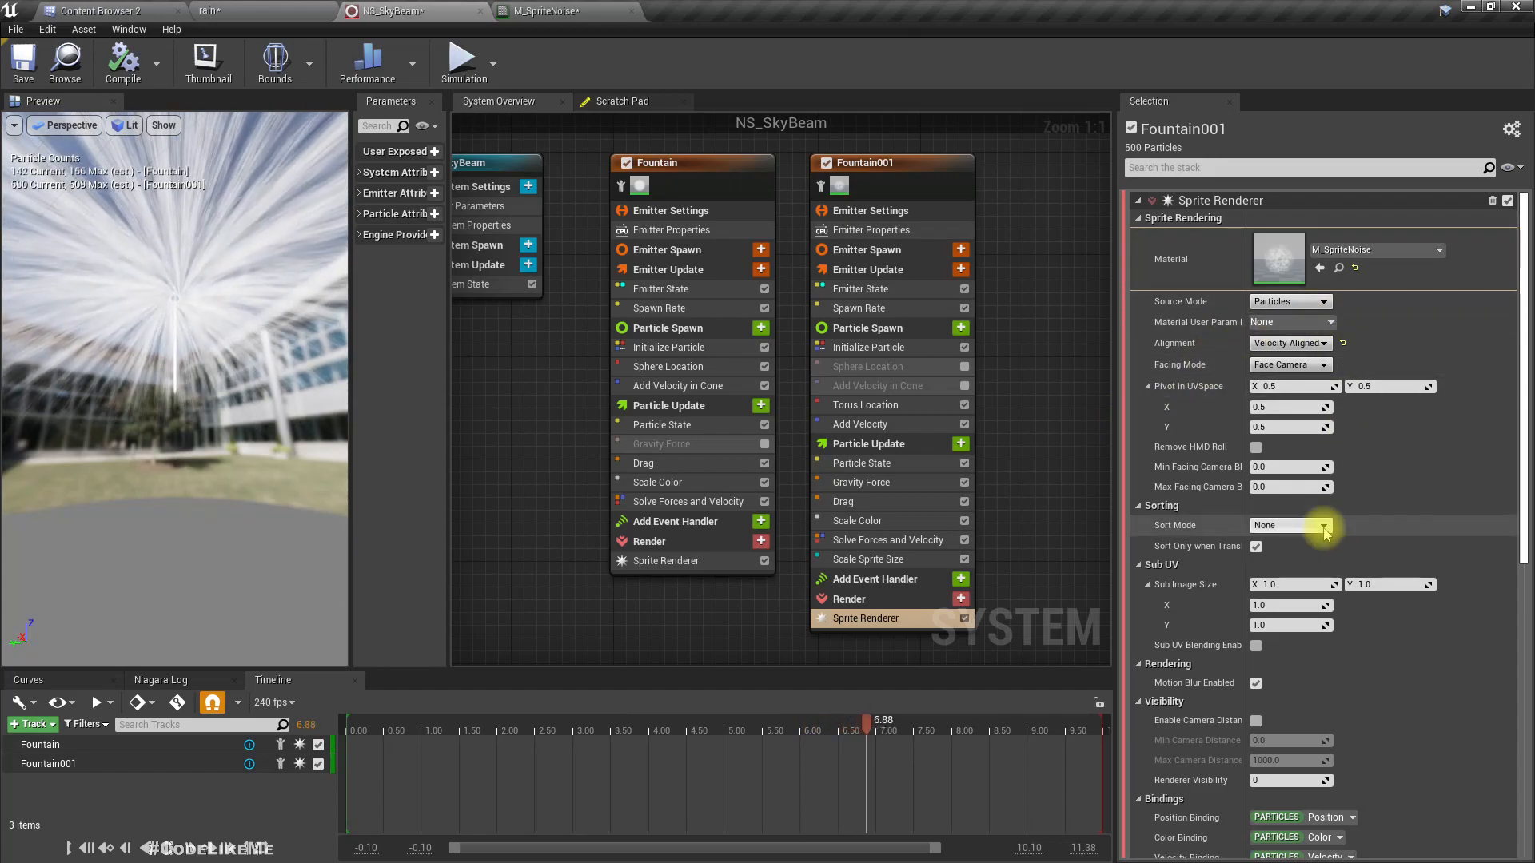
scroll(1321, 528, up, 3)
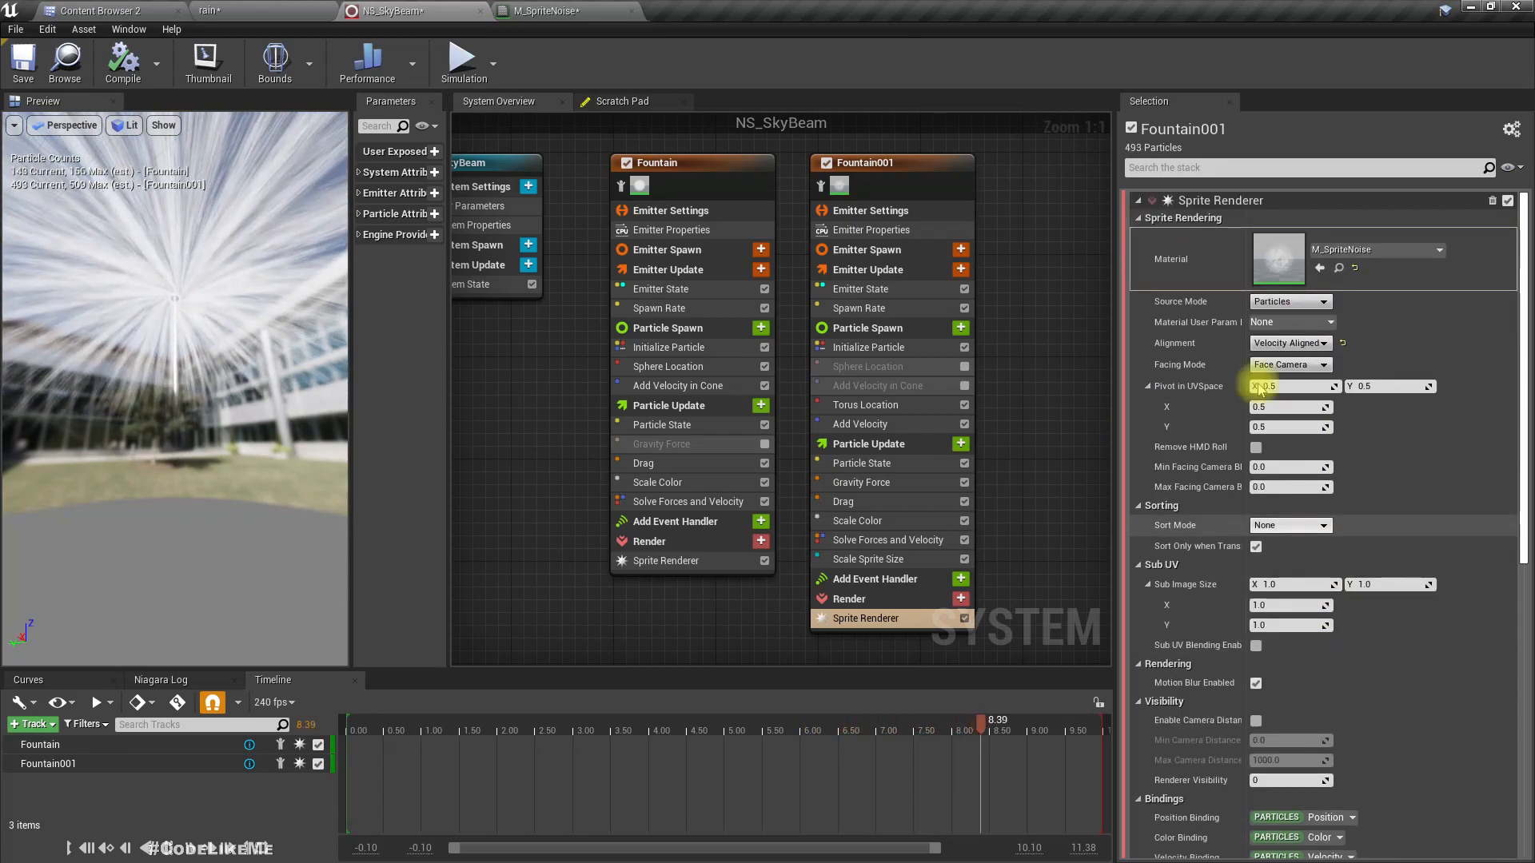
click(844, 620)
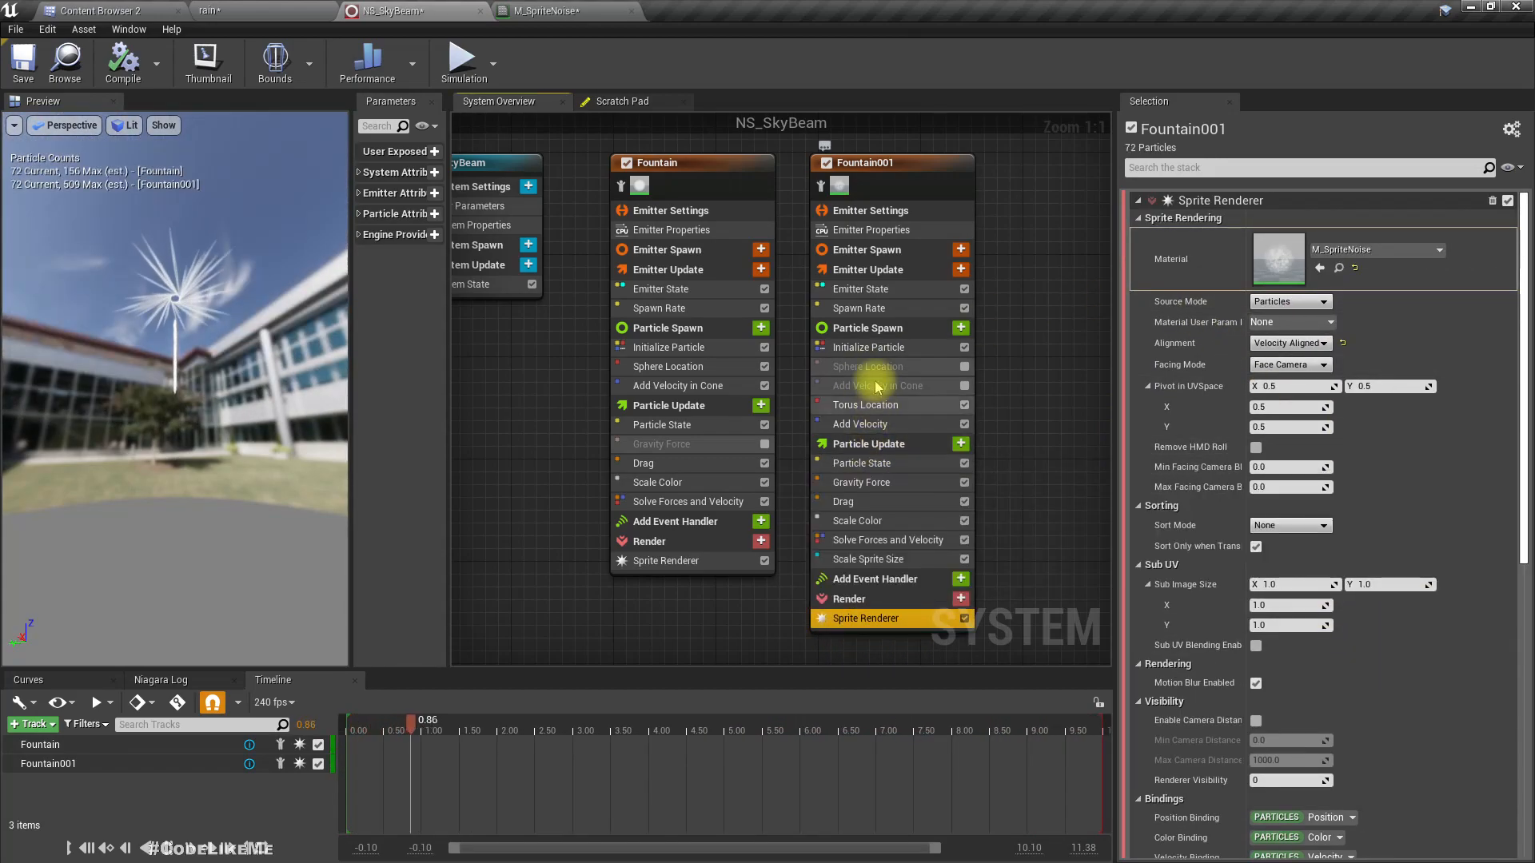
click(868, 347)
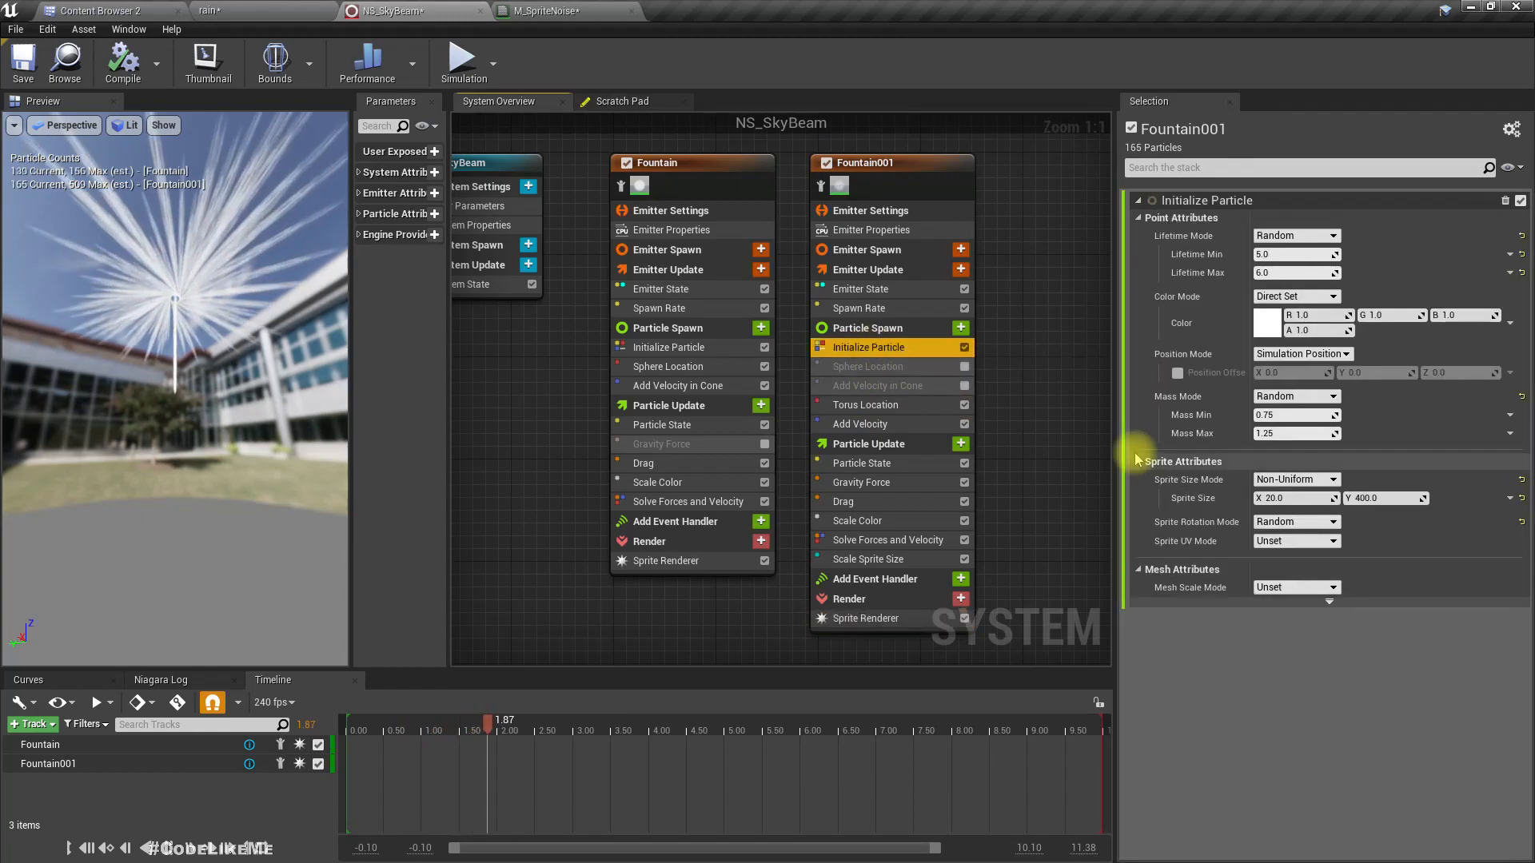
click(1269, 323)
drag(1091, 490, 1105, 504)
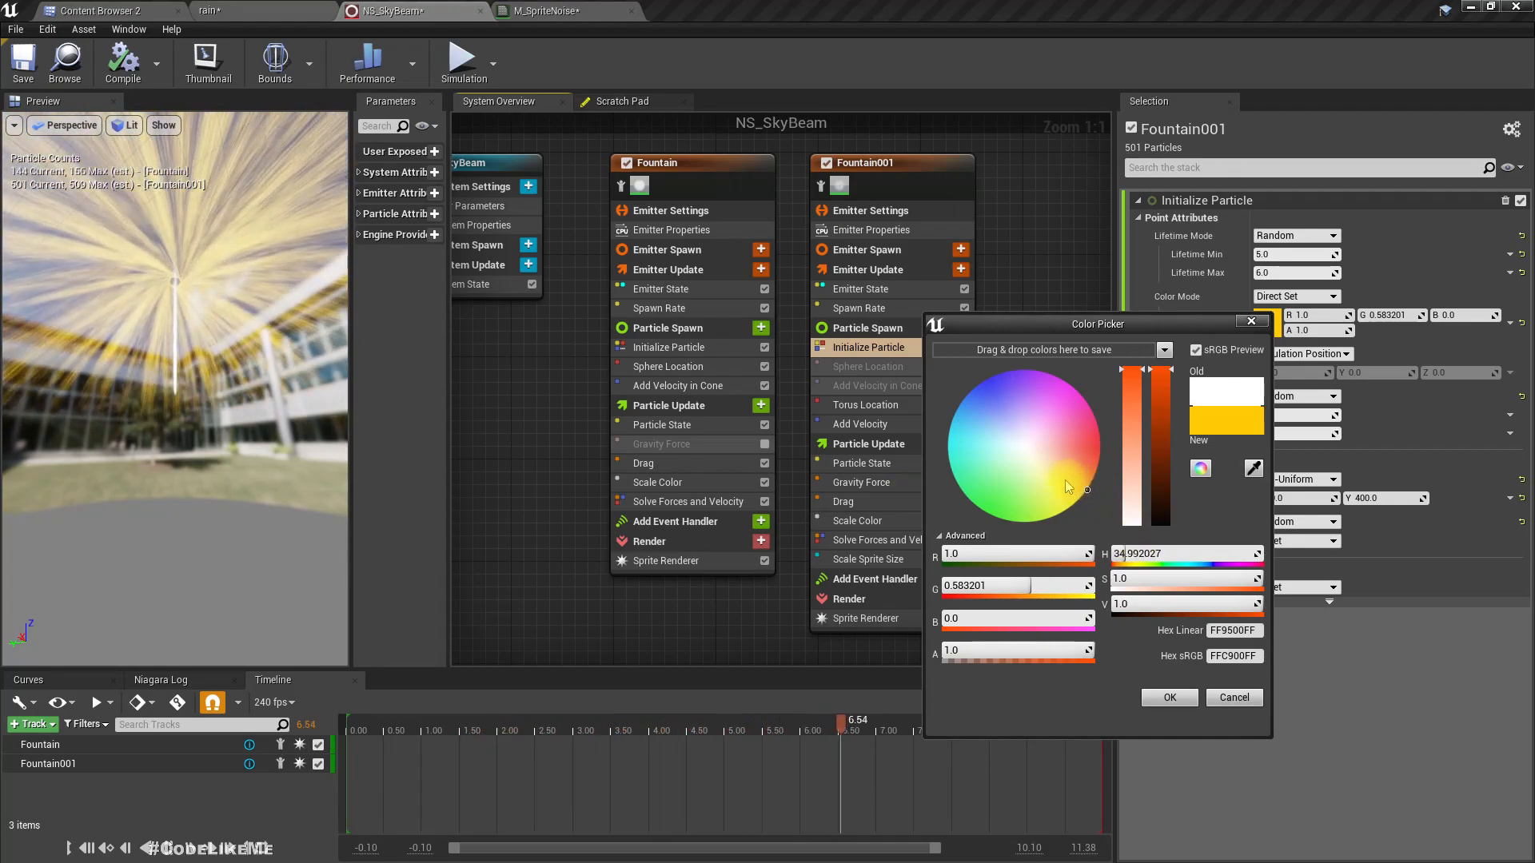
click(1088, 483)
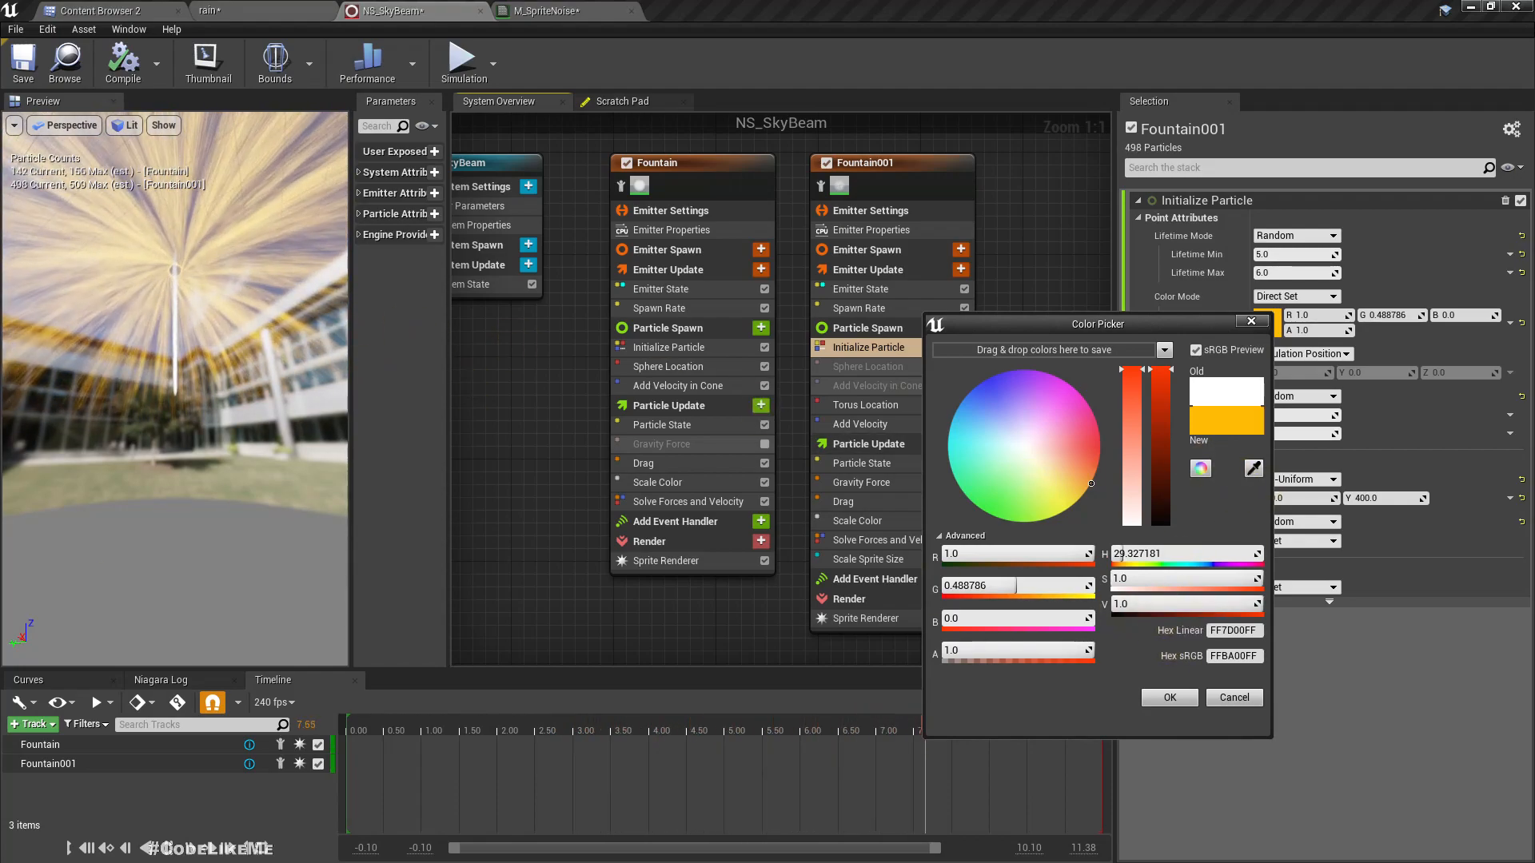
click(1163, 696)
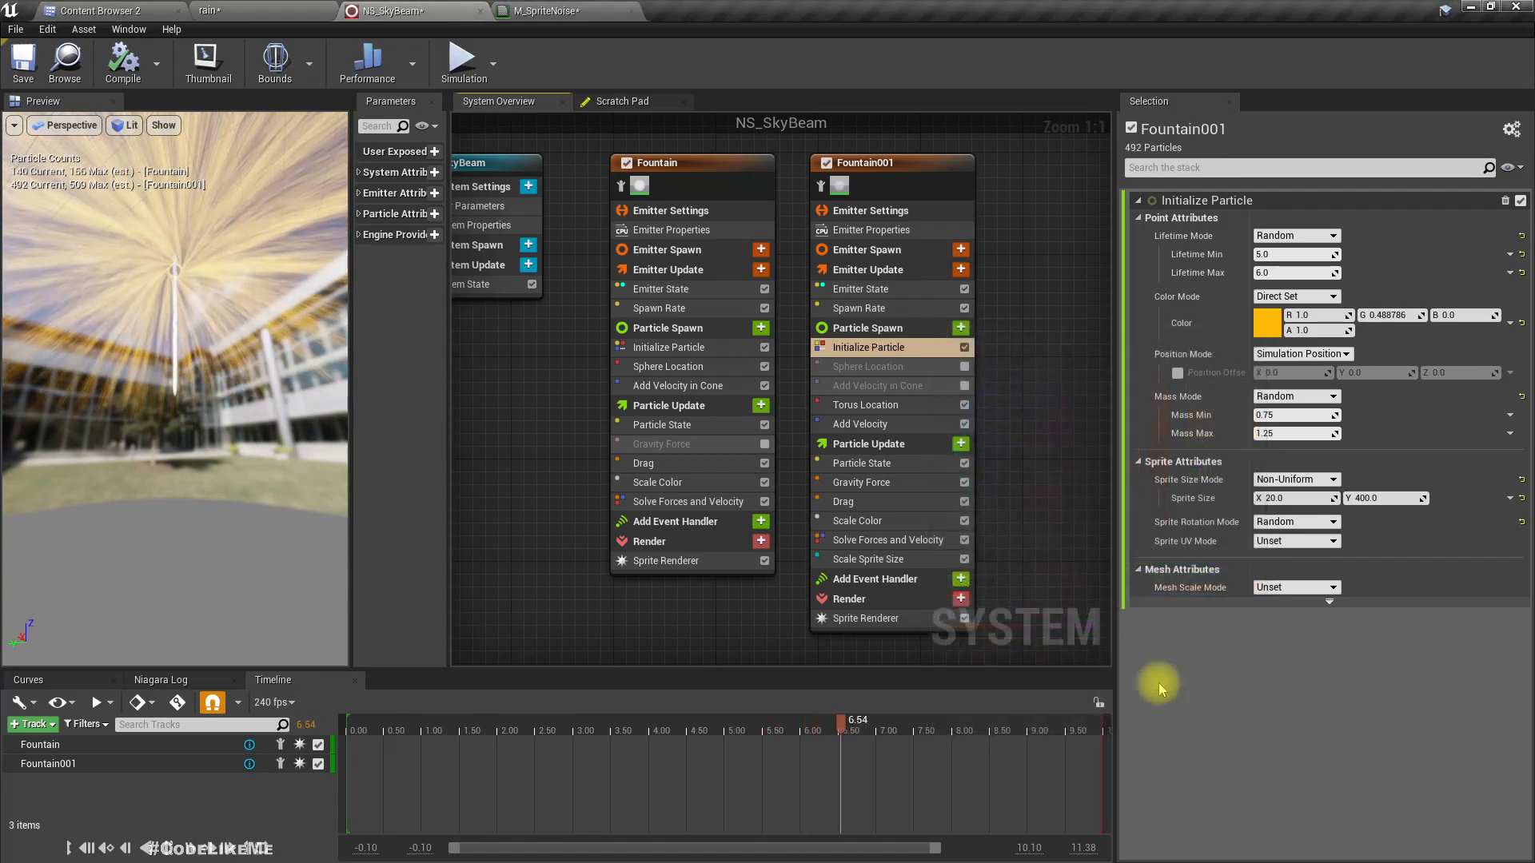
click(209, 10)
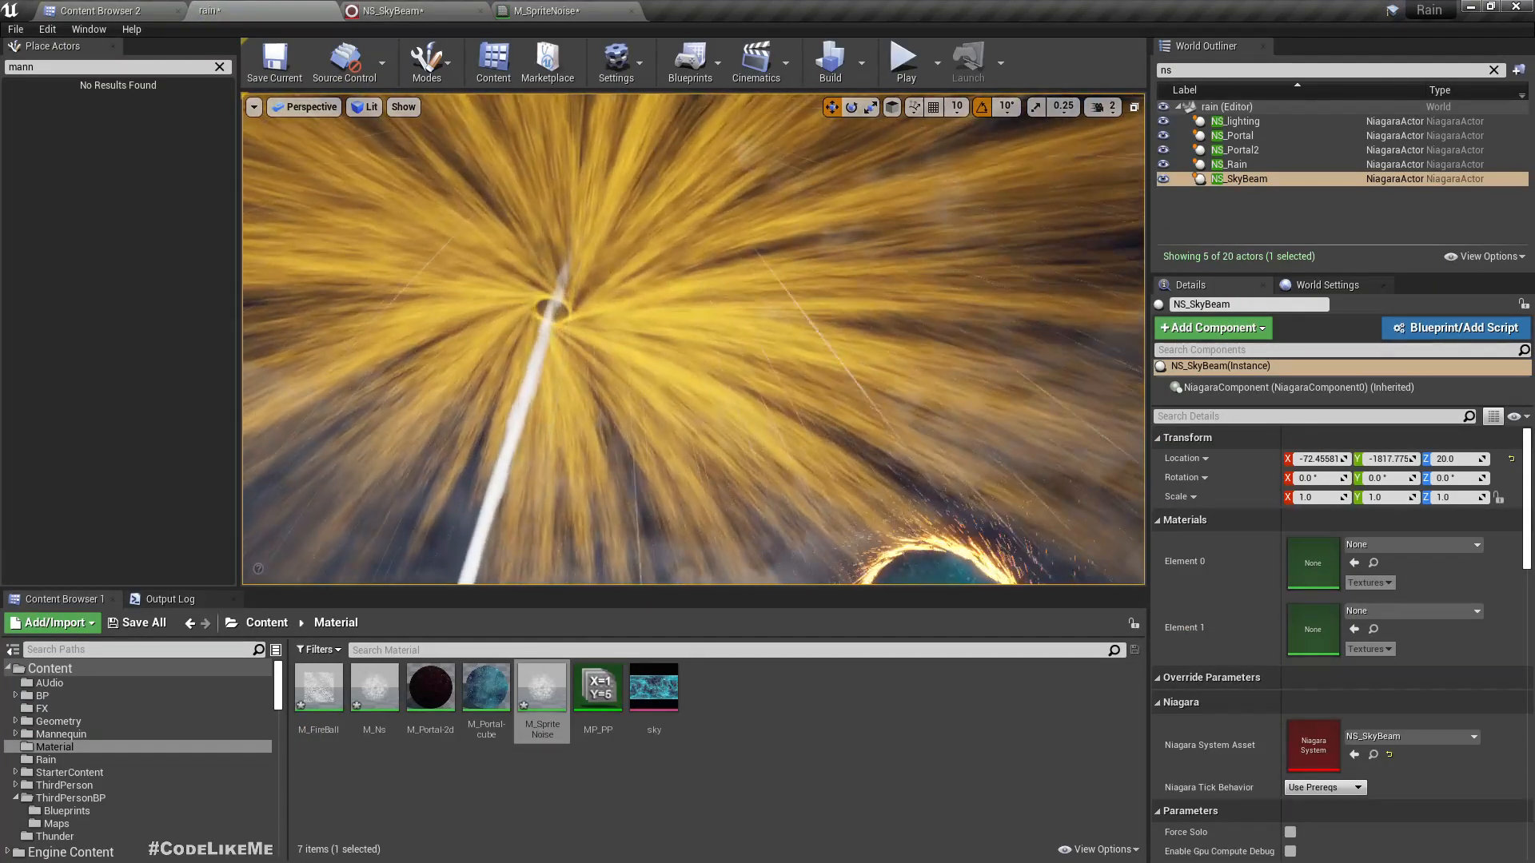
right_drag(693, 339, 685, 383)
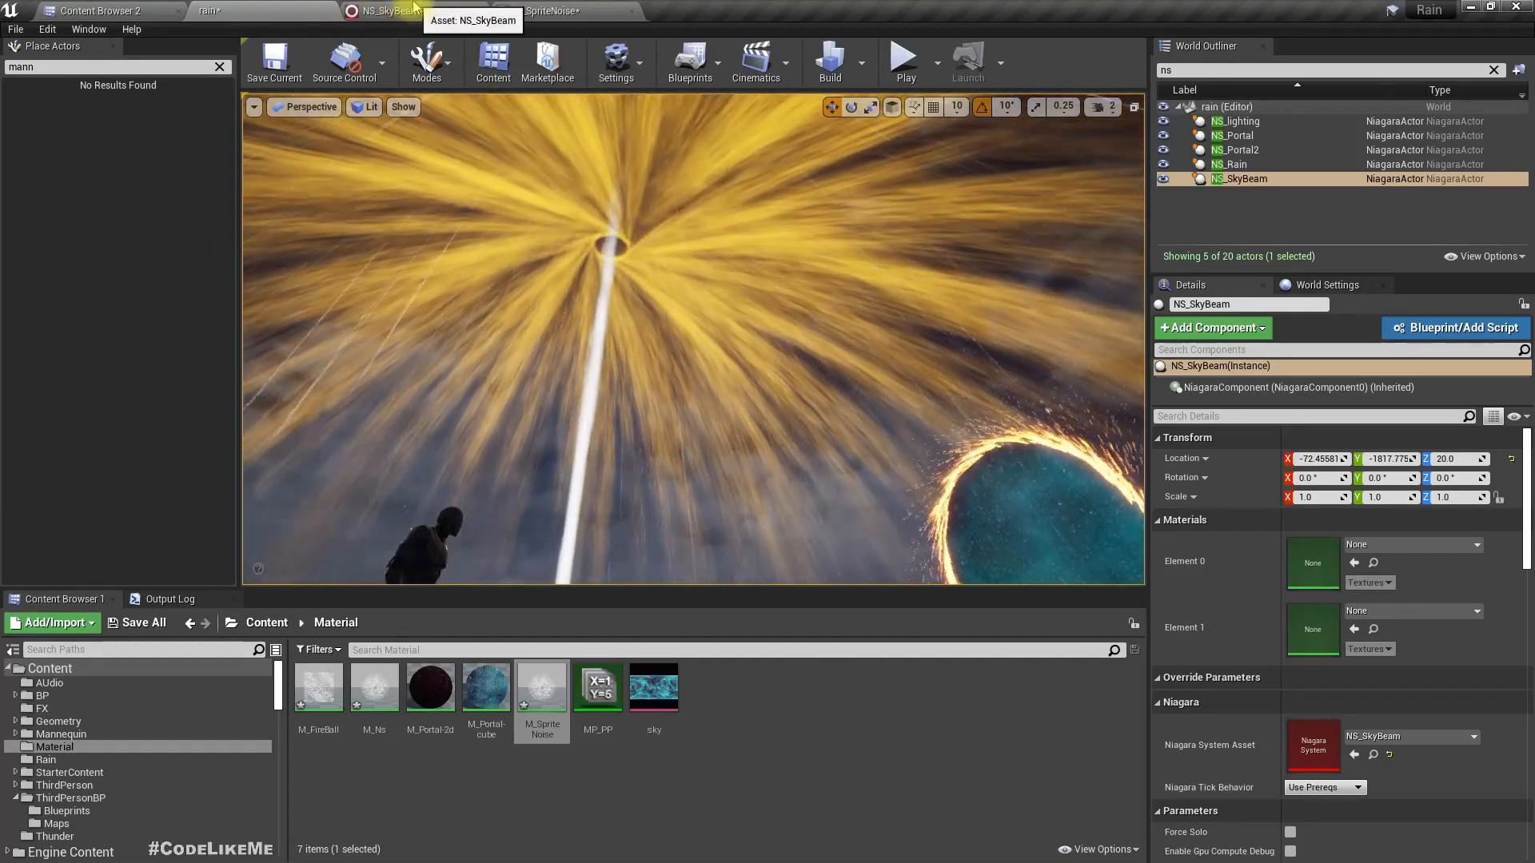
- Lower the brightness value of the color in Fountain001's Initialize Particle module to 0.2 and check the effect in the rain level
click(392, 11)
click(1267, 326)
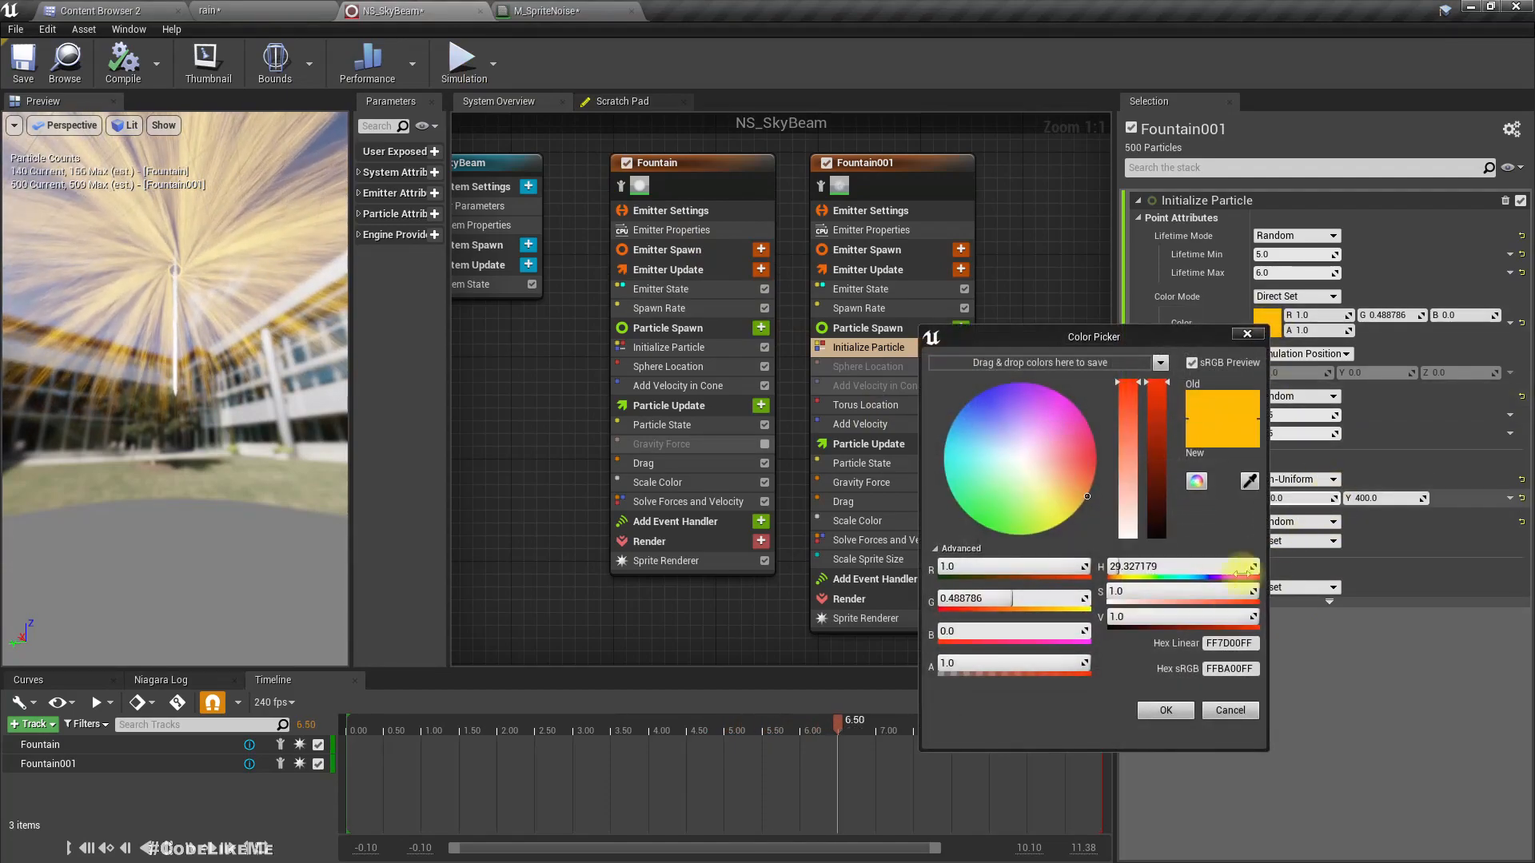
click(1204, 615)
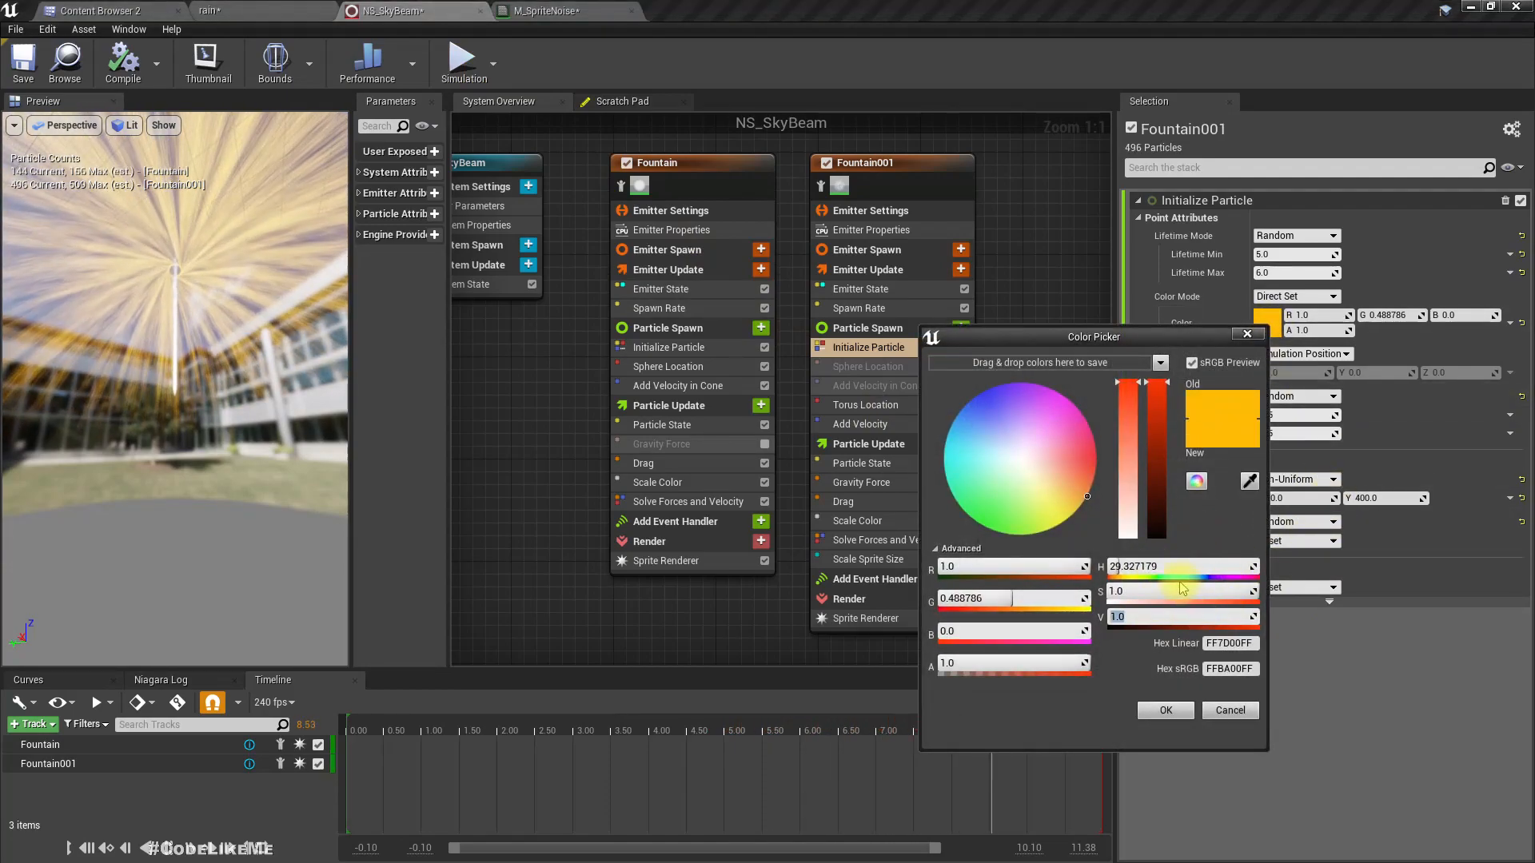
text(0.2)
key(Return)
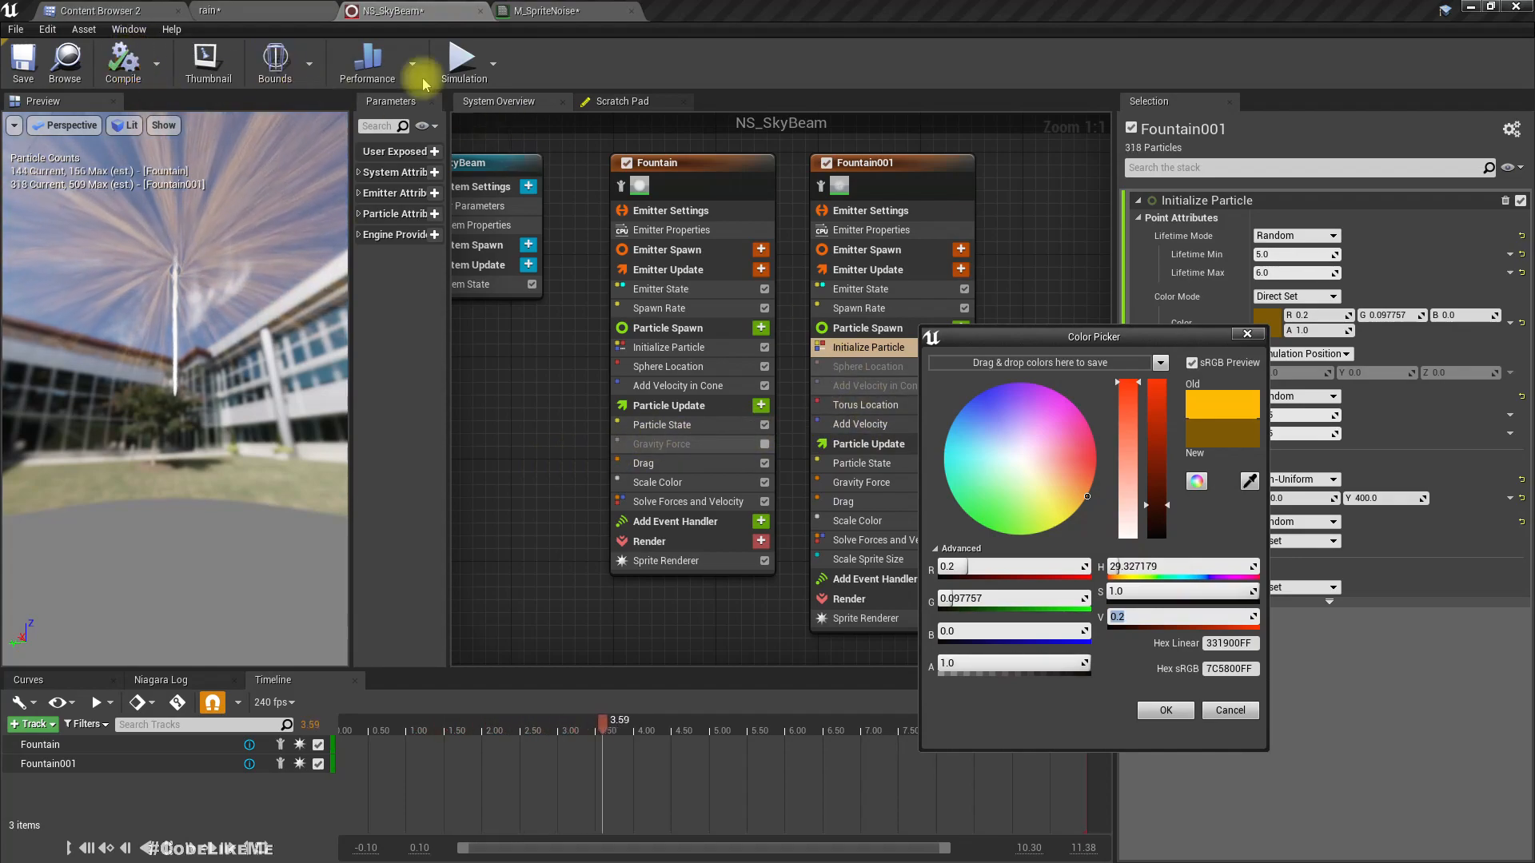
click(1150, 711)
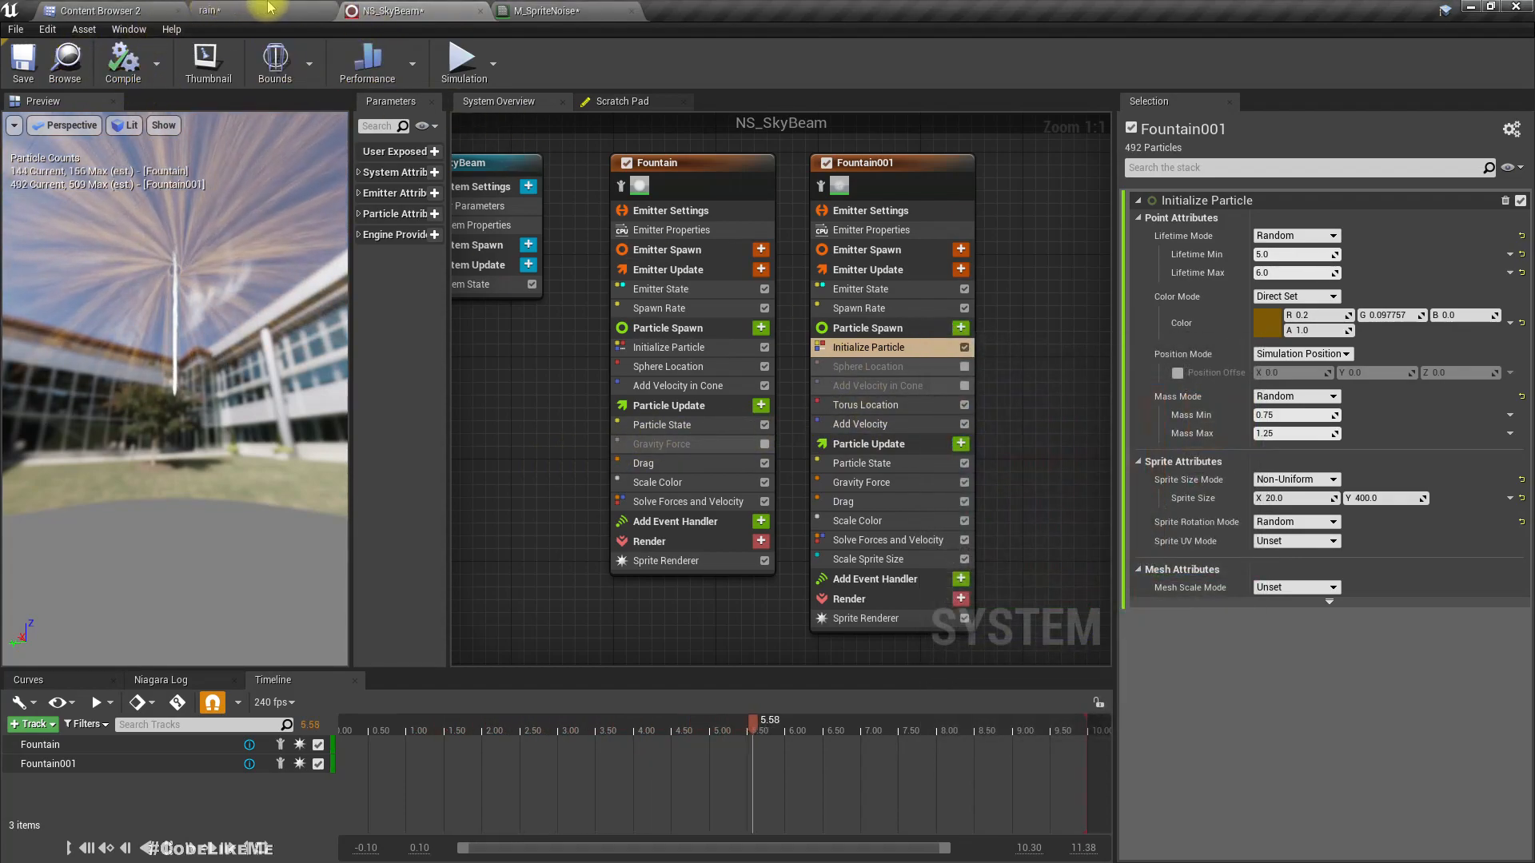
click(268, 8)
right_drag(693, 340, 859, 391)
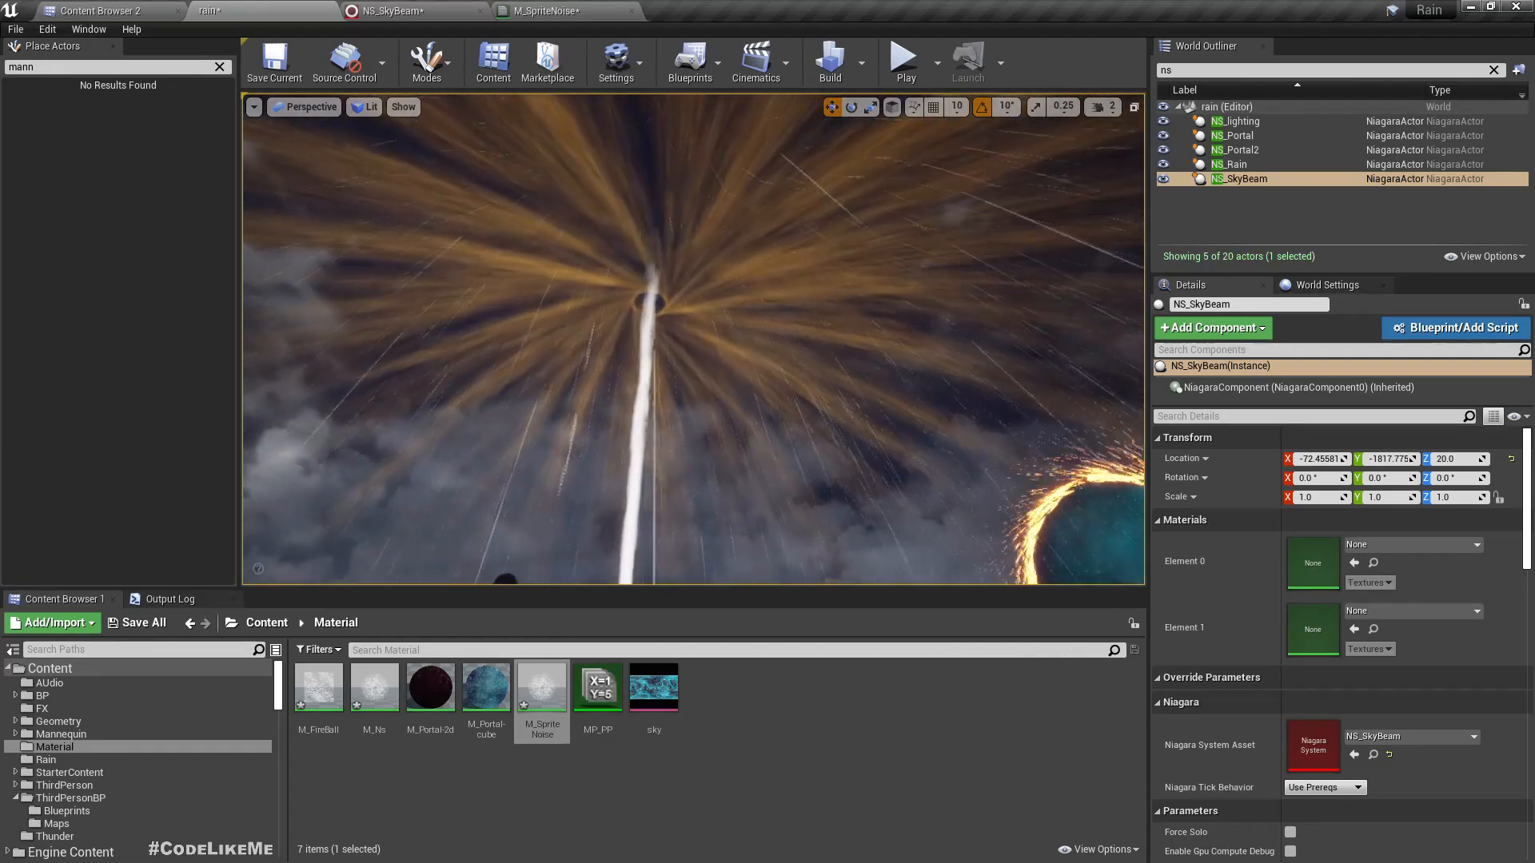
right_drag(703, 302, 715, 286)
right_drag(565, 401, 396, 410)
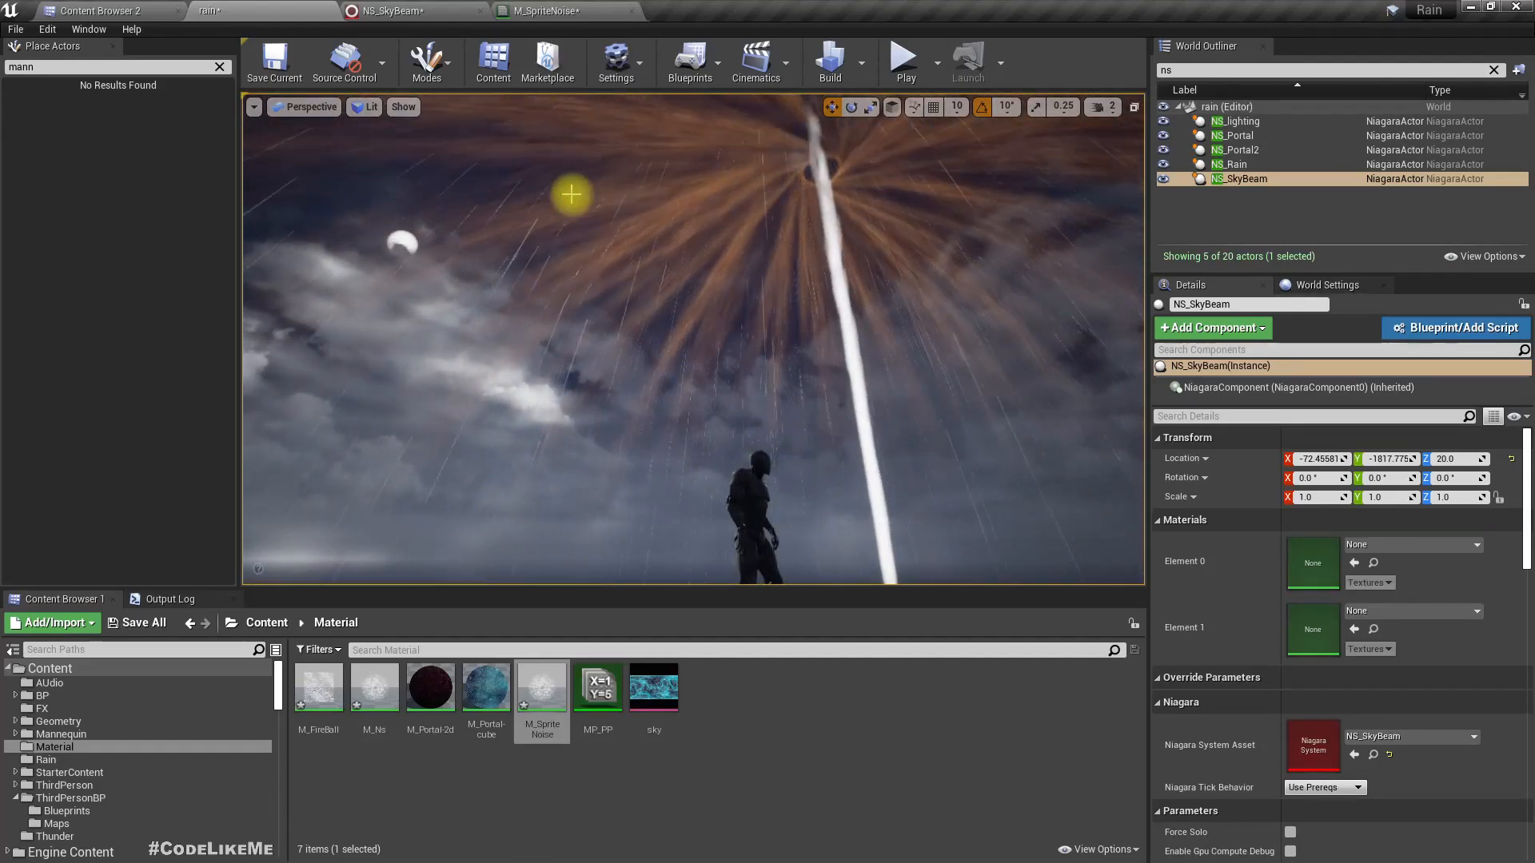
right_drag(519, 389, 832, 272)
- Add a key to Fountain001's Scale Color alpha curve at about time 0.61, value 0.72, and check the fade in the rain level
click(370, 10)
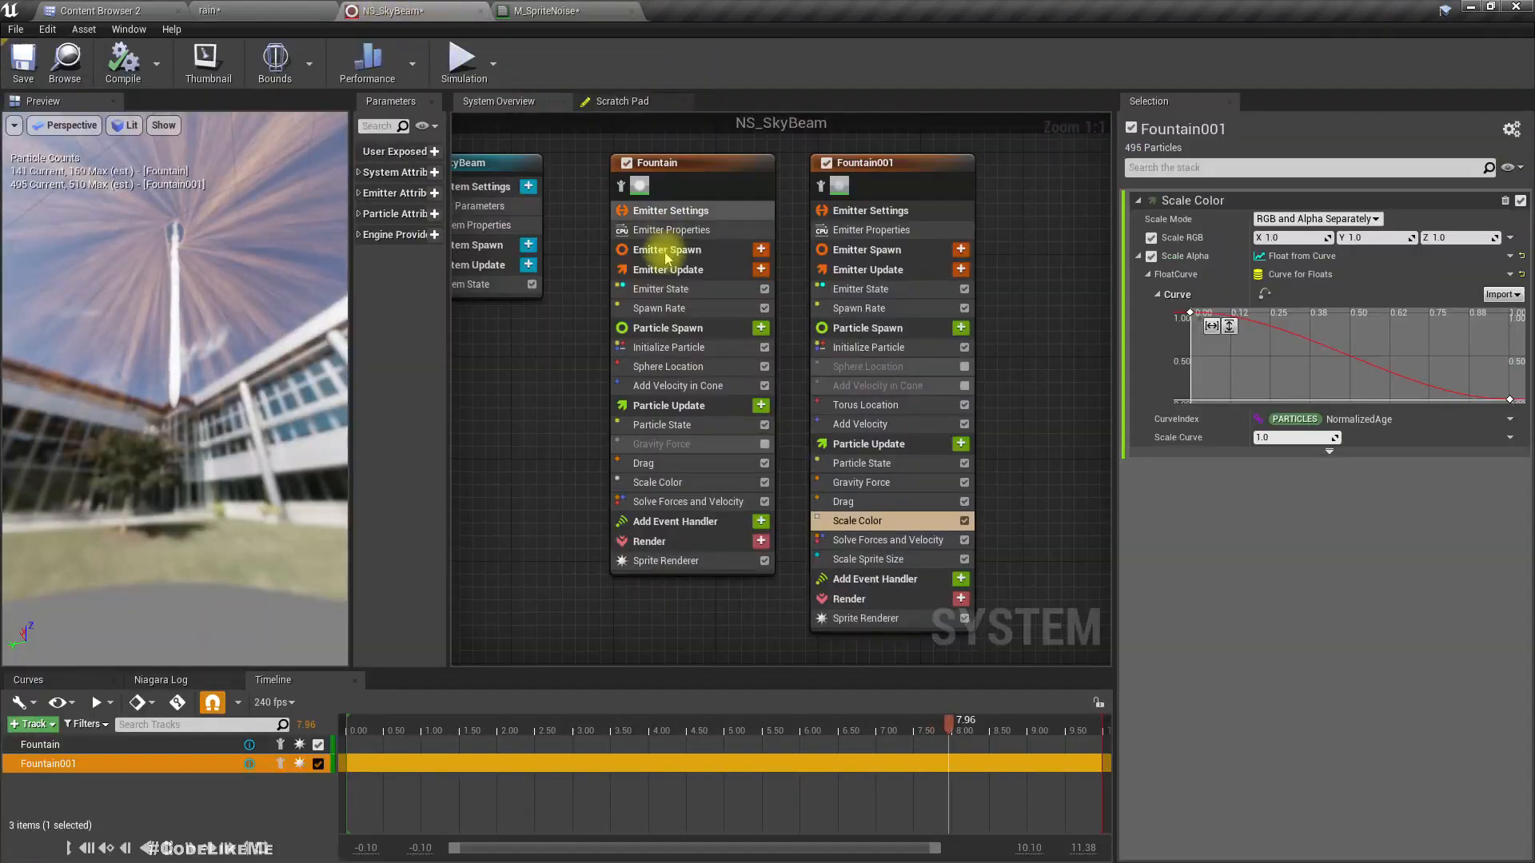
click(881, 525)
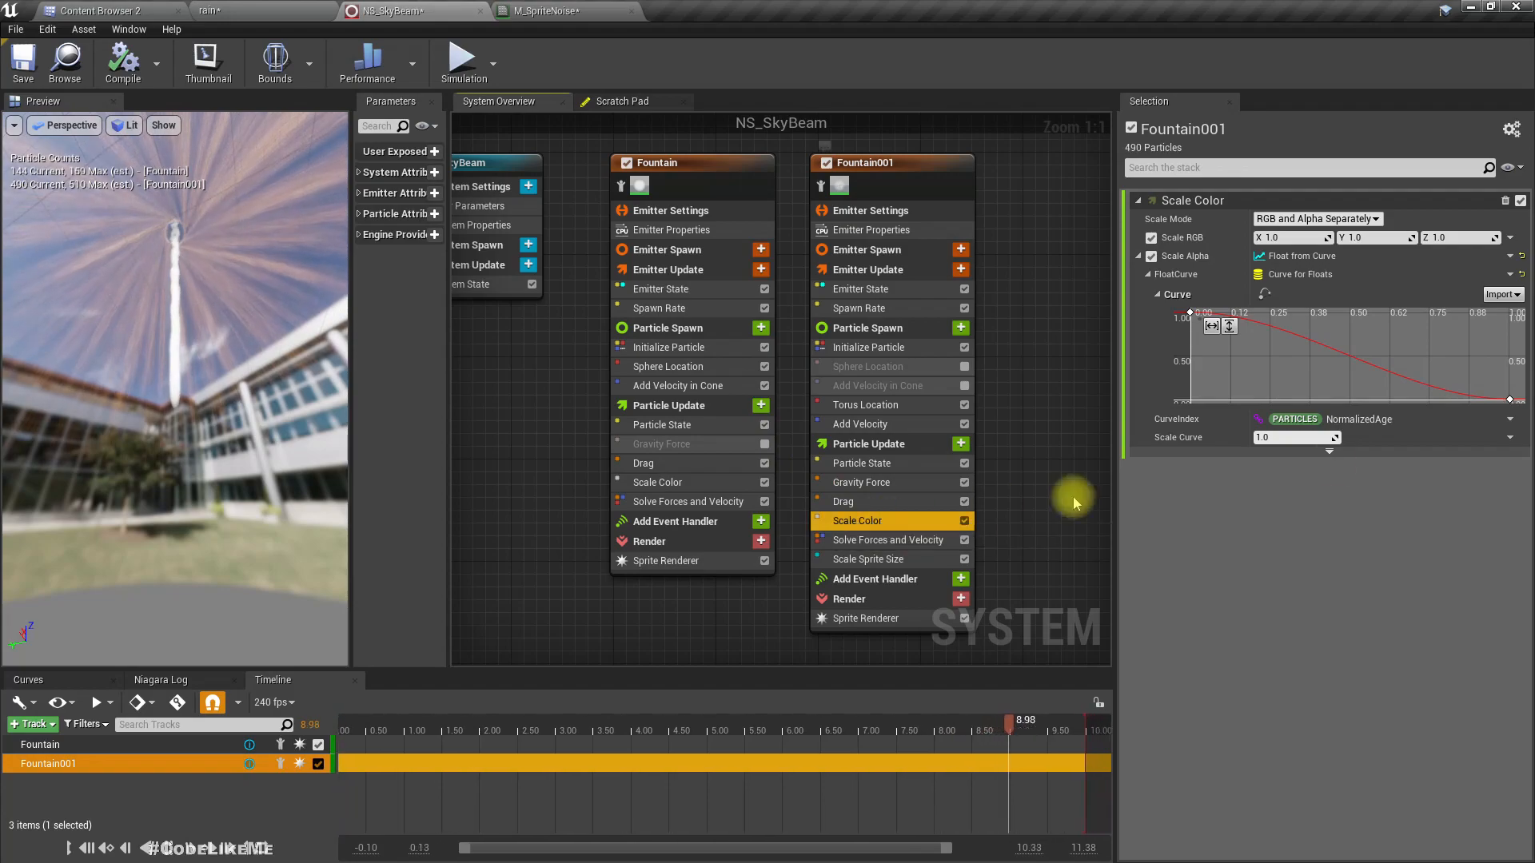
double_click(1362, 364)
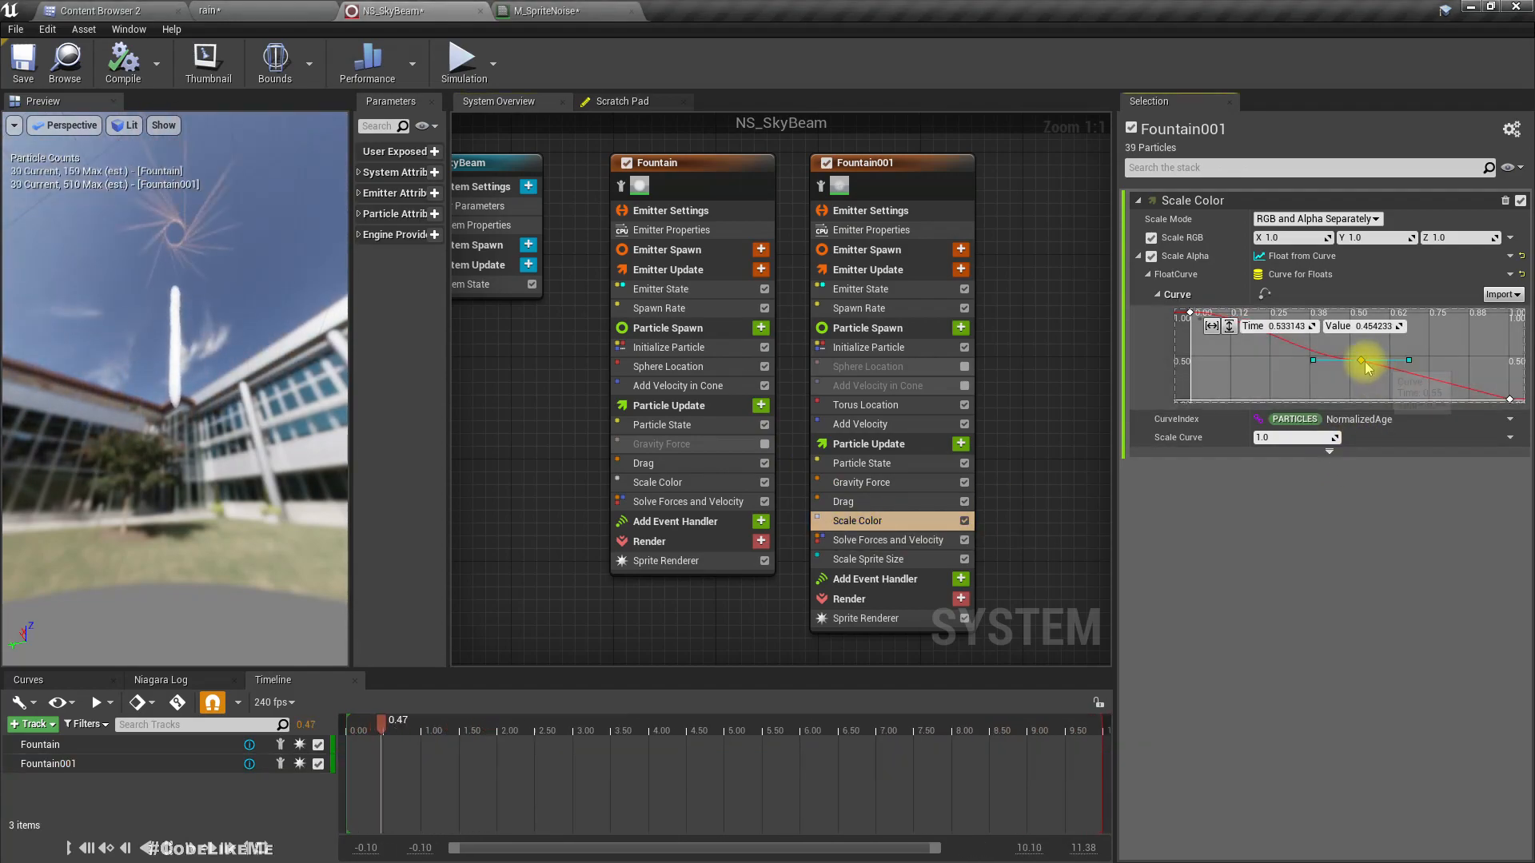
drag(1411, 364, 1374, 348)
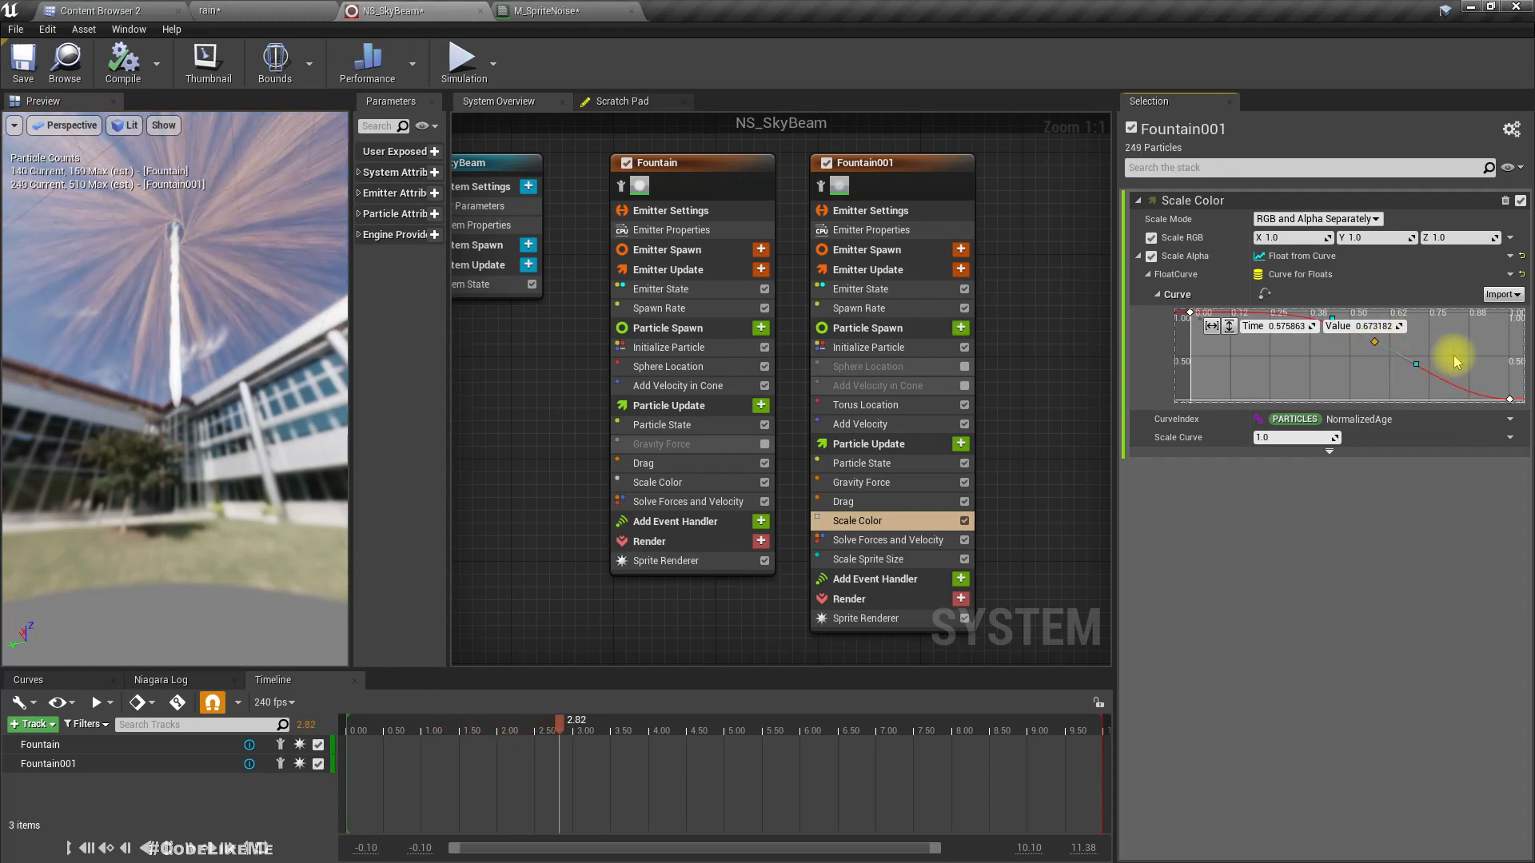
drag(1377, 343, 1377, 338)
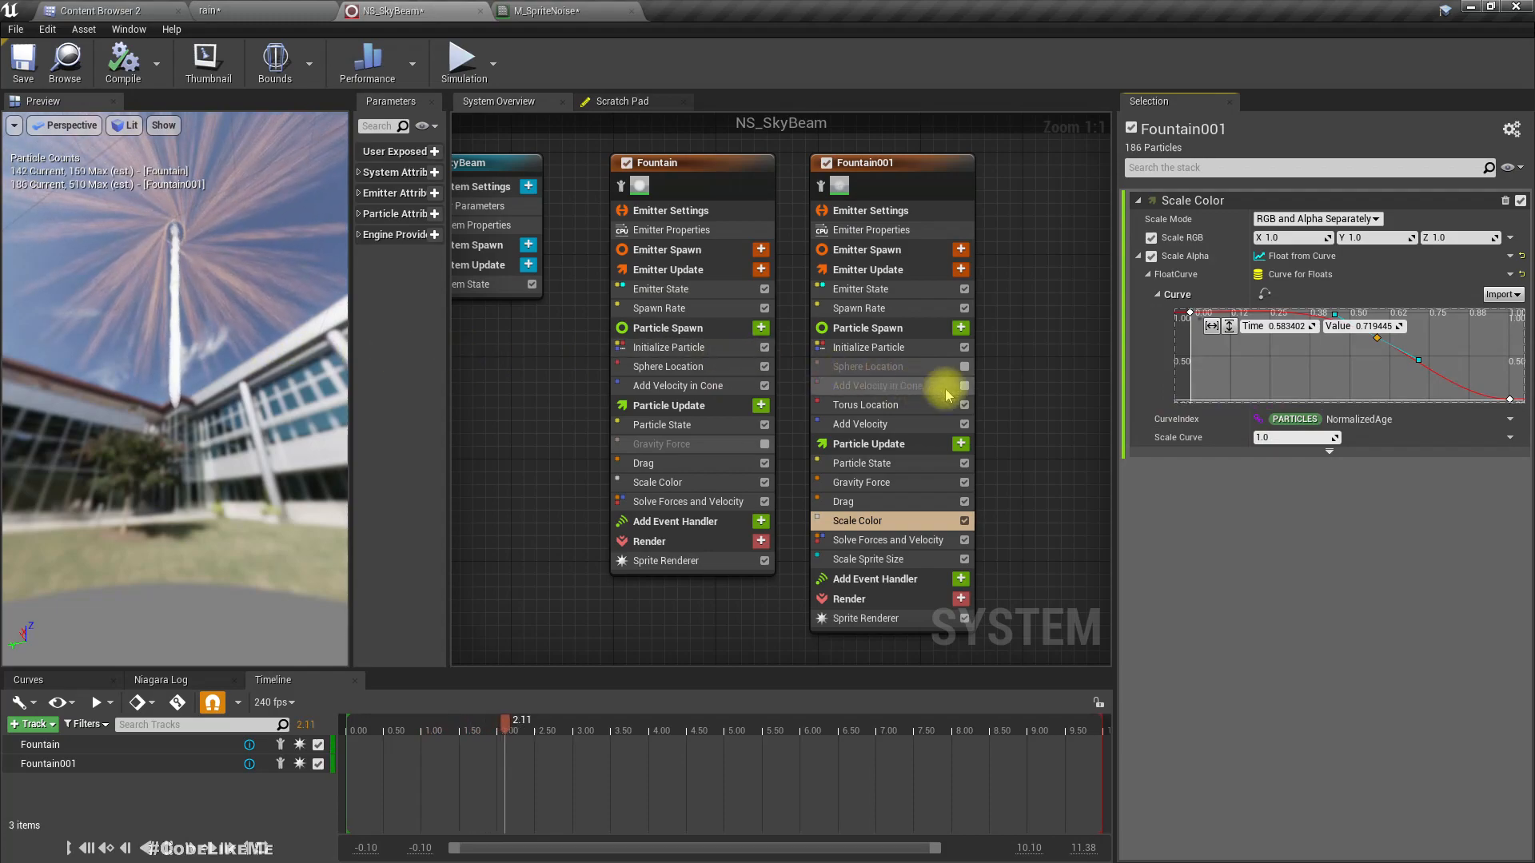
scroll(1371, 364, down, 2)
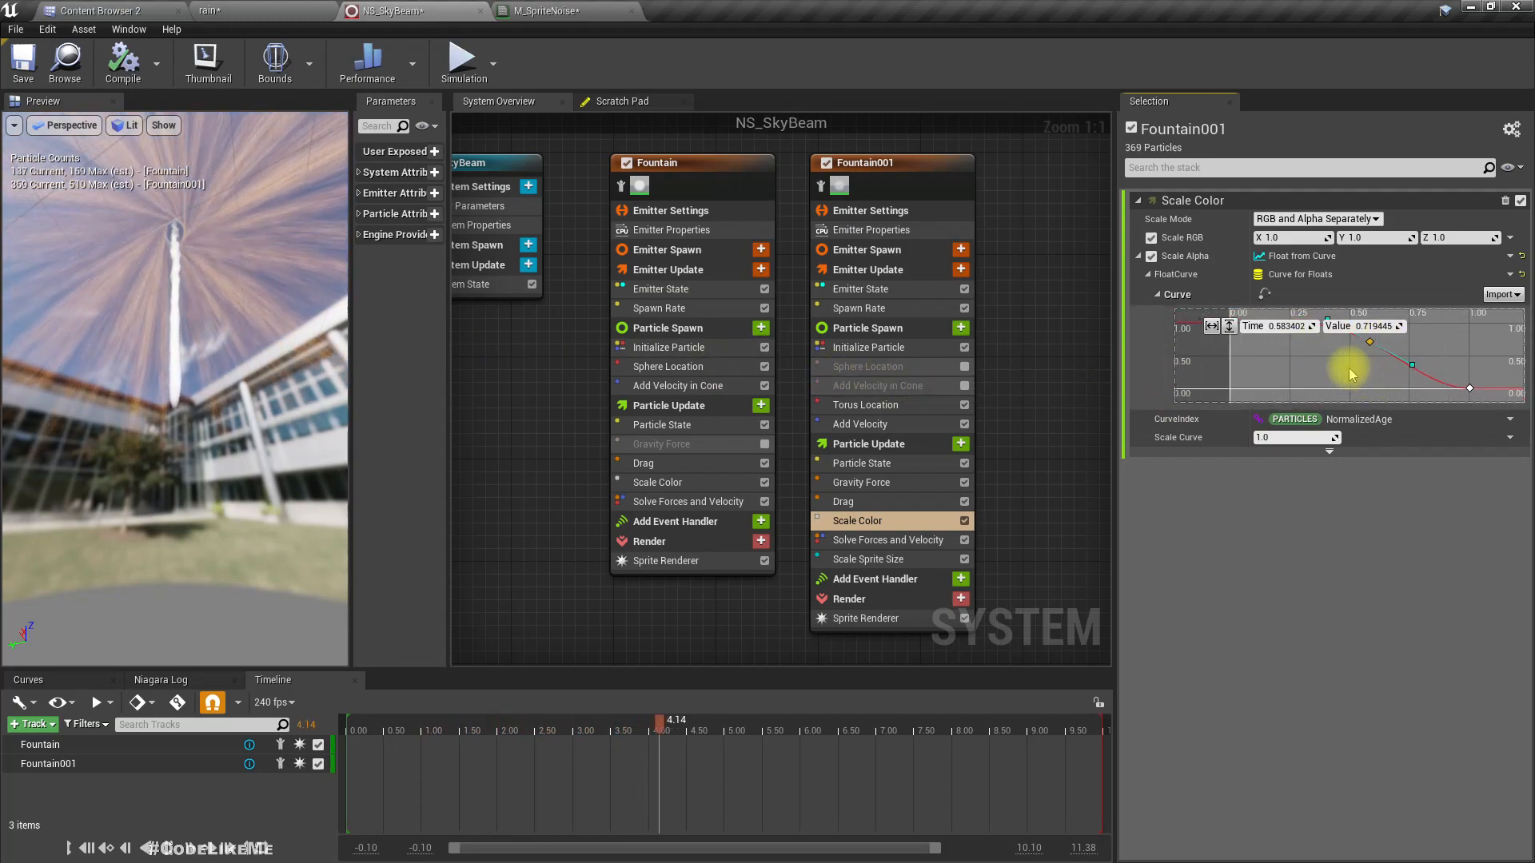
drag(1374, 406, 1372, 497)
drag(1375, 366, 1386, 366)
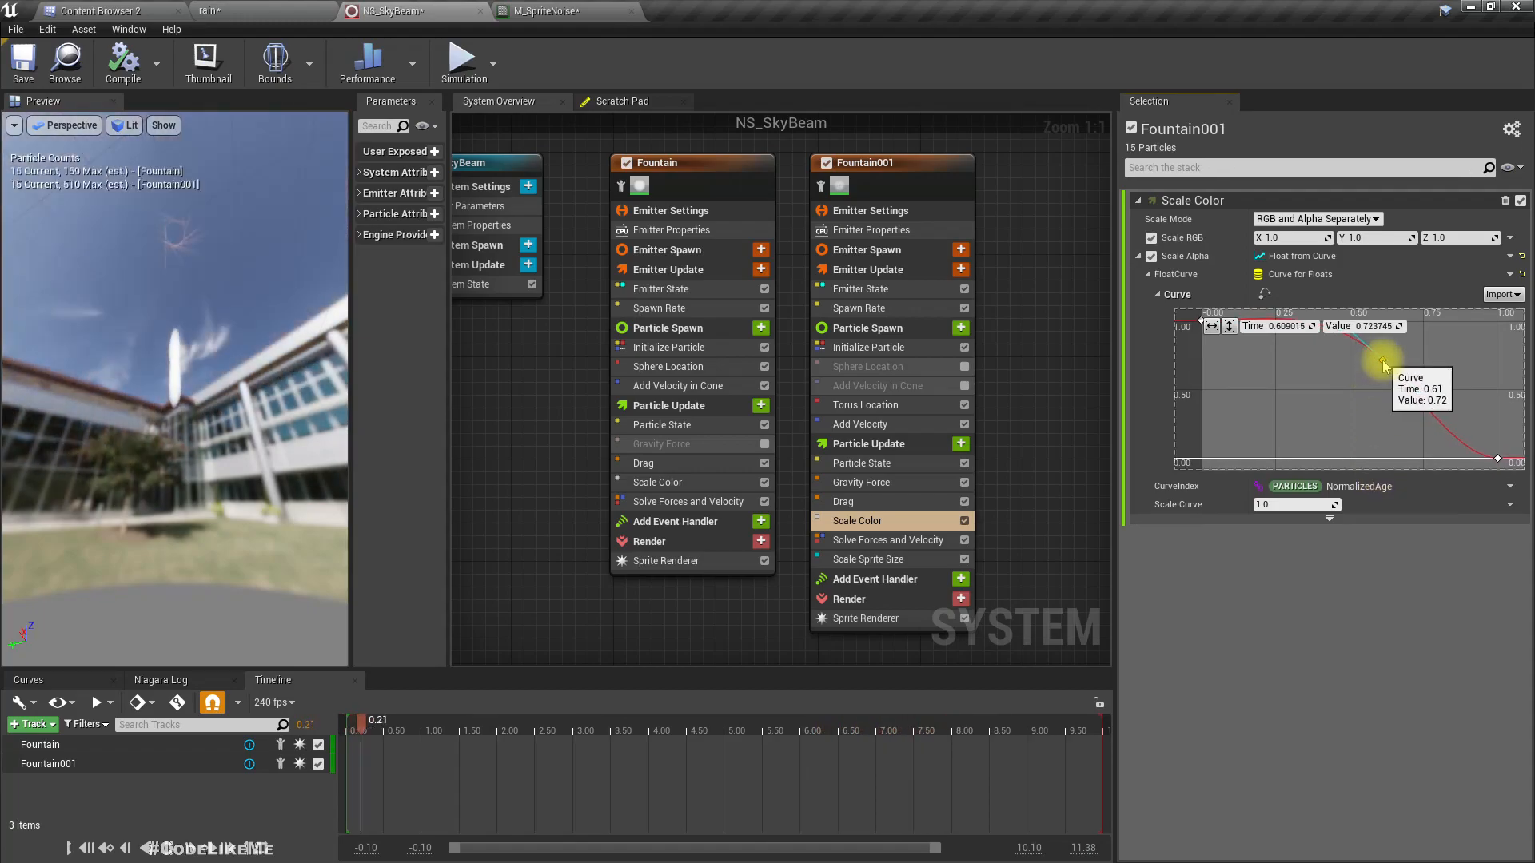
click(247, 9)
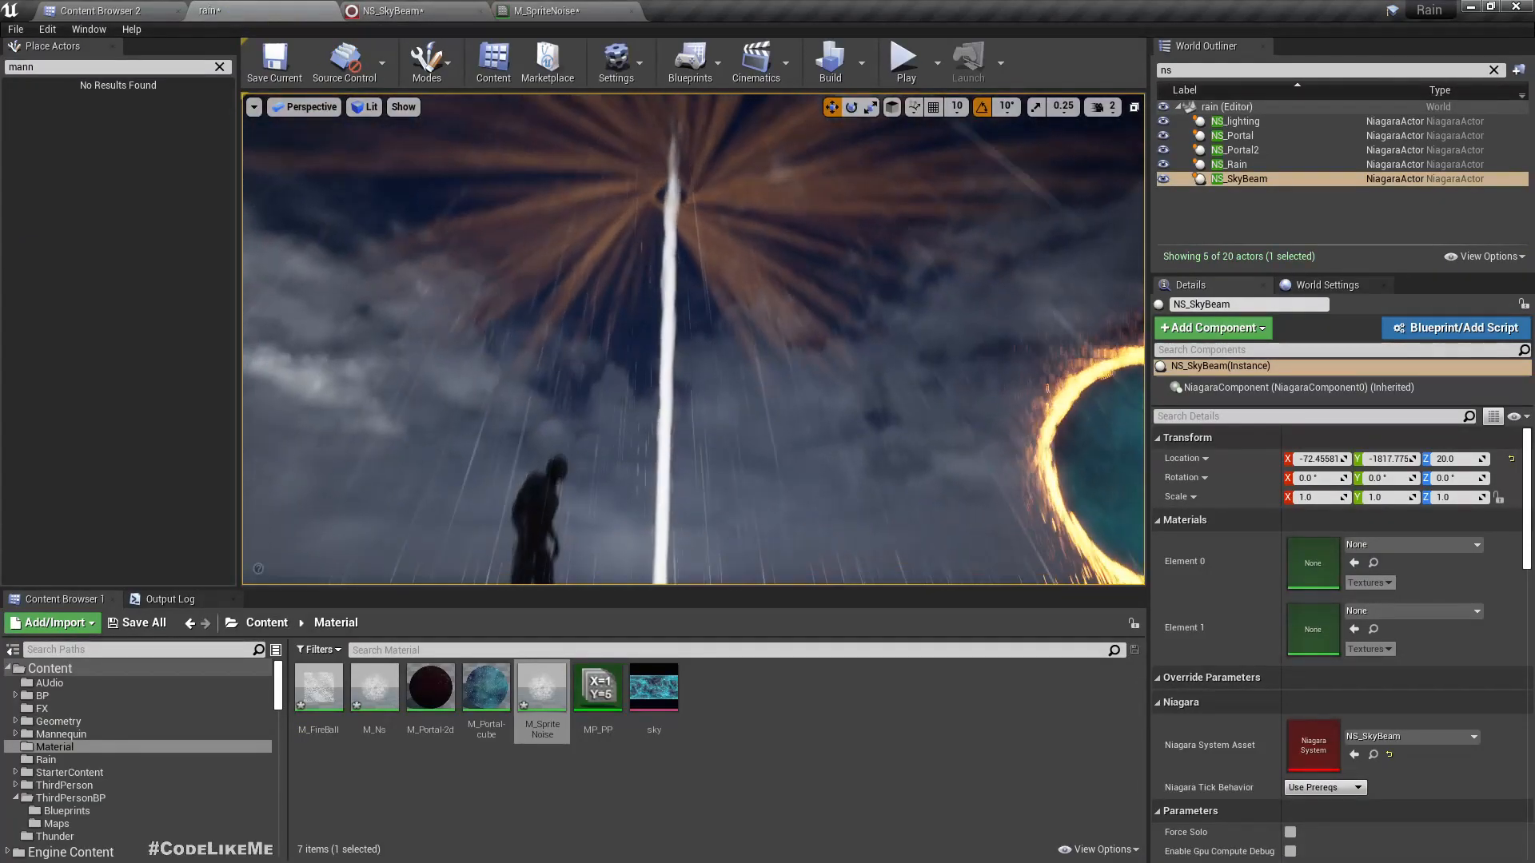
right_drag(693, 340, 695, 296)
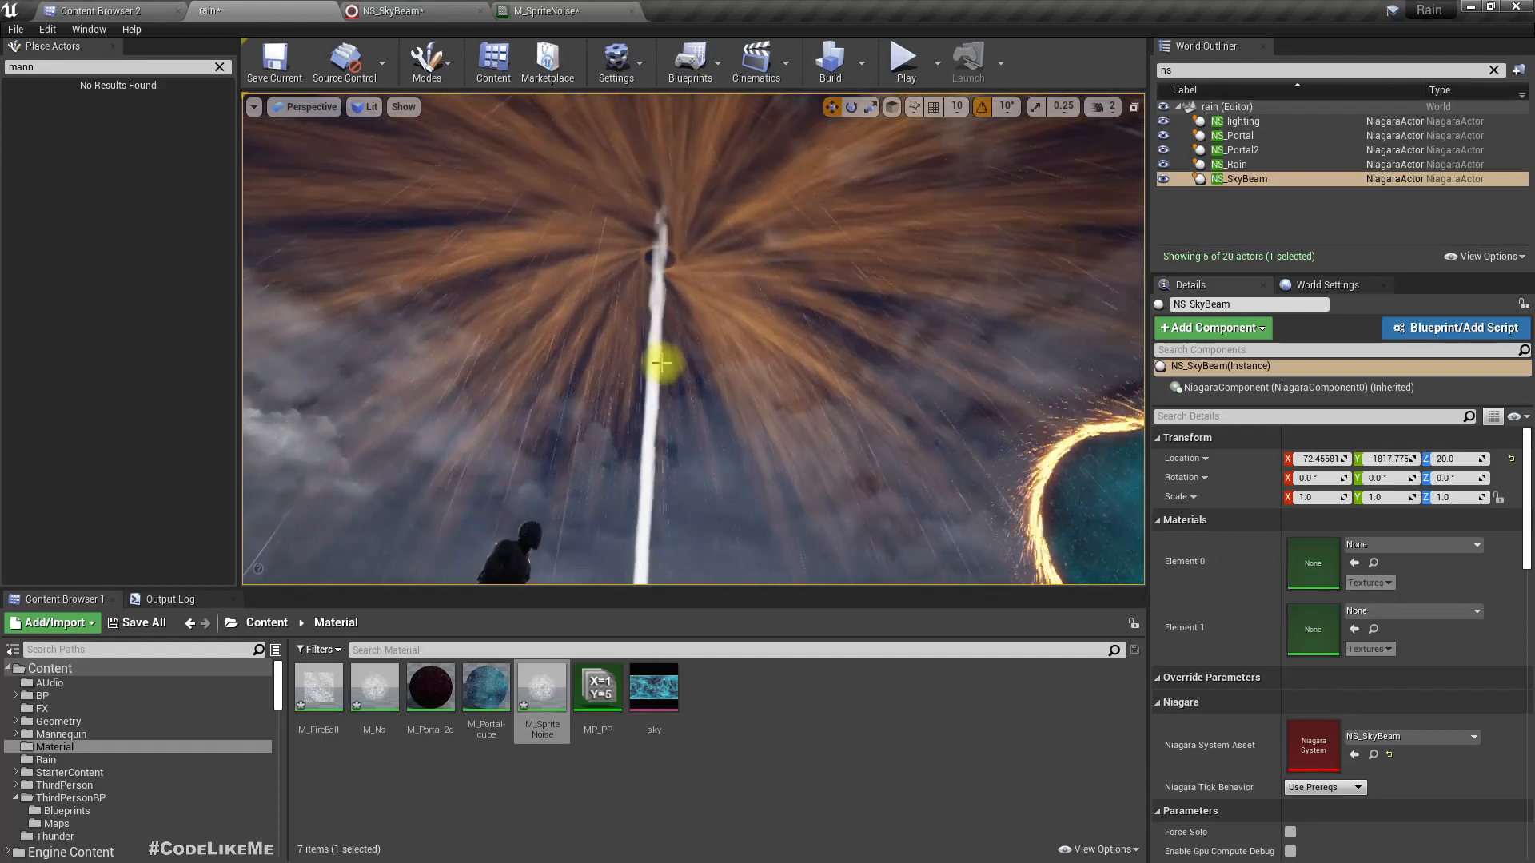
right_drag(660, 363, 630, 375)
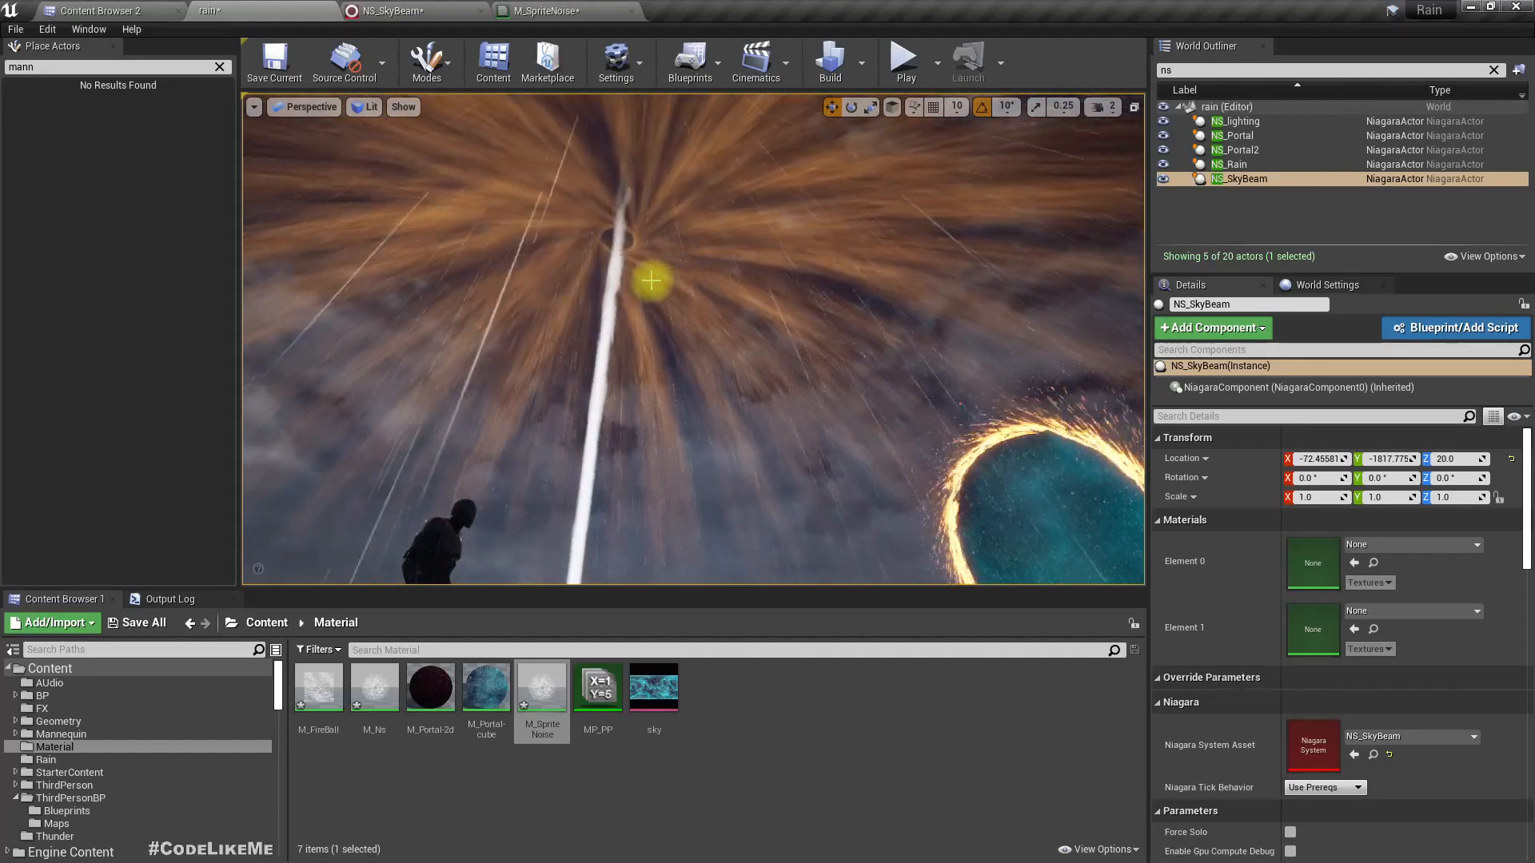
right_drag(720, 241, 720, 242)
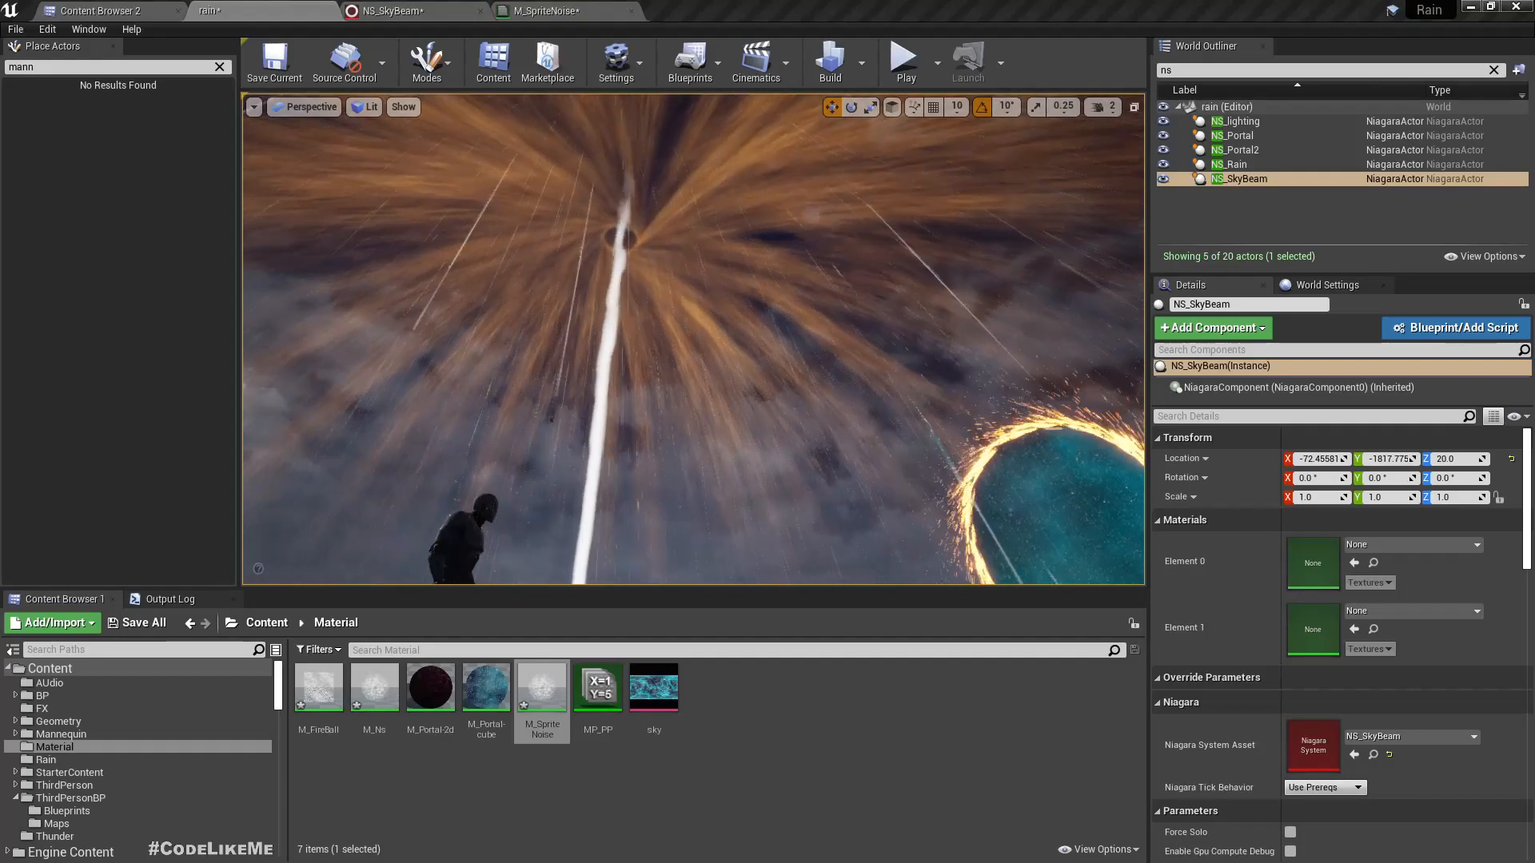
- Duplicate the Fountain001 emitter within NS_SkyBeam
click(477, 10)
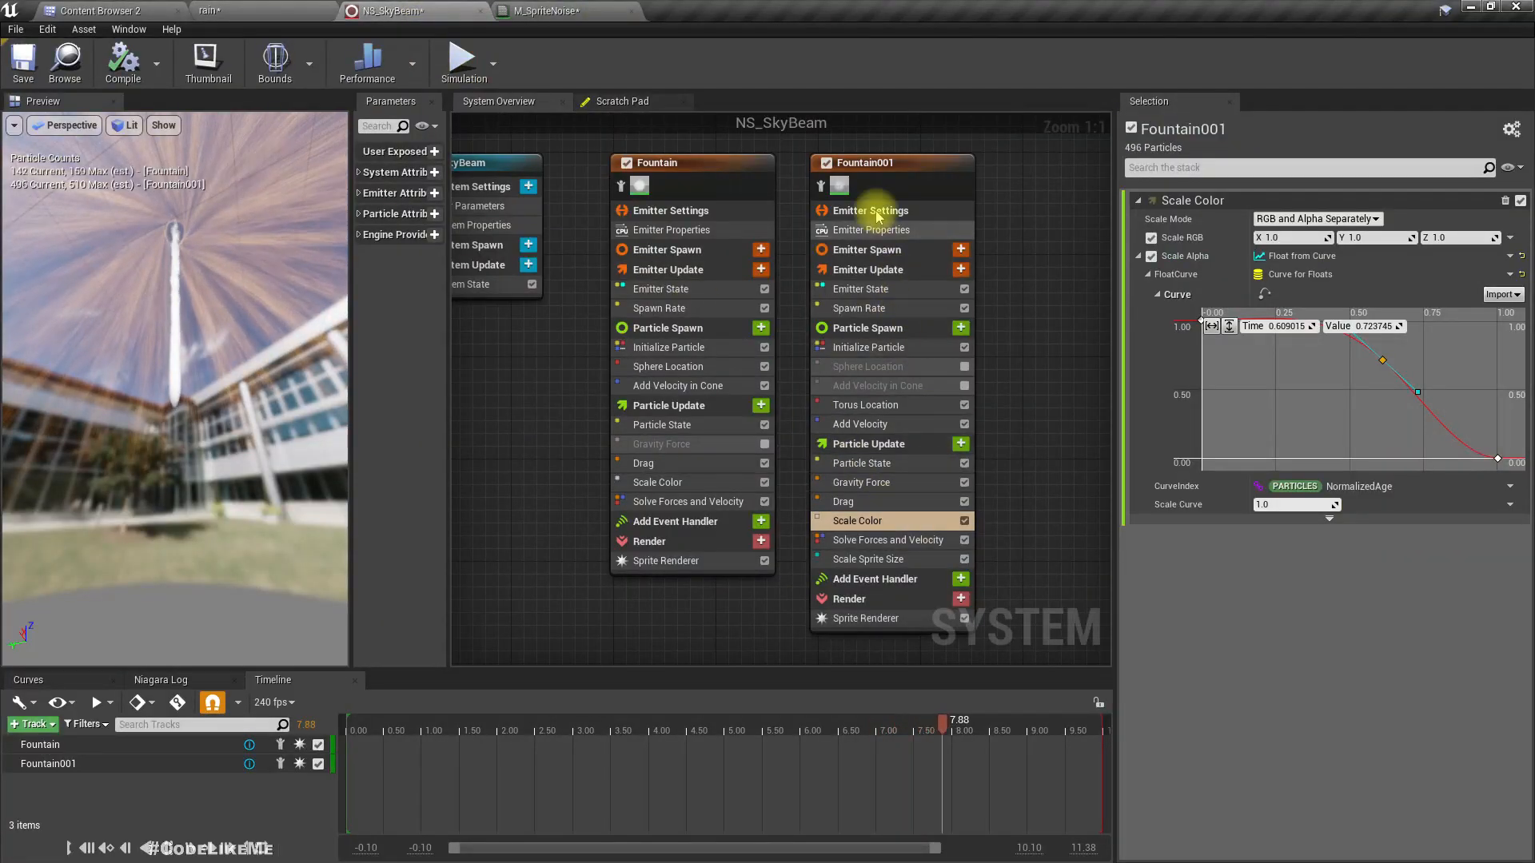
click(898, 164)
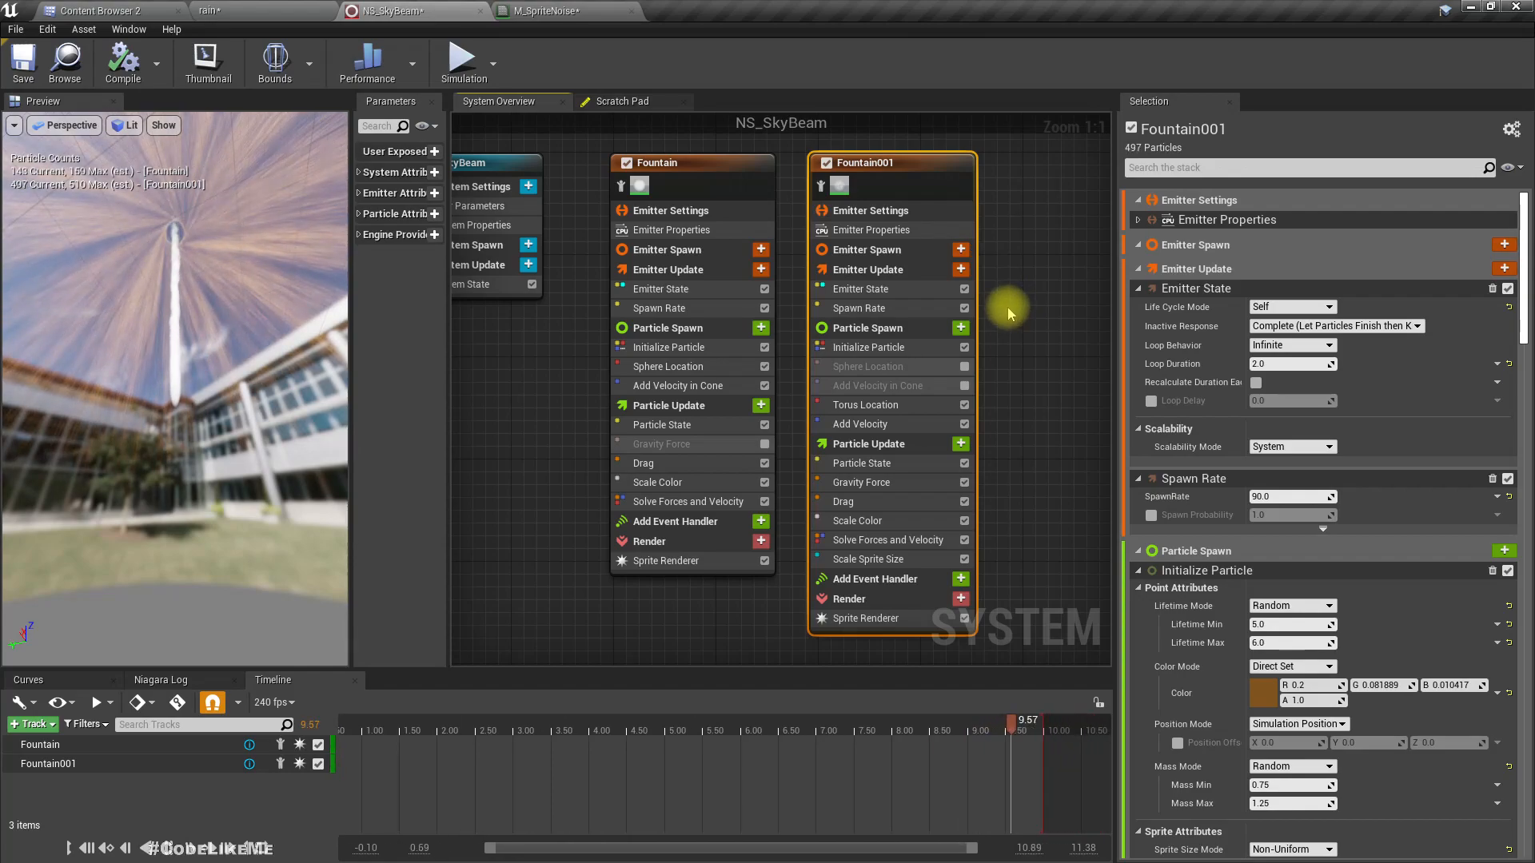
key(ctrl+v)
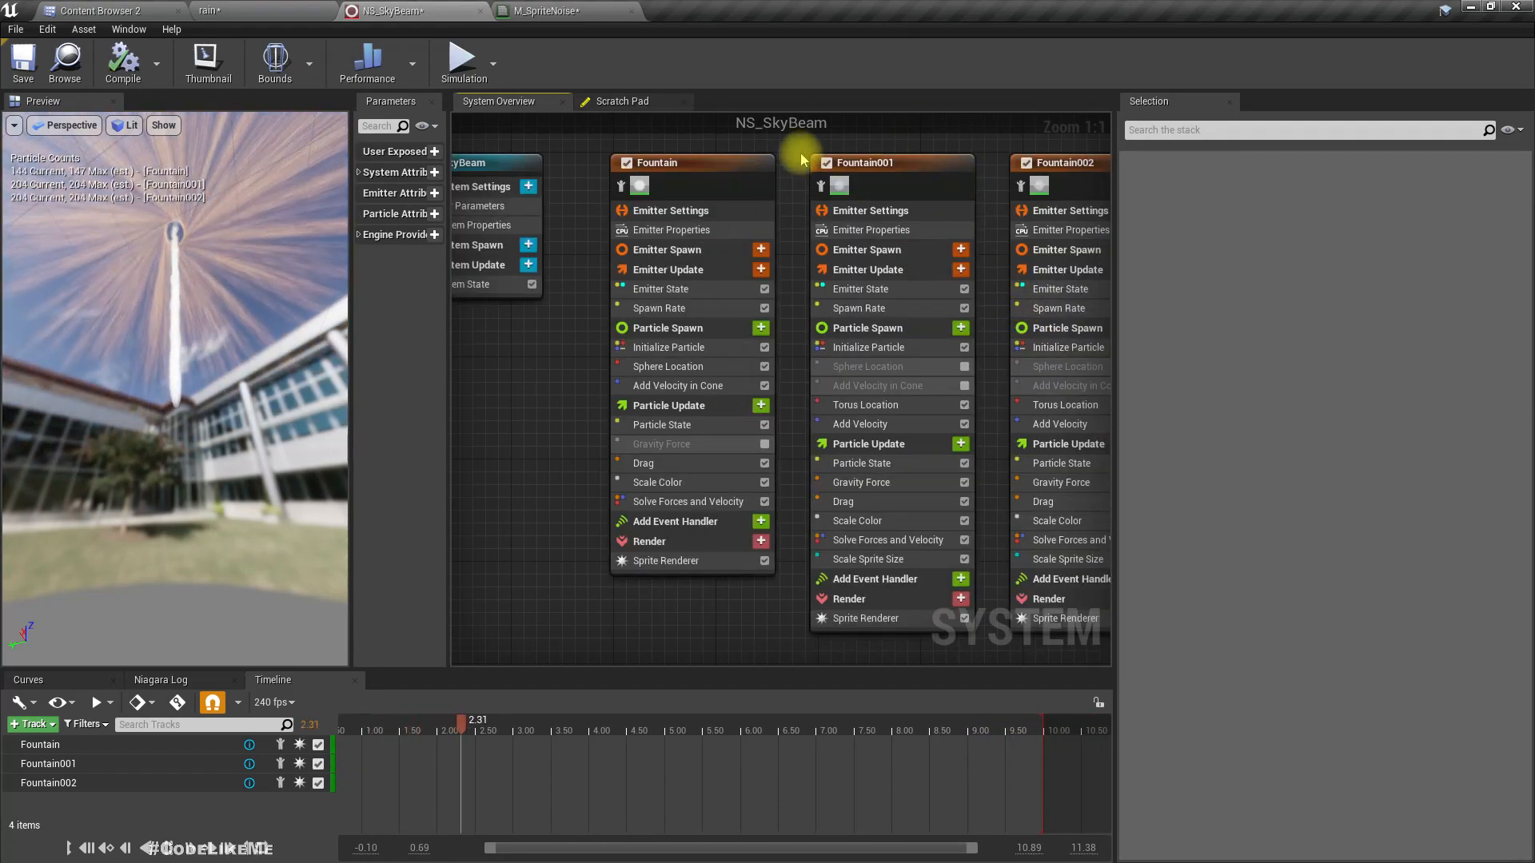
key(Home)
- Set the lifetime range in Fountain002's Initialize Particle module to a minimum of 0.3 and a maximum of 3.0
click(996, 260)
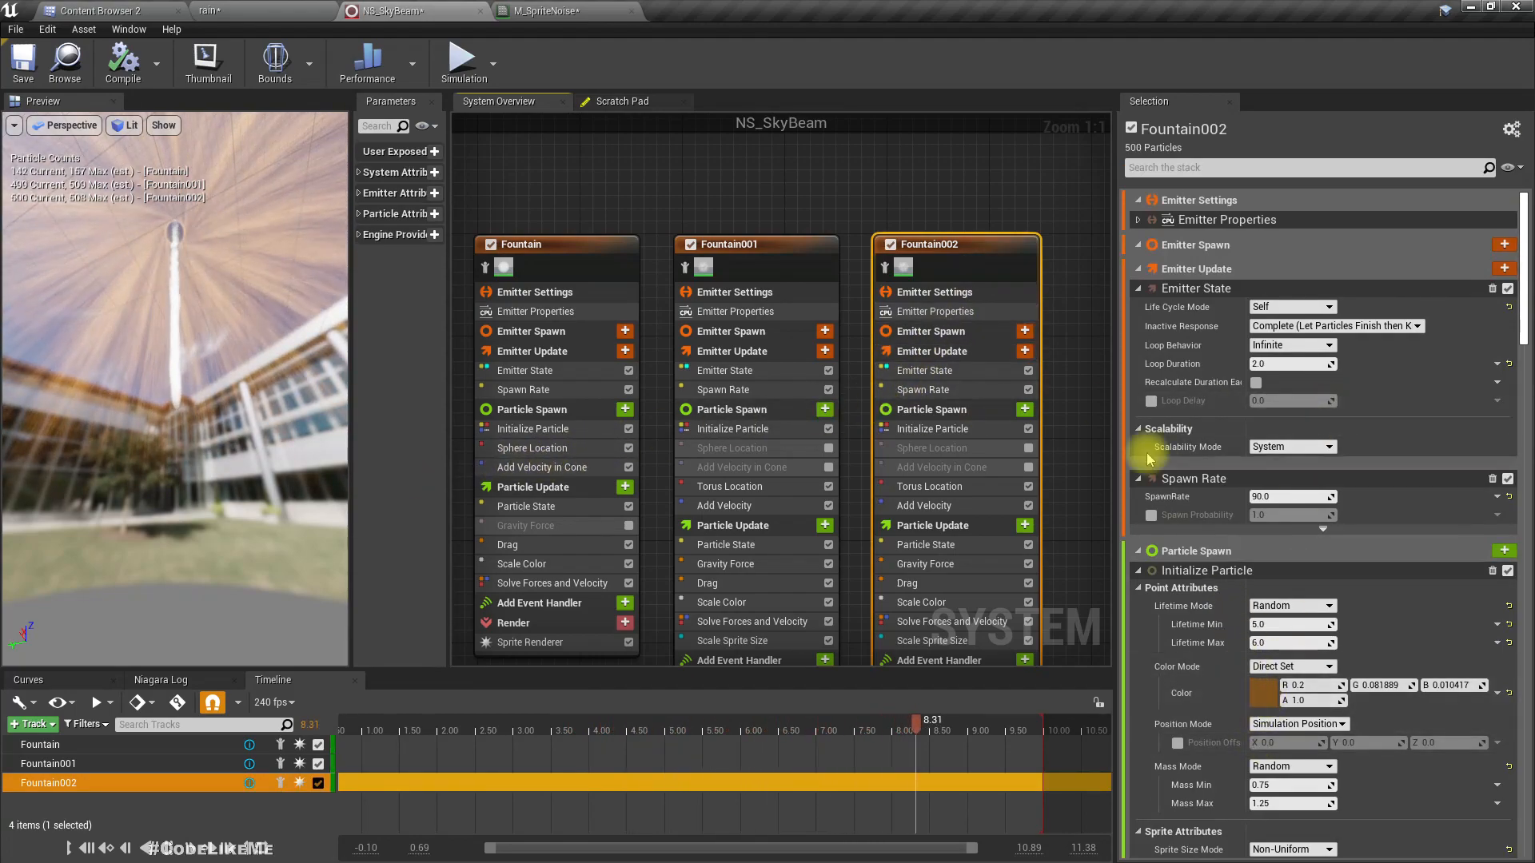
click(927, 428)
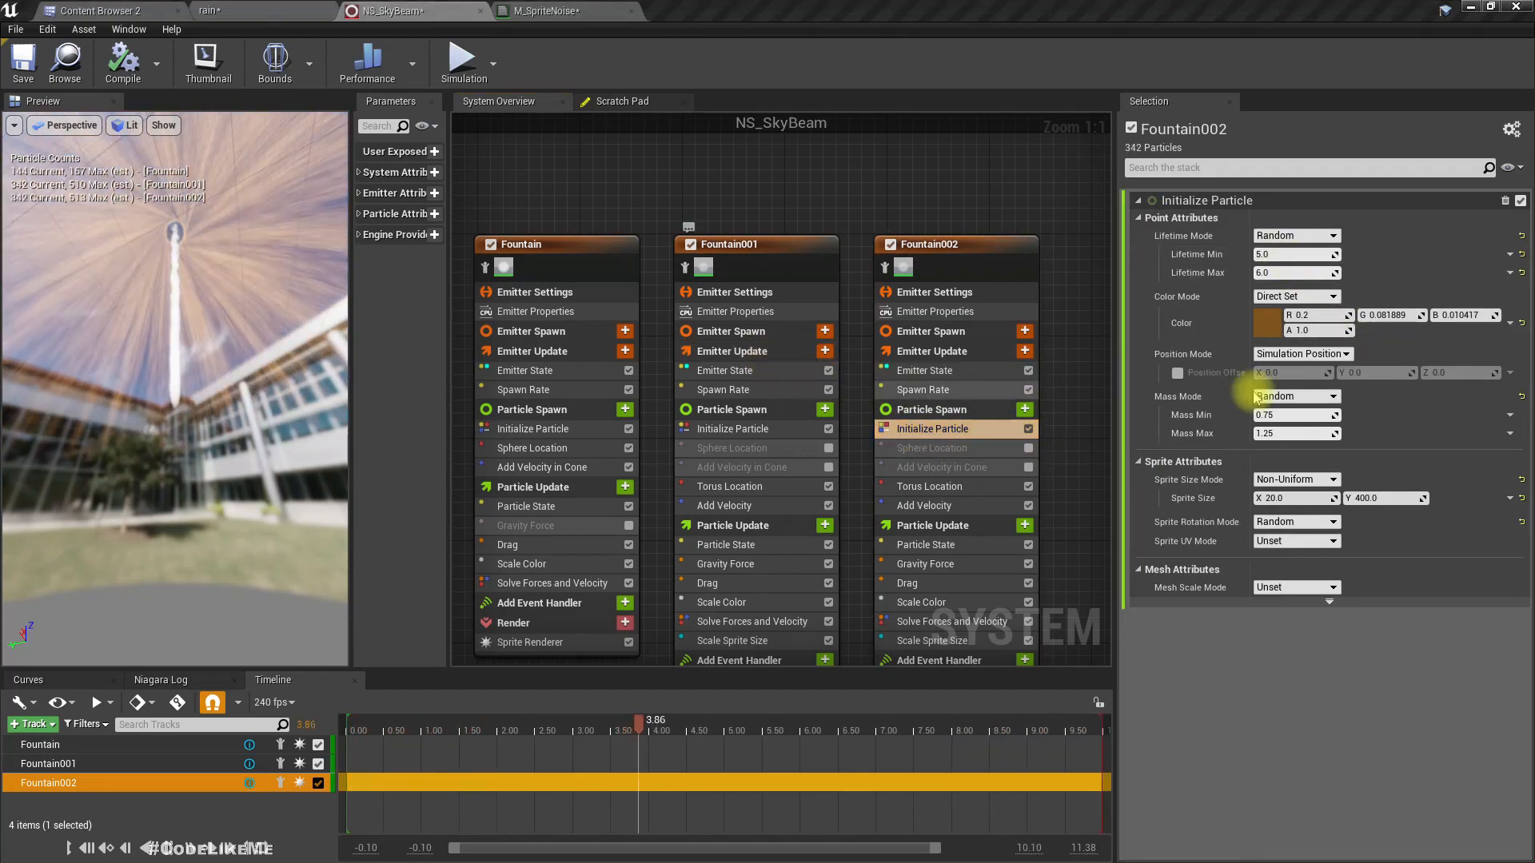
click(1305, 255)
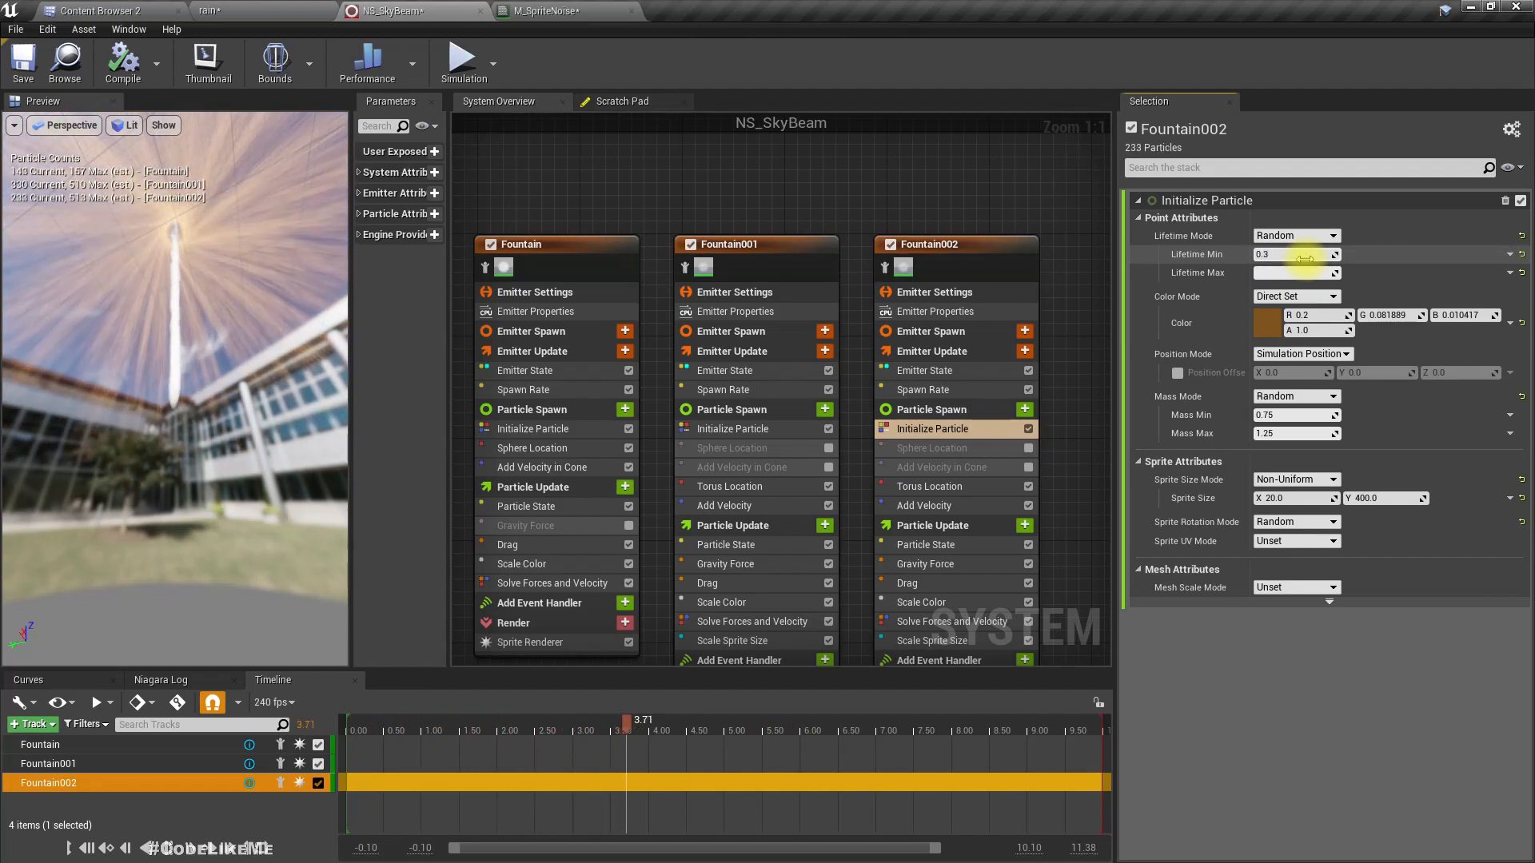
drag(172, 268, 188, 232)
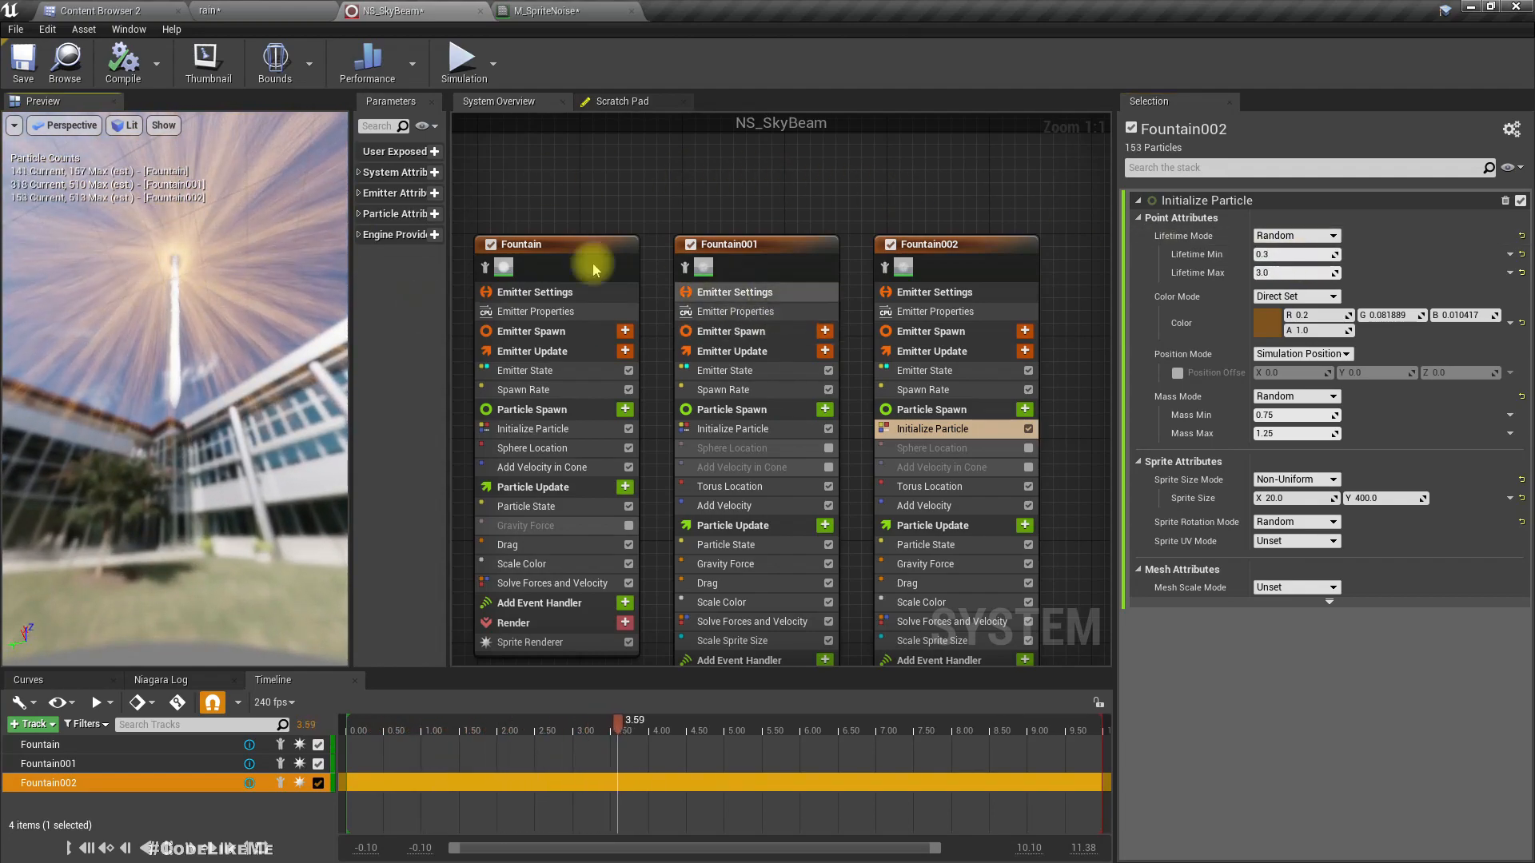
- Raise the brightness value of Fountain002's particle color to 20
click(1276, 326)
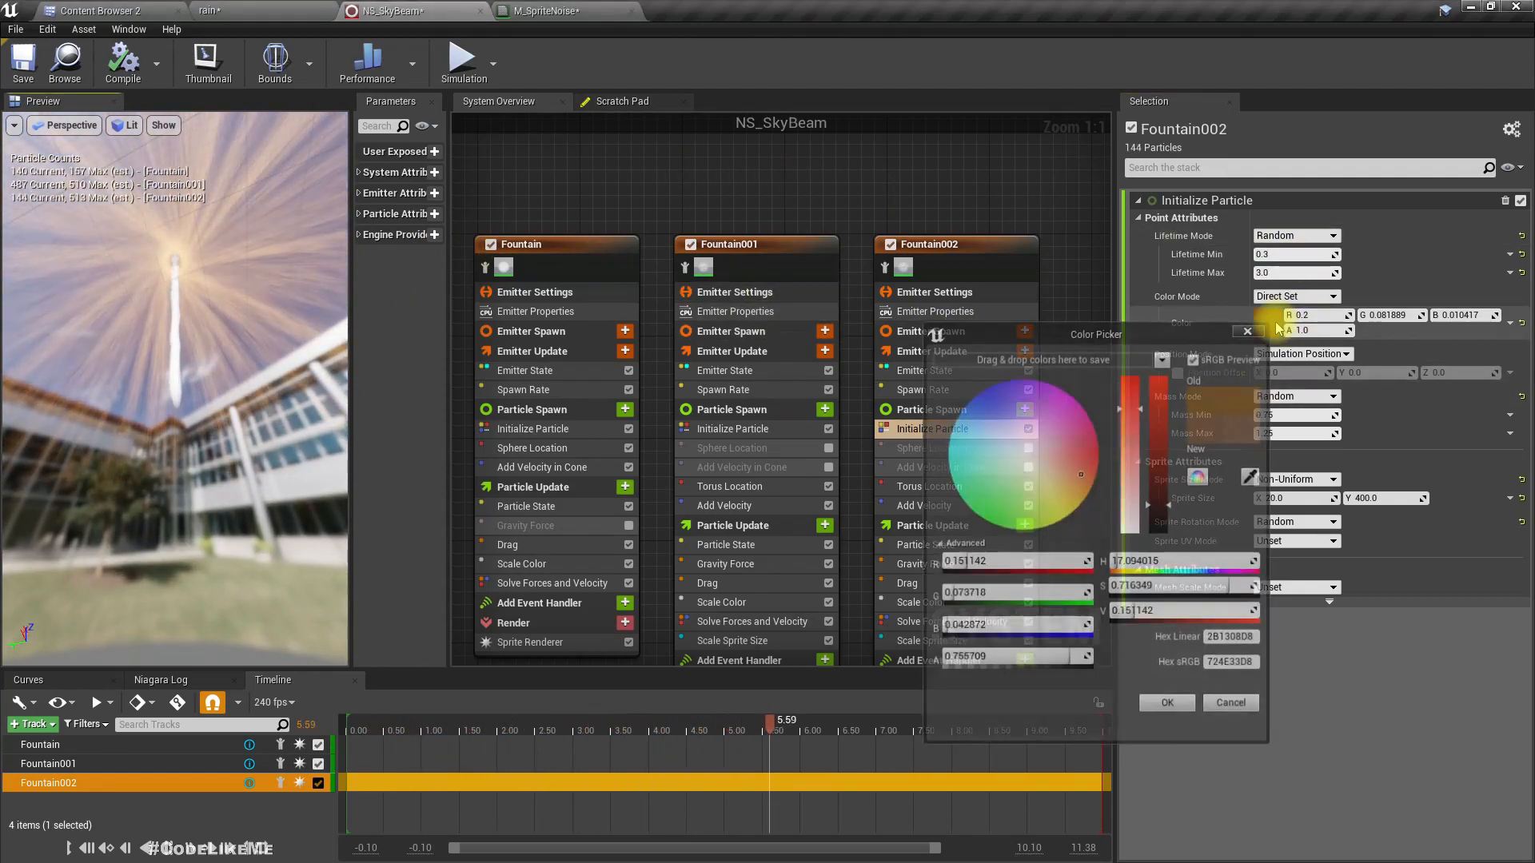
click(1160, 615)
text(2)
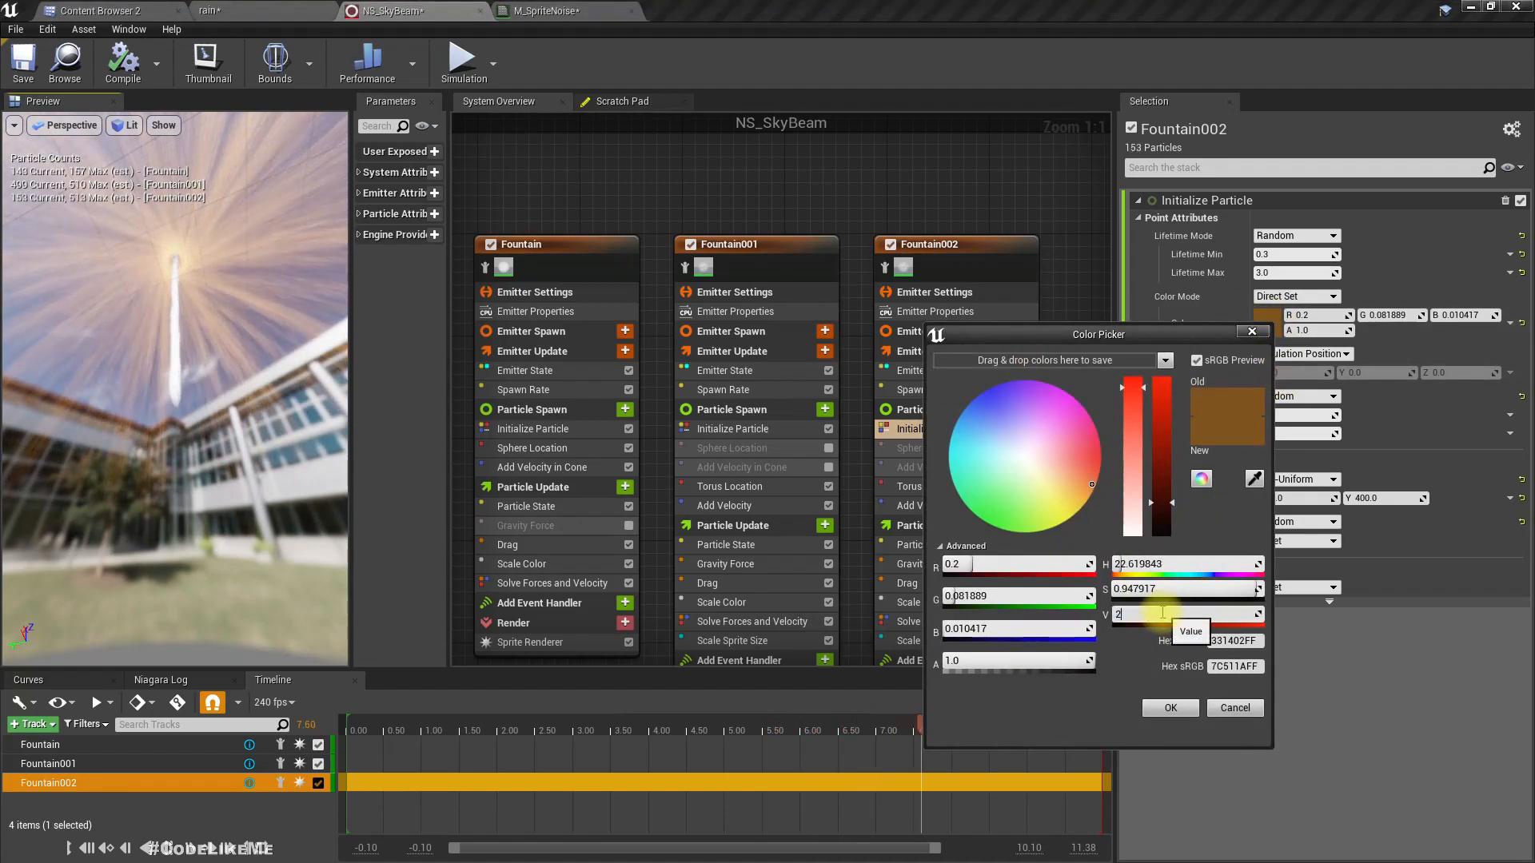
text(0)
key(Return)
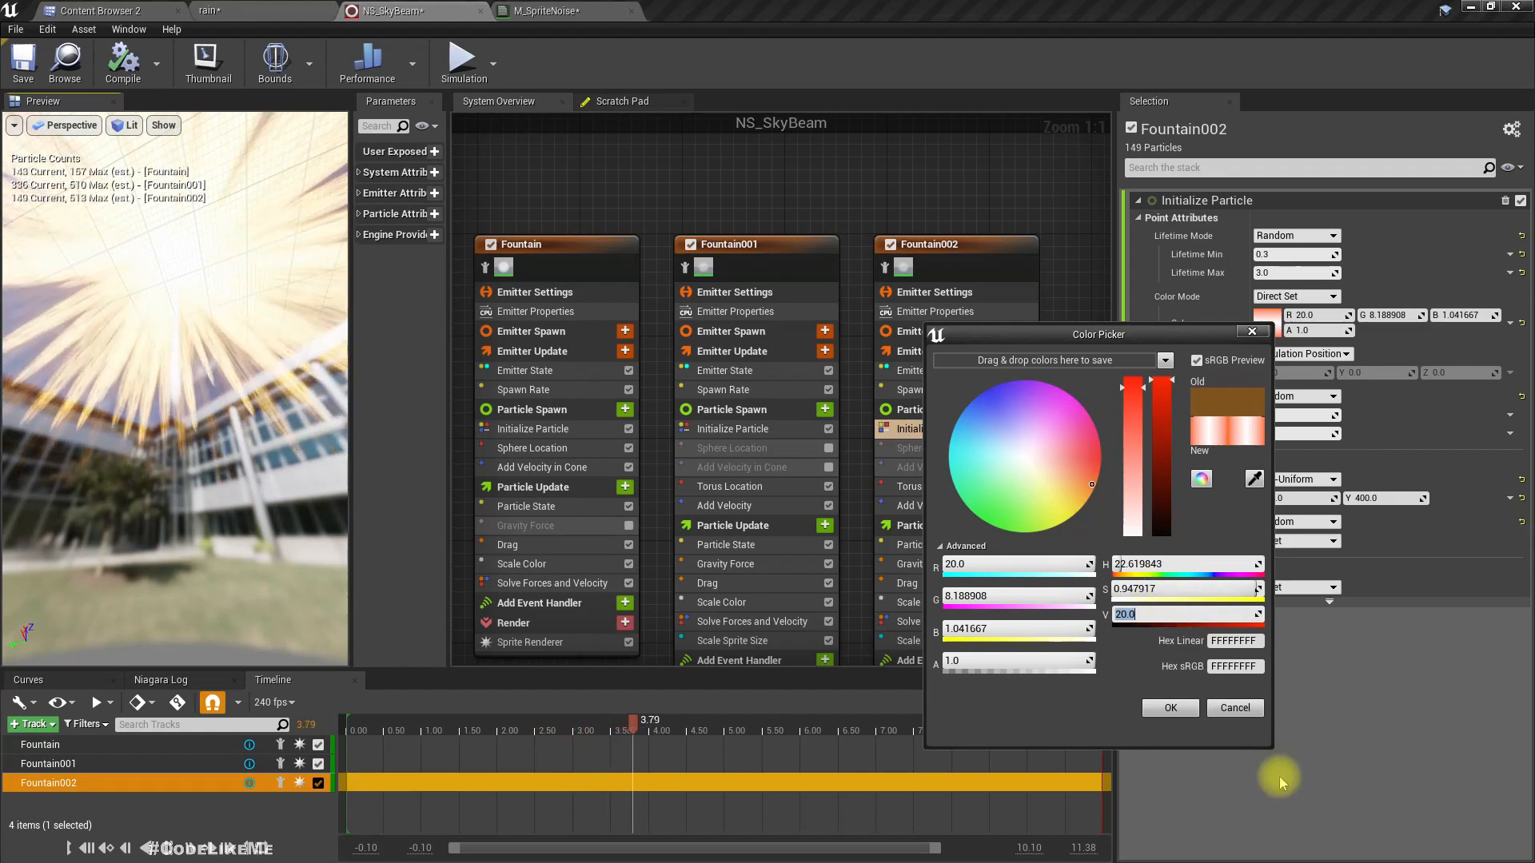
click(1172, 708)
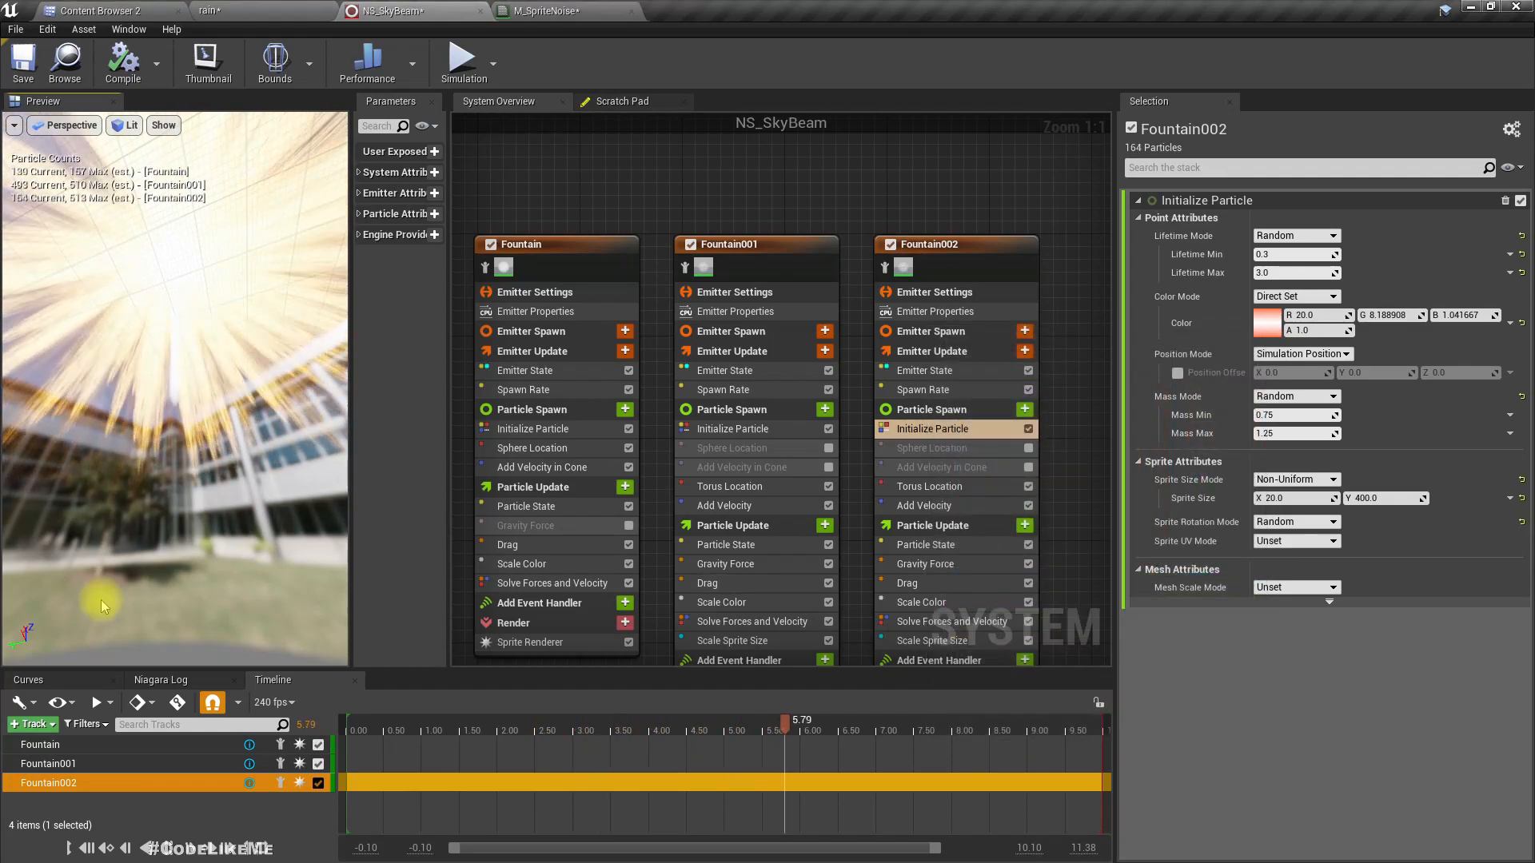
- Set Fountain002's non-uniform sprite size to X 4.0 and Y 20.0 and check the sparks in the preview
drag(188, 348, 207, 380)
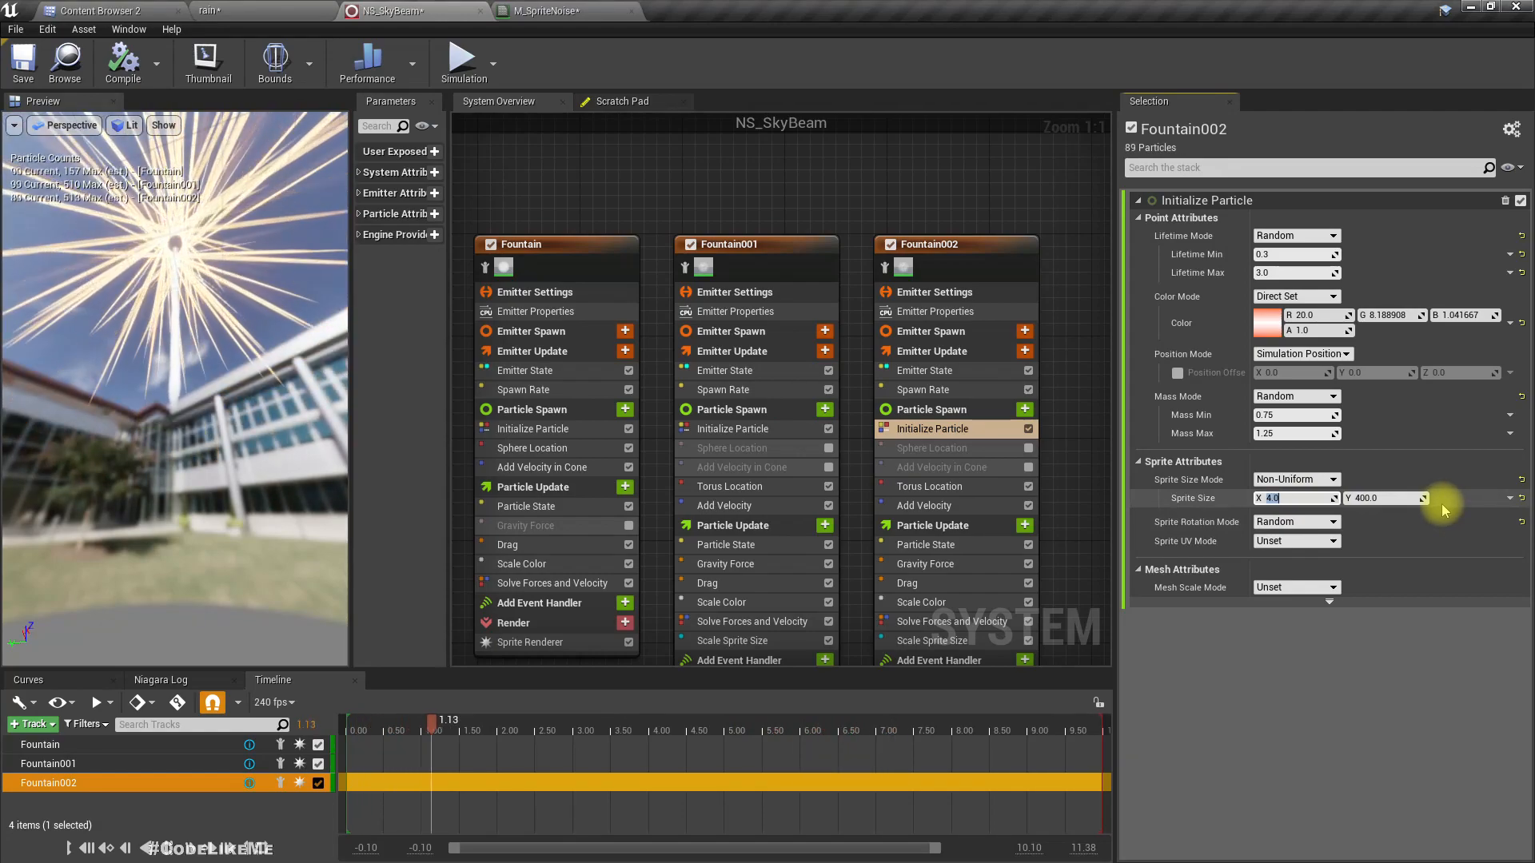
key(Tab)
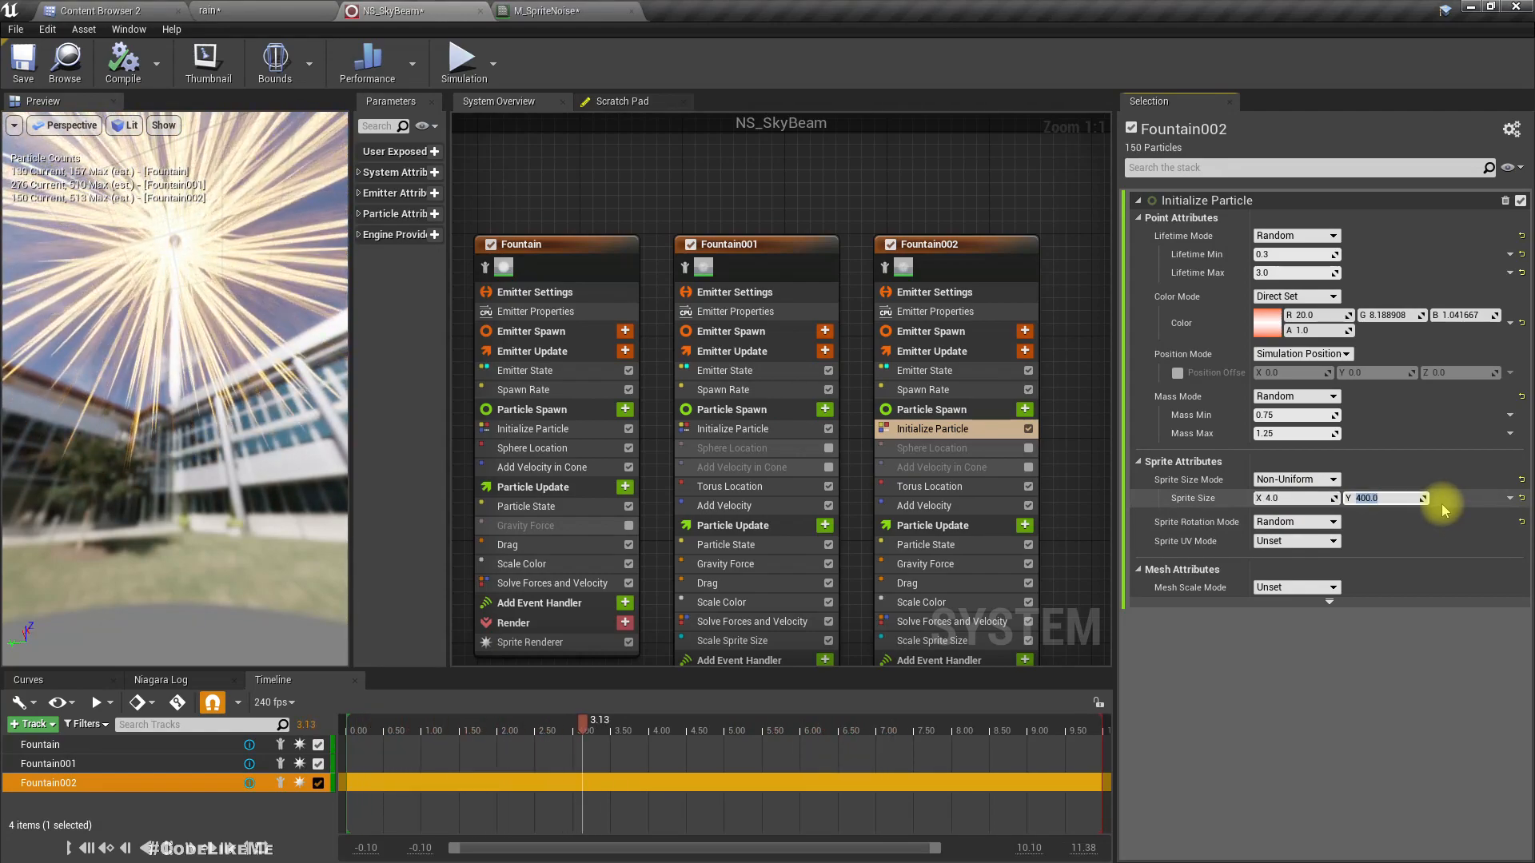
text(20)
key(Return)
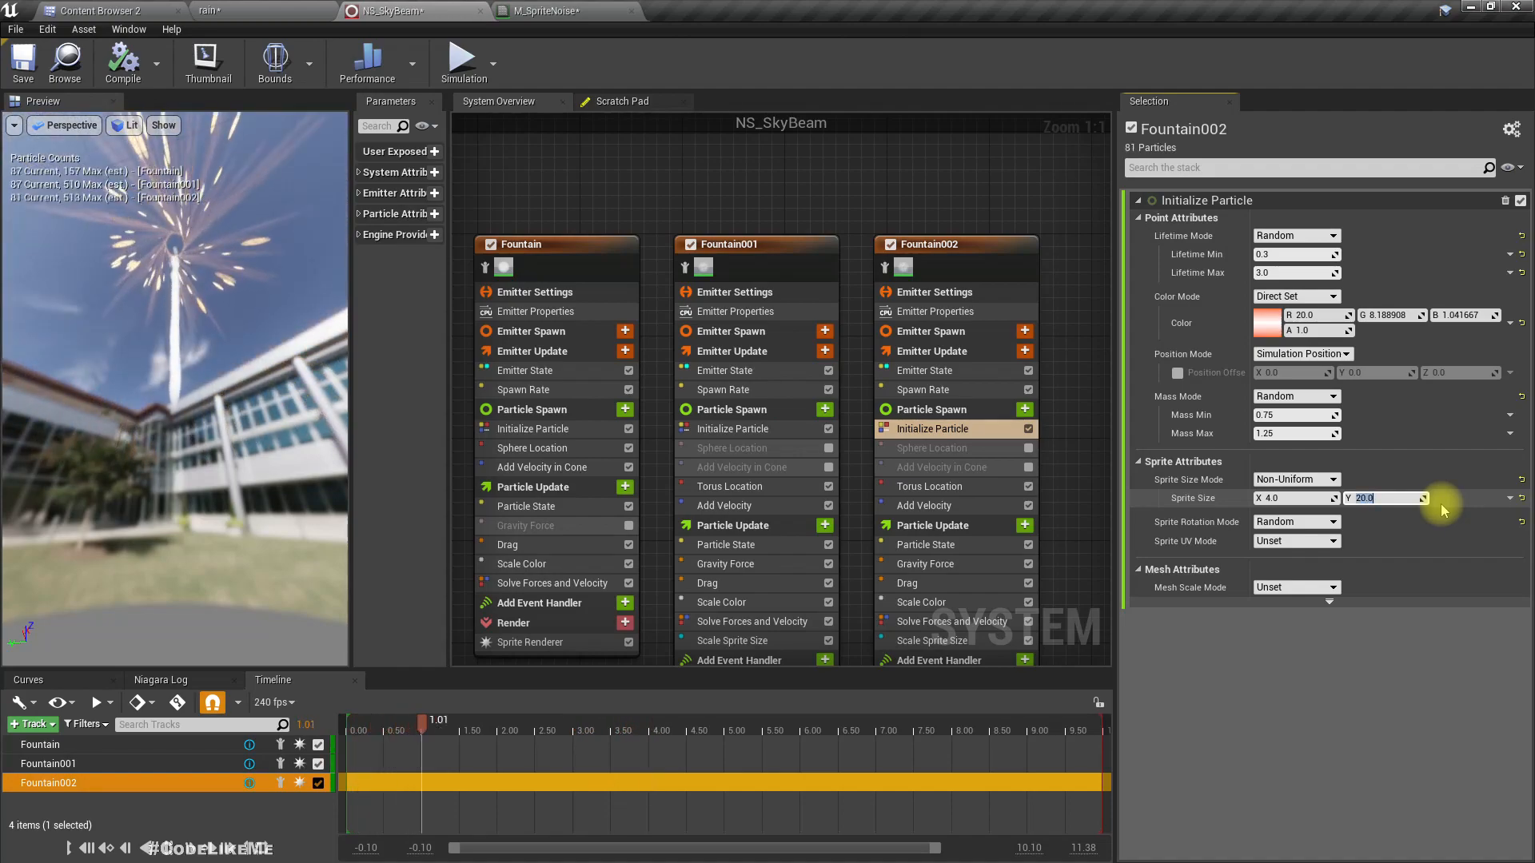
drag(199, 352, 187, 277)
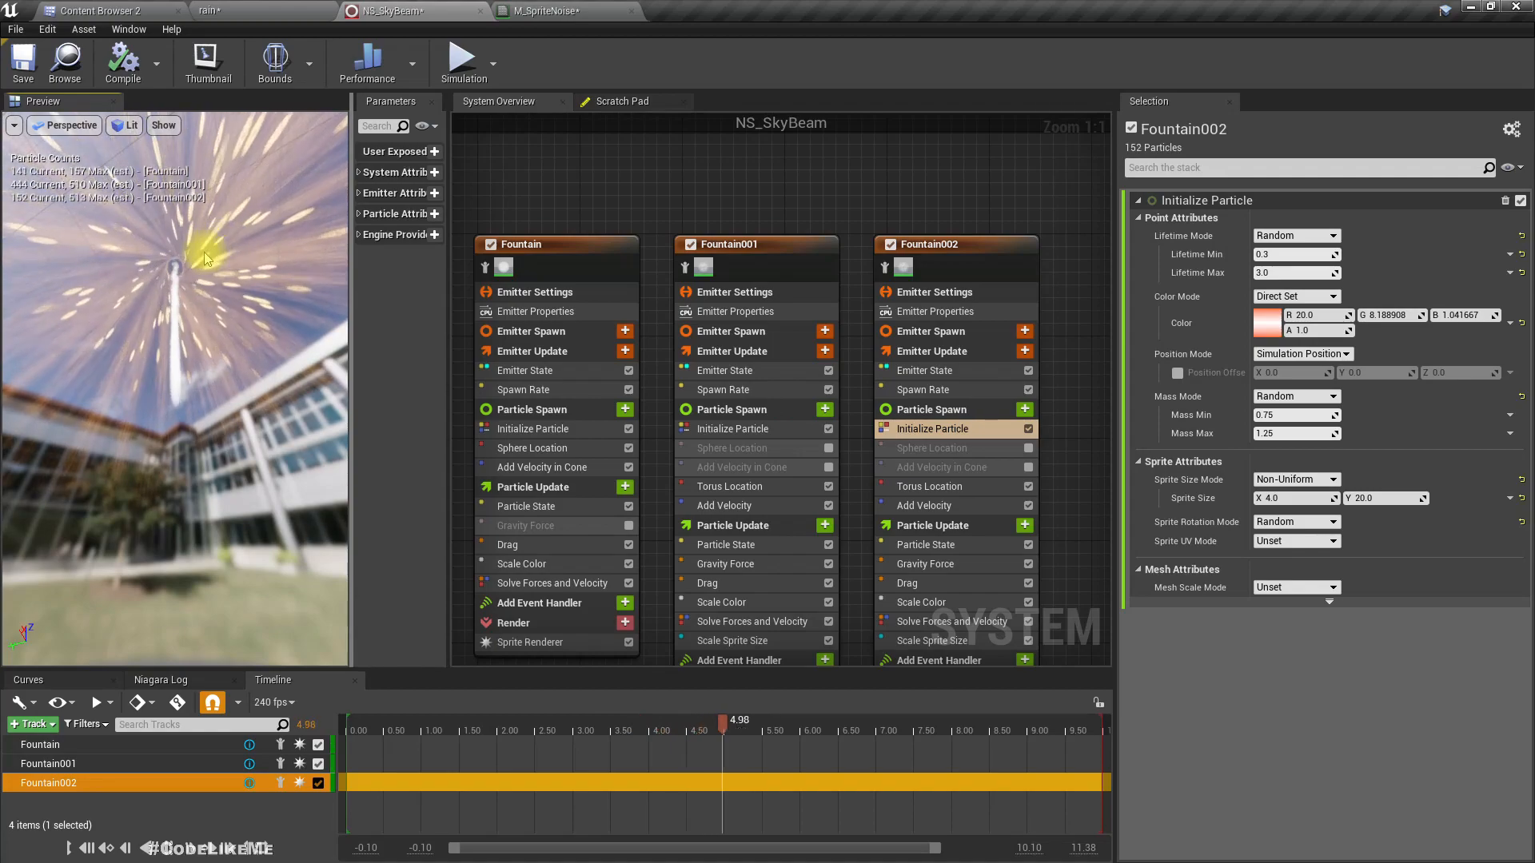
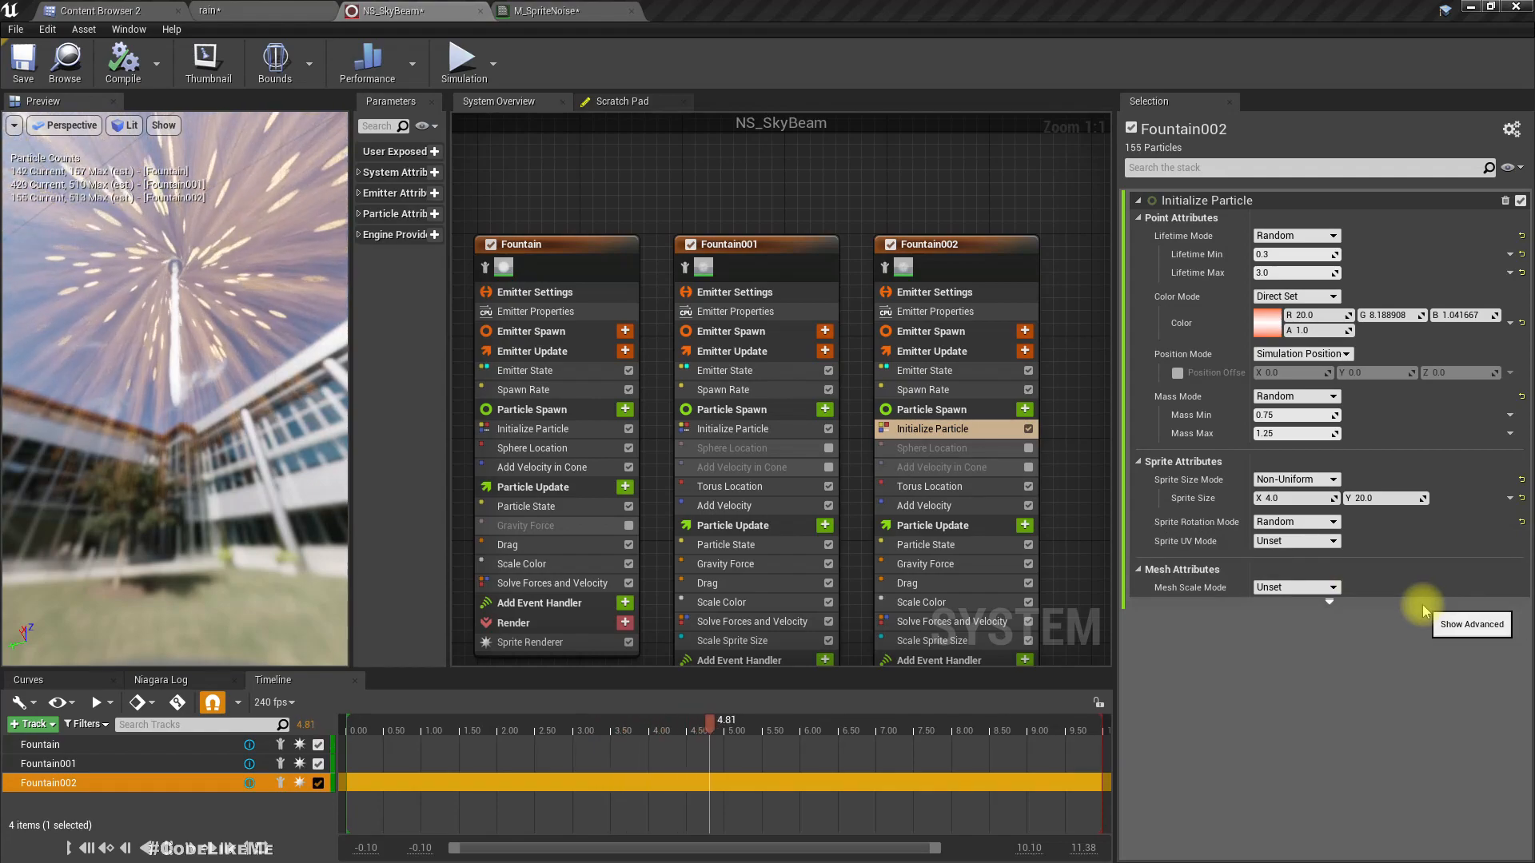
- Set the value of YCurve's end key to 100 in Fountain002's Scale Sprite Size module
click(939, 641)
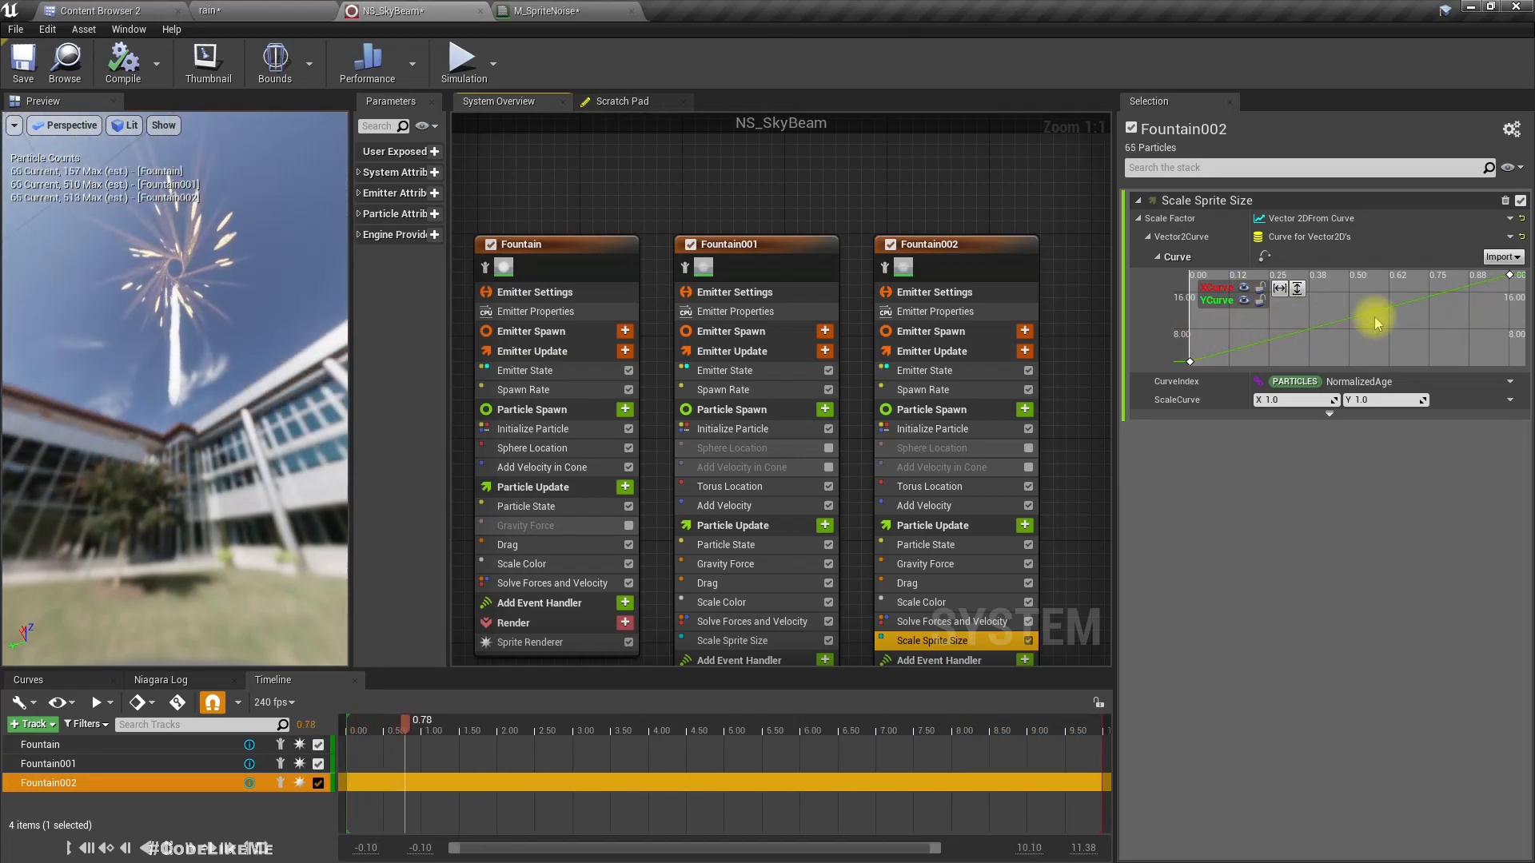
click(1509, 275)
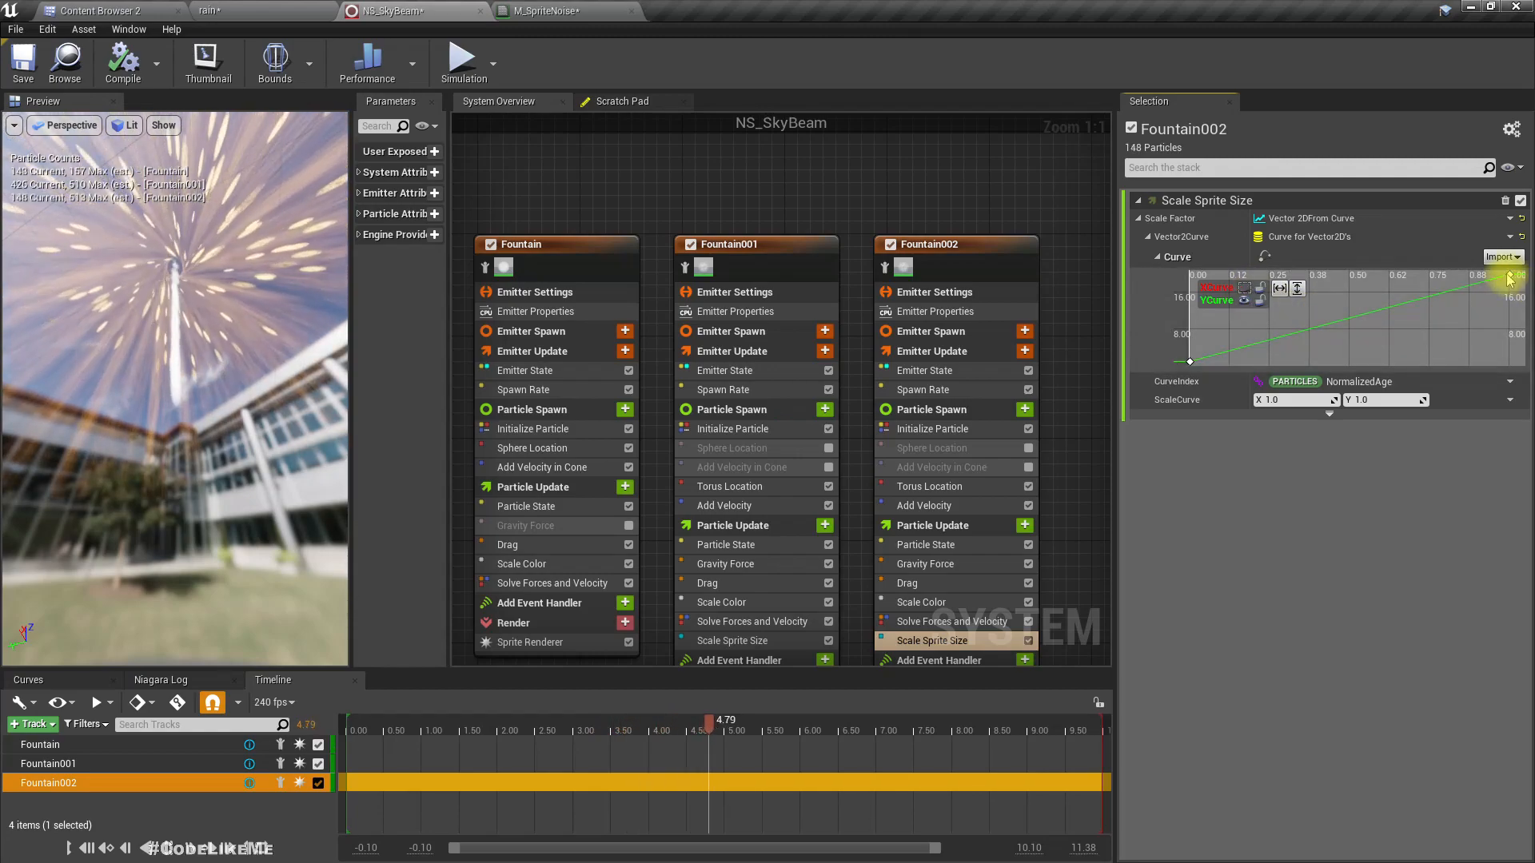
click(1454, 290)
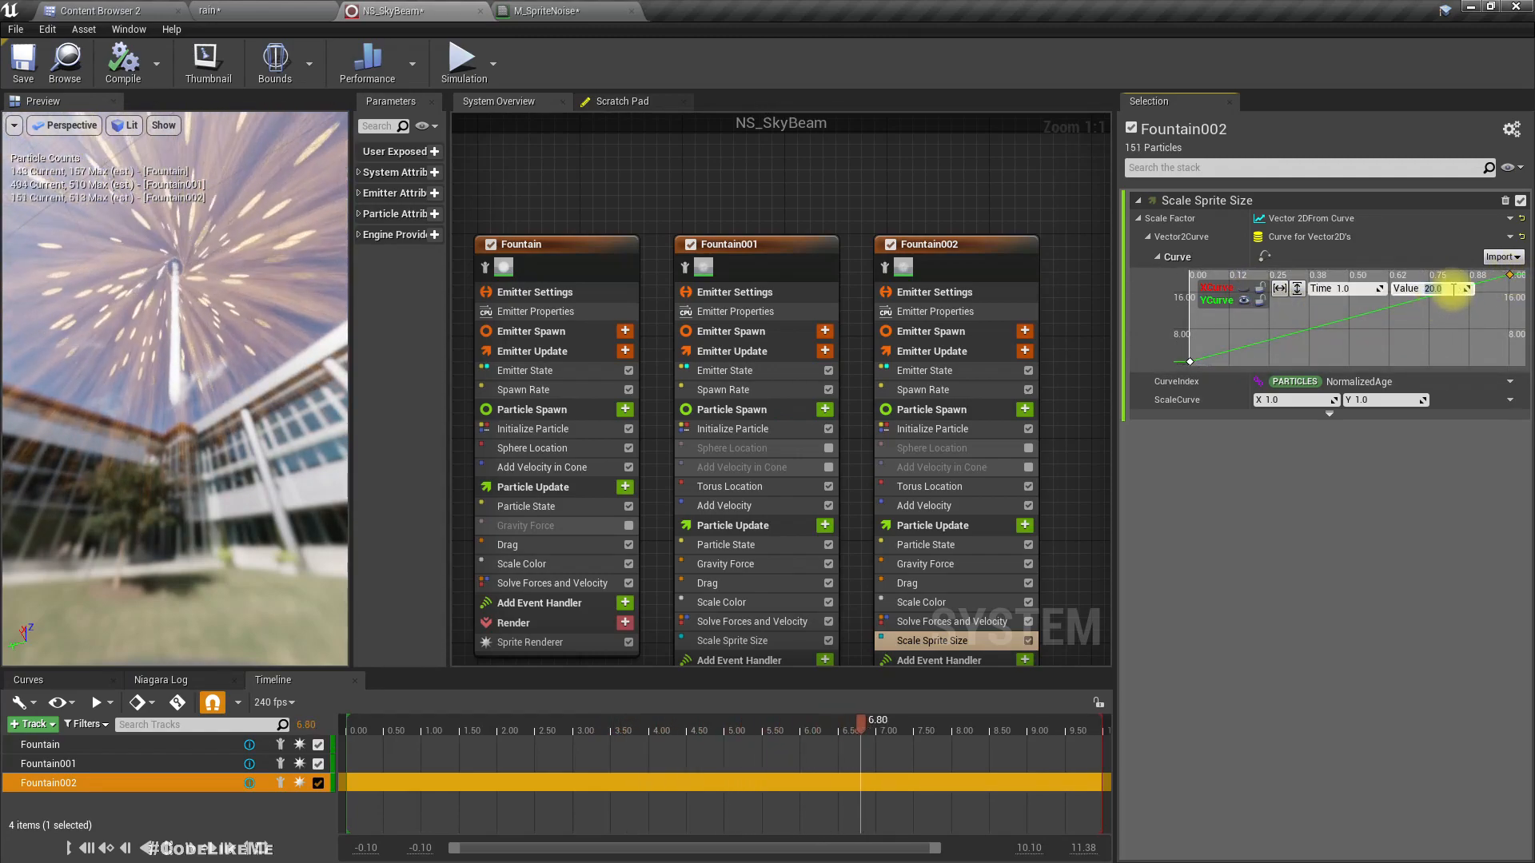
text(100)
key(Return)
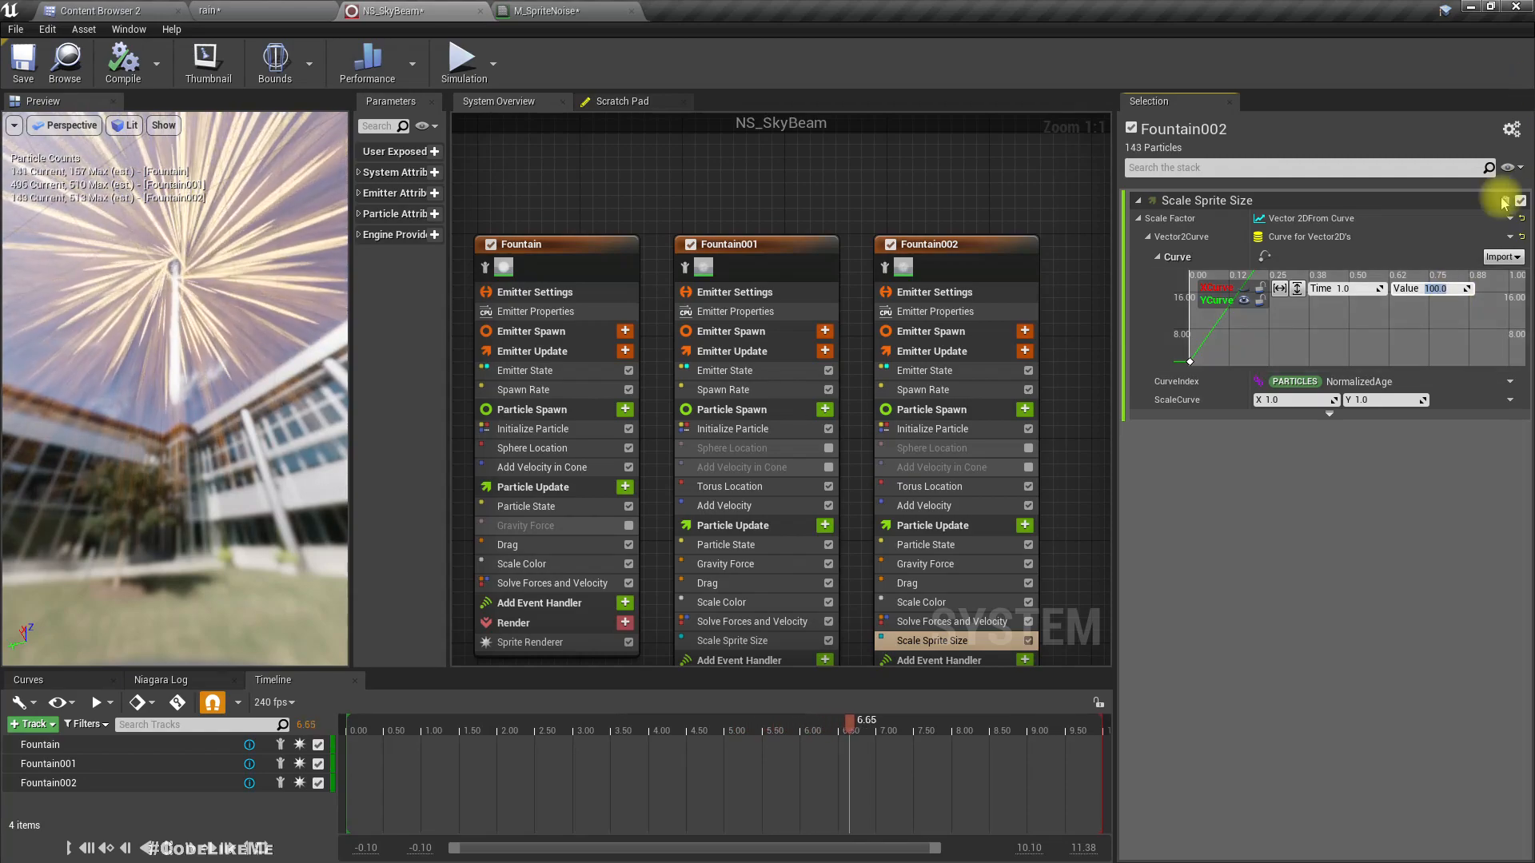
- Show XCurve alongside YCurve, enlarge the Scale Sprite Size curve graph and fit both curves vertically
click(1280, 324)
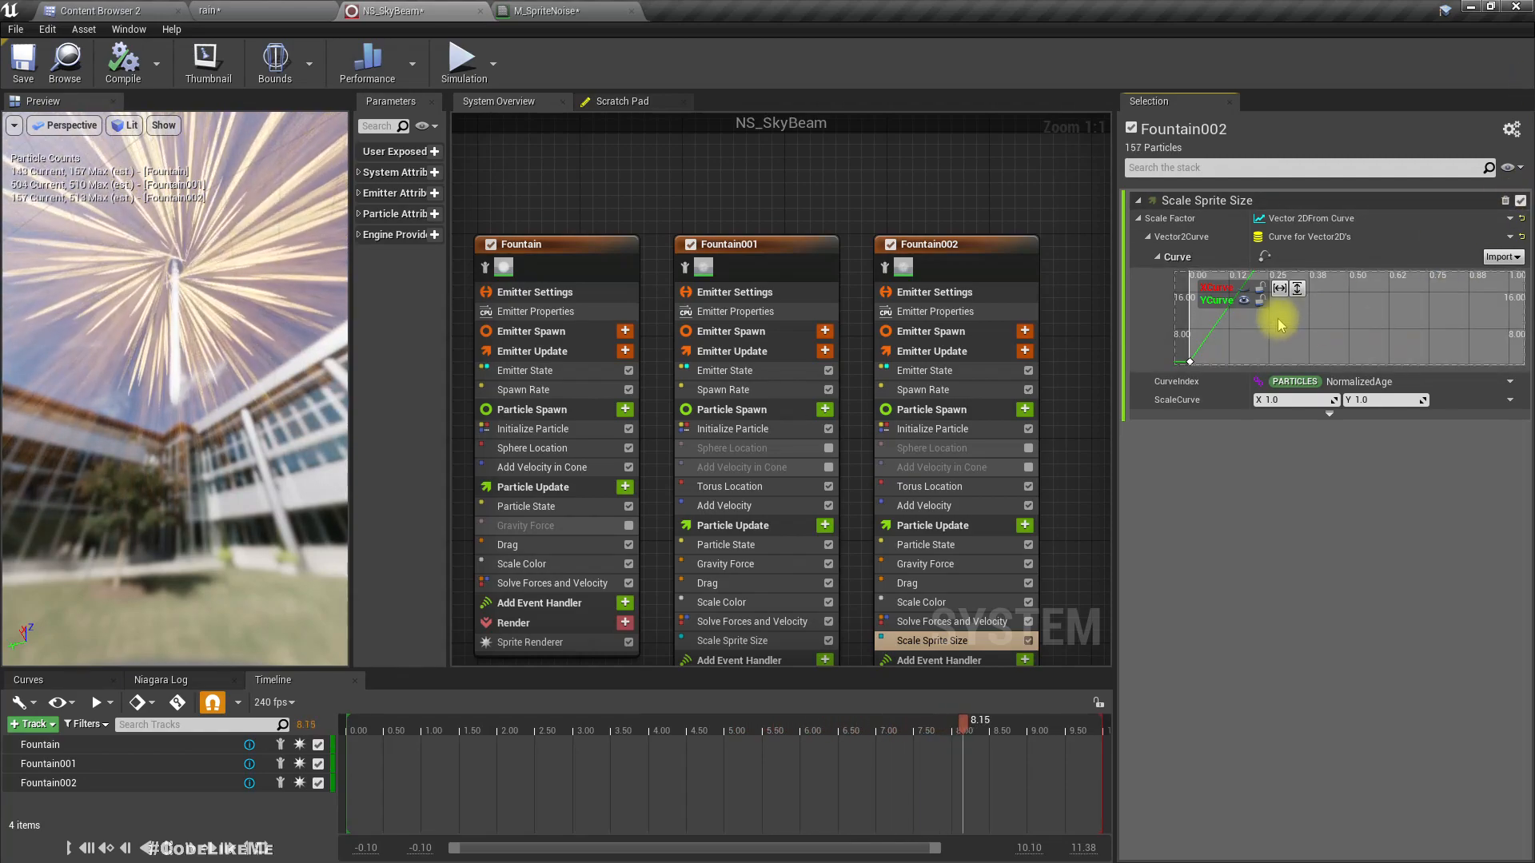
click(1244, 290)
click(268, 372)
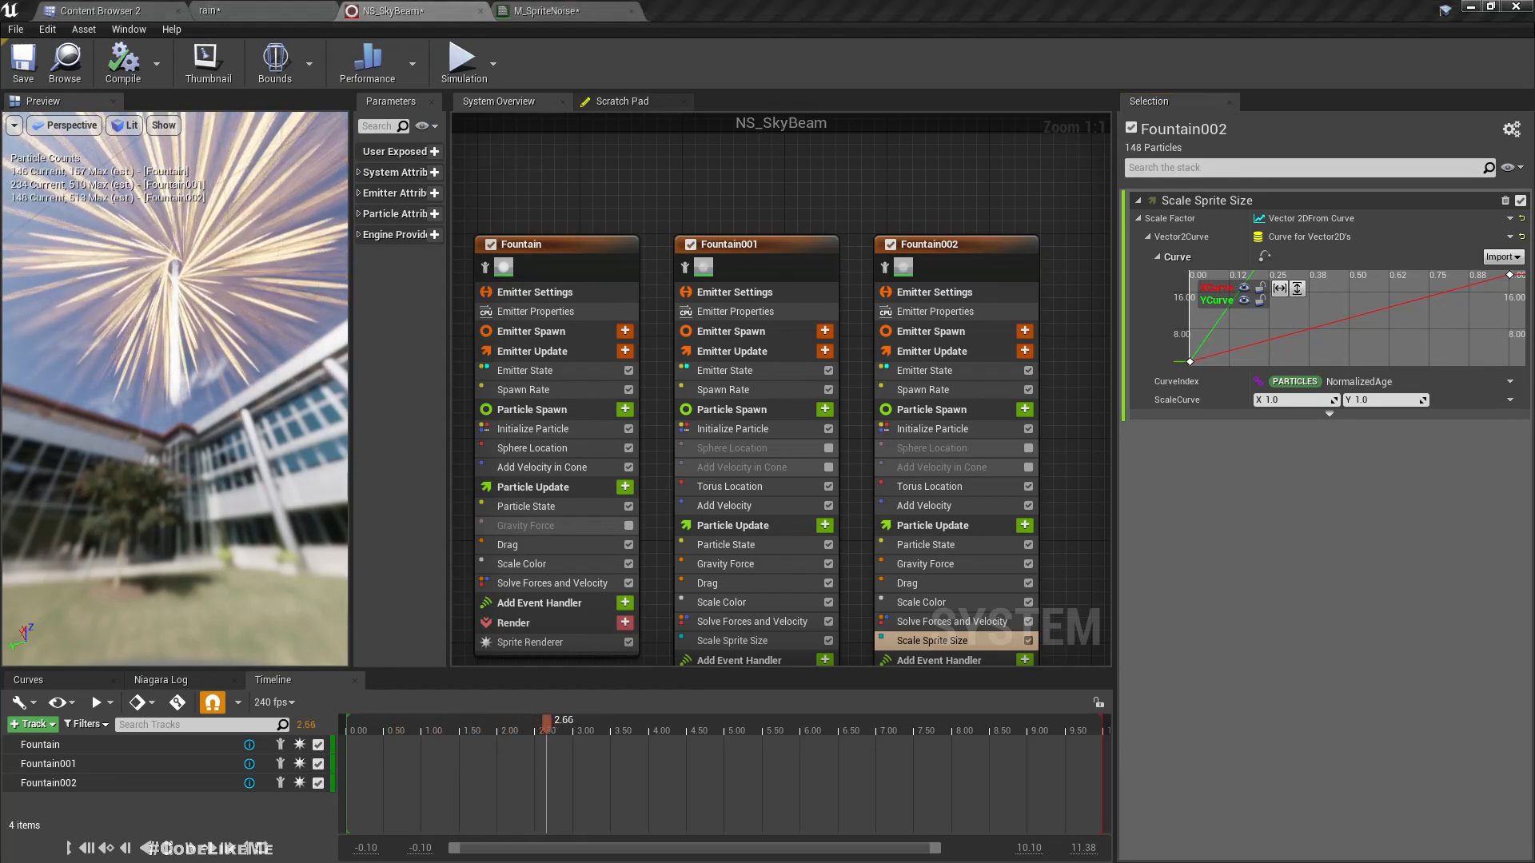
click(1511, 276)
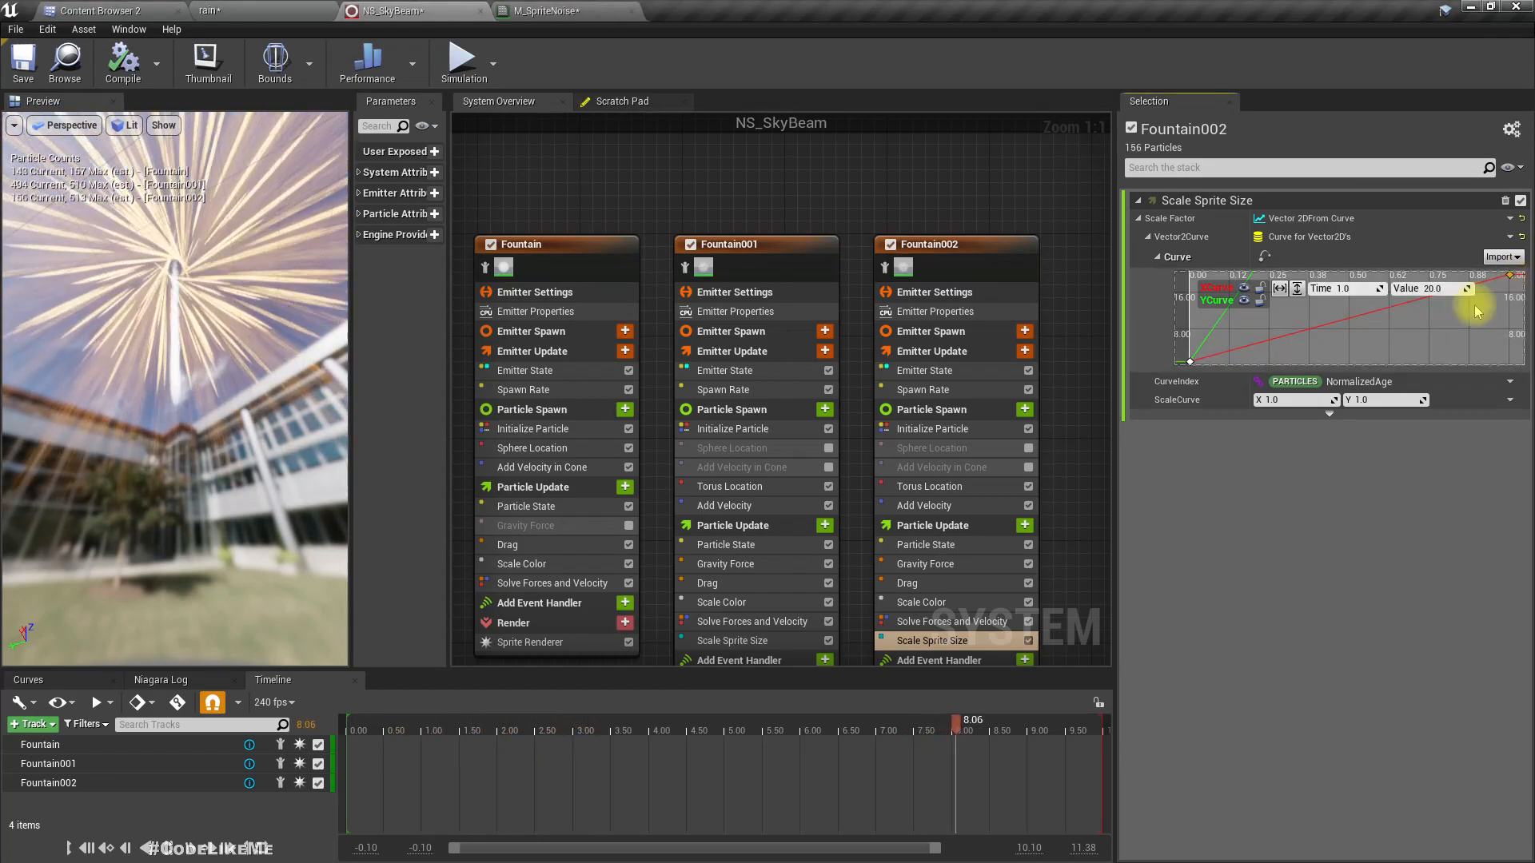
scroll(1388, 343, down, 4)
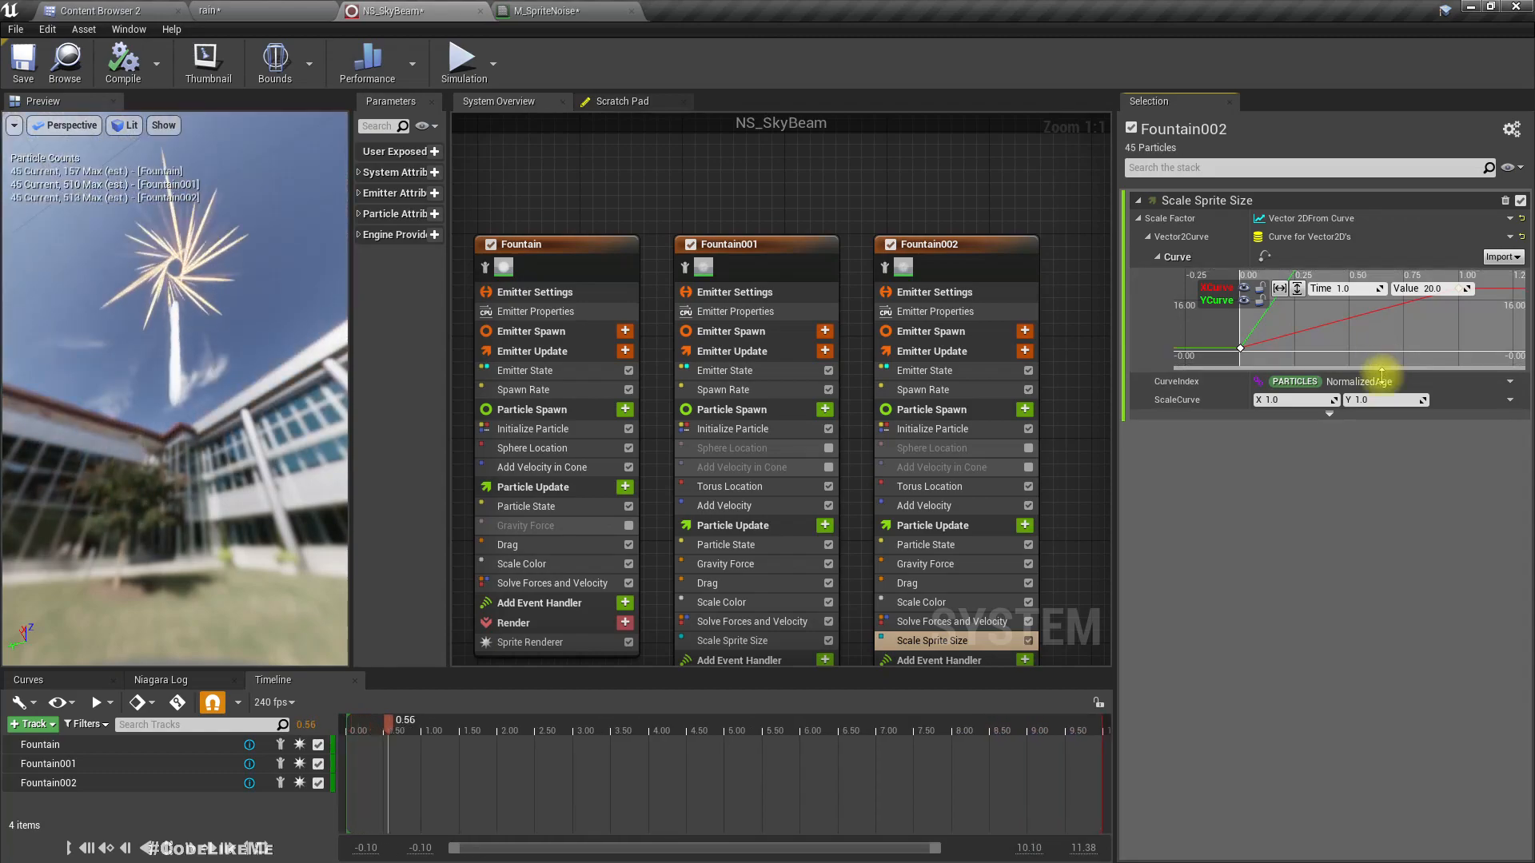
drag(1384, 367, 1345, 505)
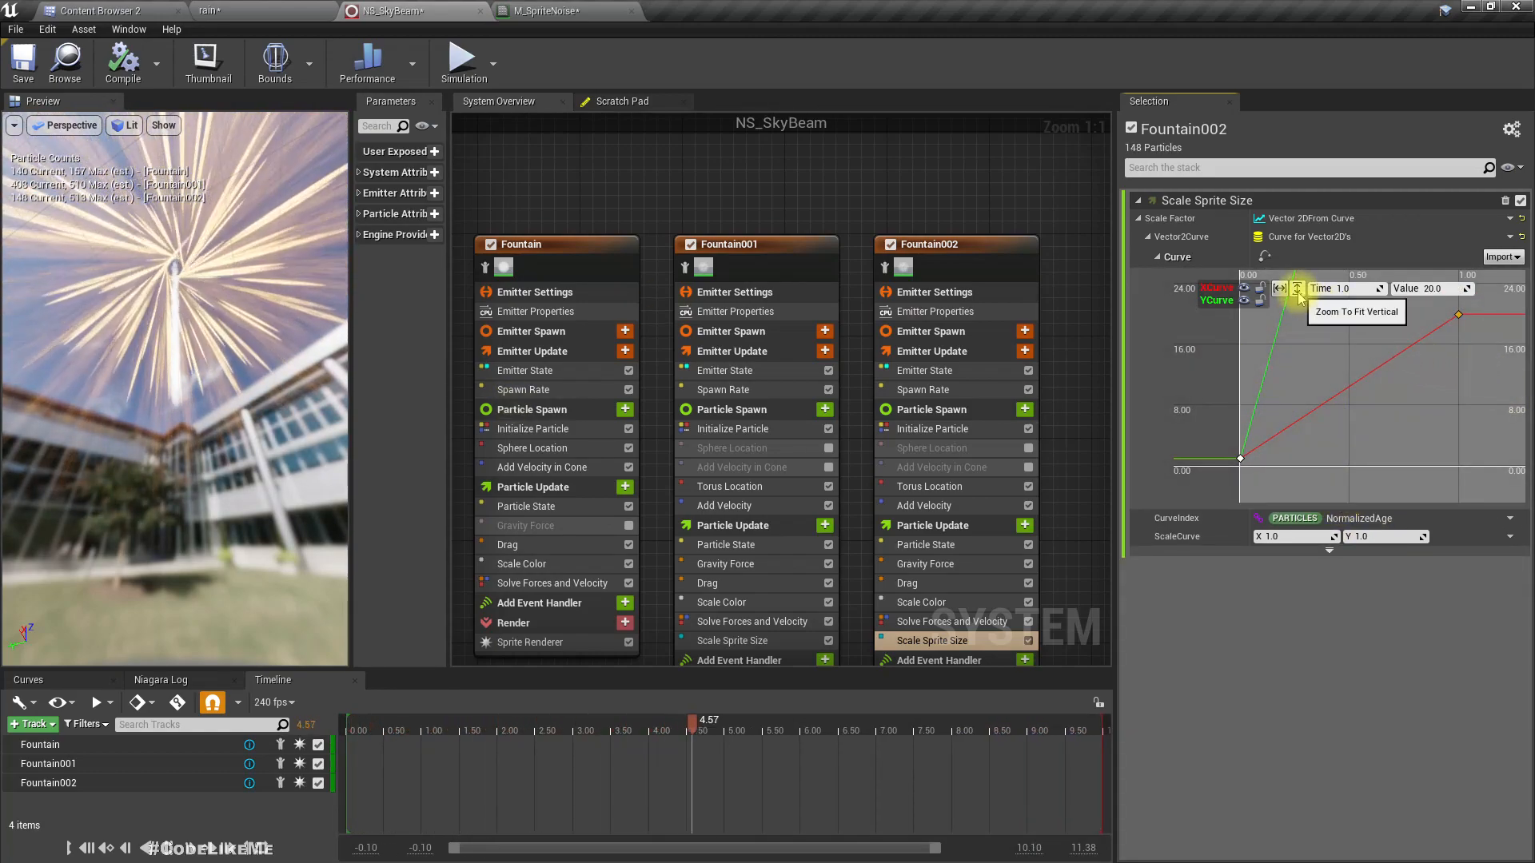
right_drag(1370, 333, 1359, 377)
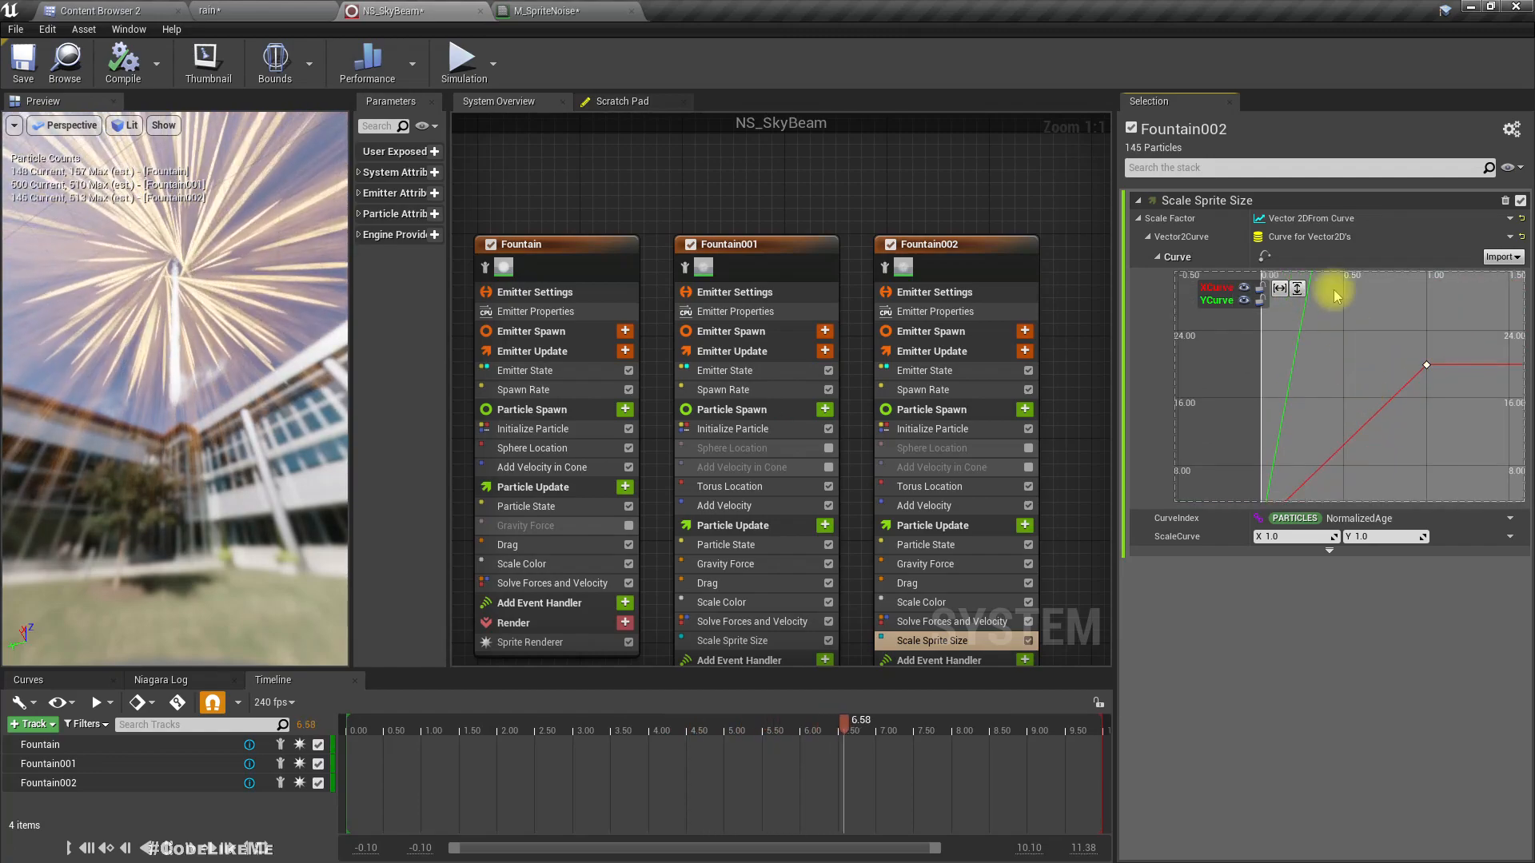
click(1298, 290)
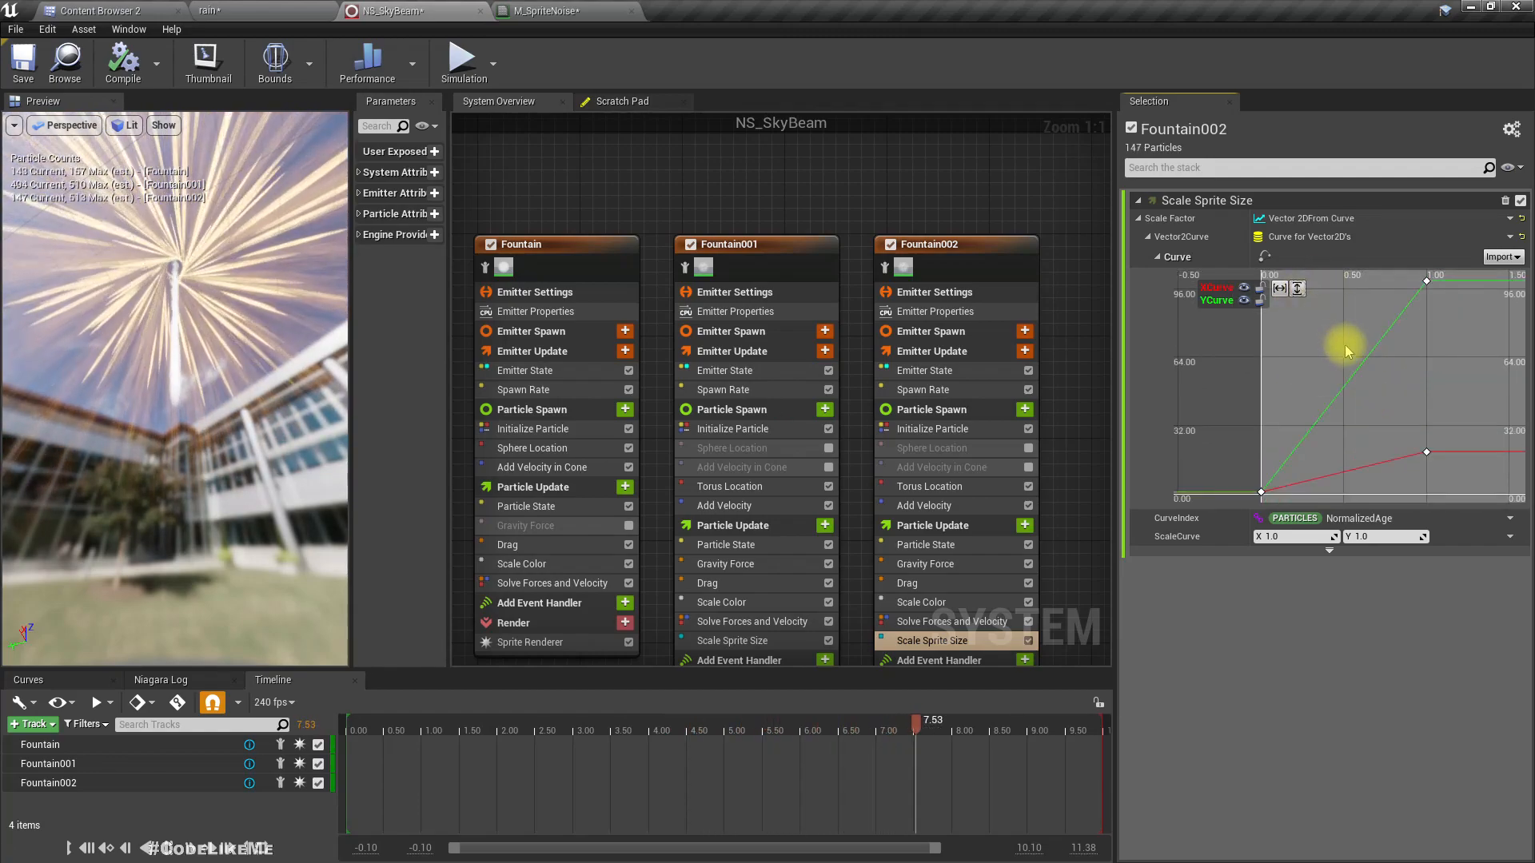
- Set YCurve's end key and the start key at time 0 to Auto interpolation
right_click(1428, 281)
click(1421, 299)
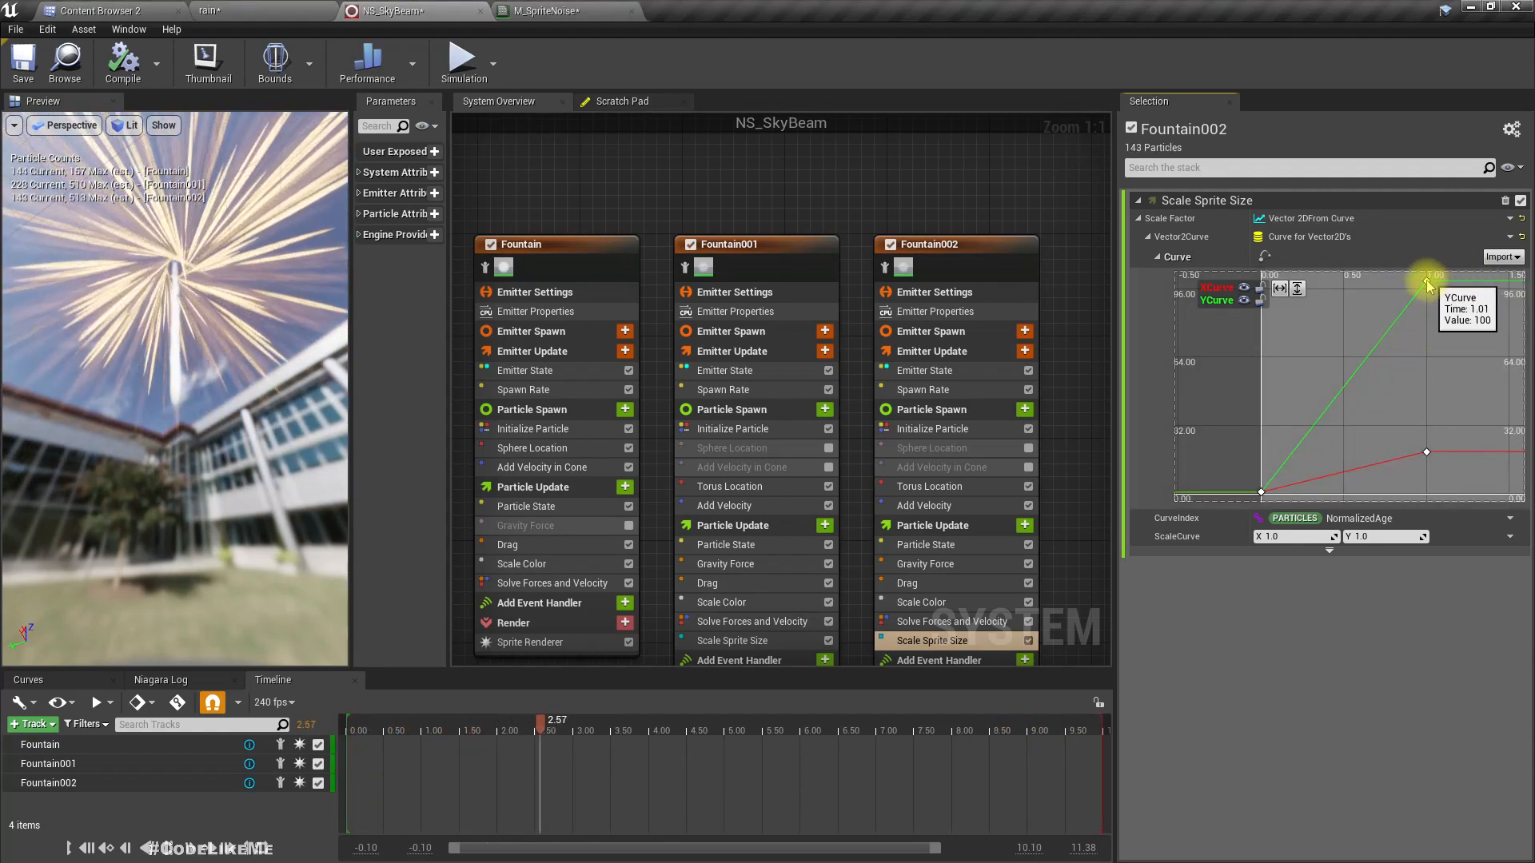
right_click(1428, 281)
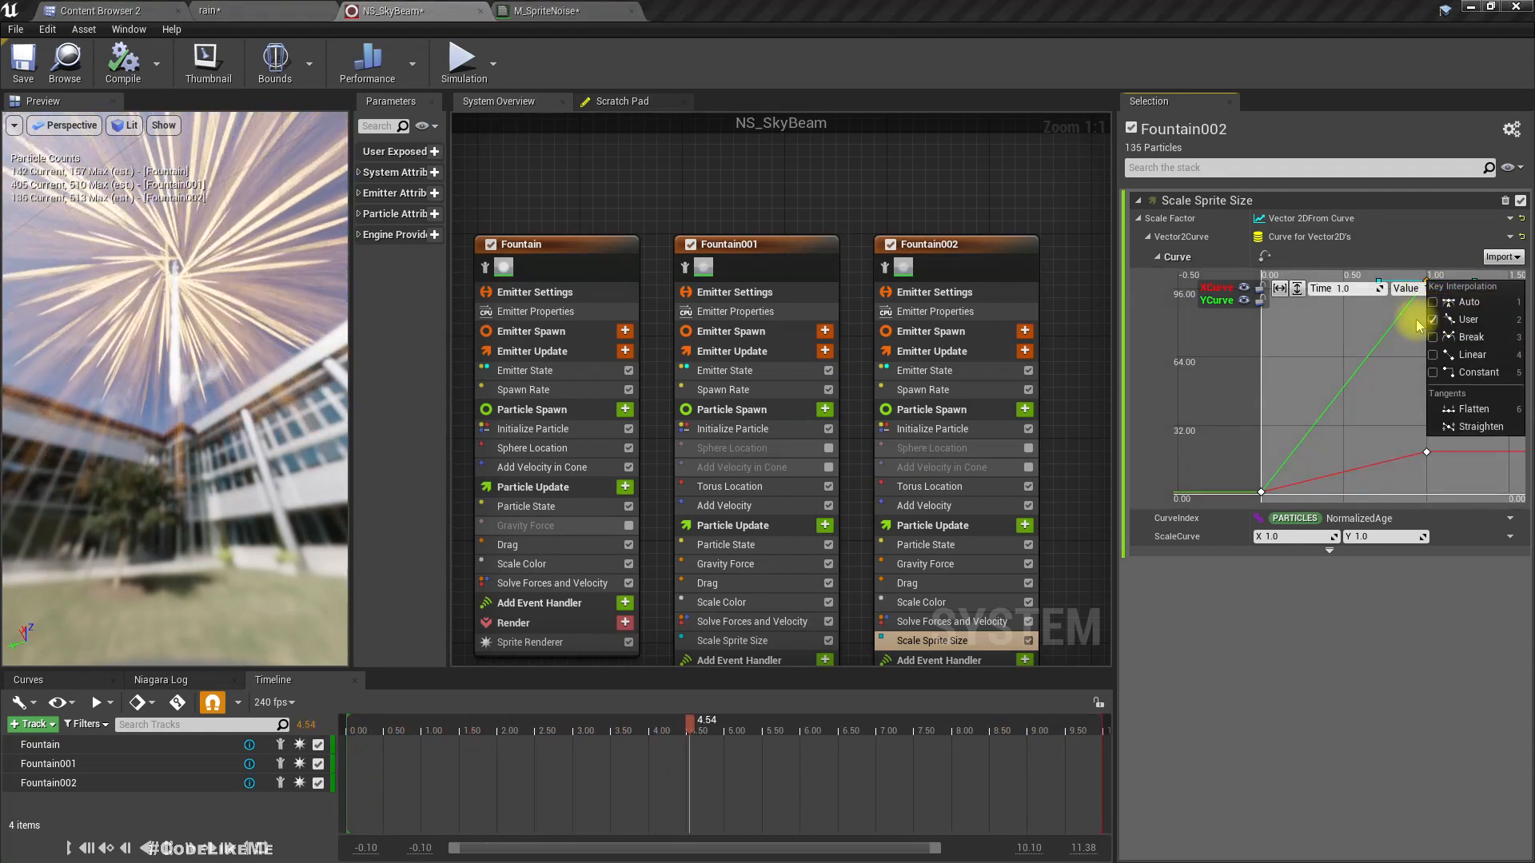
click(1434, 303)
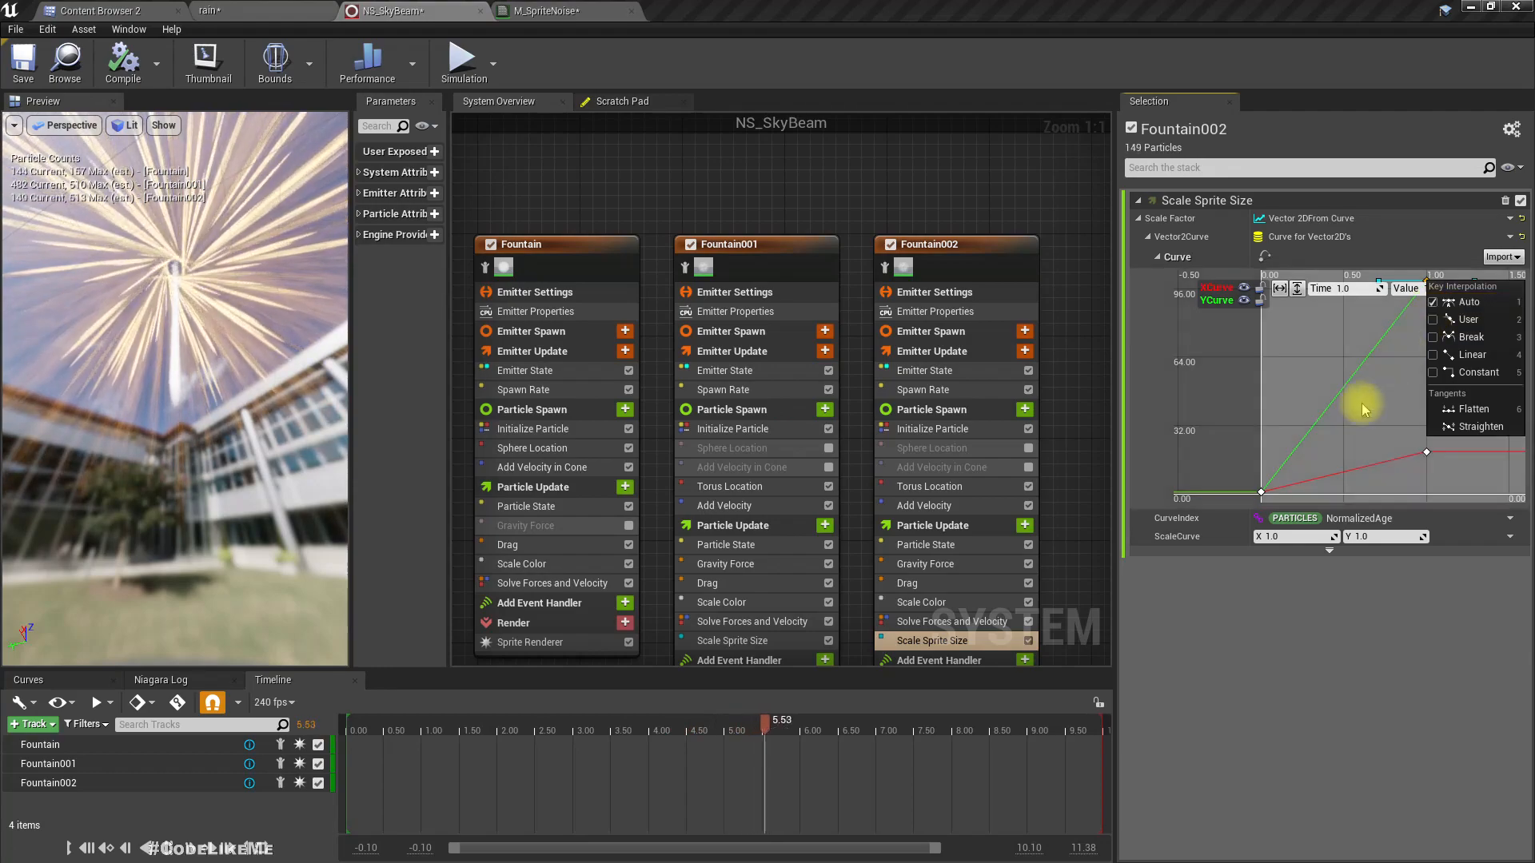
right_click(1262, 493)
click(1272, 513)
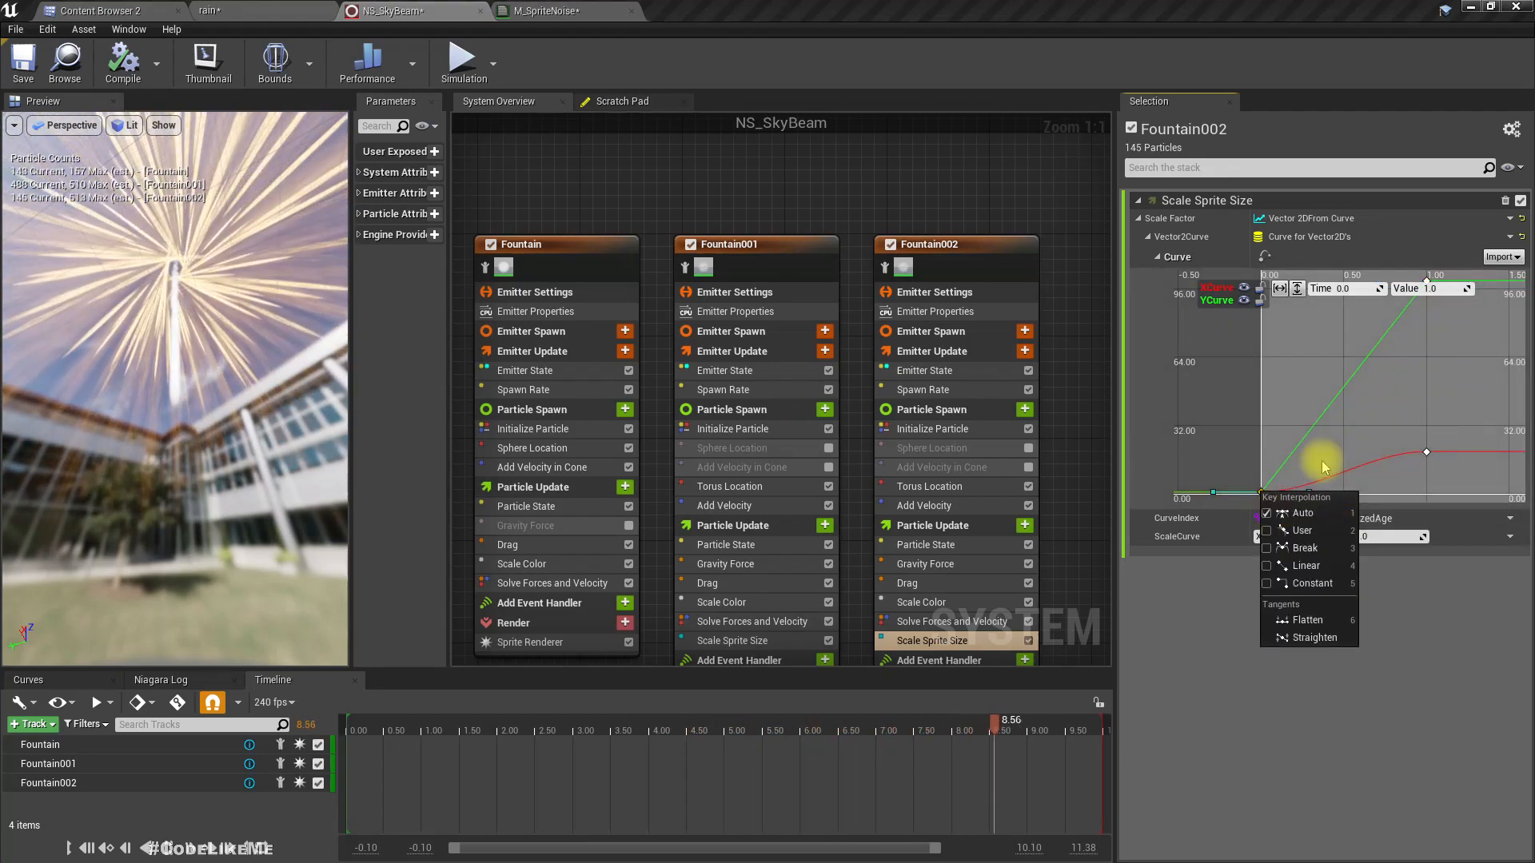
- Try to bend YCurve with its end key's tangent handle, and check the interpolation of the end and start keys
click(1427, 282)
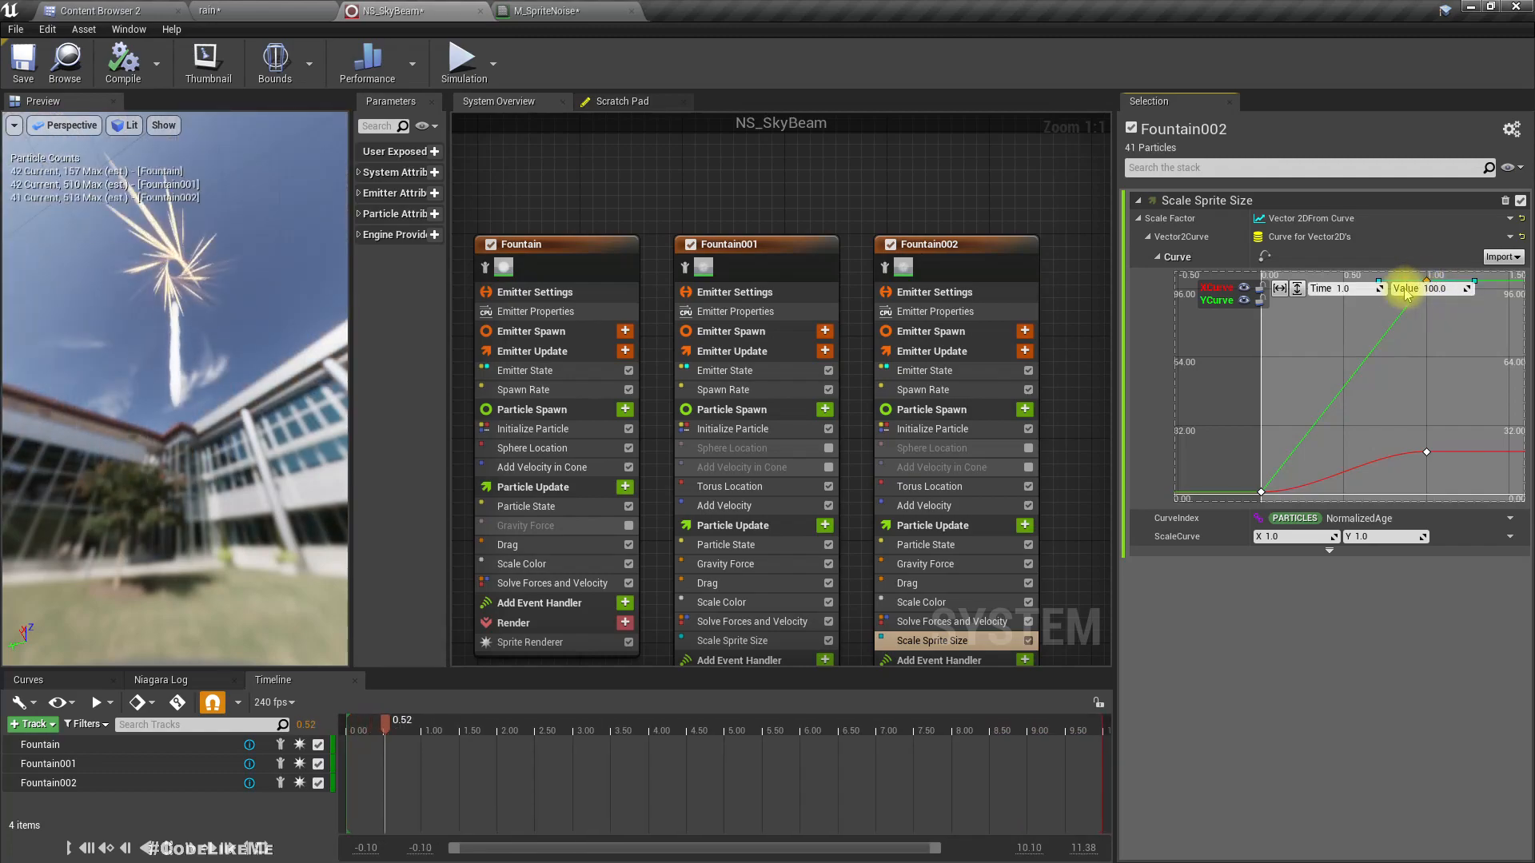
middle_click(1401, 346)
drag(1342, 306, 1348, 280)
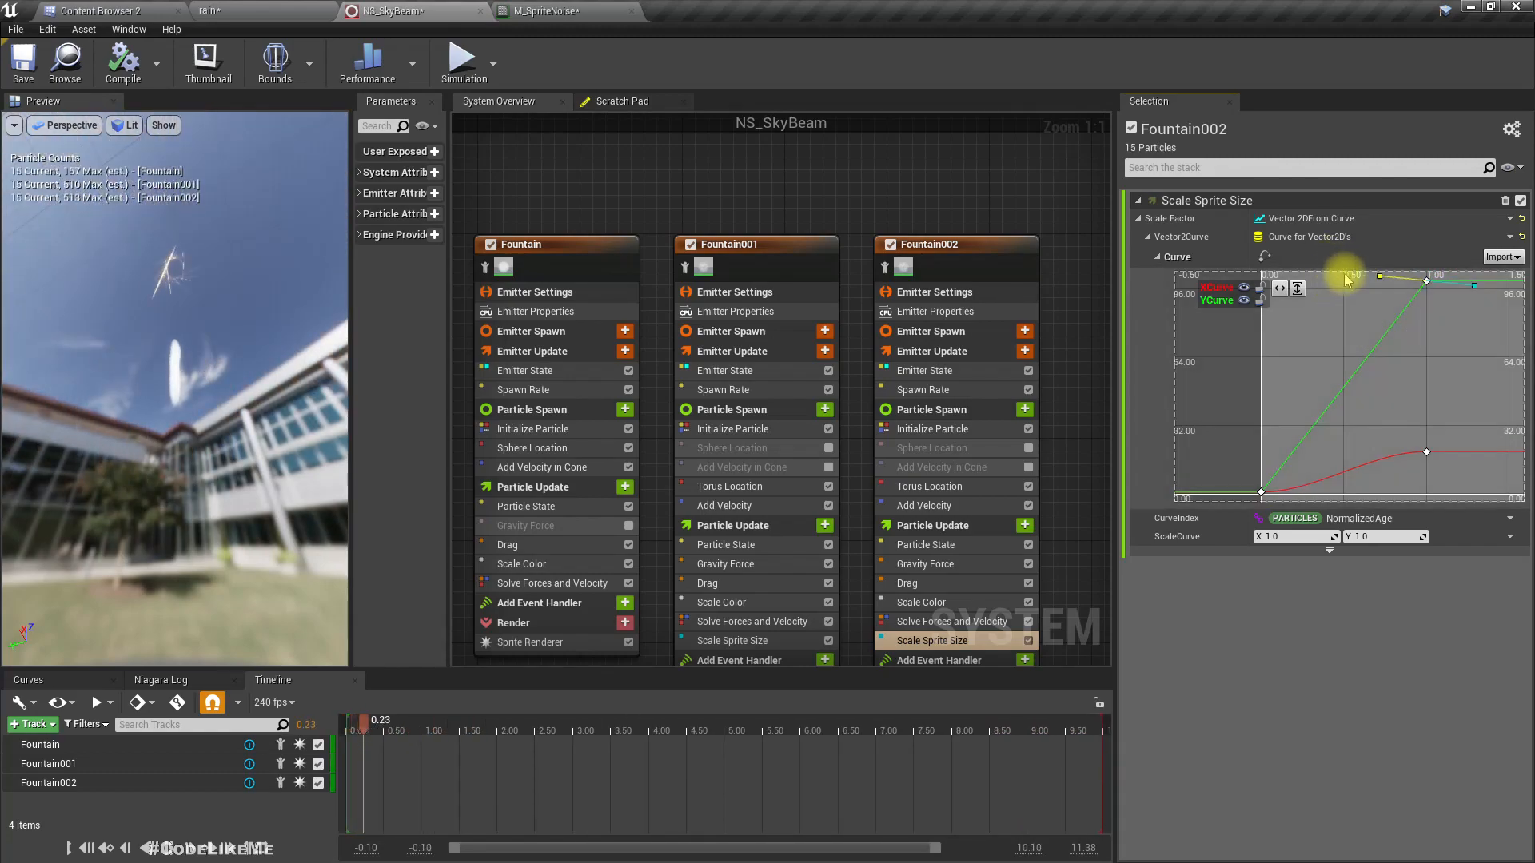
right_click(1428, 285)
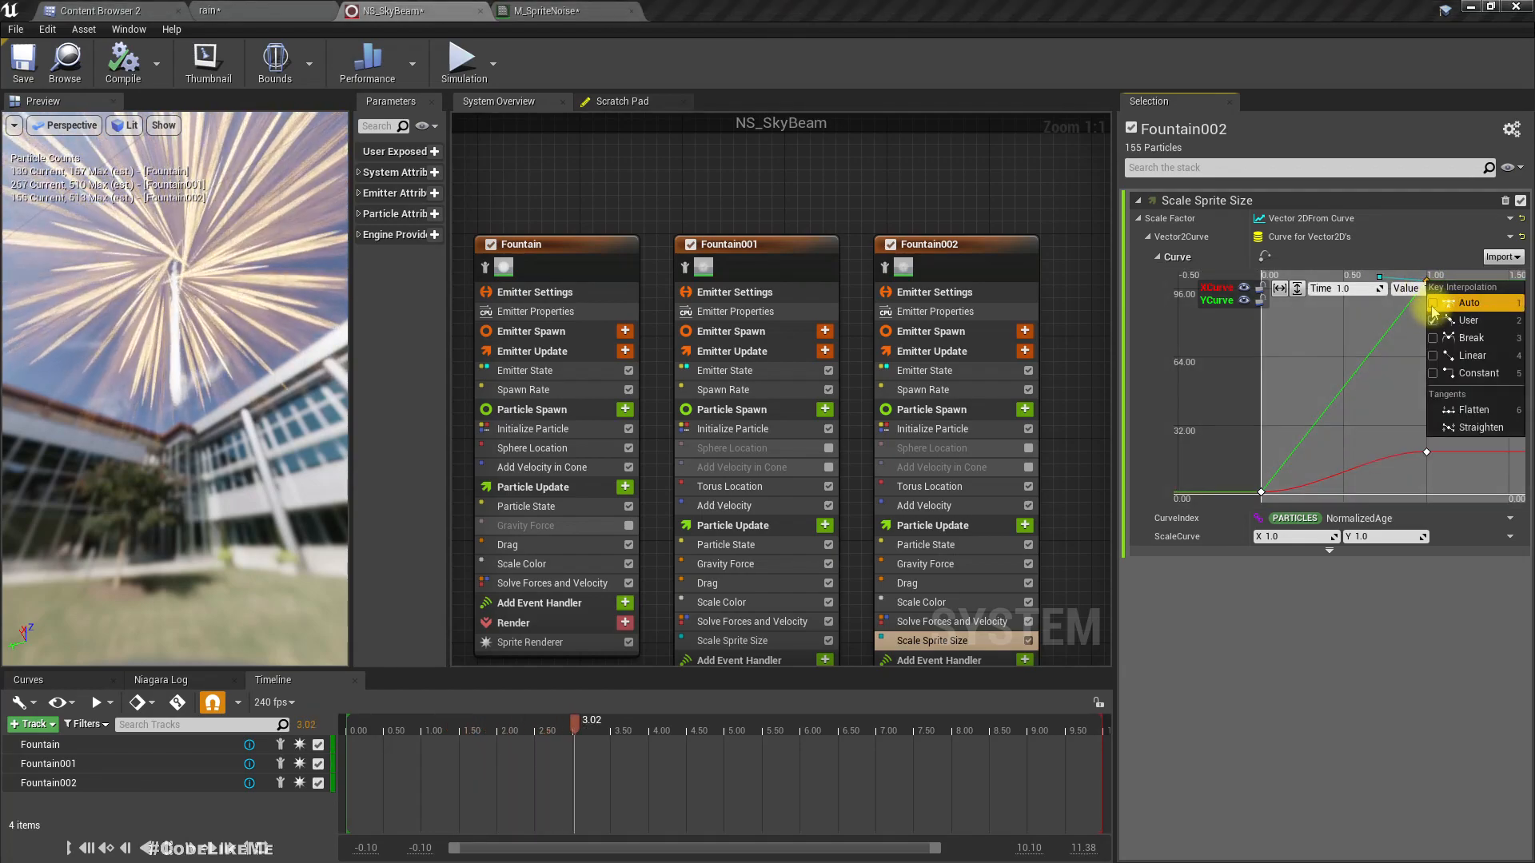
click(1415, 327)
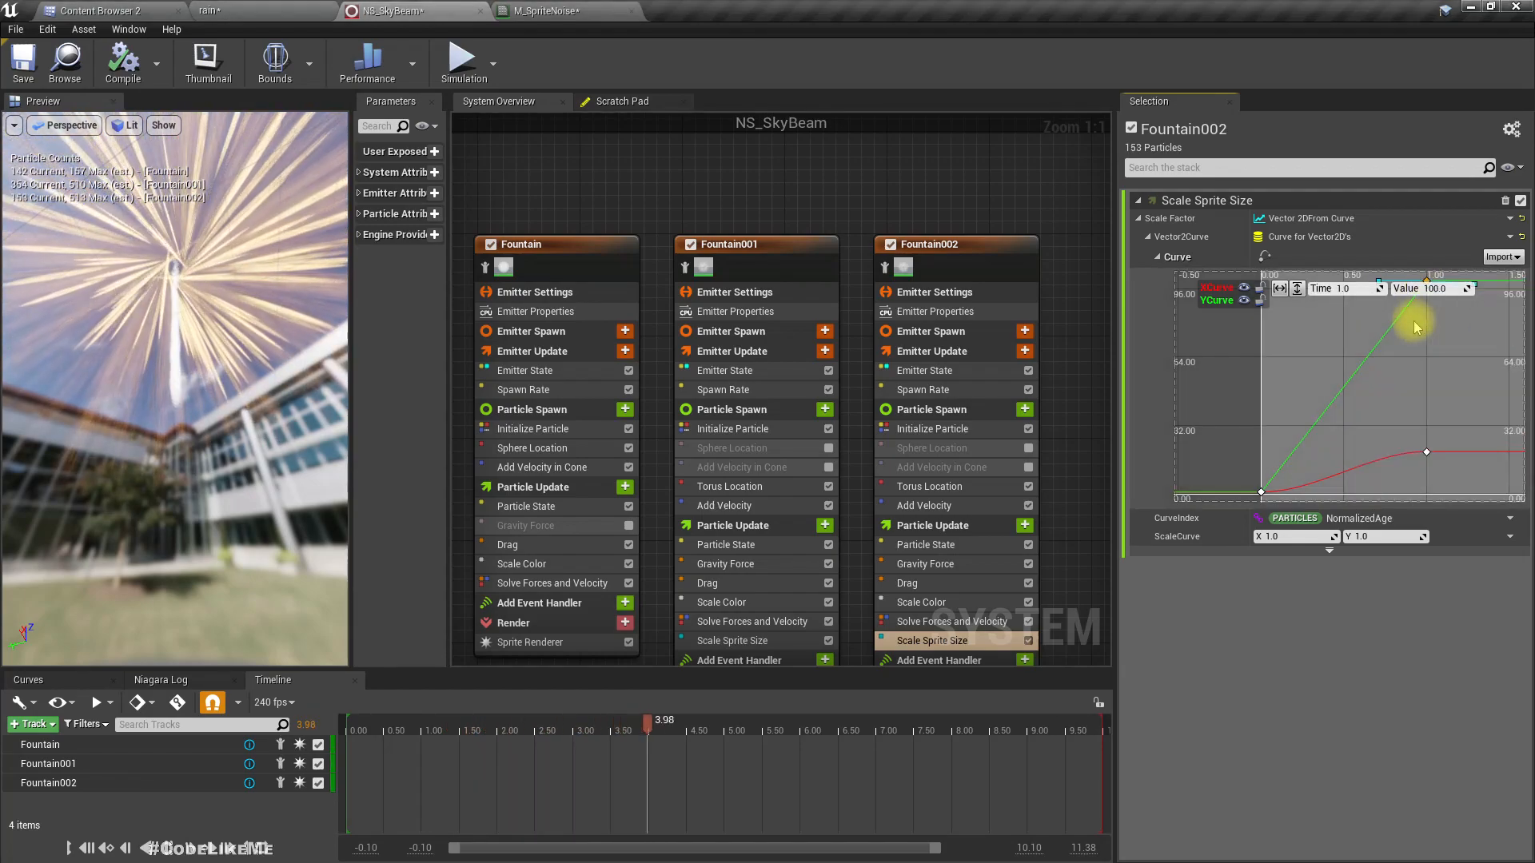
right_click(1261, 493)
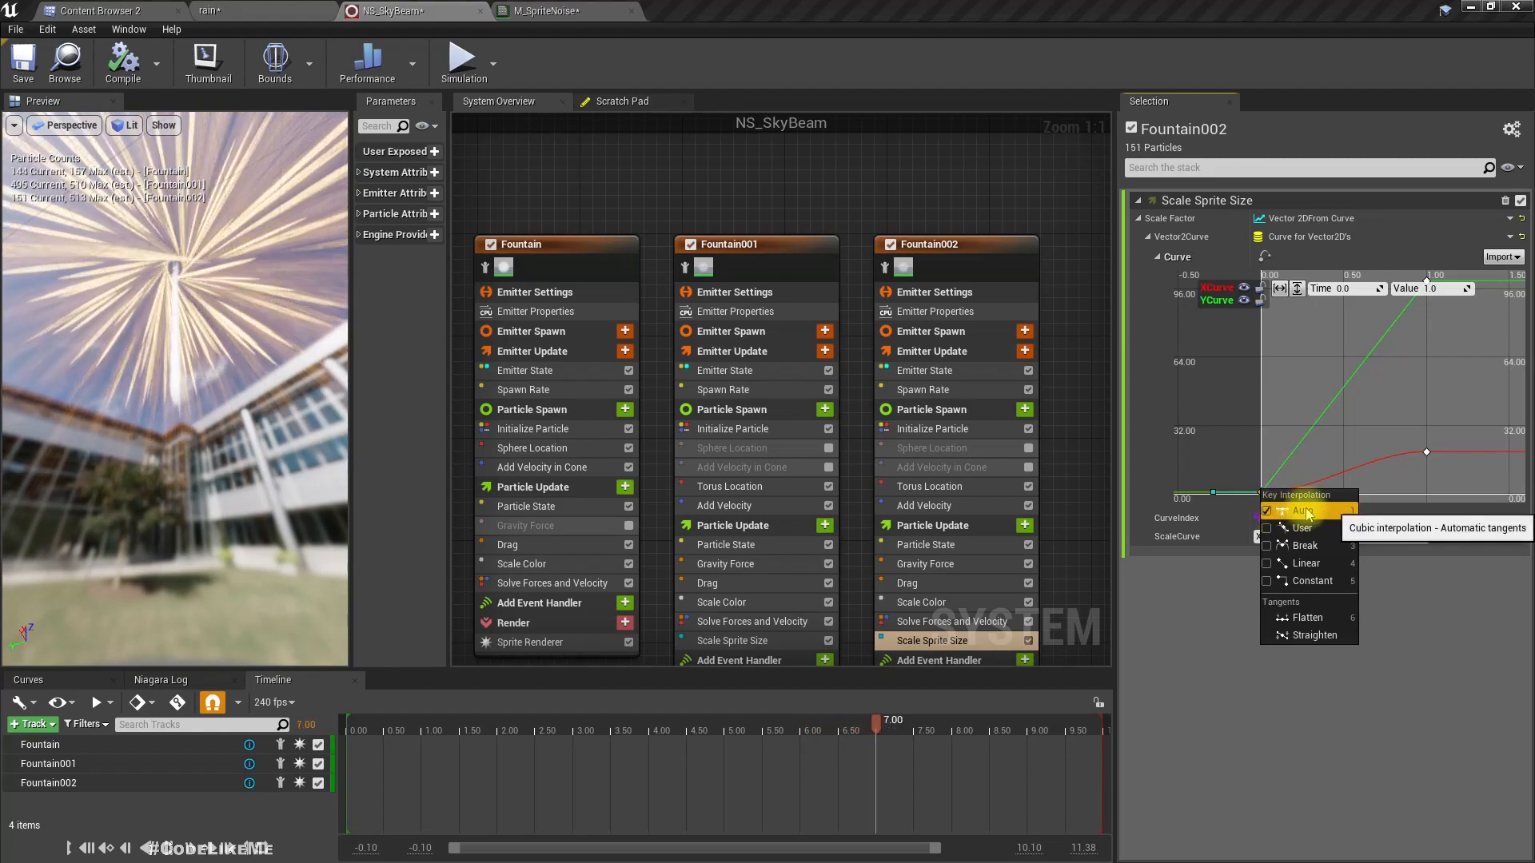
click(1354, 406)
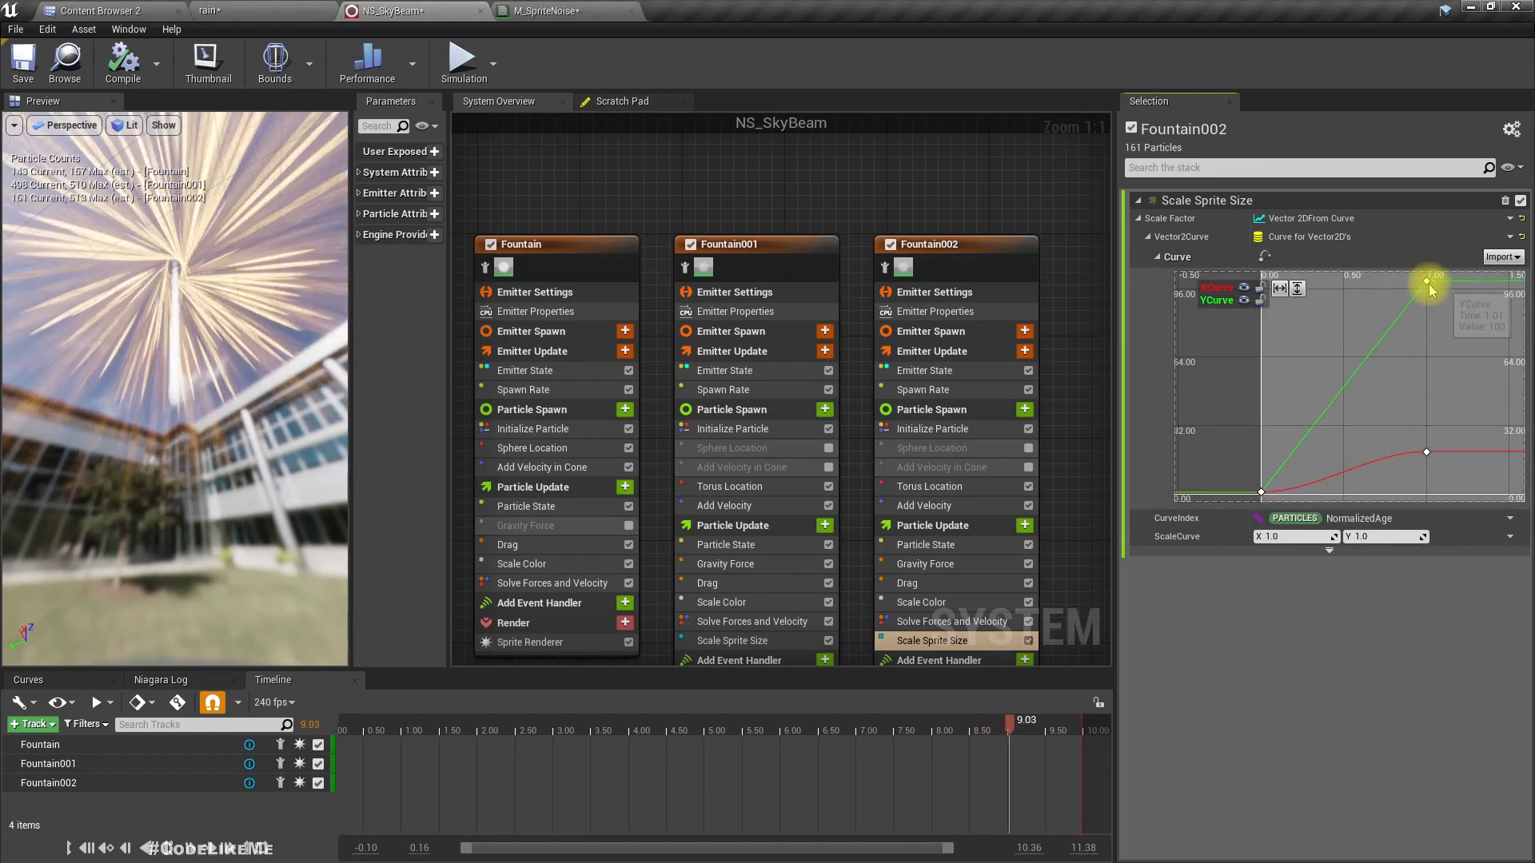
- Replace YCurve's end key with a new Auto key at about time 1.03 and value 51
click(1428, 284)
key(Delete)
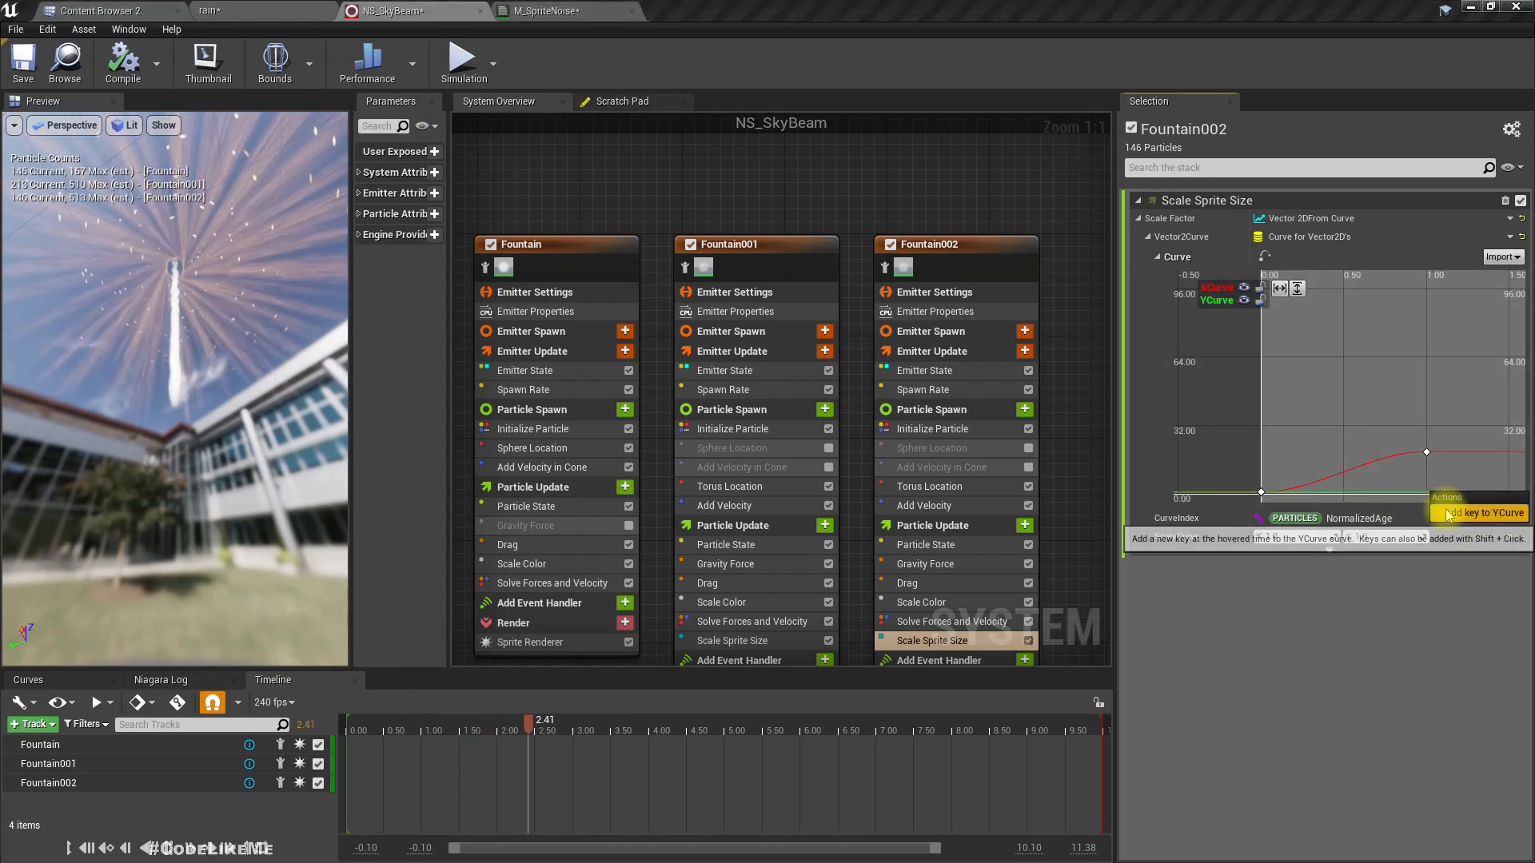
middle_click(1430, 493)
drag(1430, 493, 1434, 391)
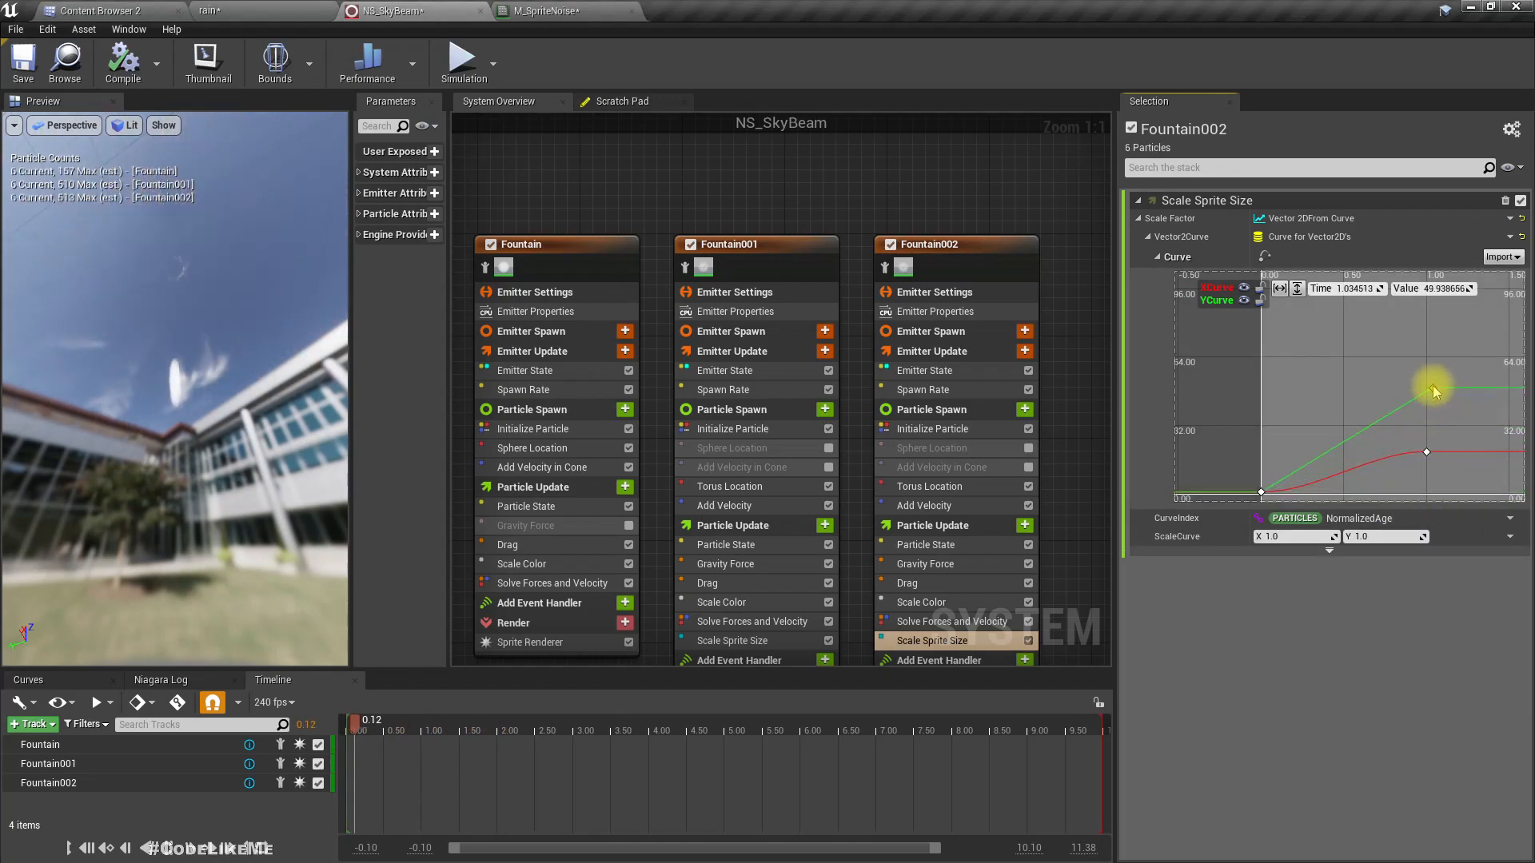
right_click(1433, 386)
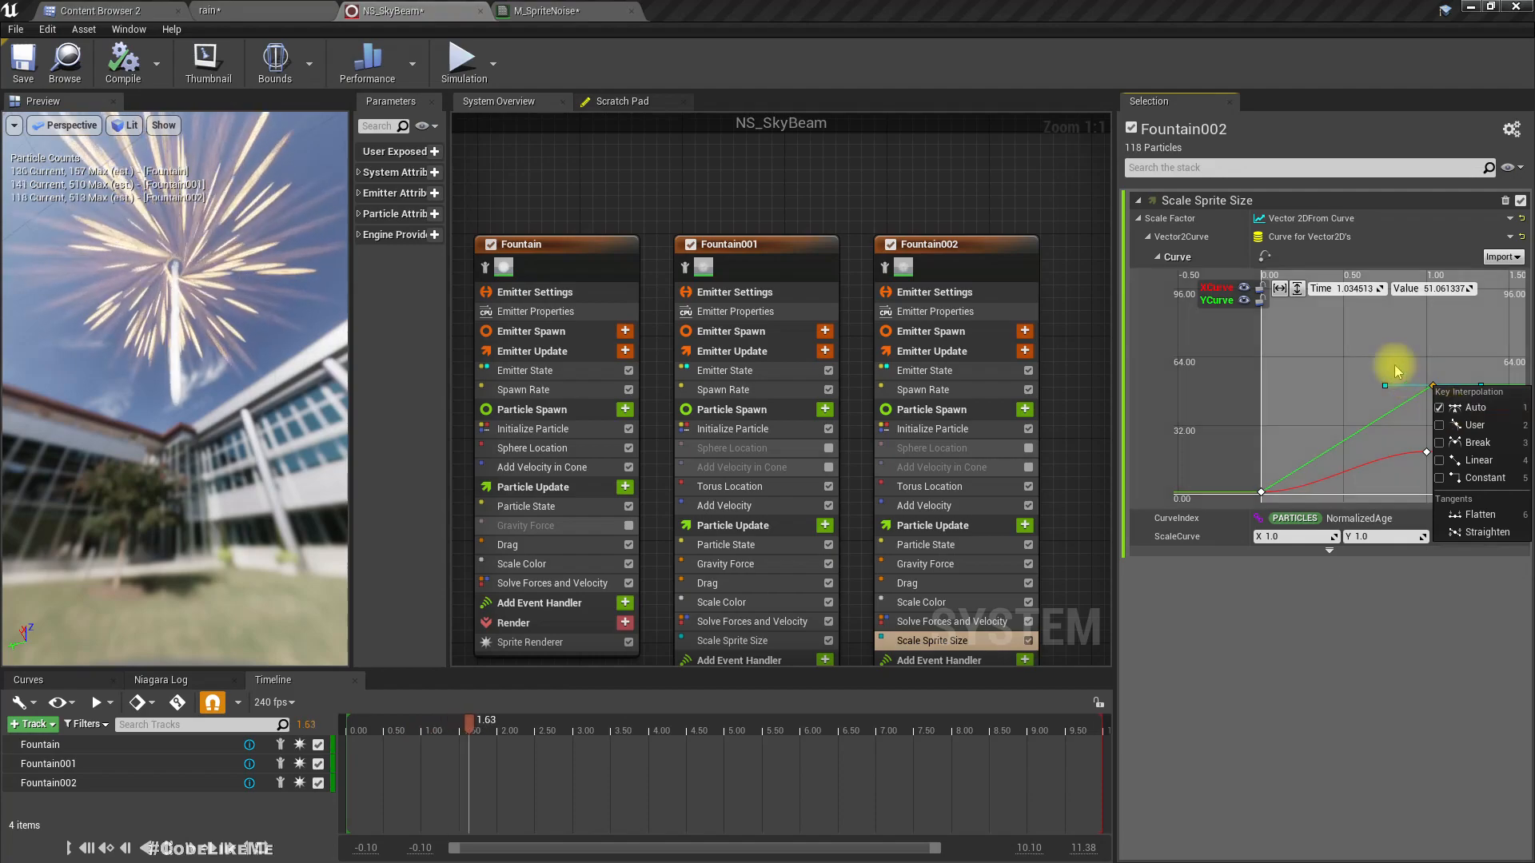
click(1395, 370)
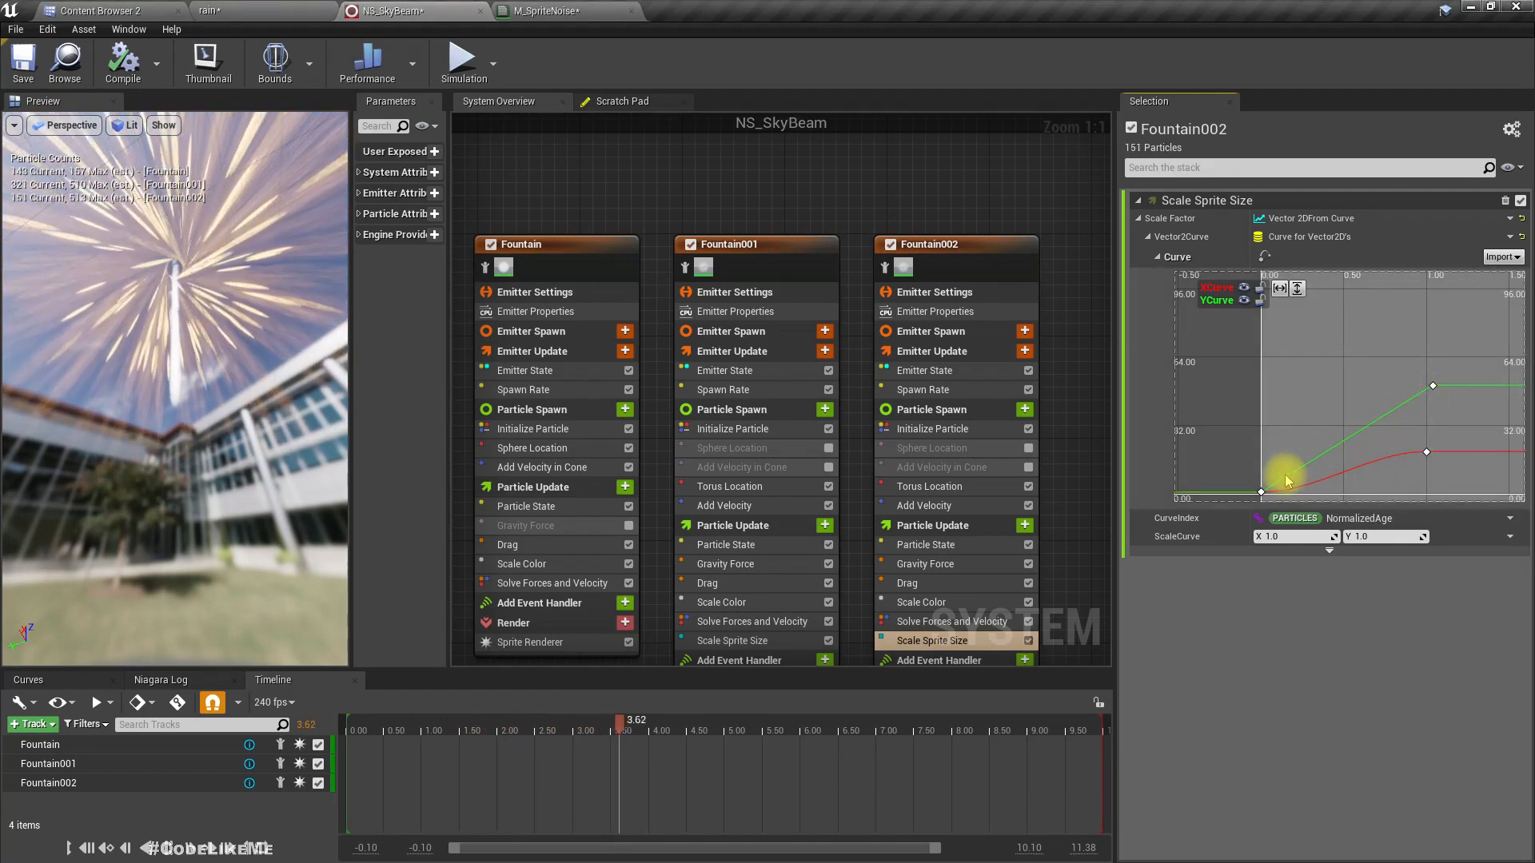
right_click(1263, 495)
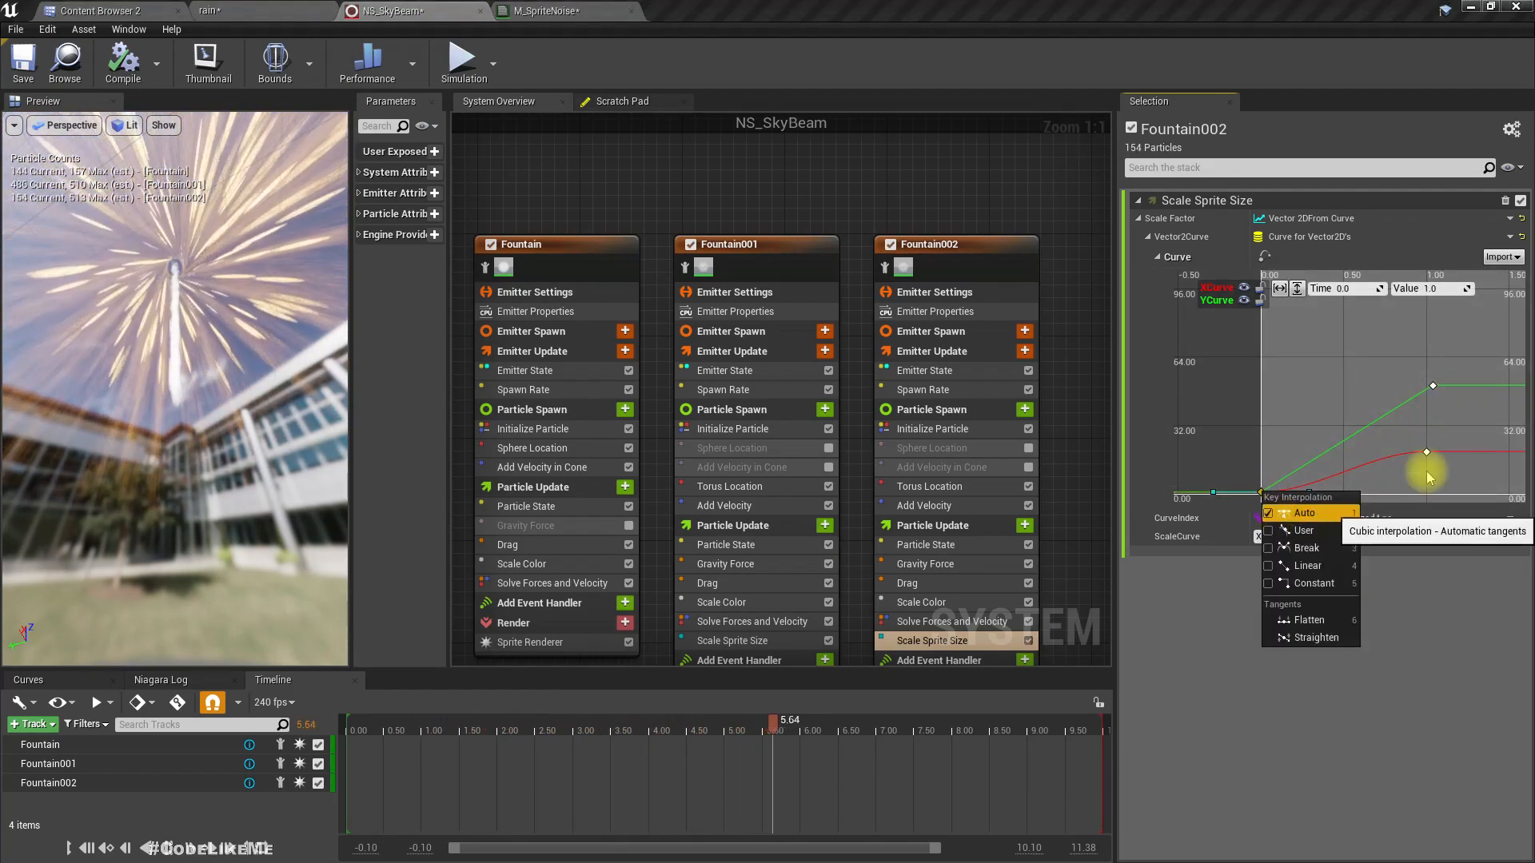
- Raise YCurve's new end key to a value of 100
click(1429, 393)
drag(1429, 392, 1435, 298)
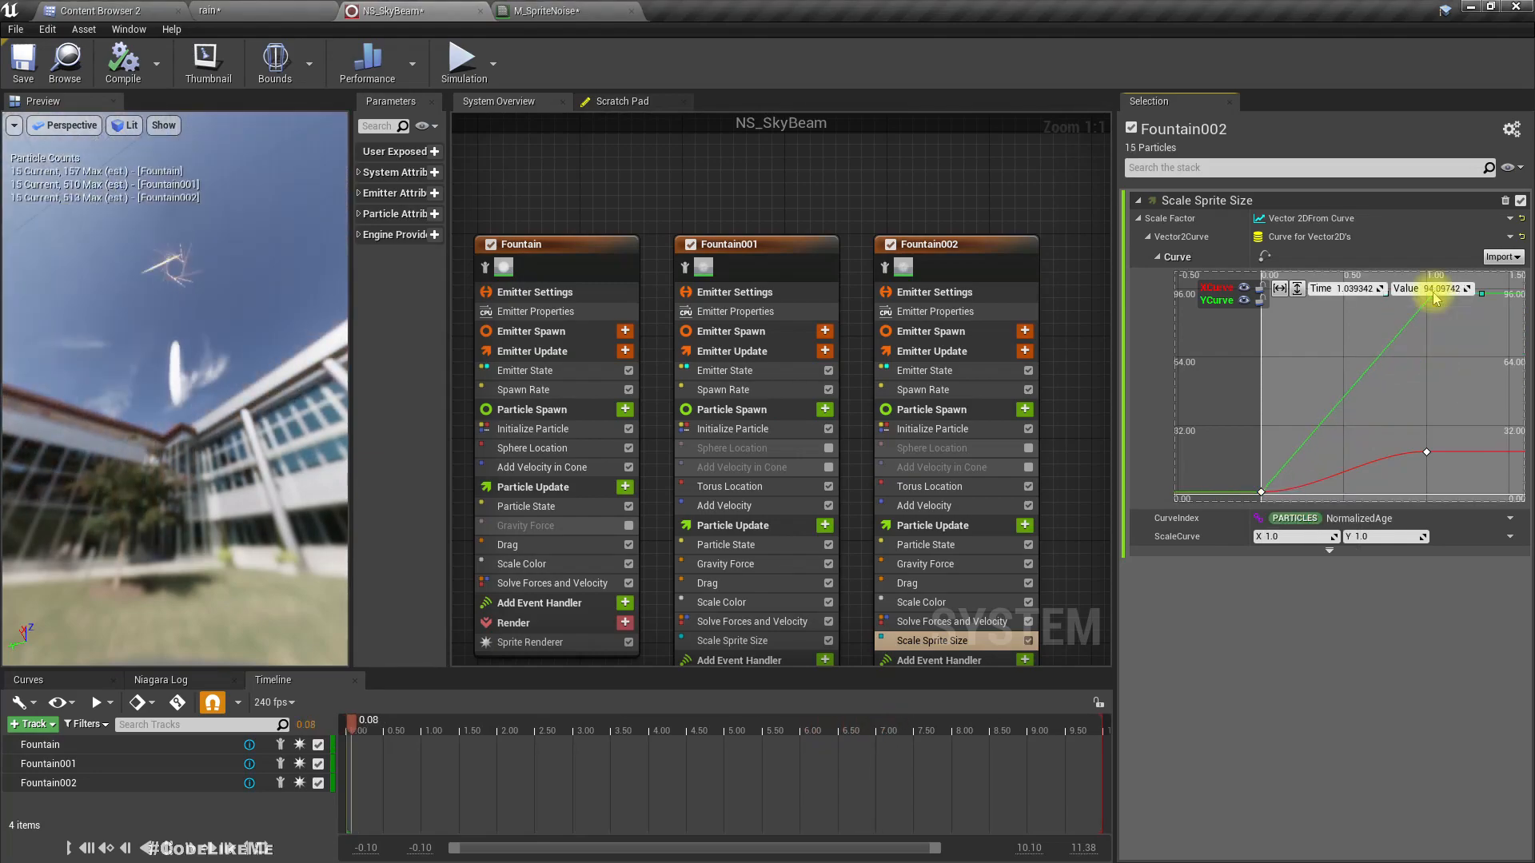
click(1432, 288)
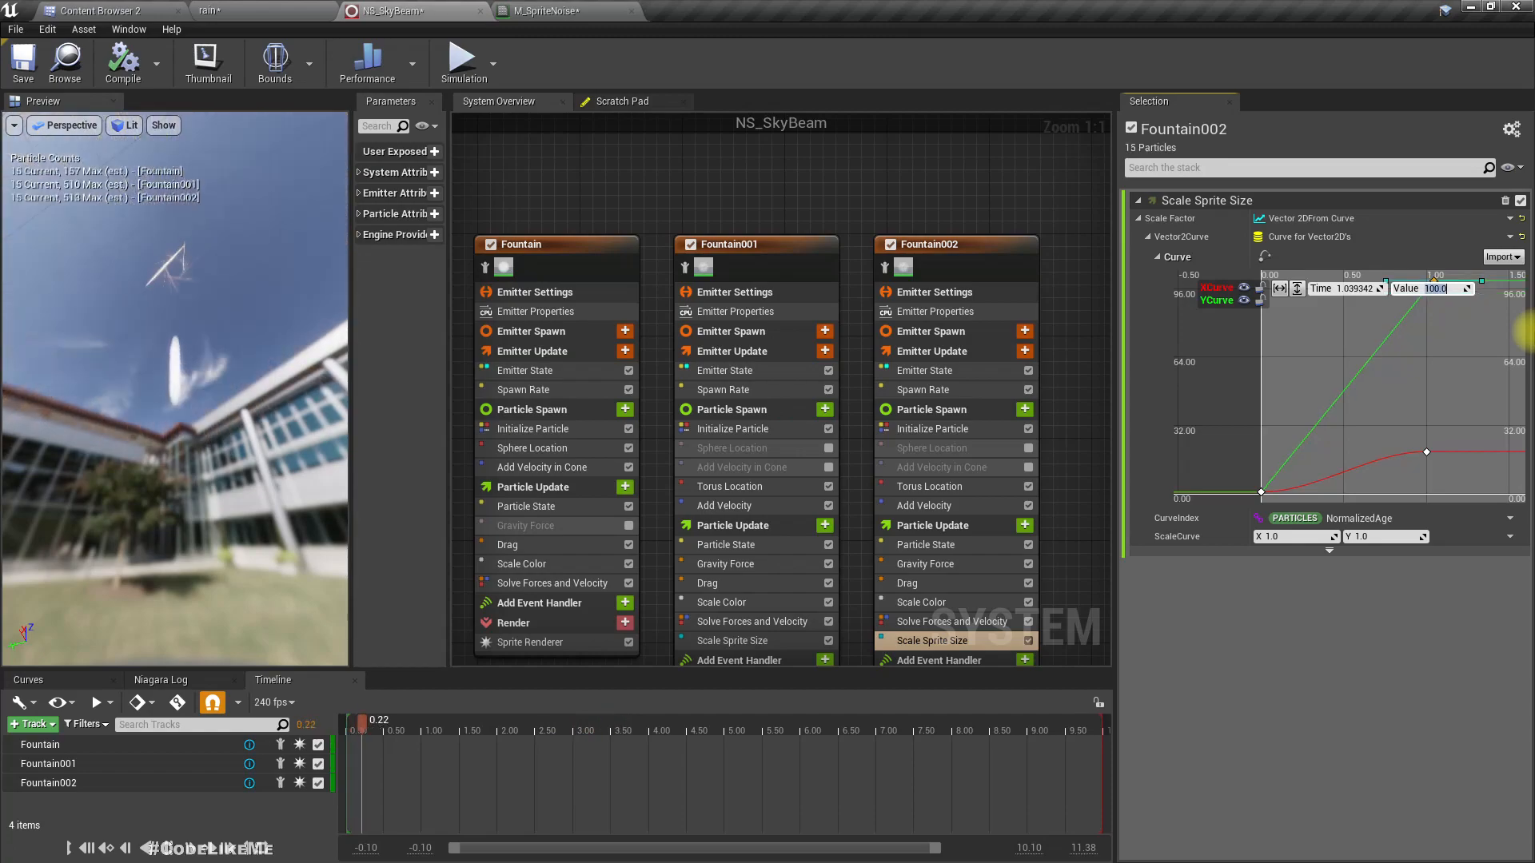
- Add a middle key to YCurve at about time 0.55 and value 53.5, with Auto interpolation and a steepened tangent
right_click(1353, 380)
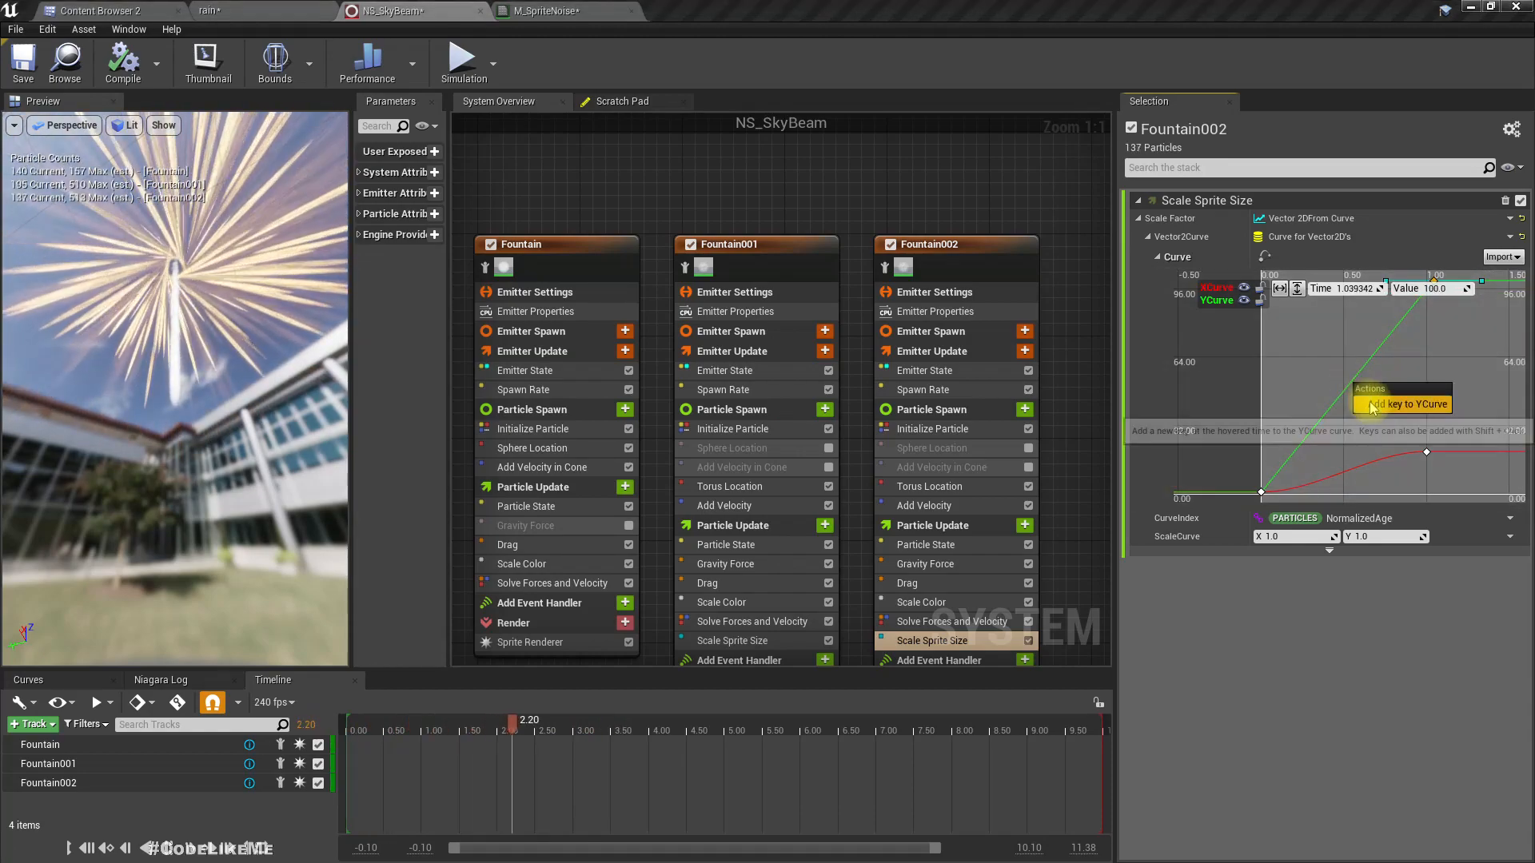
click(1371, 406)
right_click(1354, 381)
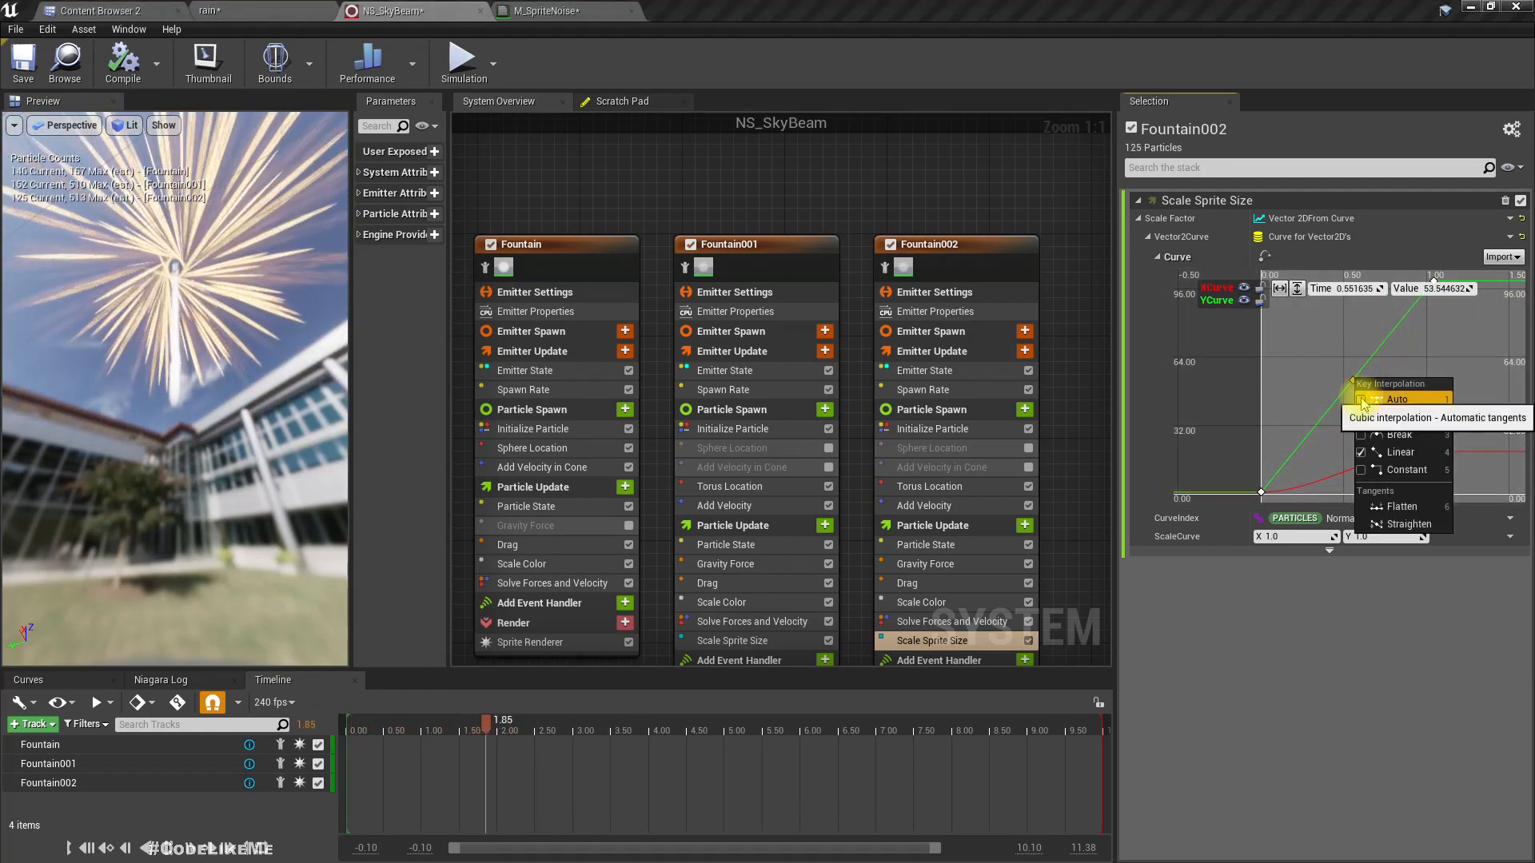
click(1387, 400)
click(1322, 368)
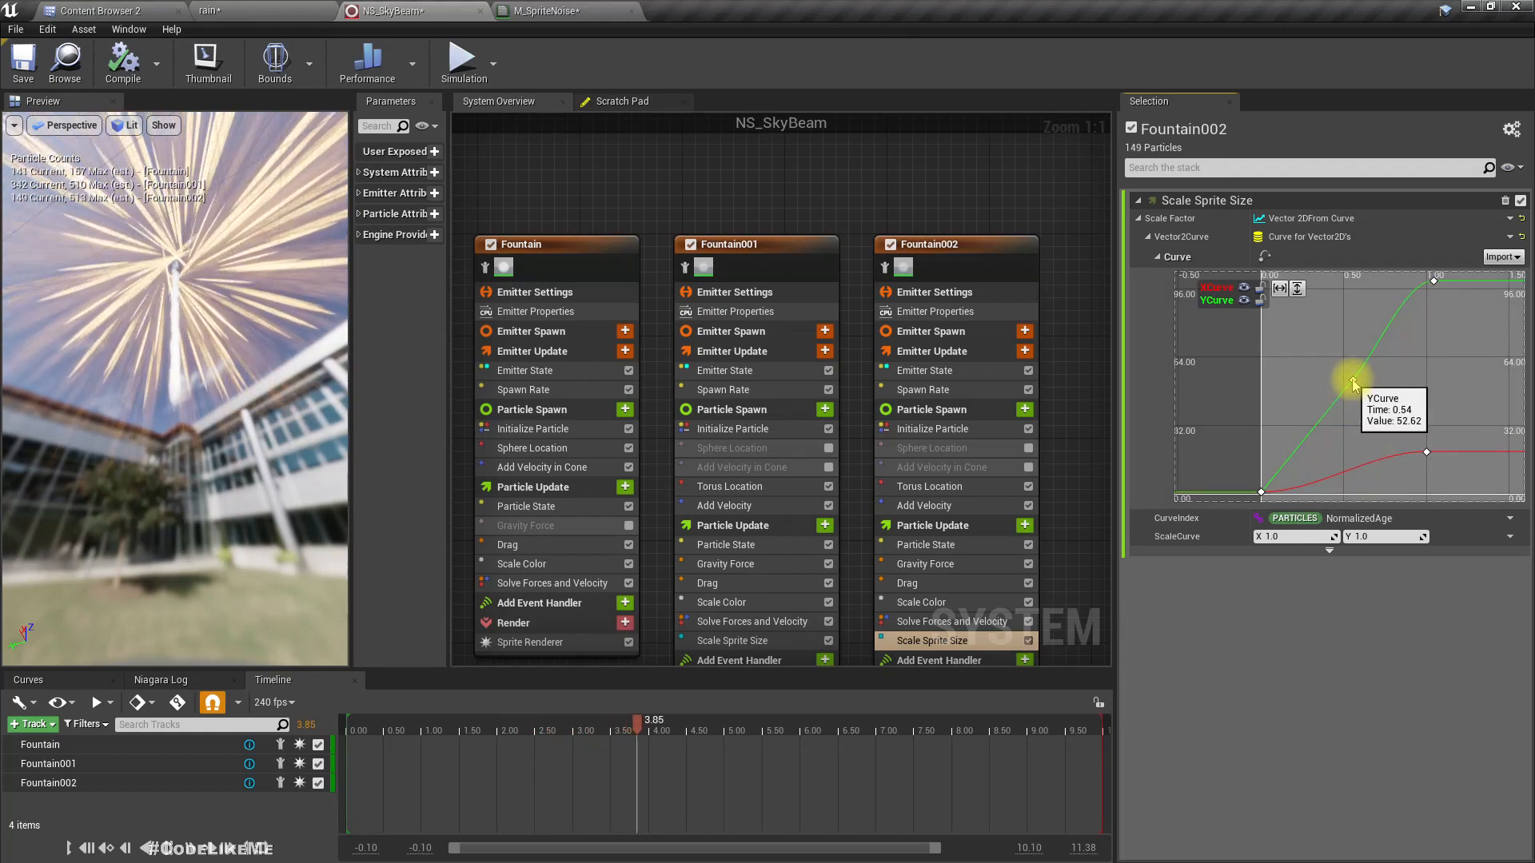
click(1353, 380)
drag(1334, 436, 1343, 442)
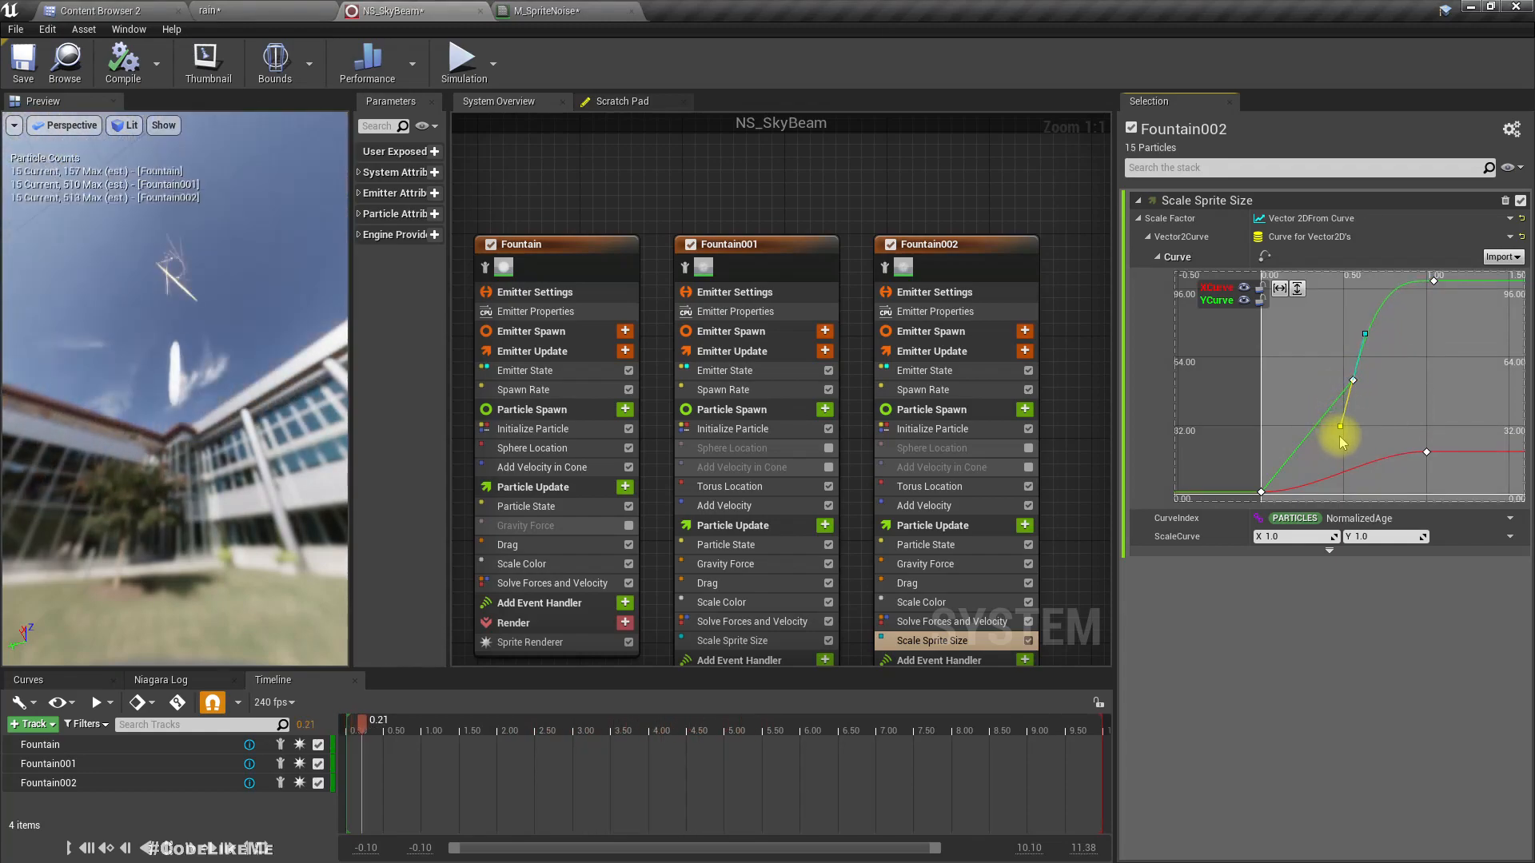
- Delete XCurve's start key at time 0 after setting its interpolation
right_click(1262, 492)
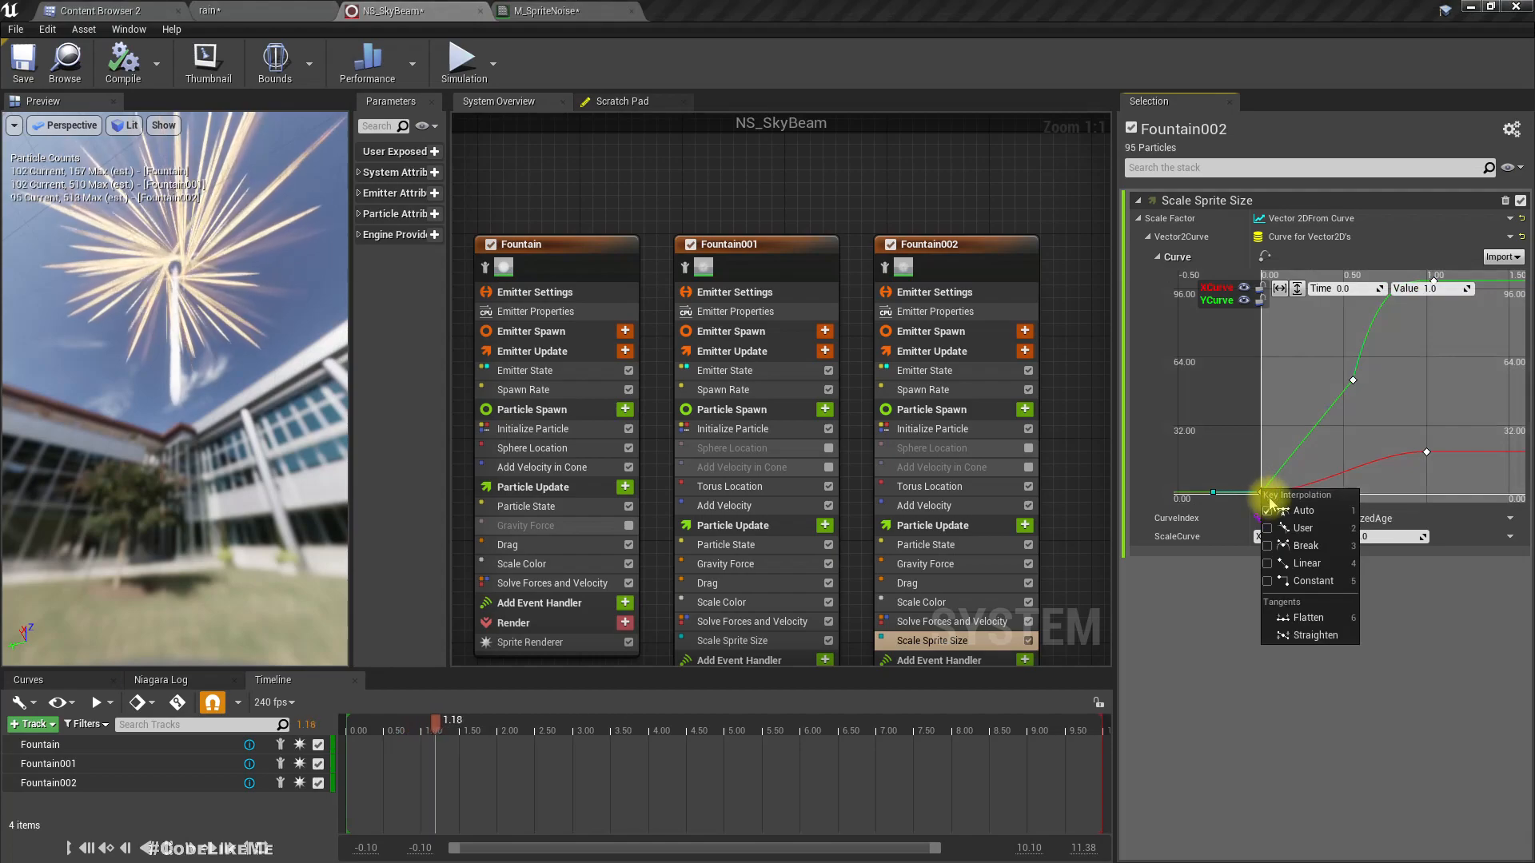
click(1280, 509)
click(1270, 454)
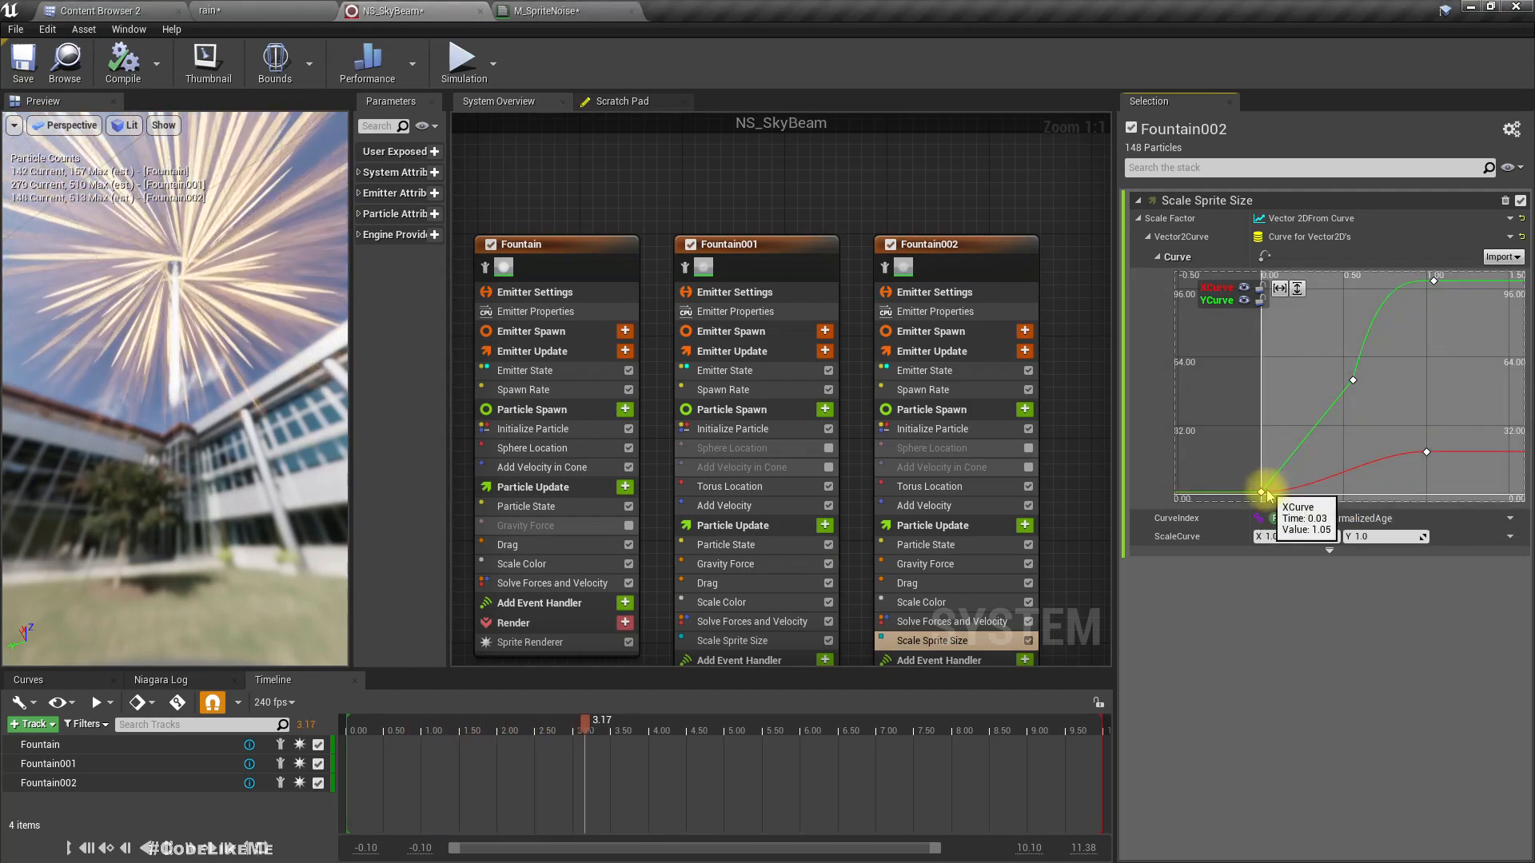
key(Delete)
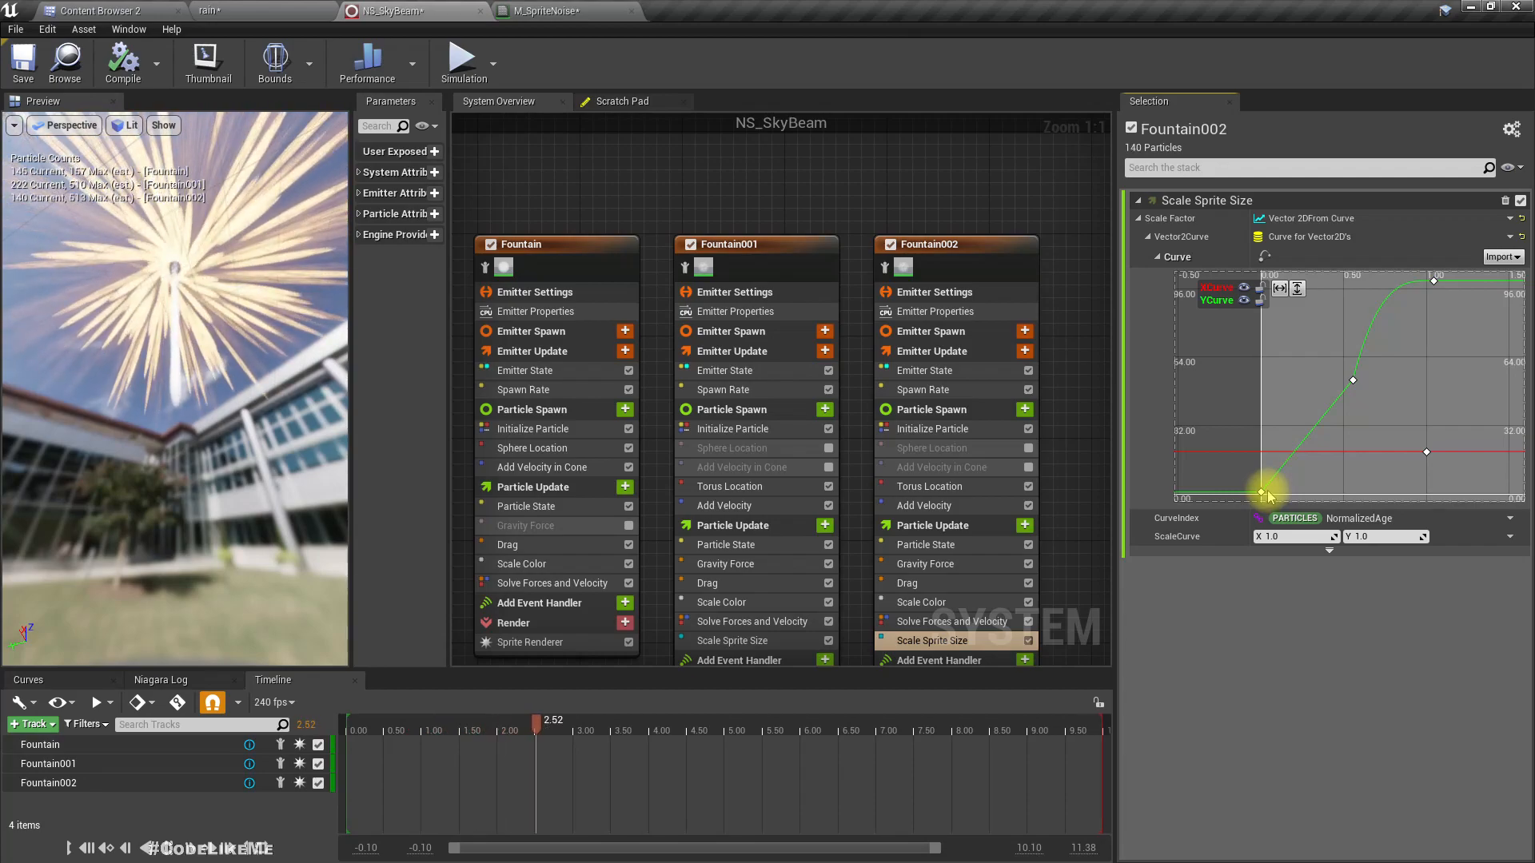
- Undo the deletion of XCurve's start key and, with XCurve hidden, set YCurve's start key to Auto interpolation
key(ctrl+z)
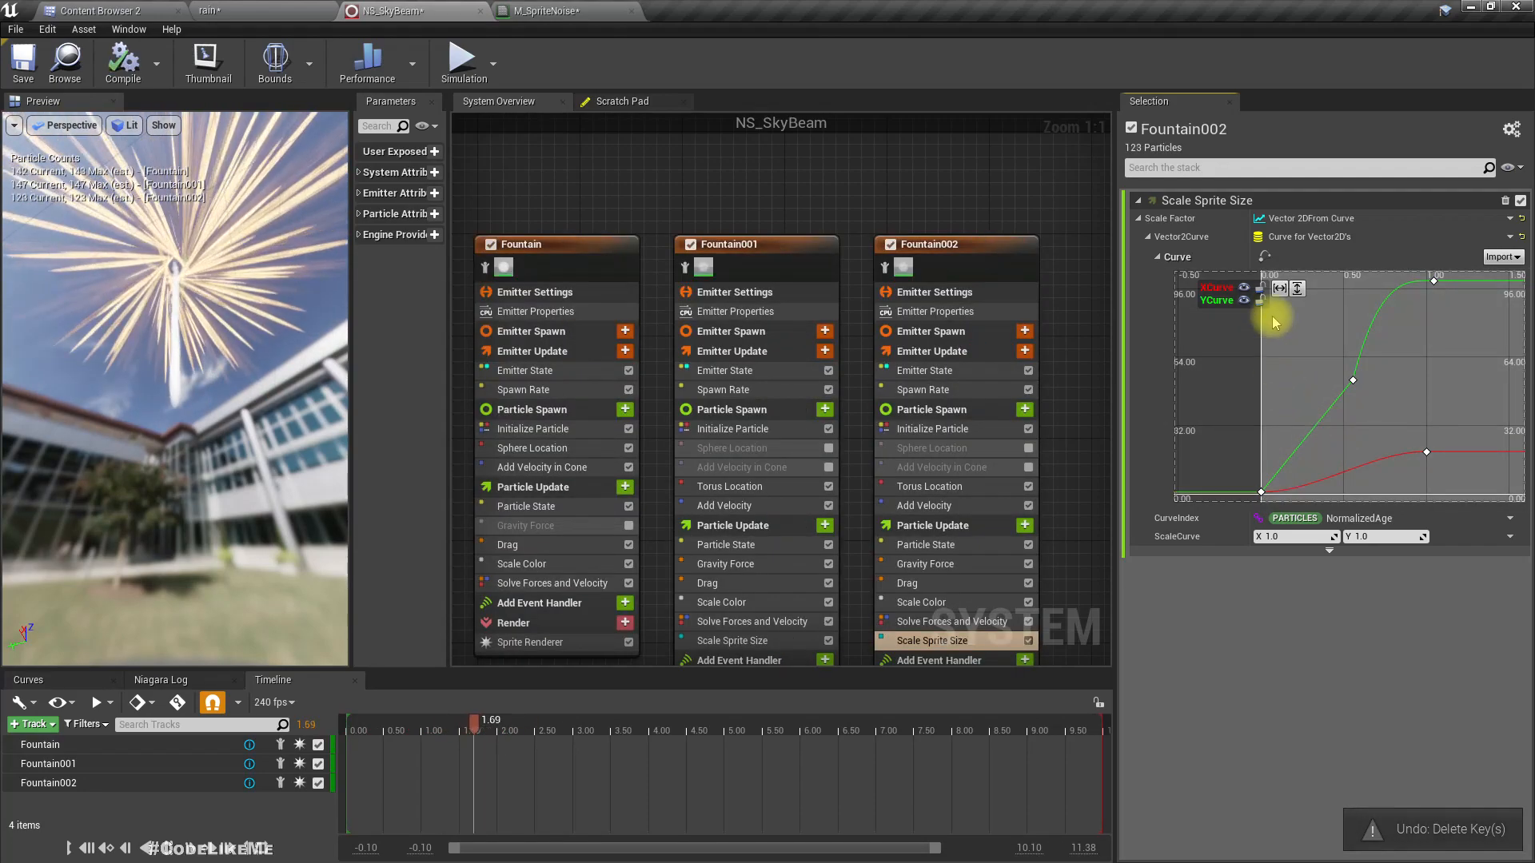
click(1244, 287)
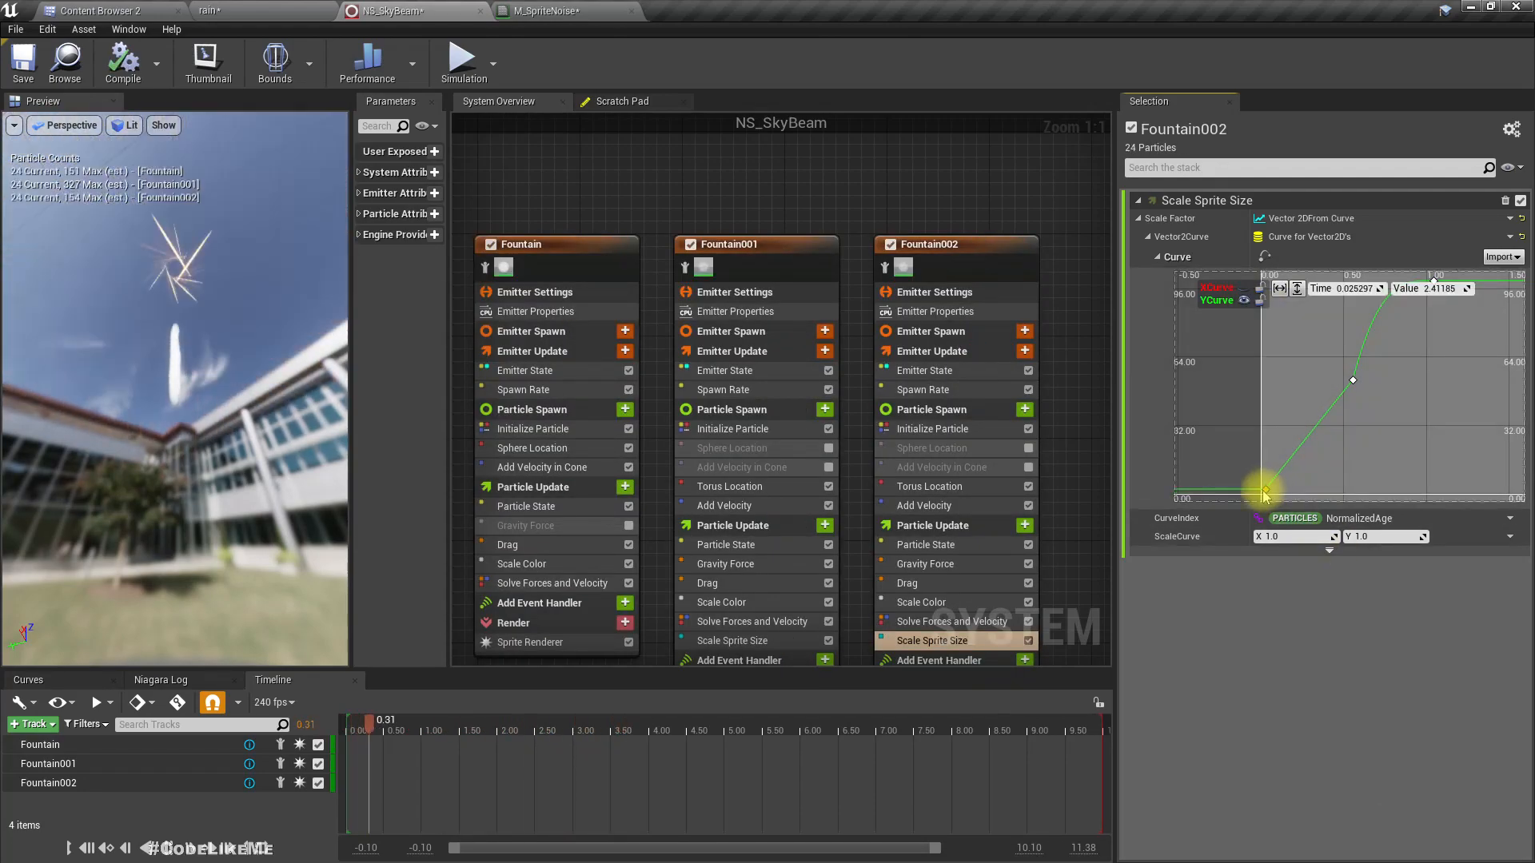
right_click(1261, 491)
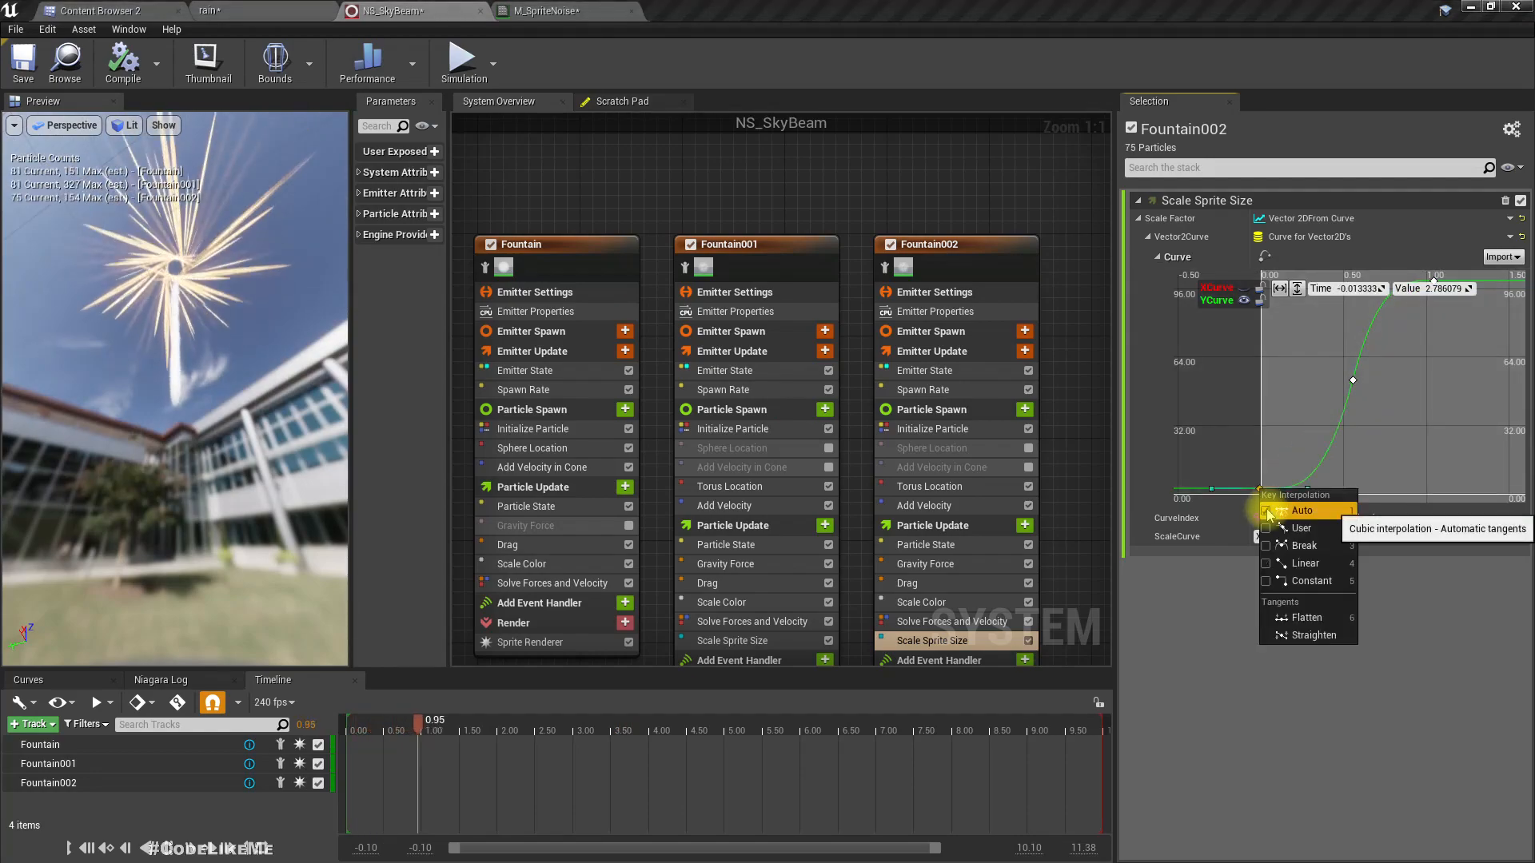
click(1353, 382)
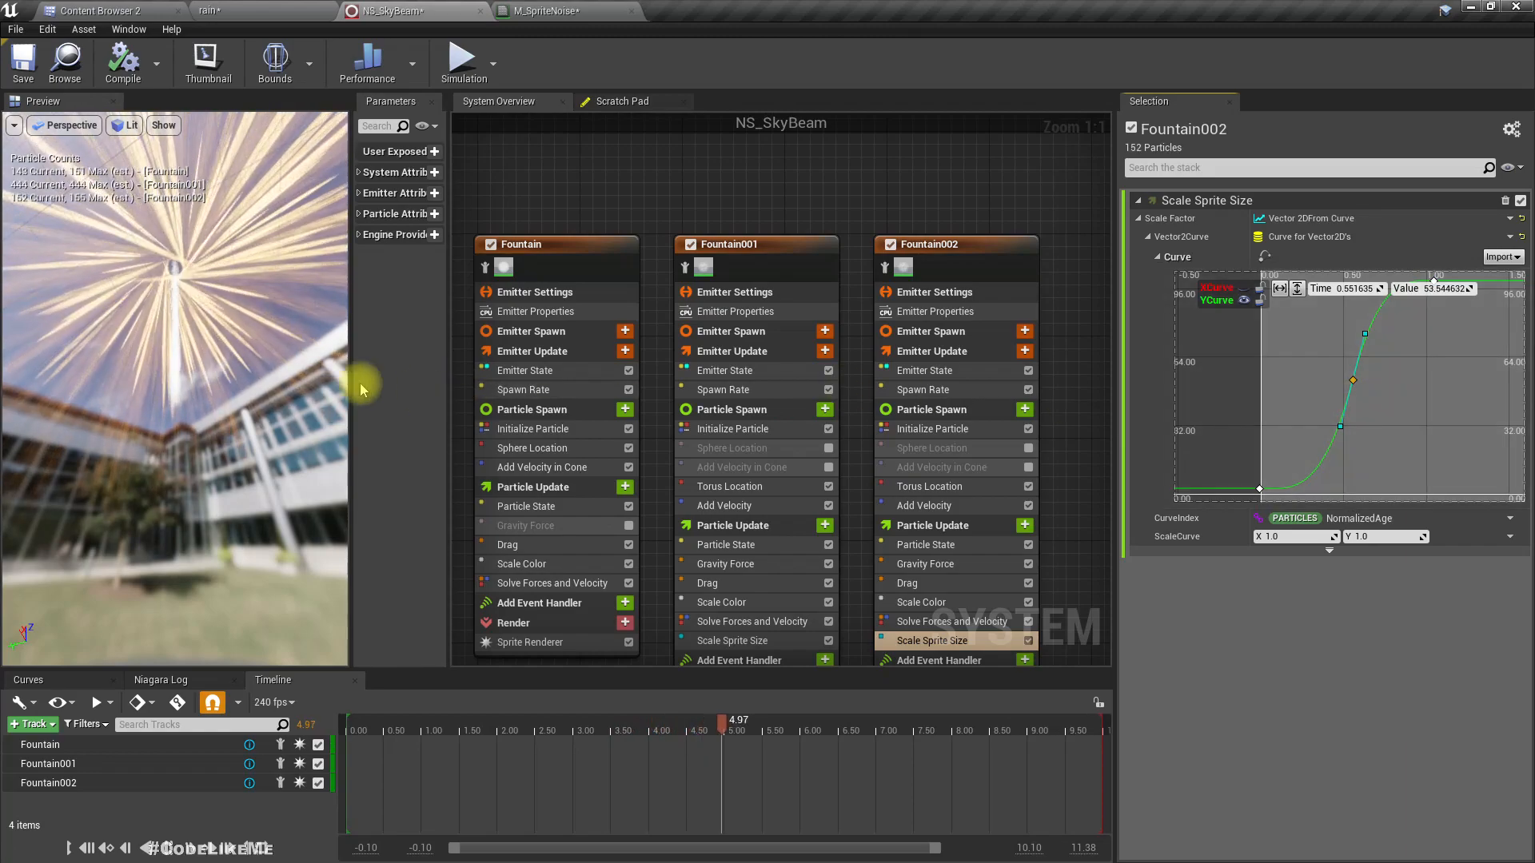
drag(197, 245, 232, 227)
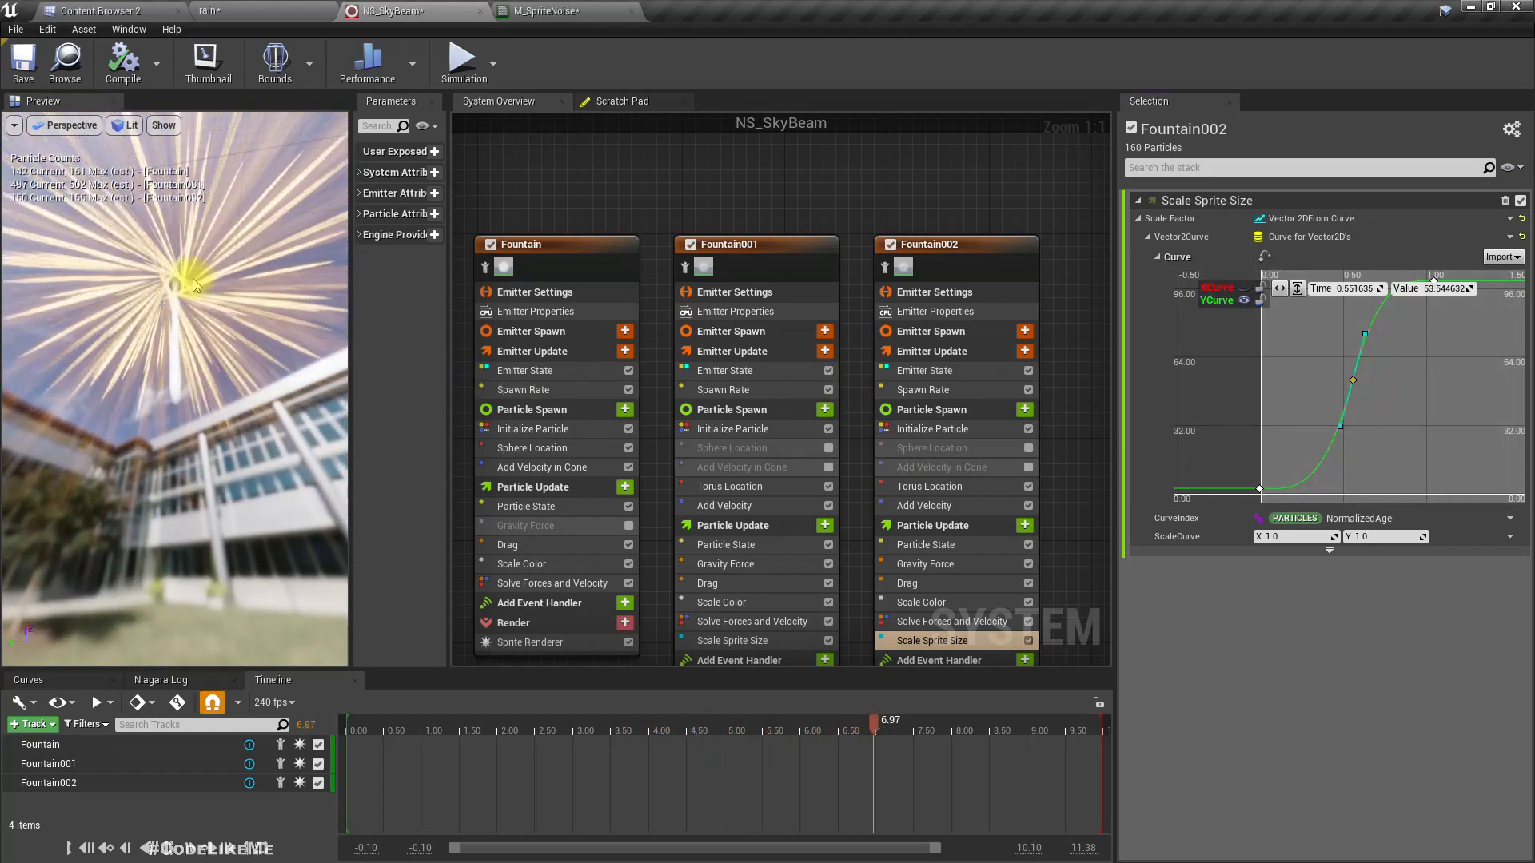
- Increase the Spawn Rate of the Fountain001 emitter and check the burst in the rain level
click(940, 388)
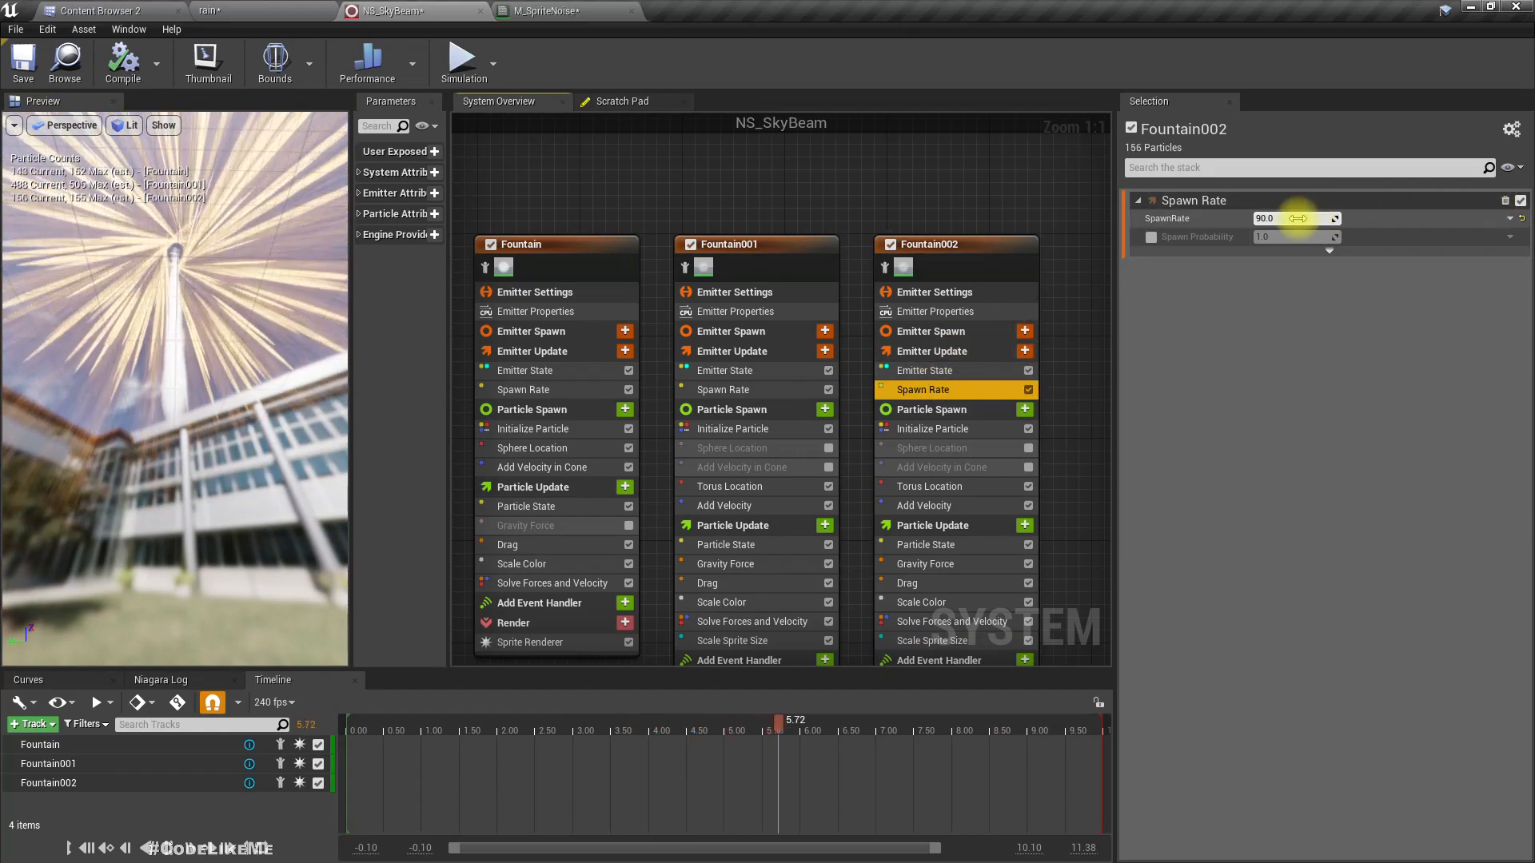
click(764, 392)
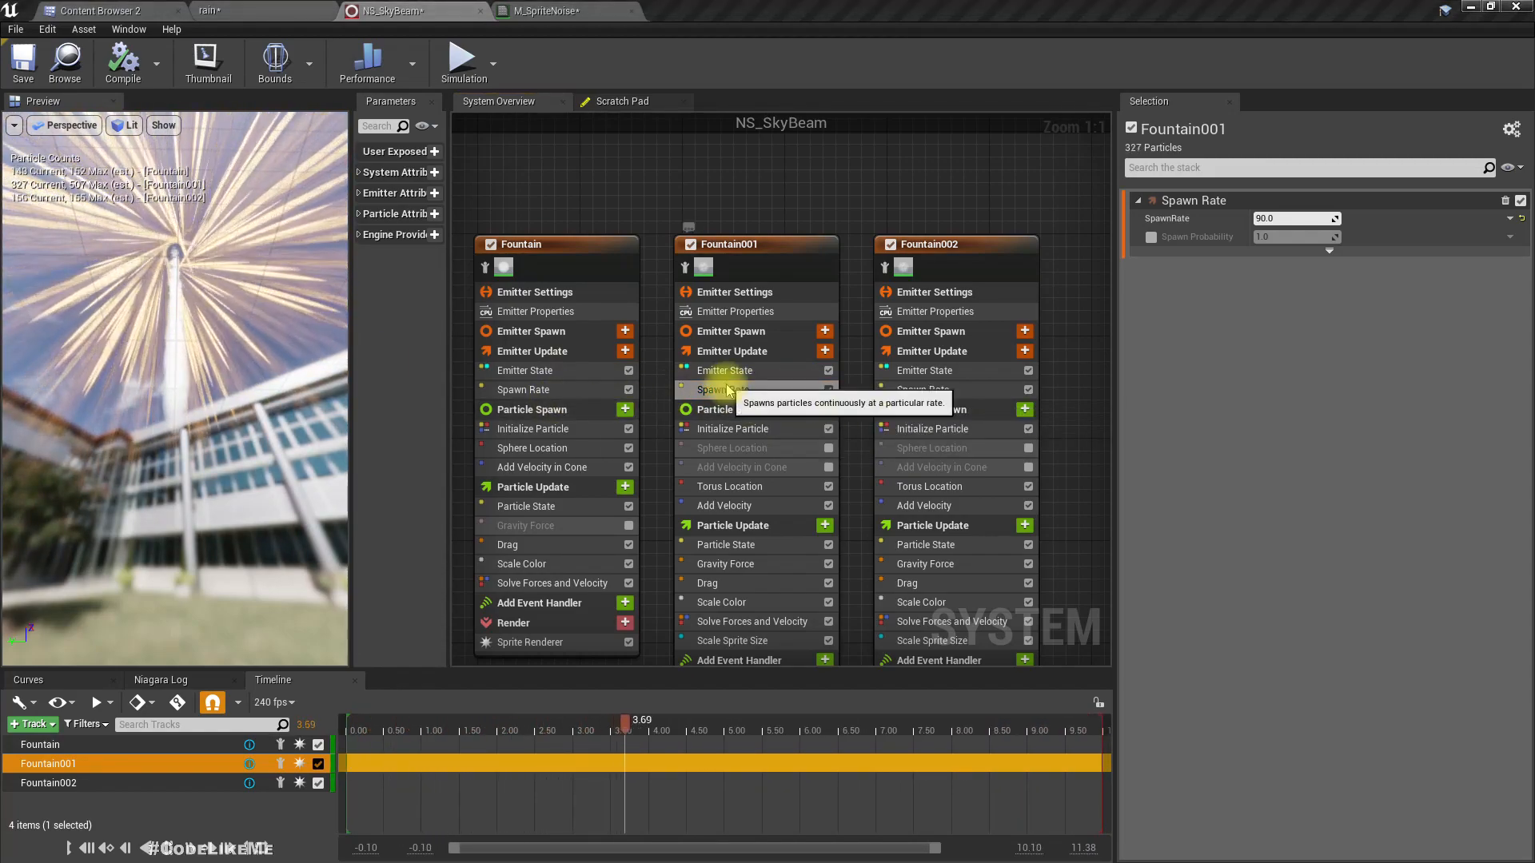
click(1297, 217)
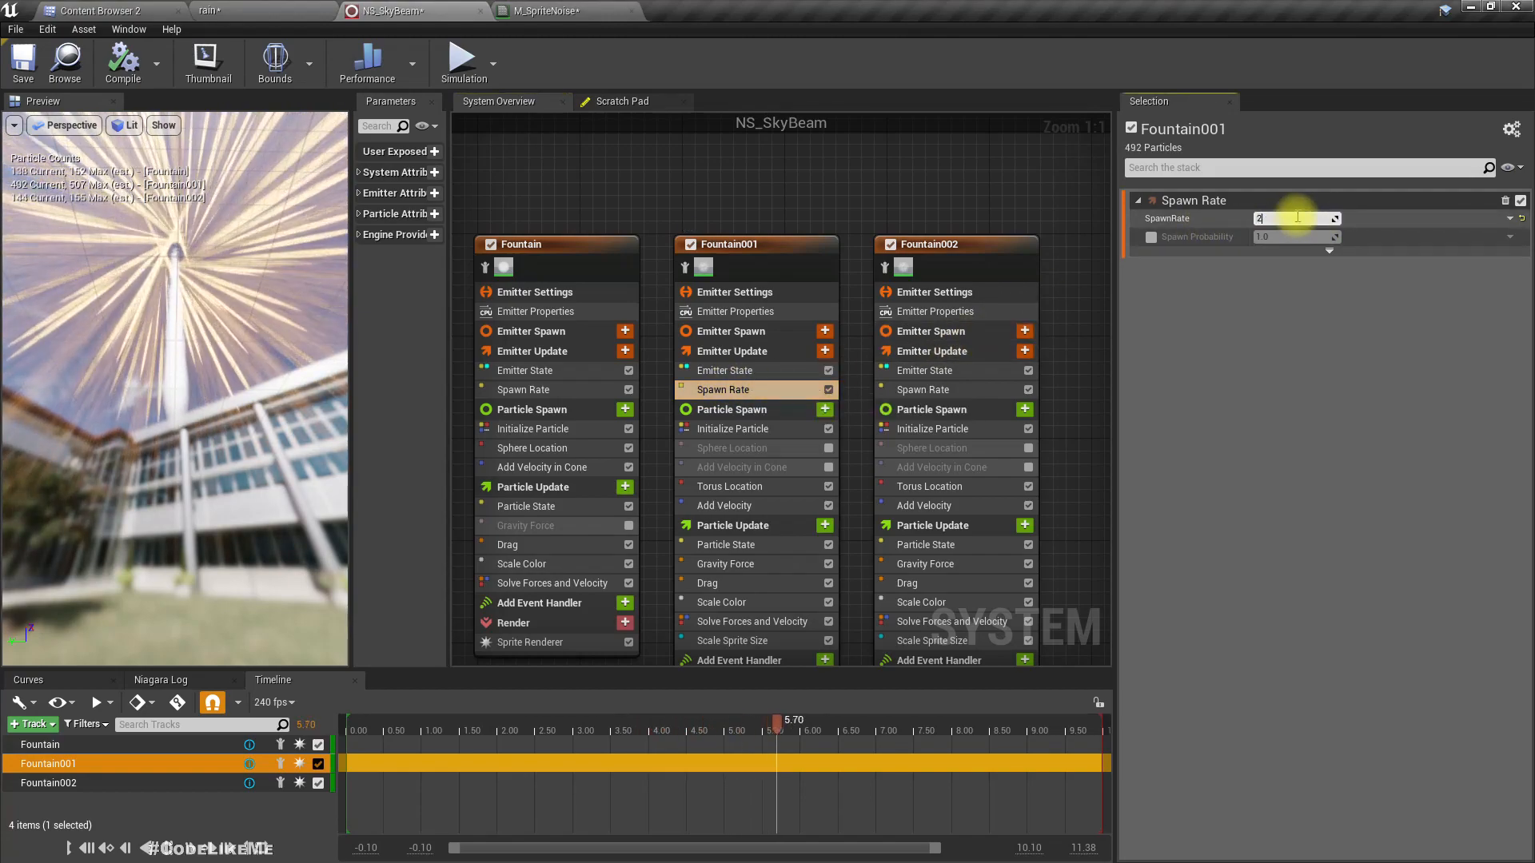
key(Return)
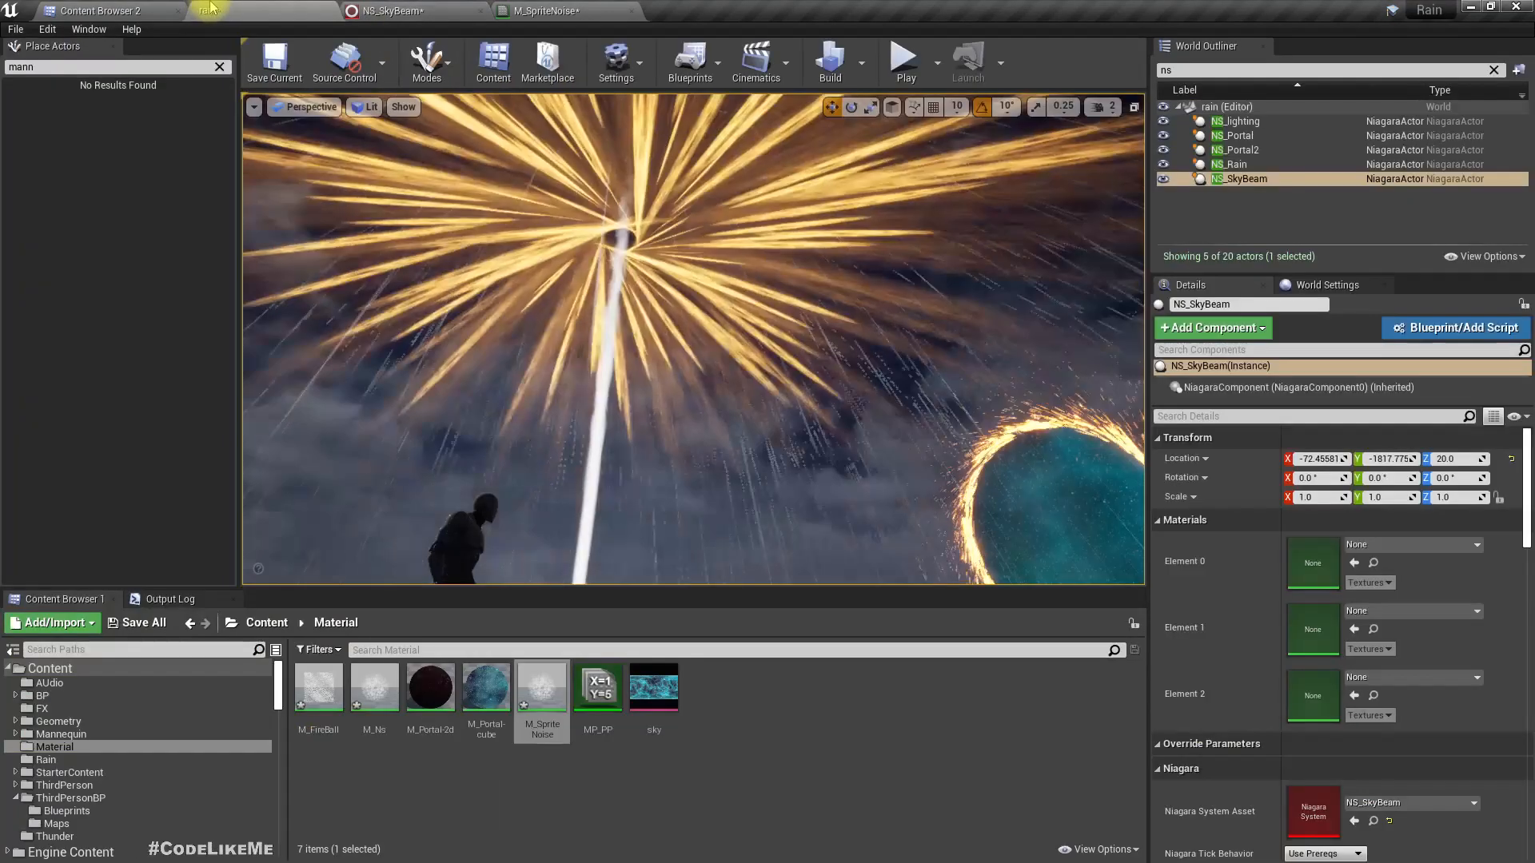
click(208, 9)
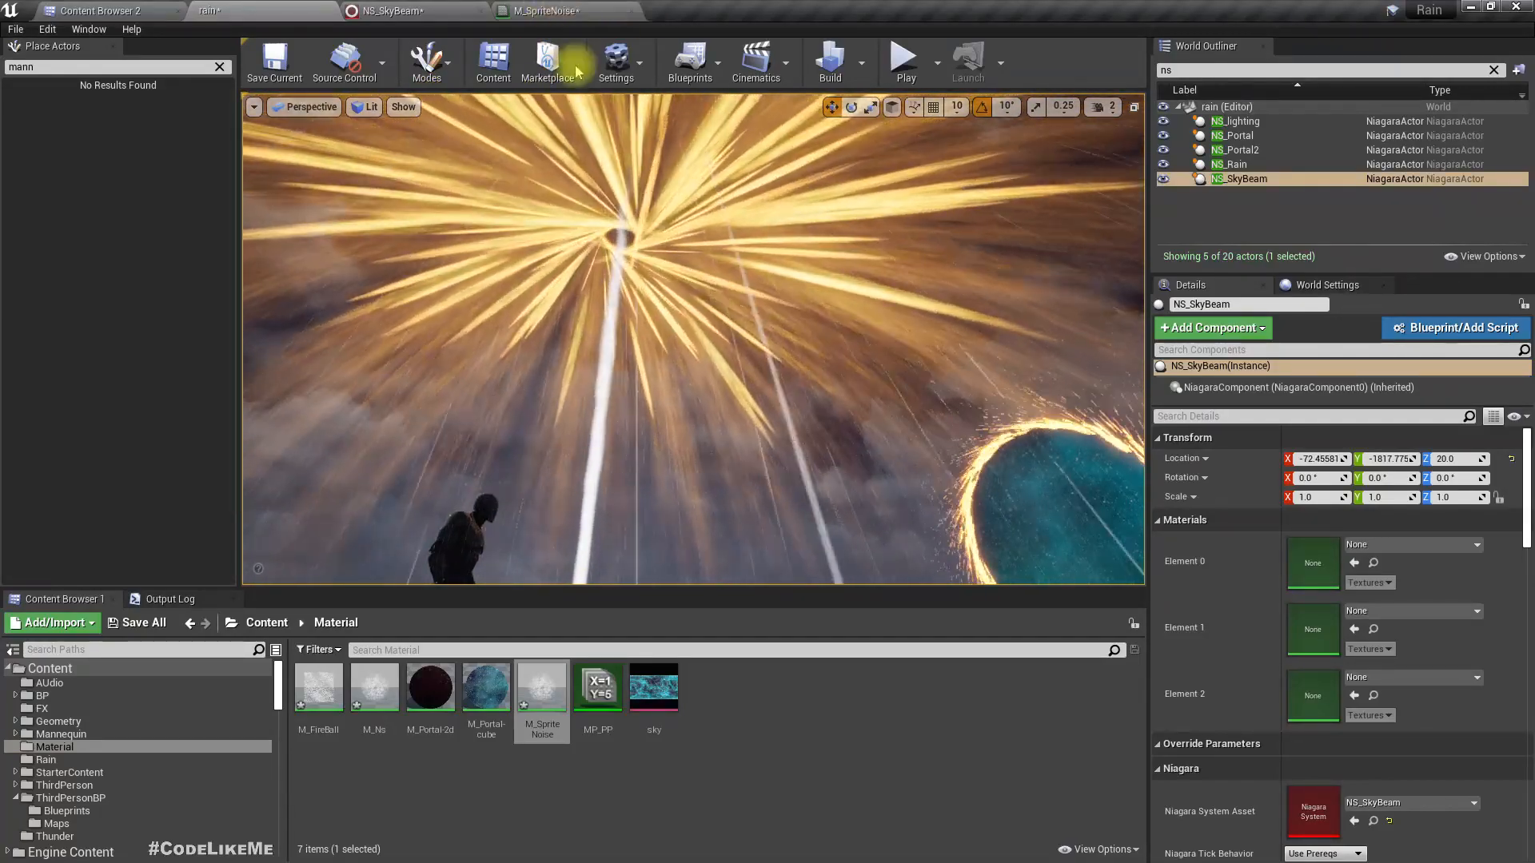
click(550, 11)
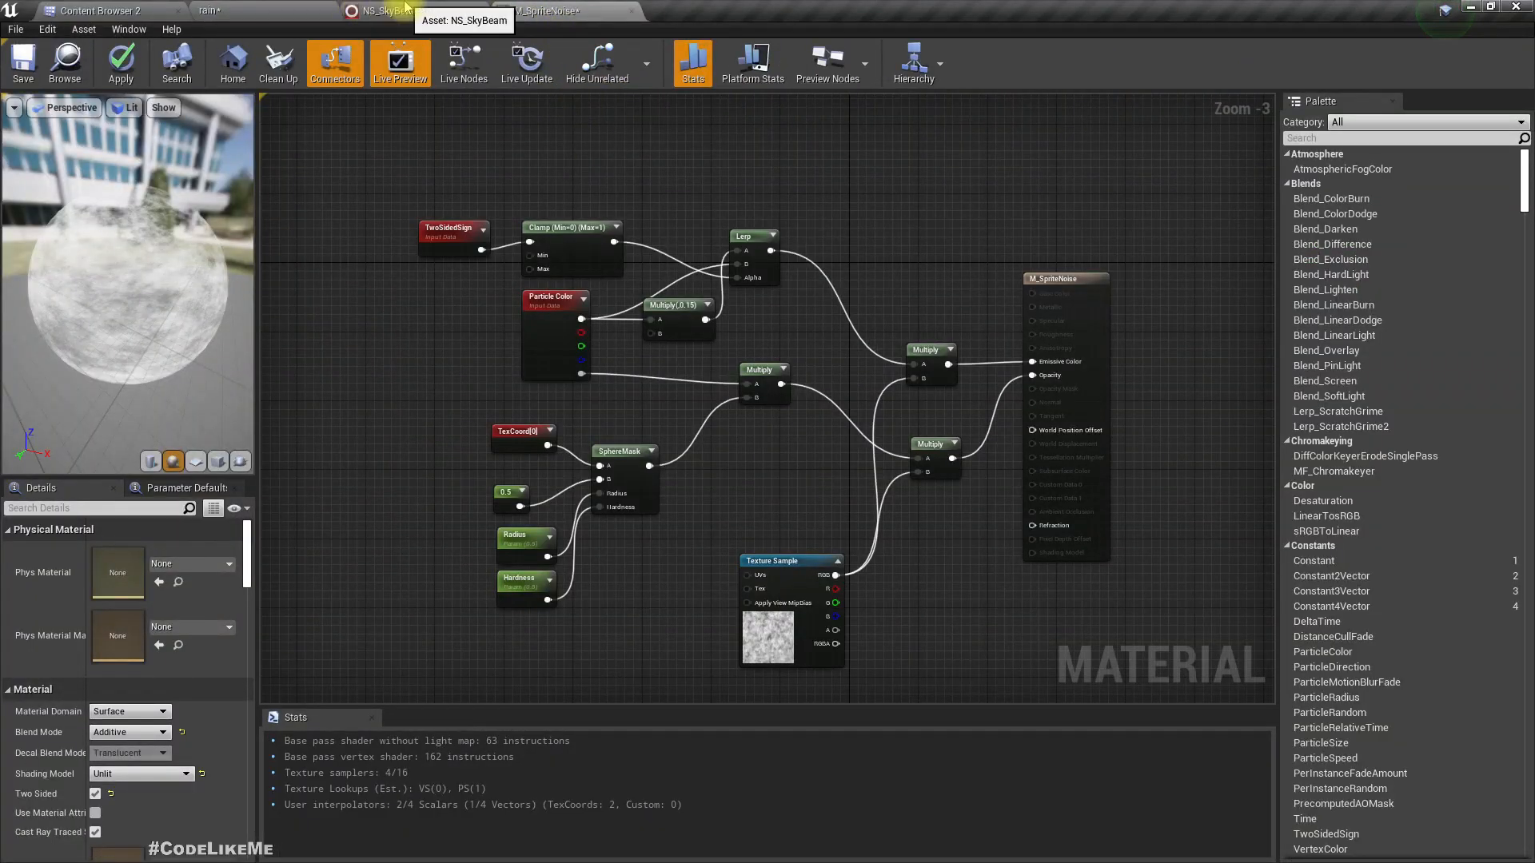
- Set the Spawn Rate of NS_SkyBeam's Fountain002 emitter to 500
click(405, 9)
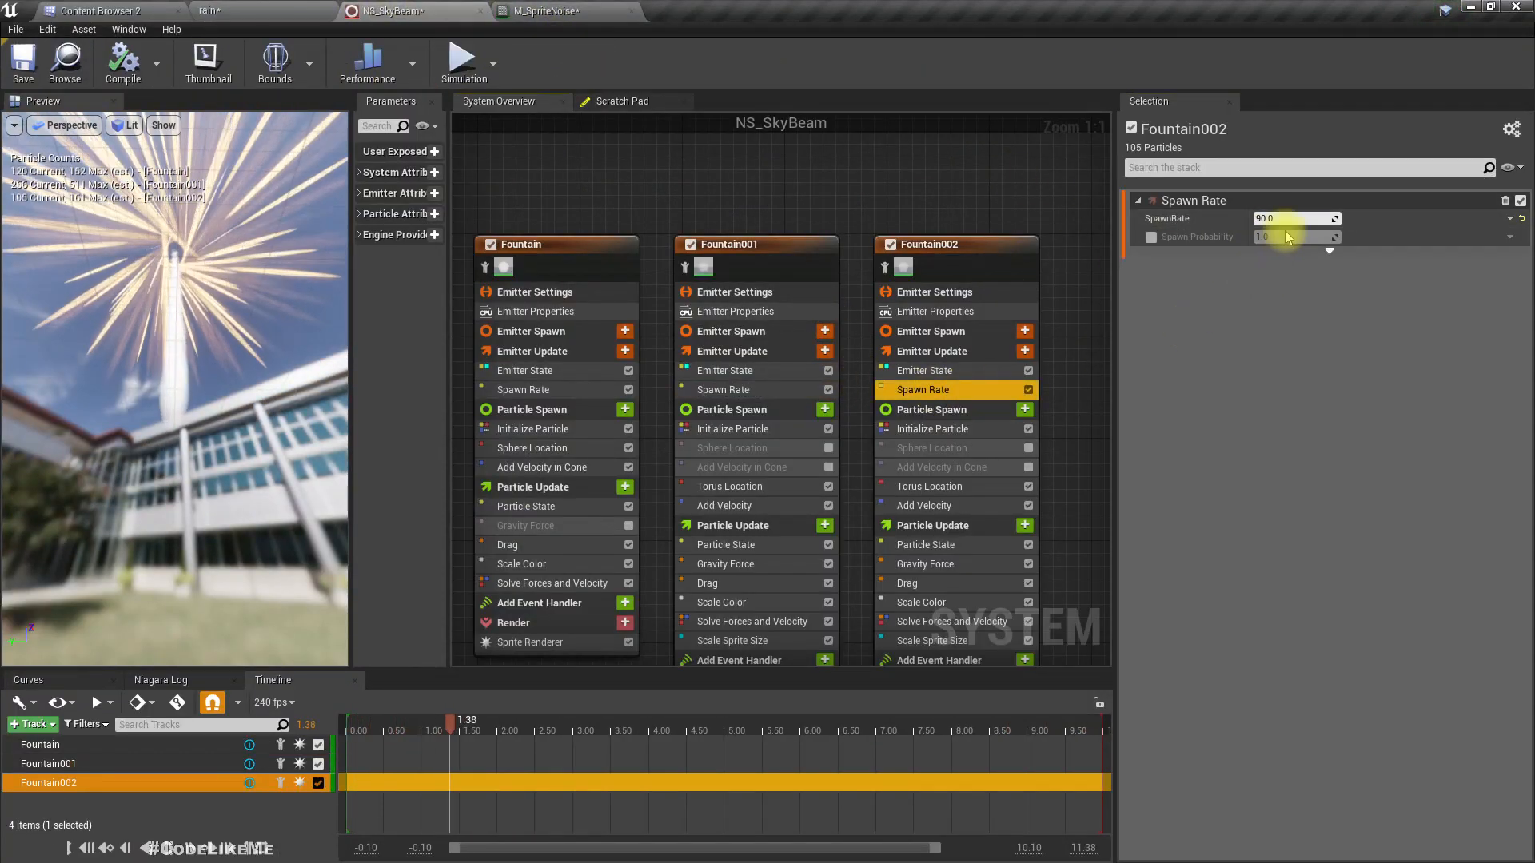
click(1272, 218)
text(500)
key(Return)
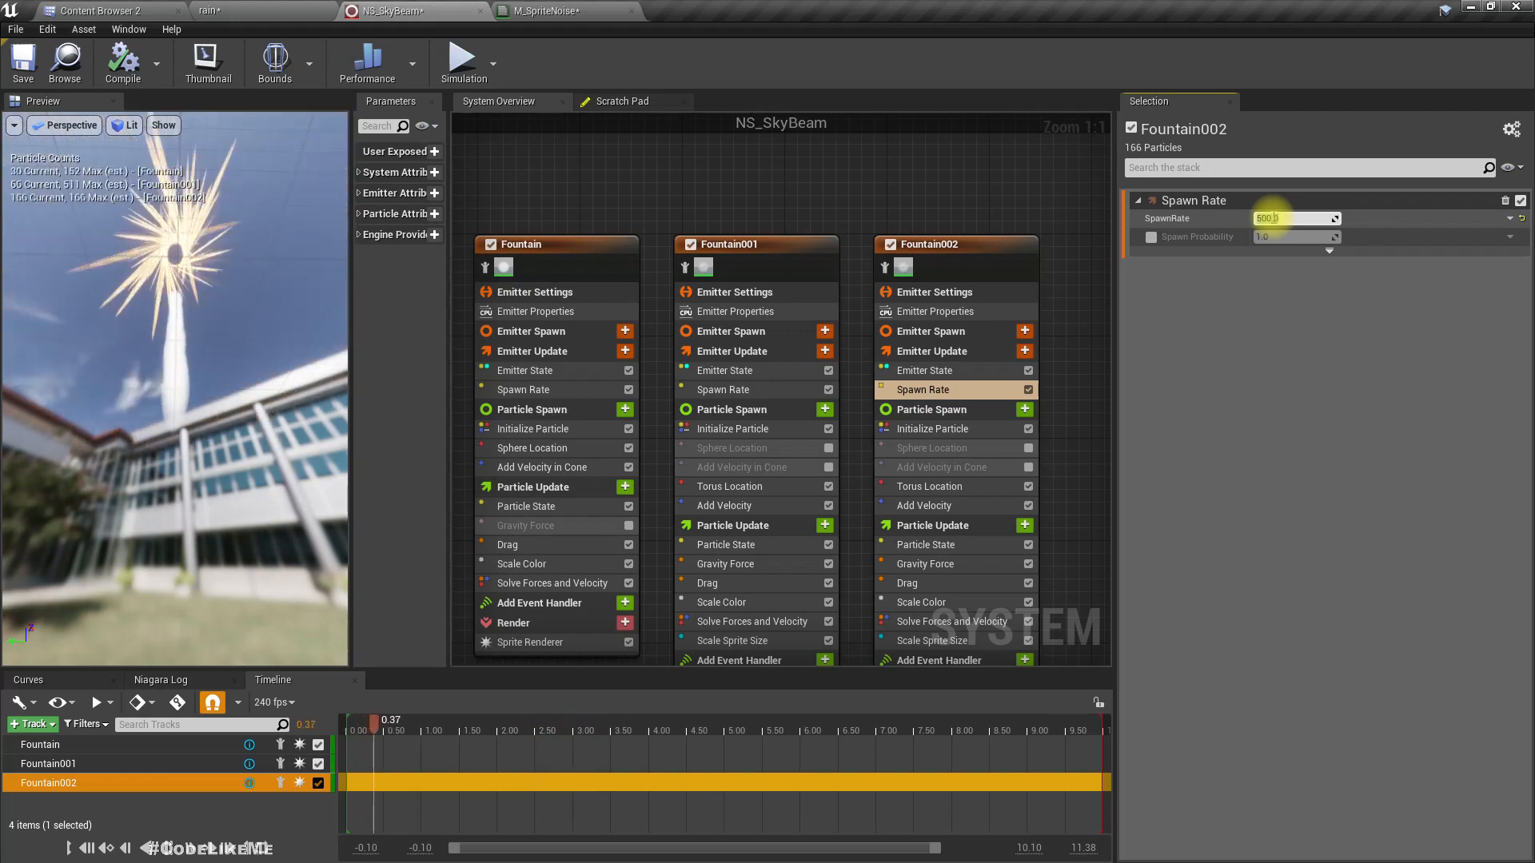
- Inspect the density of the sky beam's burst around the beam in the rain level
click(138, 10)
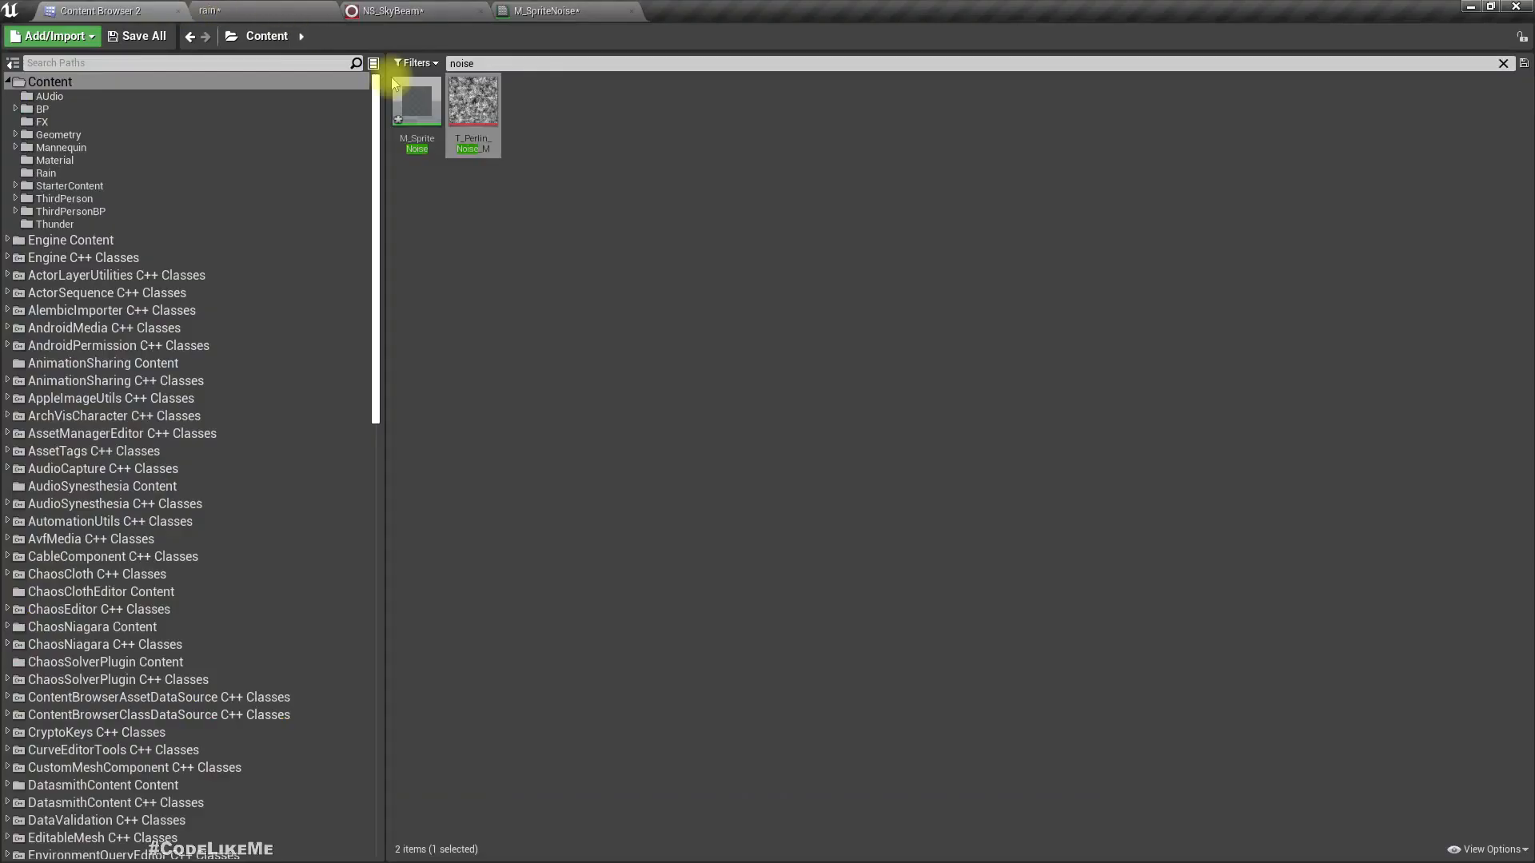
click(208, 10)
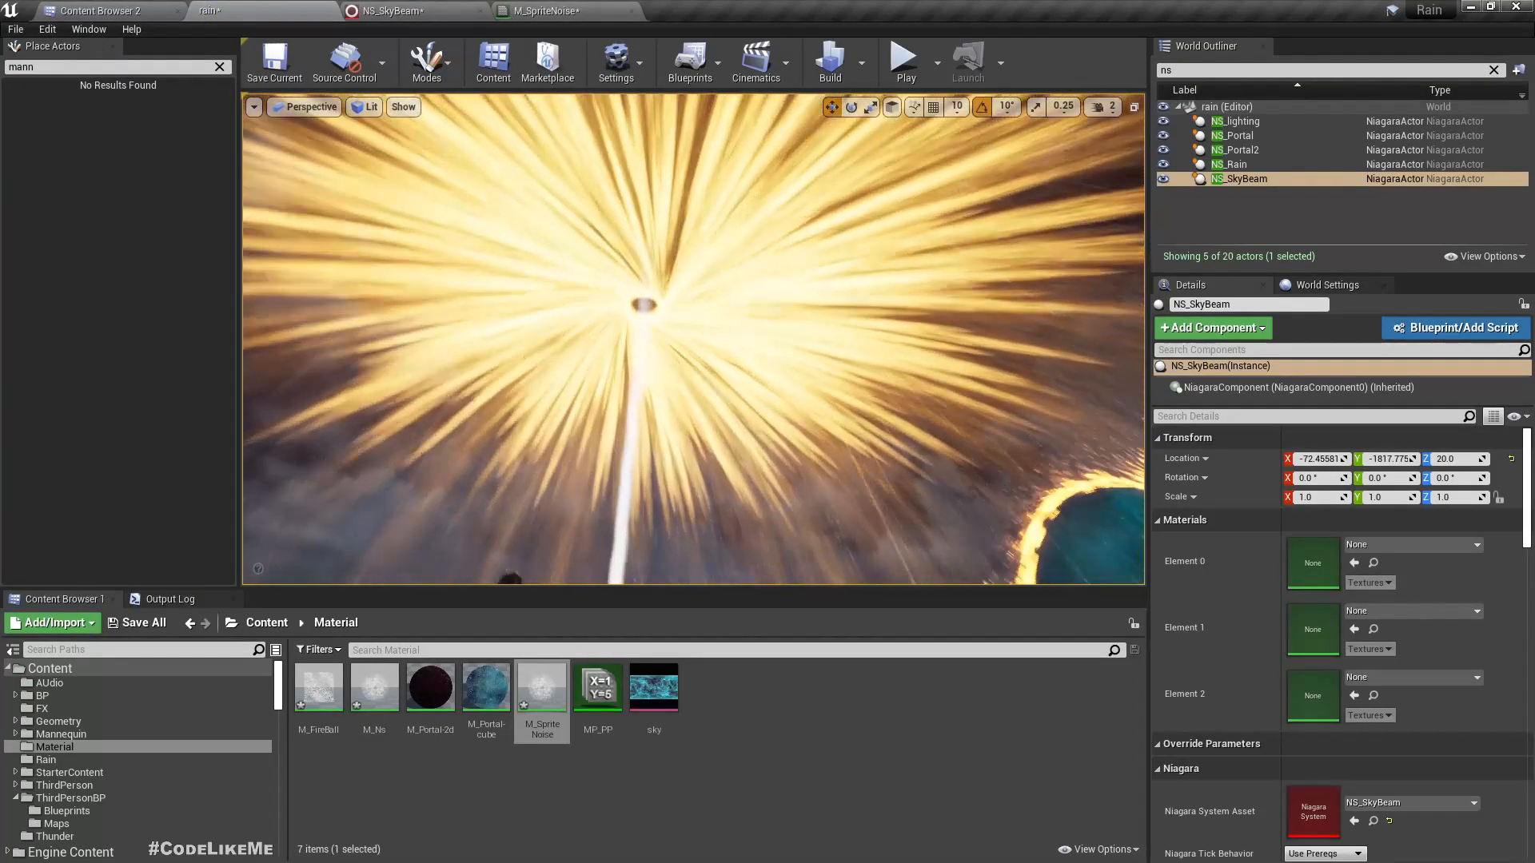
right_drag(694, 339, 660, 331)
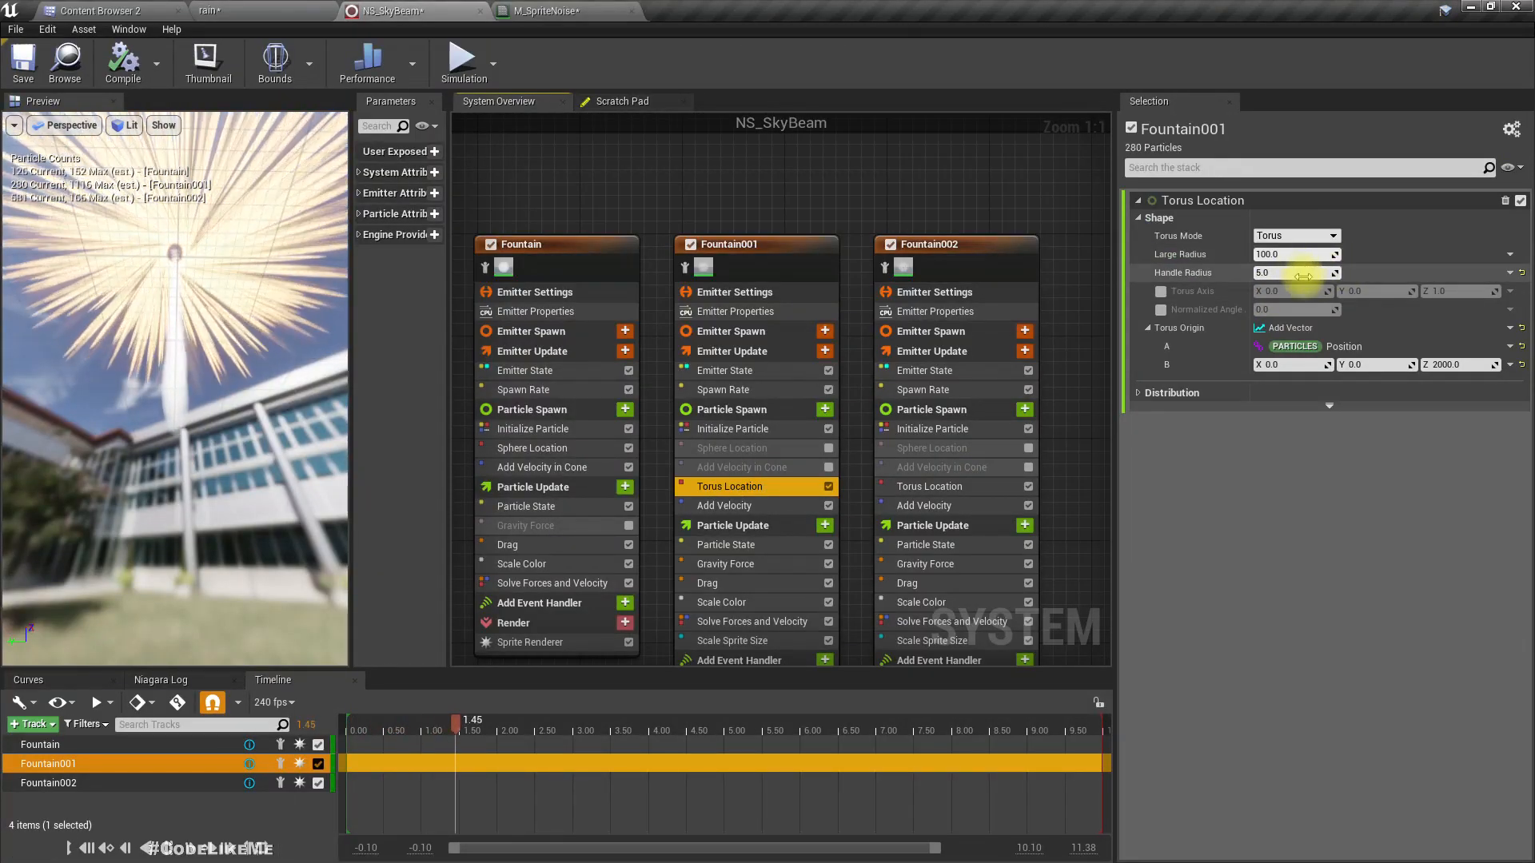
- Set the Torus Location Handle Radius of NS_SkyBeam's Fountain001 emitter to 1
click(1301, 273)
text(1)
key(Return)
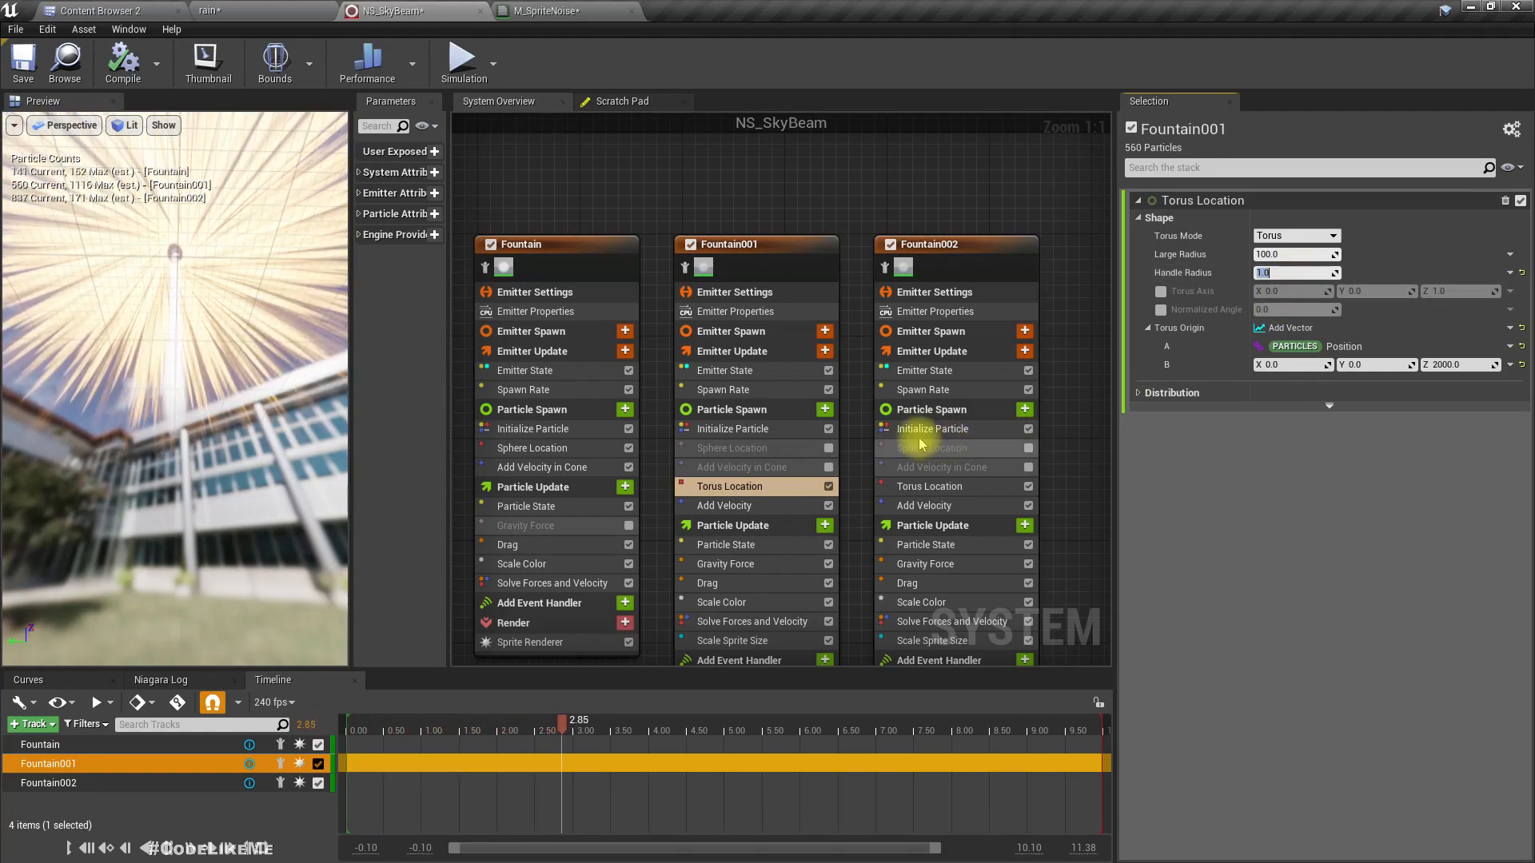
- Set the Torus Location Handle Radius of Fountain002 to 20 and check the effect in the rain level
click(925, 390)
click(927, 486)
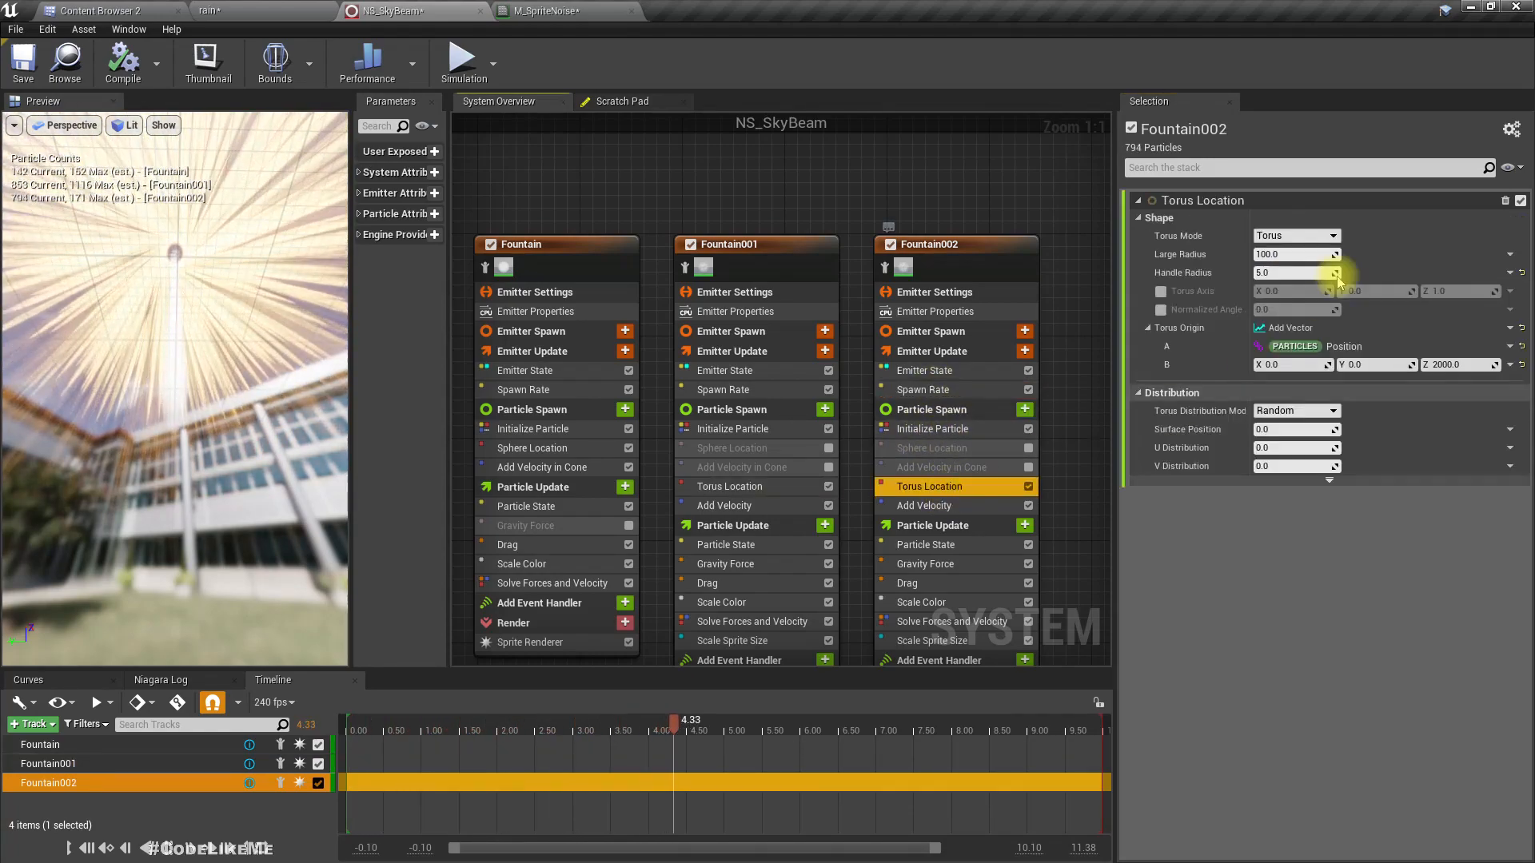
click(1282, 272)
text(20)
key(Return)
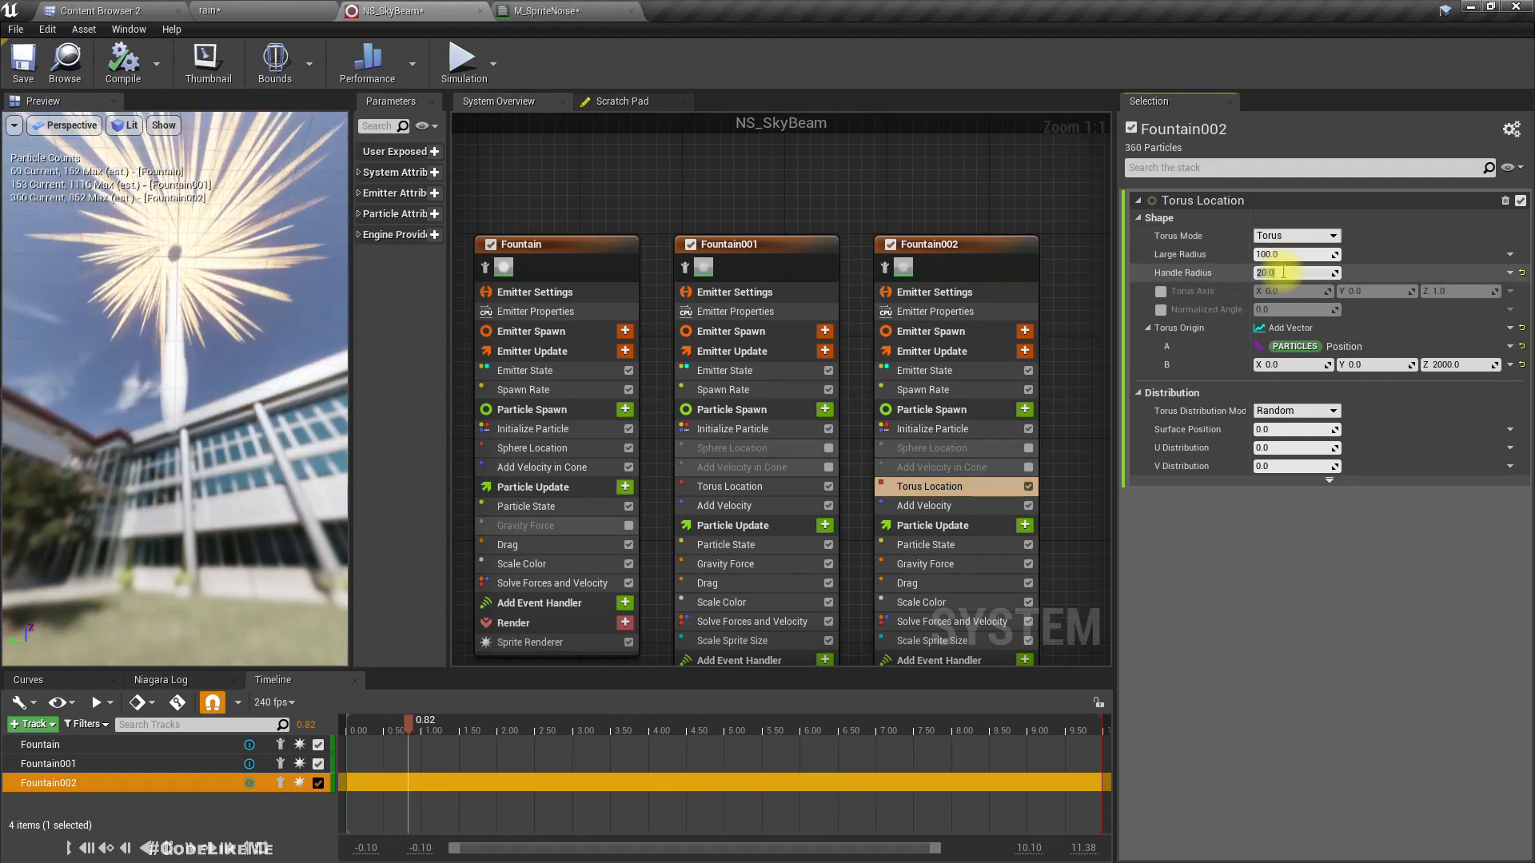
drag(181, 266, 182, 313)
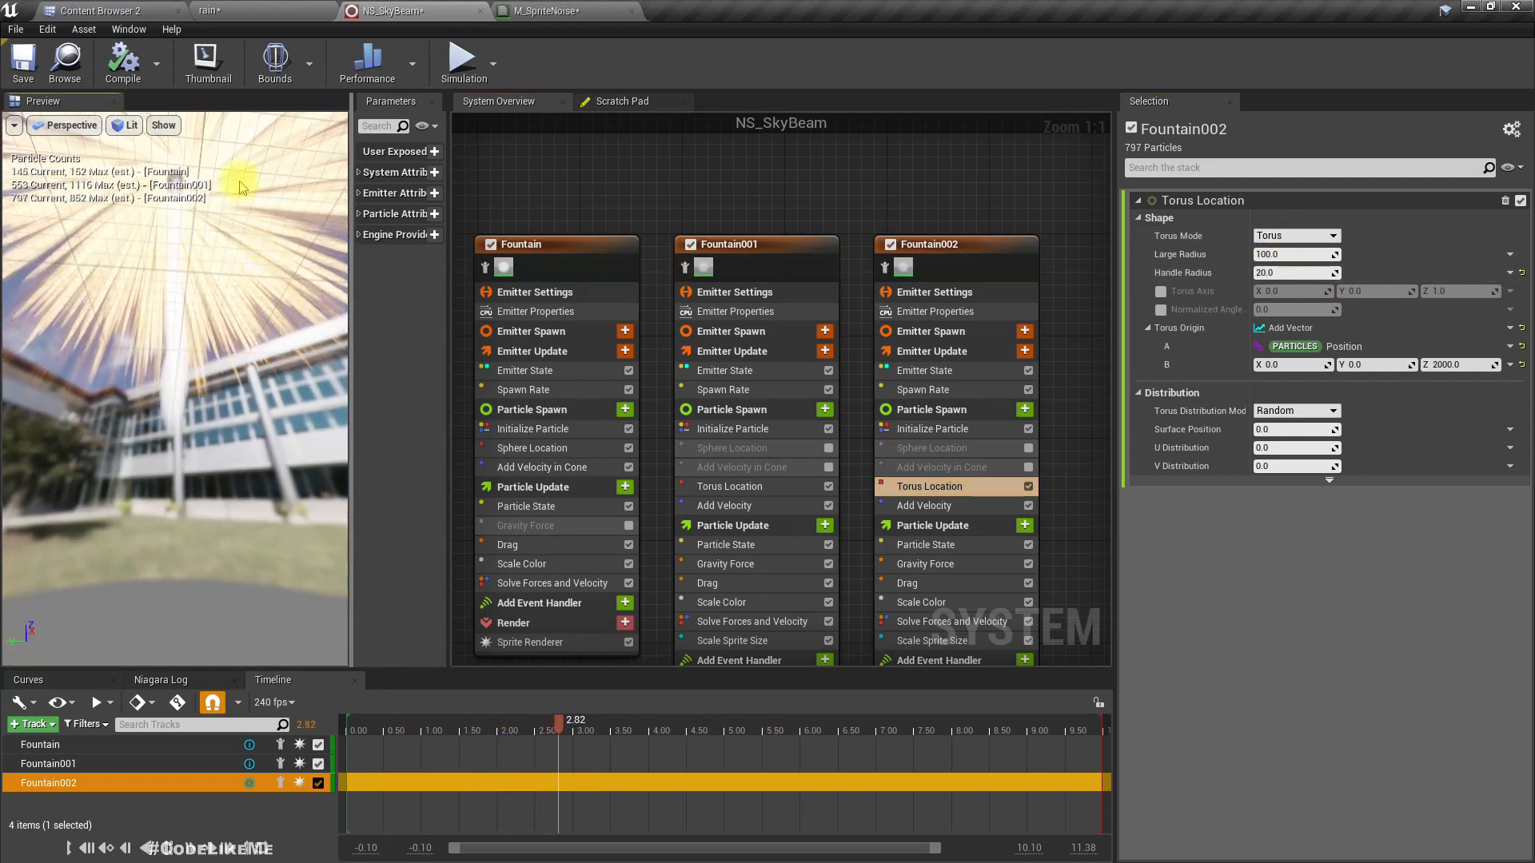
click(263, 7)
right_drag(696, 369, 716, 400)
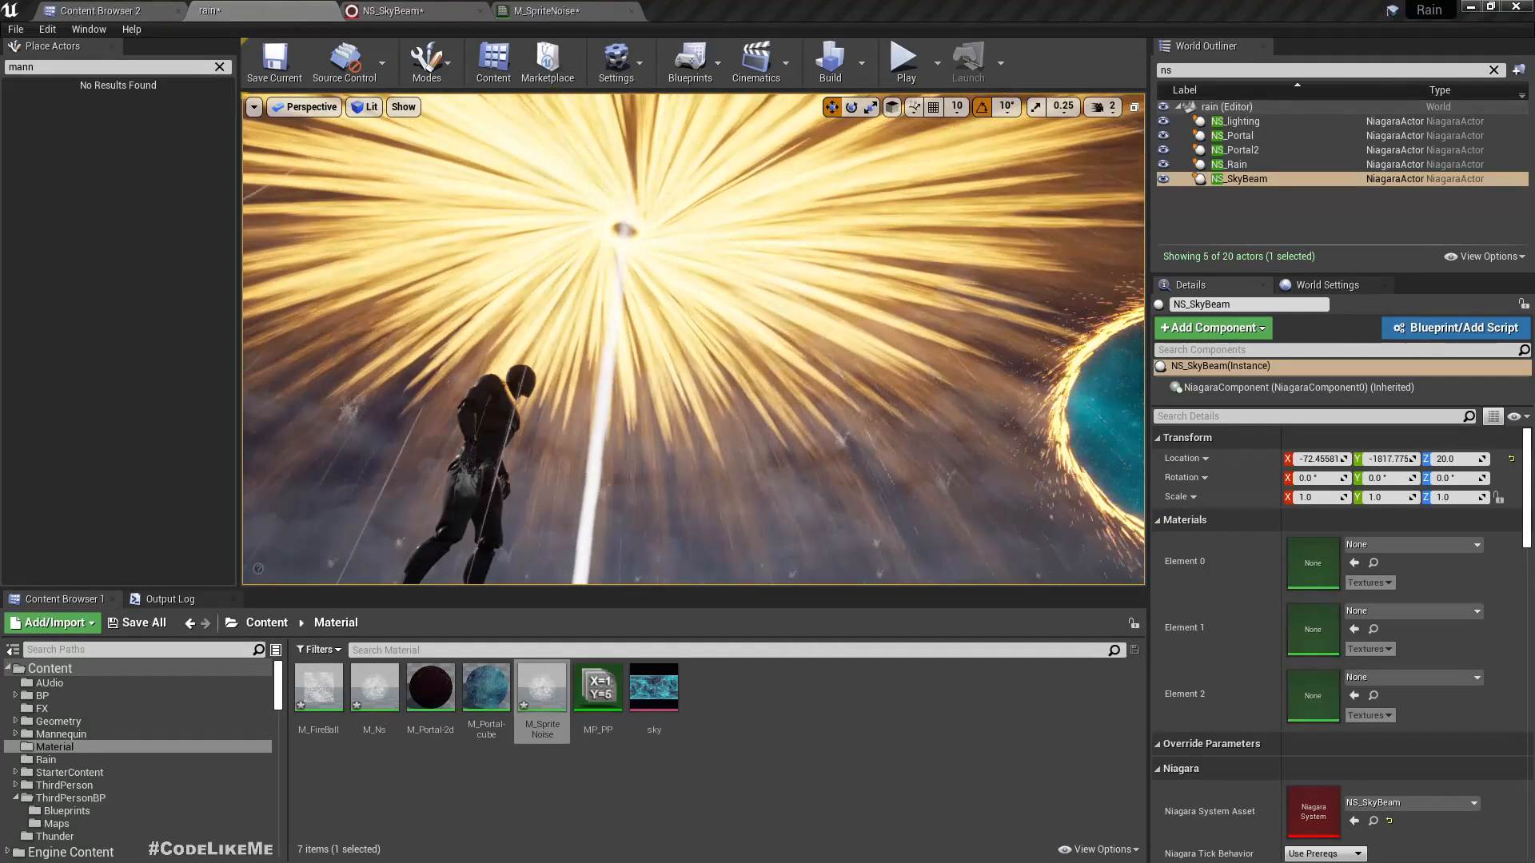
- Move the middle key of Fountain002's Scale Color alpha curve to about time 0.12 and value 0.44
click(408, 12)
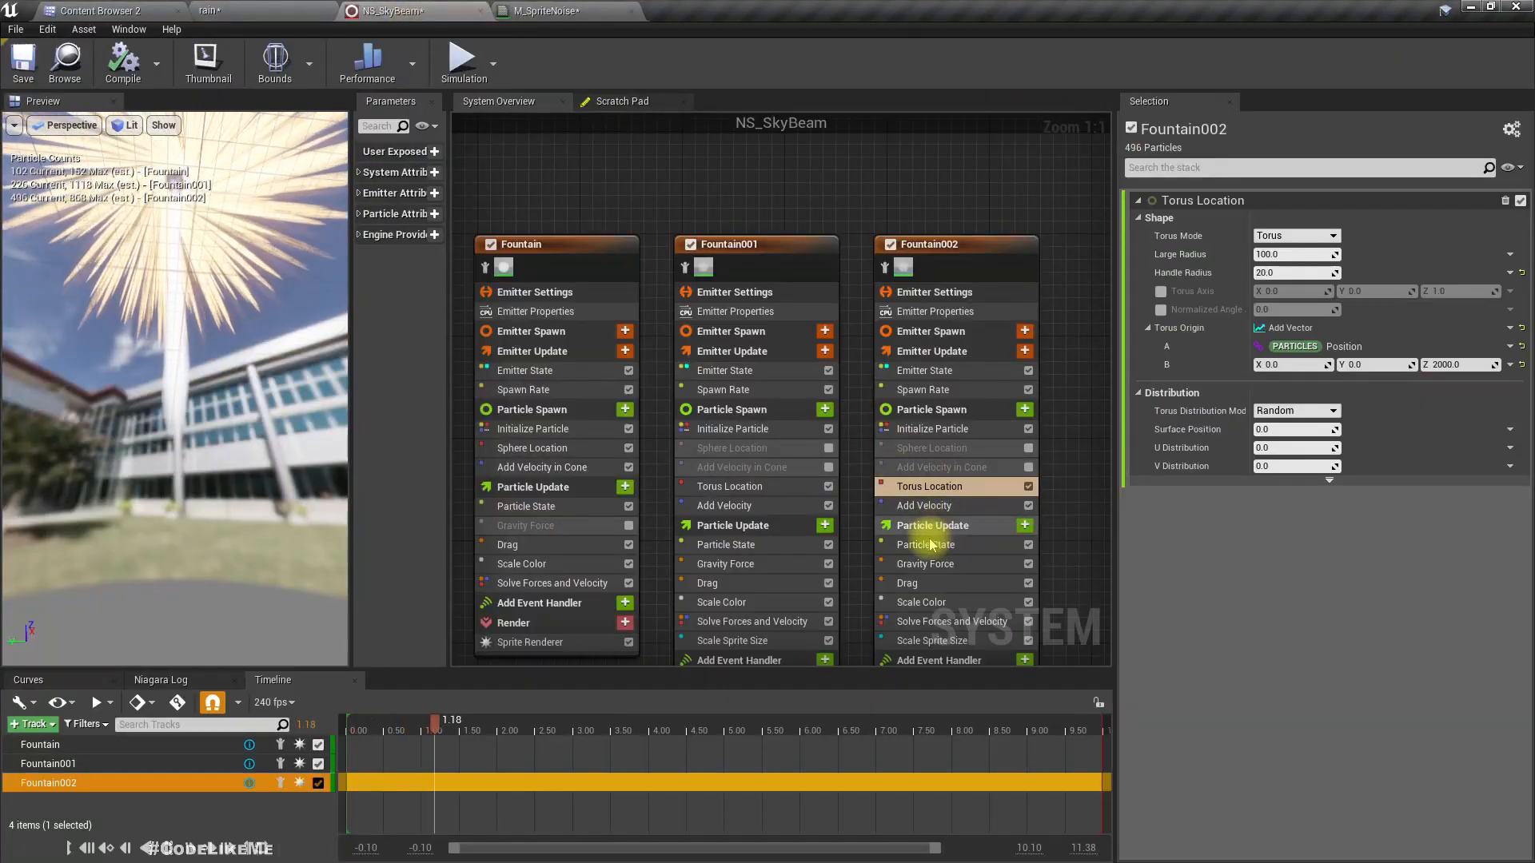
double_click(921, 602)
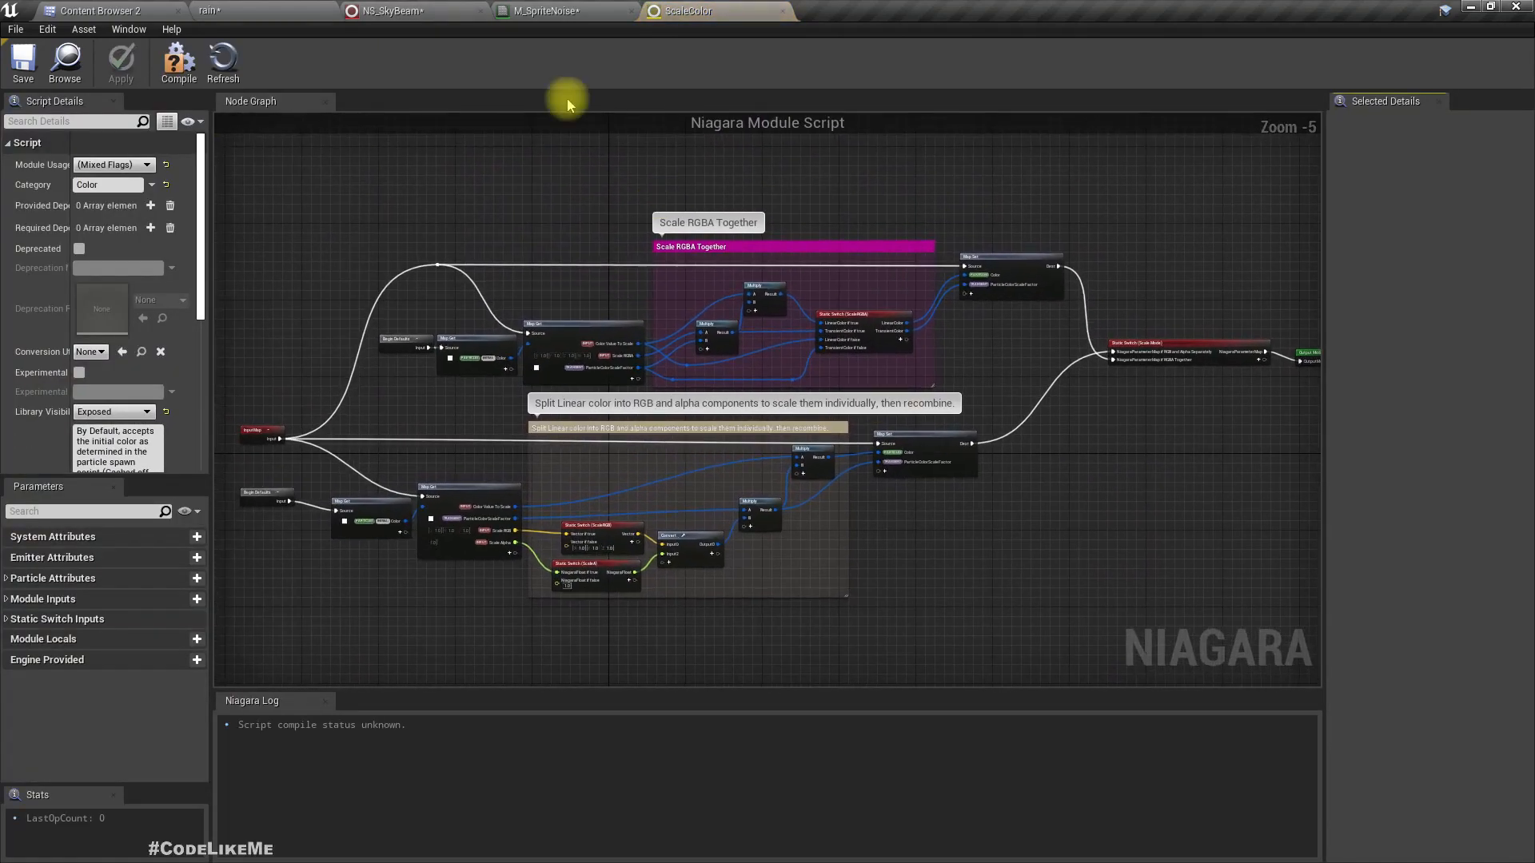
click(781, 12)
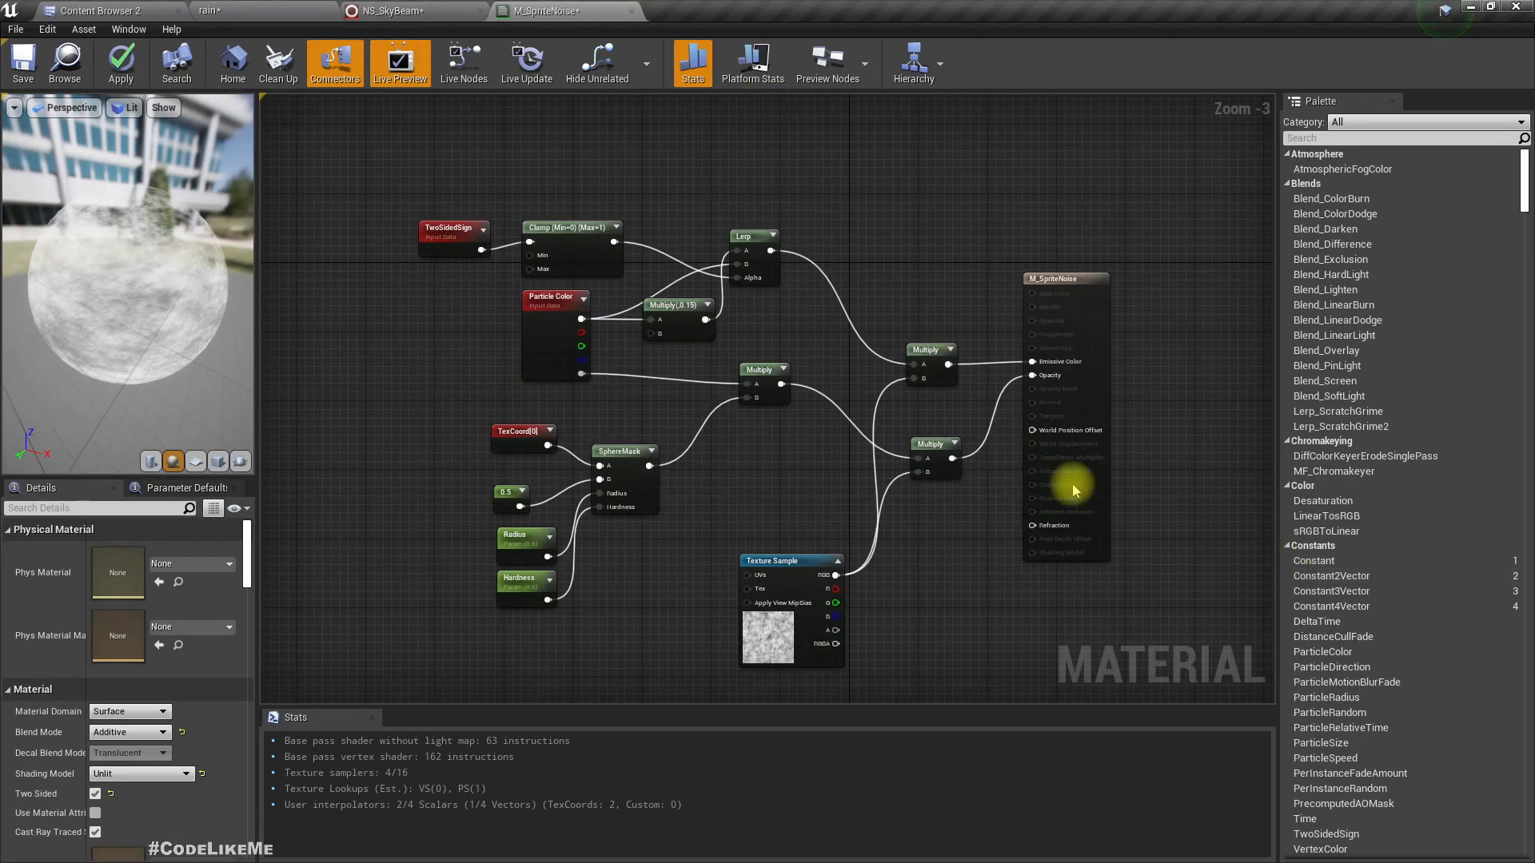
click(404, 9)
mouse_move(1385, 340)
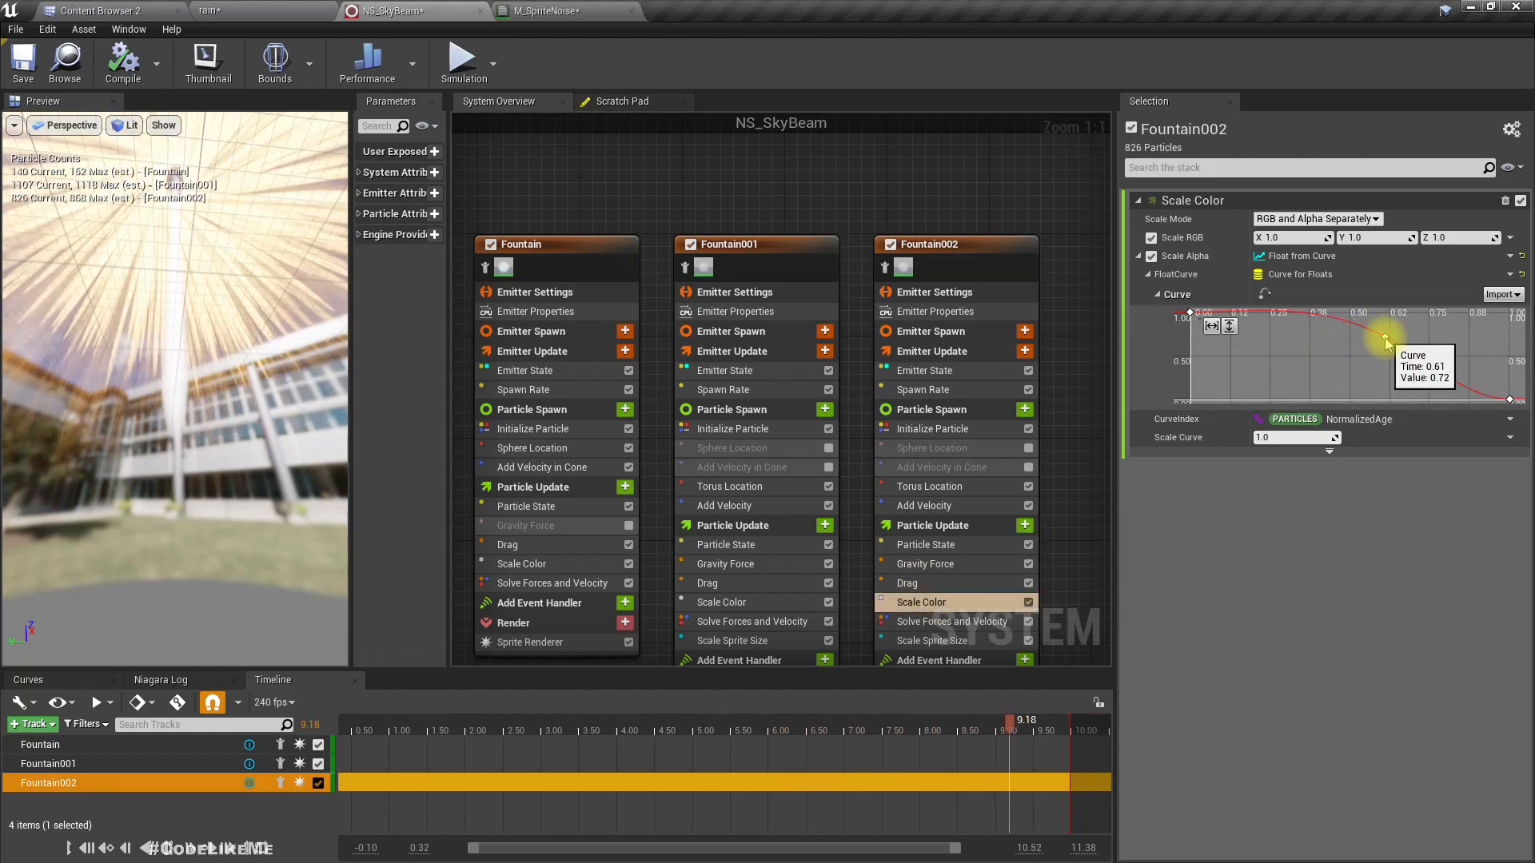
click(1386, 339)
drag(1386, 340, 1232, 364)
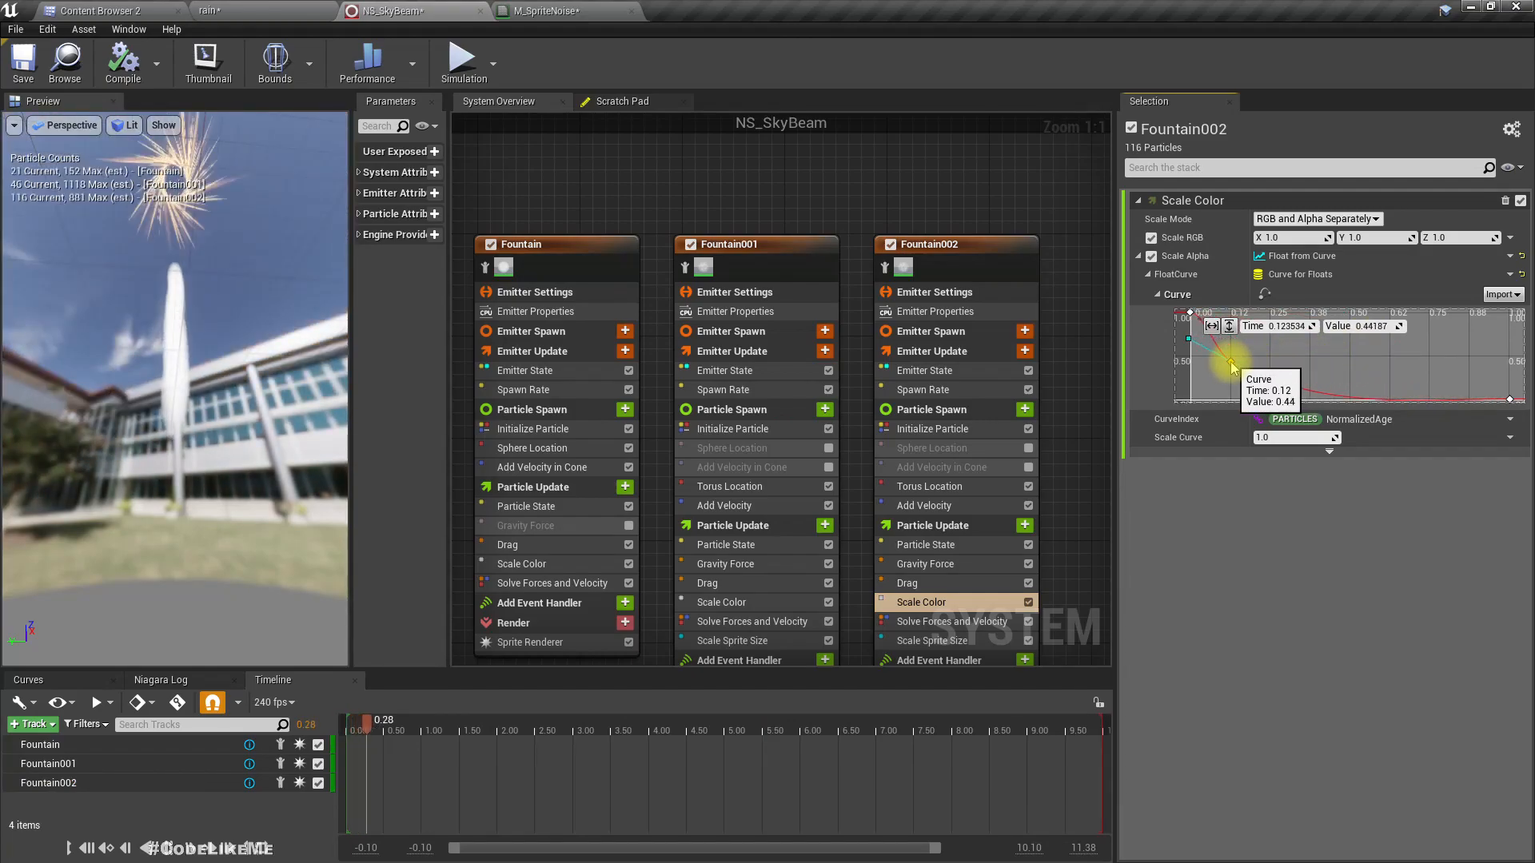
- Examine the fading streaks around the beam in a full-screen view of the rain level
click(240, 10)
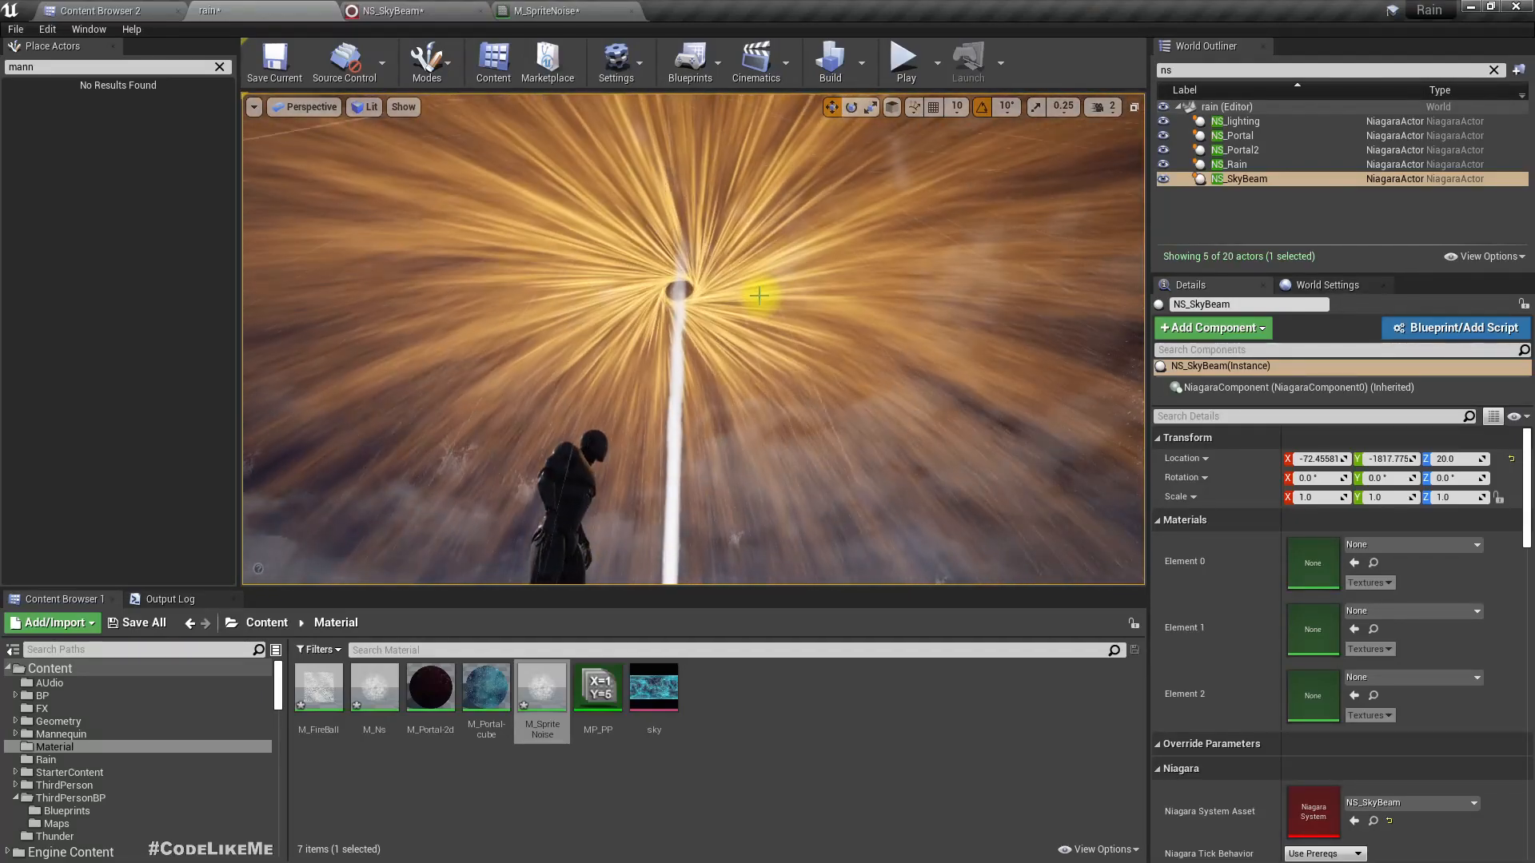
key(F11)
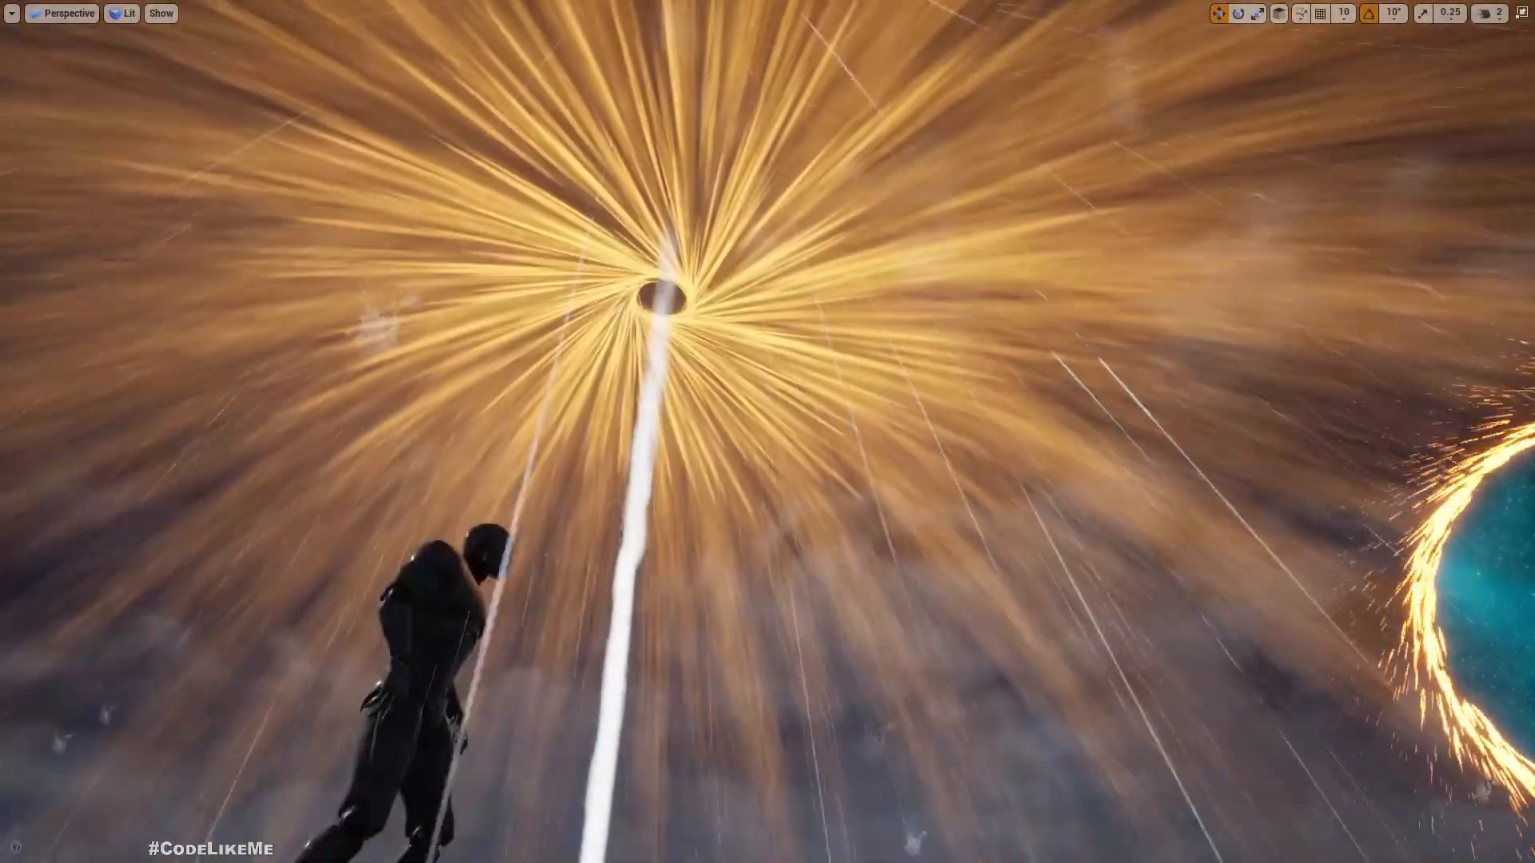
right_drag(776, 471, 768, 504)
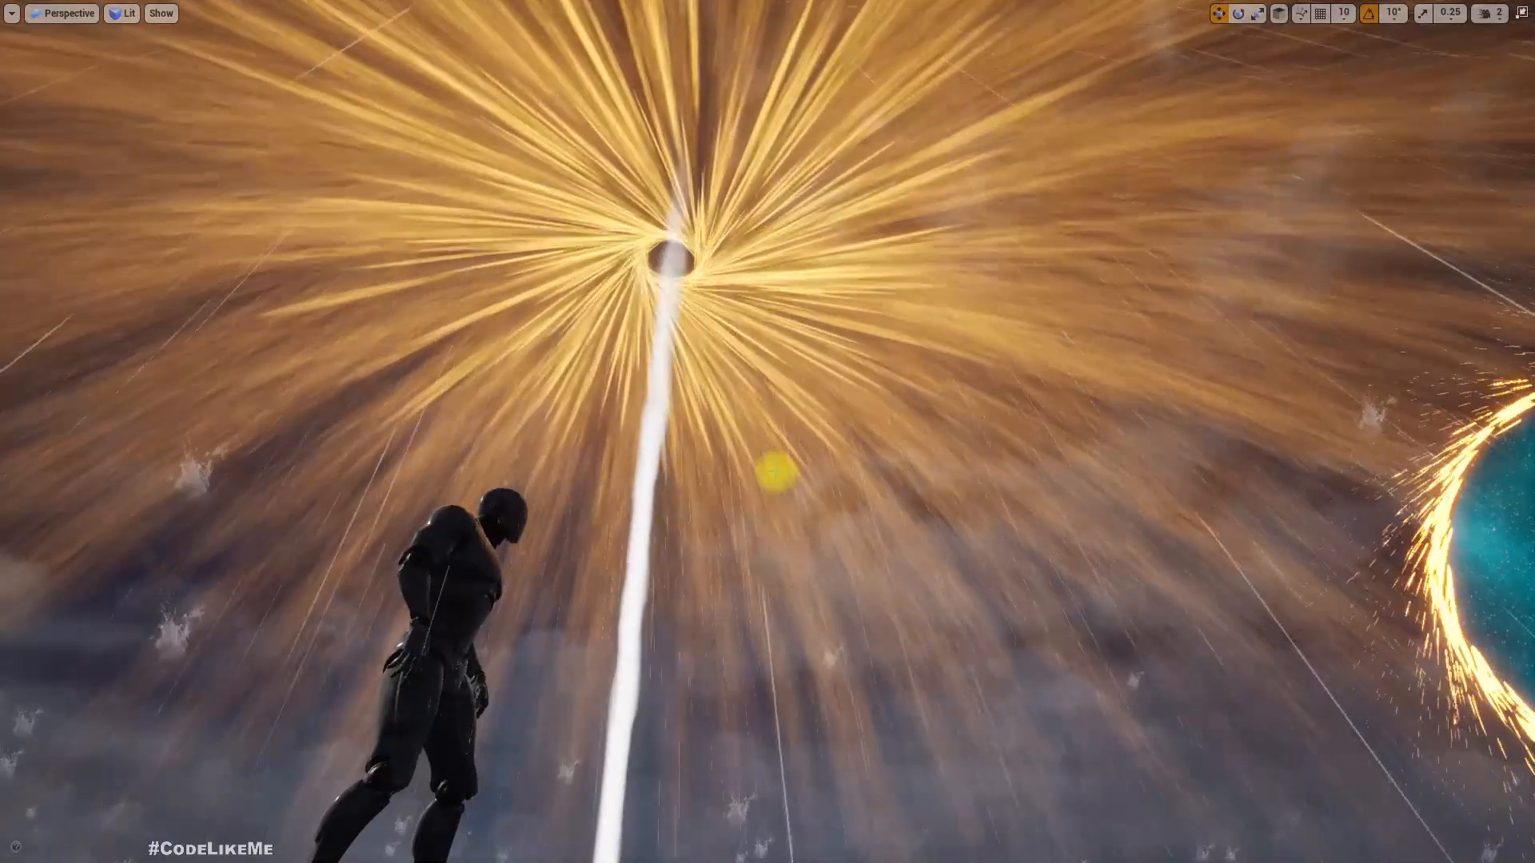
key(F11)
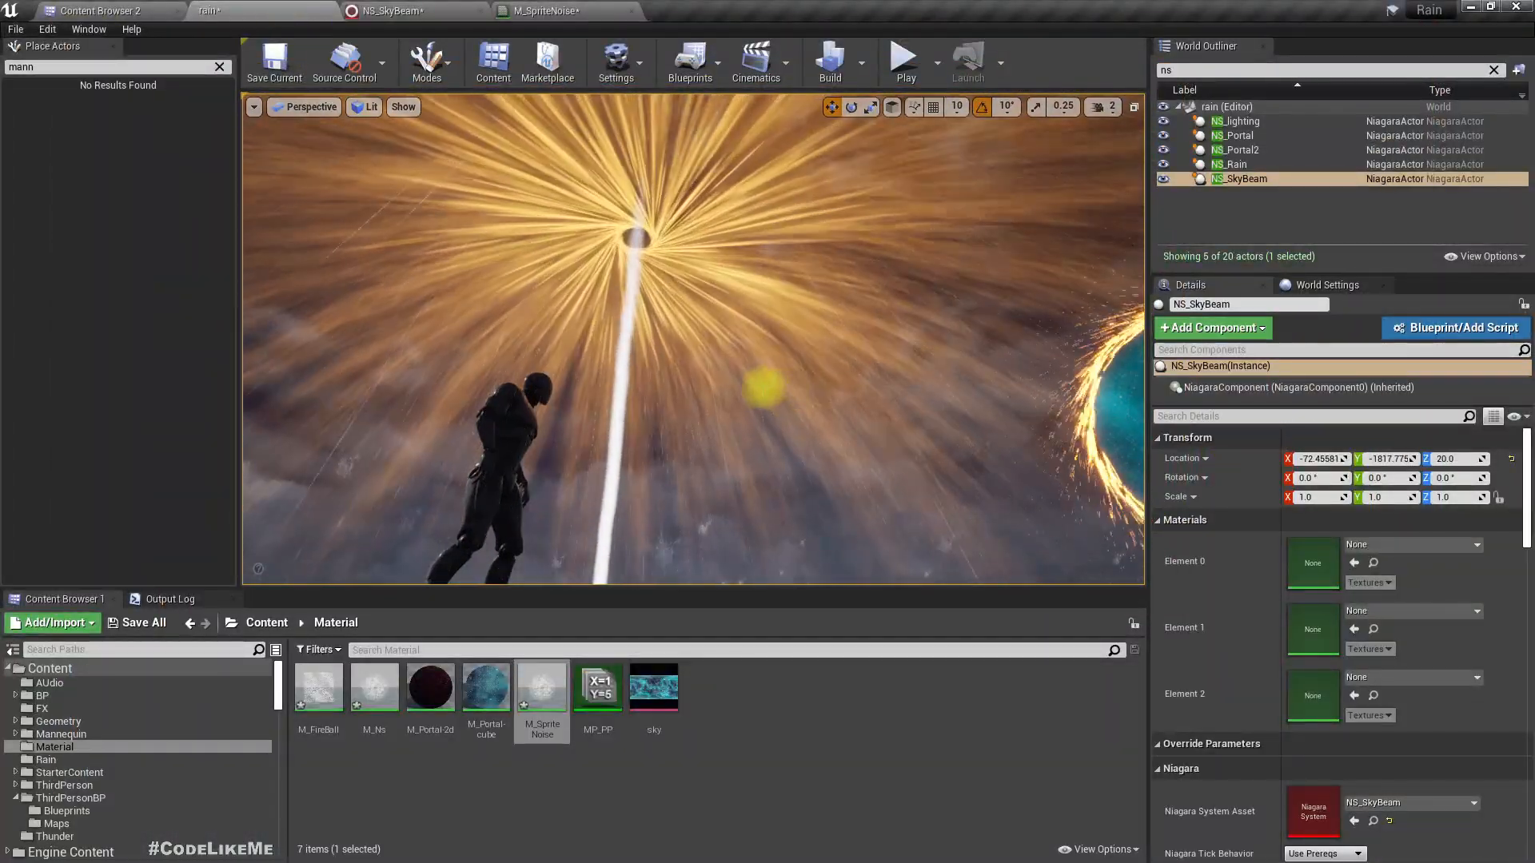
right_drag(652, 301, 646, 271)
- Open the Initialize Particle color of the Fountain emitter in NS_SkyBeam and change it to a fully saturated orange
click(463, 11)
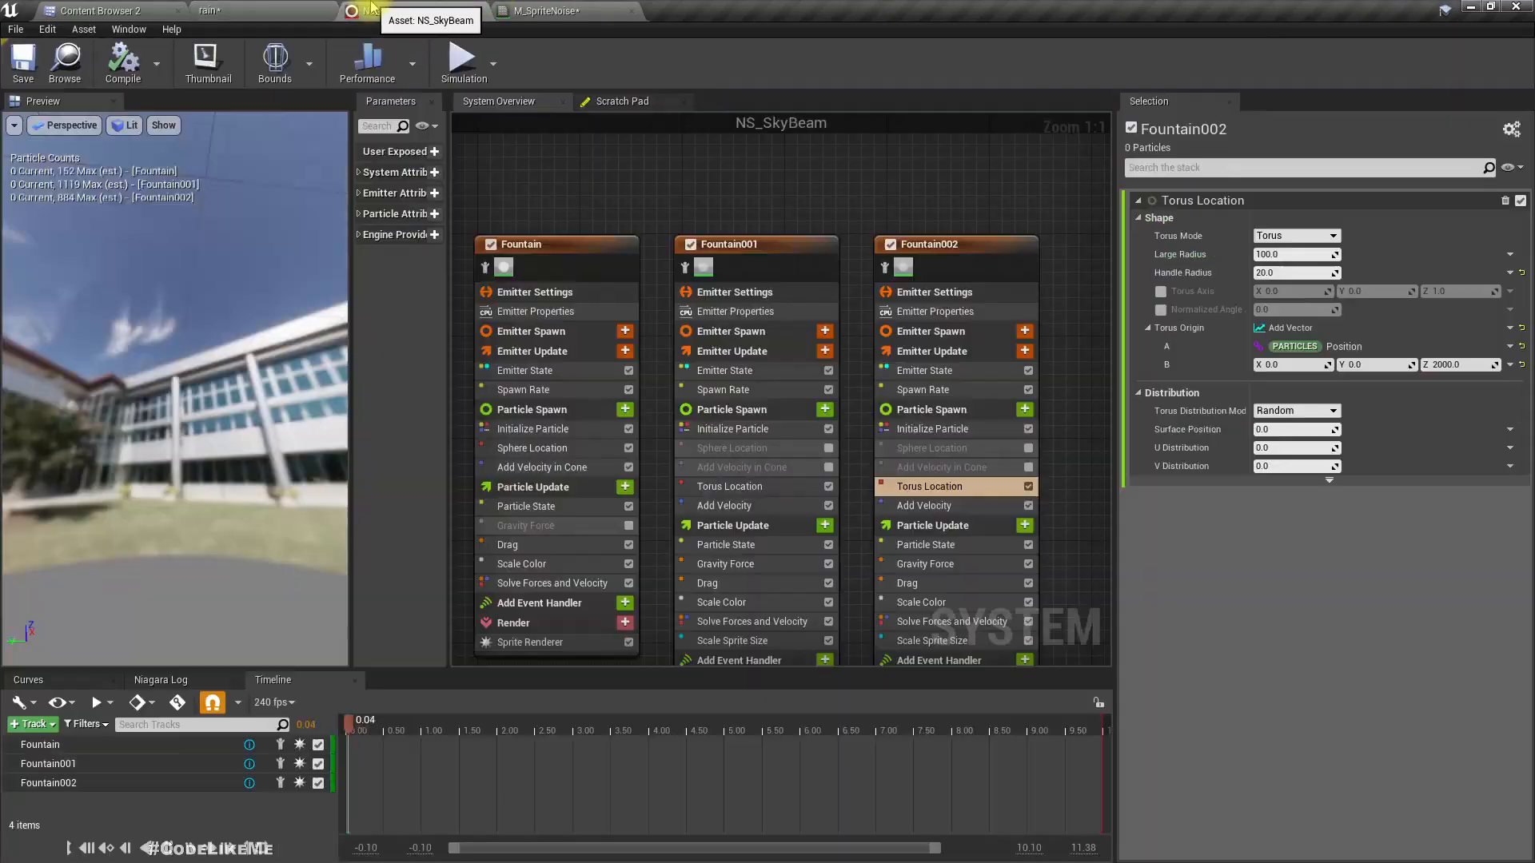
click(520, 429)
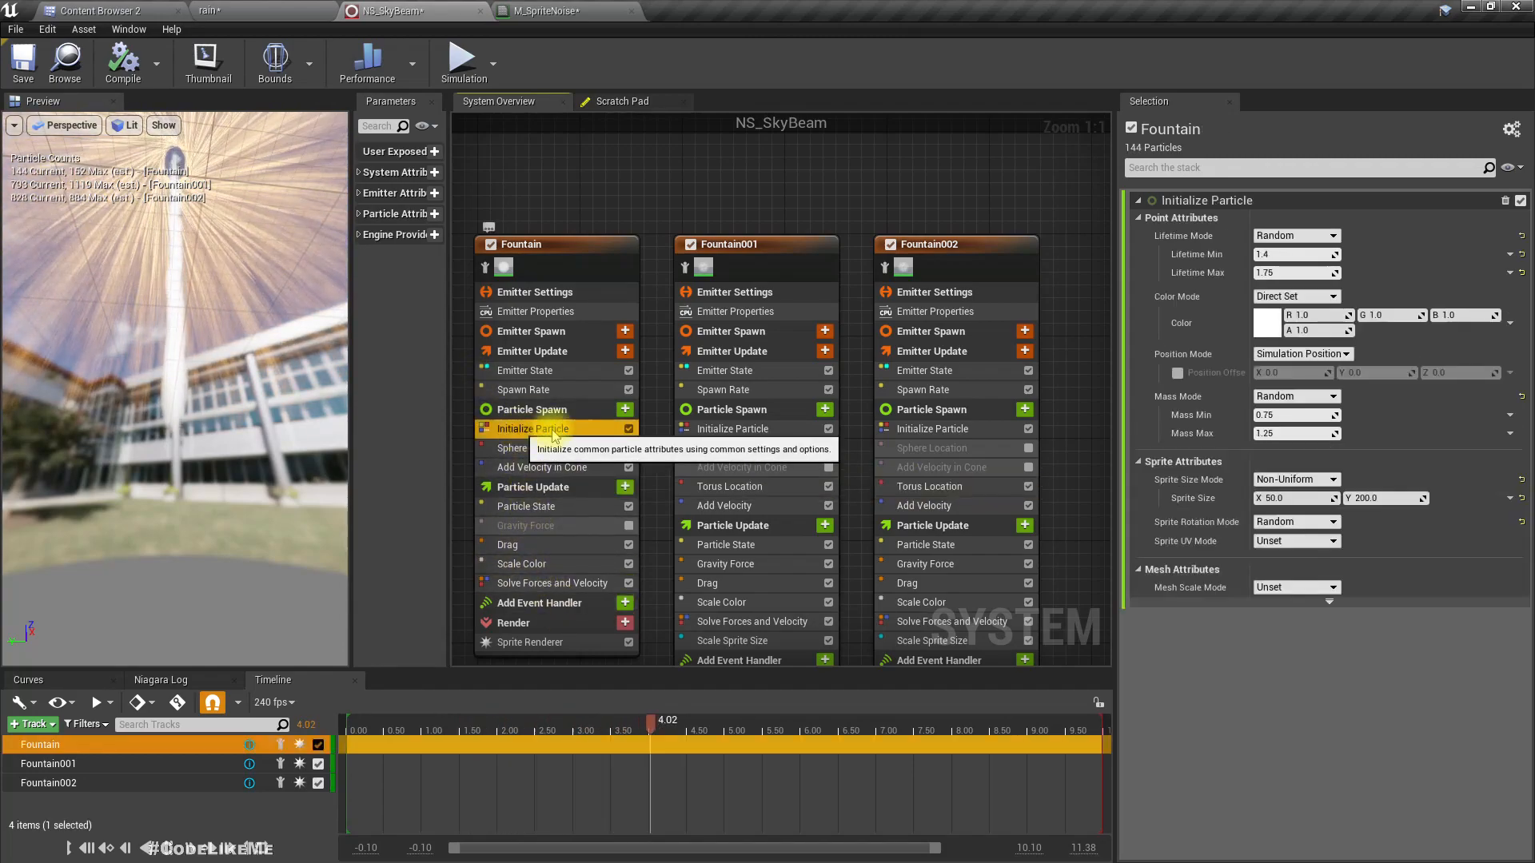
click(1265, 323)
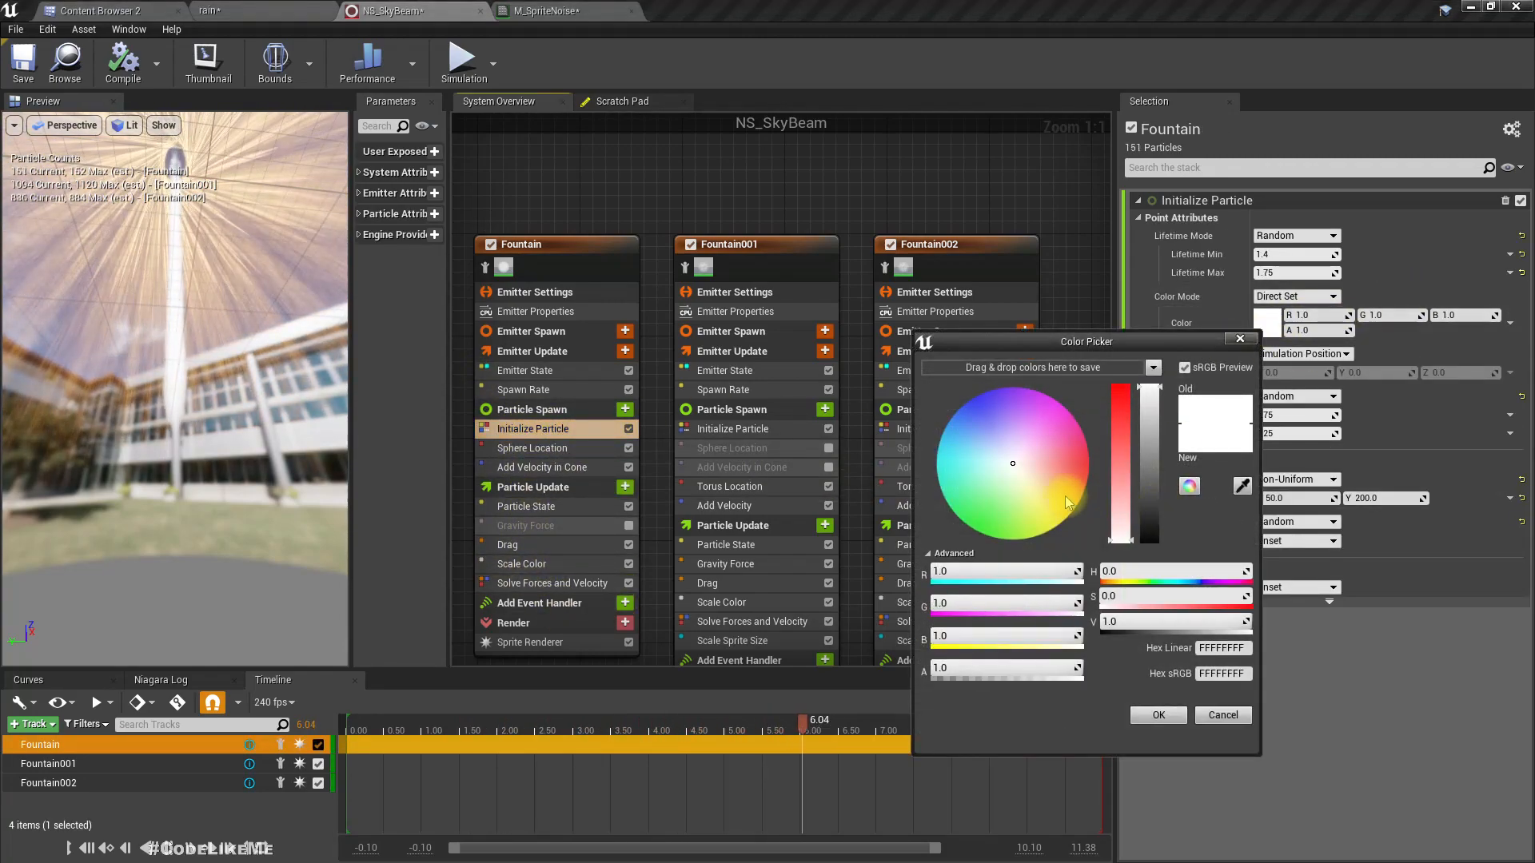
drag(1068, 498, 1106, 502)
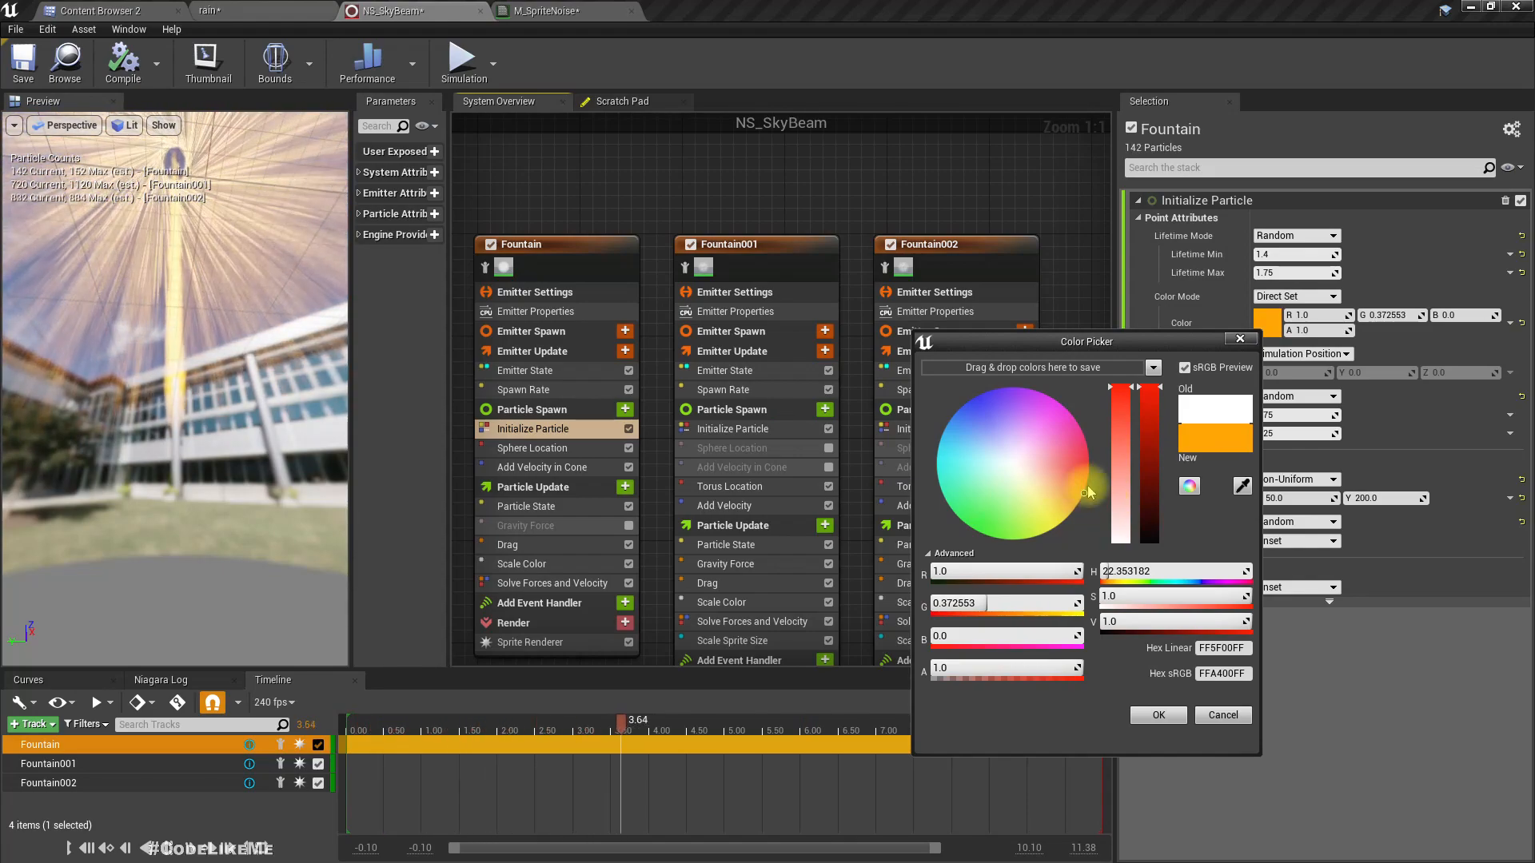
- Sample a color from the effect preview with the eyedropper and shift it to a salmon orange, saturation about 0.70
click(1239, 483)
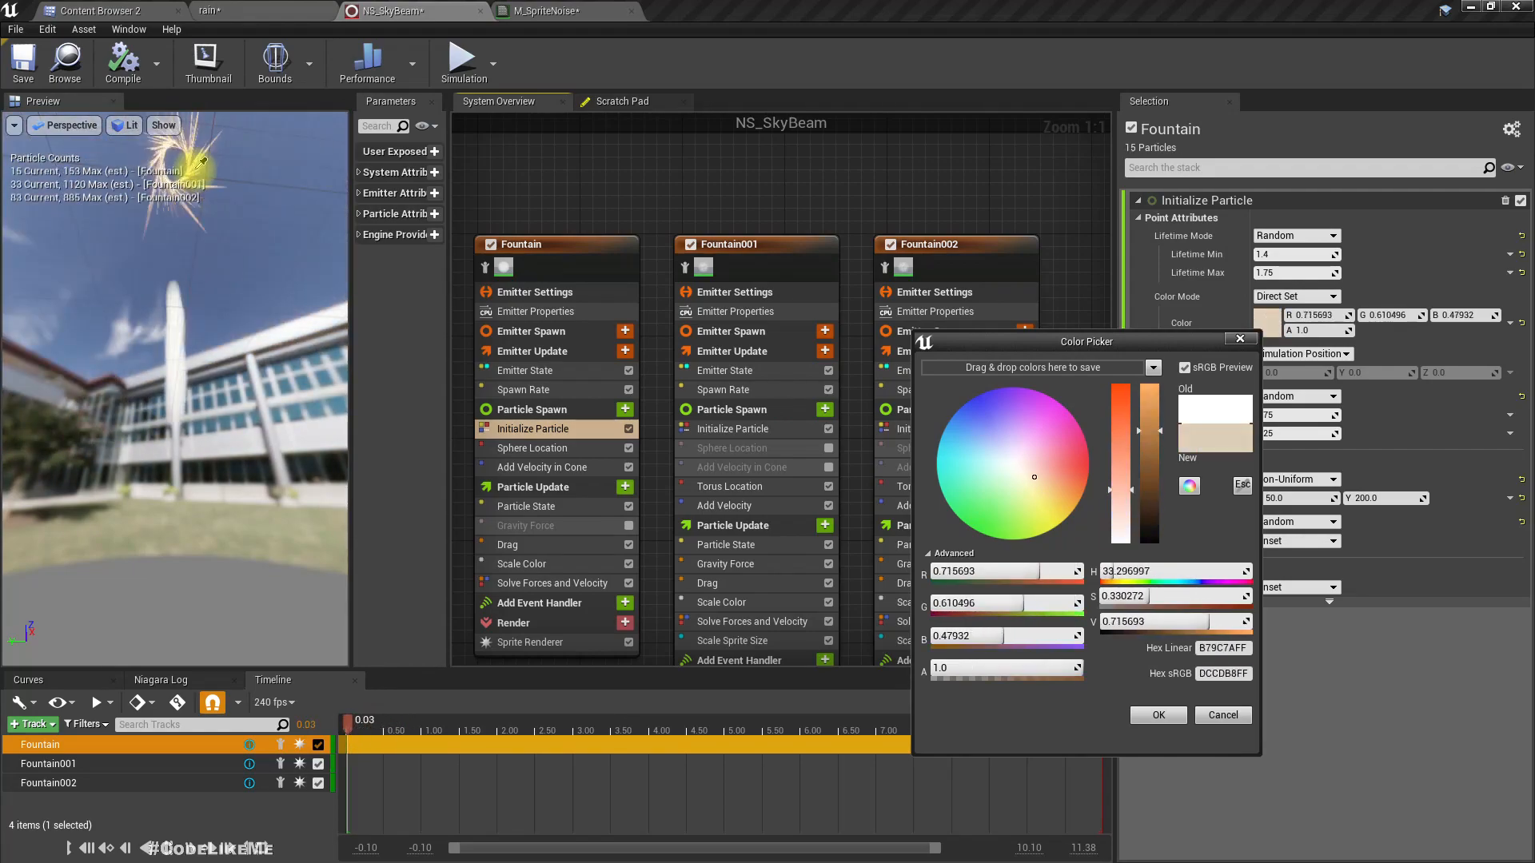
click(197, 167)
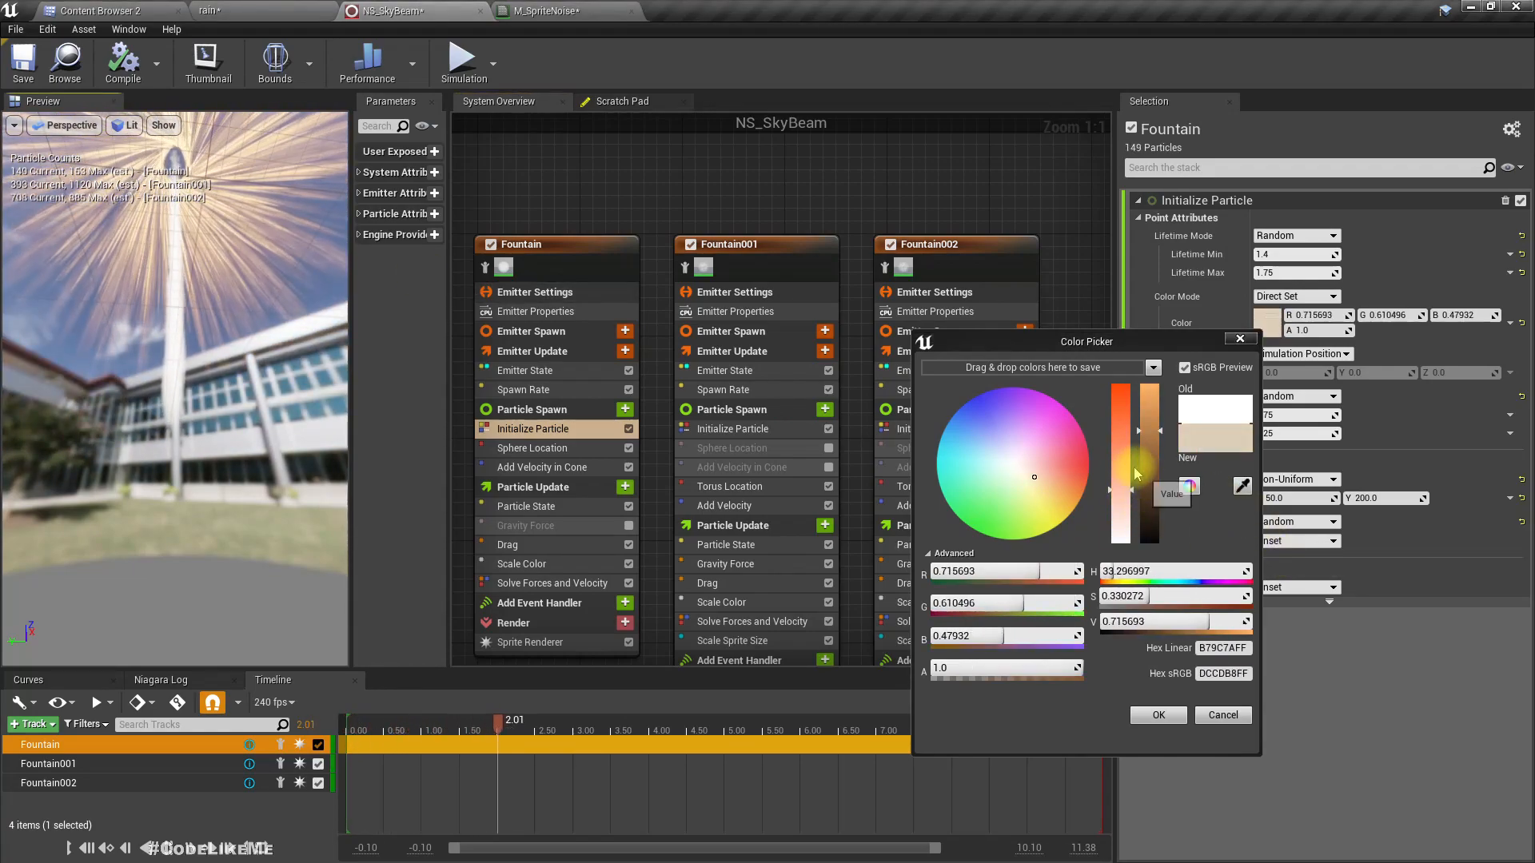
mouse_move(1079, 483)
mouse_down()
mouse_move(1100, 509)
mouse_move(1064, 478)
mouse_up()
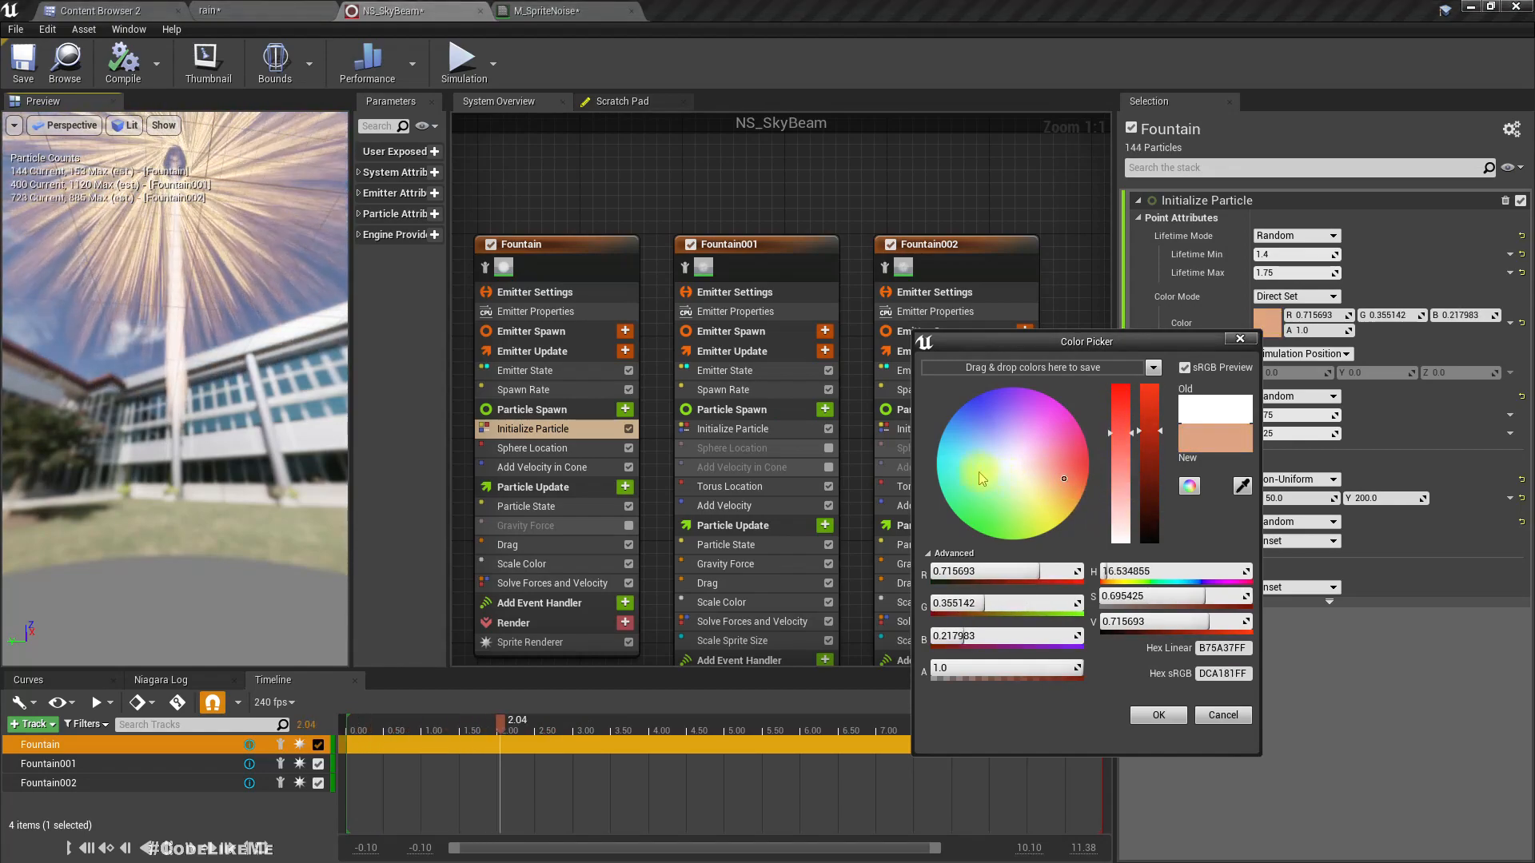
- Return to the rain level and deepen the beam color to a strong orange, hue about 17 and saturation about 0.95
click(215, 10)
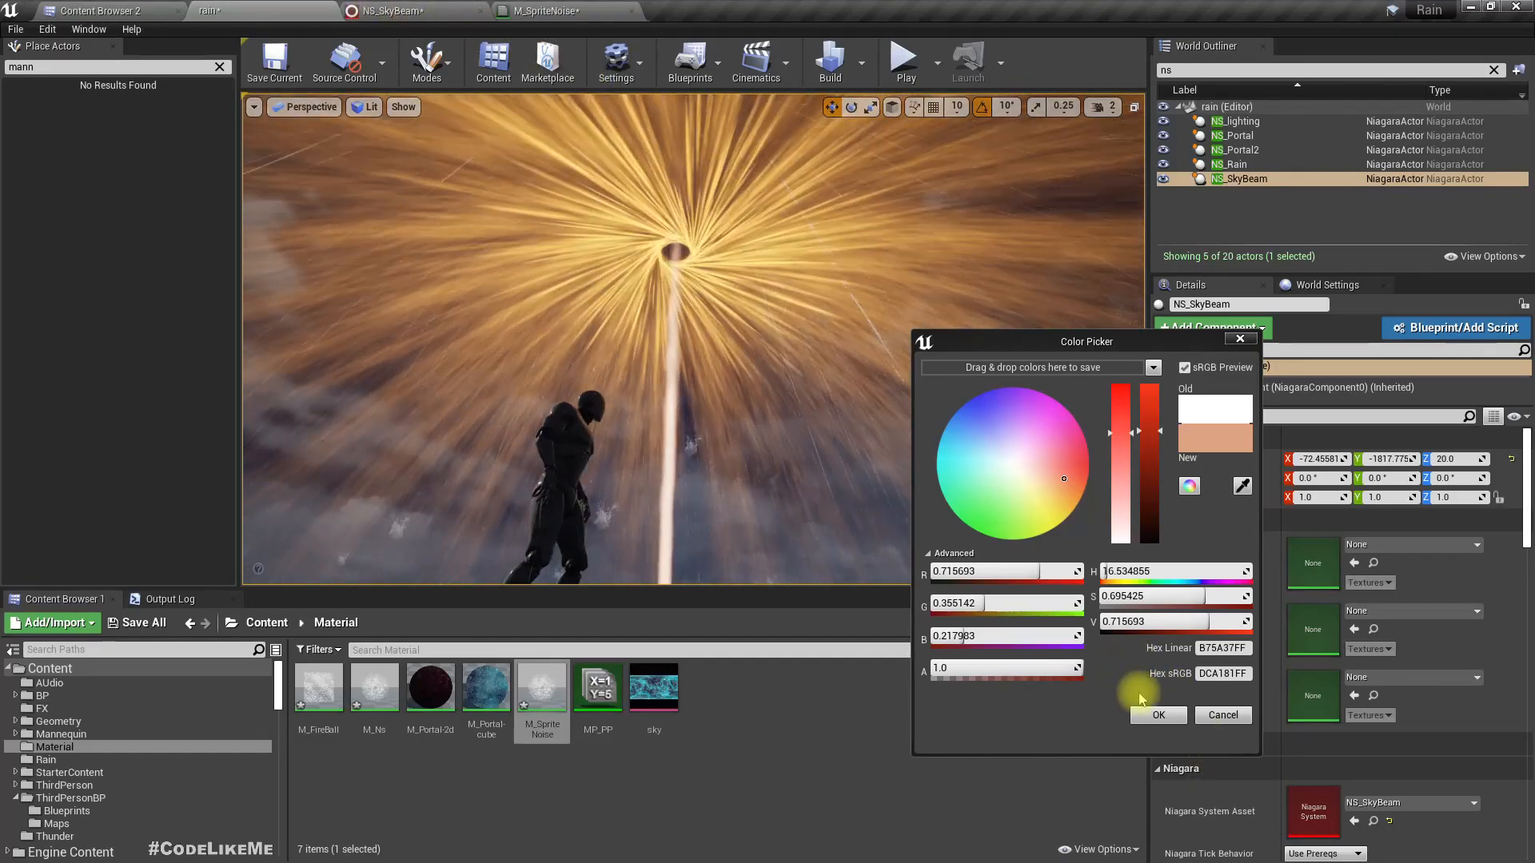
drag(1065, 483, 1082, 485)
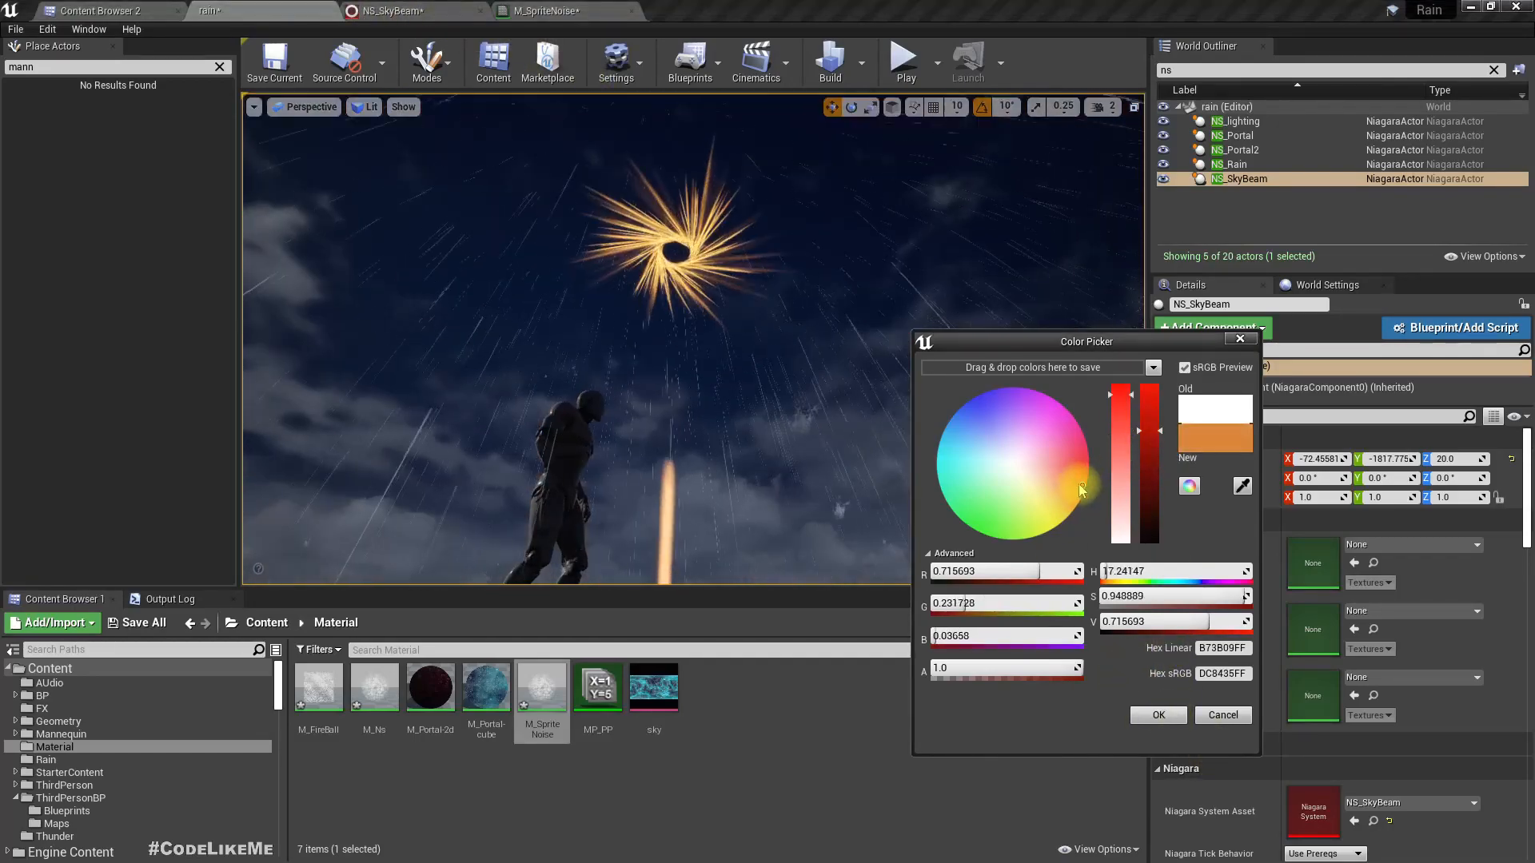
right_drag(814, 400, 839, 425)
right_drag(432, 298, 432, 278)
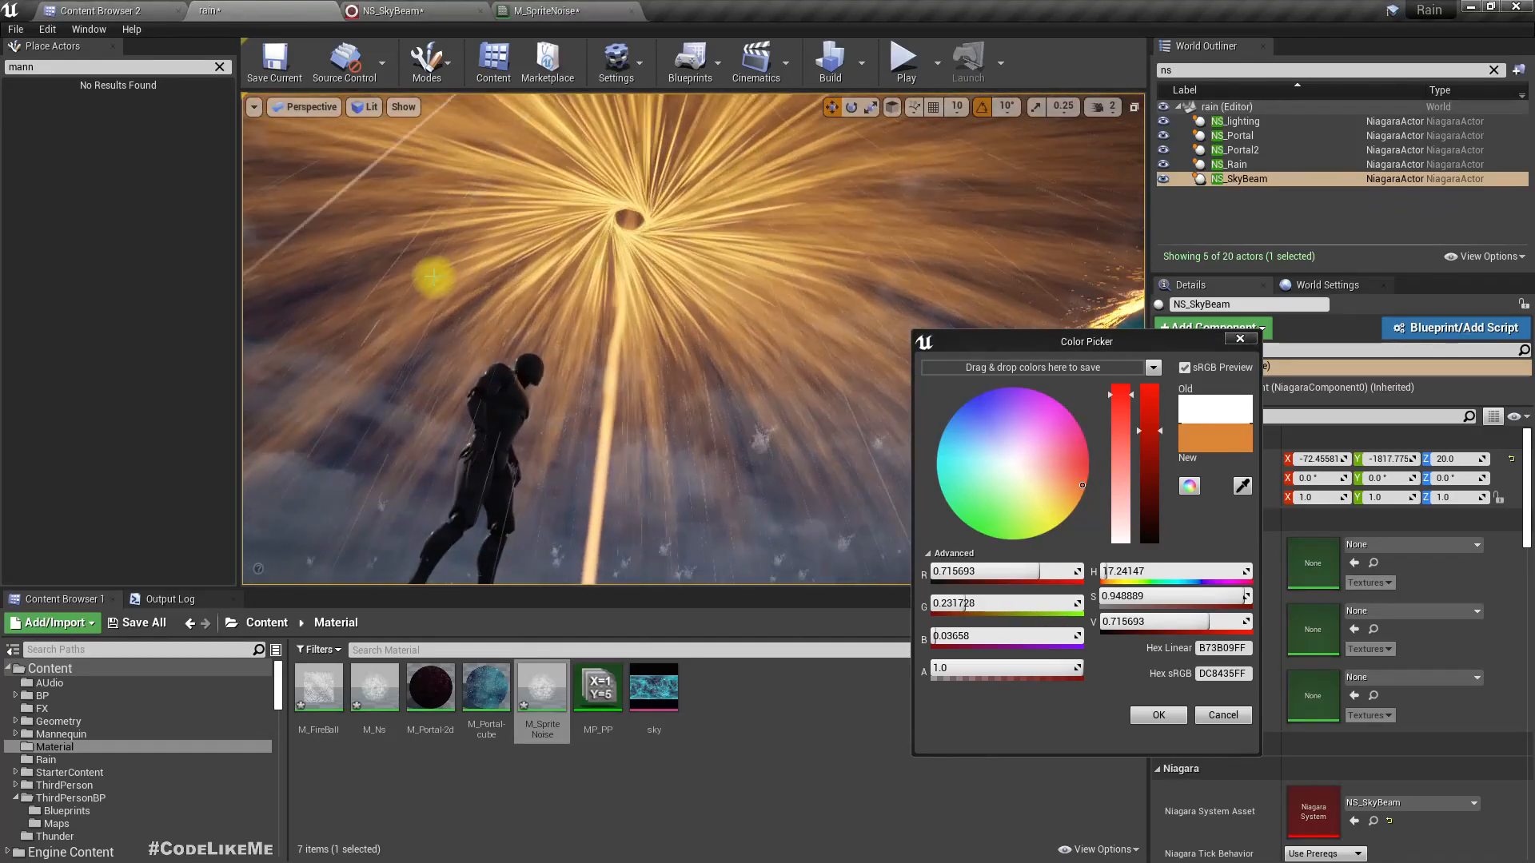
- Set the beam color to hue about 19.8, saturation about 0.985 and value 5, and accept it
click(1148, 511)
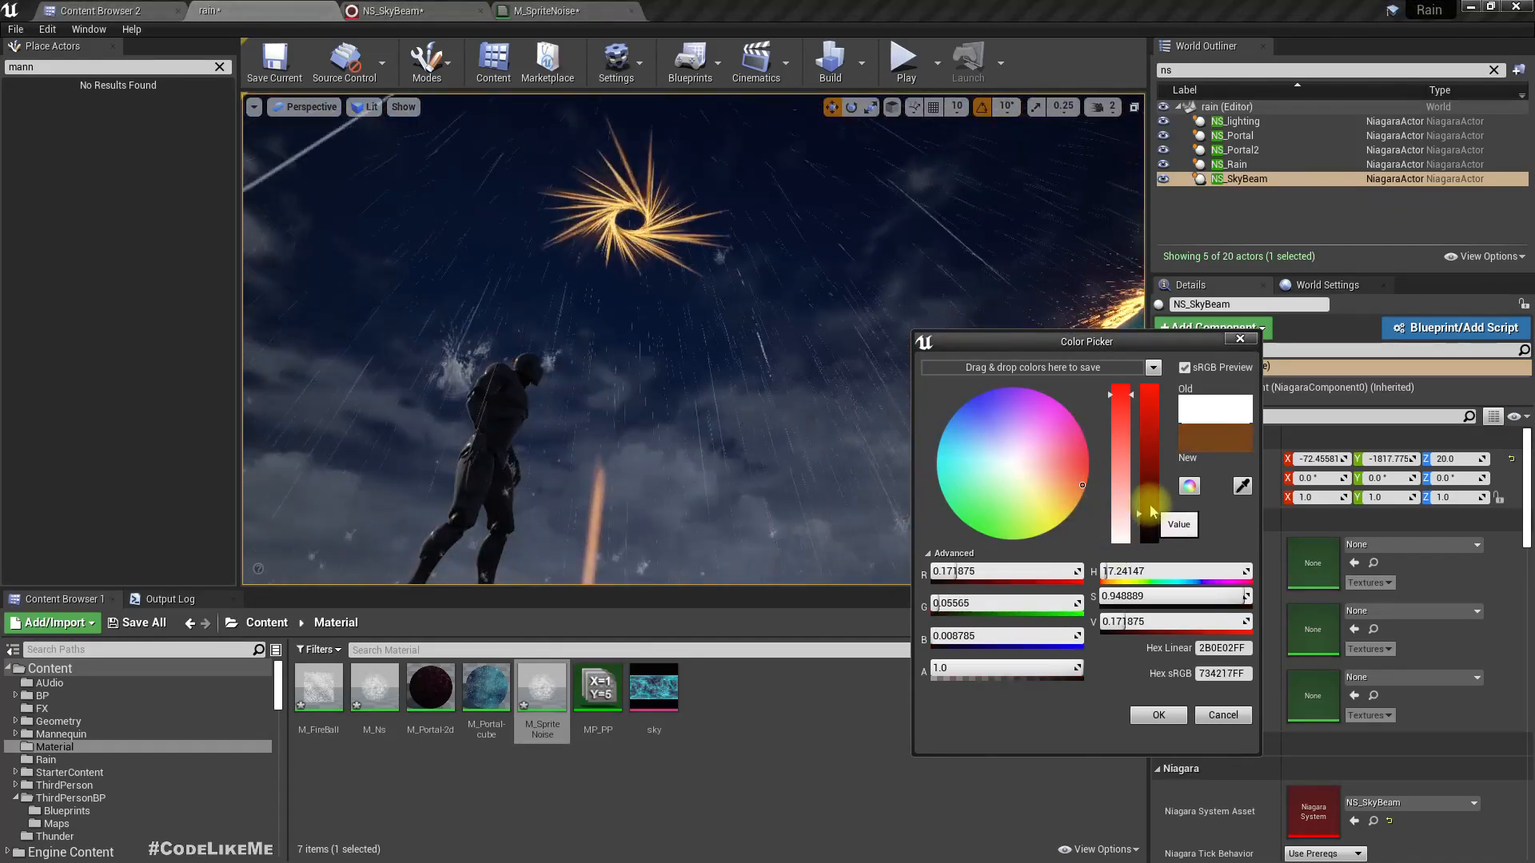
mouse_move(1084, 496)
mouse_down()
mouse_move(1068, 483)
mouse_move(1088, 497)
mouse_up()
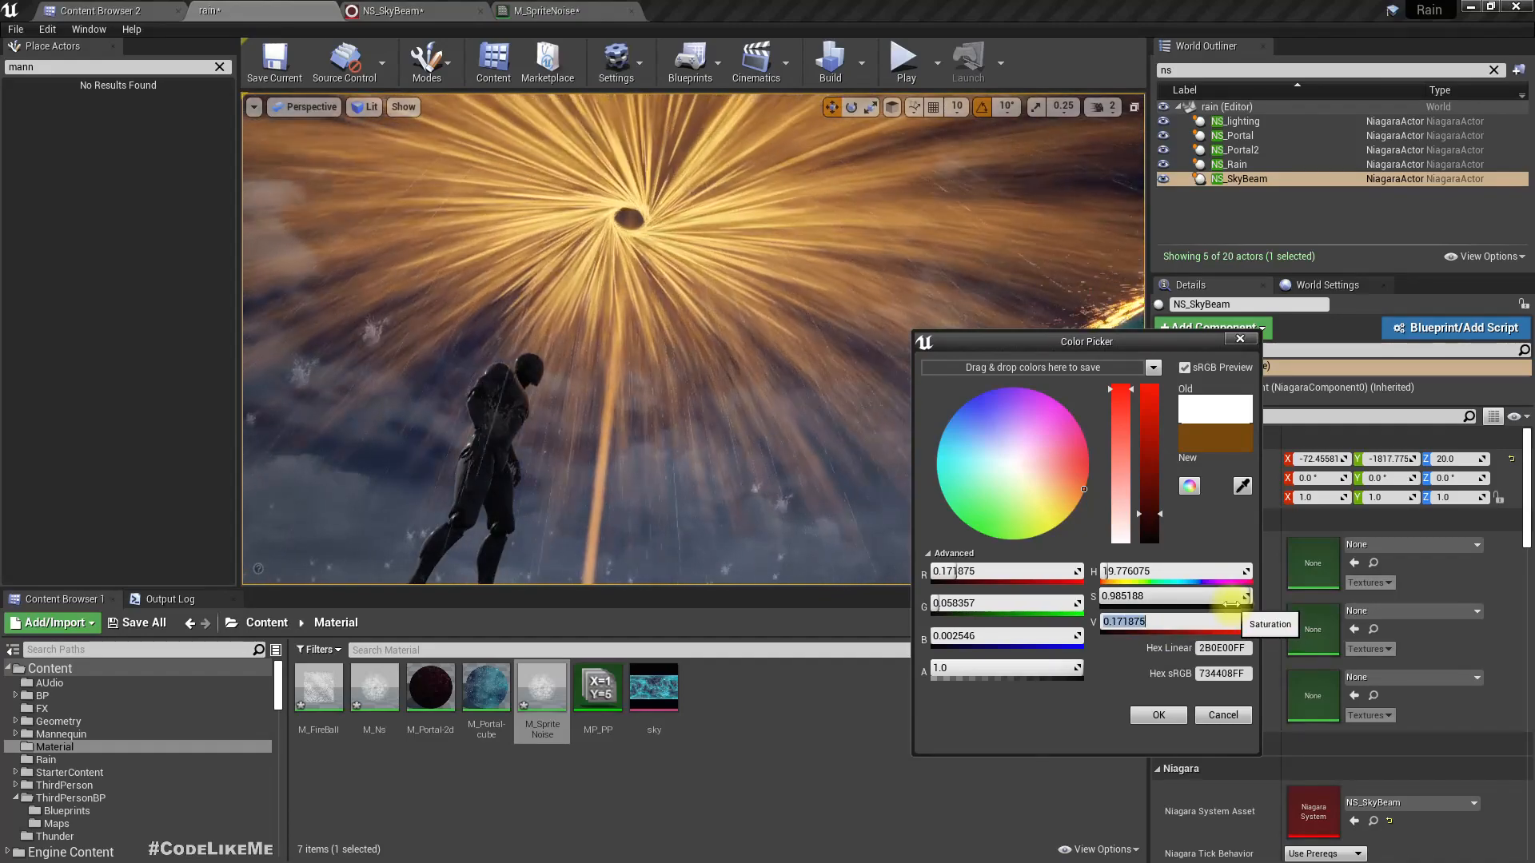
text(1)
key(Return)
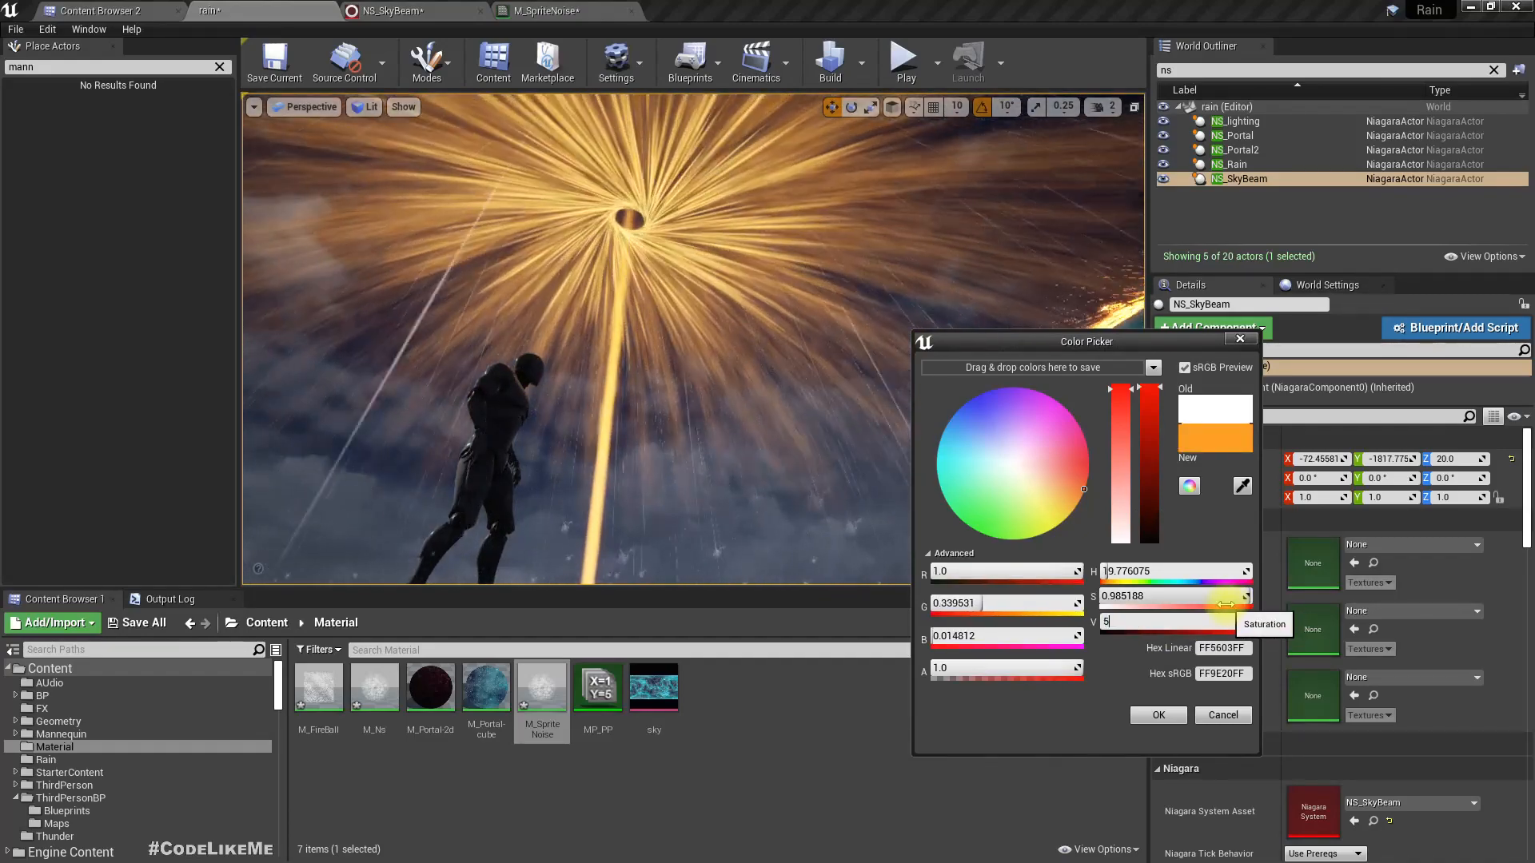
text(5)
key(Return)
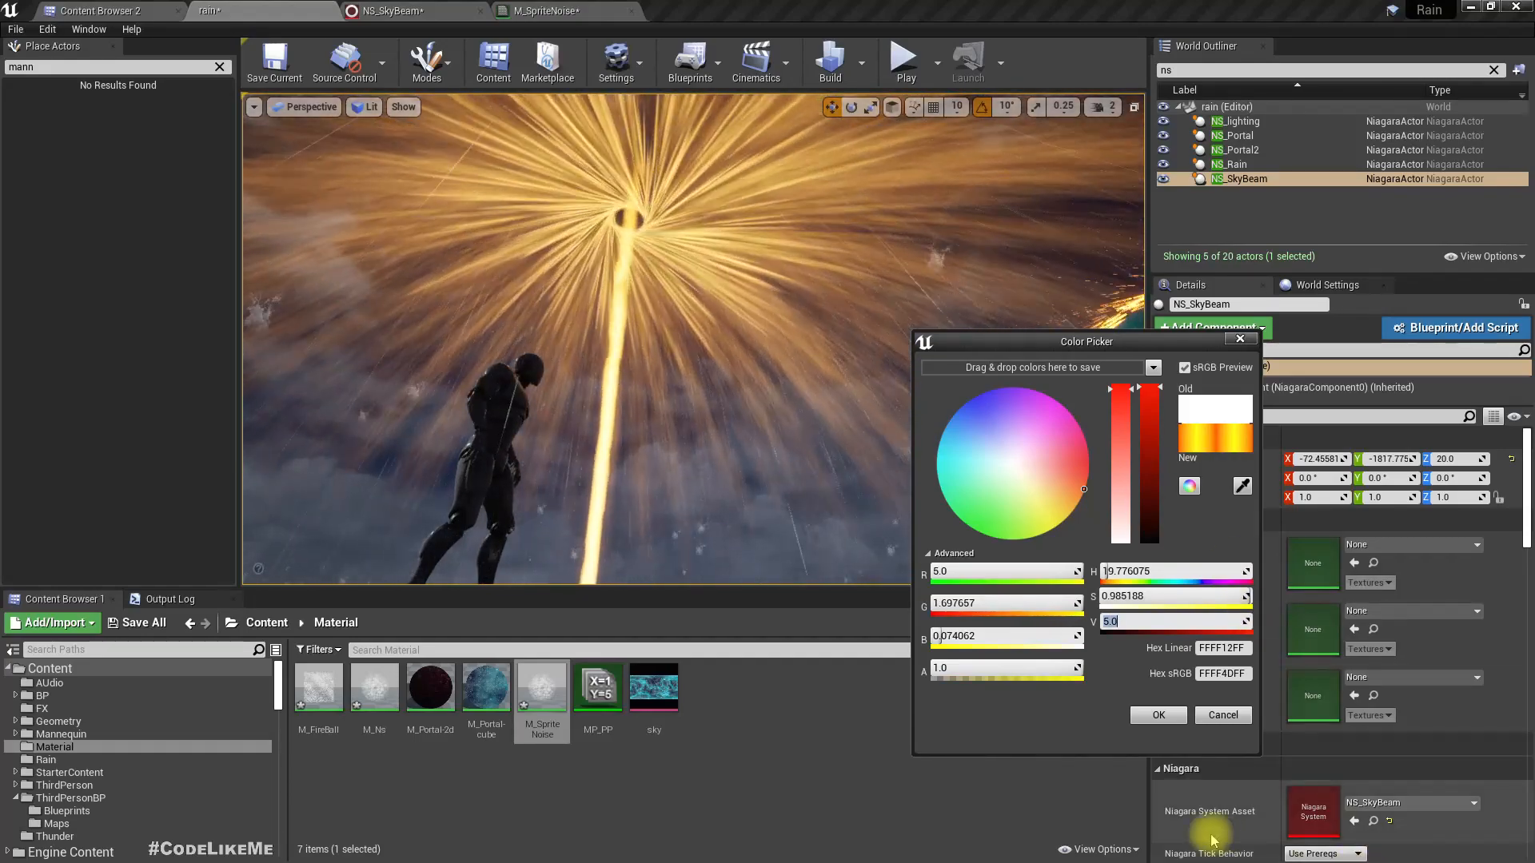
click(1158, 715)
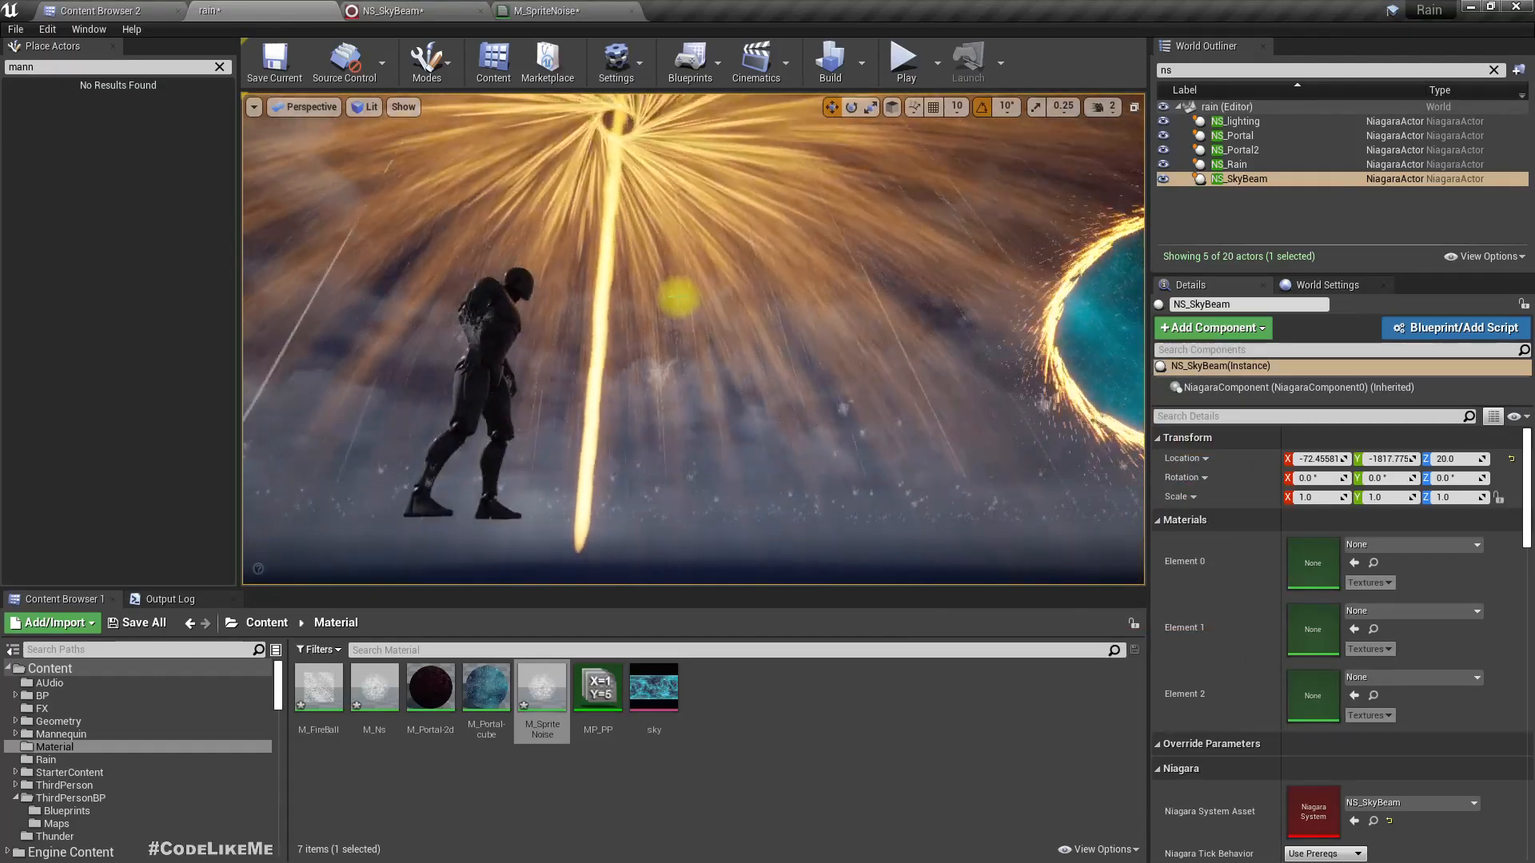
- Examine the glowing beam in a full-screen view and play the rain level to see it from below the character
key(F11)
right_drag(767, 432, 746, 396)
key(d)
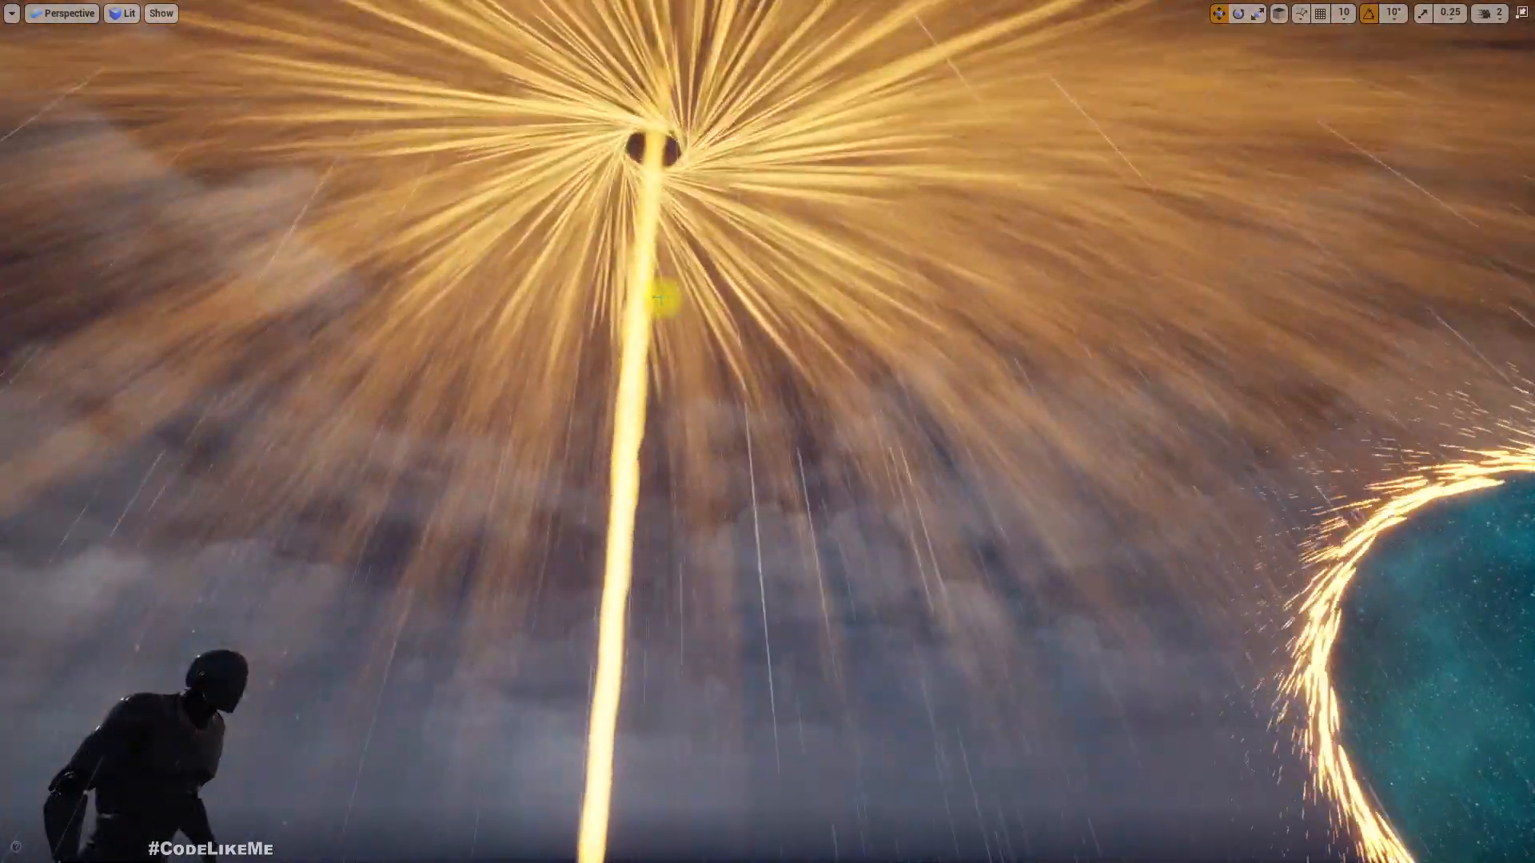
key(alt+p)
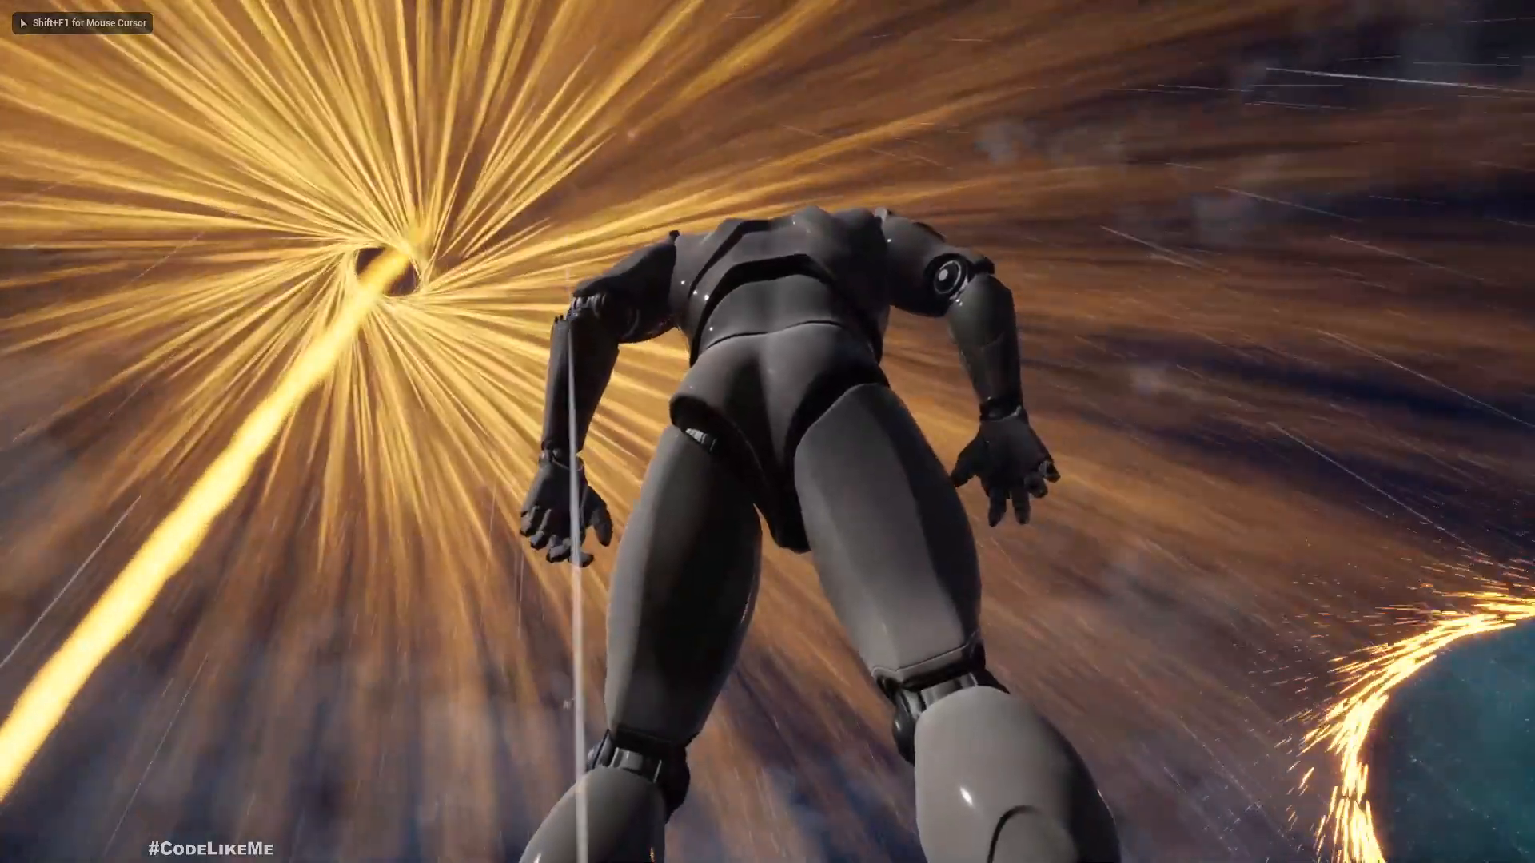
key(a)
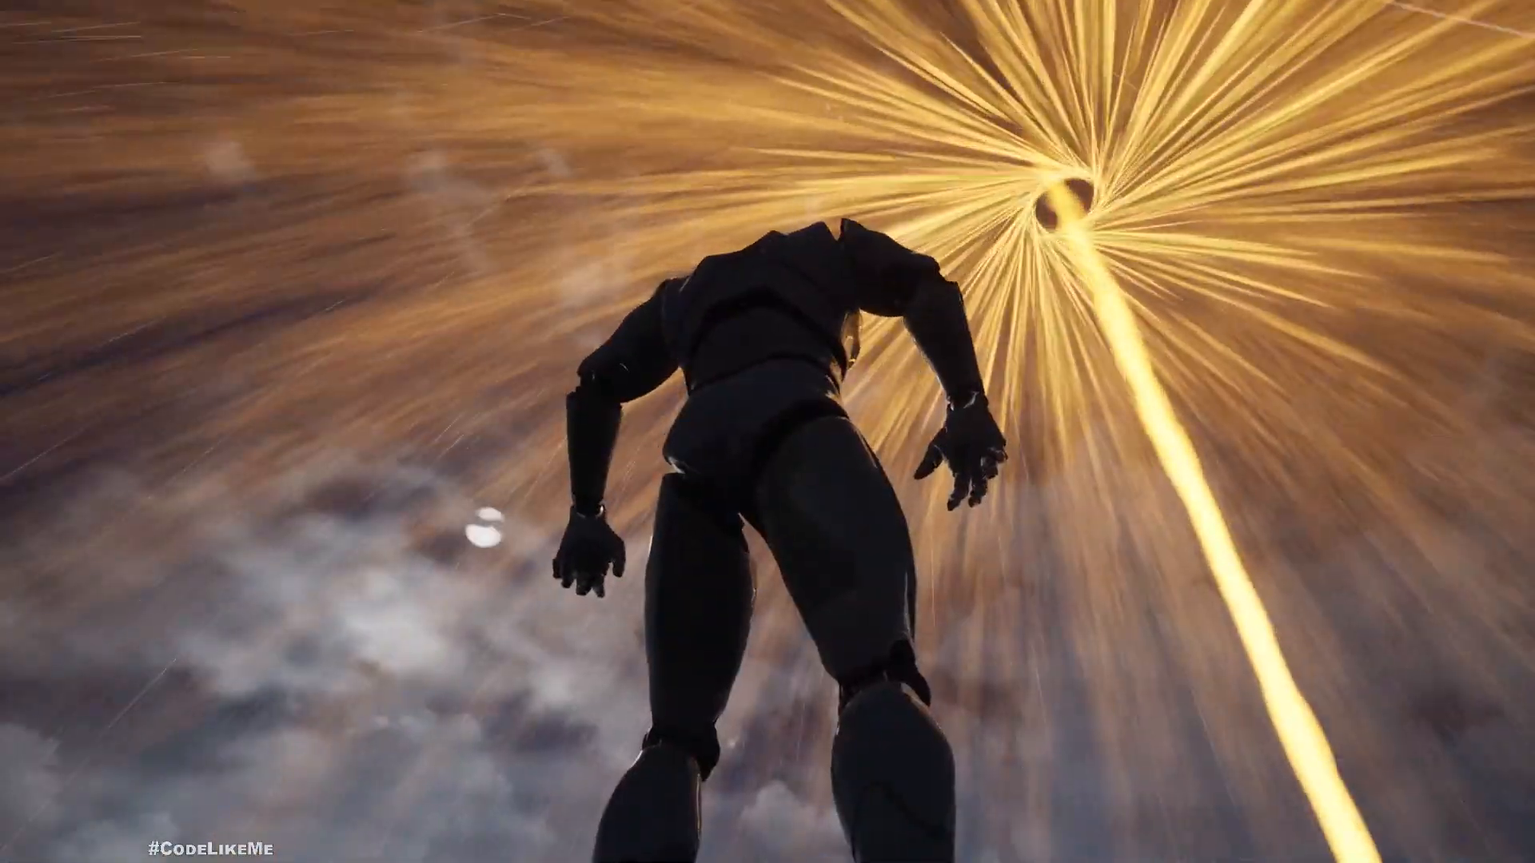
key(Escape)
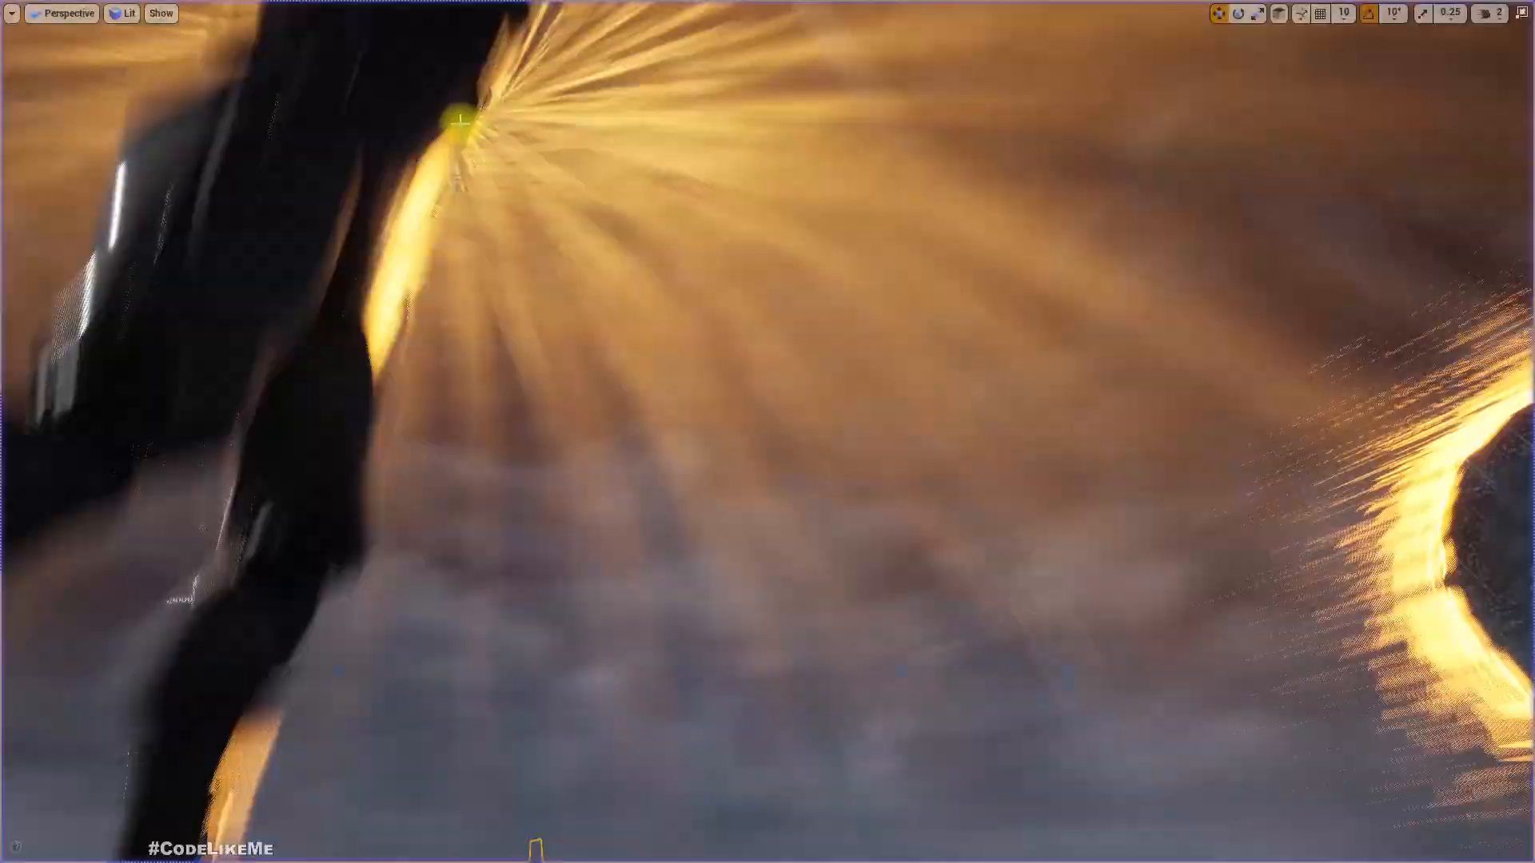
right_drag(304, 256, 263, 209)
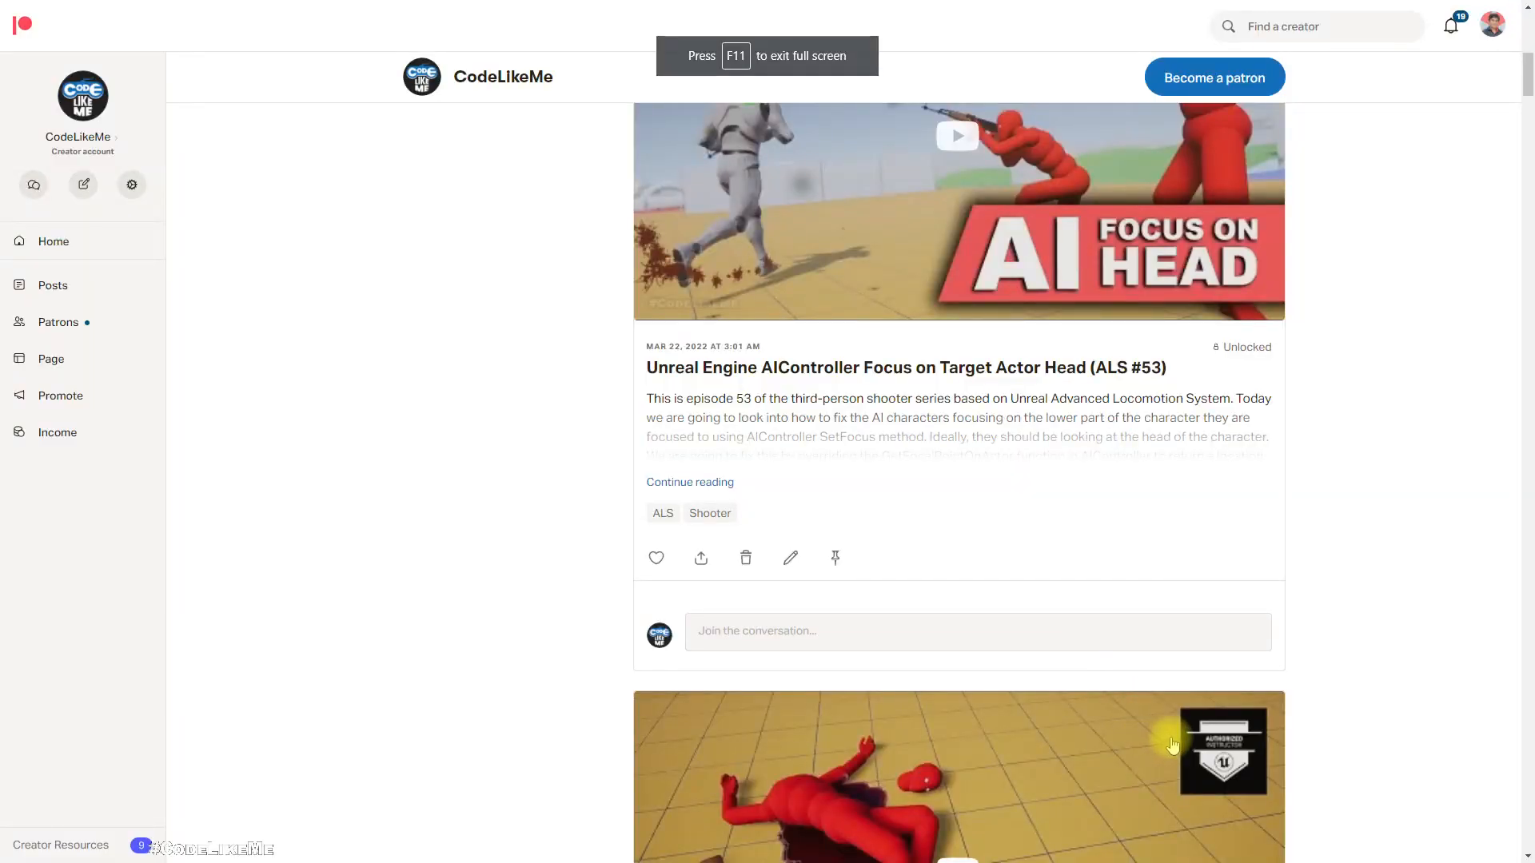
- Browse the CodeLikeMe posts on the Patreon page in the browser, down to the Offensive vs Defensive AI episode
scroll(1172, 745, down, 18)
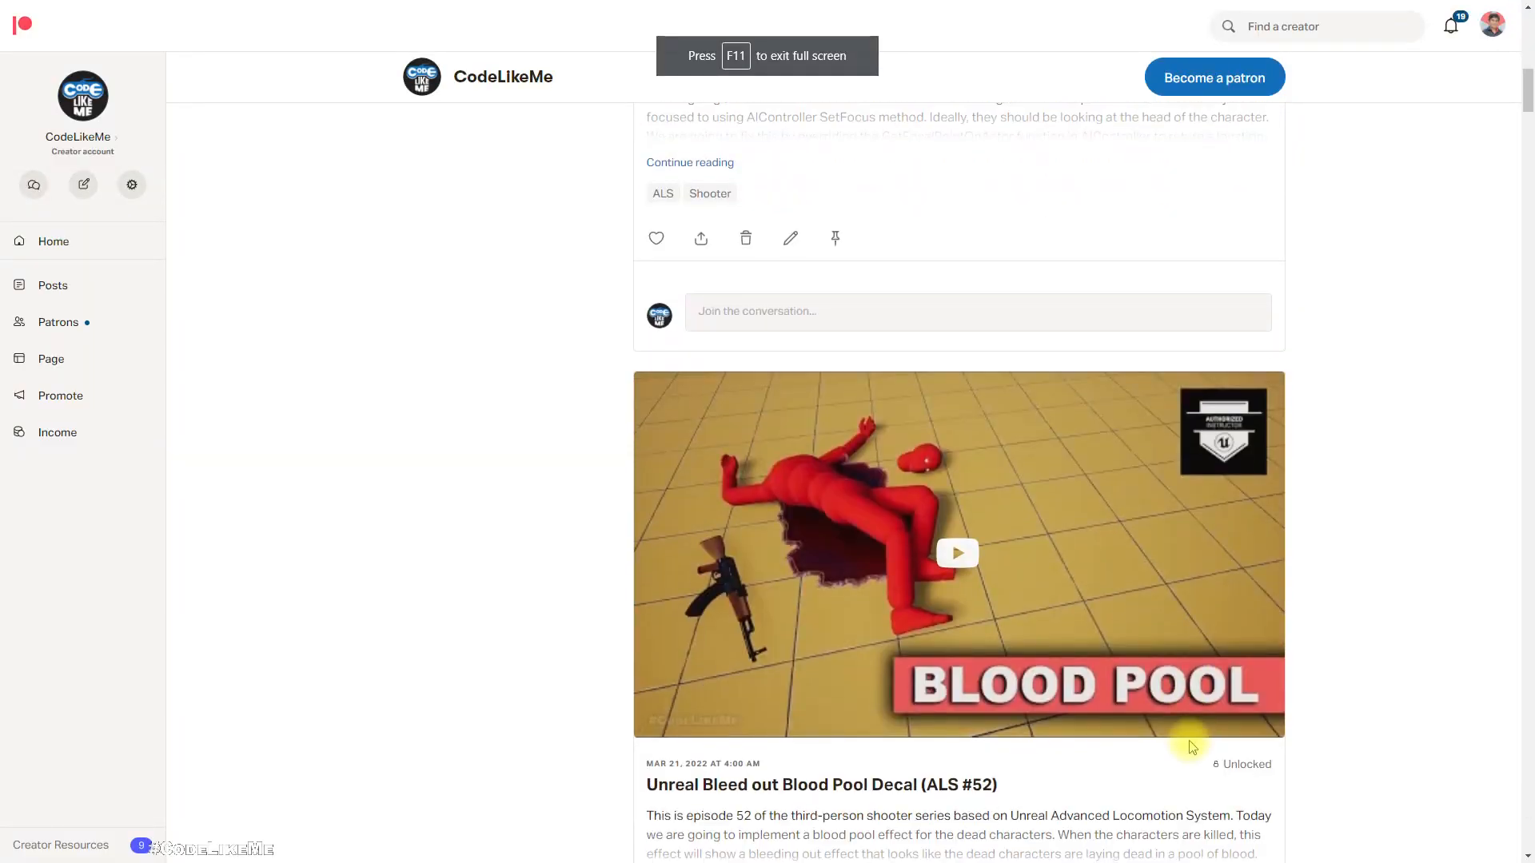
scroll(1180, 743, down, 13)
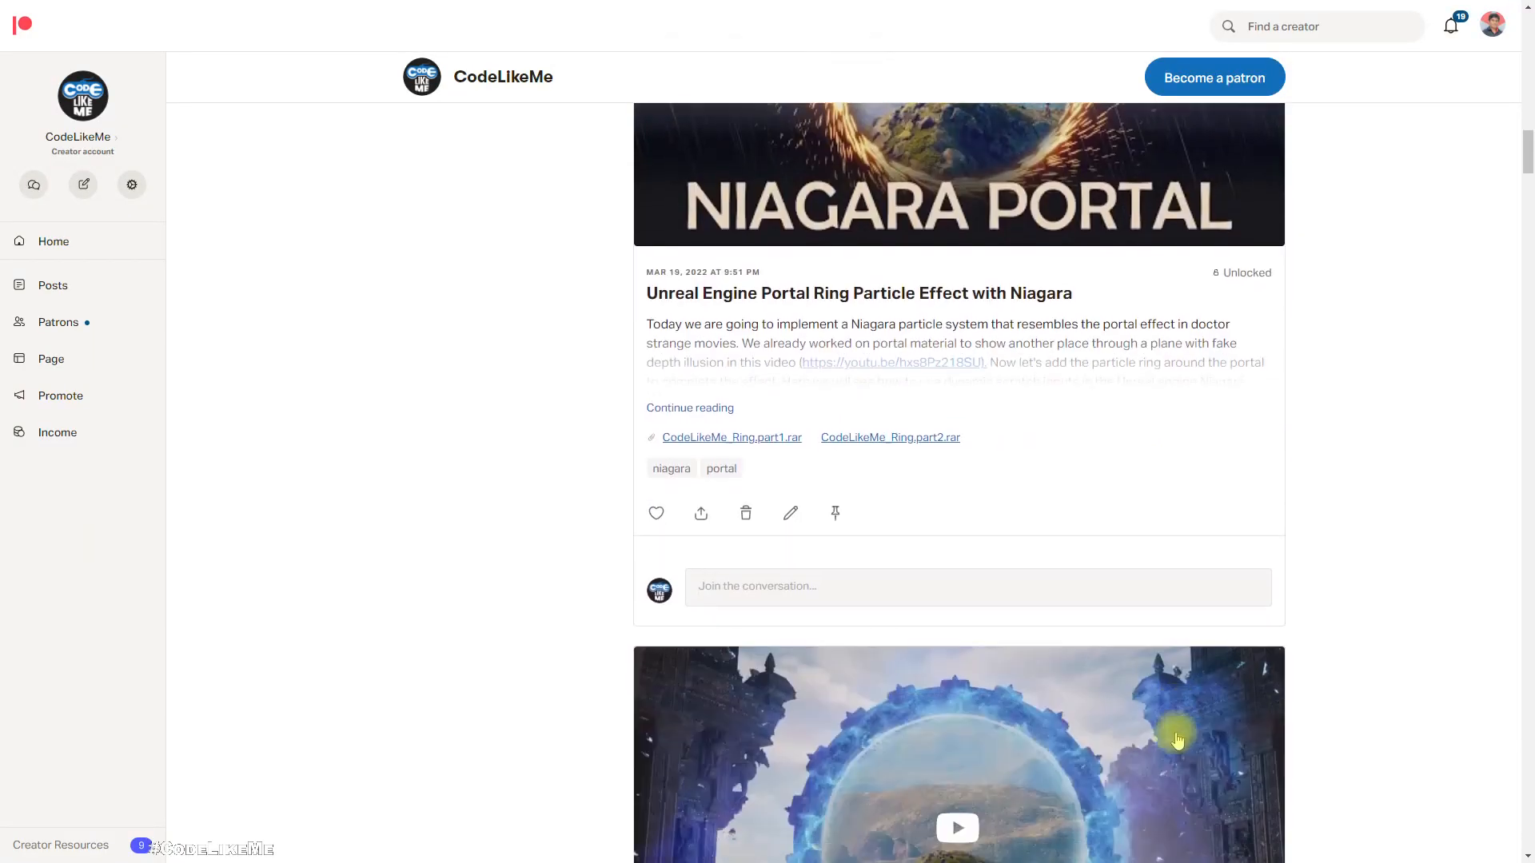
scroll(1176, 742, down, 10)
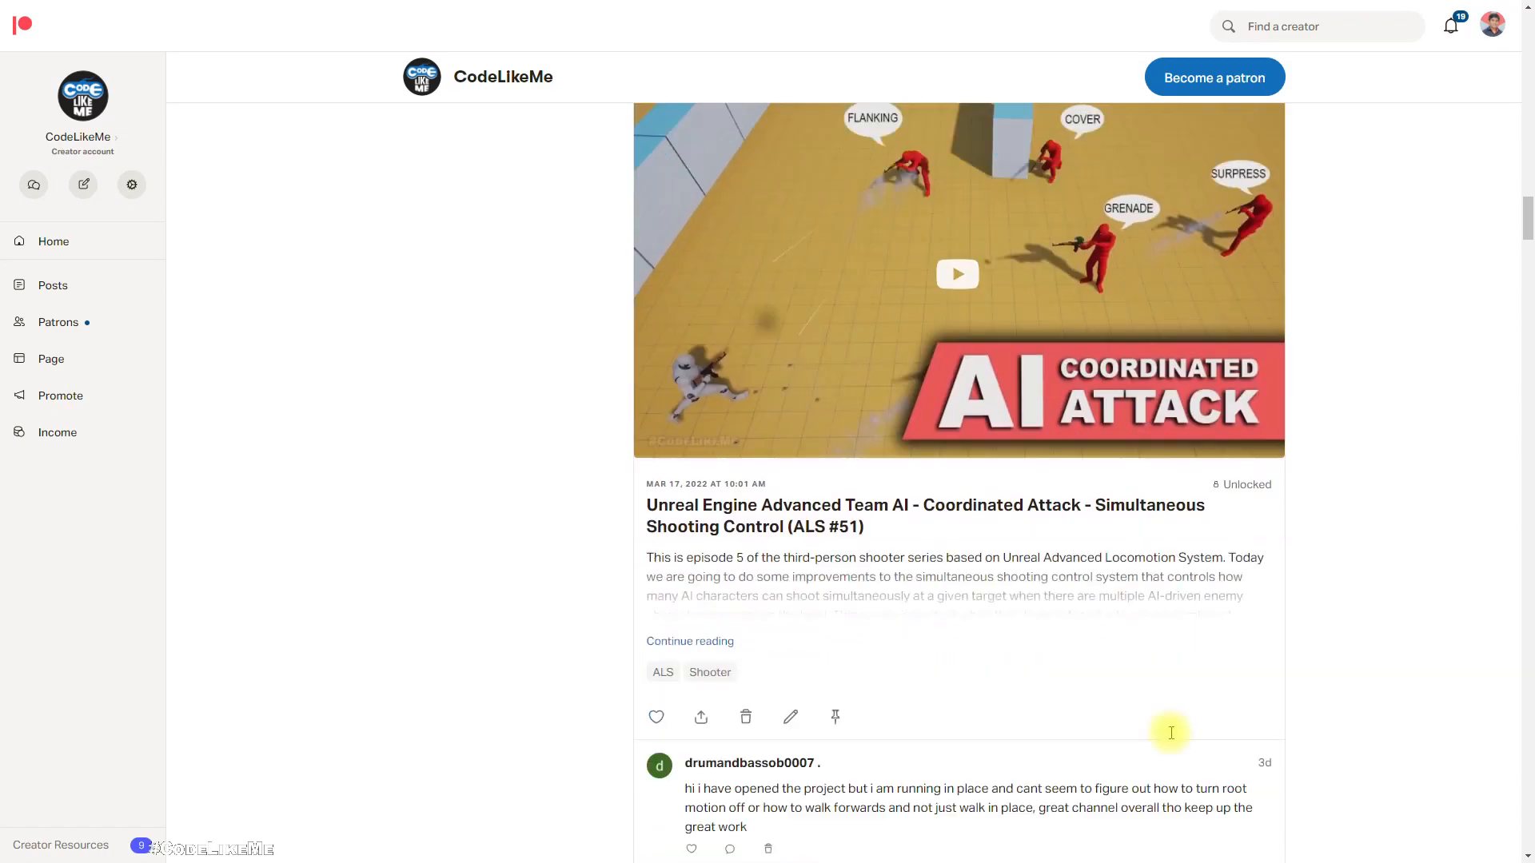
scroll(1173, 739, down, 15)
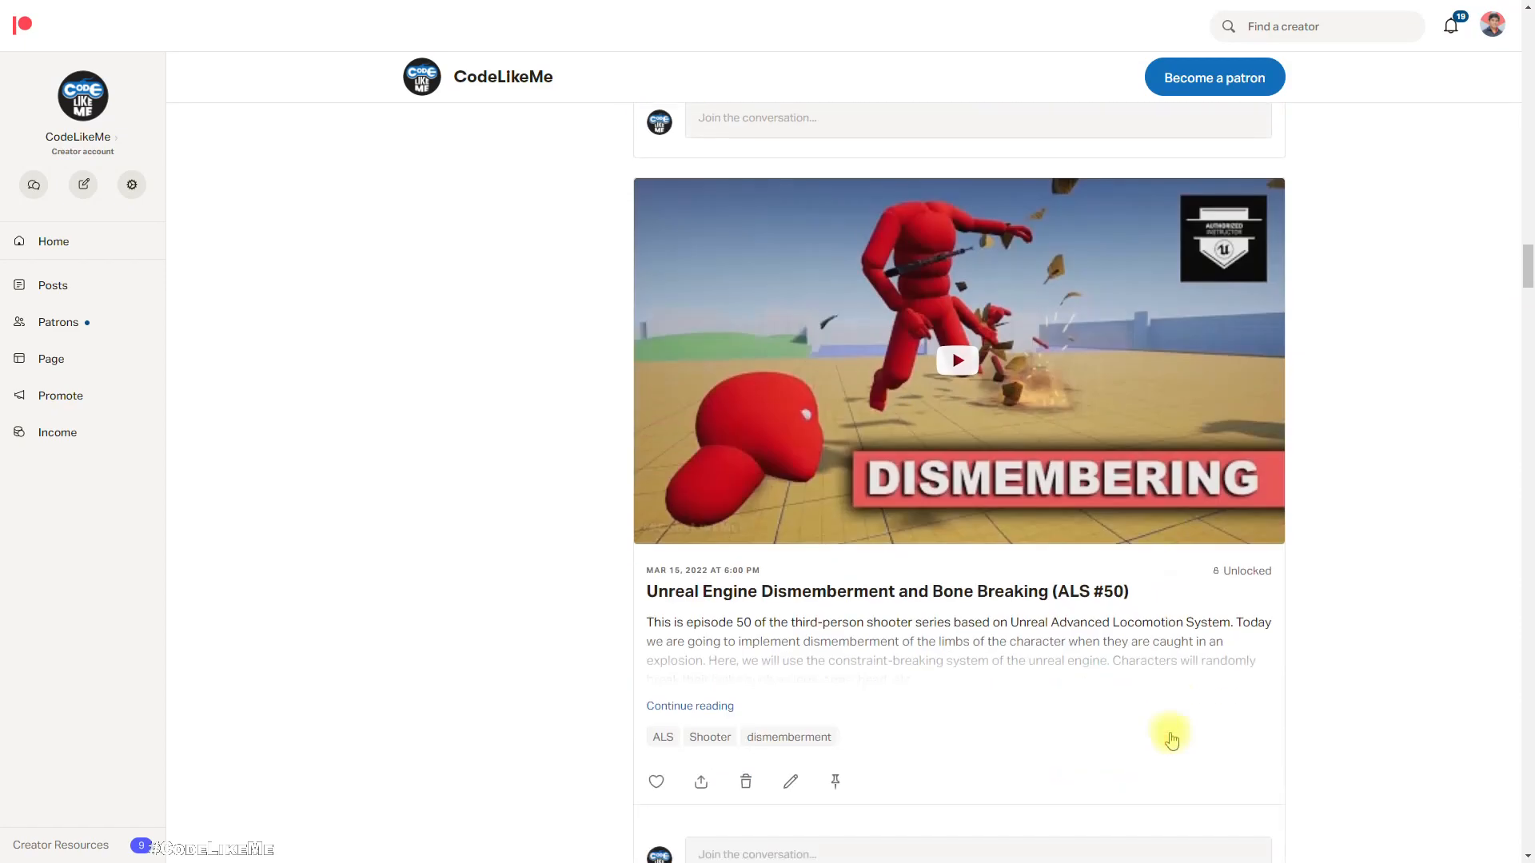
scroll(1172, 739, up, 6)
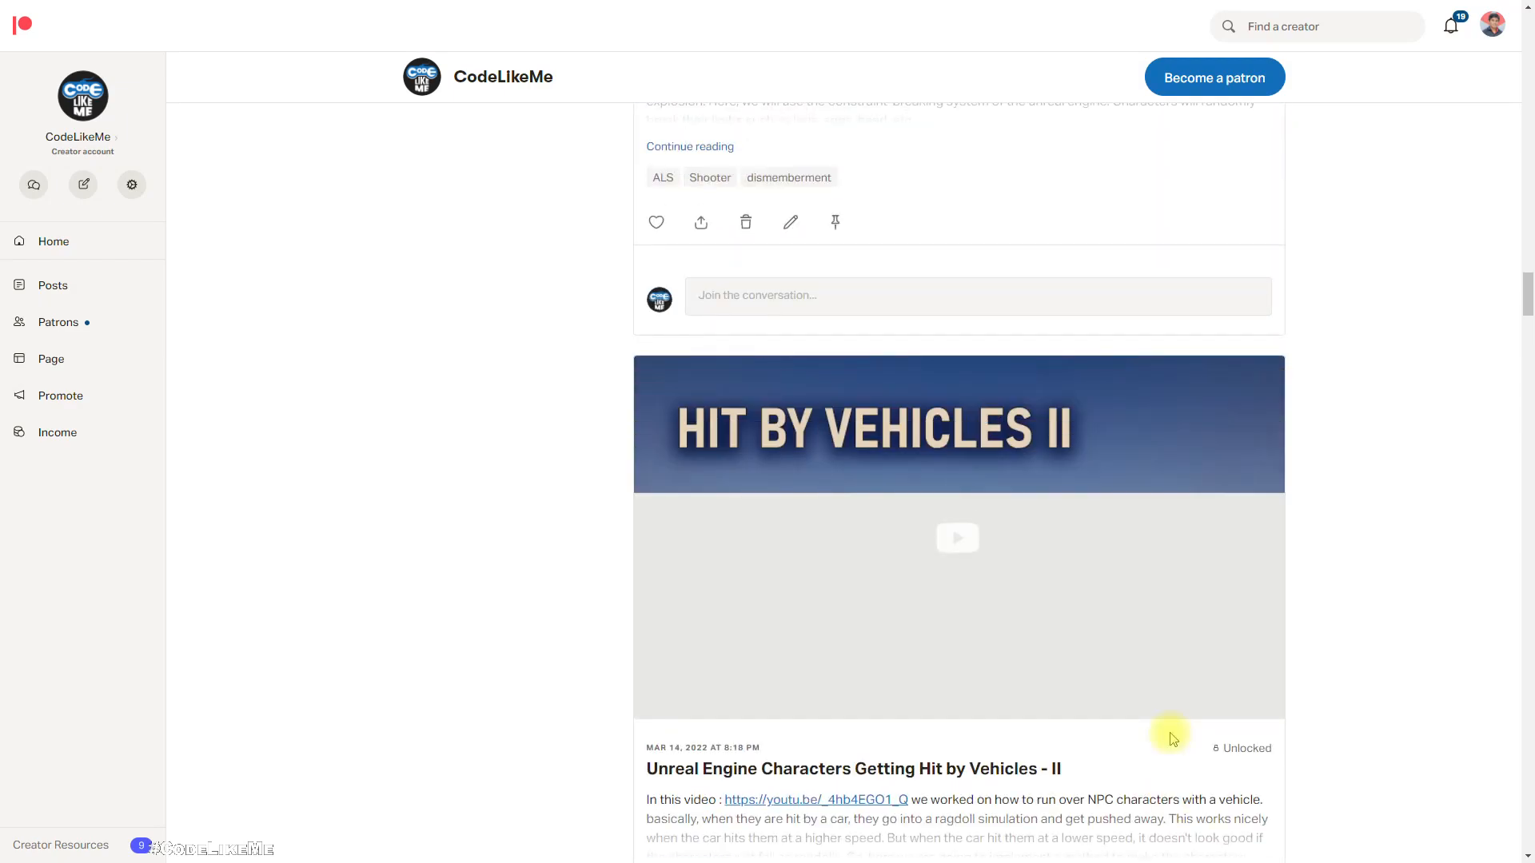
scroll(1172, 737, down, 12)
scroll(1169, 739, down, 5)
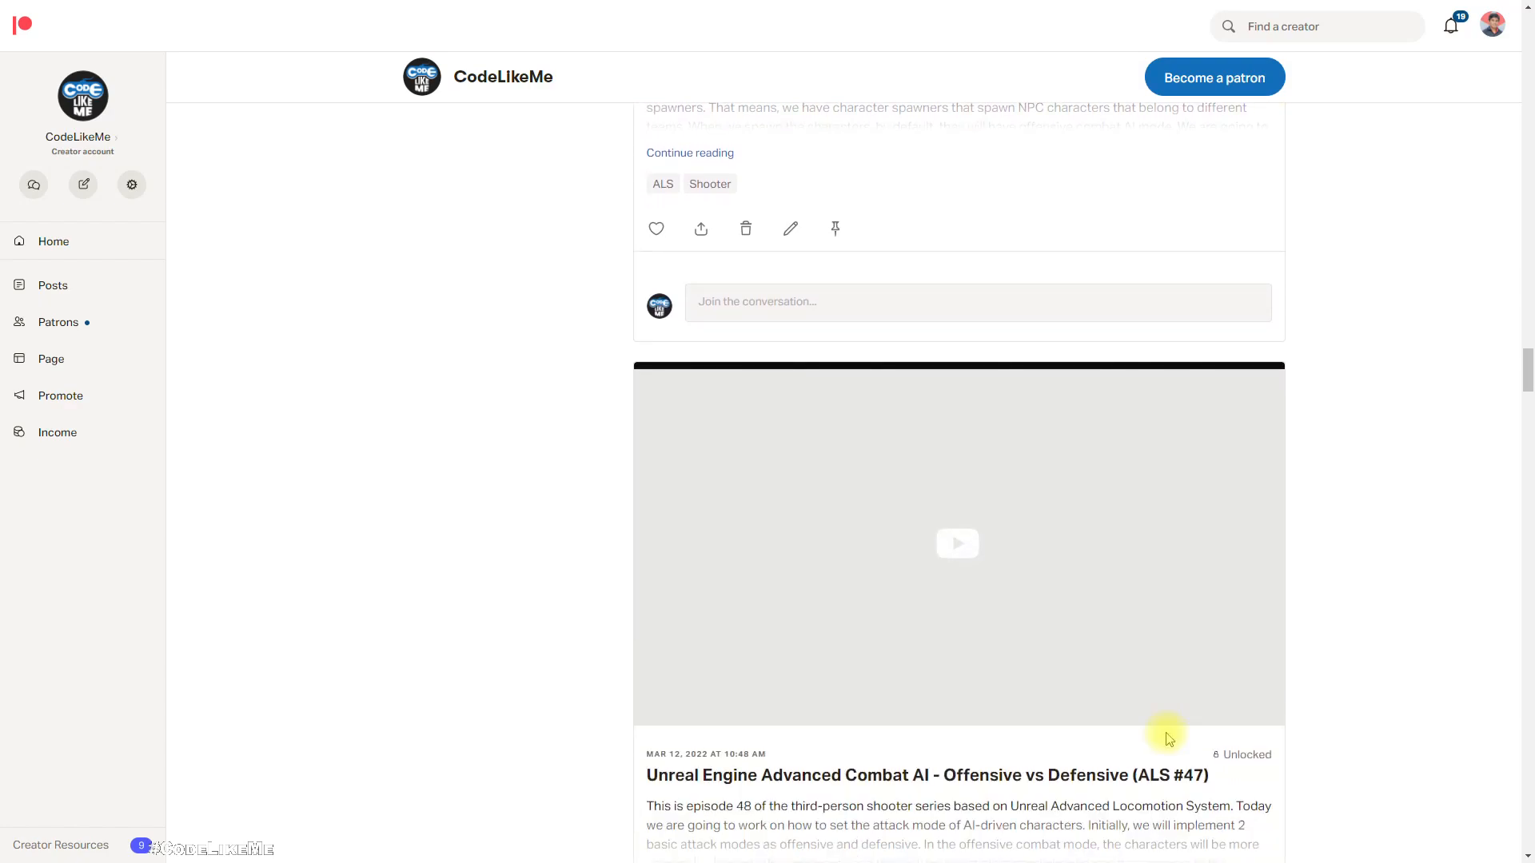
scroll(1167, 735, down, 3)
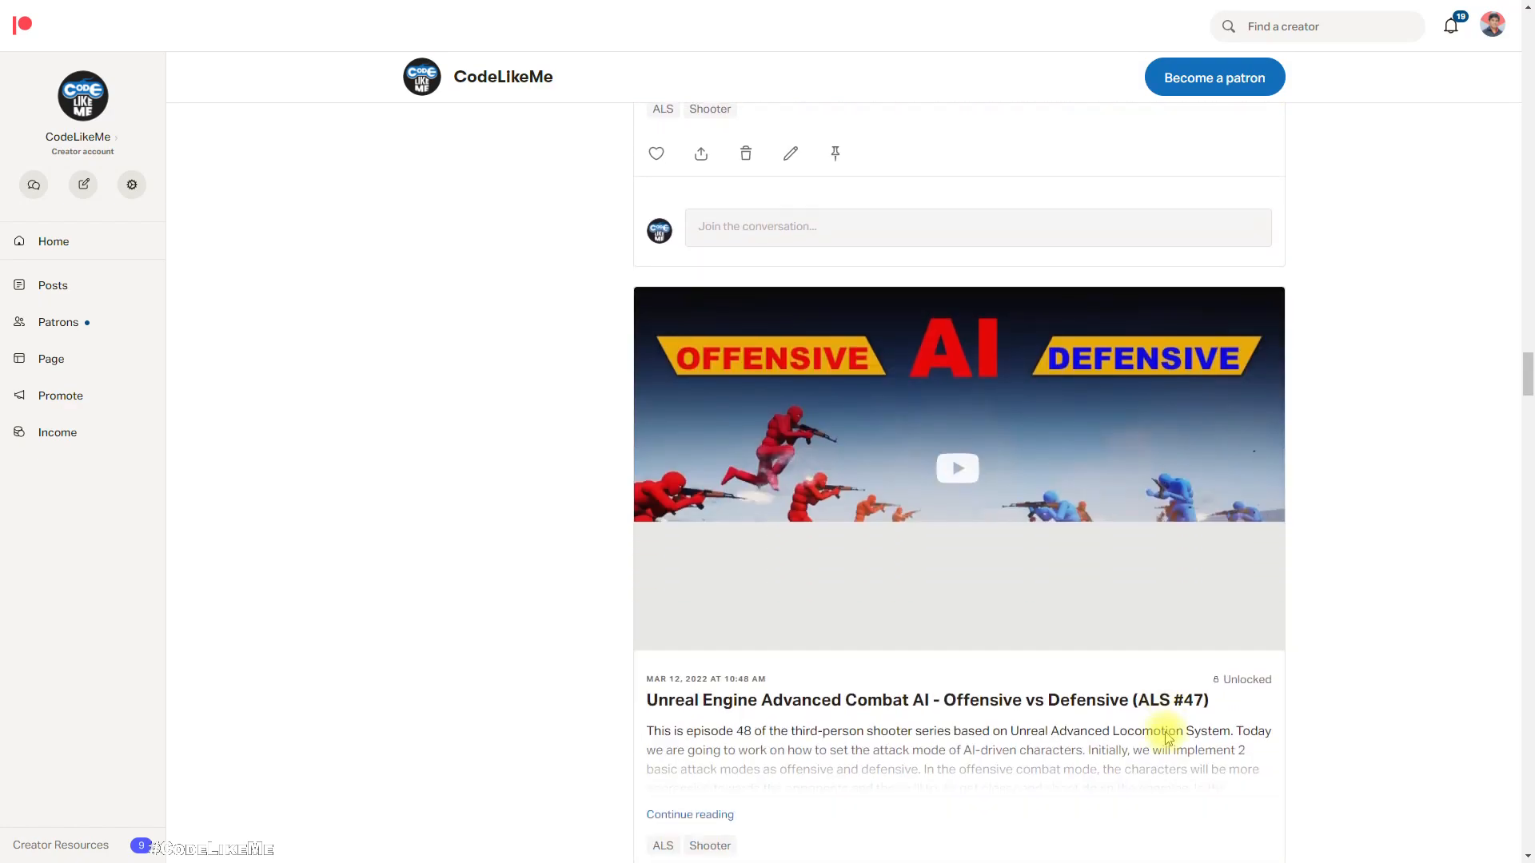